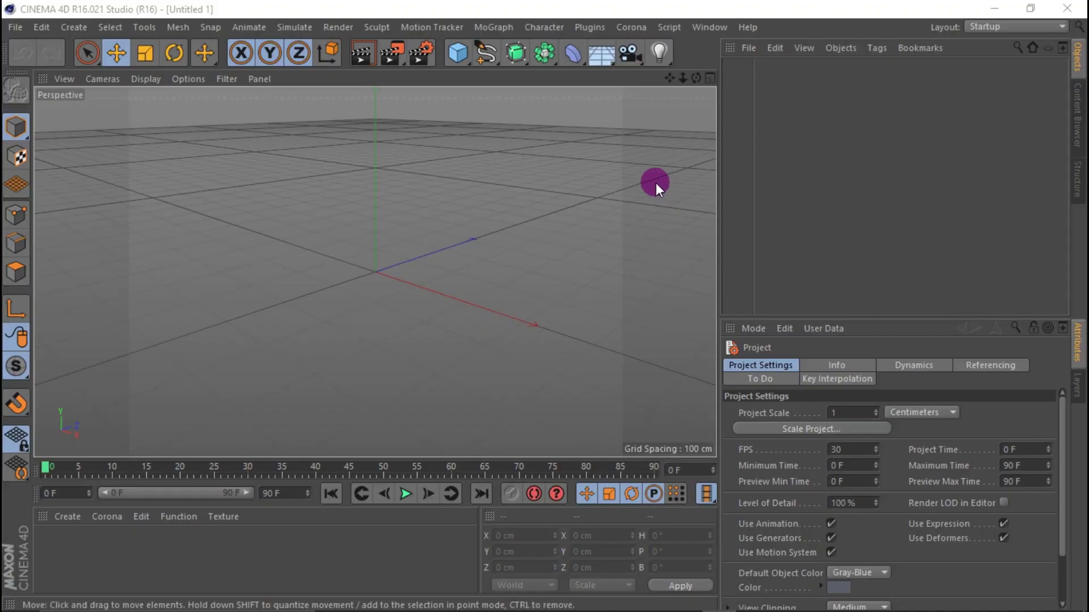
Create a middle-aligned MoText reading 'S' and set its font to MOON GET! Heavy.
click(494, 27)
click(519, 212)
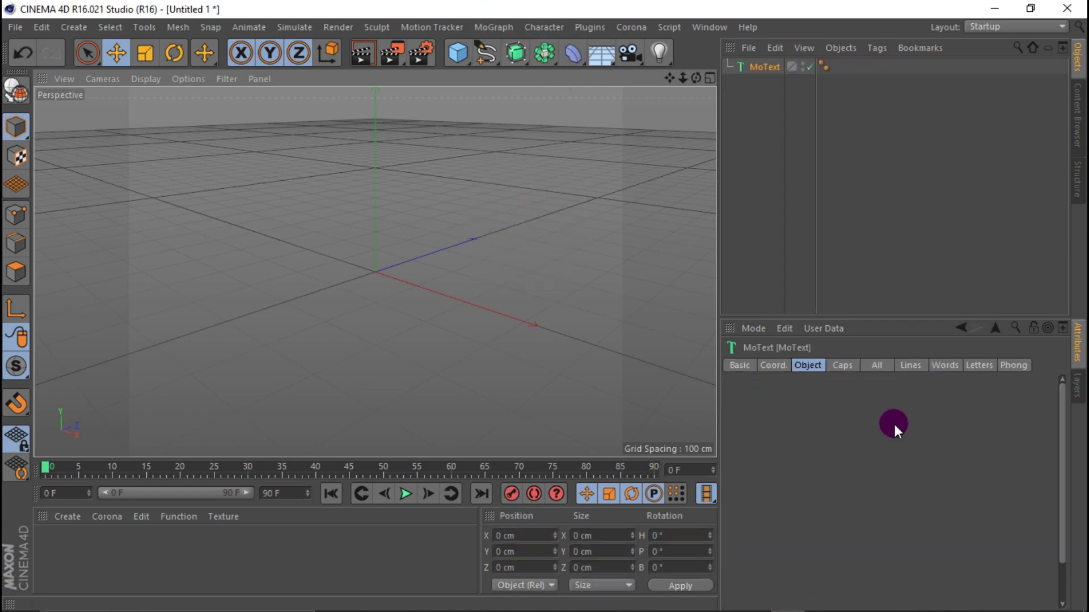
click(885, 525)
click(883, 553)
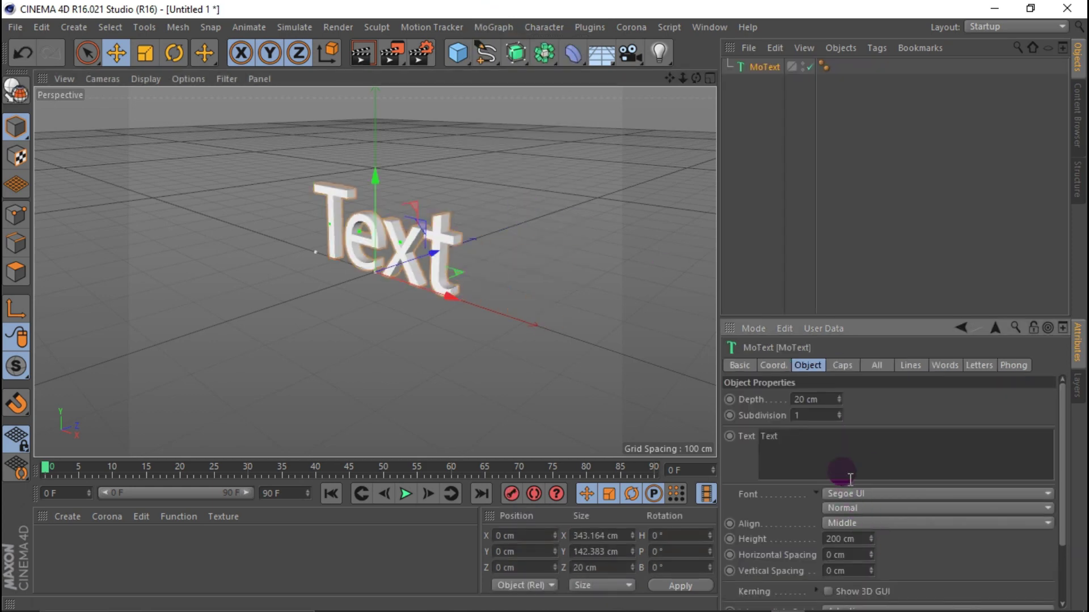
text(S)
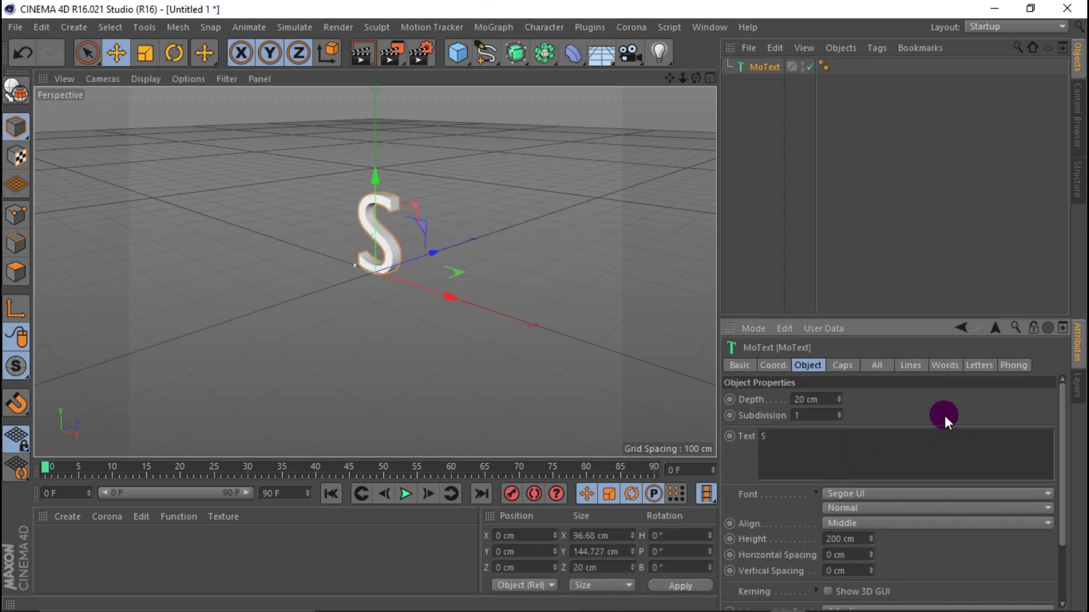
click(933, 488)
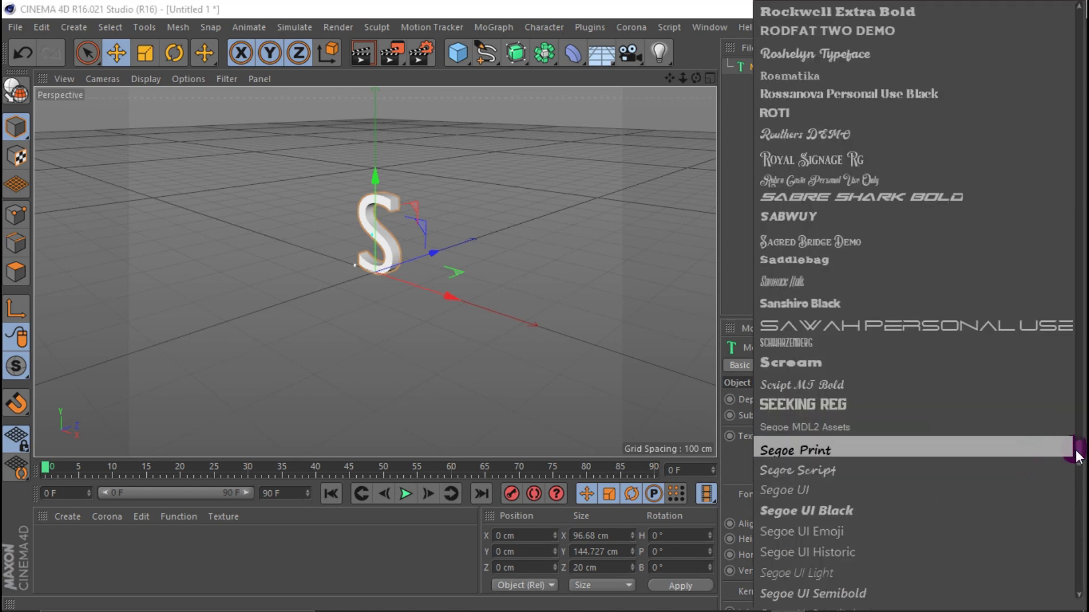
scroll(1076, 456, down, 1)
scroll(1079, 459, down, 1)
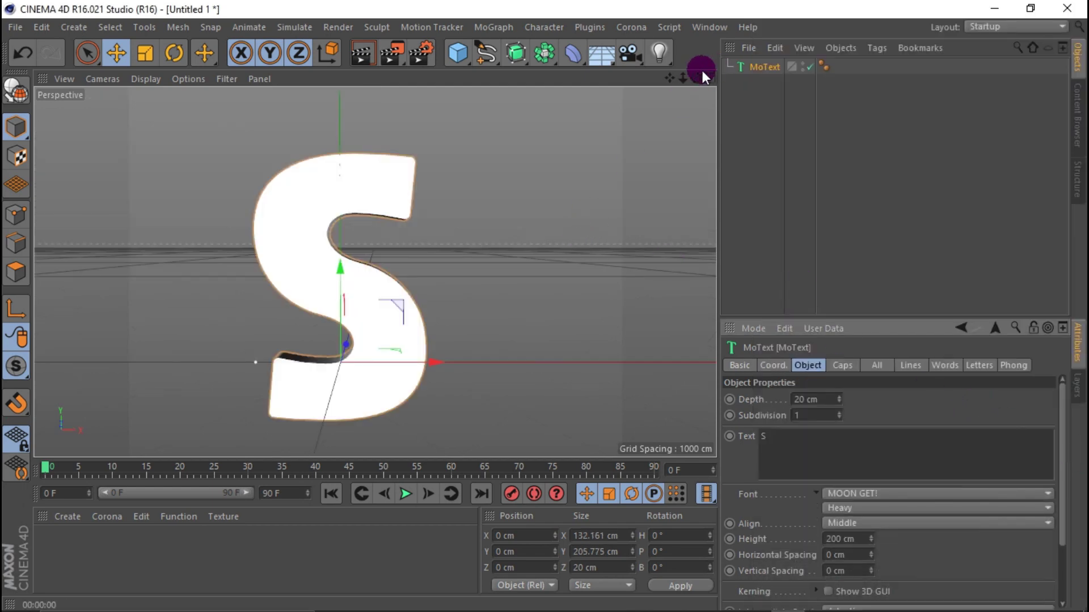
Raise the MoText depth from 20 cm to 40 cm, then to 60 cm.
drag(695, 78, 746, 185)
drag(826, 400, 730, 400)
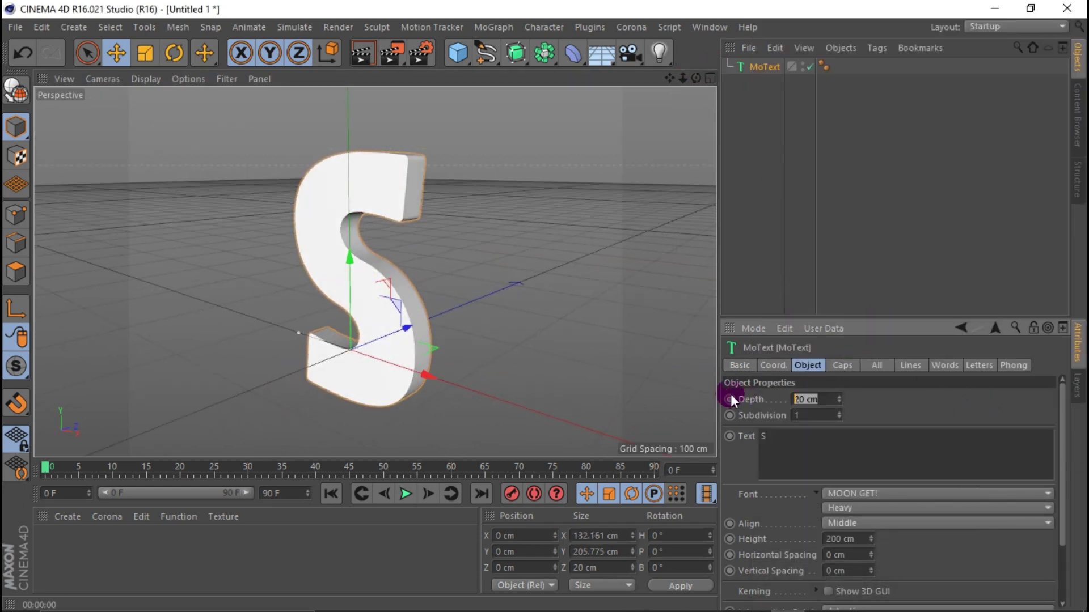
text(40)
key(Return)
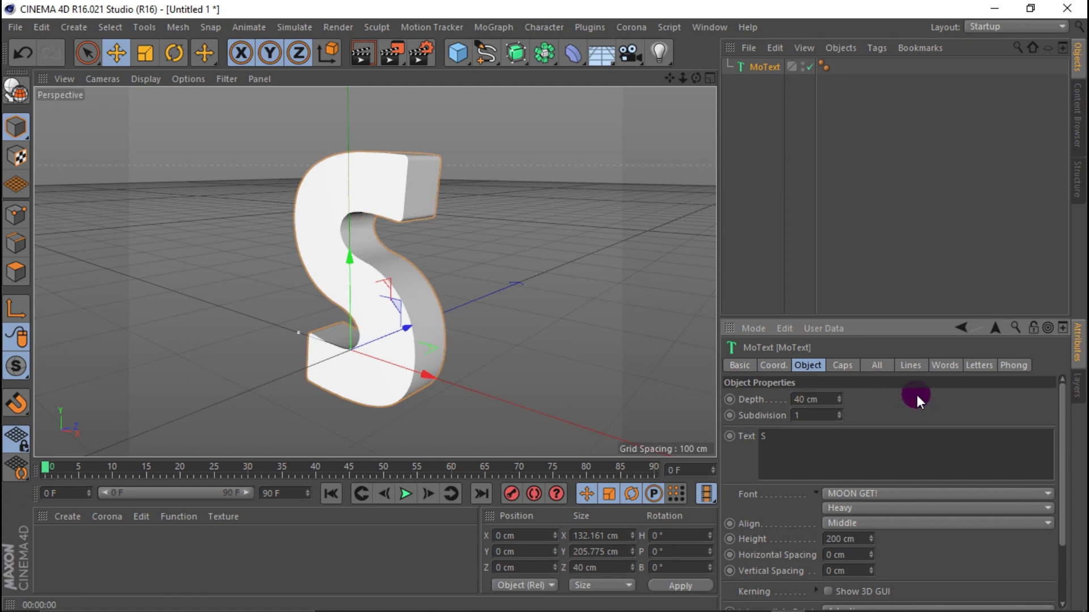
drag(696, 76, 798, 303)
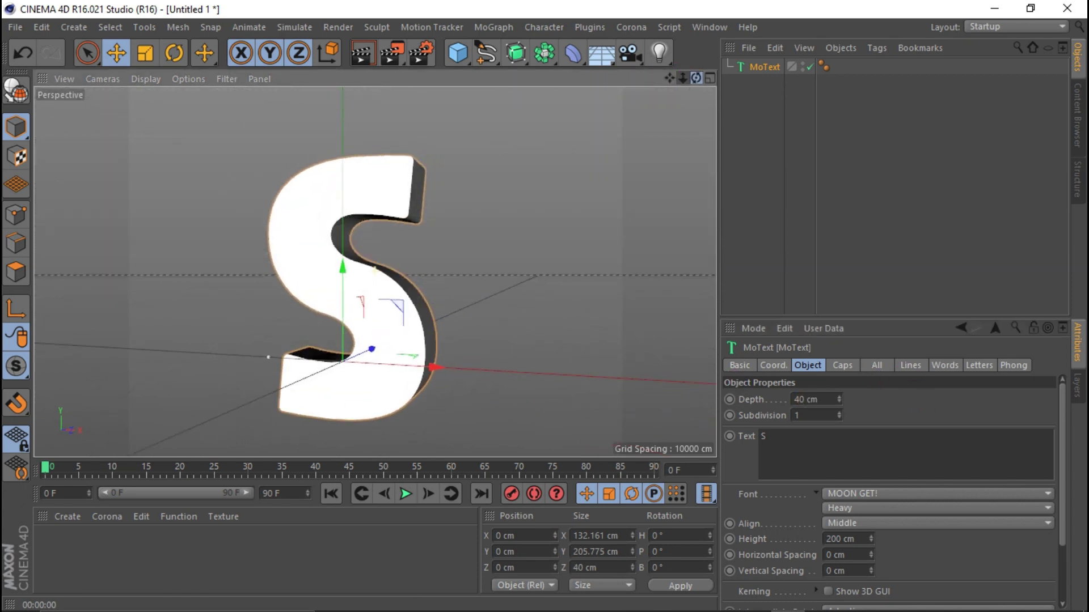
double_click(819, 397)
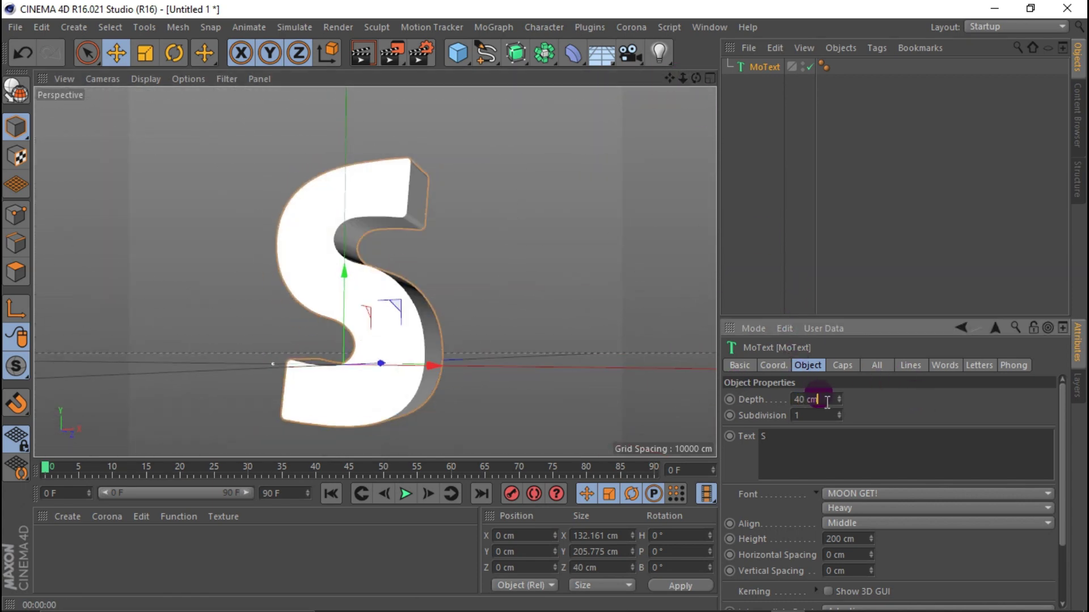
text(60)
key(Return)
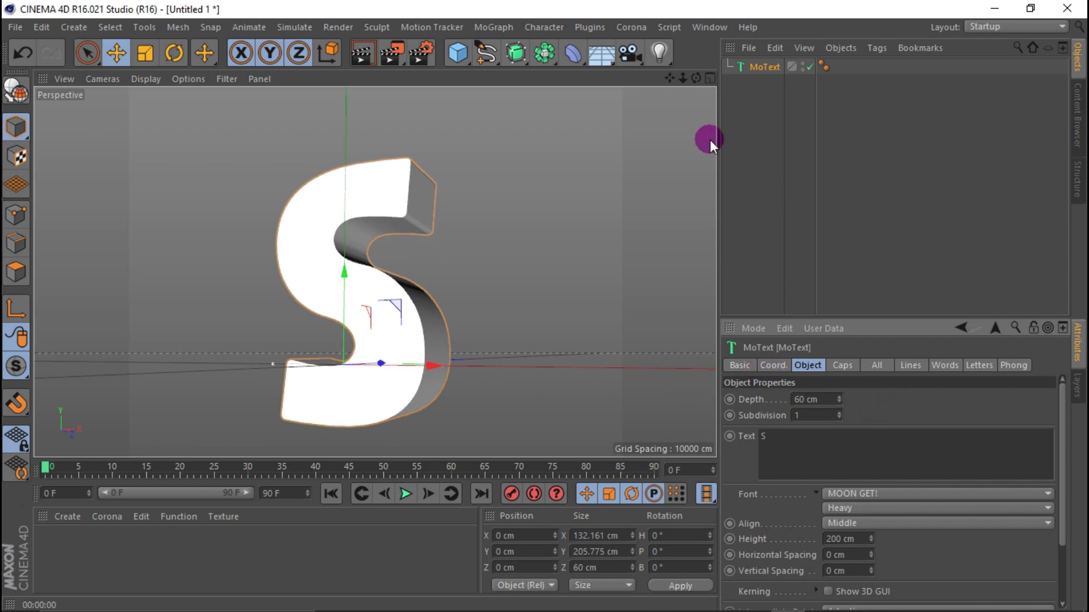
mouse_move(696, 77)
mouse_down()
mouse_move(709, 148)
mouse_move(709, 83)
mouse_up()
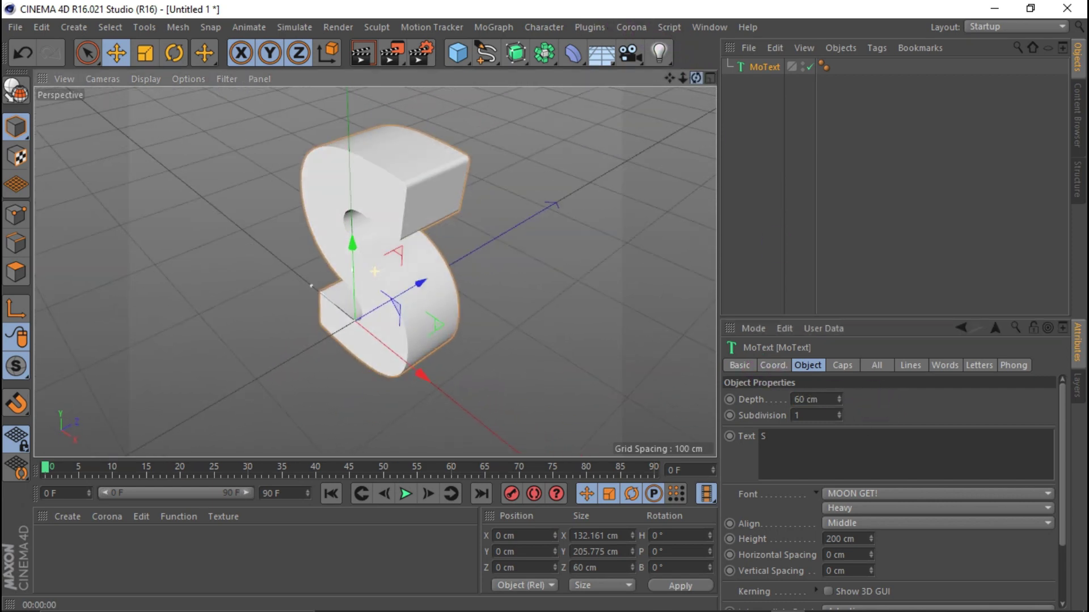
Give the S's start cap a fillet with 1 step and 1 cm radius.
click(856, 364)
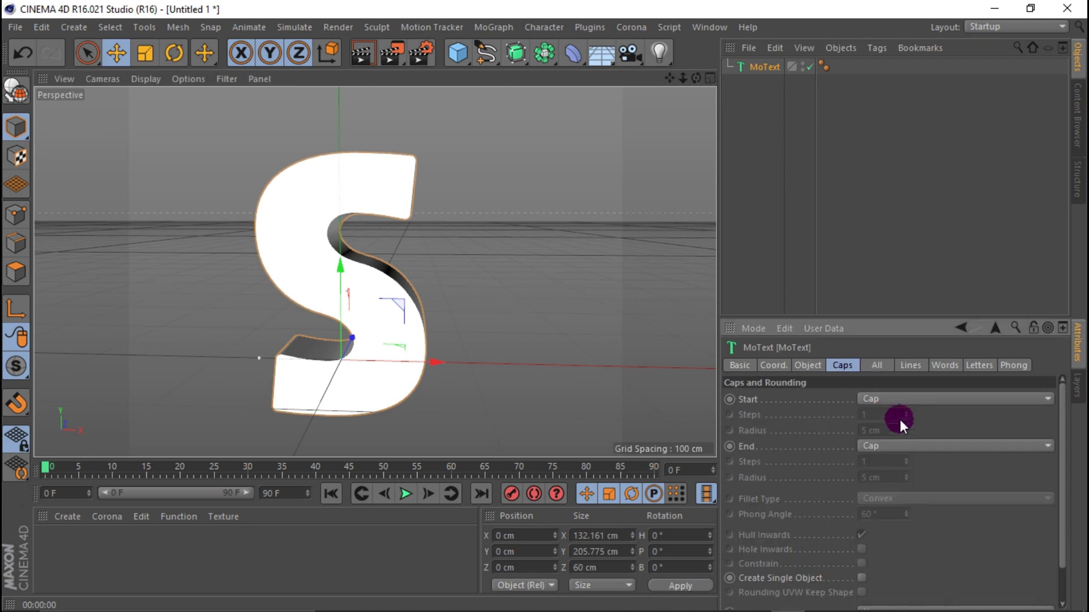
click(899, 400)
click(902, 445)
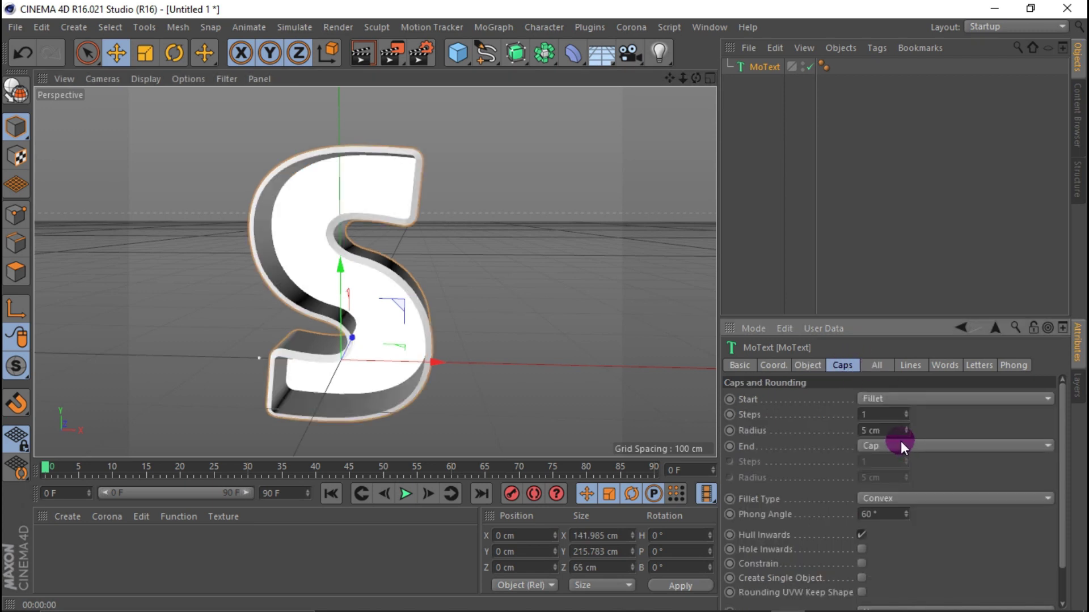
double_click(870, 414)
text(2)
key(Return)
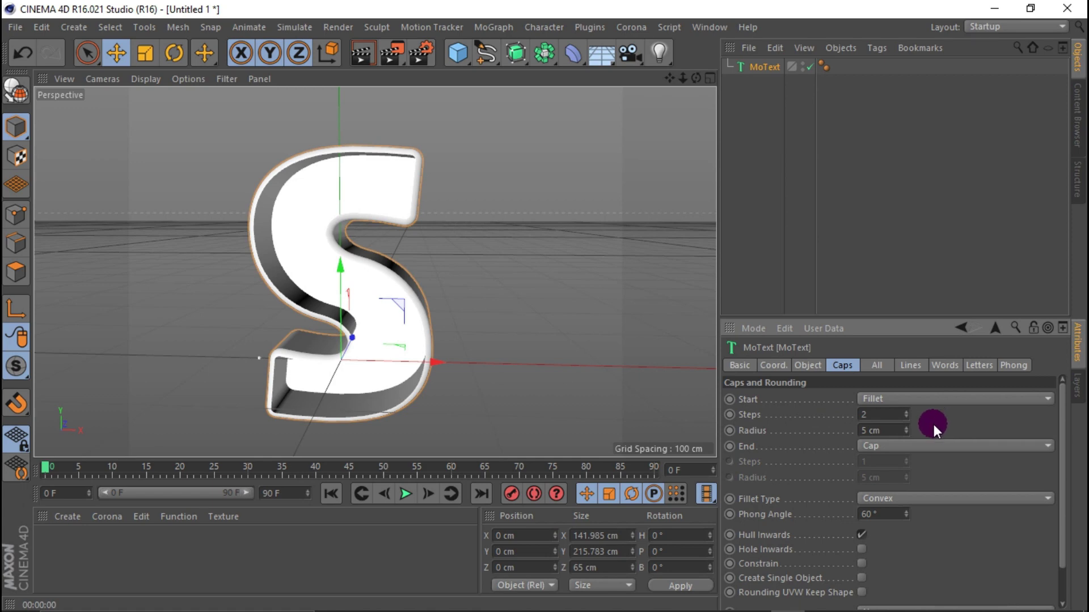
double_click(874, 431)
text(2)
key(Return)
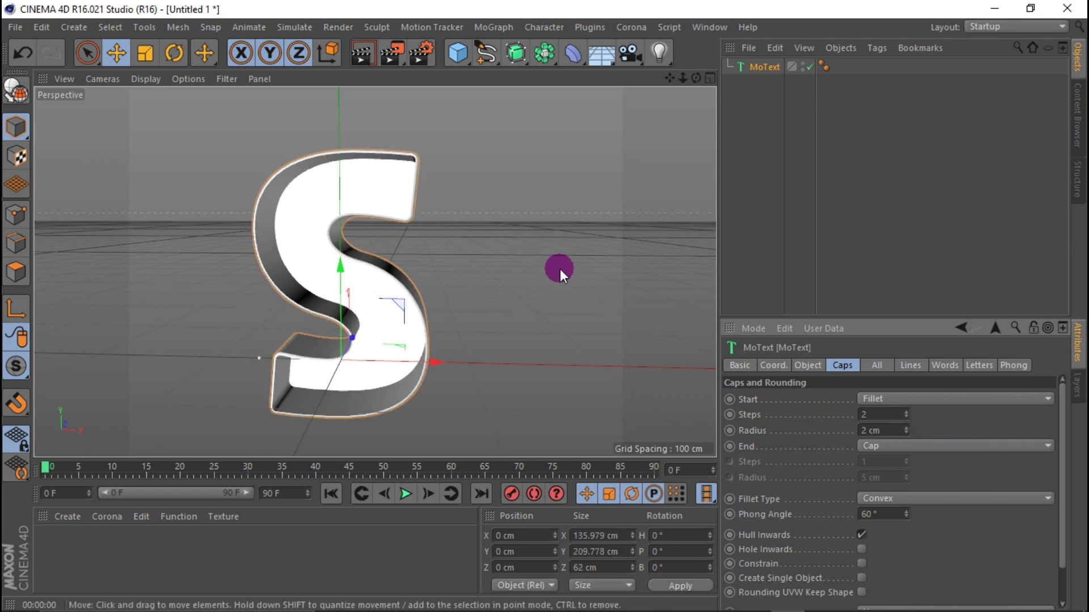
click(906, 433)
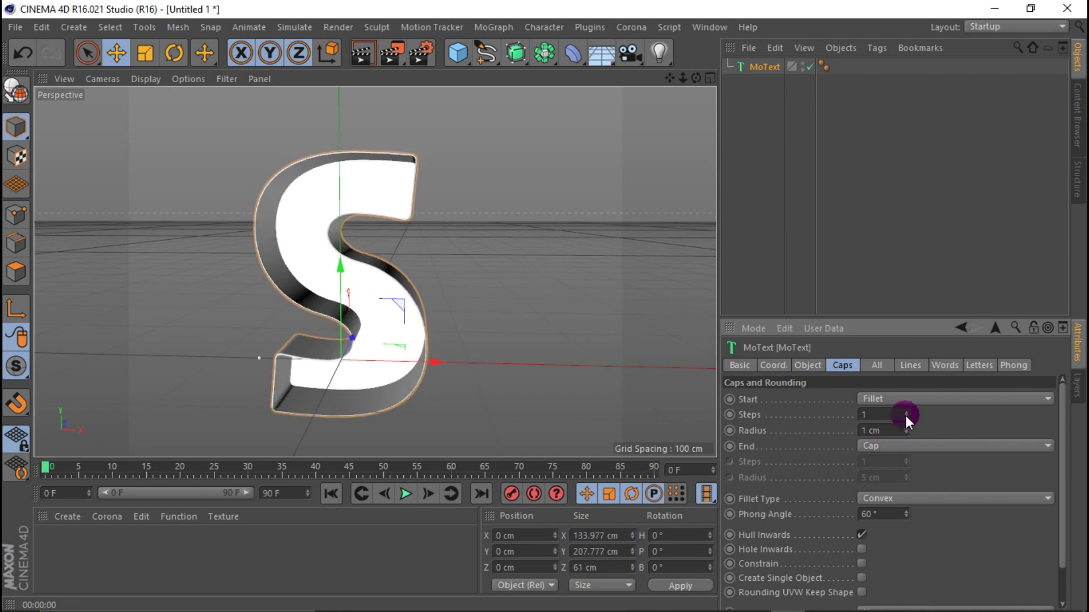
mouse_move(696, 77)
mouse_down()
mouse_move(652, 79)
mouse_move(732, 270)
mouse_up()
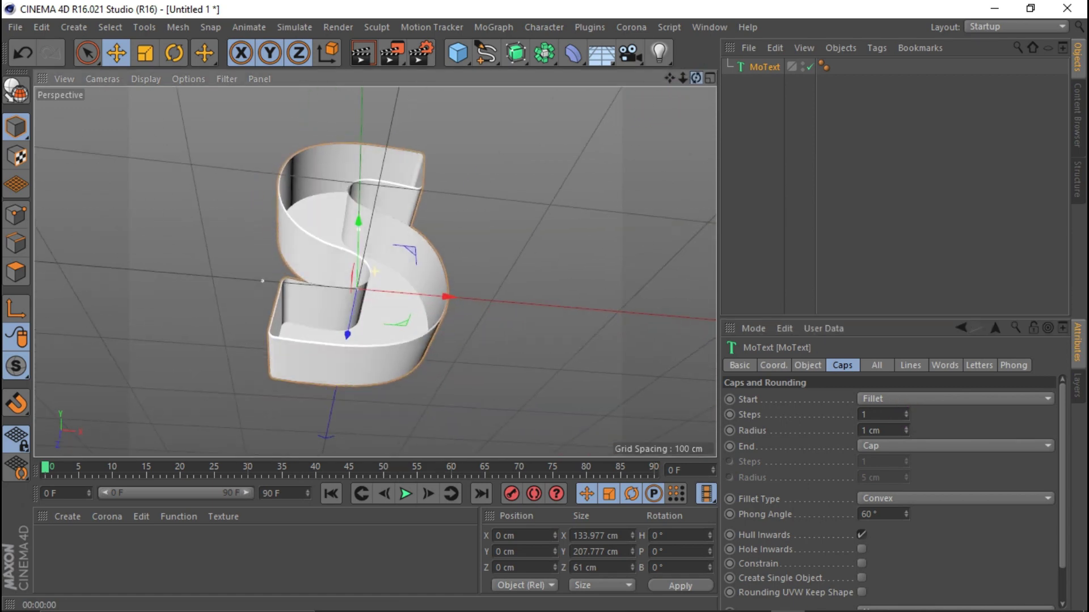
Reduce the S depth to 50 cm, then to 40 cm.
click(808, 363)
double_click(816, 399)
text(50)
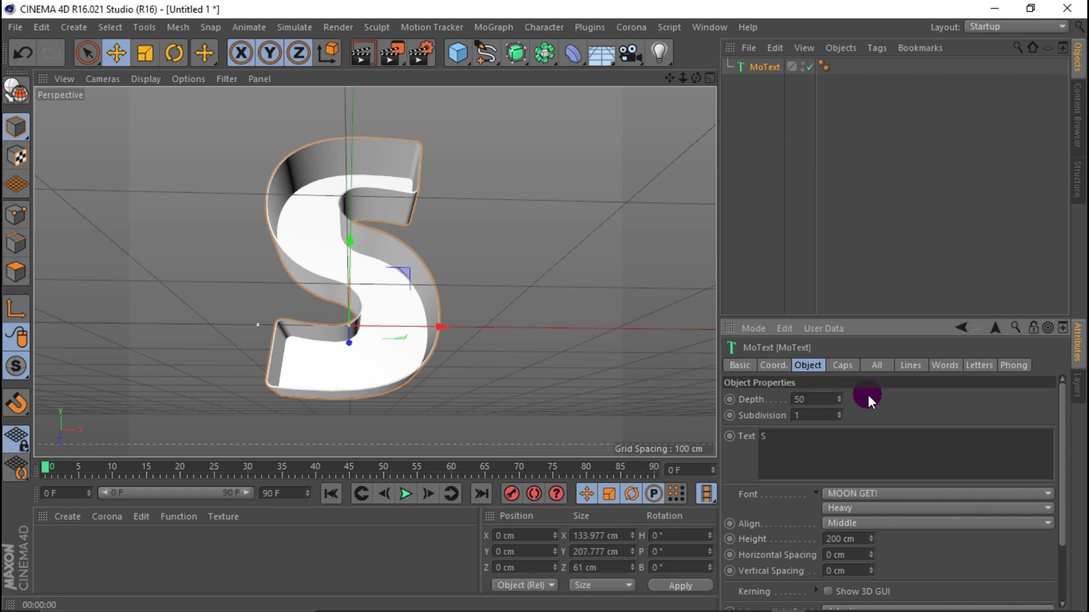
key(Return)
drag(696, 78, 708, 91)
click(826, 398)
text(40)
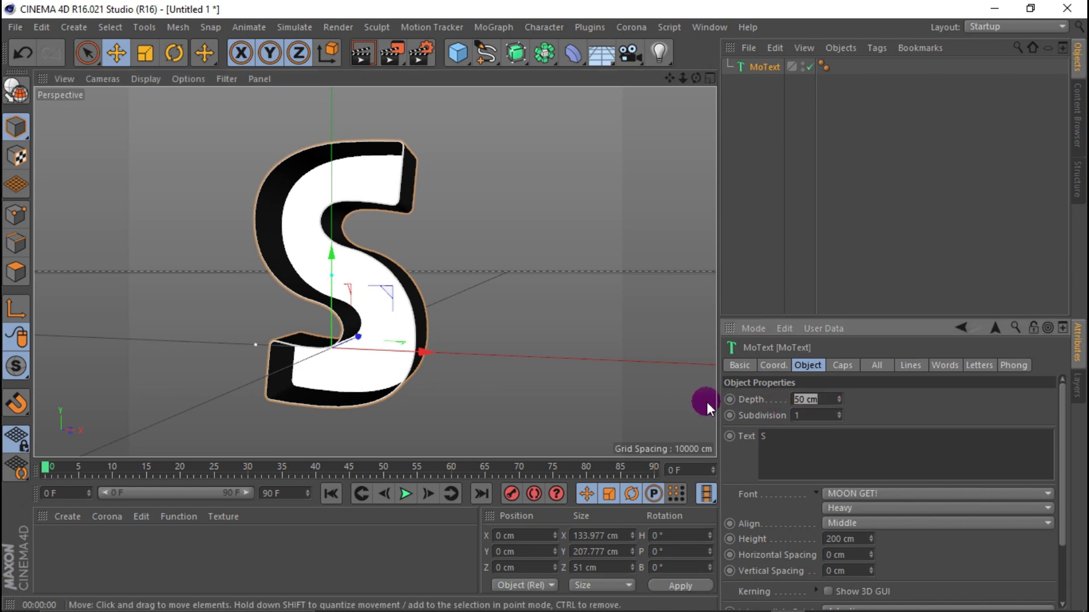
key(Return)
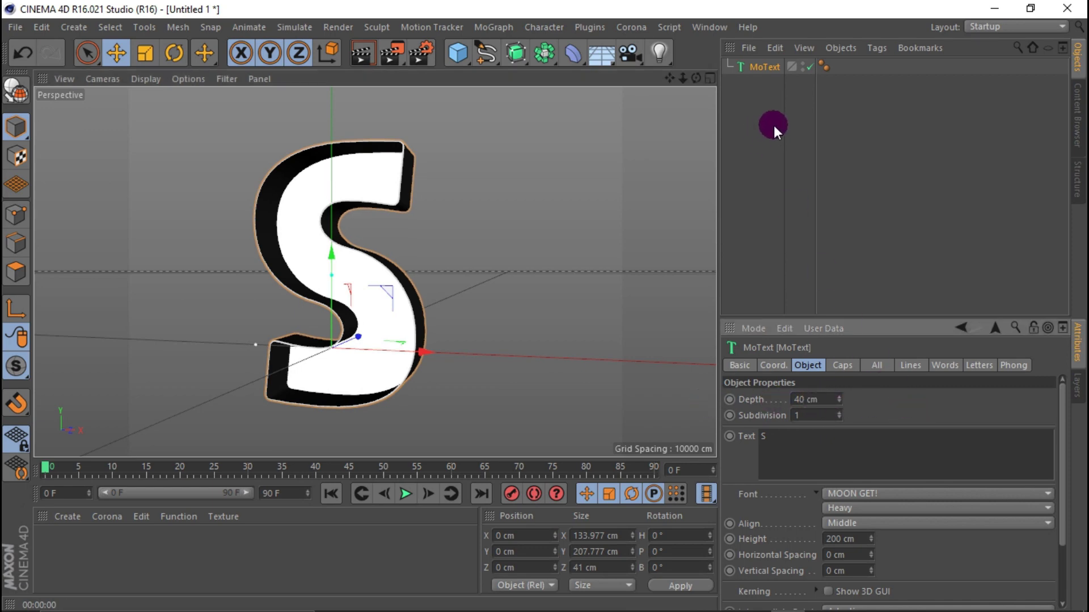
drag(696, 77, 764, 108)
scroll(376, 224, up, 3)
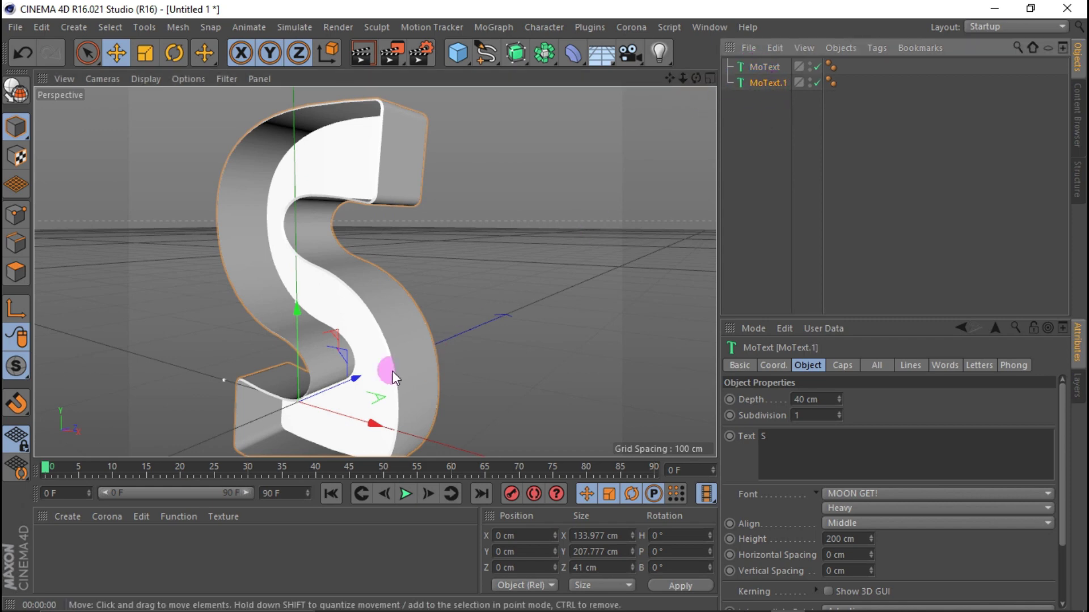
Increase the copy's front fillet to 3 steps with a 3 cm radius.
click(842, 365)
click(905, 426)
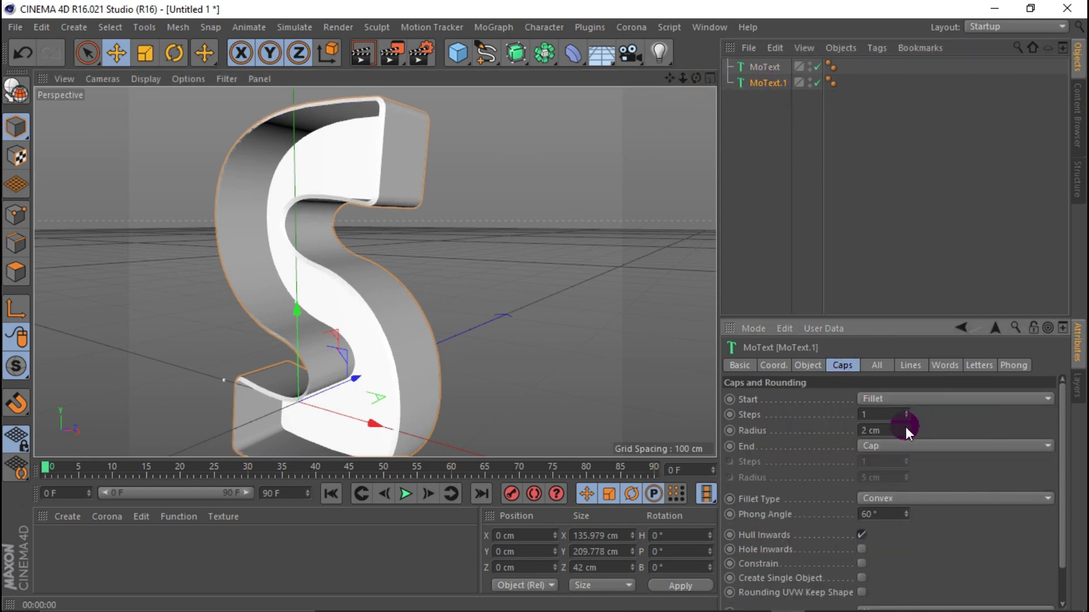
click(906, 413)
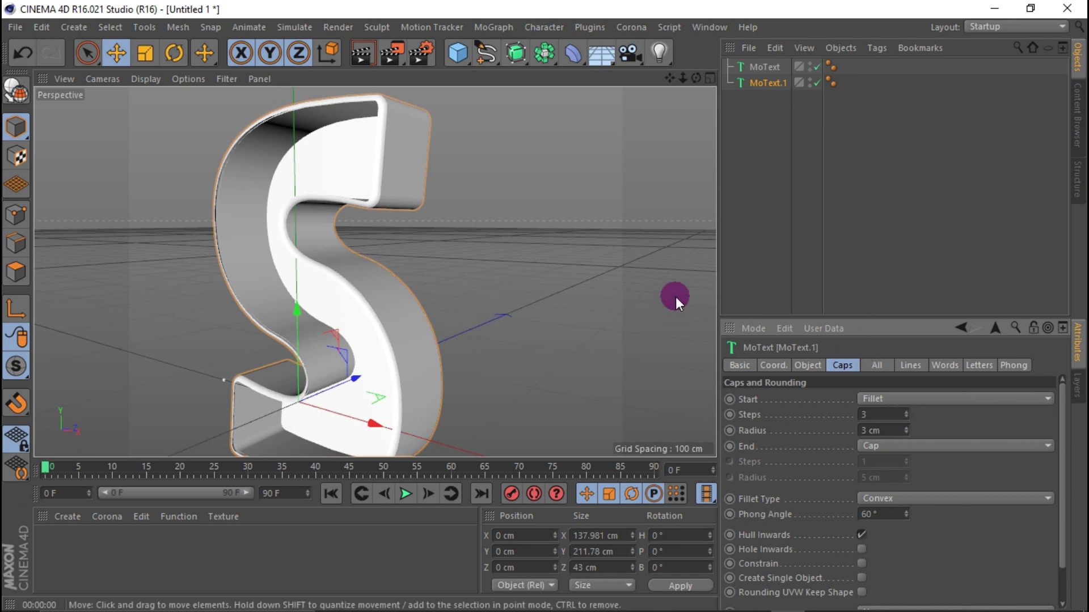
scroll(607, 267, down, 3)
scroll(533, 261, up, 5)
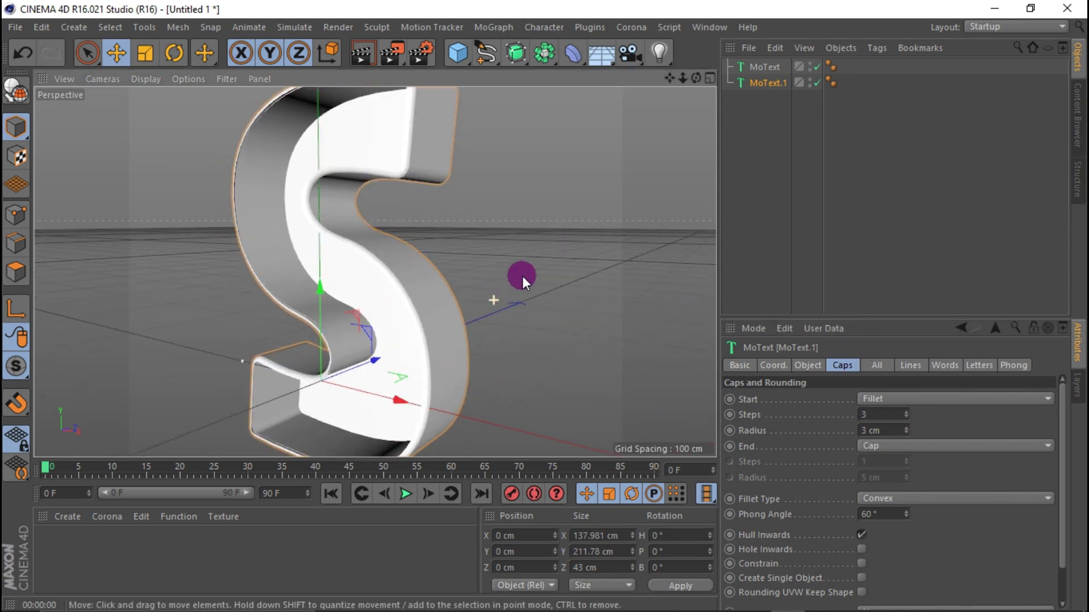
scroll(522, 277, down, 2)
Nudge the original S slightly back along Z and render a preview.
click(374, 363)
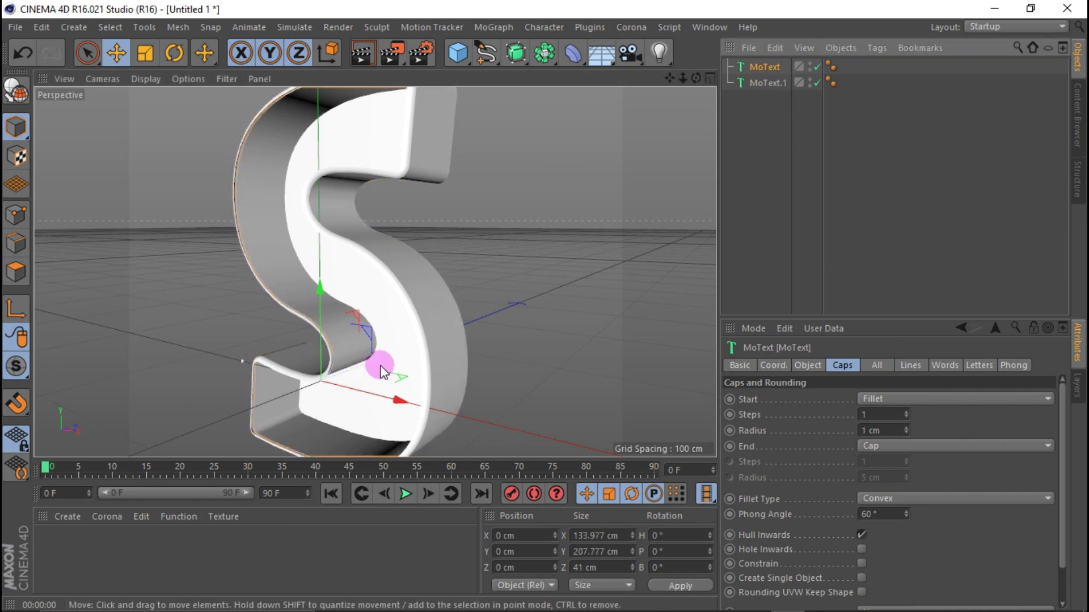
drag(373, 361, 373, 362)
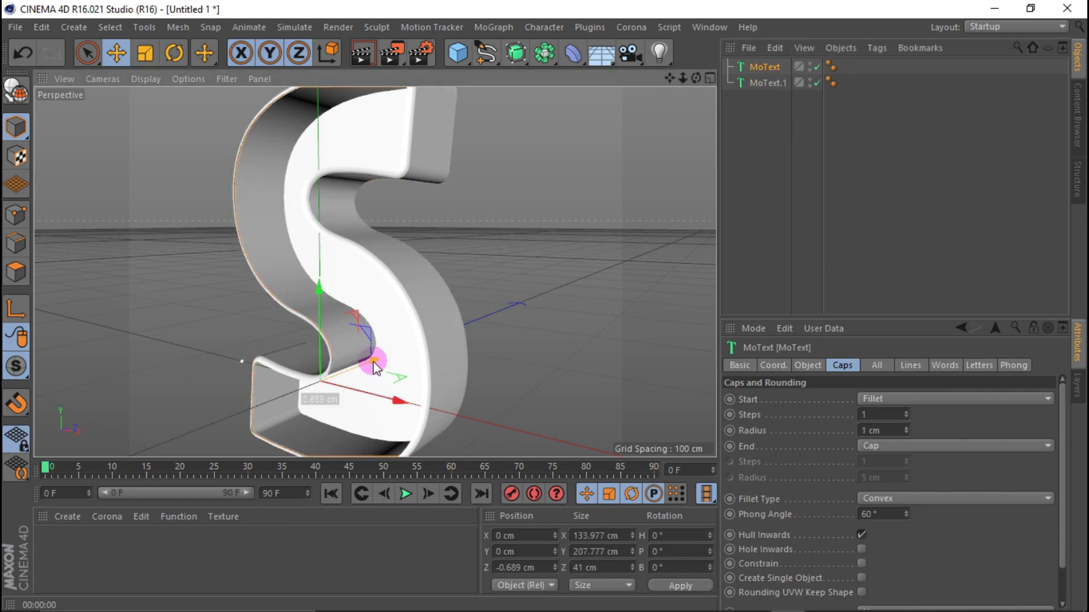
scroll(479, 242, down, 5)
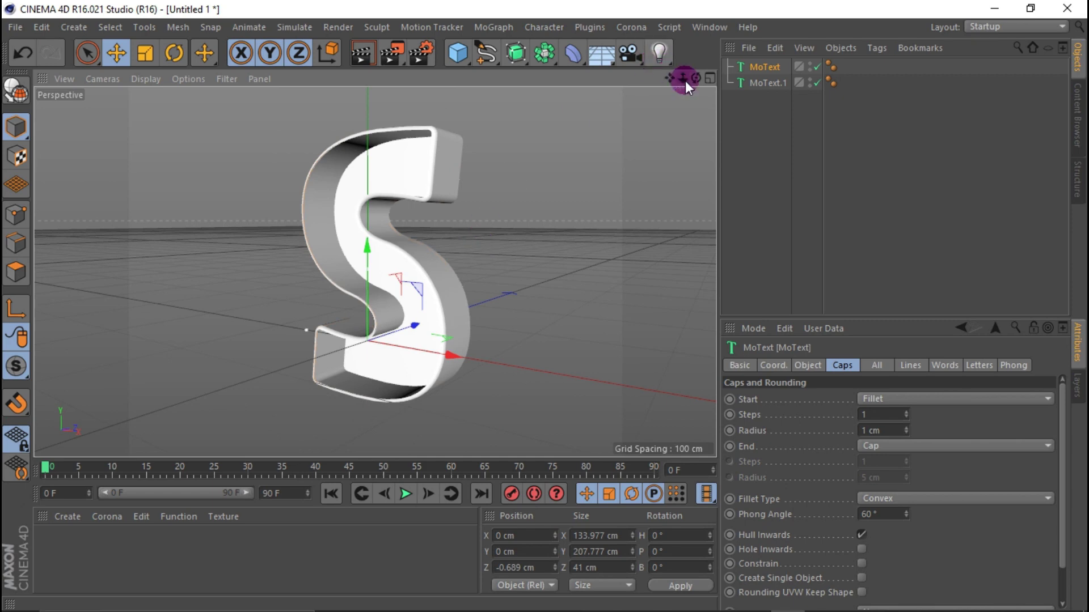
mouse_move(696, 78)
mouse_down()
mouse_move(703, 90)
mouse_move(669, 89)
mouse_up()
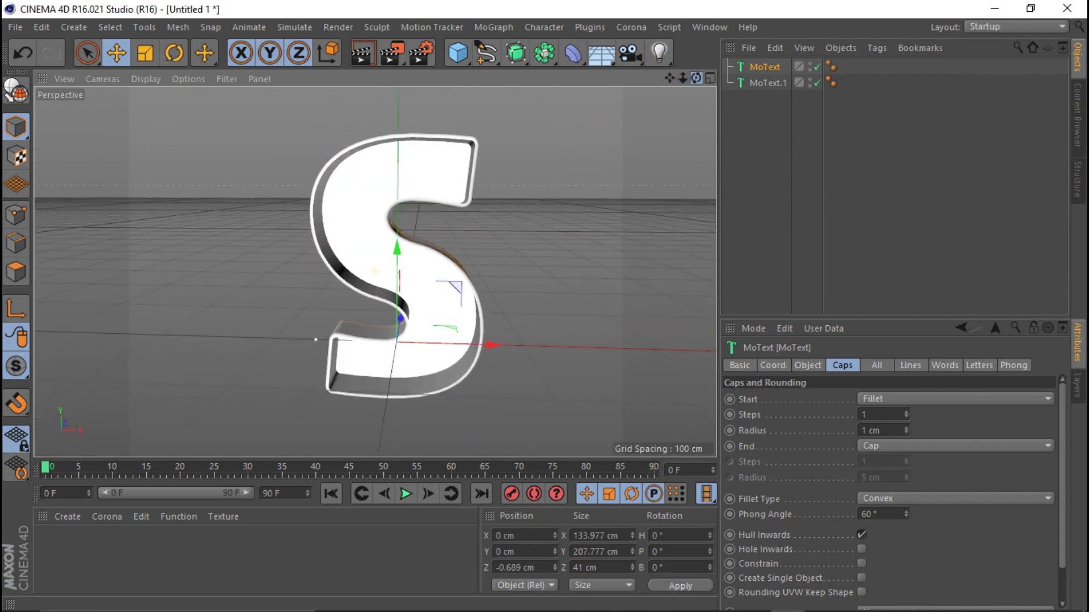
click(363, 53)
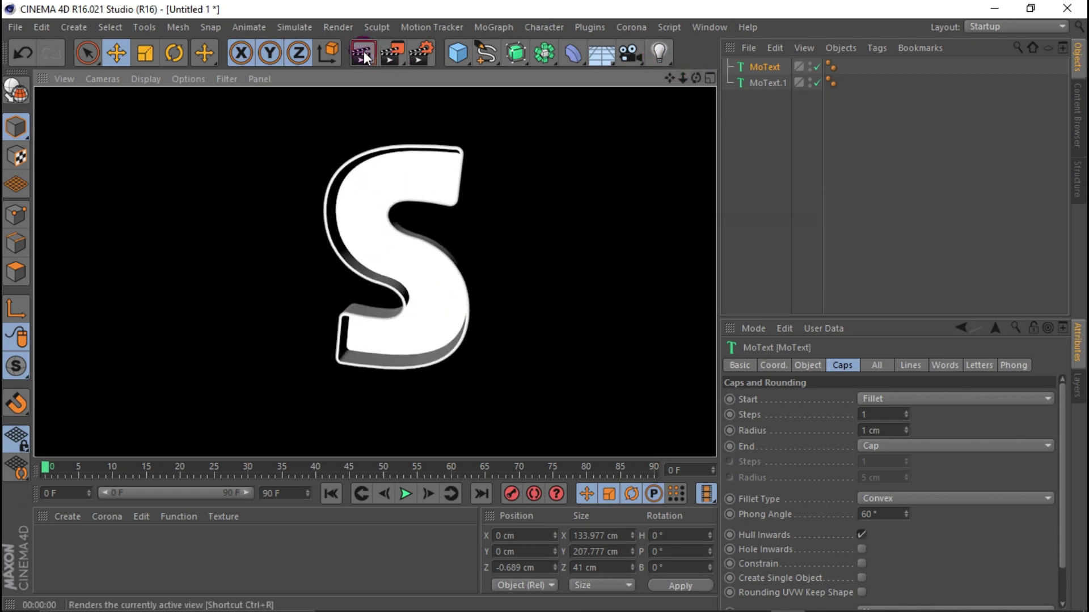
alt+drag(408, 335, 434, 274)
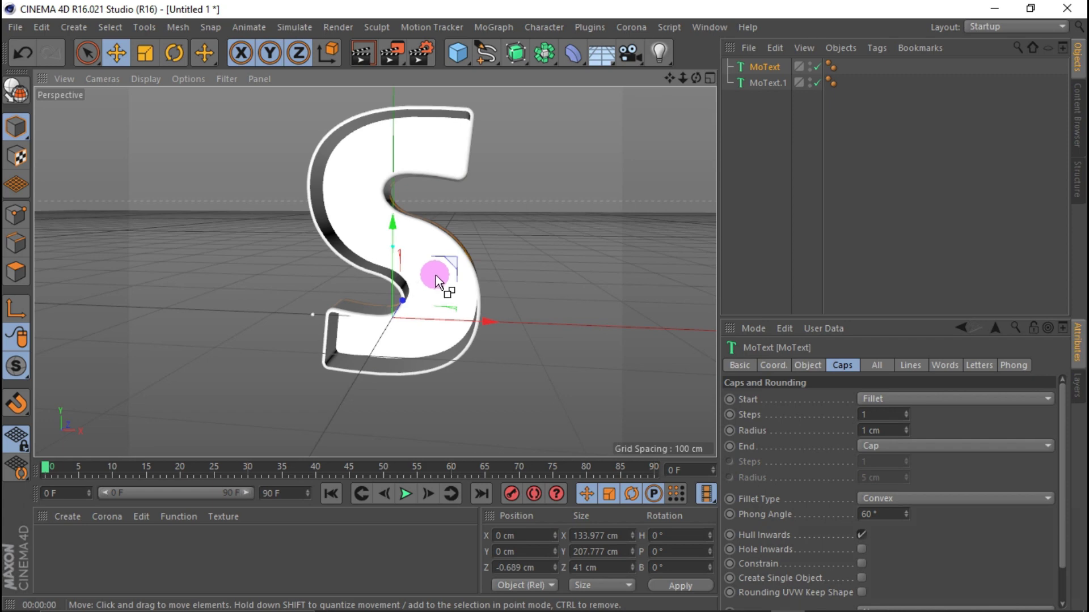
Create a new material Mat coloured dark brown (R39, G20, B0).
click(65, 516)
mouse_move(100, 401)
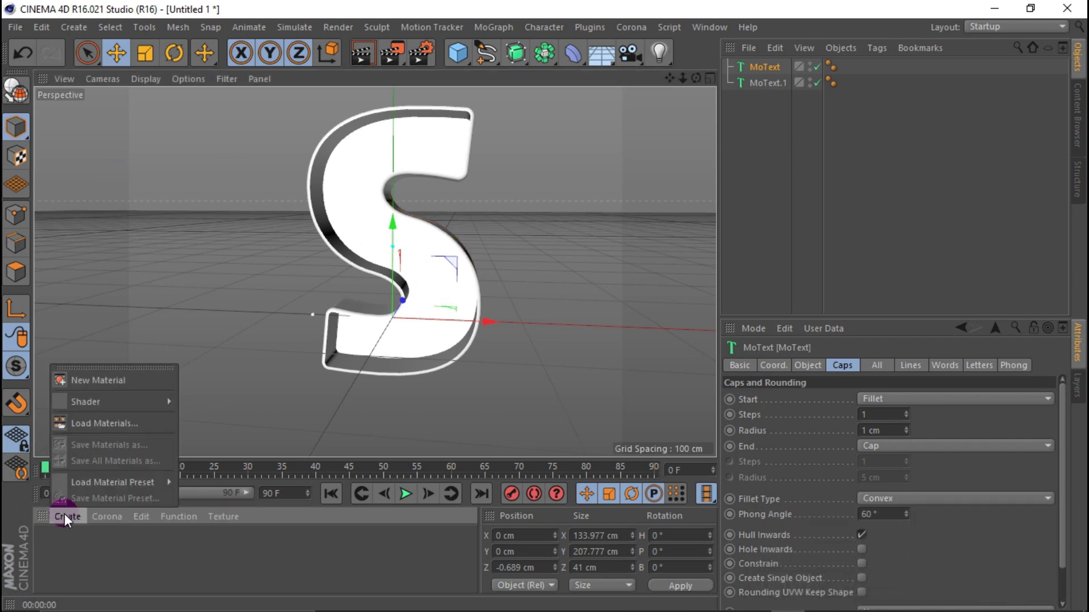
click(98, 381)
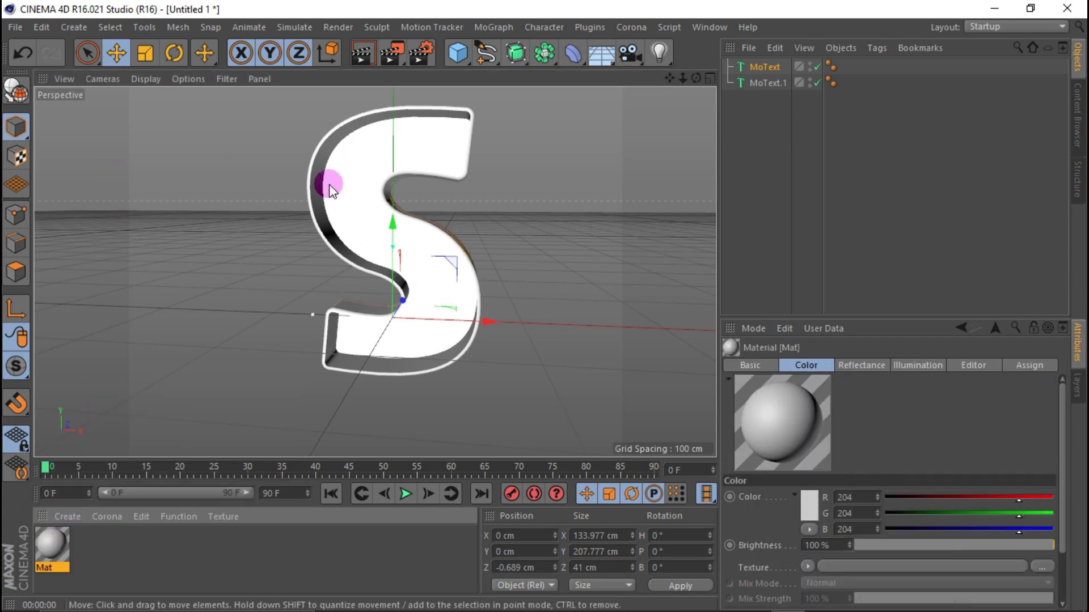
double_click(62, 536)
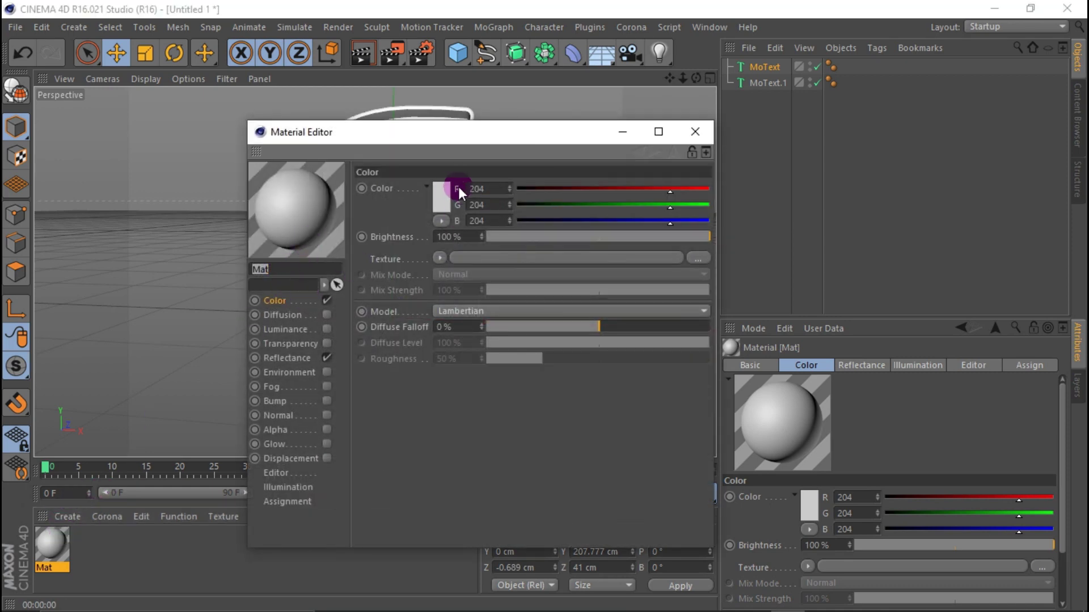
click(458, 190)
mouse_move(362, 203)
mouse_down()
mouse_move(419, 152)
mouse_move(420, 127)
mouse_up()
click(417, 128)
mouse_move(431, 170)
mouse_down()
mouse_move(454, 217)
mouse_move(451, 168)
mouse_move(465, 218)
mouse_move(454, 187)
mouse_move(463, 204)
mouse_up()
click(416, 264)
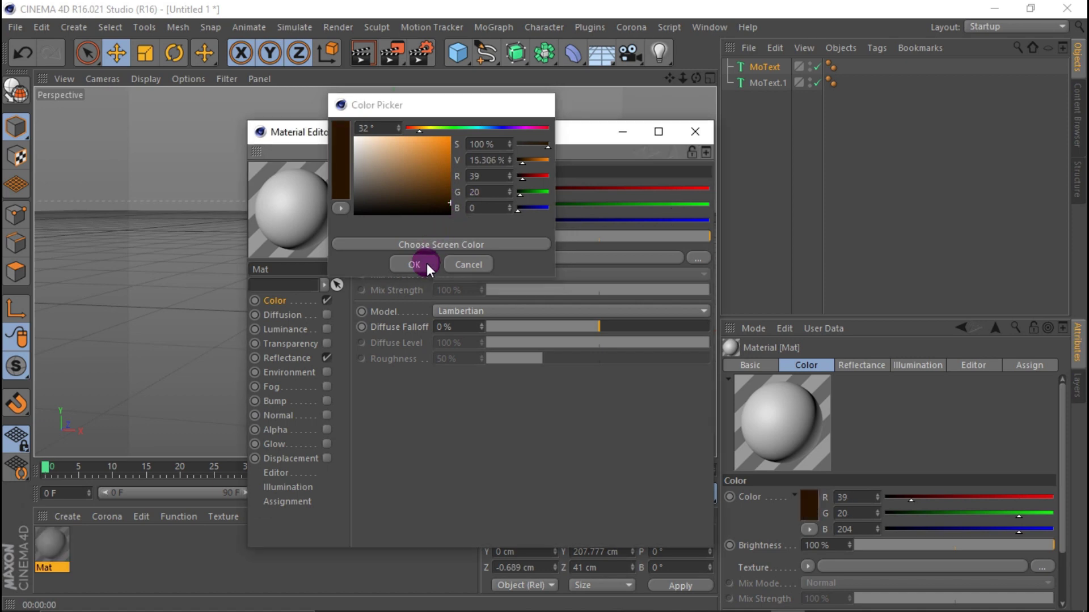
click(695, 132)
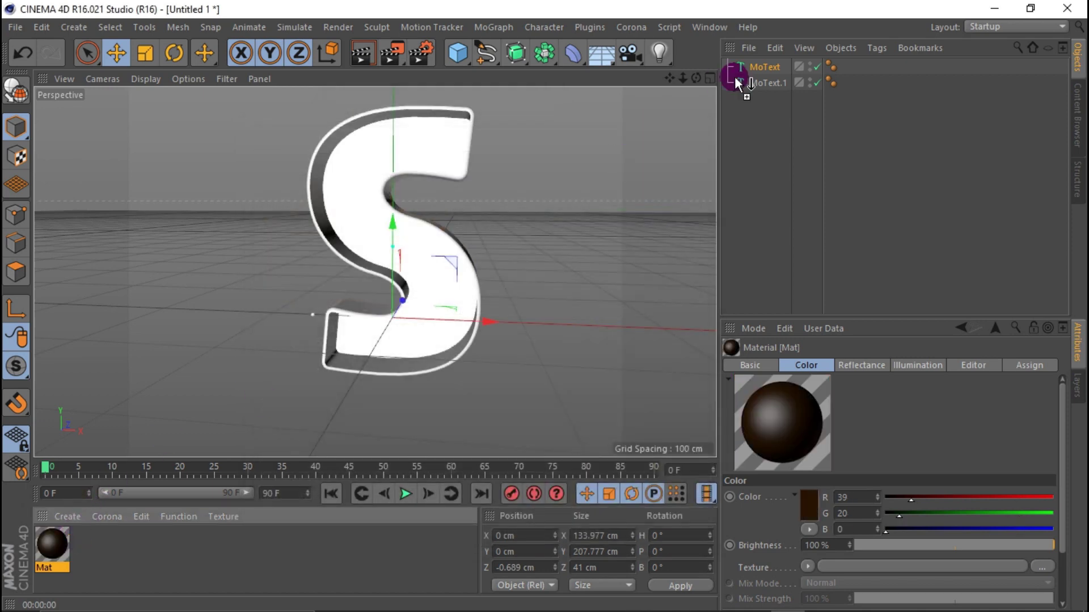
Apply Mat to MoText.1 and adjust the front S's depth position.
drag(57, 545, 774, 83)
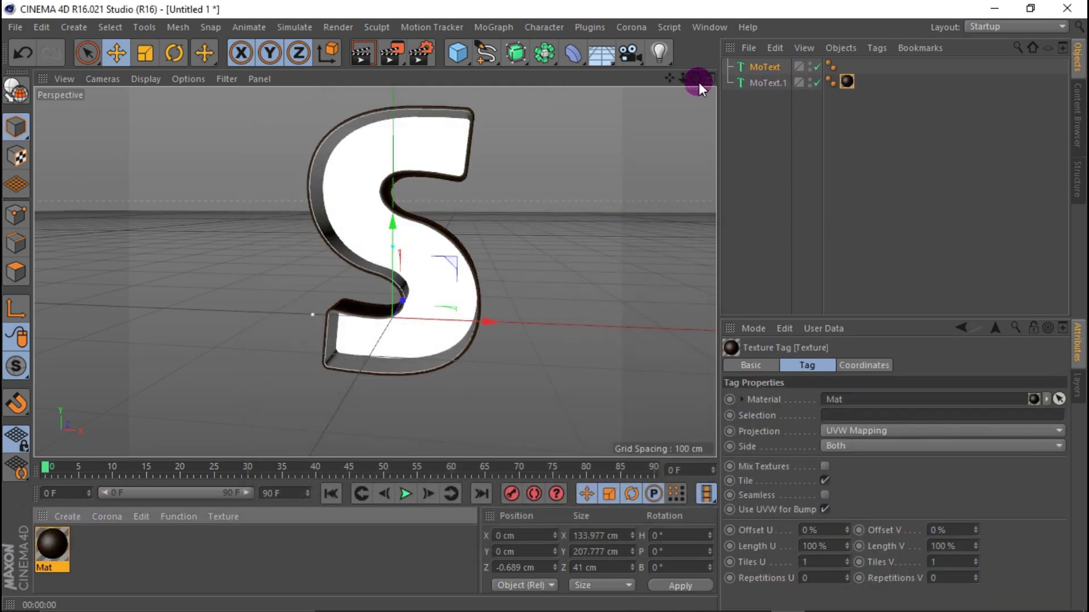
mouse_move(695, 78)
mouse_down()
mouse_move(635, 85)
mouse_move(747, 90)
mouse_up()
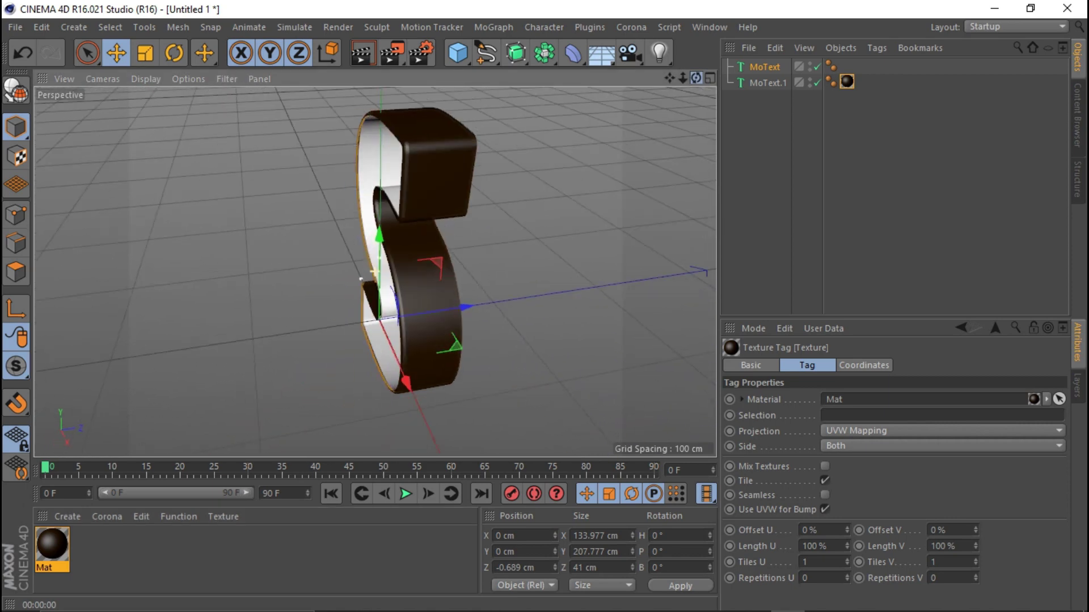
mouse_move(443, 305)
mouse_down()
mouse_move(402, 312)
mouse_move(434, 304)
mouse_up()
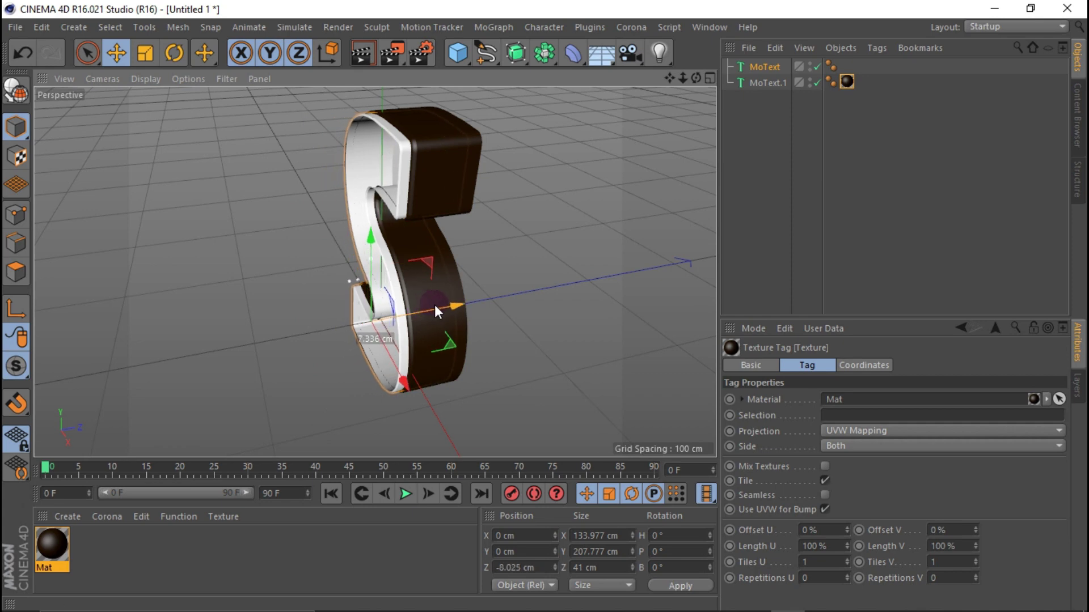
drag(696, 78, 693, 77)
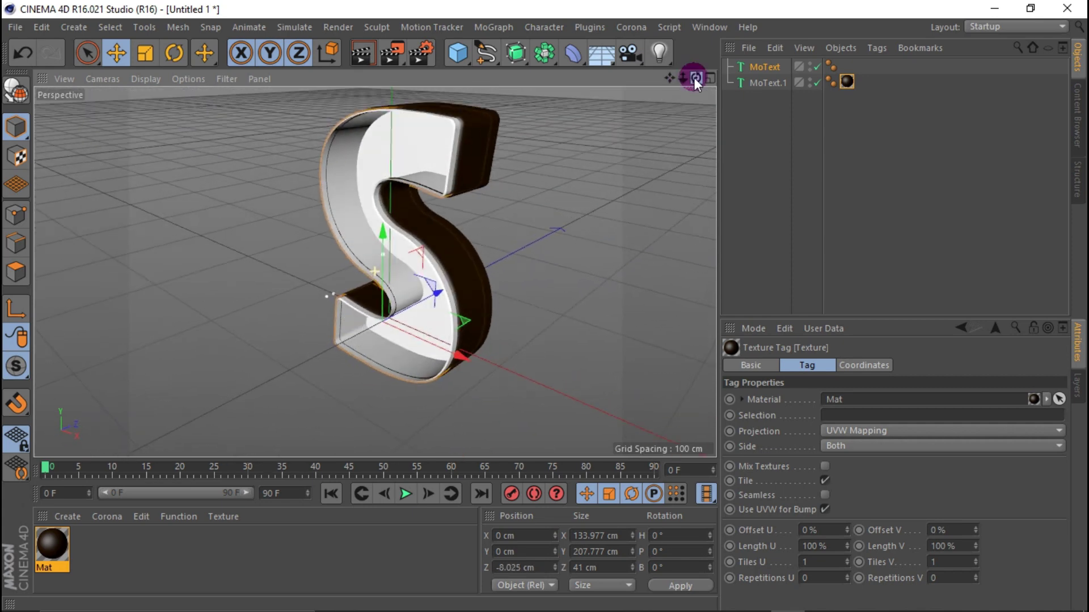
drag(454, 334, 417, 310)
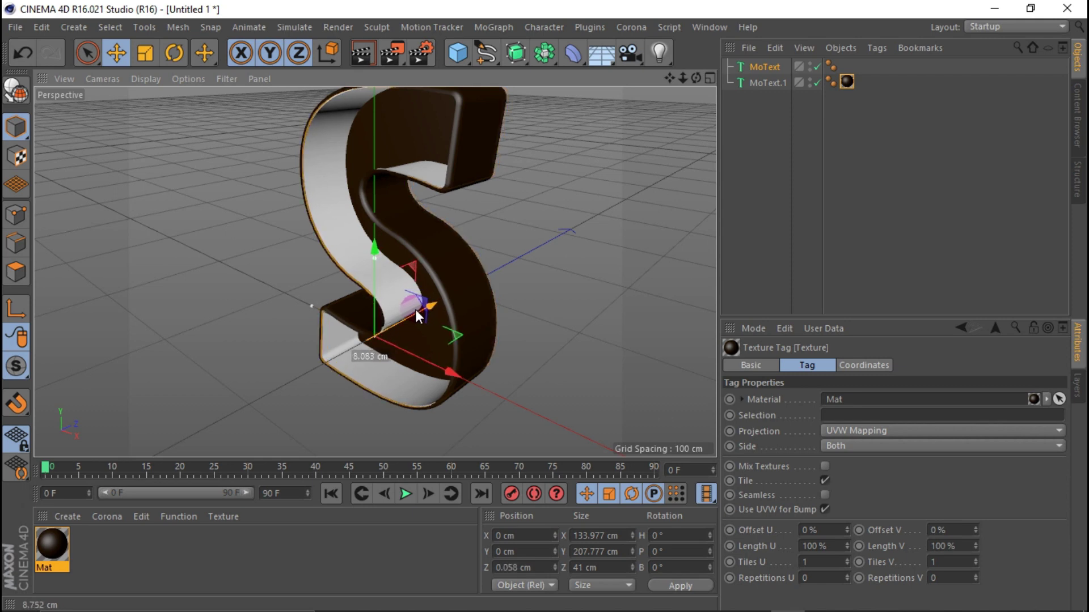
drag(416, 310, 417, 313)
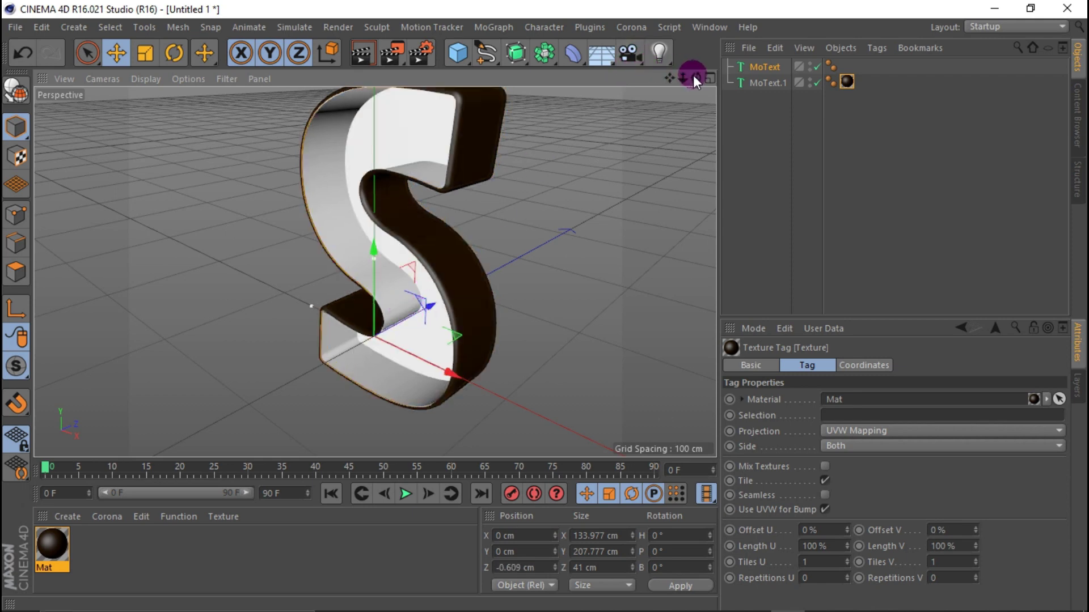
Select both S text objects and browse the available fonts.
mouse_move(695, 77)
mouse_down()
mouse_move(696, 113)
mouse_move(698, 83)
mouse_move(412, 189)
mouse_move(696, 77)
mouse_up()
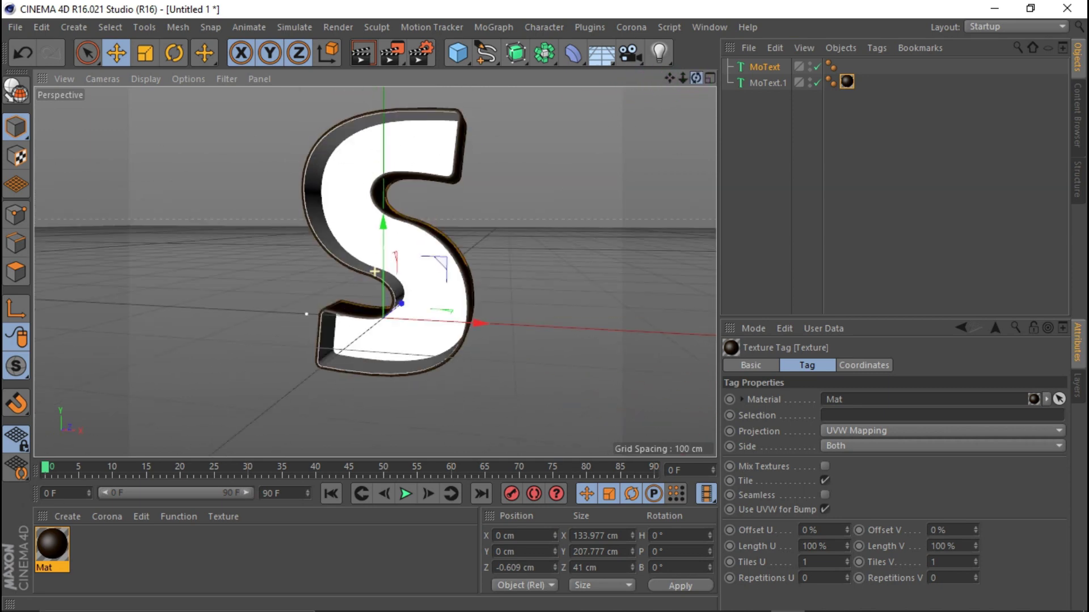
click(352, 235)
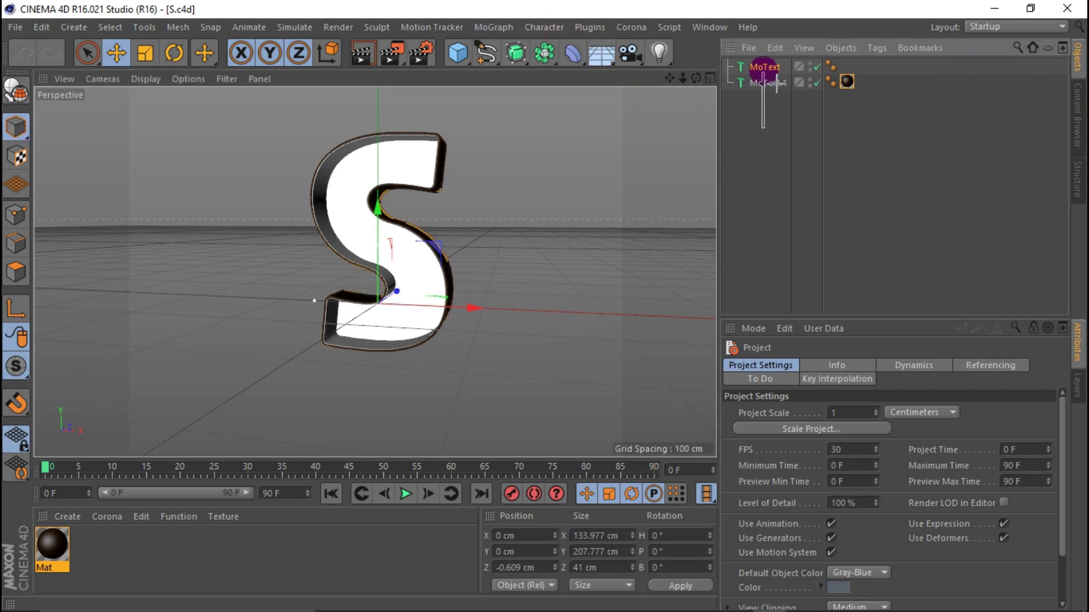
drag(764, 64, 757, 286)
click(869, 492)
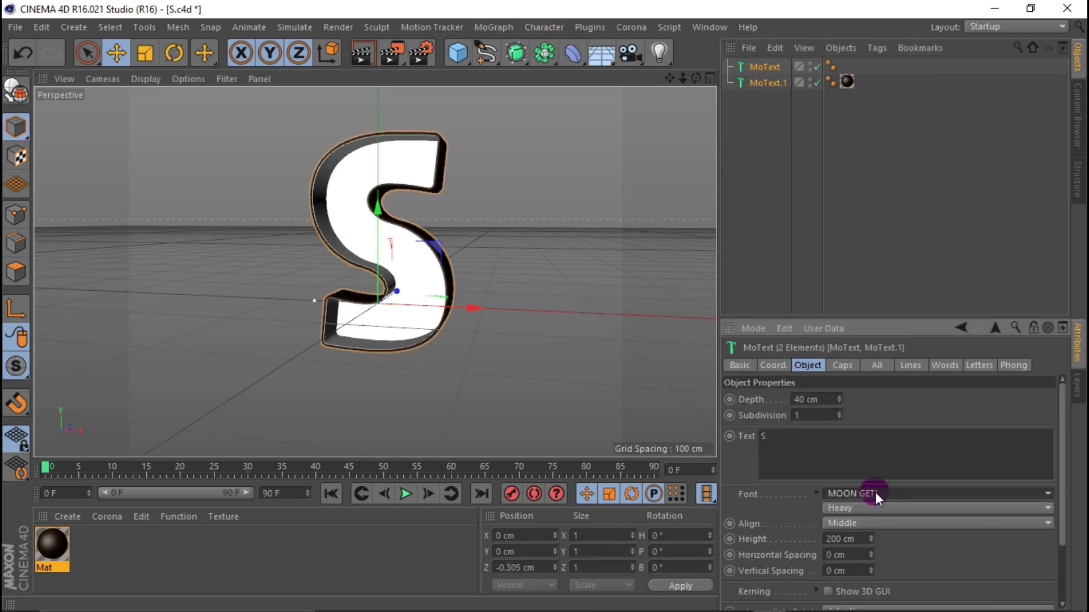
click(887, 492)
Switch both S objects' font to Mont Heavy DEMO.
click(894, 491)
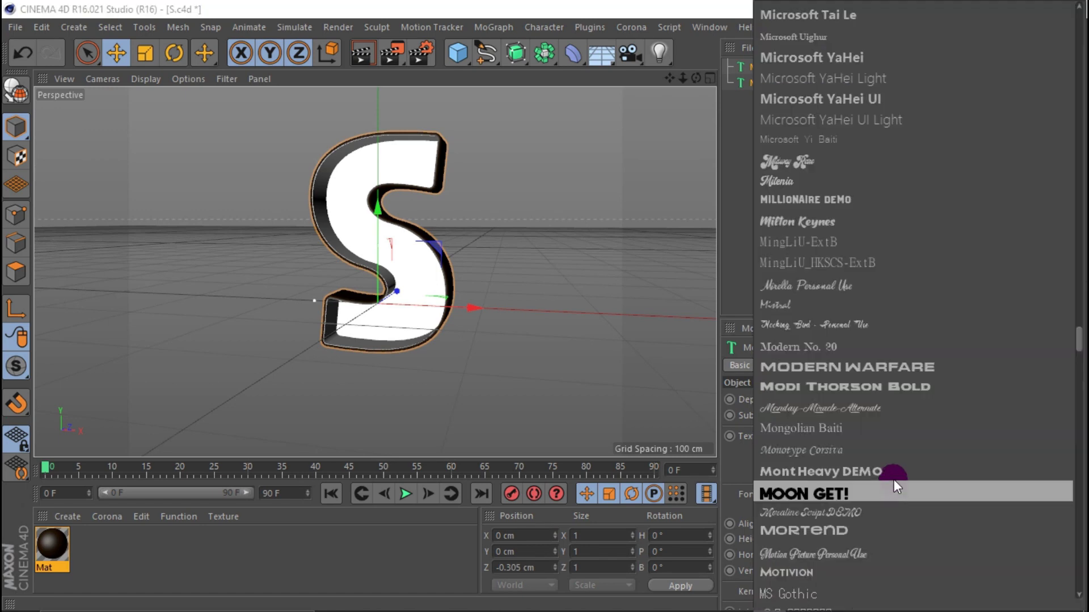
click(893, 470)
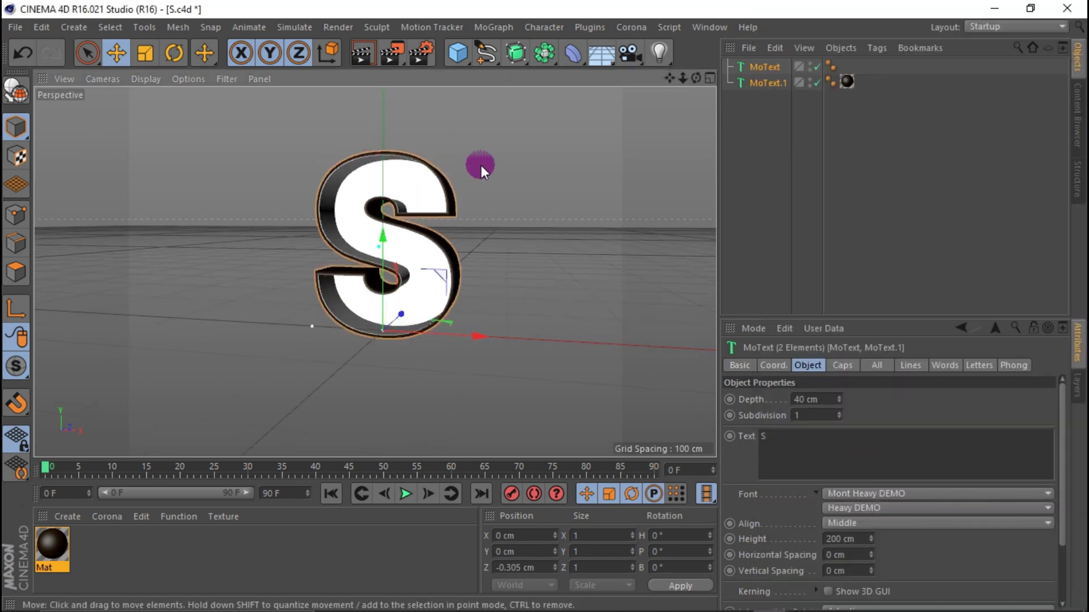
mouse_move(695, 78)
mouse_down()
mouse_move(657, 80)
mouse_move(675, 102)
mouse_move(669, 85)
mouse_move(723, 64)
mouse_move(697, 76)
mouse_up()
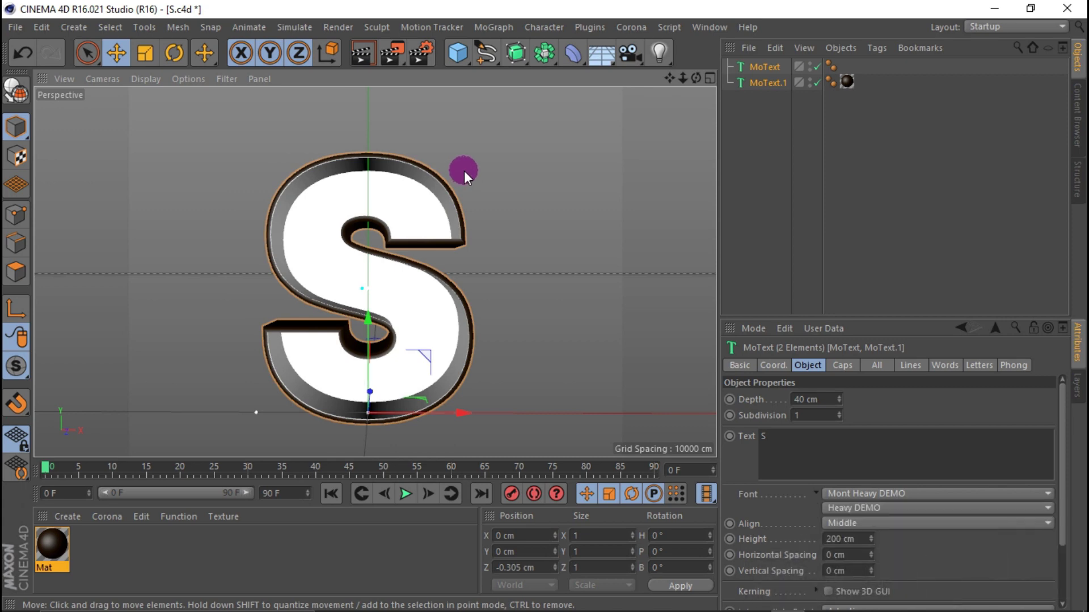
Create a new material Mat.1 and apply it to the front MoText.
click(82, 517)
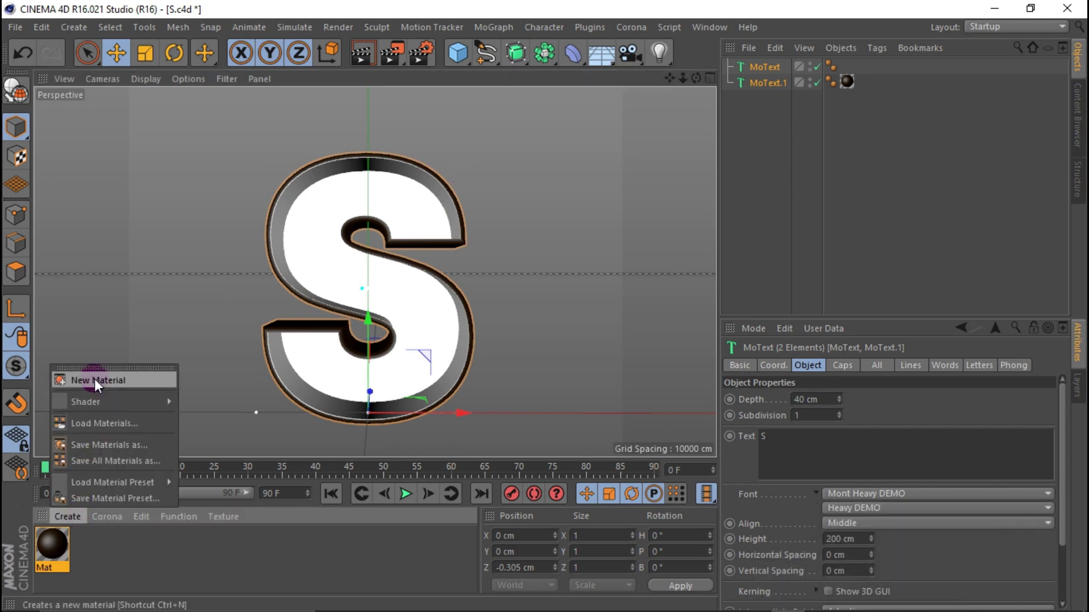
click(94, 379)
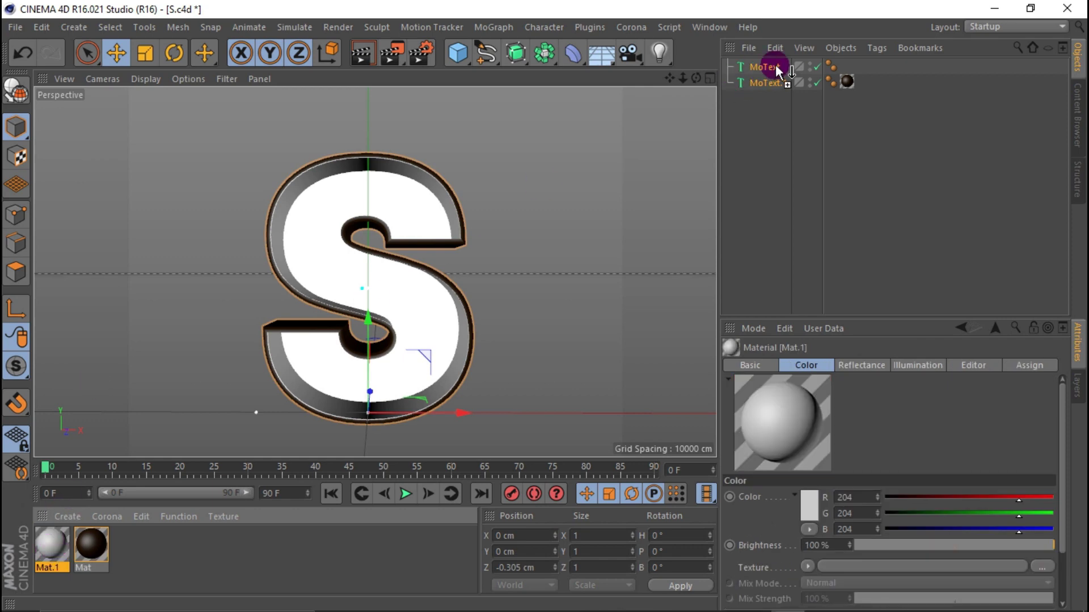
drag(53, 549, 765, 67)
click(50, 553)
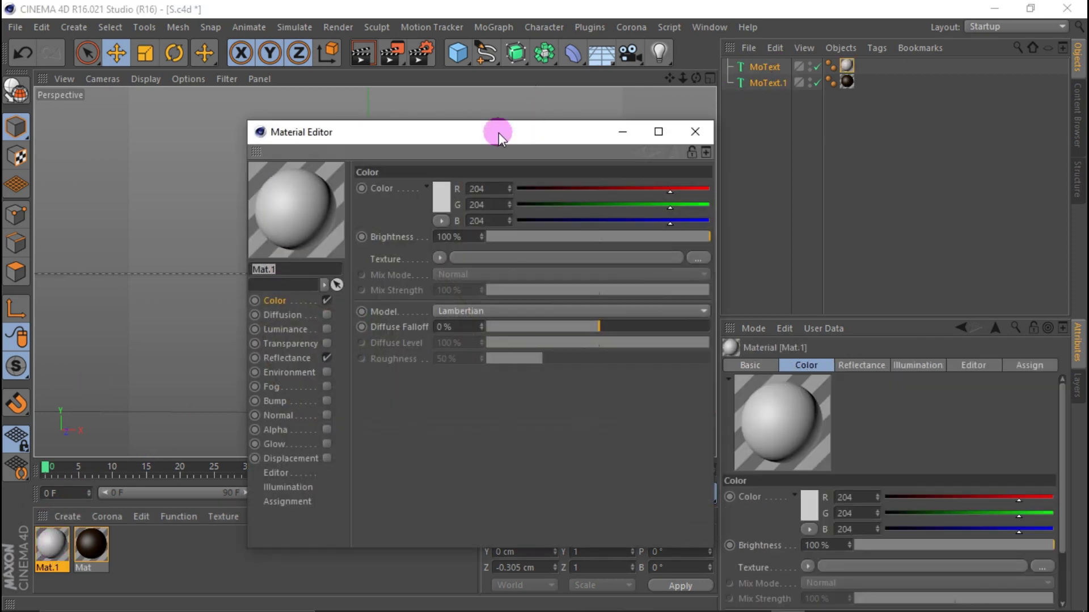
drag(499, 133, 858, 147)
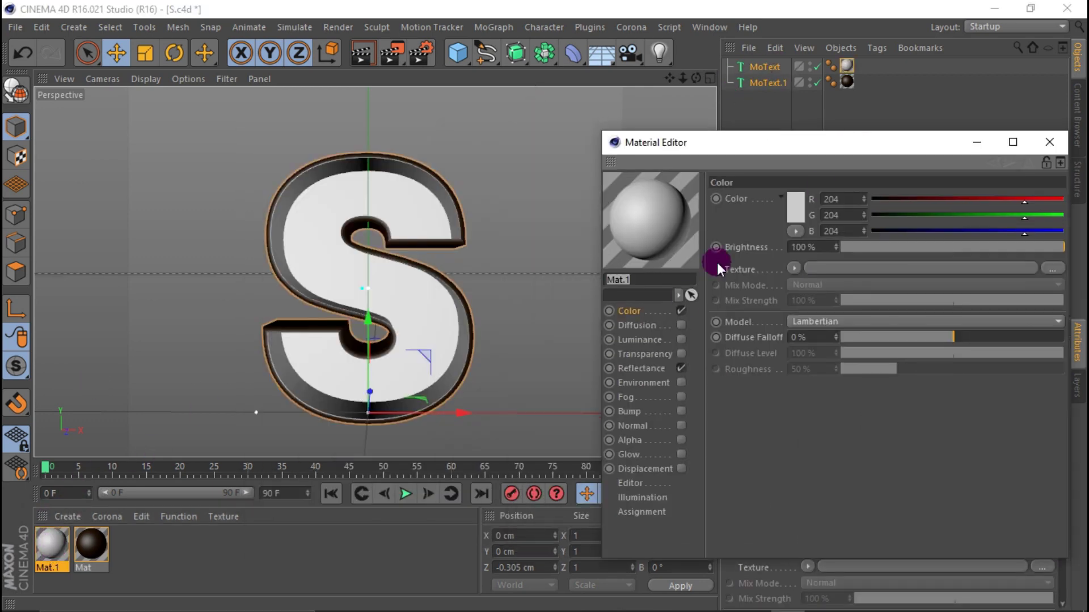
Load an Electric noise at 500% global scale into Mat.1's colour and render a preview.
click(816, 267)
click(829, 414)
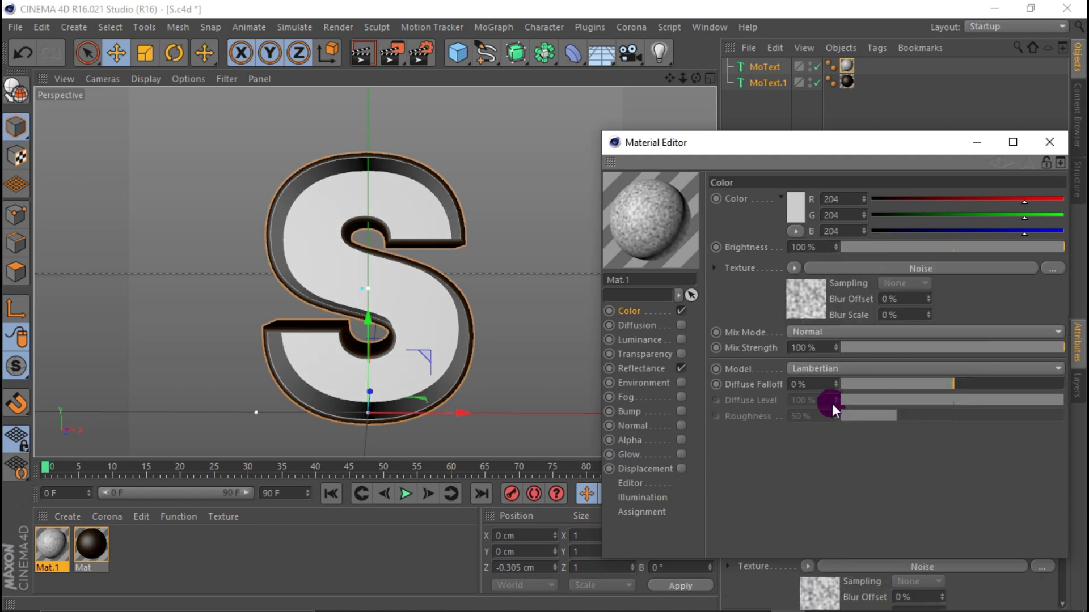
click(929, 268)
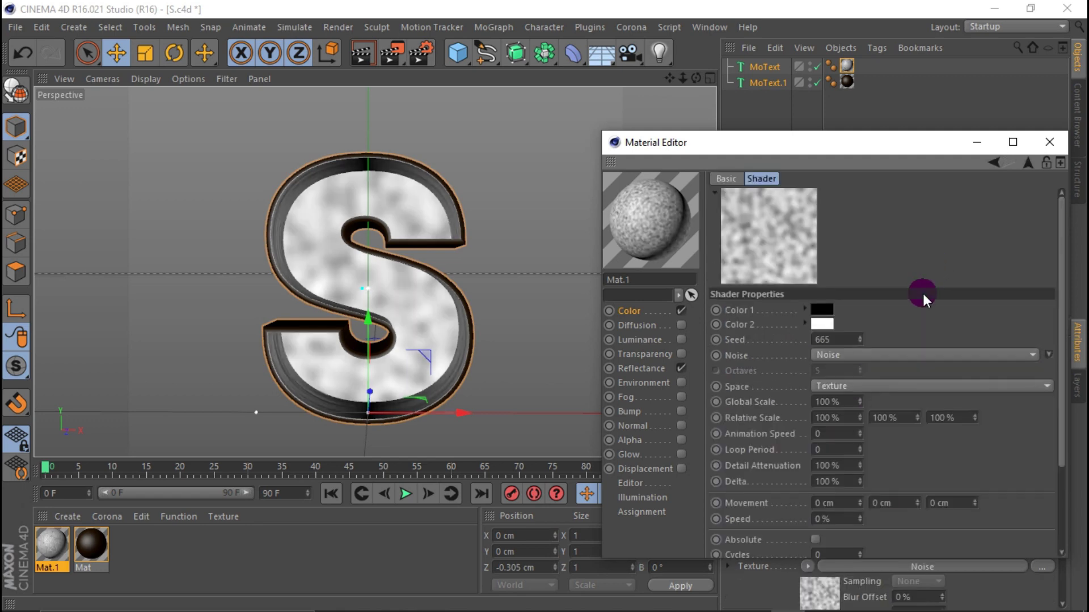
click(1033, 362)
click(926, 430)
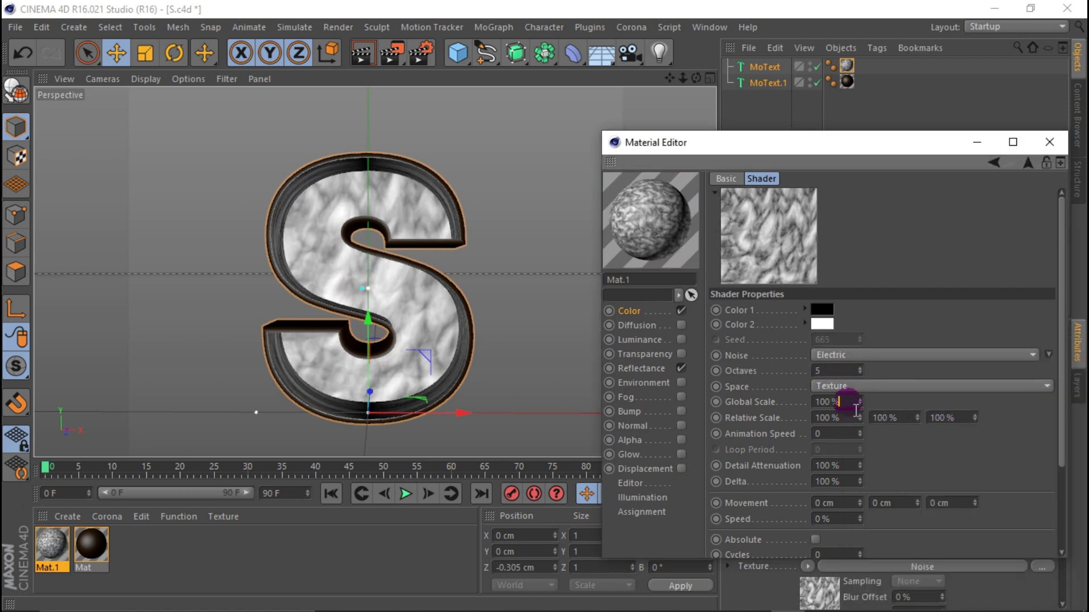
text(500)
key(Return)
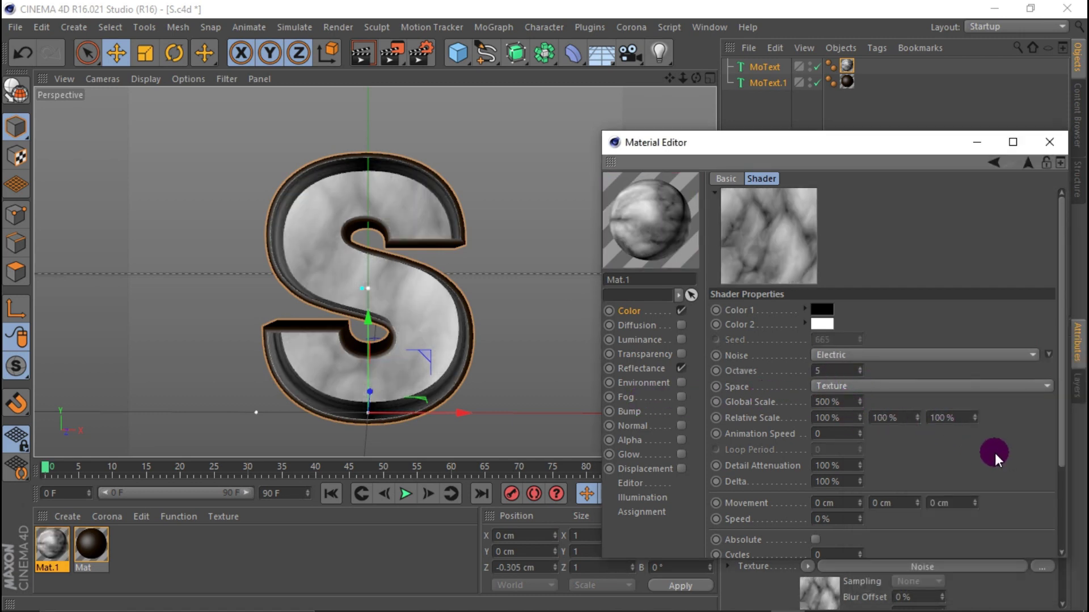
click(362, 52)
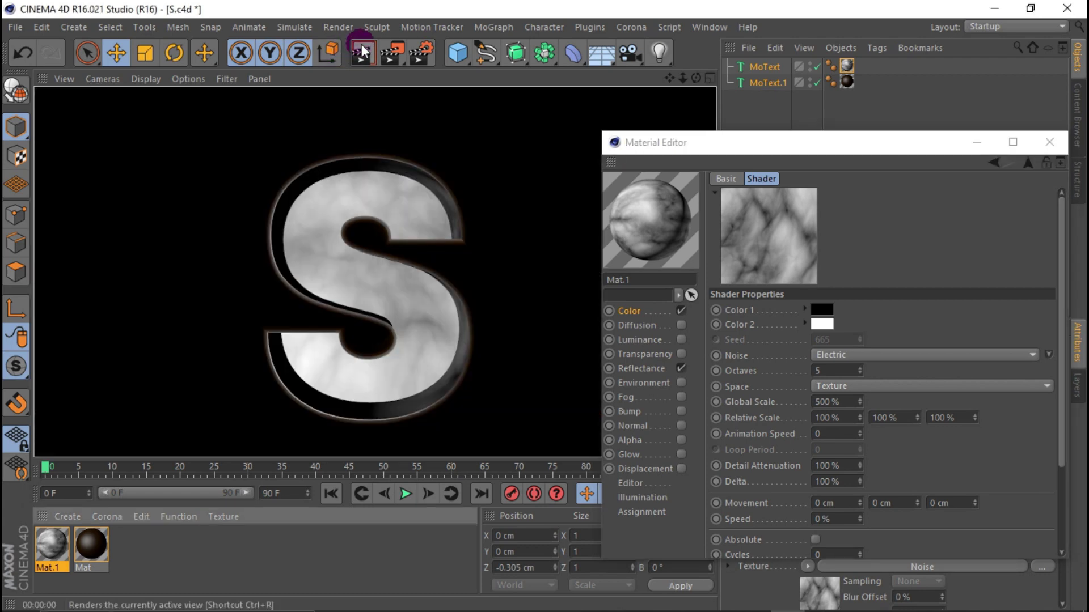
click(764, 339)
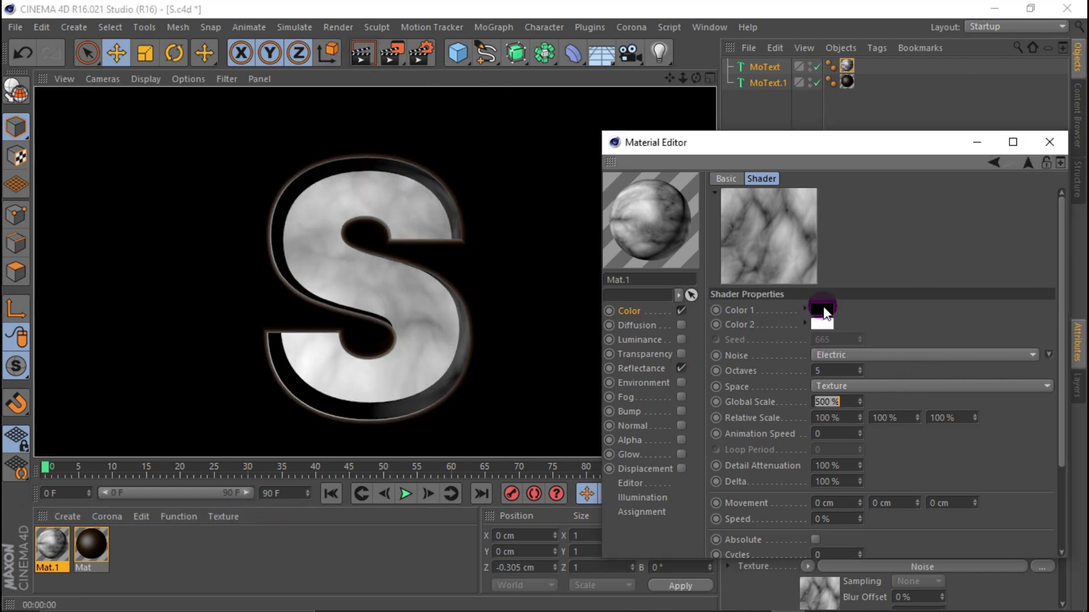
Set noise Color 1 to dark brown and Color 2 to bright orange, then render.
click(822, 309)
click(801, 248)
drag(795, 261, 831, 315)
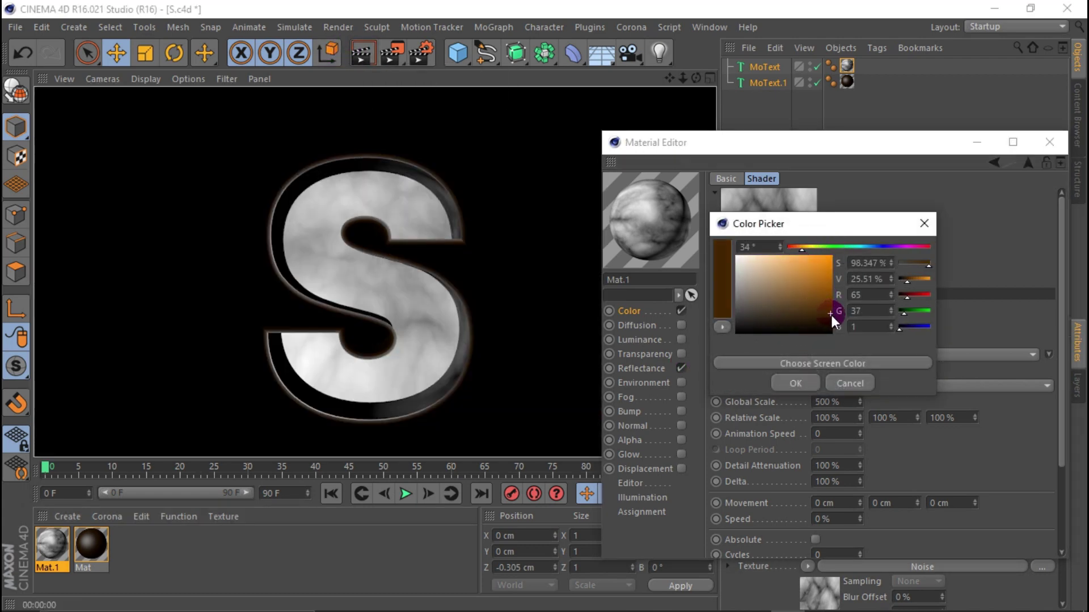
click(794, 243)
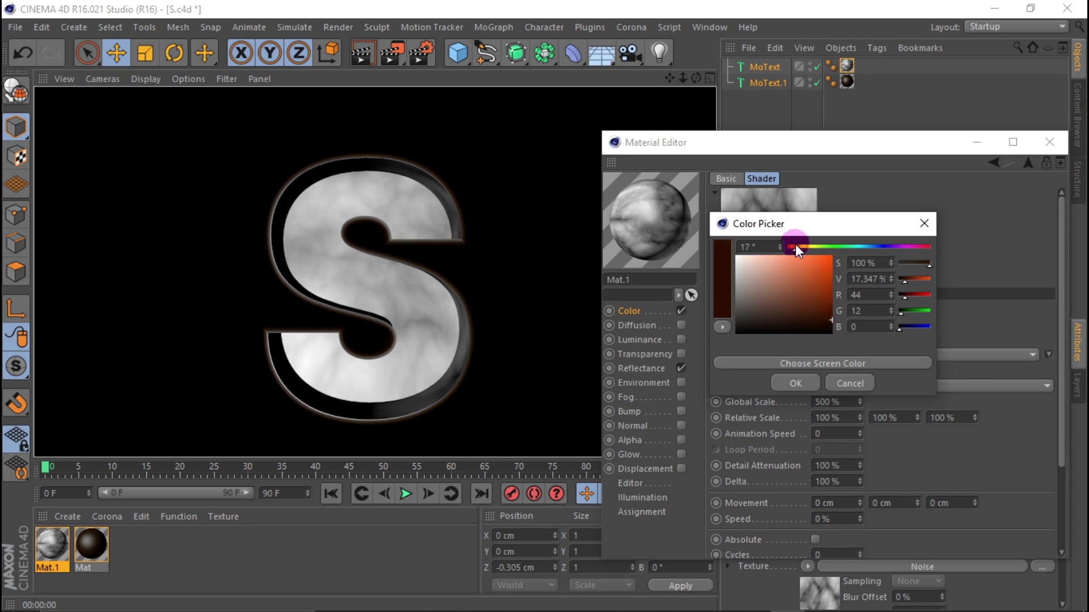
click(827, 298)
click(799, 247)
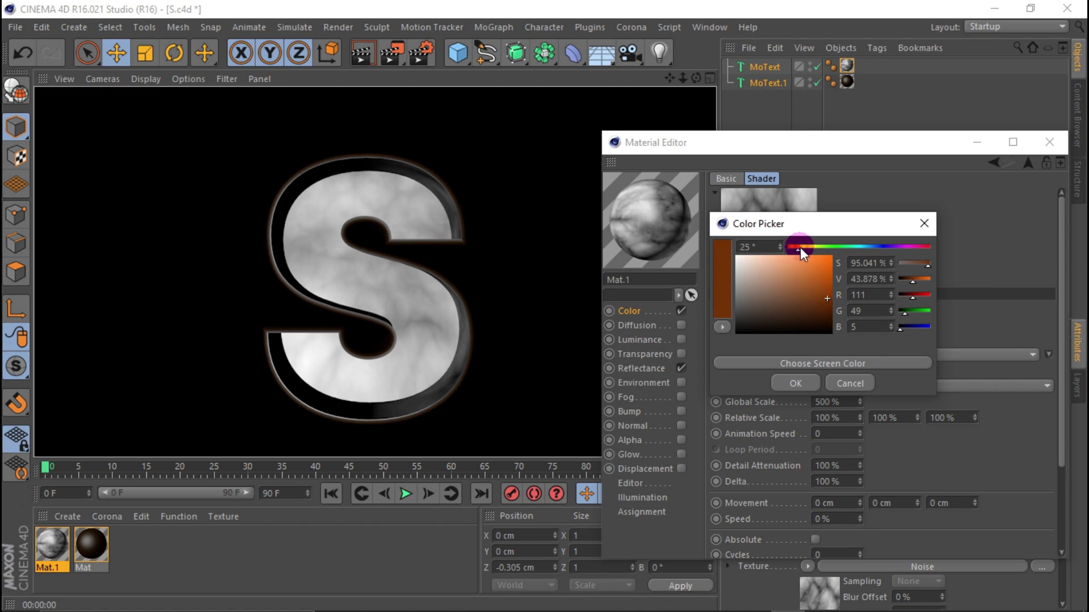
click(801, 248)
click(830, 317)
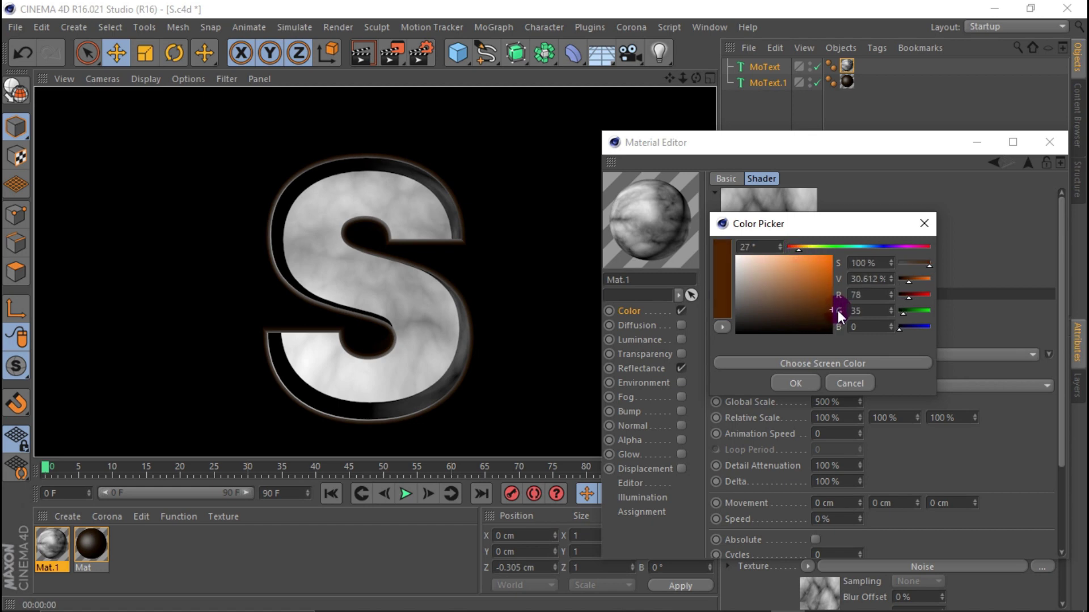
click(800, 384)
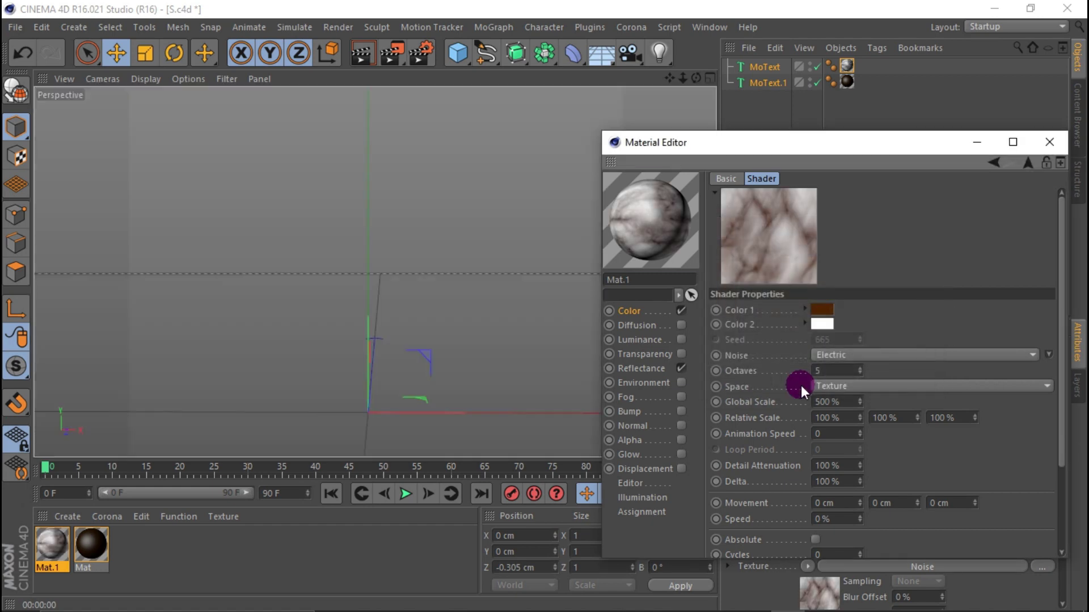
click(822, 322)
click(805, 264)
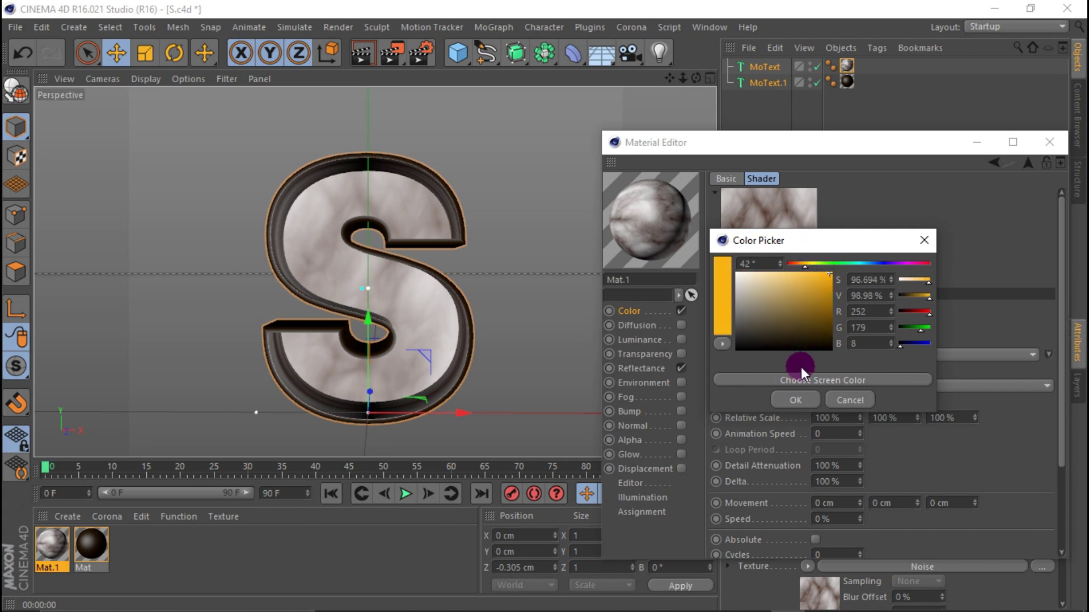
click(794, 400)
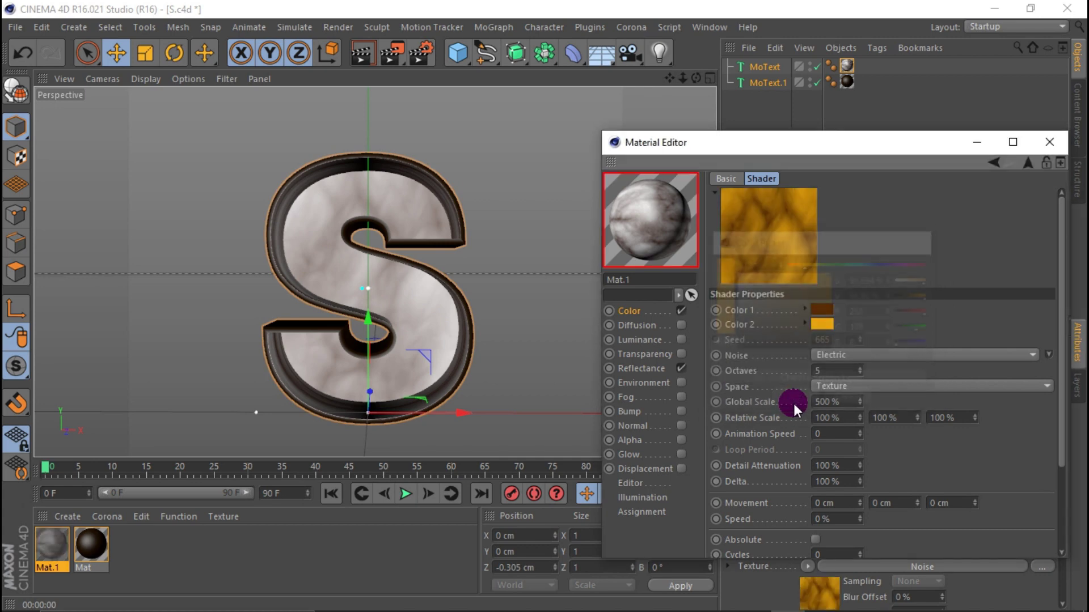
click(363, 49)
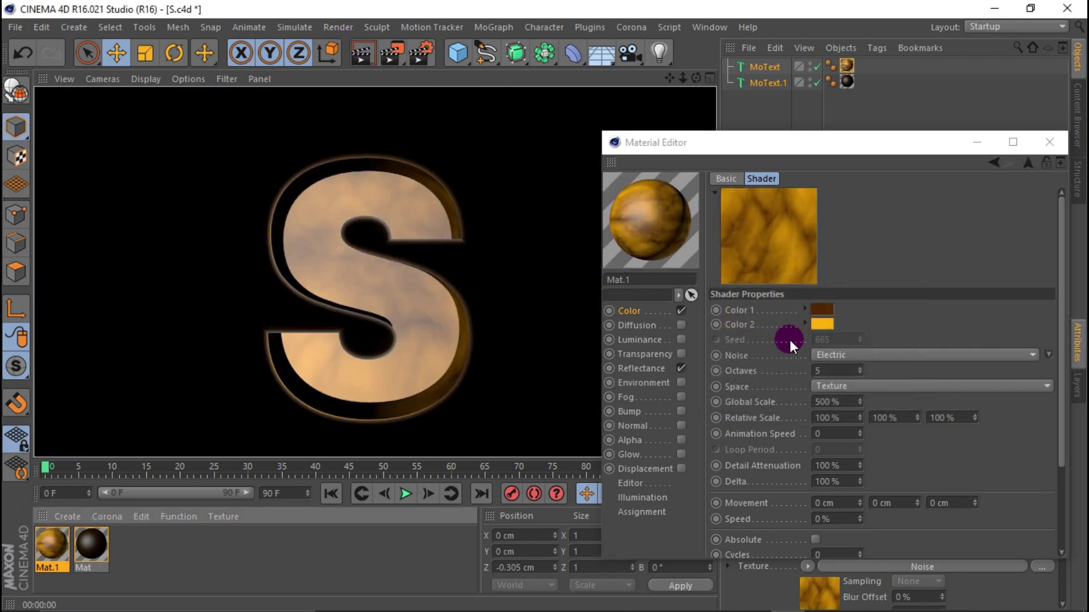
Warm up Color 1's brown and shift Color 2 to a deeper, redder orange.
click(822, 309)
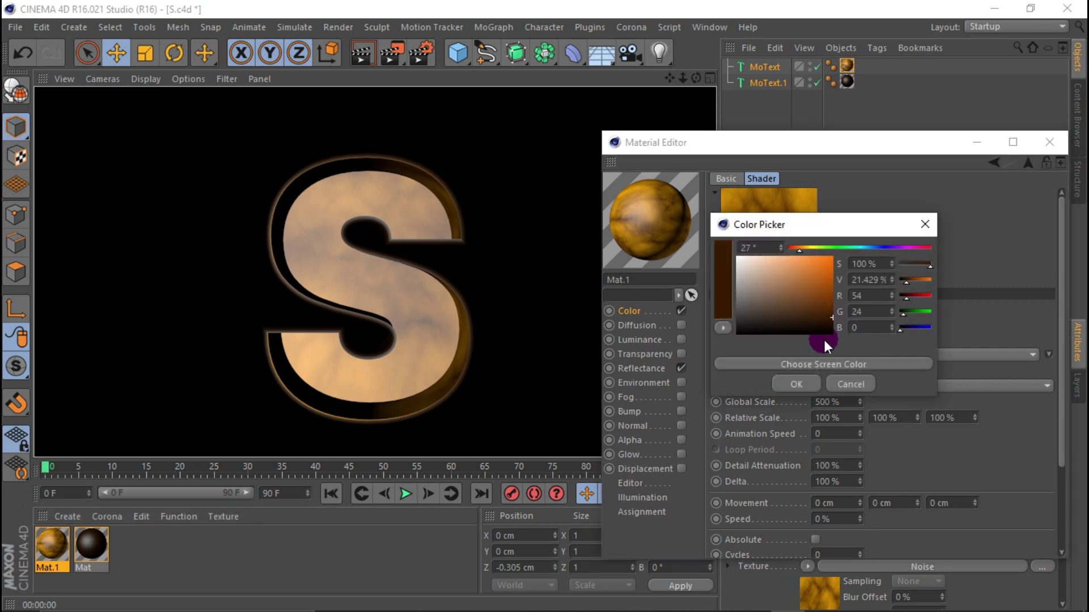
click(808, 379)
click(821, 315)
click(822, 322)
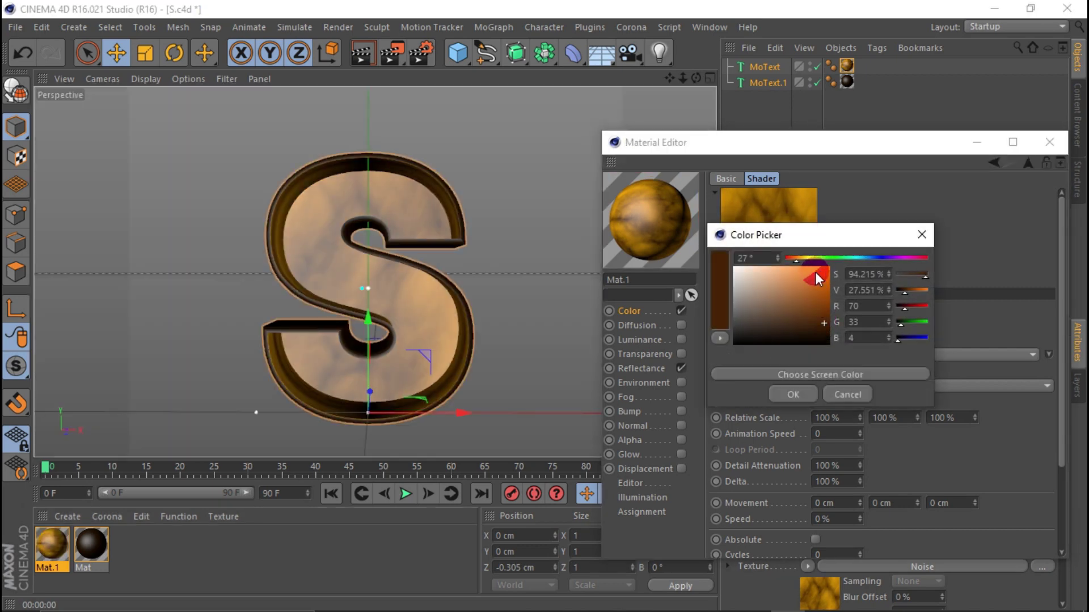
click(857, 371)
click(825, 317)
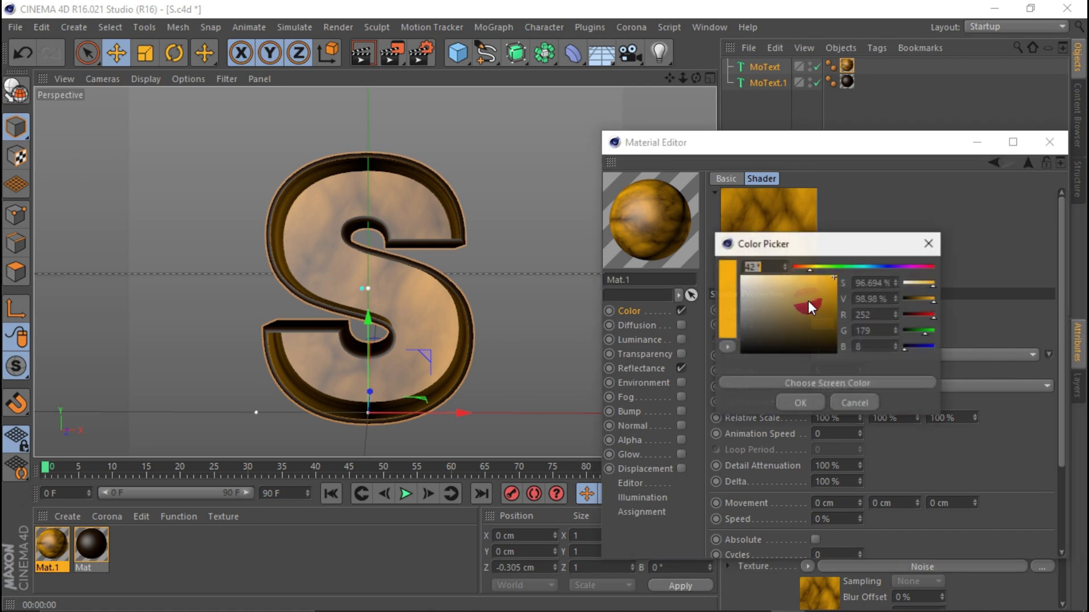
click(808, 275)
drag(807, 271, 805, 269)
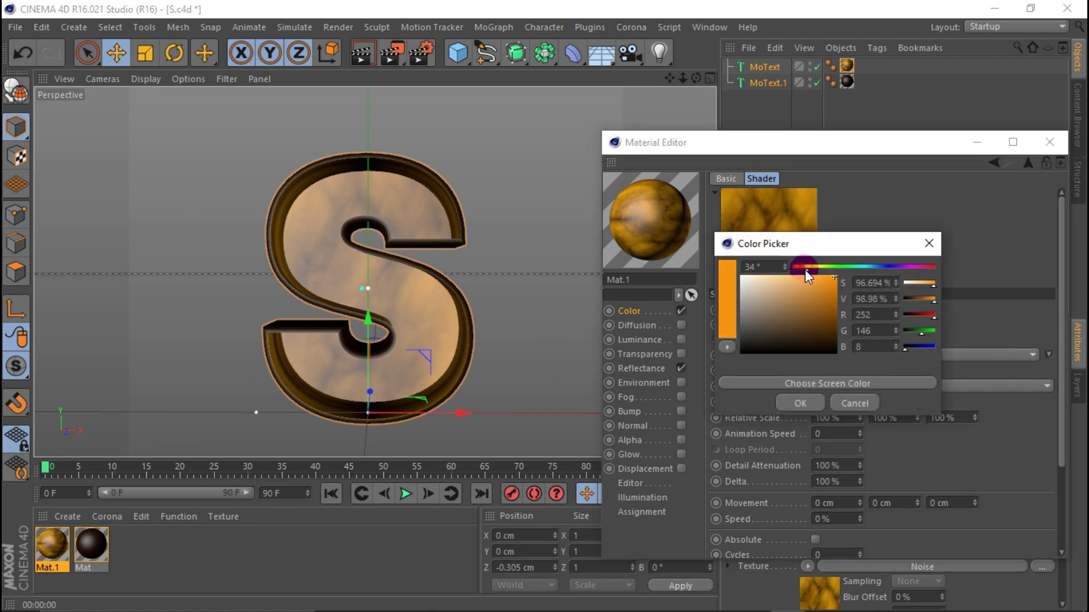
click(833, 295)
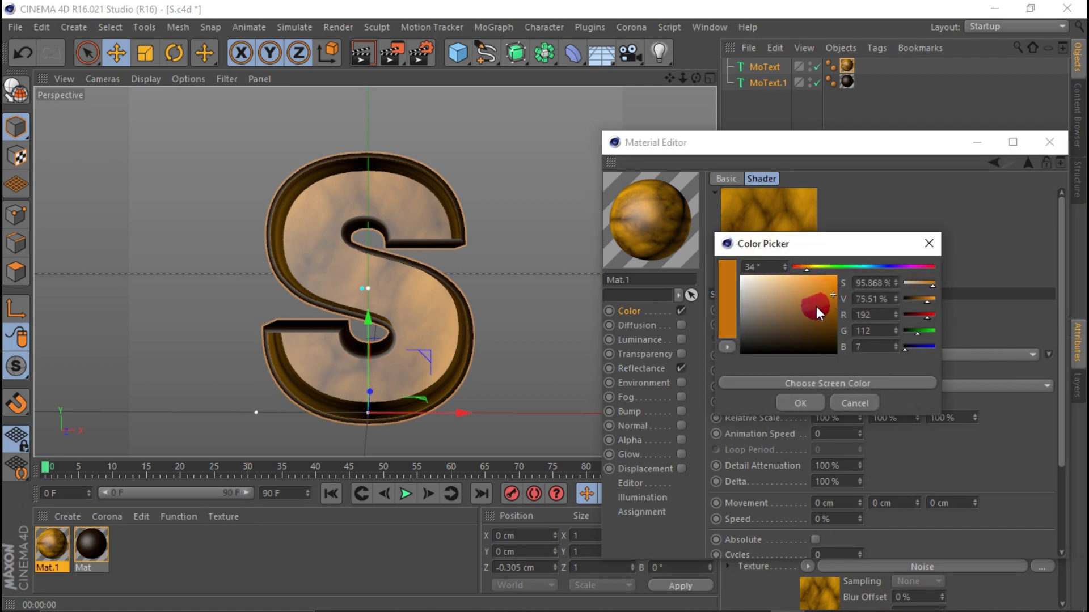
click(794, 403)
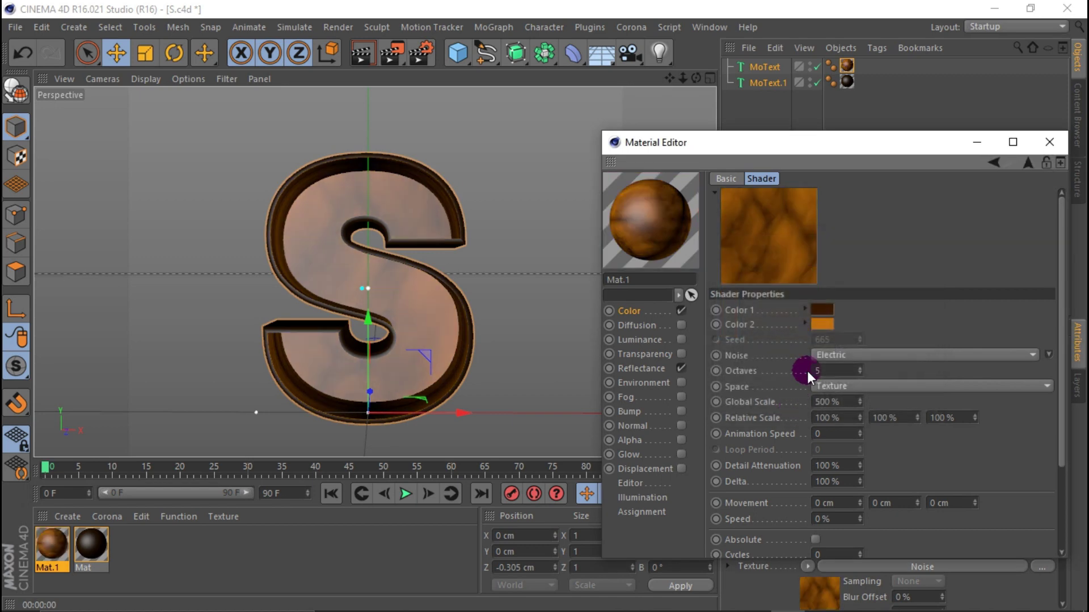
click(816, 325)
click(784, 406)
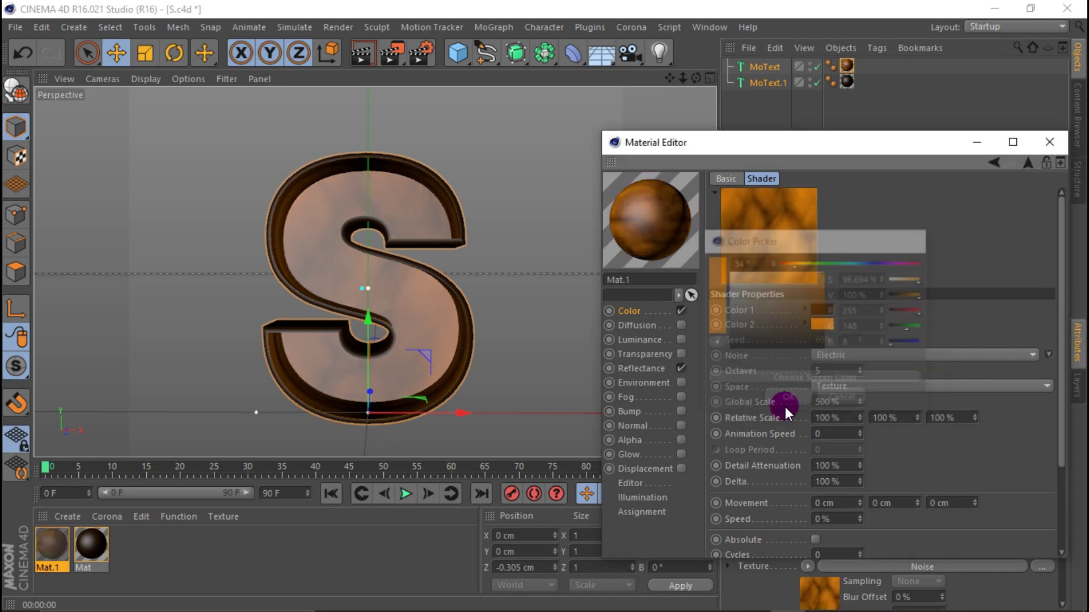
Close the material editor and render a preview of the recoloured S.
click(1049, 141)
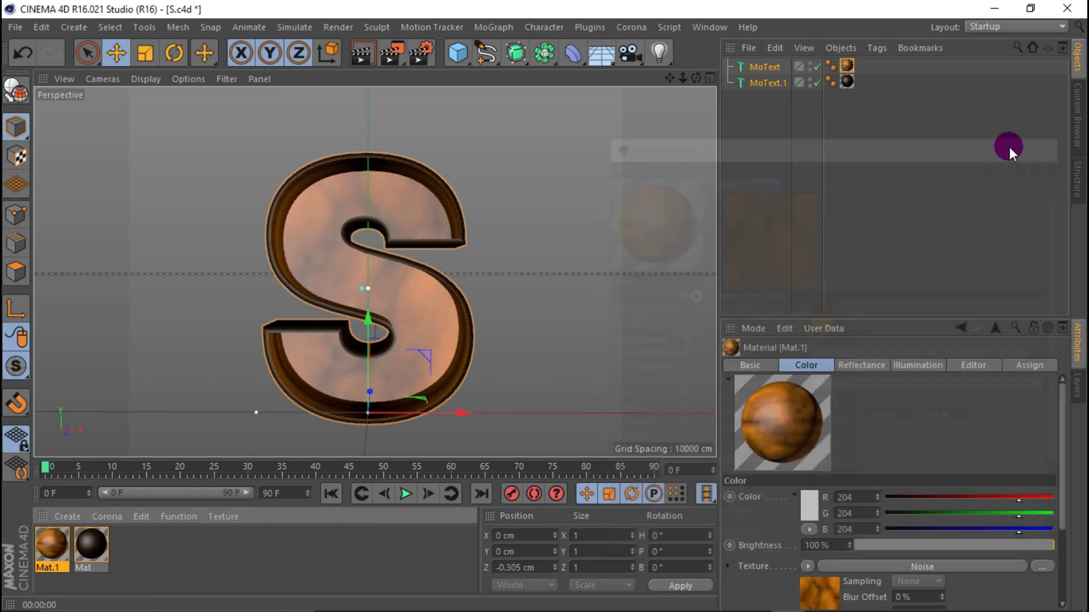
click(362, 53)
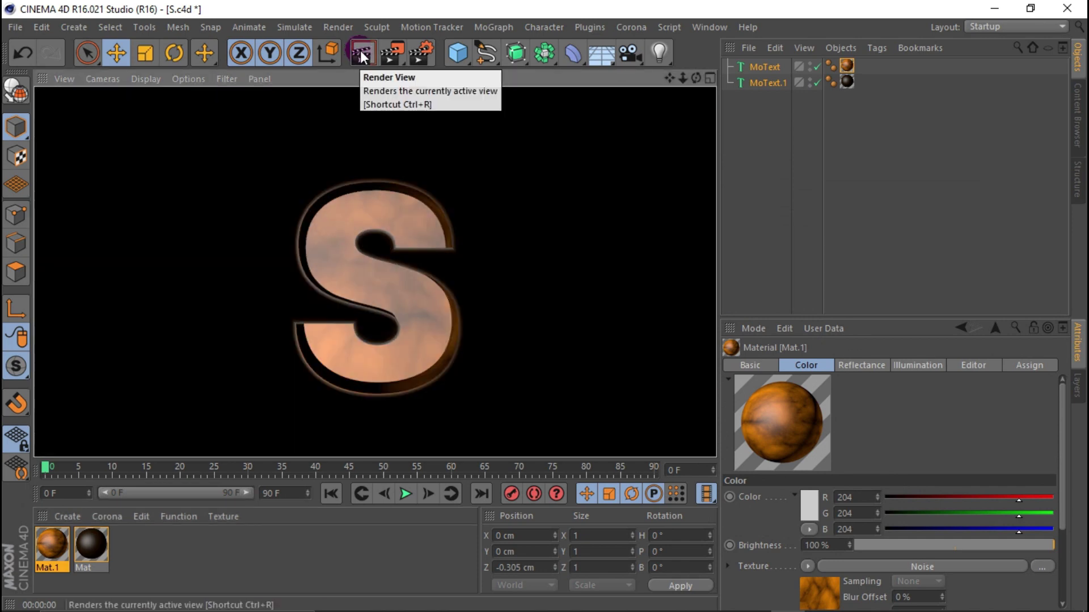
mouse_move(689, 78)
mouse_down()
mouse_move(697, 114)
mouse_move(697, 80)
mouse_up()
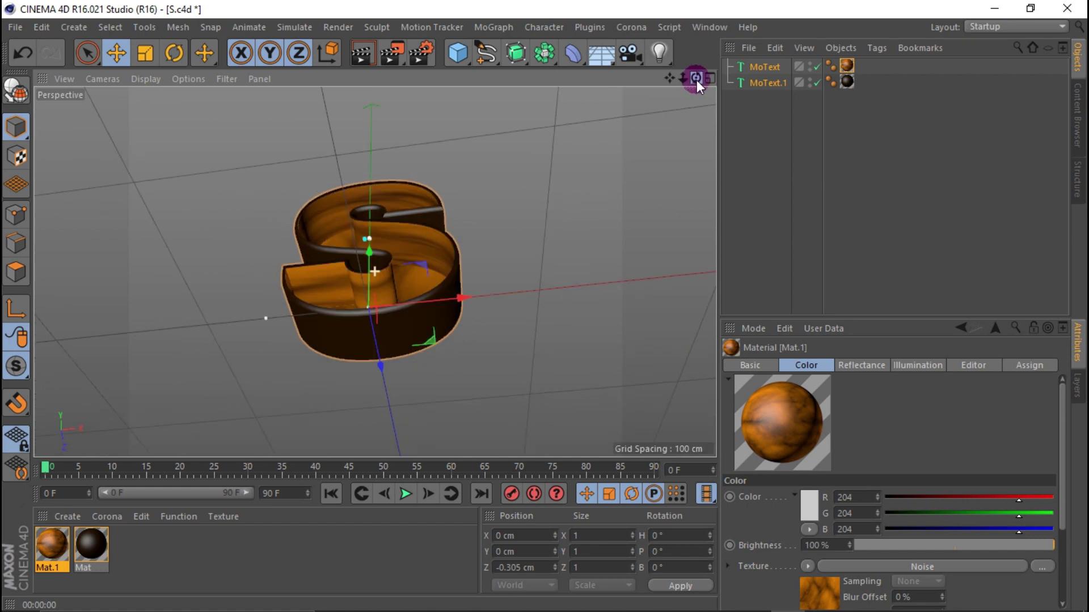
Set the texture tag's projection to Flat with Seamless tiling.
click(829, 65)
click(913, 431)
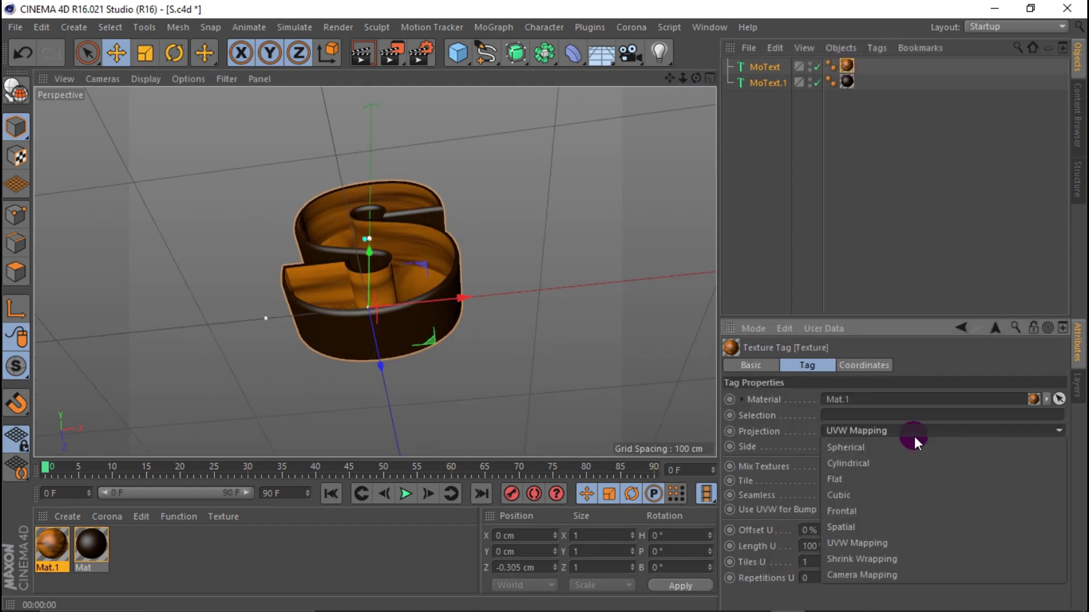
click(875, 480)
click(825, 494)
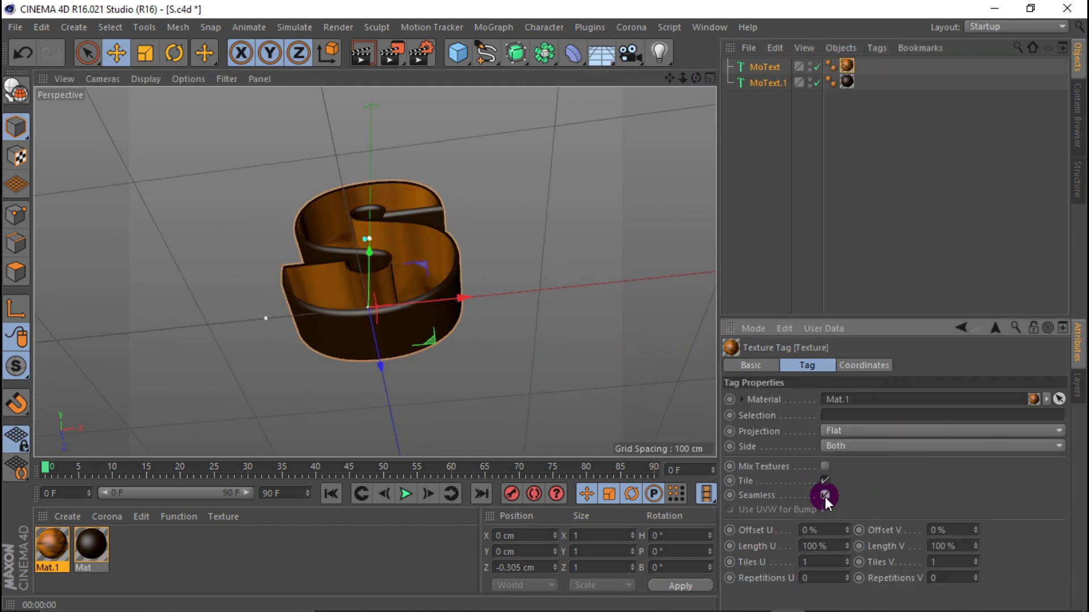
Render a preview of the flat-projected copper marble, then orbit to view the S edge-on.
mouse_move(696, 78)
mouse_down()
mouse_move(714, 85)
mouse_move(658, 165)
mouse_up()
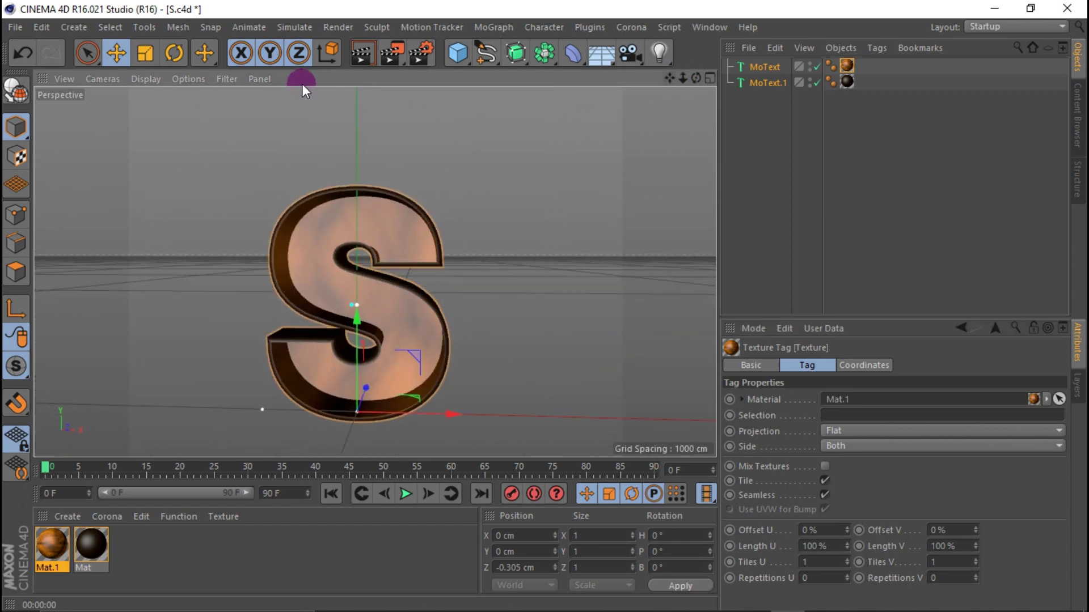
click(358, 43)
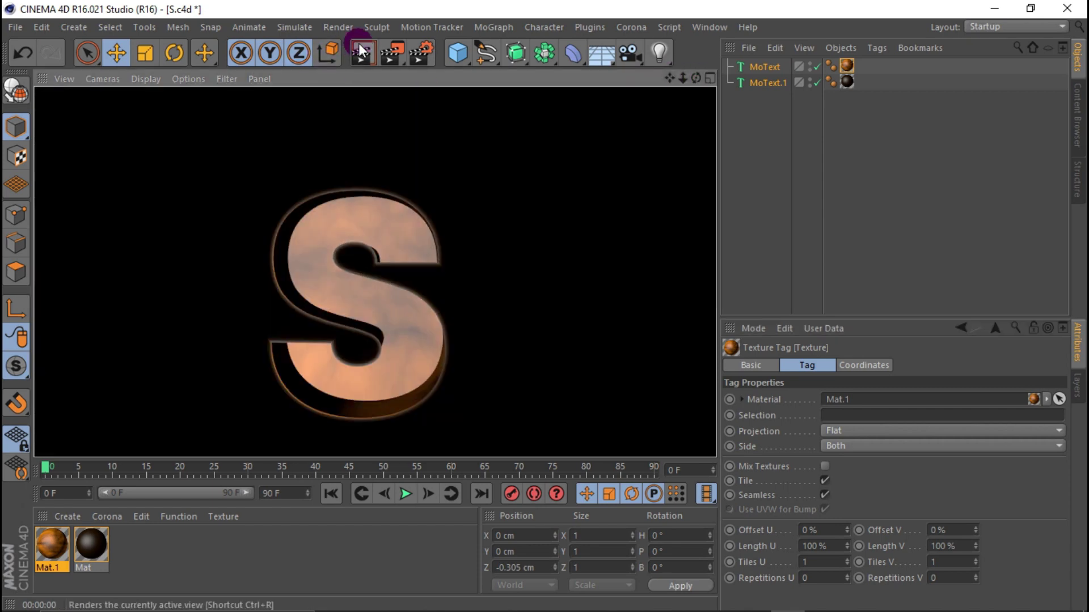
click(353, 186)
drag(696, 78, 708, 85)
alt+drag(375, 272, 458, 187)
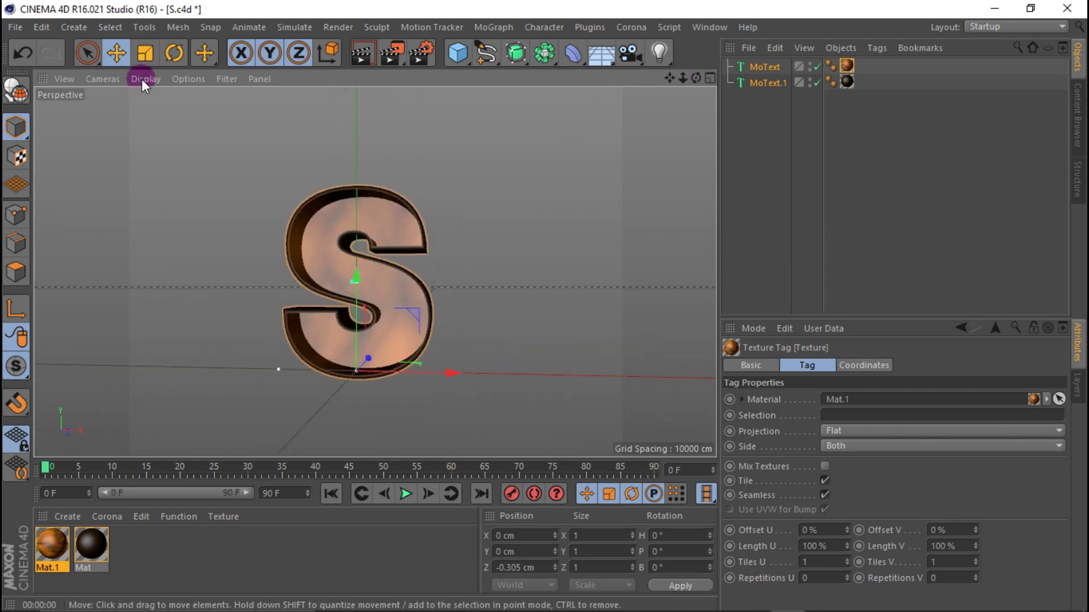
Merge the bulb model into the scene and move it left onto the S.
click(17, 27)
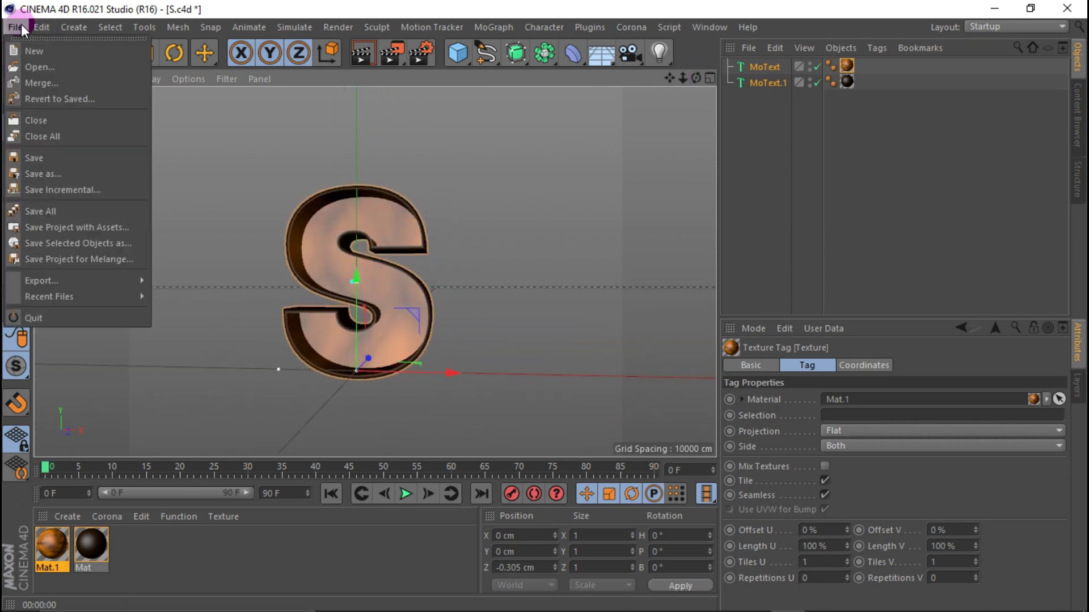
click(74, 83)
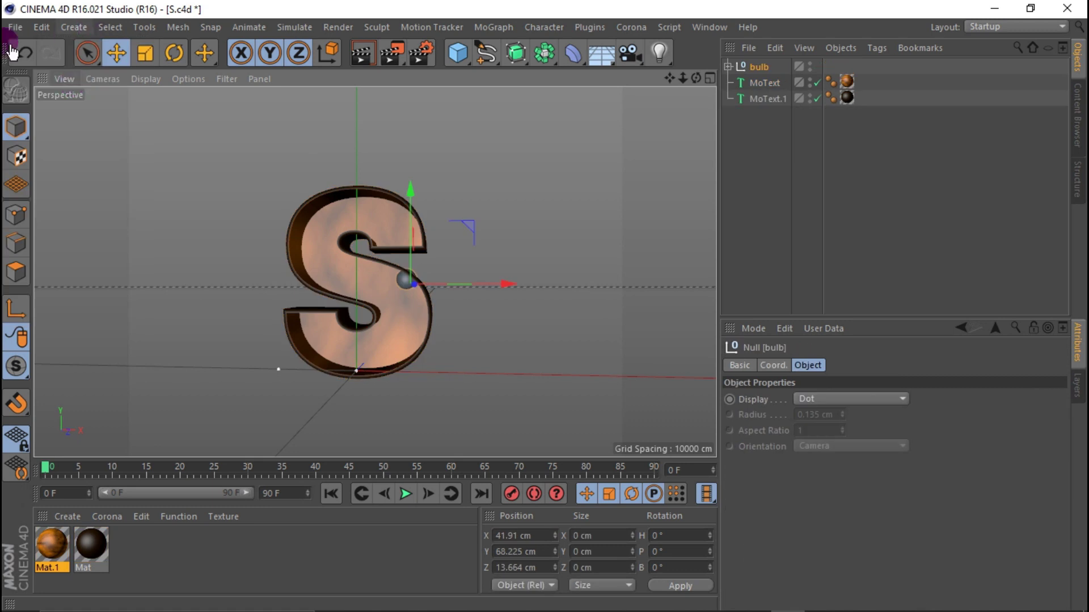
scroll(311, 162, up, 5)
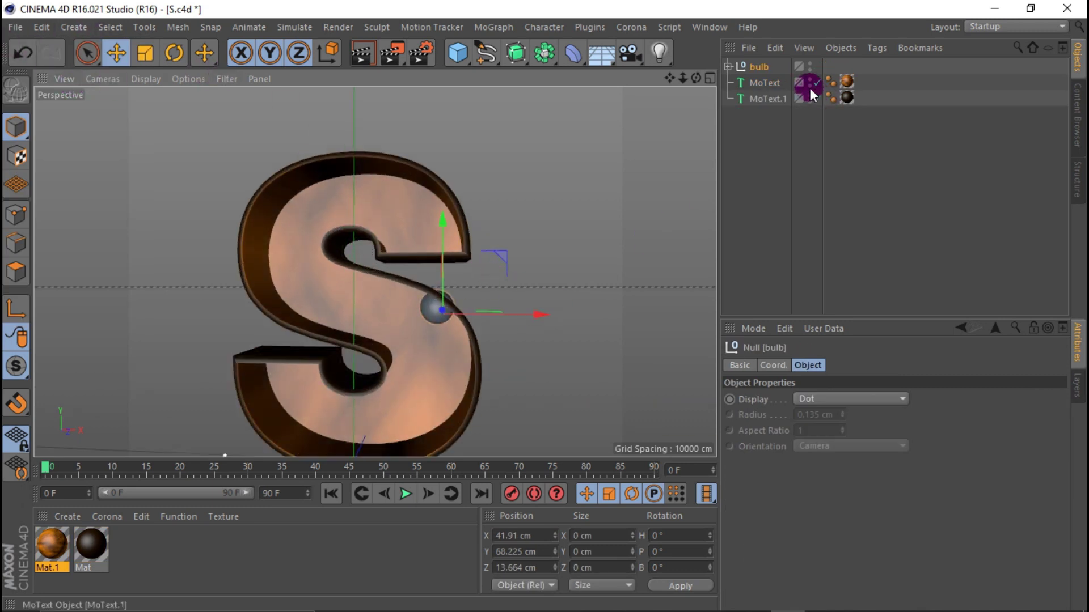
drag(517, 311, 393, 304)
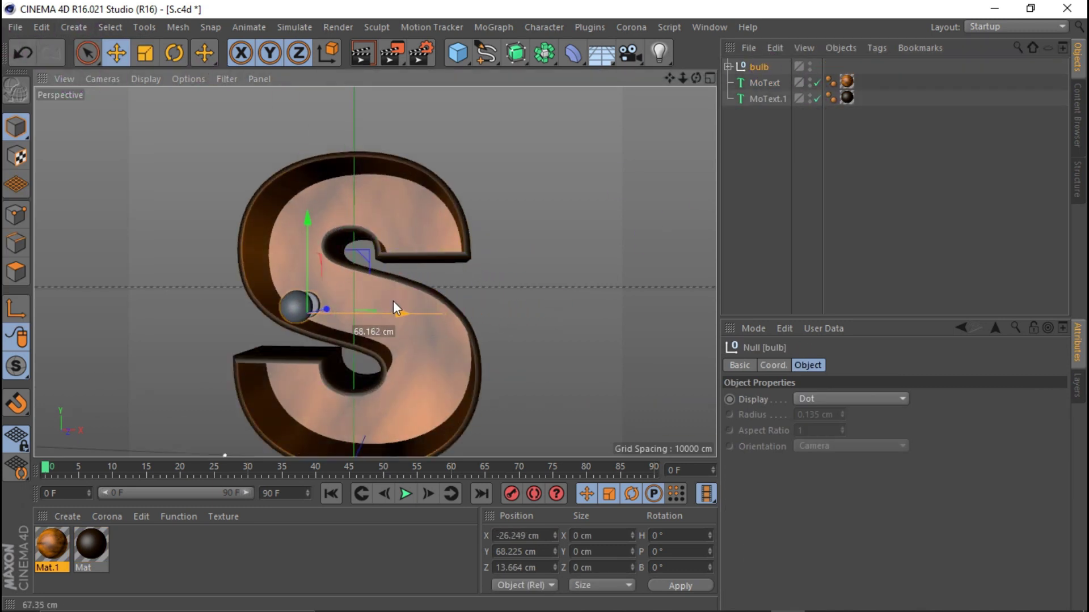
Push the bulb forward in depth, viewed from above the S.
drag(695, 77, 657, 79)
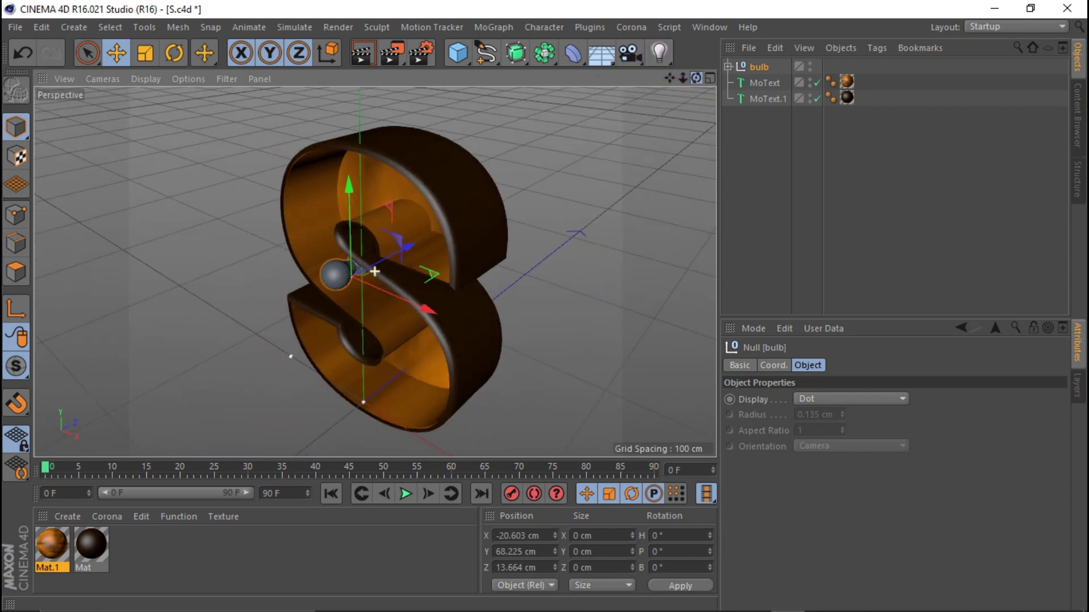
alt+drag(374, 272, 510, 165)
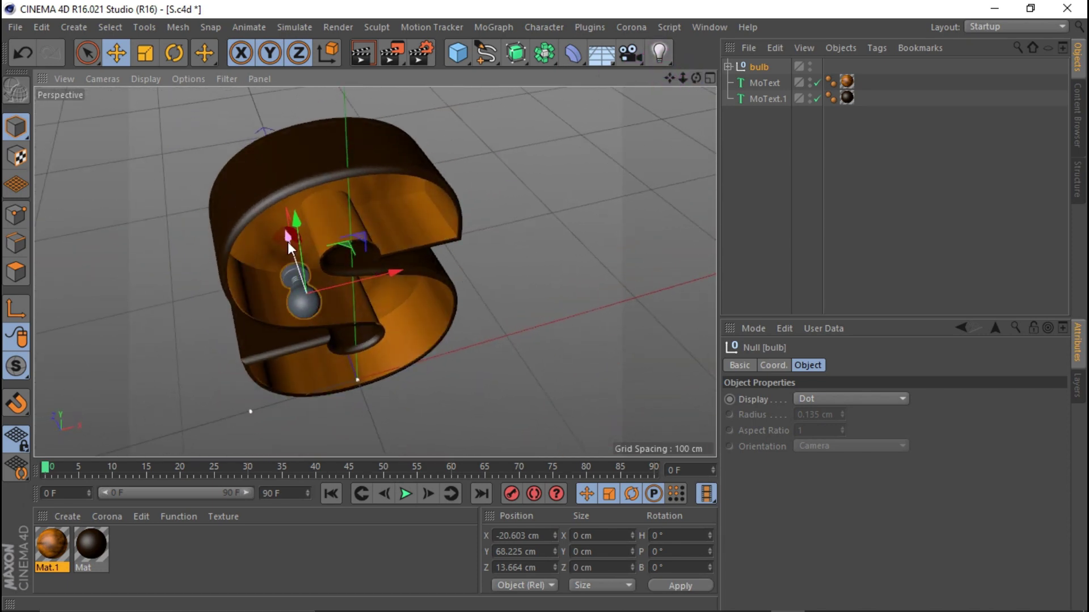
drag(286, 240, 281, 224)
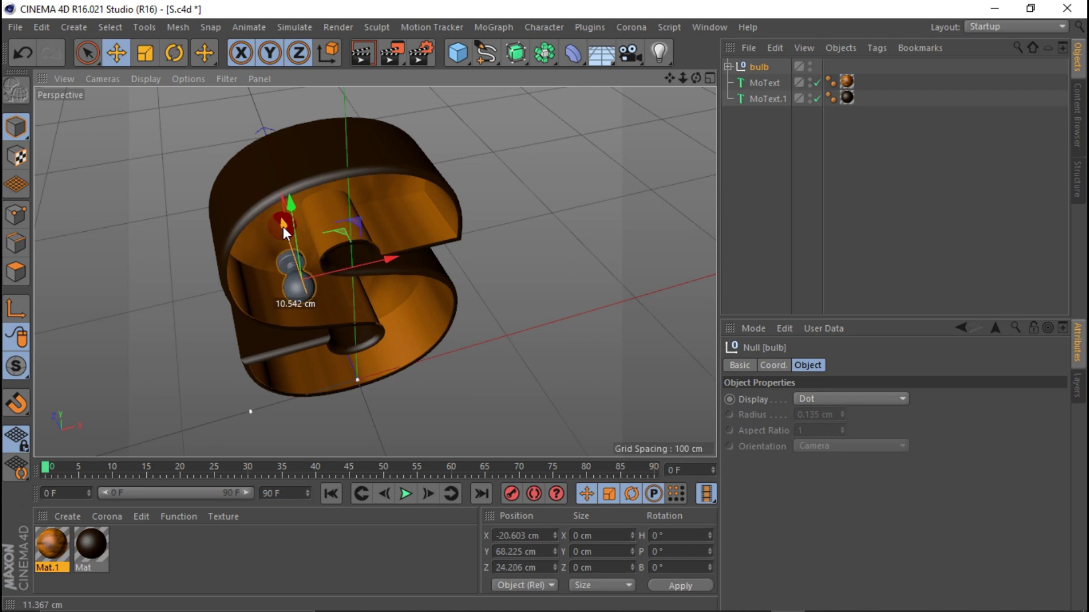
drag(280, 223, 281, 226)
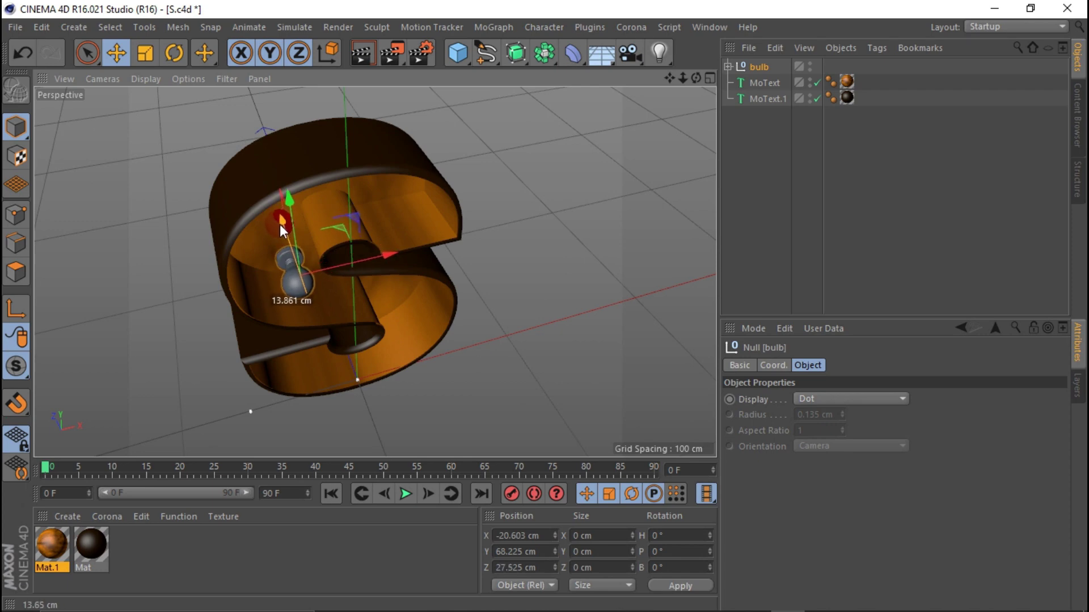
drag(696, 78, 669, 65)
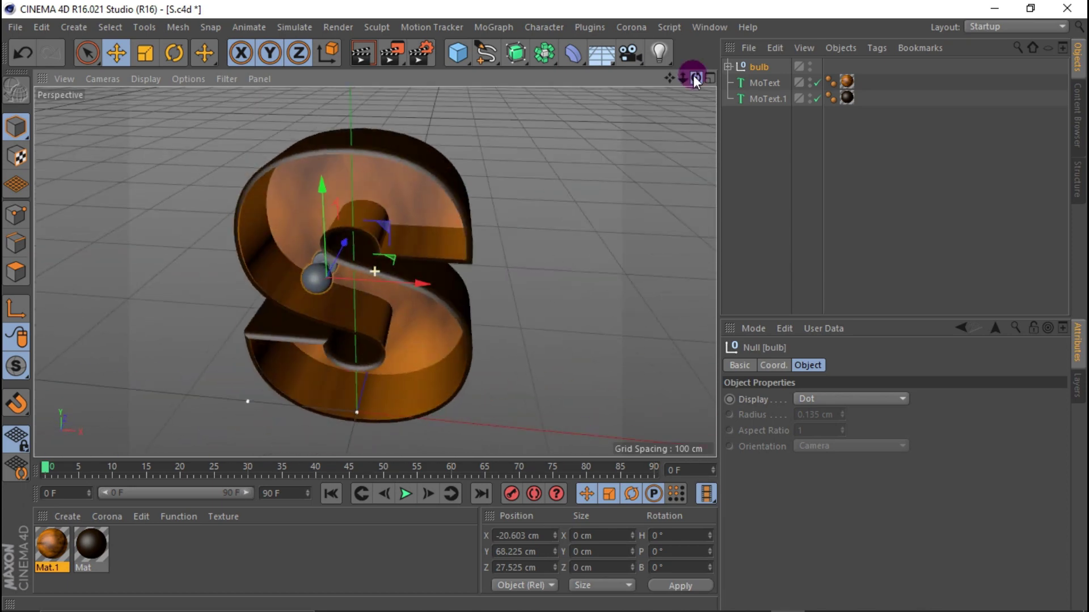
scroll(324, 260, up, 5)
scroll(325, 260, up, 3)
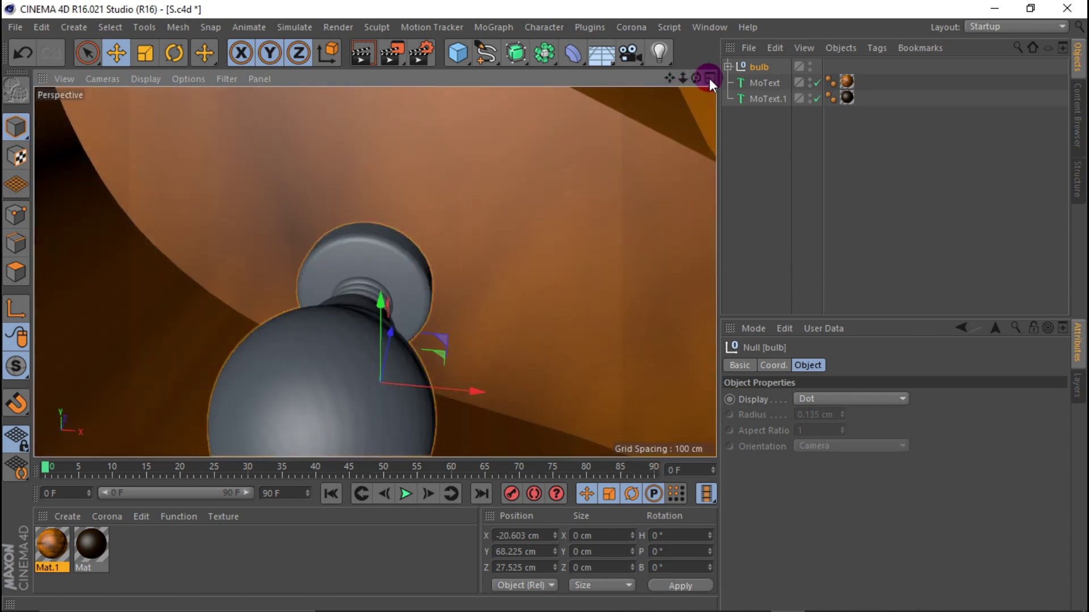
drag(696, 78, 697, 77)
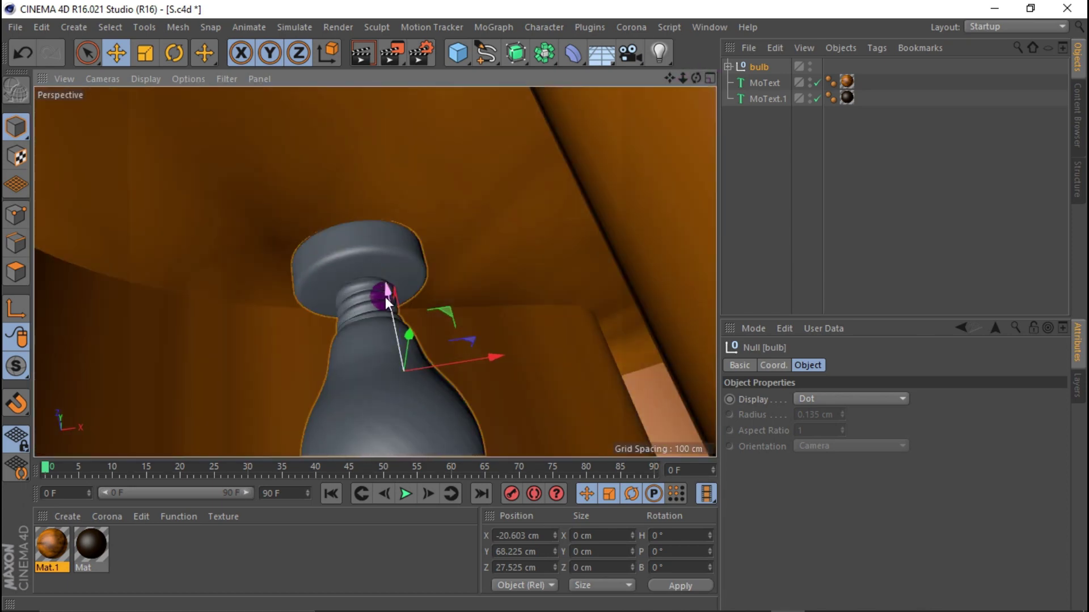
mouse_move(388, 297)
mouse_down()
mouse_move(388, 306)
mouse_move(381, 298)
mouse_up()
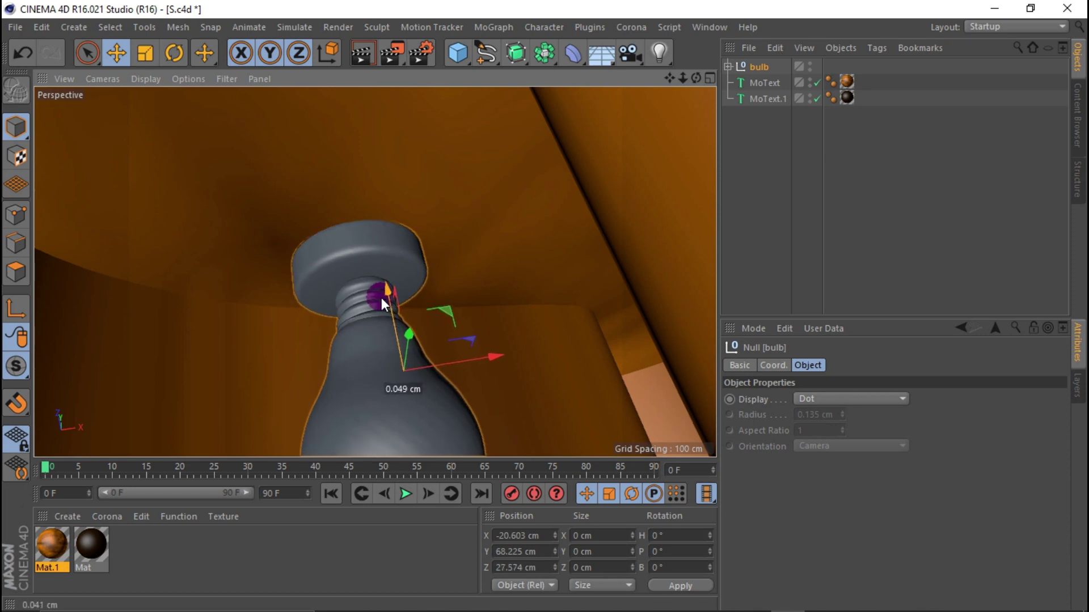
Move the bulb right and down into the upper curve of the S.
key(h)
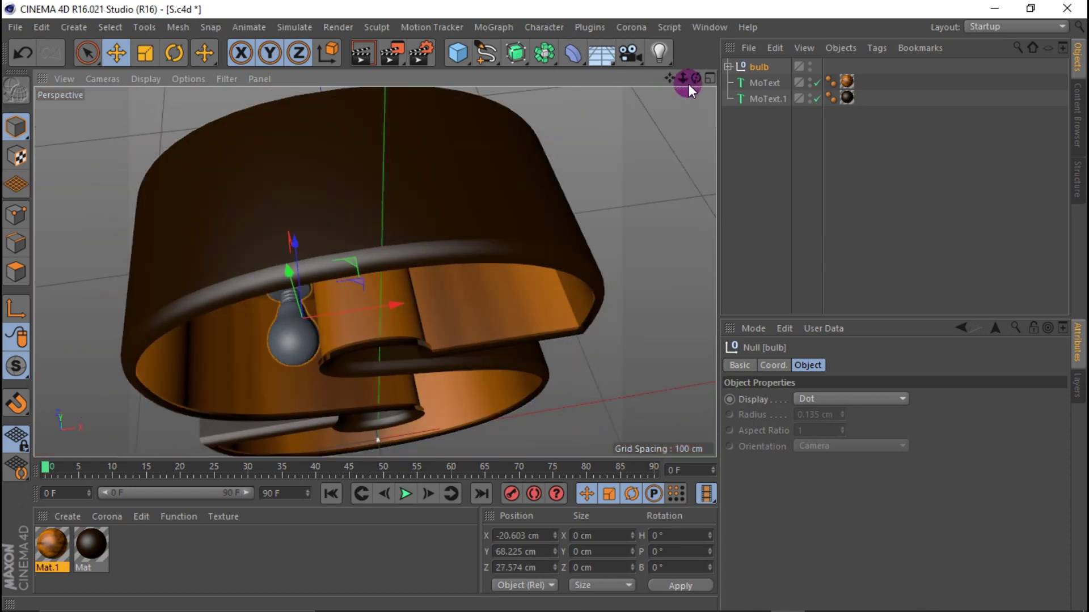
key(alt+h)
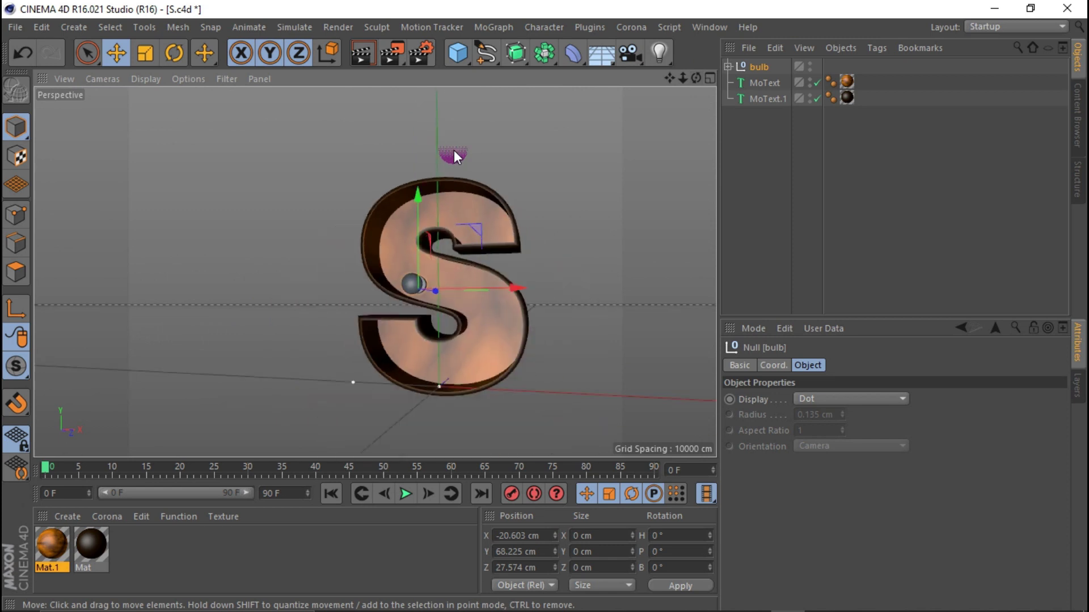
mouse_move(691, 79)
mouse_down()
mouse_move(408, 247)
mouse_move(401, 153)
mouse_up()
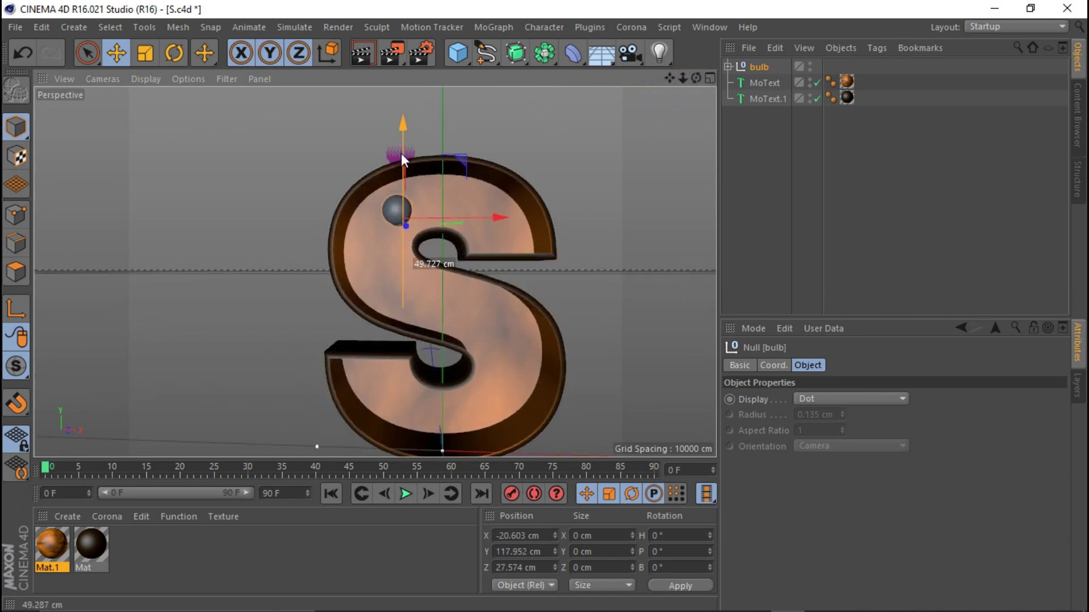
drag(479, 215, 562, 210)
scroll(593, 204, up, 5)
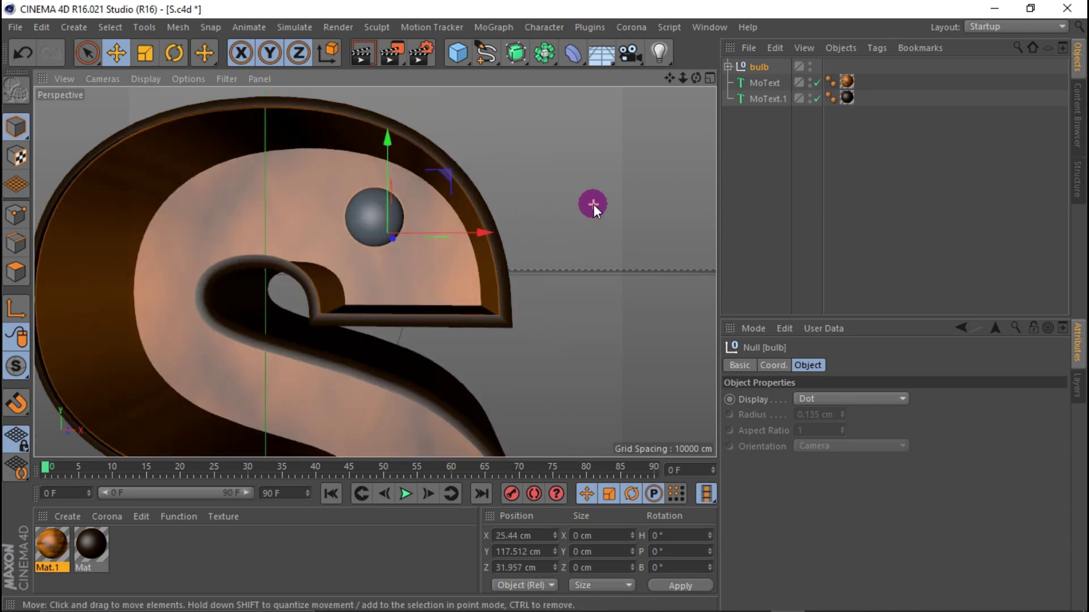
drag(396, 184, 397, 221)
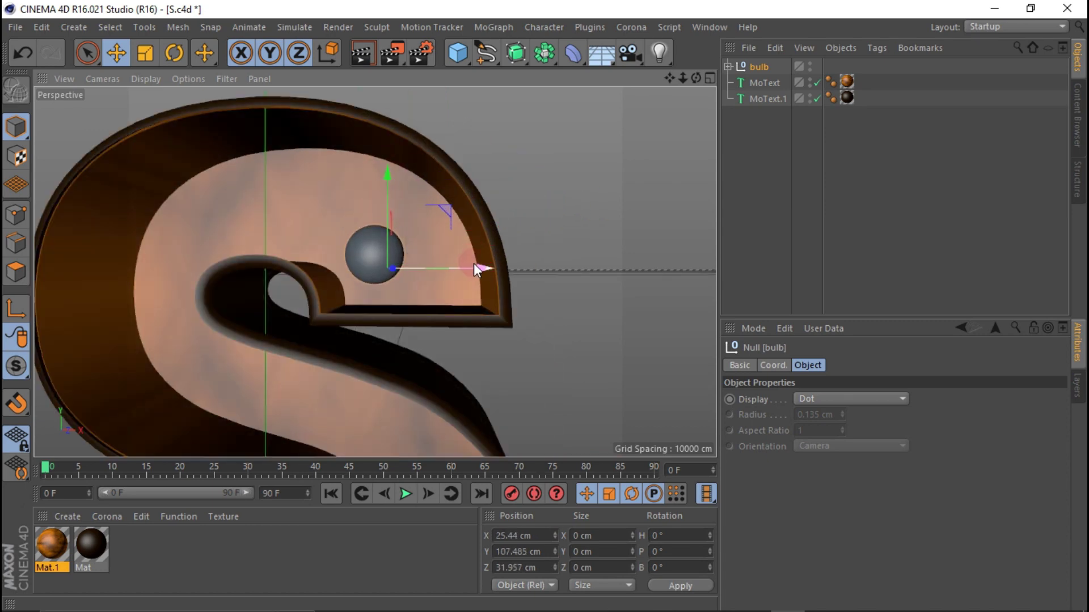
drag(474, 266, 497, 267)
drag(409, 212, 409, 219)
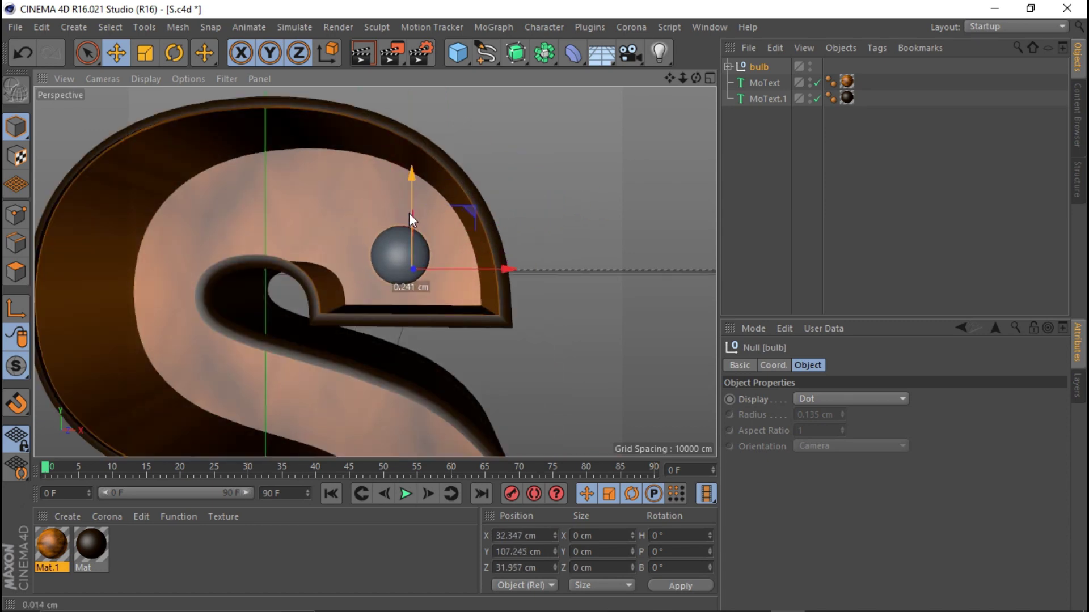
Push the bulb back along its depth axis so it sits inside the letter.
mouse_move(697, 78)
mouse_down()
mouse_move(291, 265)
mouse_move(314, 274)
mouse_move(307, 267)
mouse_up()
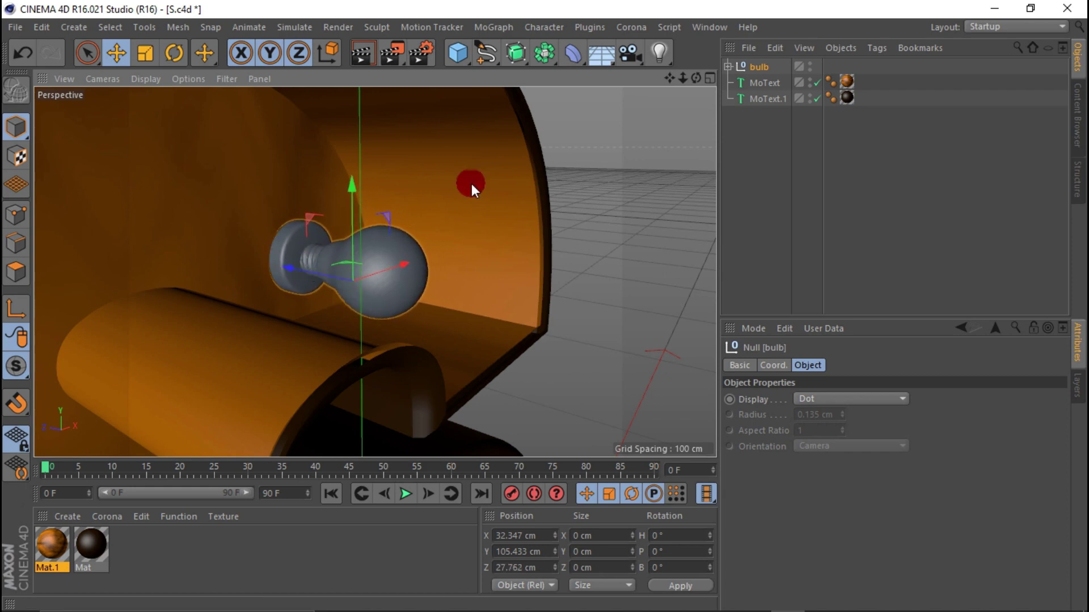
drag(688, 74, 700, 78)
scroll(401, 264, up, 3)
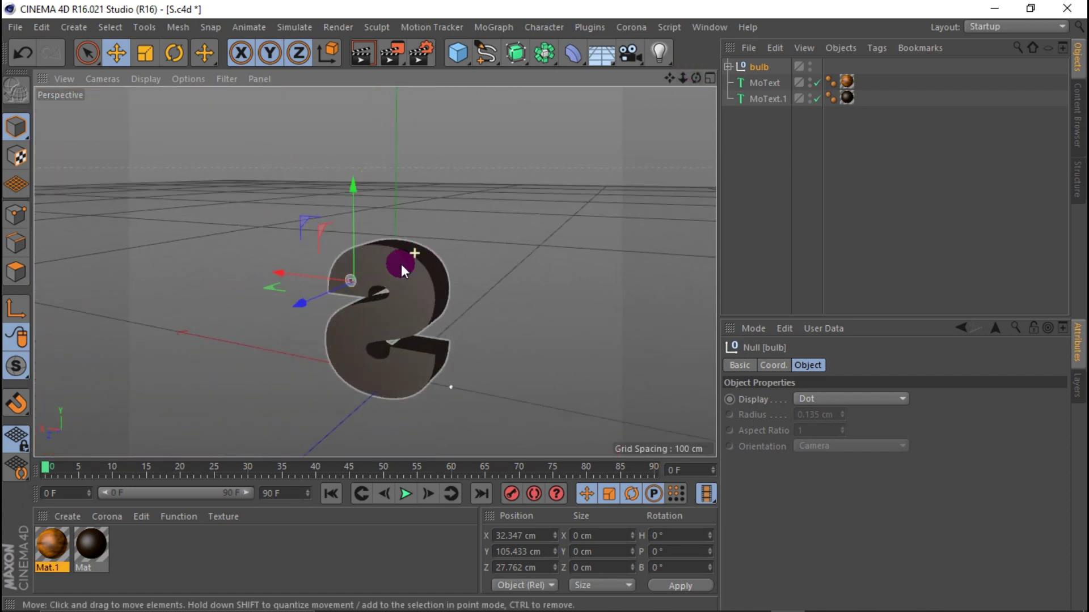
scroll(275, 292, up, 2)
scroll(276, 291, up, 2)
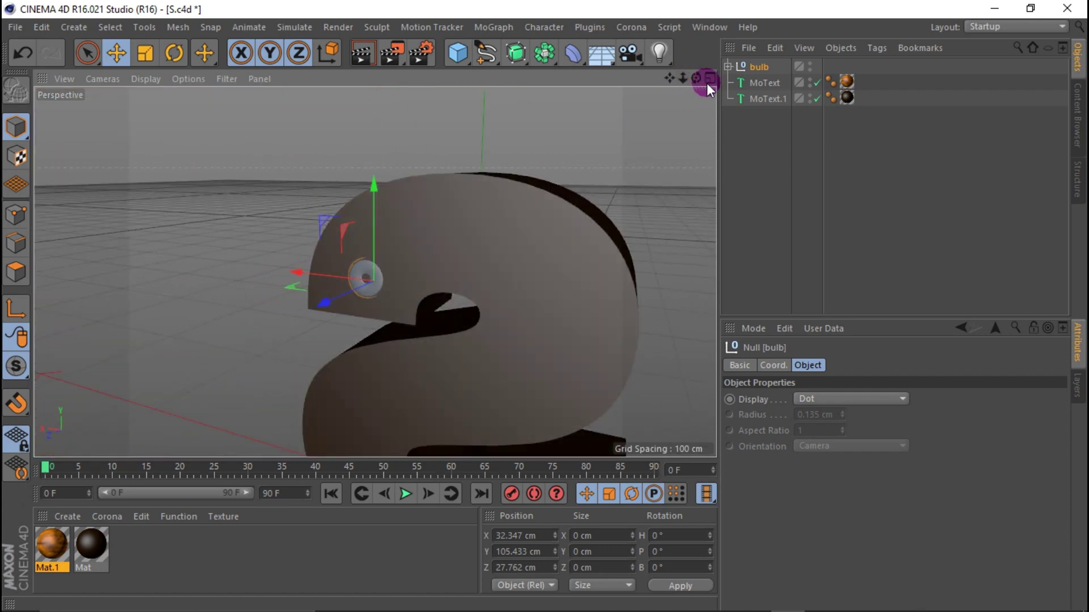
drag(696, 77, 703, 79)
drag(374, 272, 366, 243)
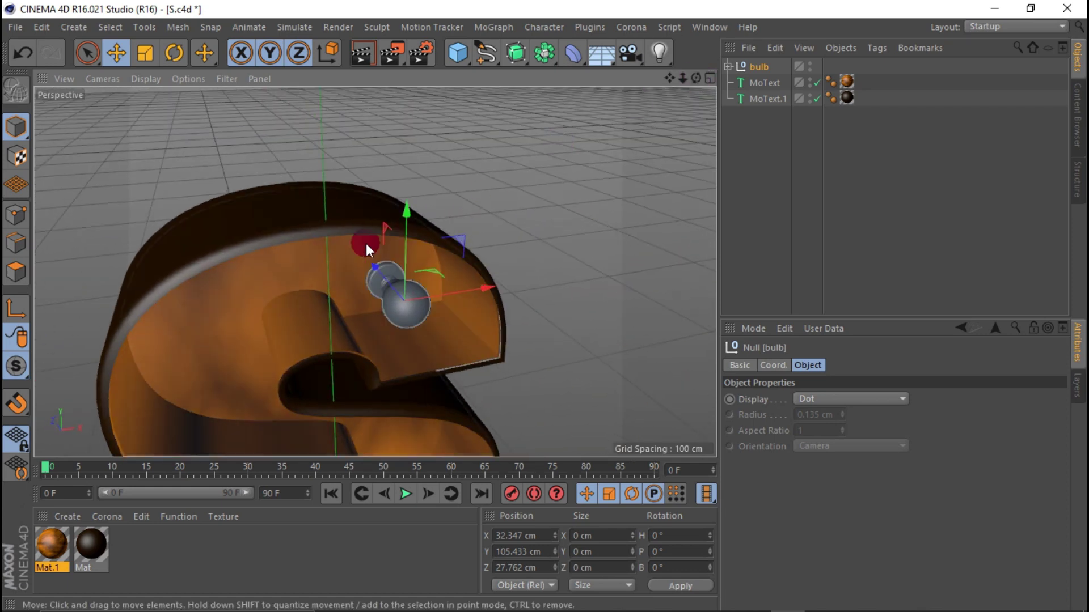
scroll(366, 244, up, 3)
drag(409, 324, 413, 321)
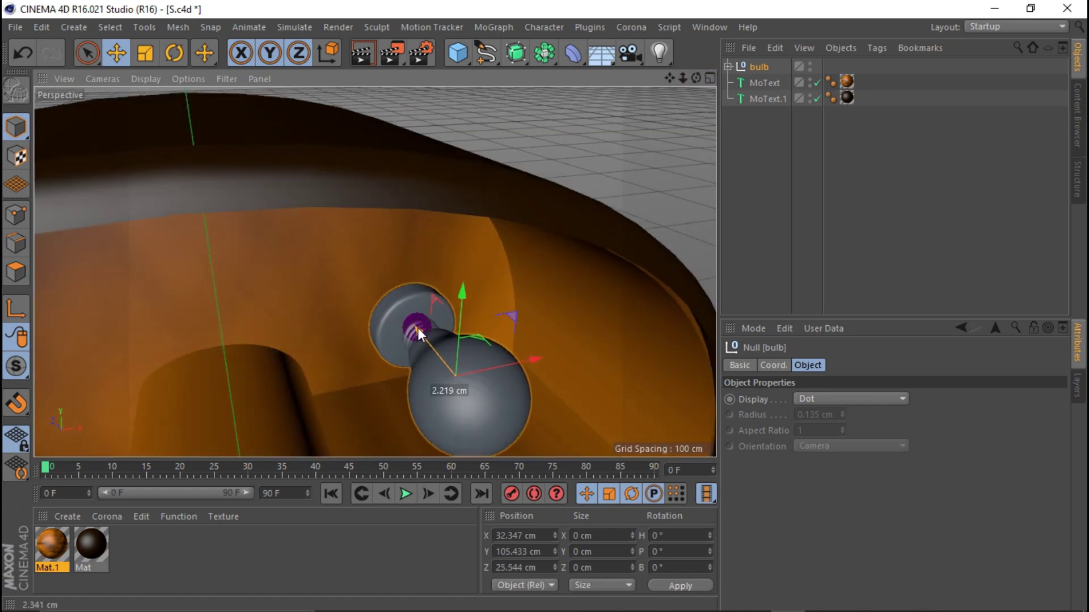
drag(412, 321, 412, 321)
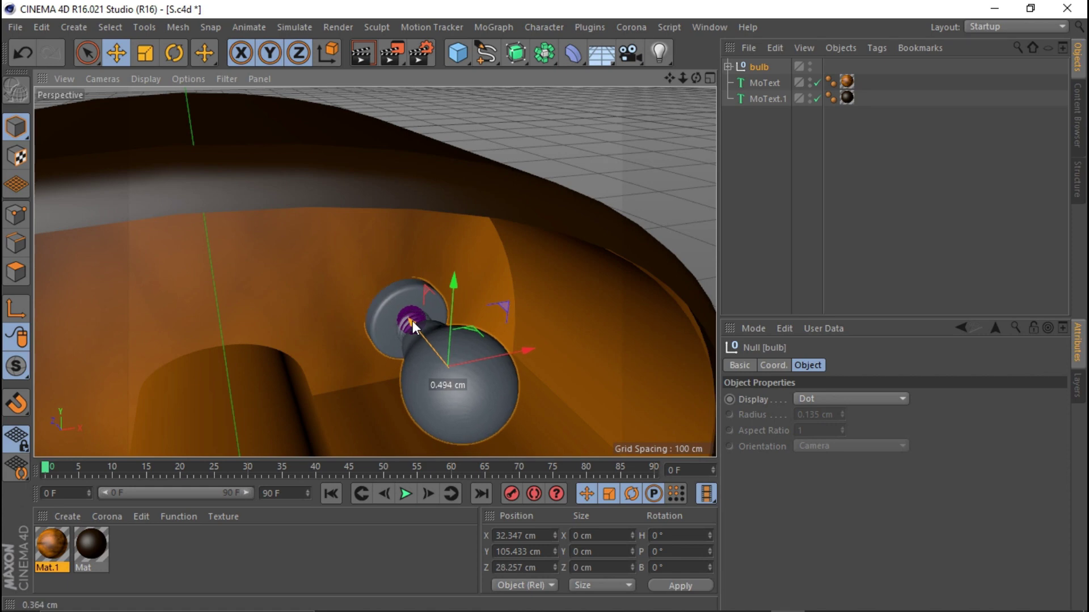
scroll(413, 321, down, 2)
Raise the bulb slightly inside the S, then show the four-view layout.
mouse_move(670, 79)
mouse_down()
mouse_move(671, 98)
mouse_move(519, 351)
mouse_move(499, 174)
mouse_move(629, 99)
mouse_move(617, 131)
mouse_up()
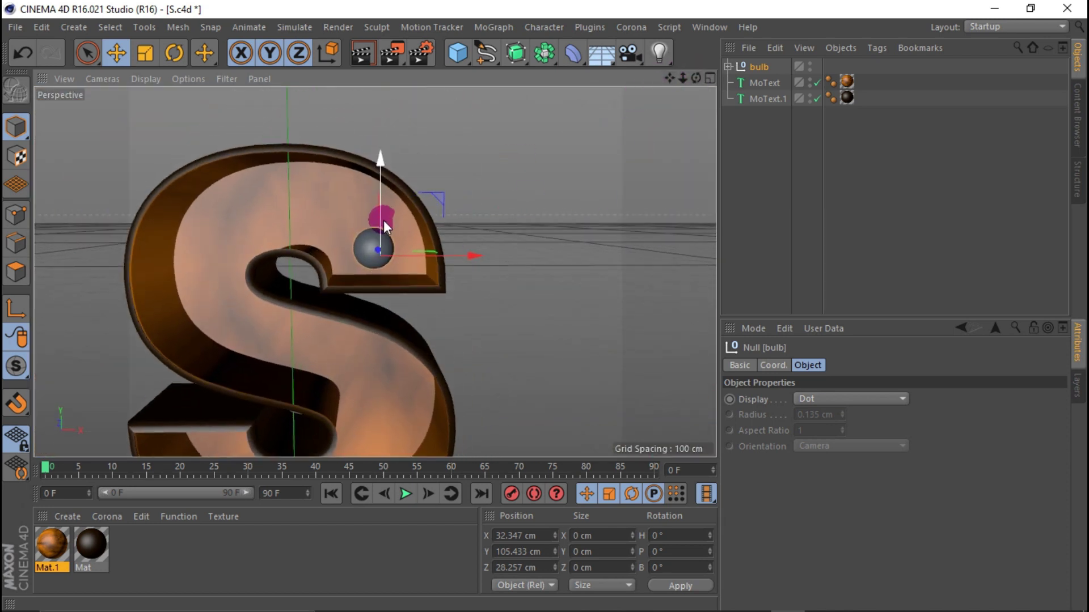
mouse_move(383, 220)
mouse_down()
mouse_move(379, 206)
mouse_move(453, 161)
mouse_up()
drag(687, 76, 696, 78)
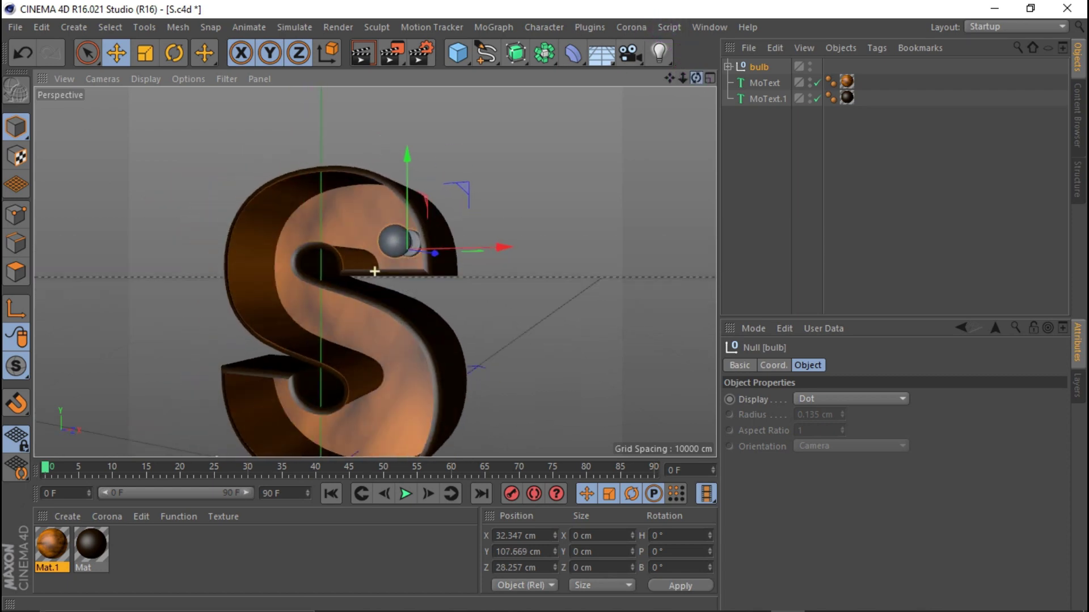
click(708, 78)
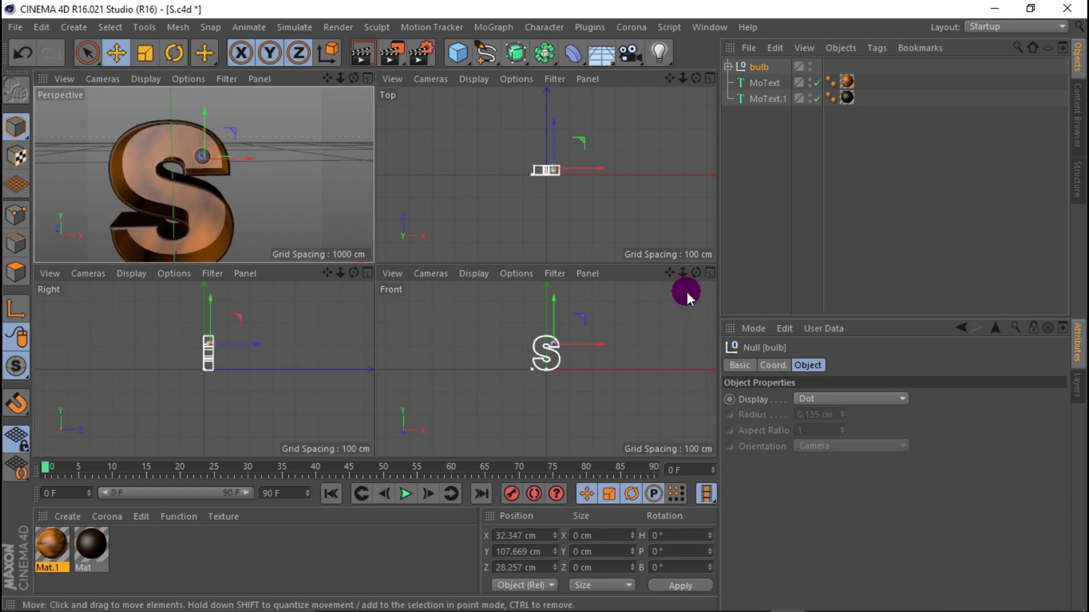
In the maximized Front view, centre the bulb within the S's top curve.
click(712, 271)
scroll(348, 226, up, 3)
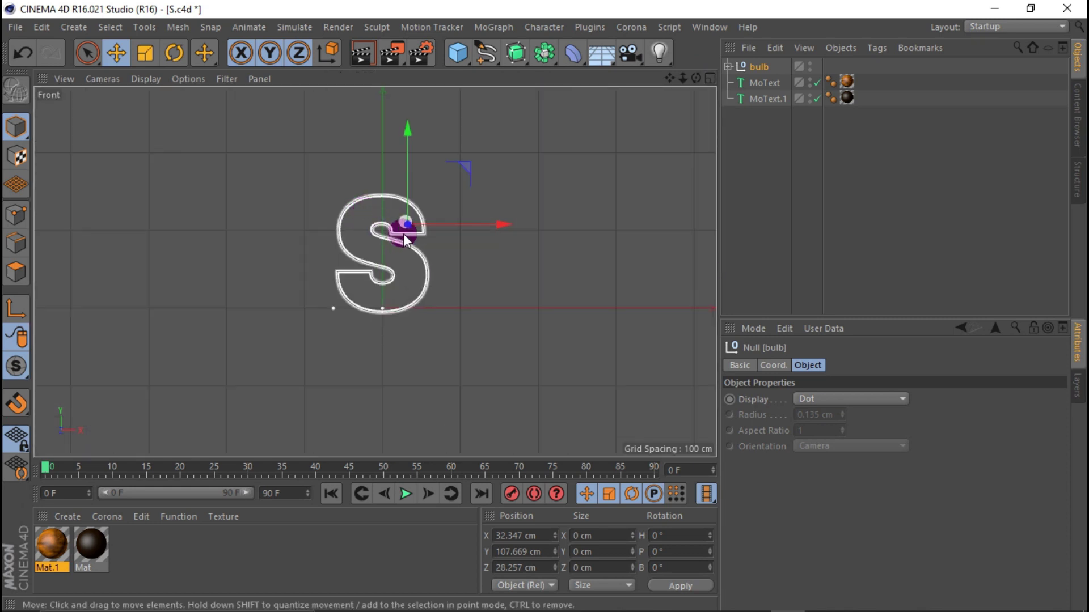
scroll(403, 234, up, 5)
scroll(386, 189, up, 2)
drag(440, 175, 440, 165)
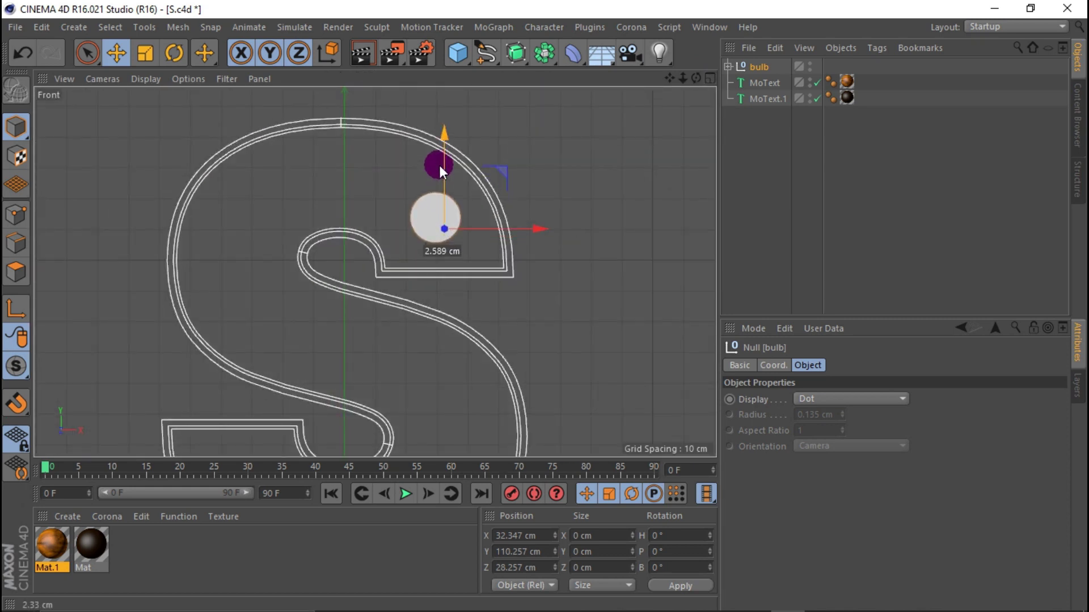
drag(515, 227, 506, 227)
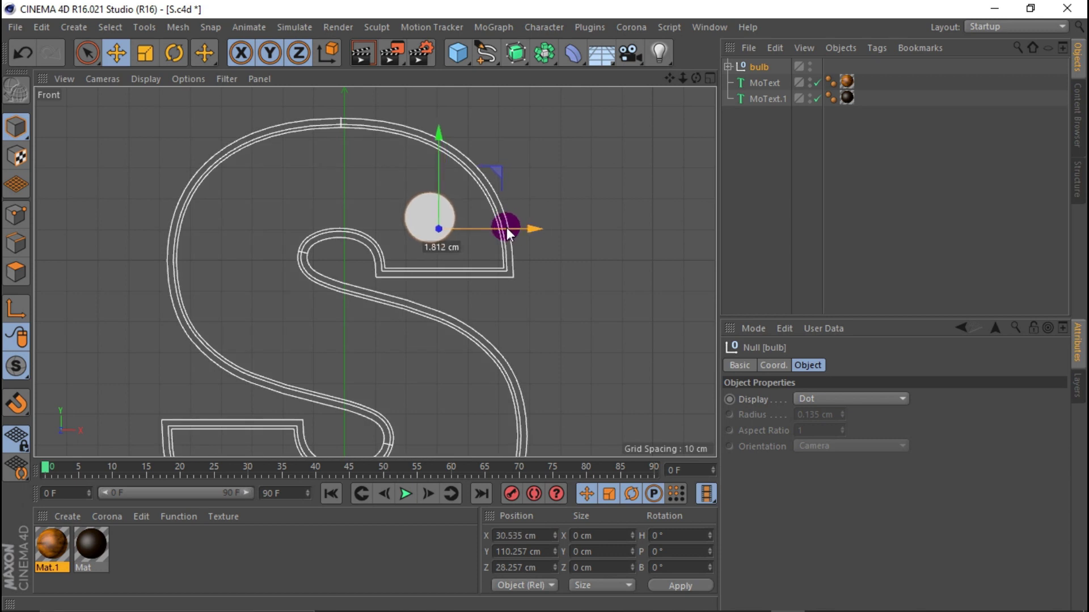
drag(438, 174, 438, 176)
Expand the bulb null to show its parts and maximize the Perspective view again.
click(752, 67)
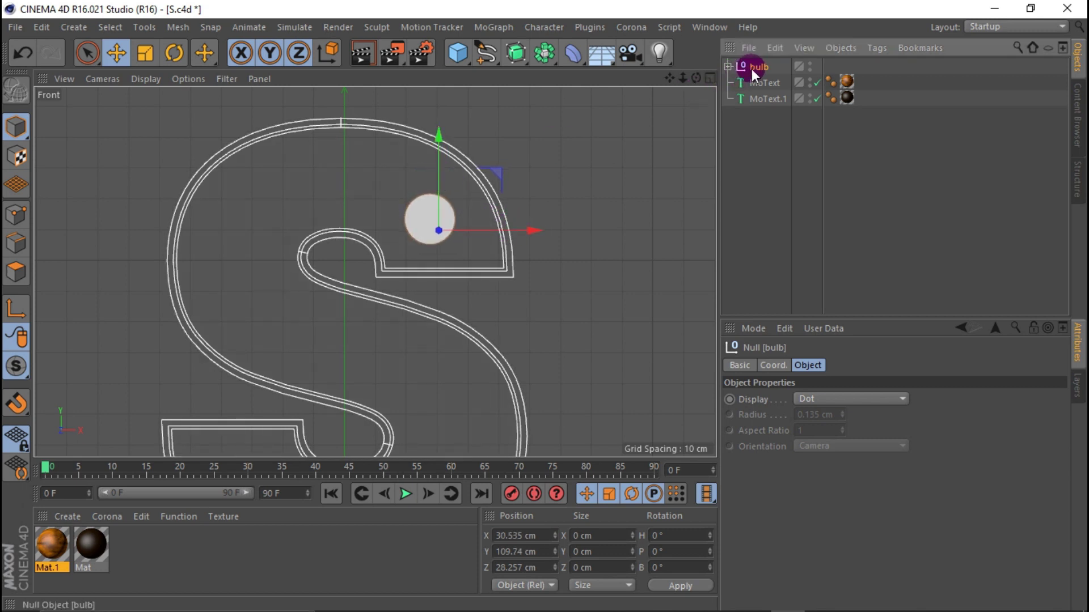
click(727, 66)
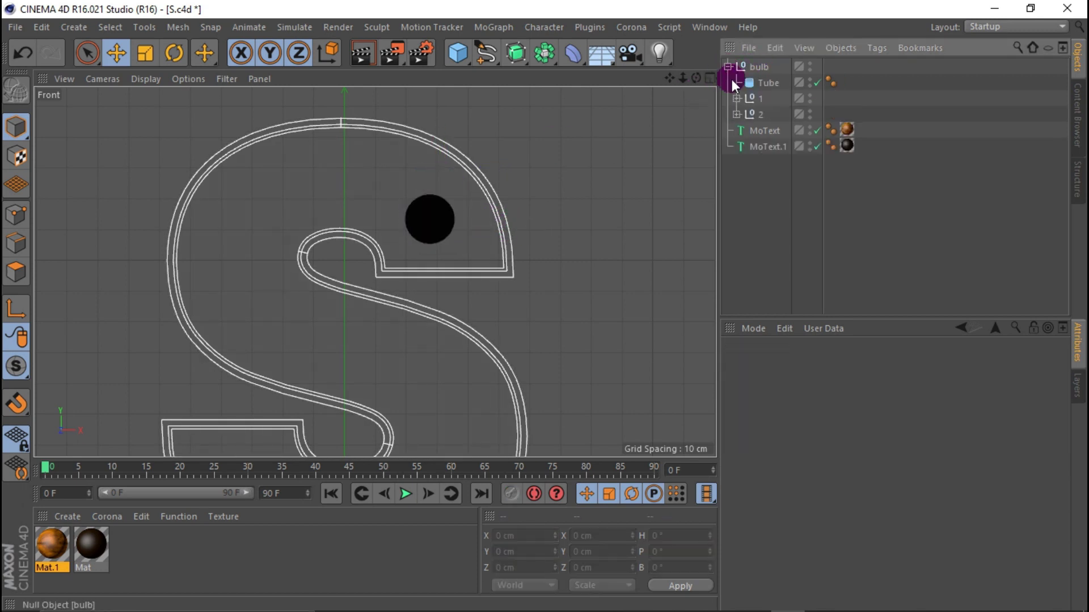
click(762, 83)
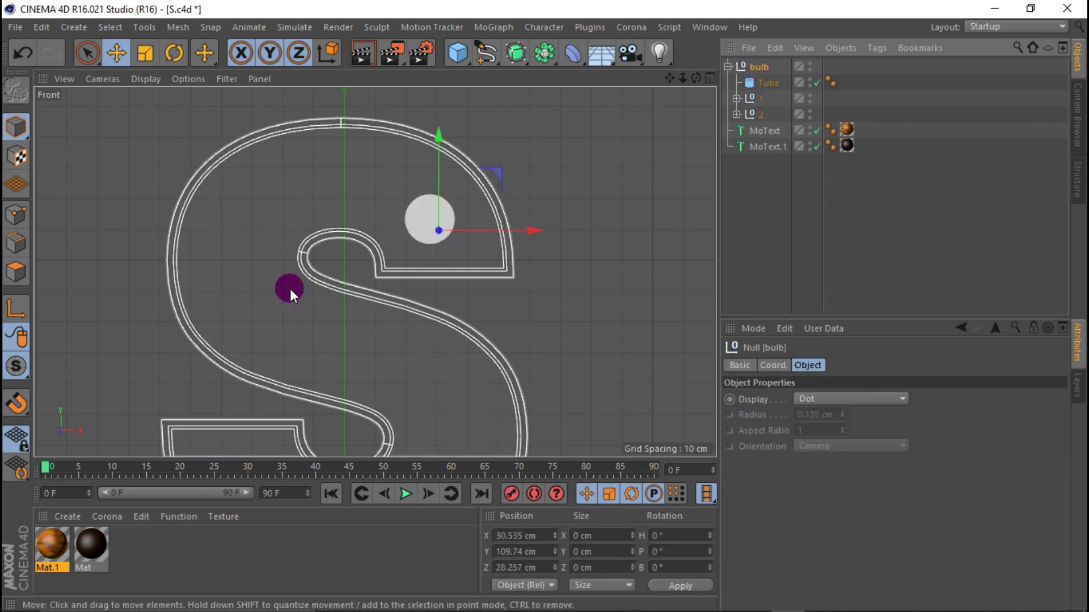
click(709, 78)
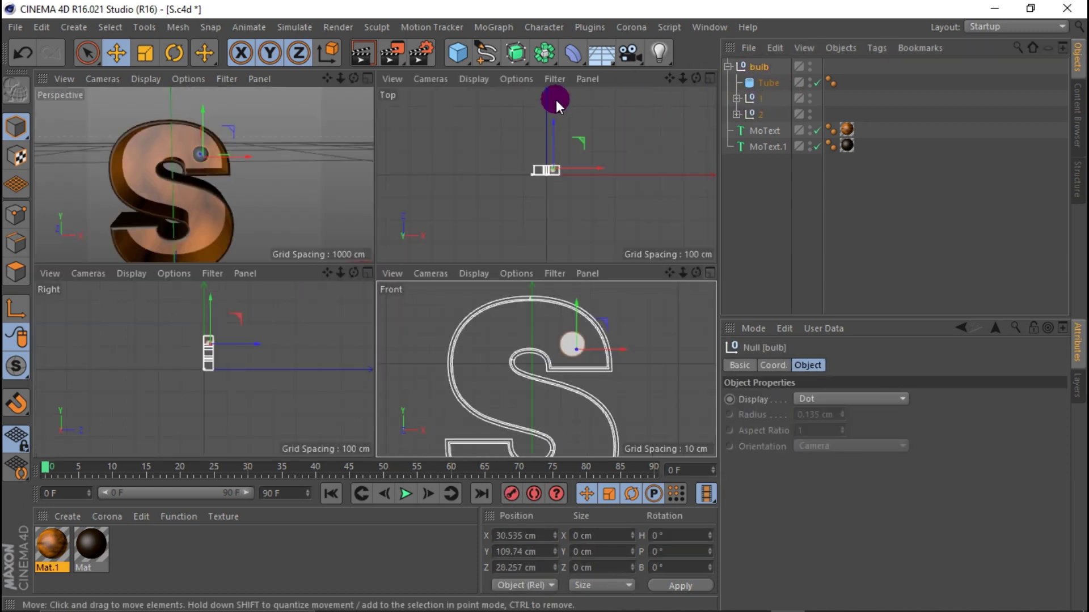
click(367, 78)
scroll(366, 198, up, 5)
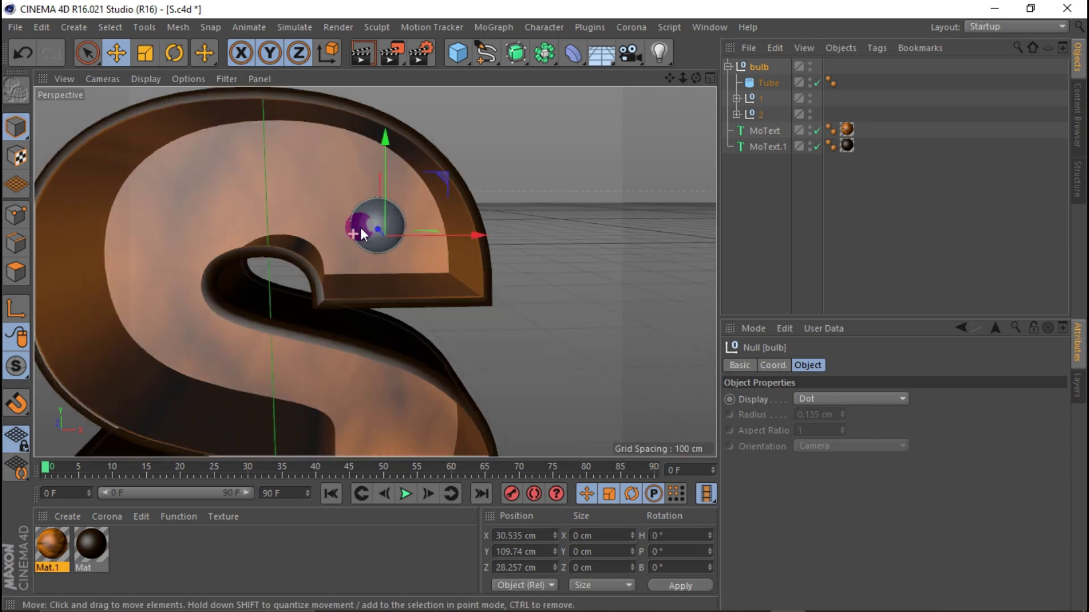
scroll(359, 227, up, 2)
click(63, 515)
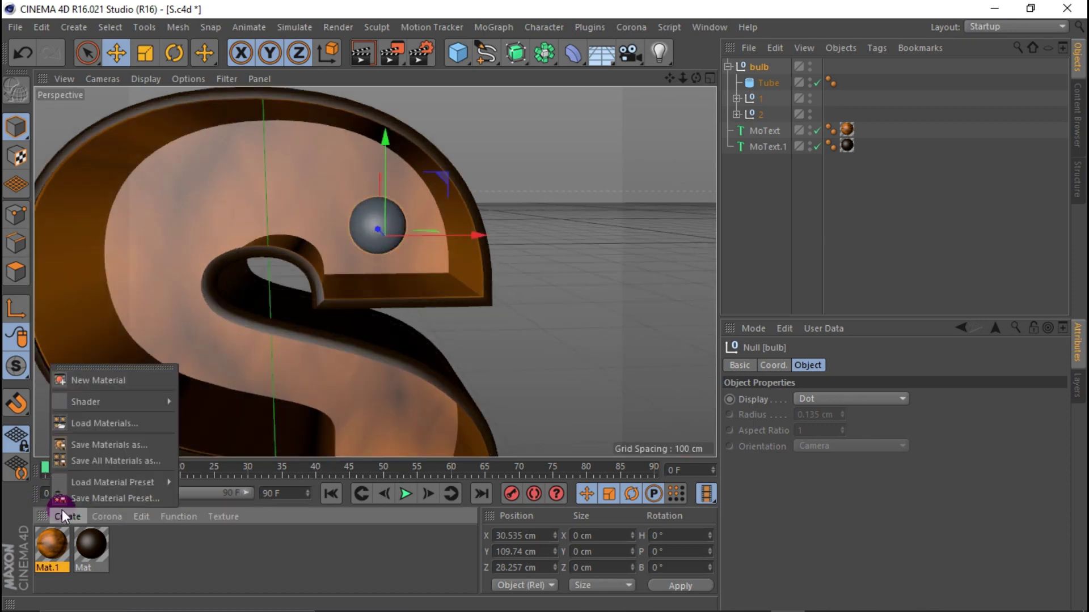
Create Mat.2 and turn on Transparency with a refraction of 1.2.
click(109, 379)
double_click(71, 546)
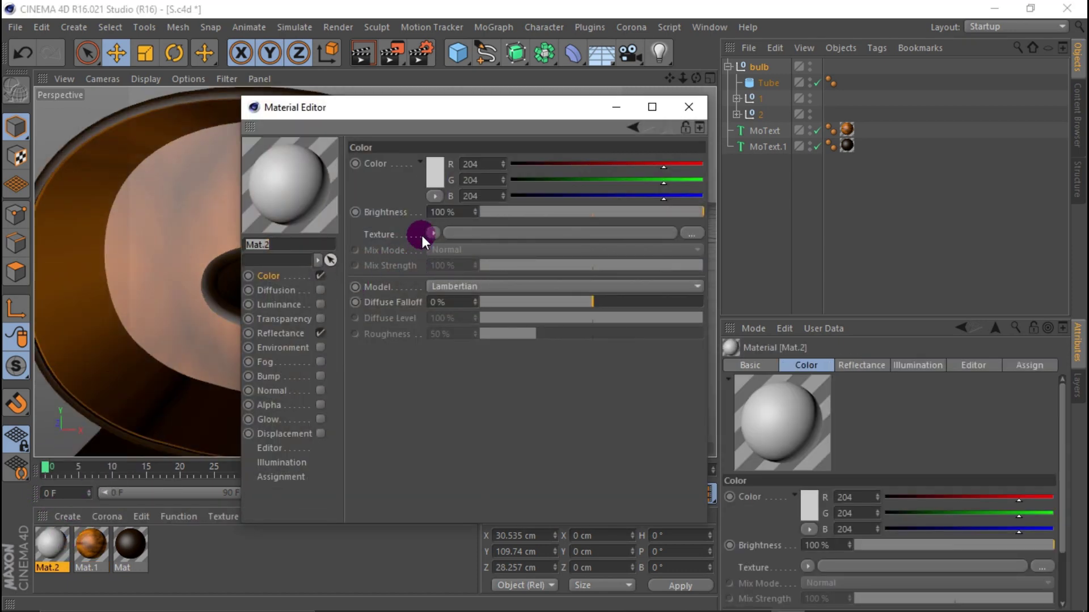
click(430, 231)
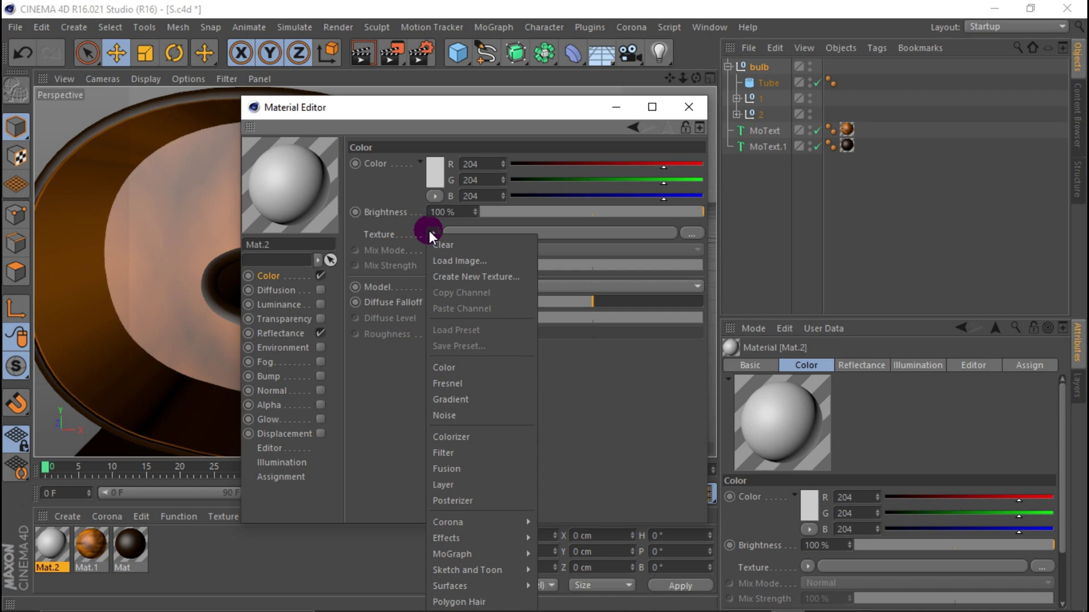
click(396, 373)
click(318, 303)
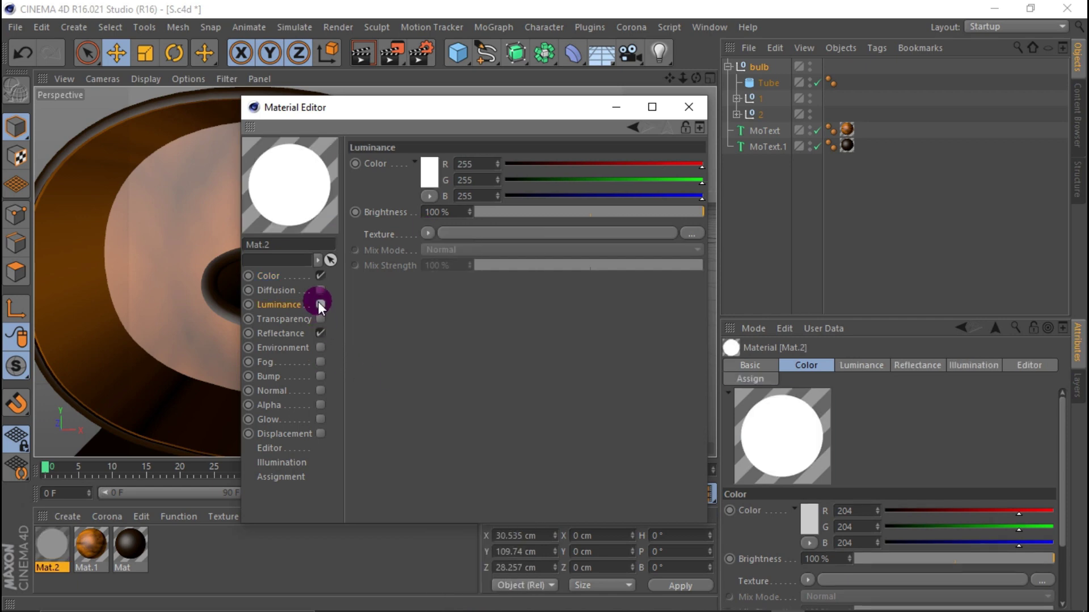
click(319, 305)
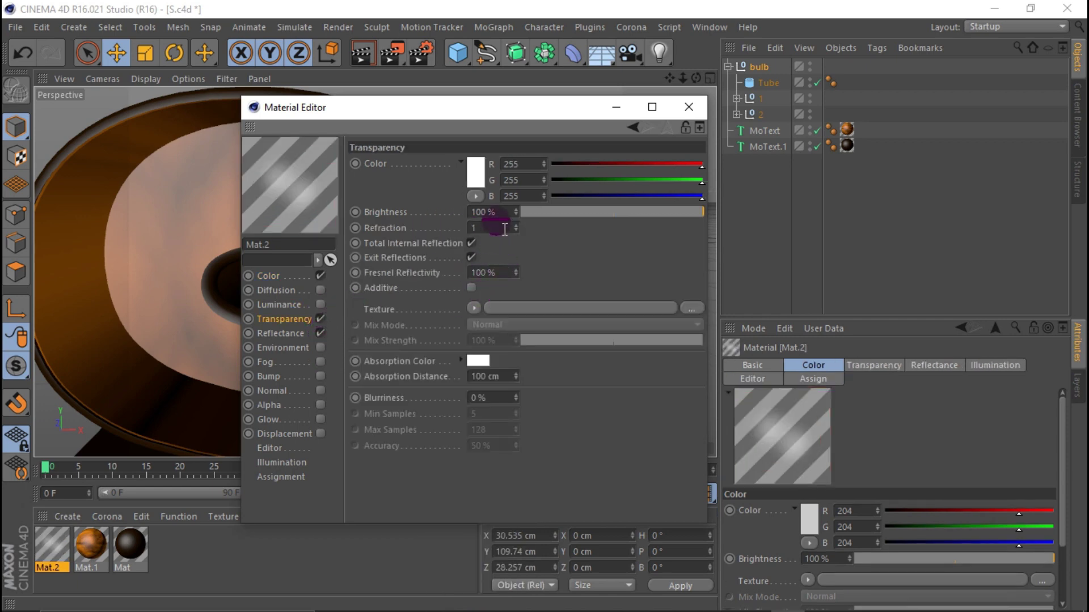
text(2)
key(Return)
Apply Mat.2 to the bulb's object 2, then delete that object.
click(689, 110)
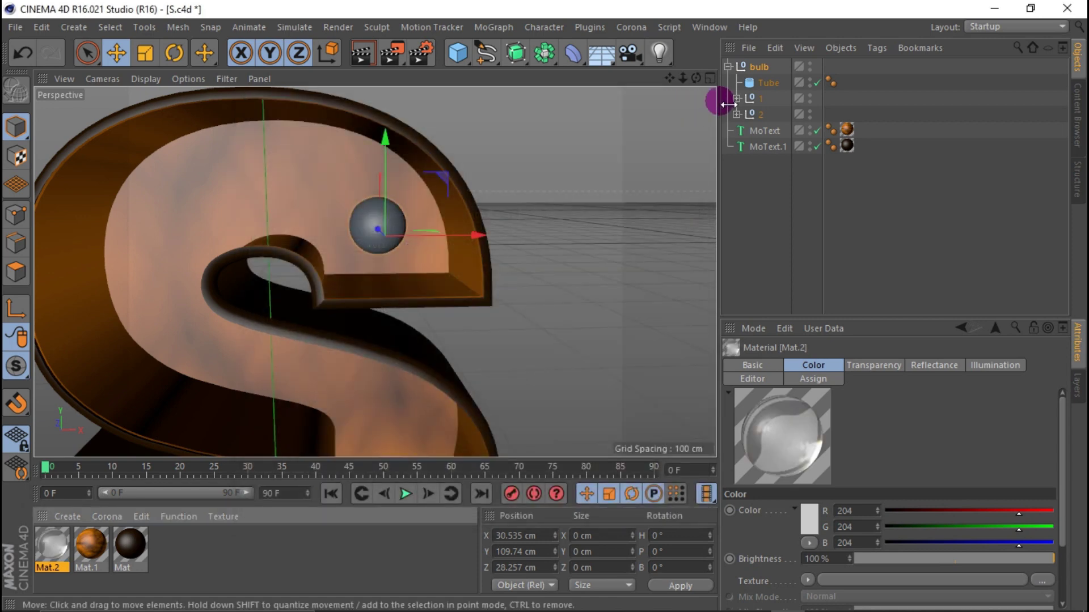
drag(57, 538, 757, 114)
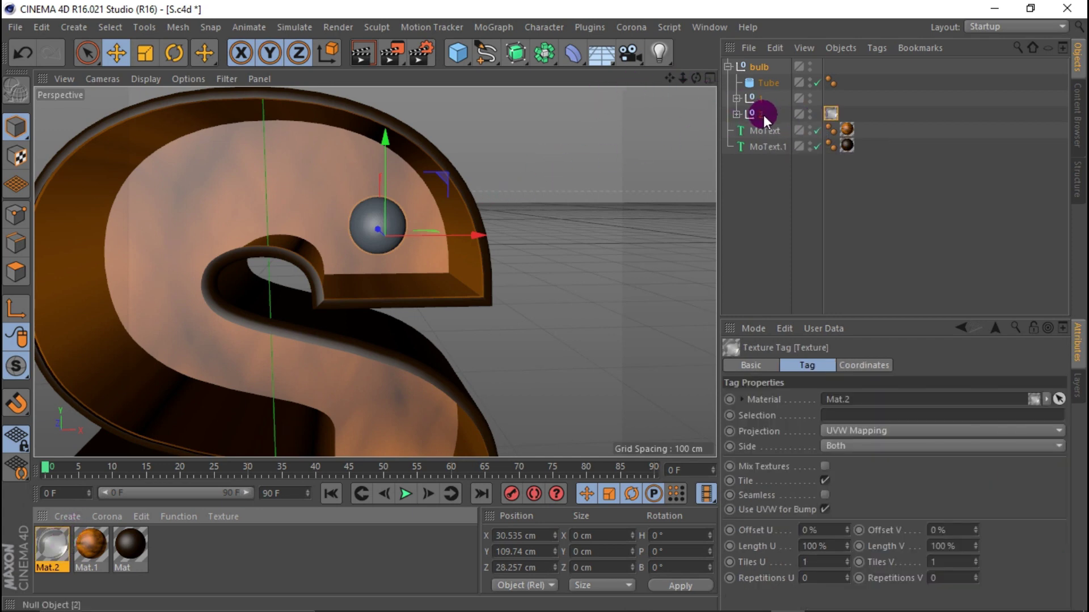
click(757, 114)
key(Delete)
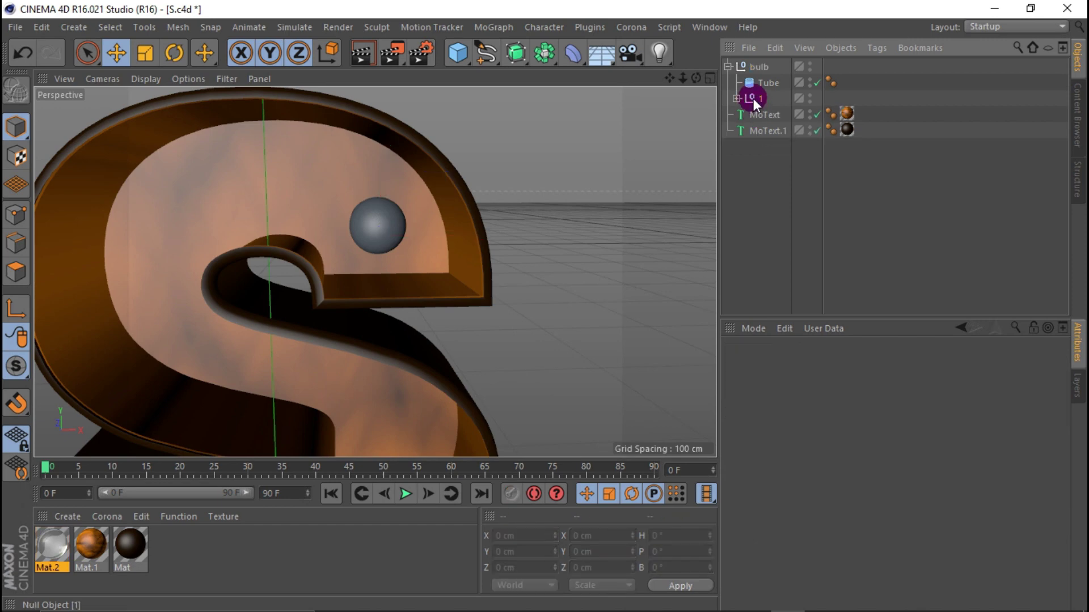
click(753, 98)
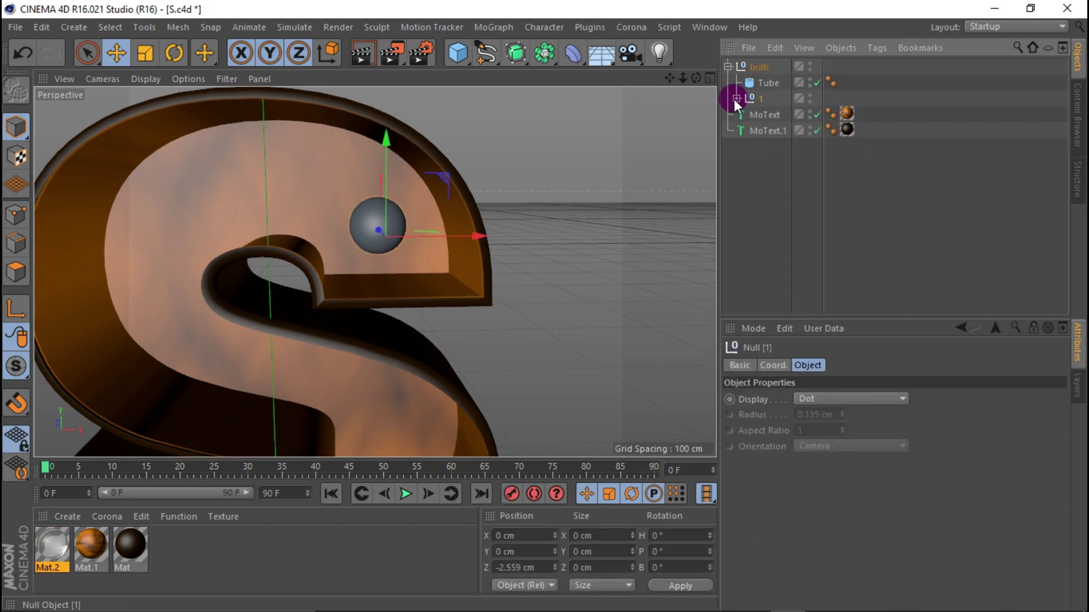
click(736, 98)
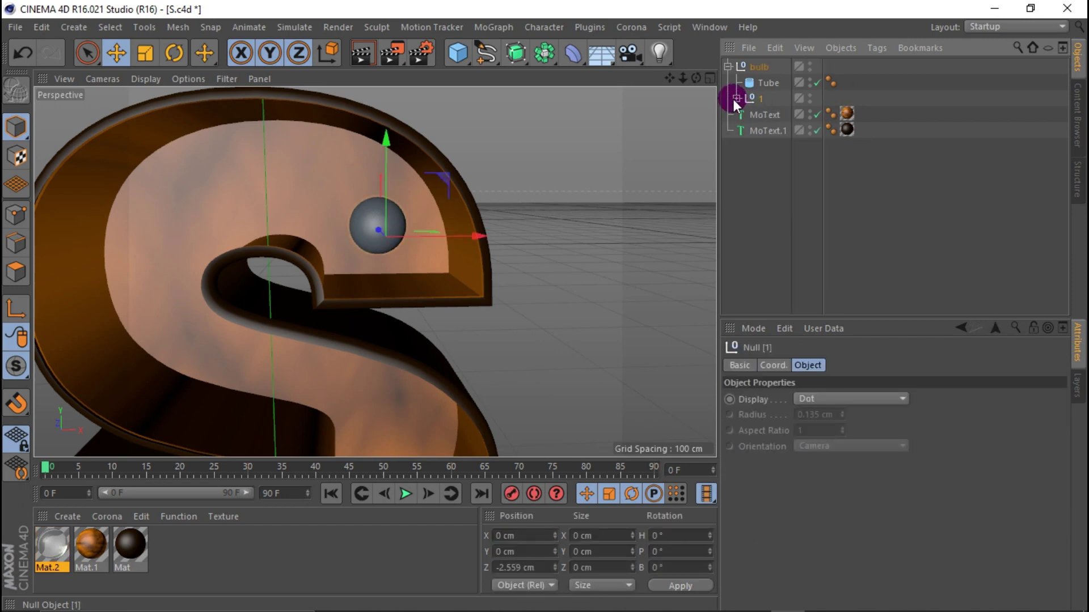
Restore object 2, move the Mat.2 tag onto null 1, and zoom onto the bulb.
click(18, 53)
click(18, 53)
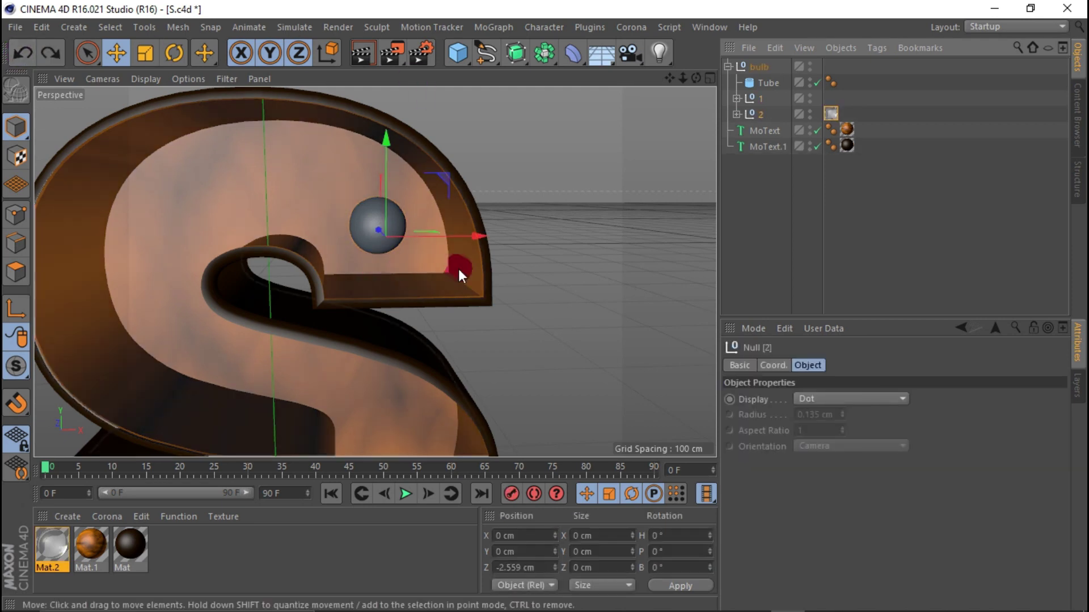
drag(830, 113, 831, 98)
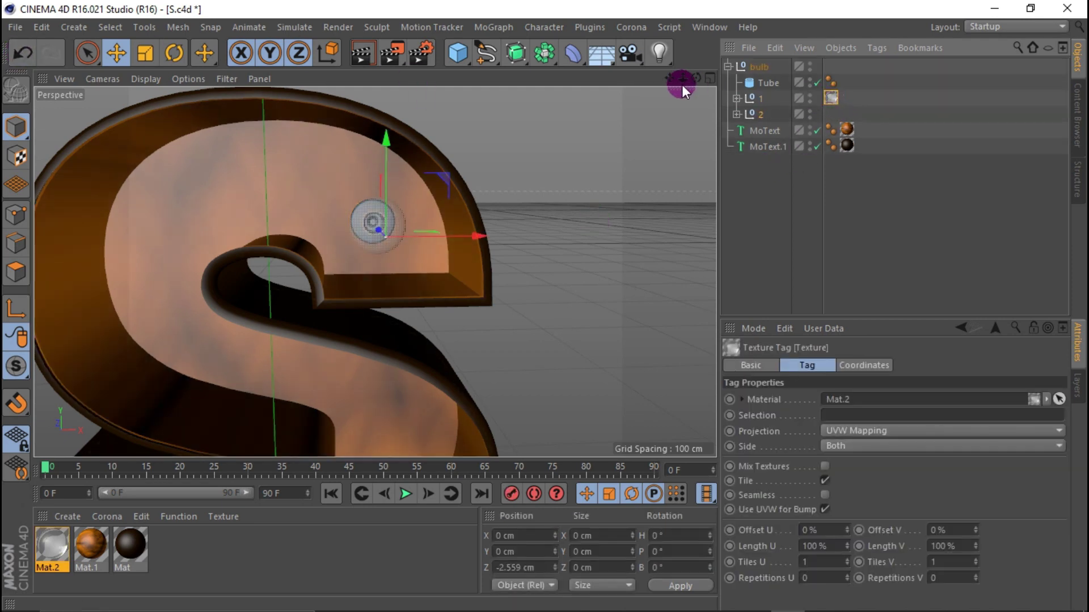
mouse_move(695, 78)
mouse_down()
mouse_move(668, 100)
mouse_move(367, 220)
mouse_up()
scroll(394, 215, up, 5)
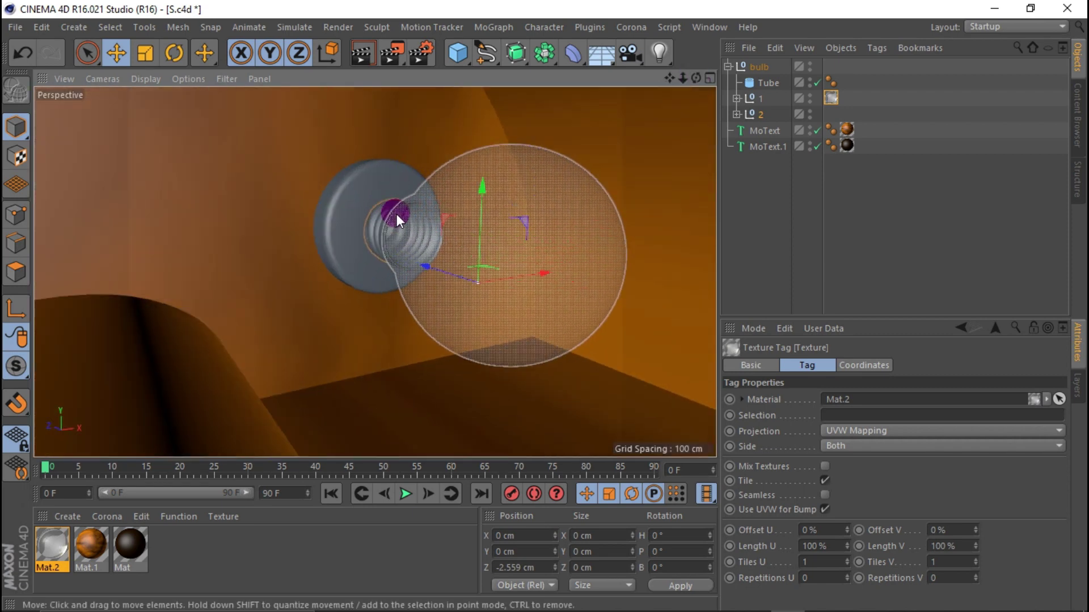
Create Mat.3 with a mid grey (124) colour.
click(77, 516)
click(89, 379)
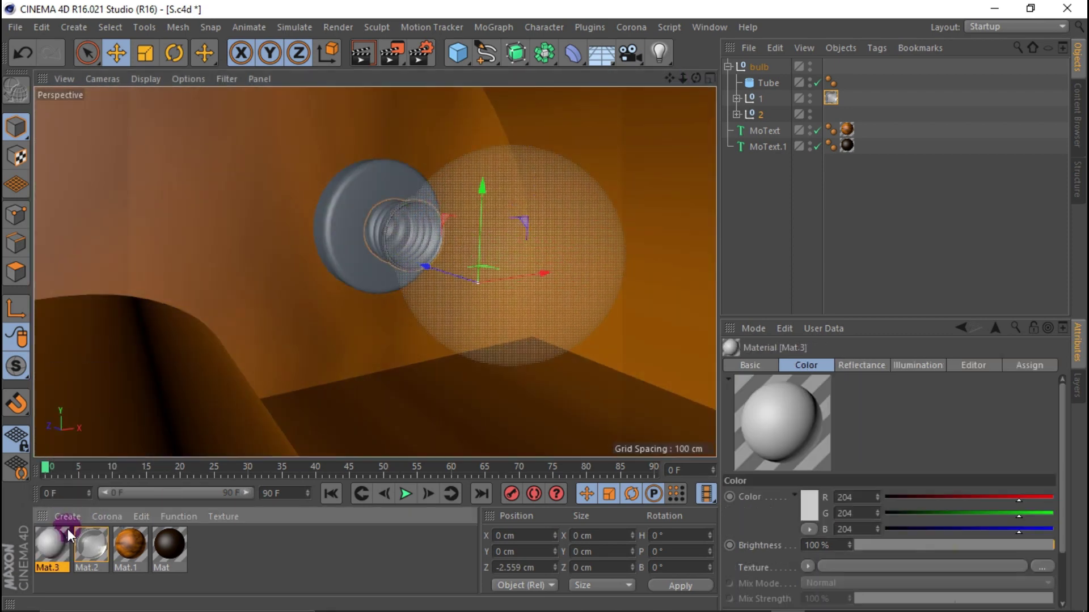
double_click(60, 540)
click(274, 275)
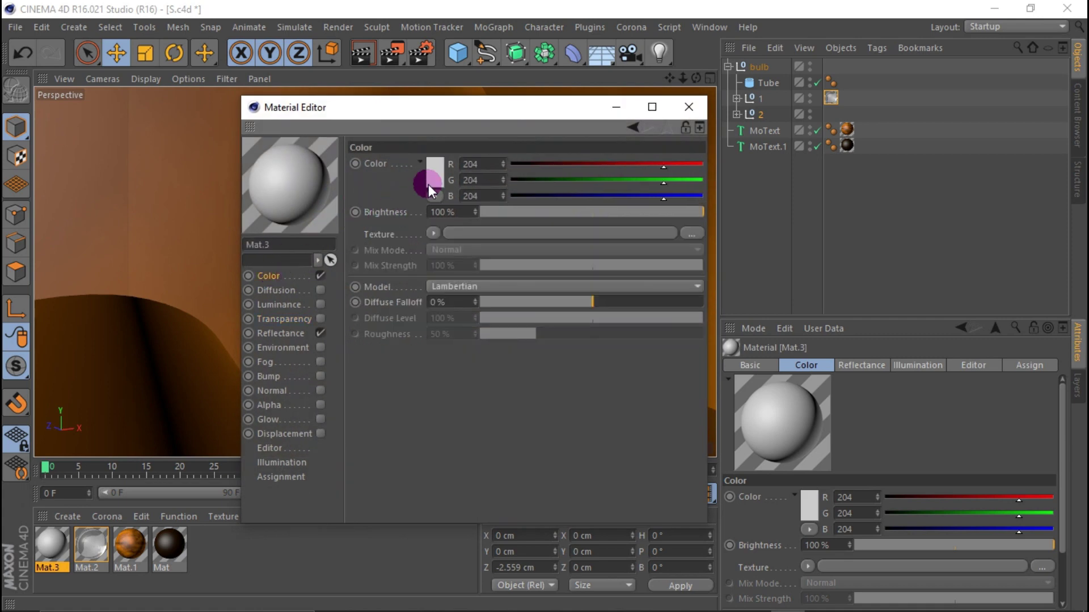
click(435, 173)
click(326, 159)
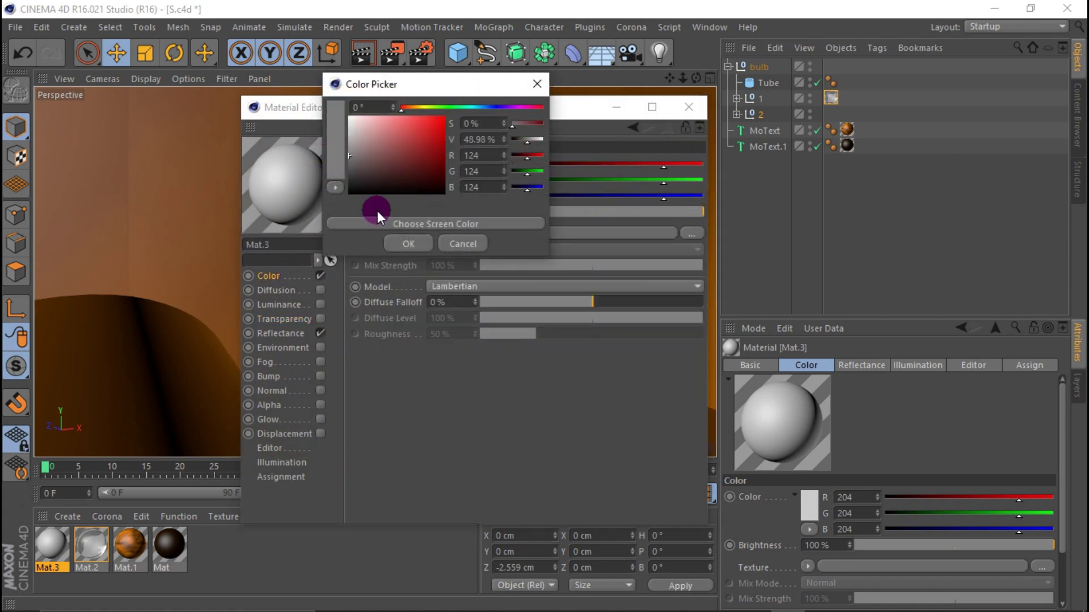
click(408, 244)
Give Mat.3 a Reflection (Legacy) layer with Additive attenuation and light grey layer colour.
click(294, 334)
click(374, 181)
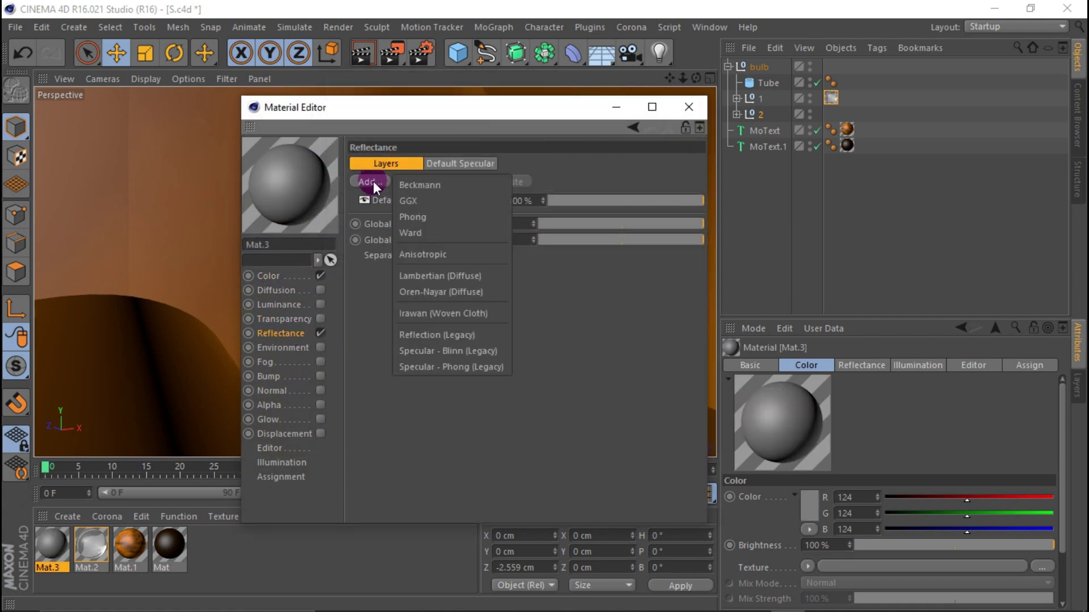
click(414, 329)
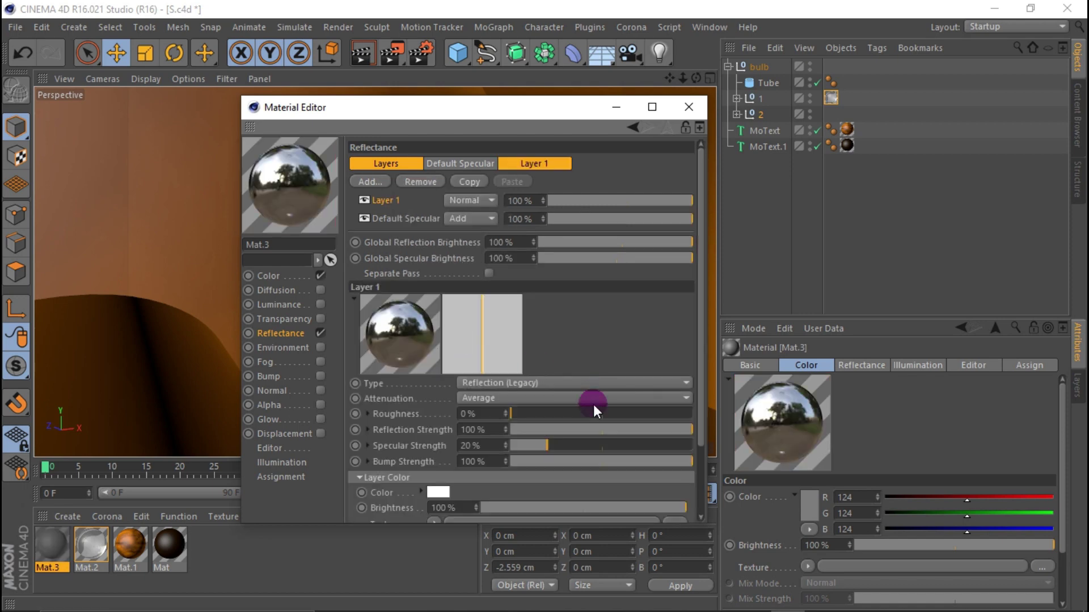
click(505, 402)
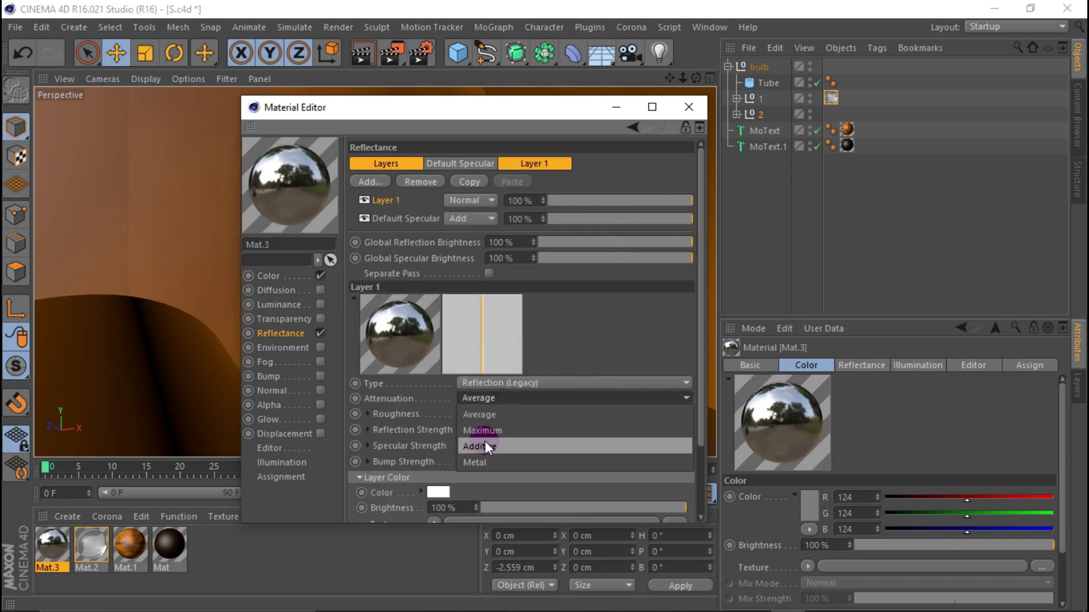
click(482, 446)
click(433, 493)
click(351, 479)
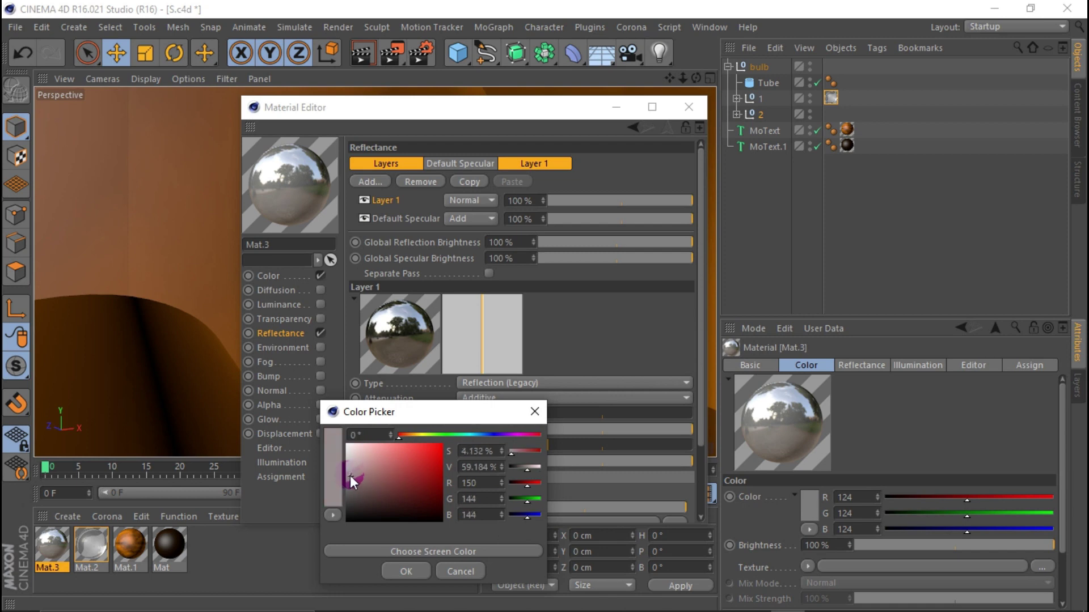
click(406, 571)
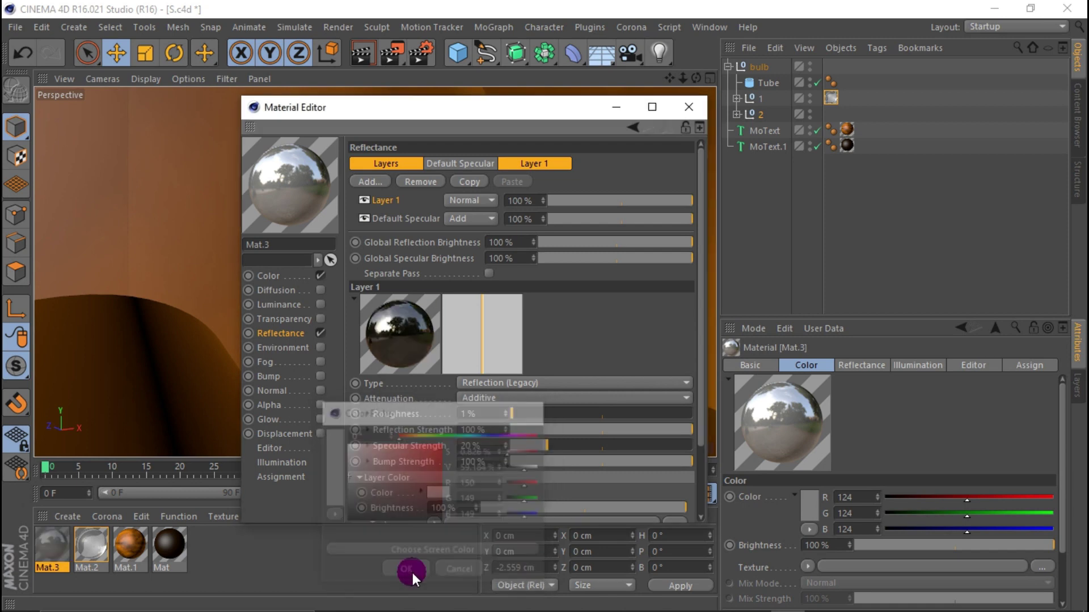
Apply the metallic Mat.3 to the bulb's null 2.
click(704, 116)
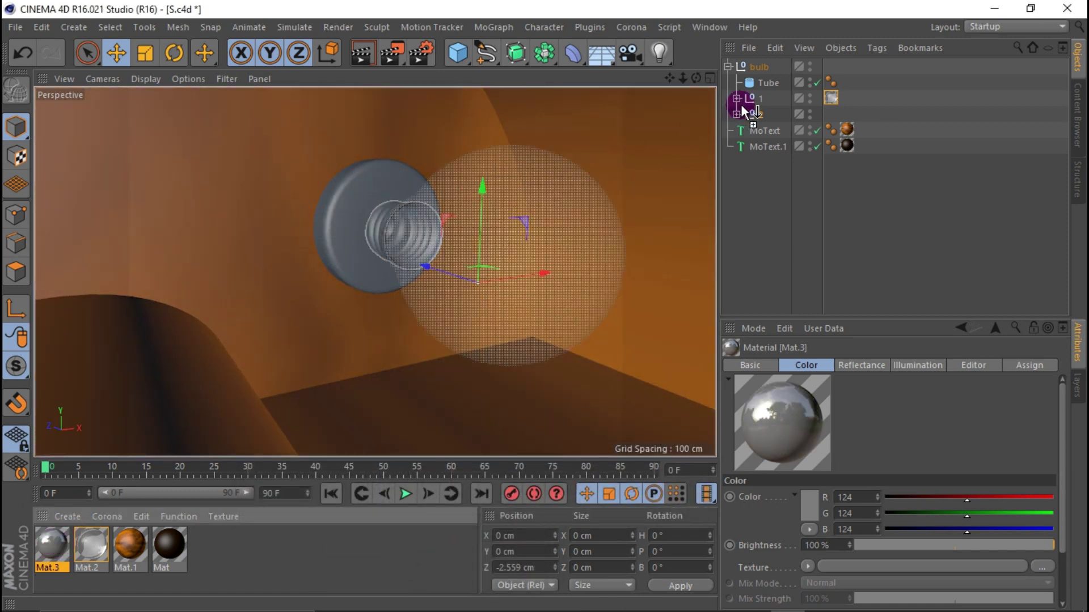
drag(753, 119, 753, 117)
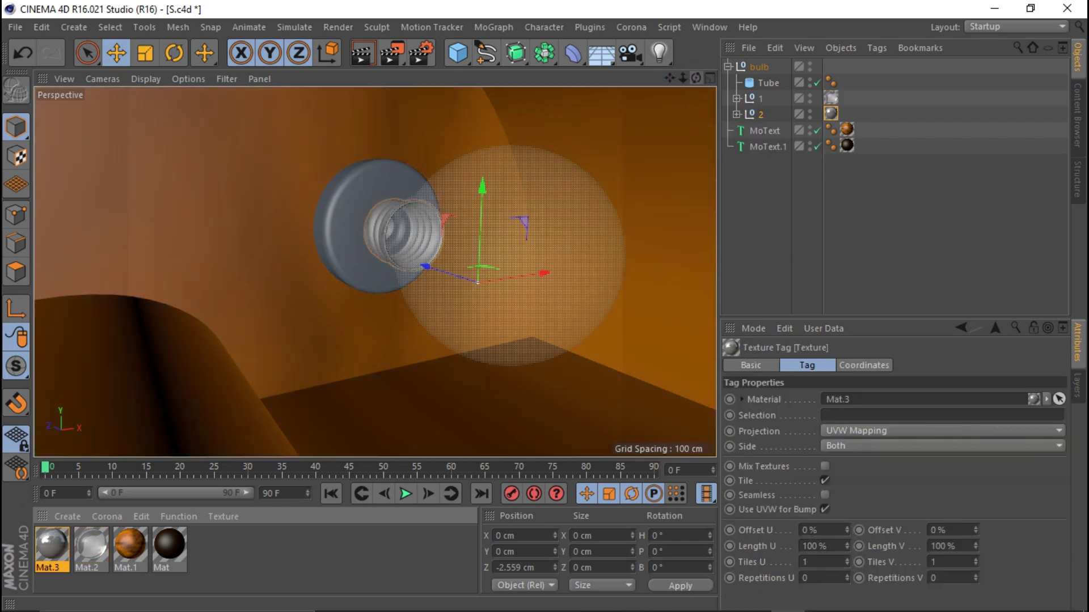
drag(696, 78, 699, 76)
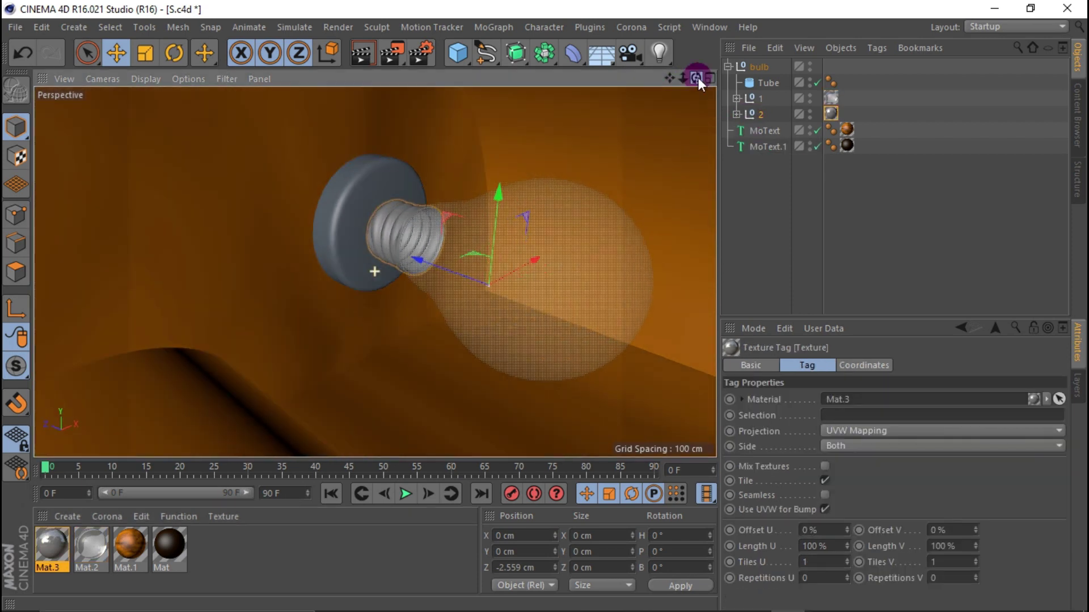
Create Mat.4 coloured pure black (0,0,0) and apply it to the bulb's Tube socket.
click(168, 548)
click(94, 523)
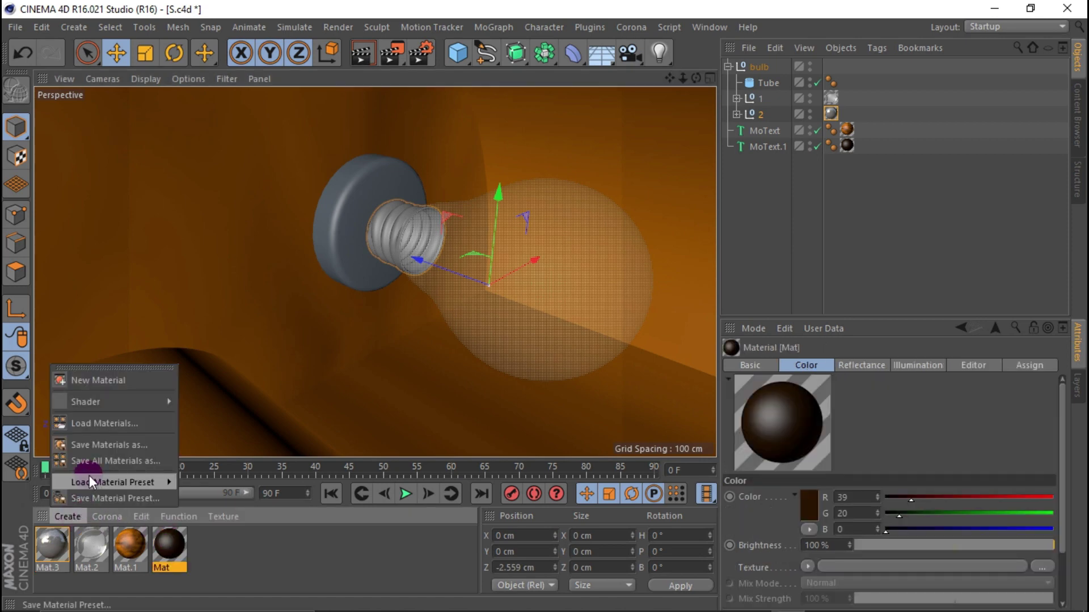
click(113, 481)
click(96, 523)
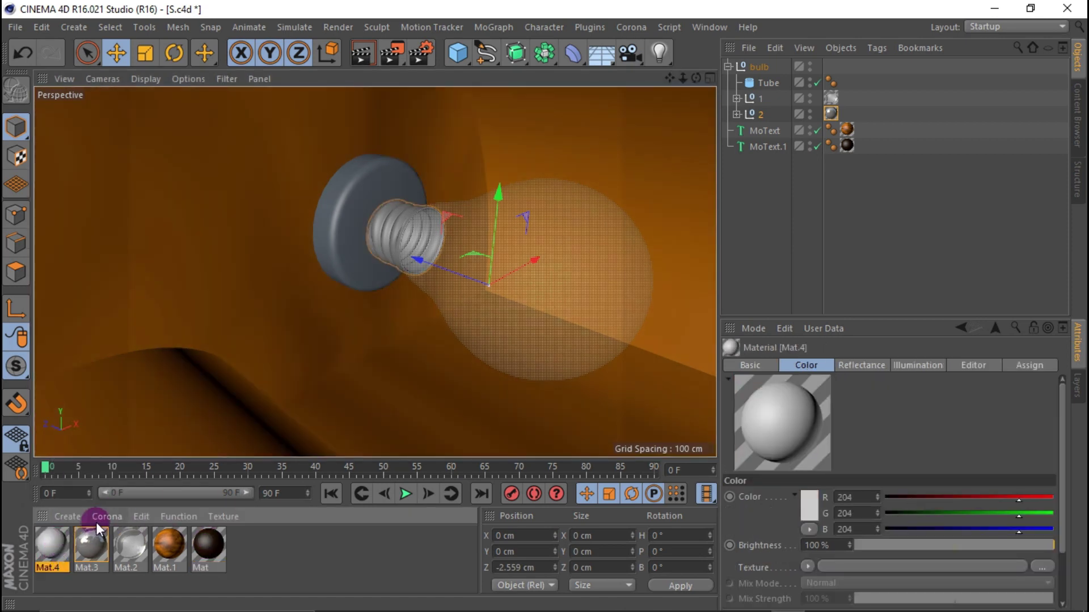
double_click(63, 545)
click(291, 276)
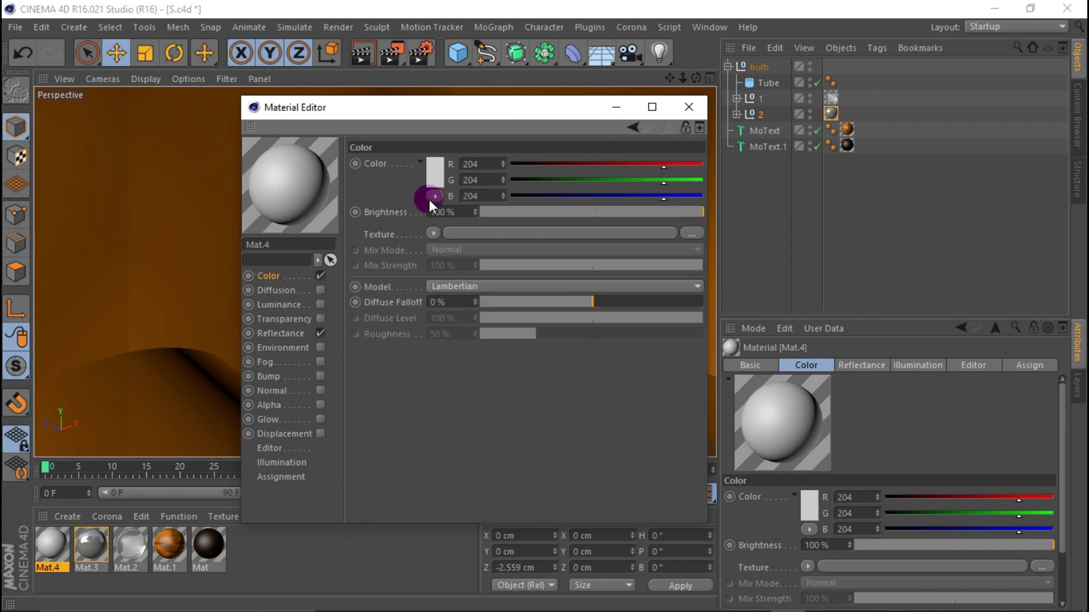
click(435, 169)
click(346, 204)
click(414, 234)
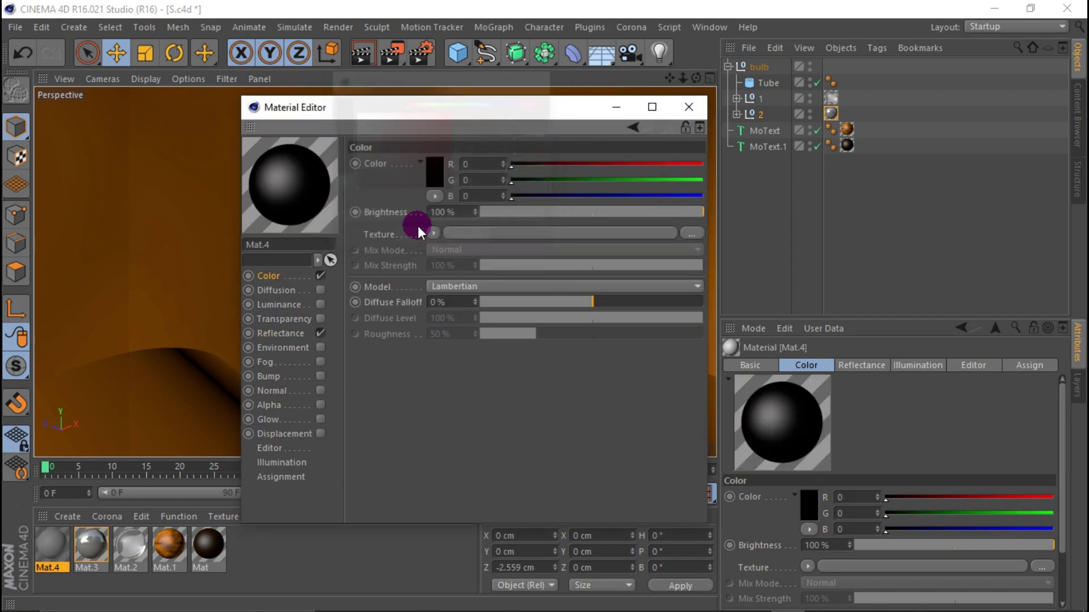
click(689, 106)
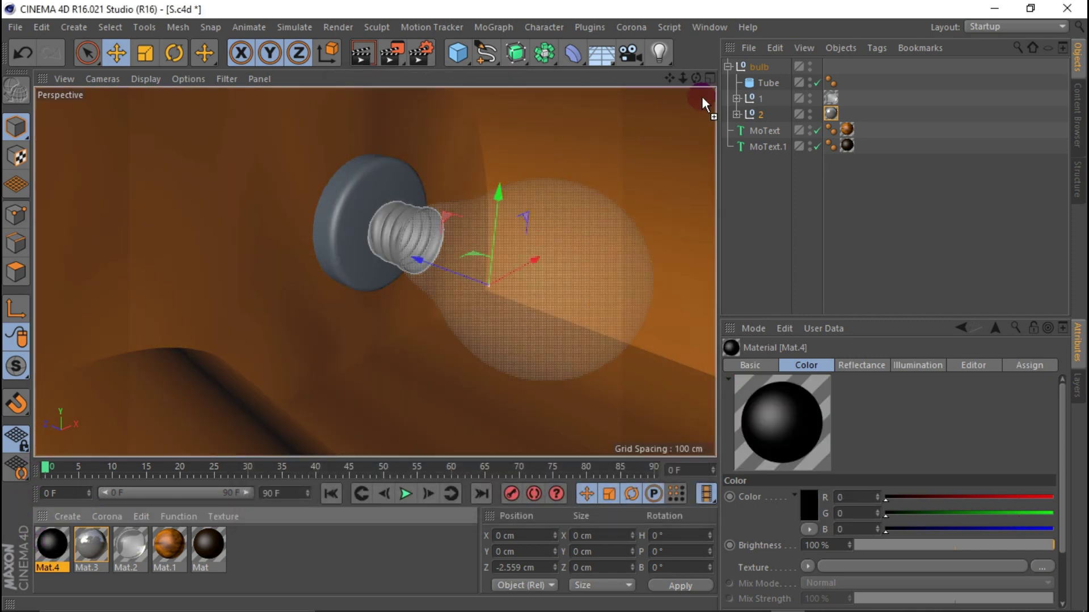
drag(762, 84, 761, 84)
scroll(311, 232, down, 5)
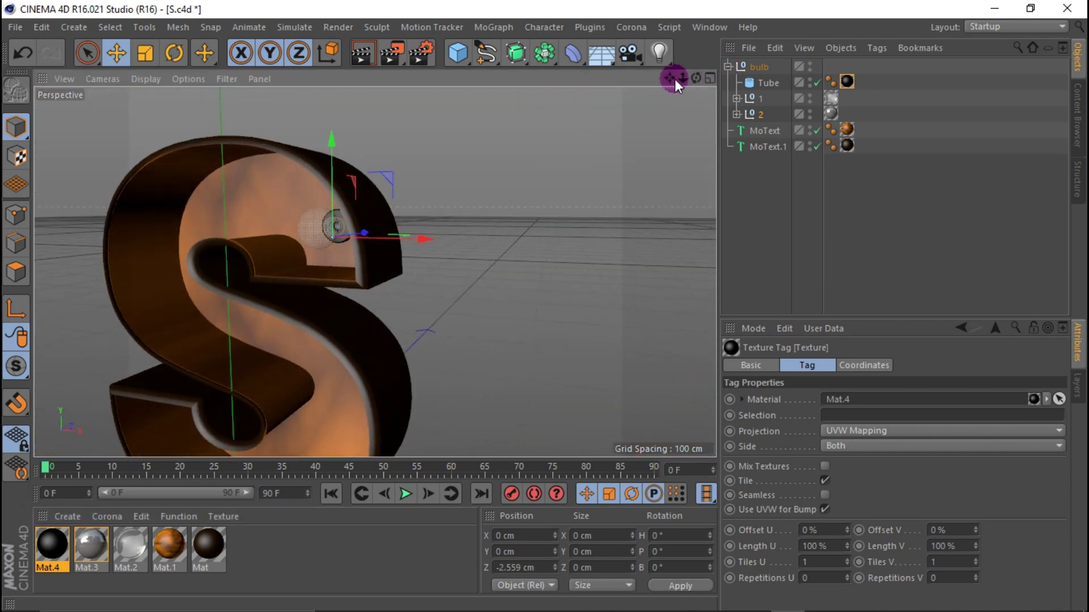
Render a preview of the S with its textured bulb, then orbit the S toward the camera.
drag(670, 76, 464, 165)
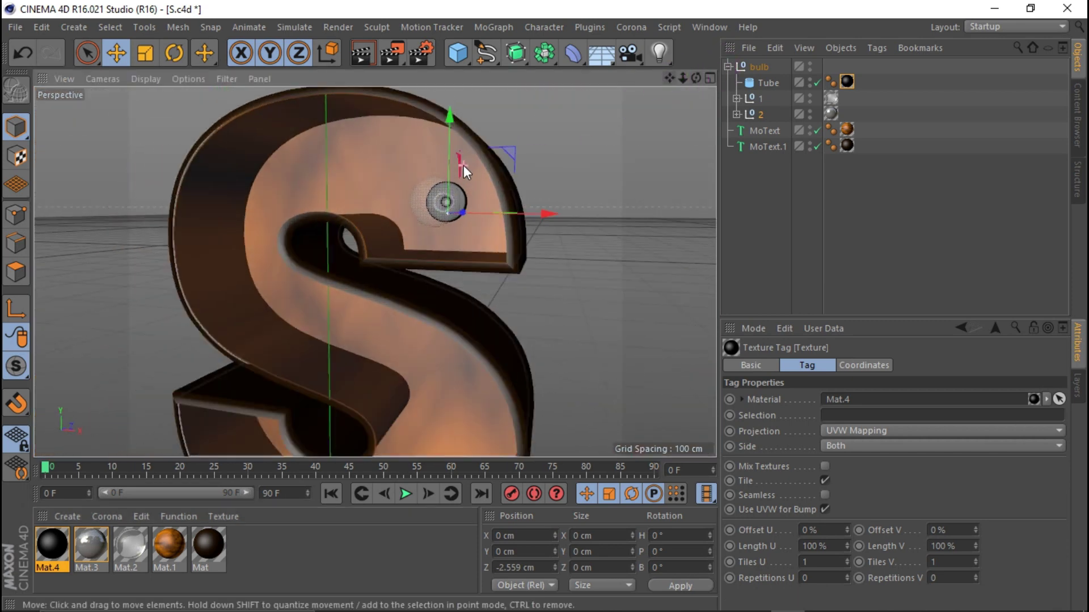
click(368, 55)
scroll(407, 247, down, 2)
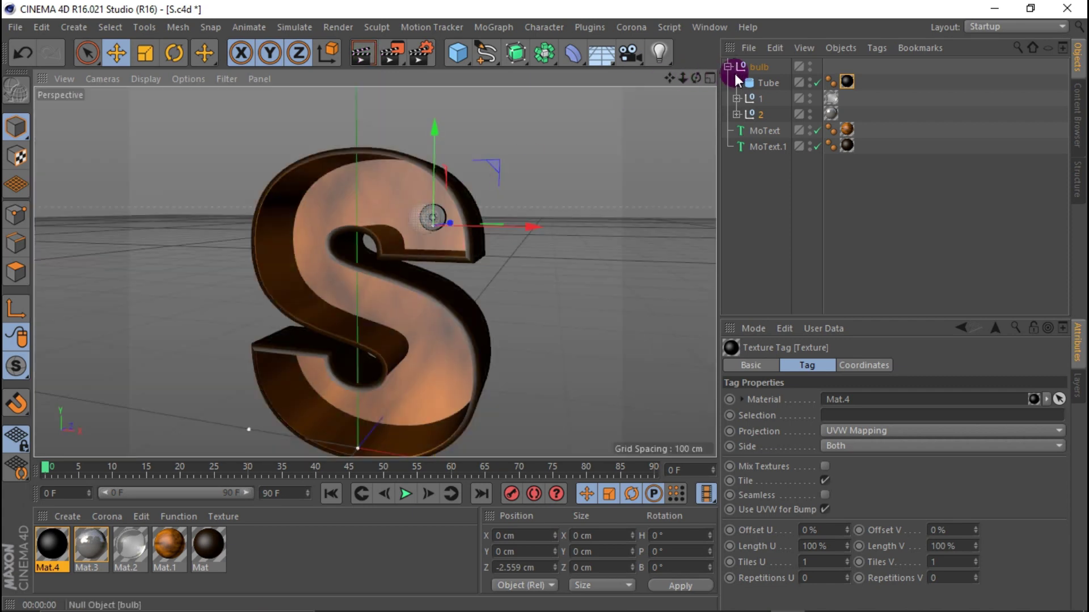
drag(696, 78, 468, 216)
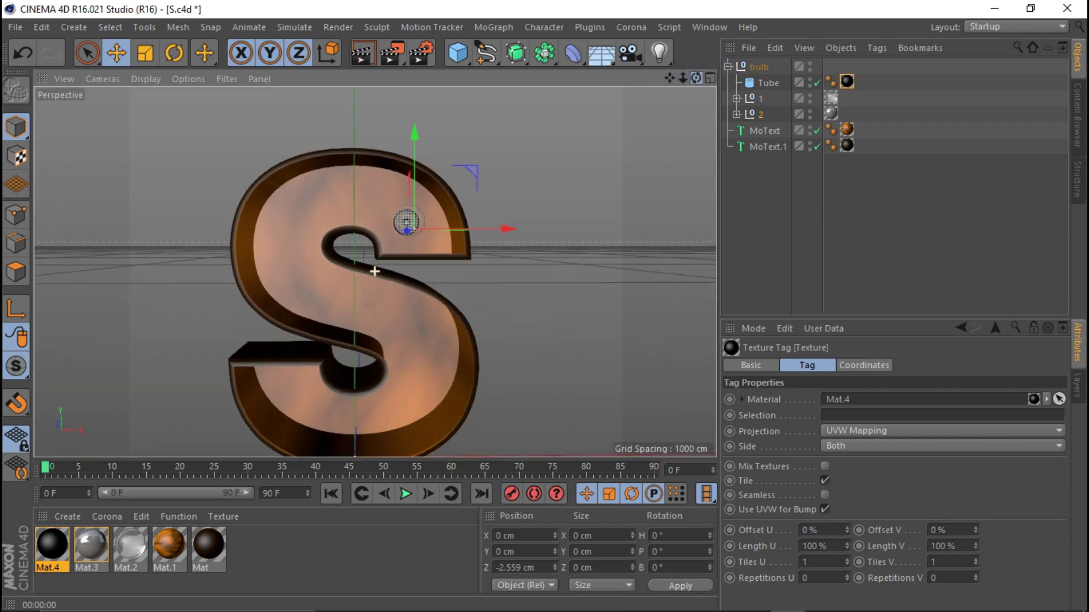
scroll(414, 222, up, 3)
scroll(391, 224, up, 3)
Collapse the bulb group and maximize the Front view, zoomed onto the bulb.
click(728, 66)
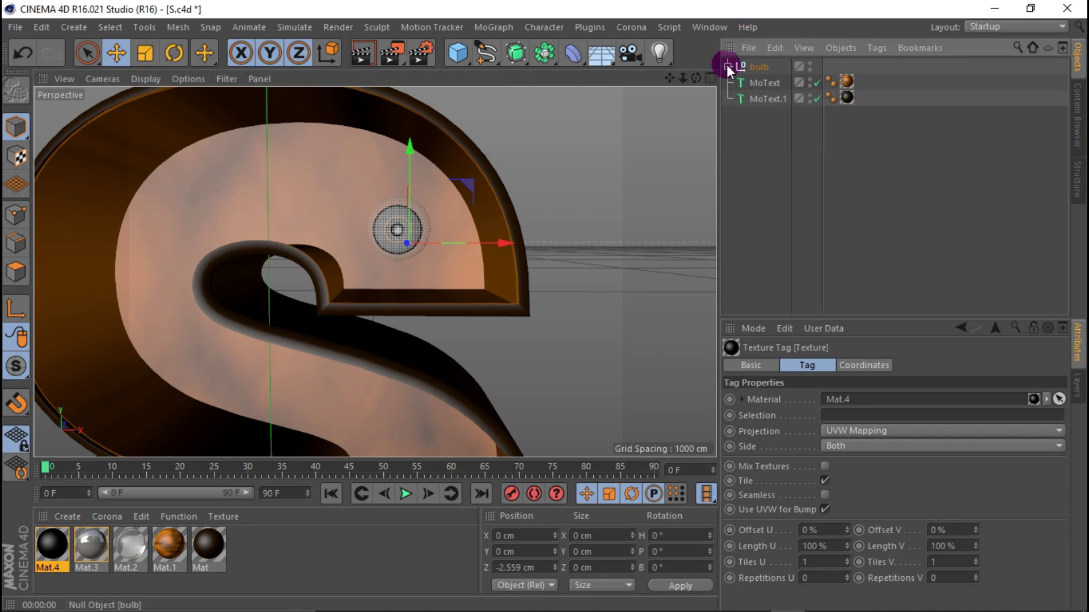
click(709, 79)
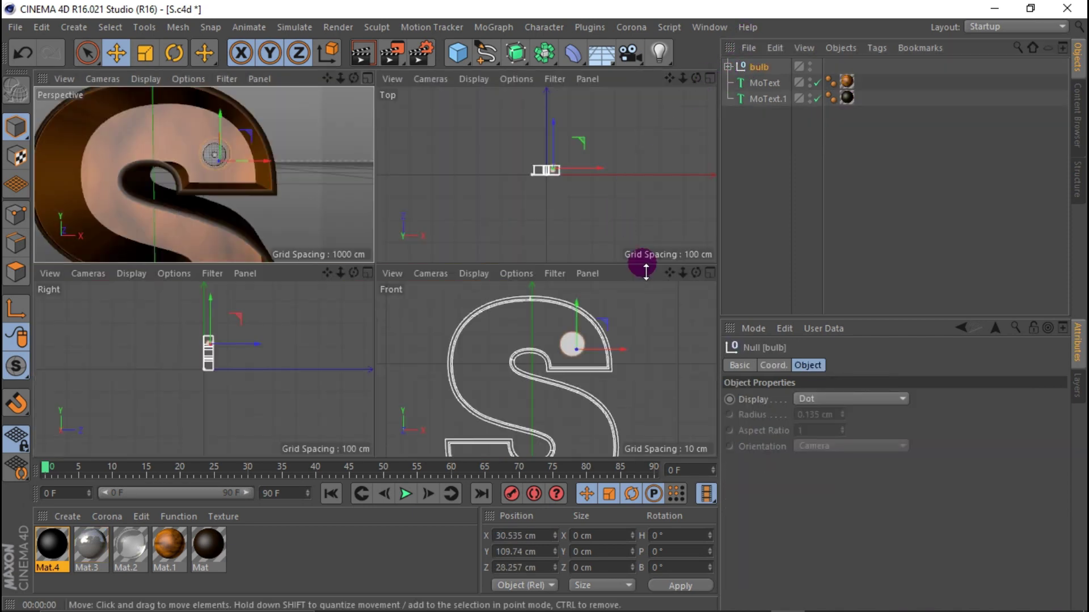
click(696, 273)
scroll(455, 207, up, 2)
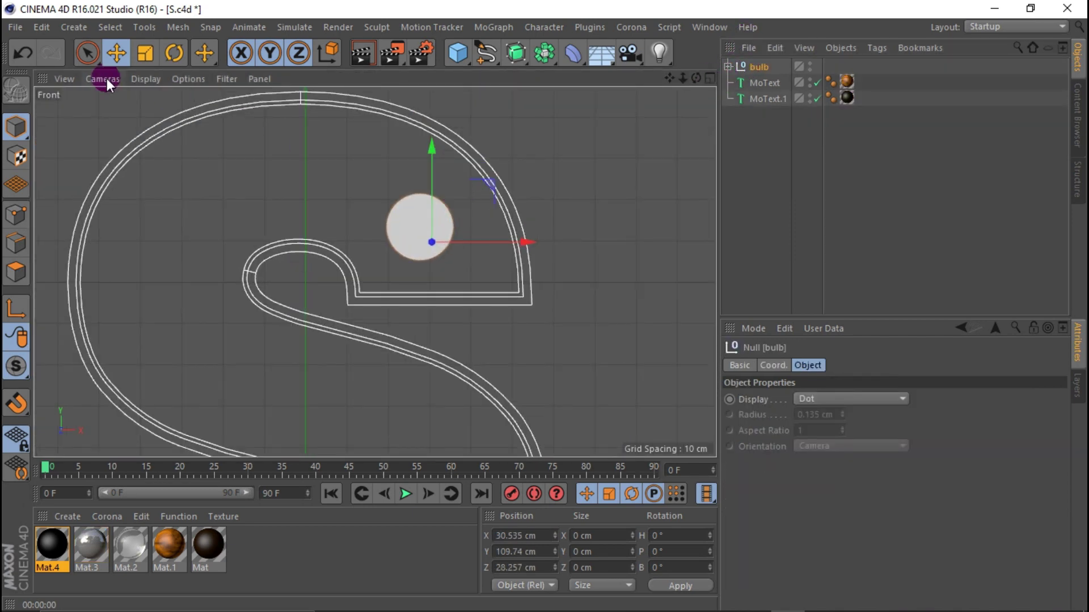
Scale the bulb up slightly and nudge it right and down into place.
click(148, 55)
drag(563, 222, 631, 196)
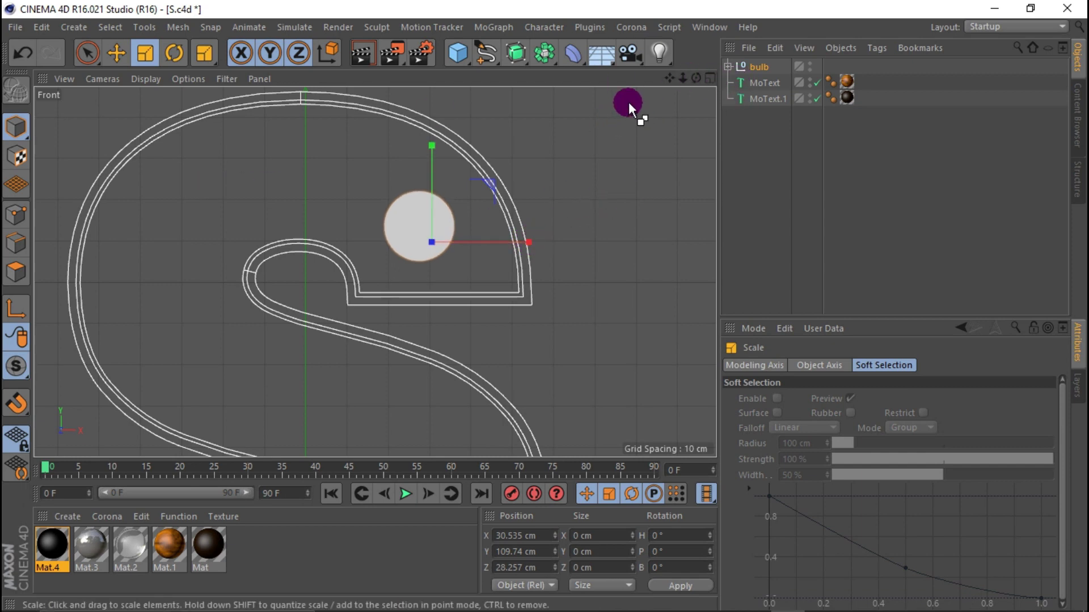
scroll(445, 194, up, 2)
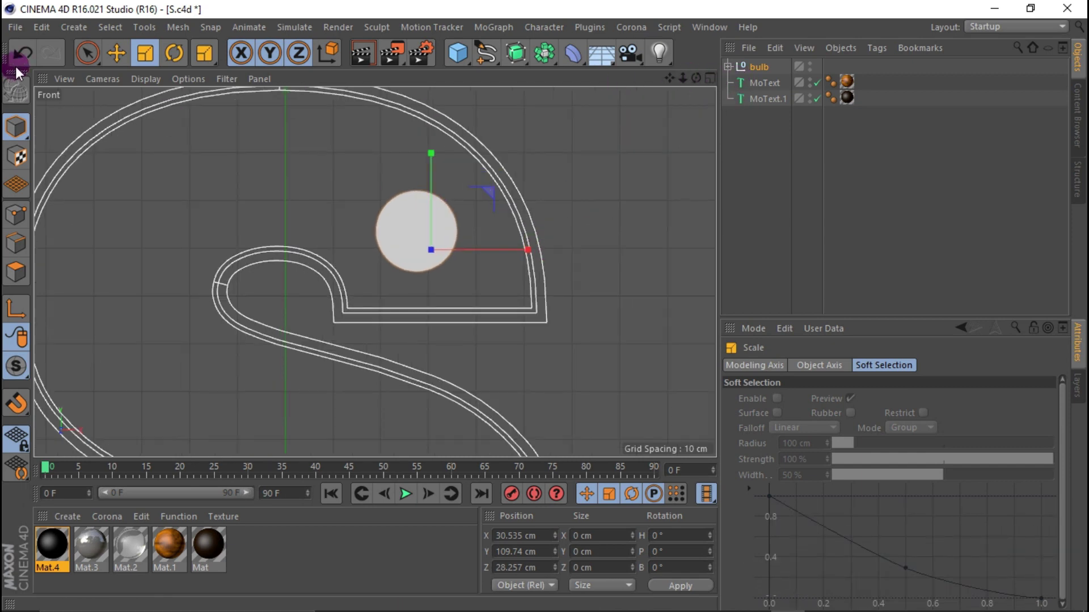
click(116, 53)
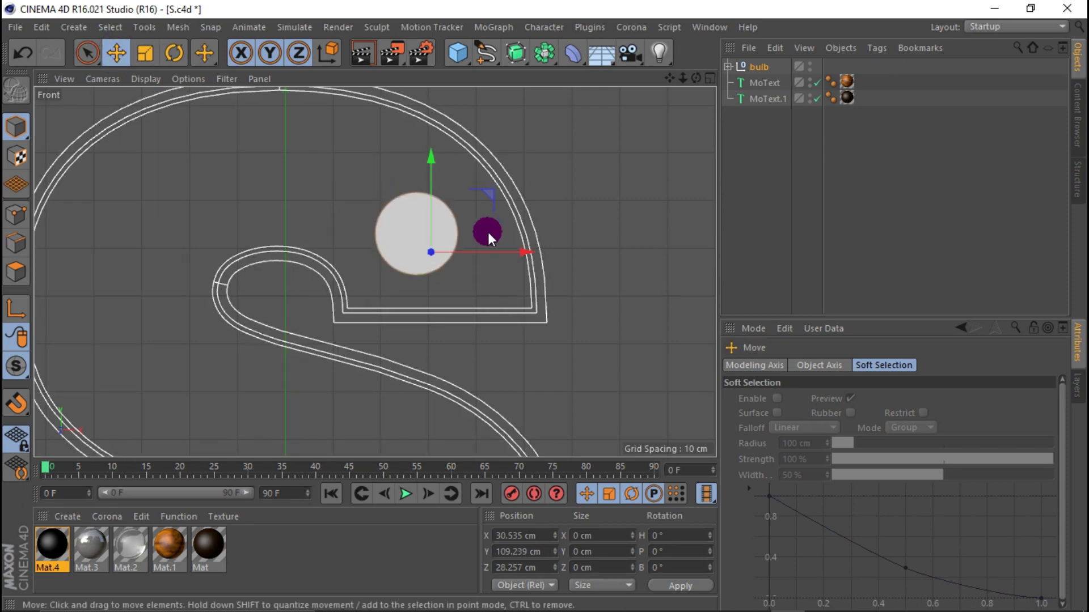
drag(501, 245, 506, 248)
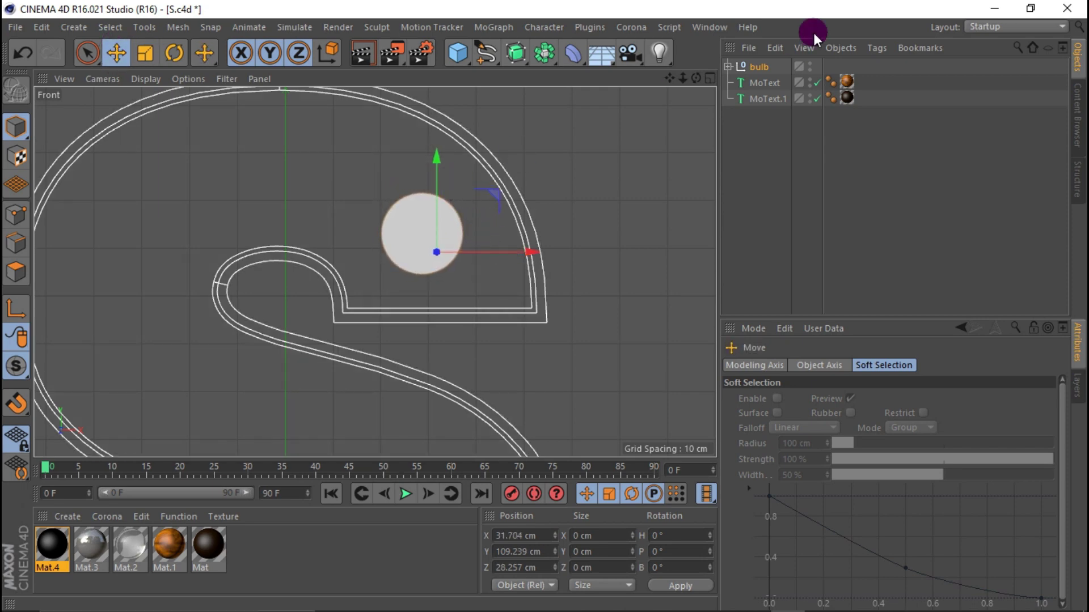
drag(442, 185, 436, 187)
drag(498, 257, 499, 257)
Duplicate the bulb and position the copy further along the S's upper curve.
click(754, 67)
ctrl+drag(757, 73, 757, 76)
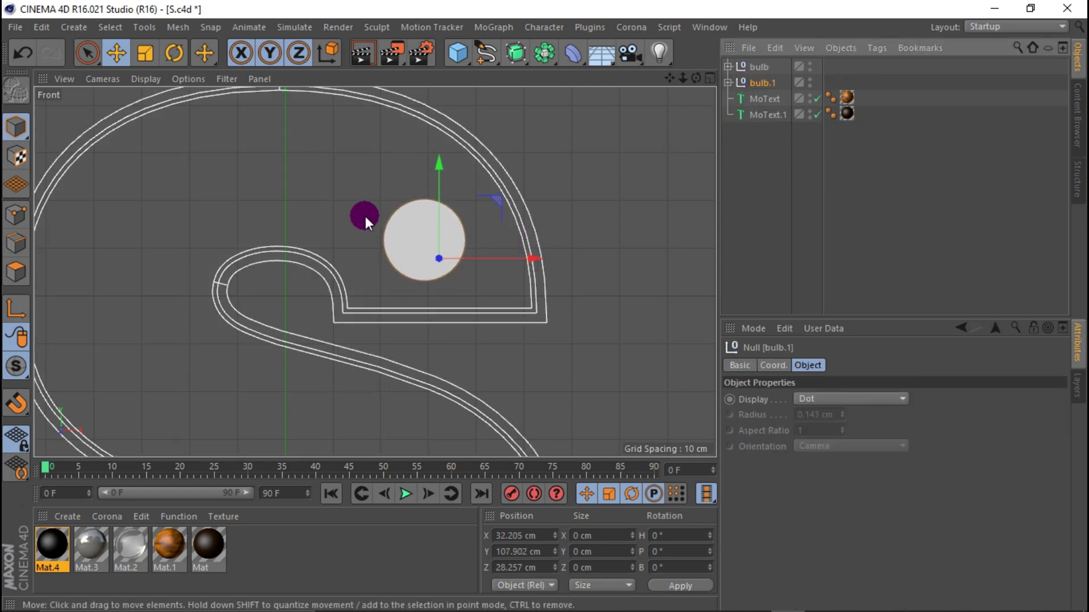
drag(437, 169, 434, 99)
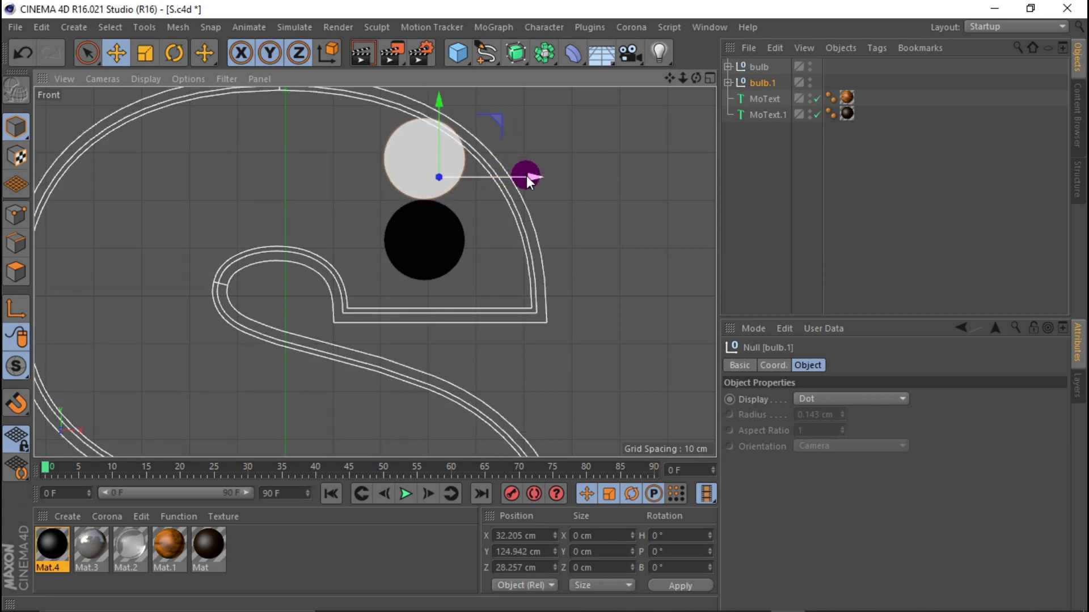
drag(527, 176, 420, 175)
drag(331, 114, 328, 132)
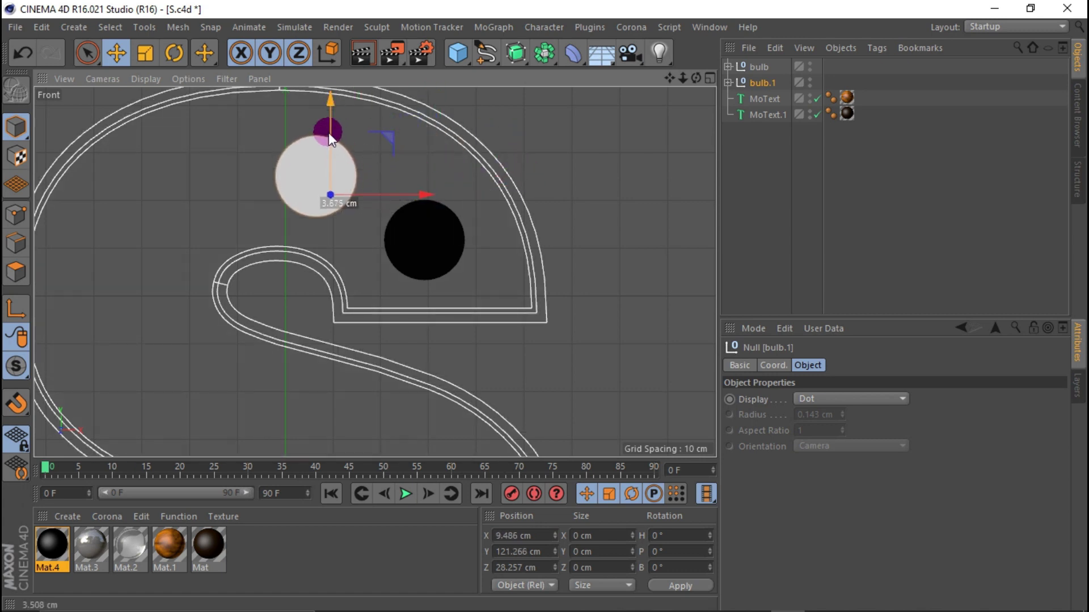
drag(669, 78, 769, 92)
mouse_move(376, 273)
mouse_down()
mouse_move(437, 169)
mouse_move(428, 158)
mouse_up()
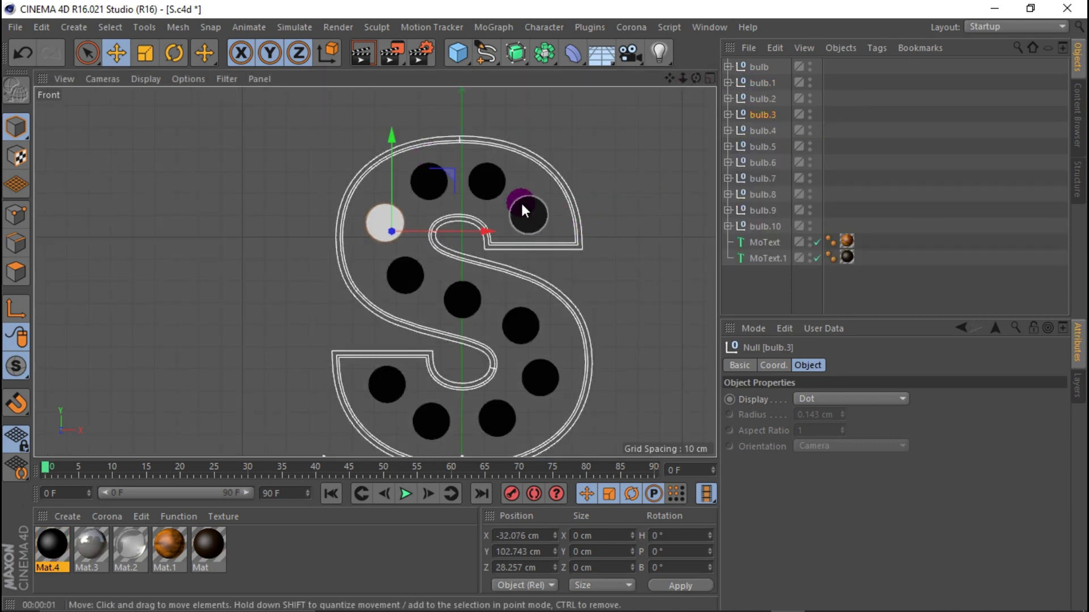
Maximize the Perspective view, centre the bulb-studded S, and render it in place.
click(709, 79)
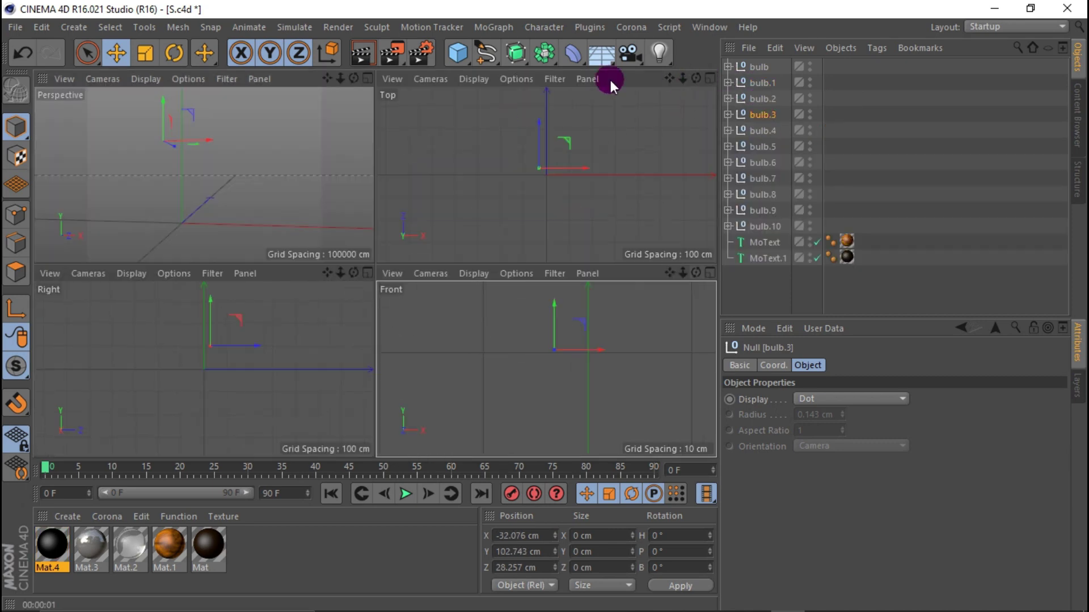
click(363, 78)
drag(669, 78, 679, 96)
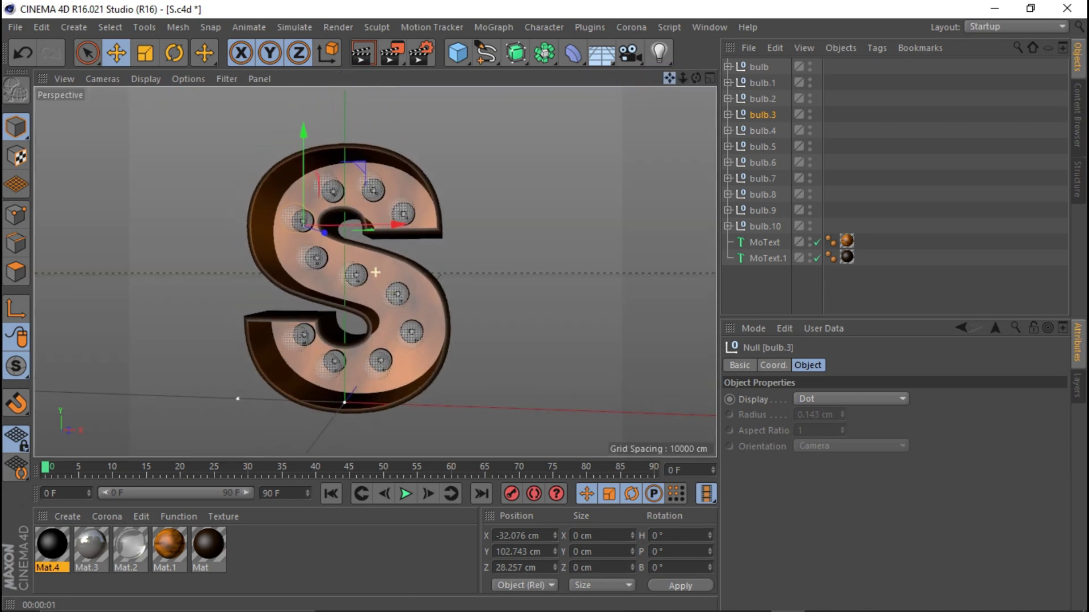
drag(375, 272, 384, 280)
click(363, 78)
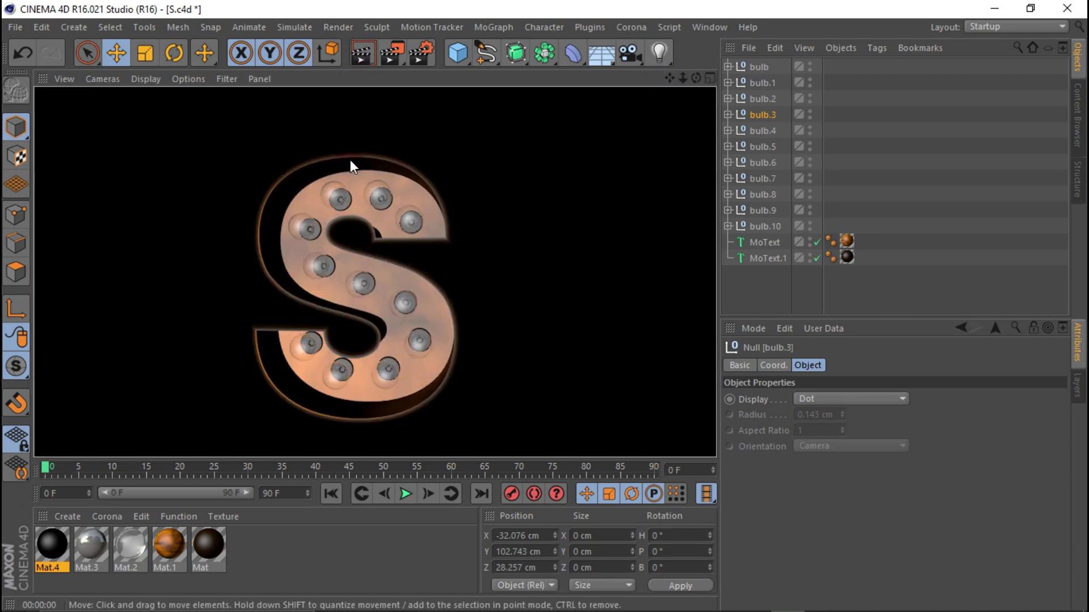
Orbit to view the S from the side, then open Mat.2 for editing.
scroll(309, 291, up, 3)
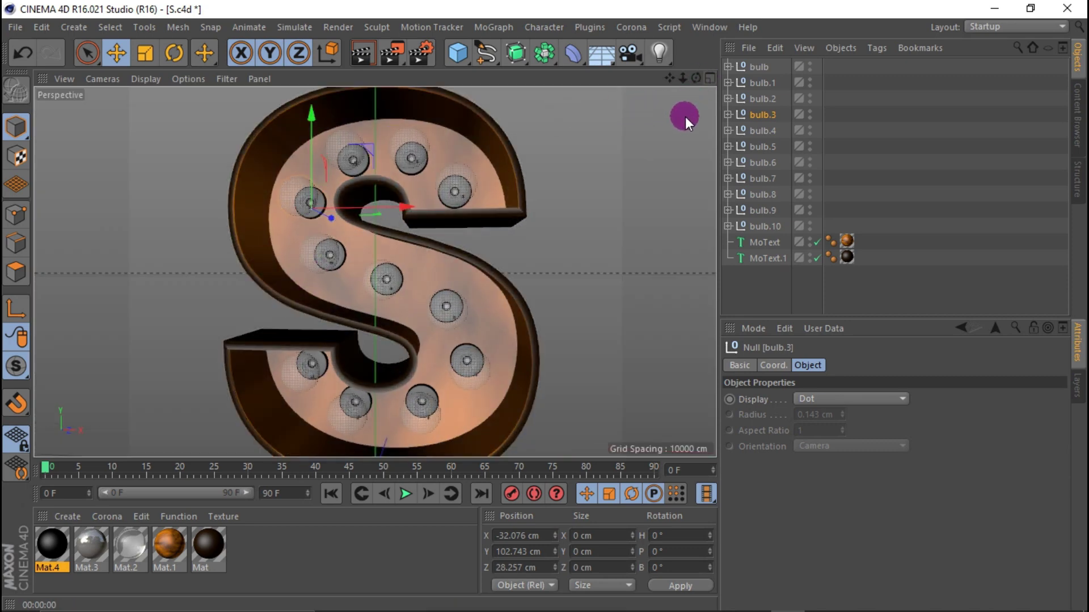
scroll(457, 190, down, 3)
drag(695, 77, 623, 85)
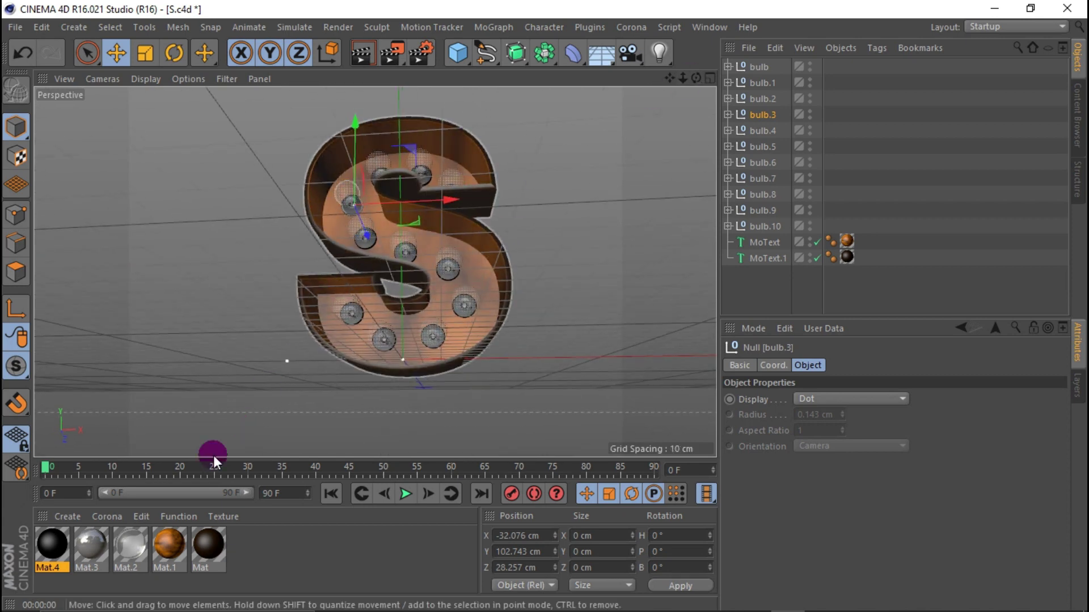
double_click(129, 545)
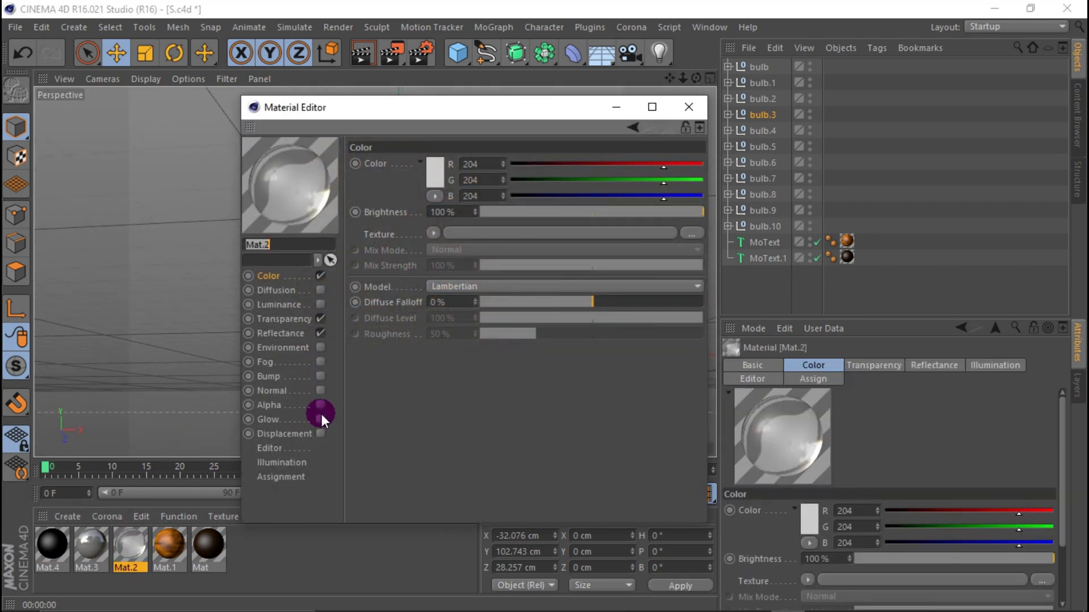
Enable Glow on Mat.2 with 100% outer strength and render to check the bulbs.
click(321, 418)
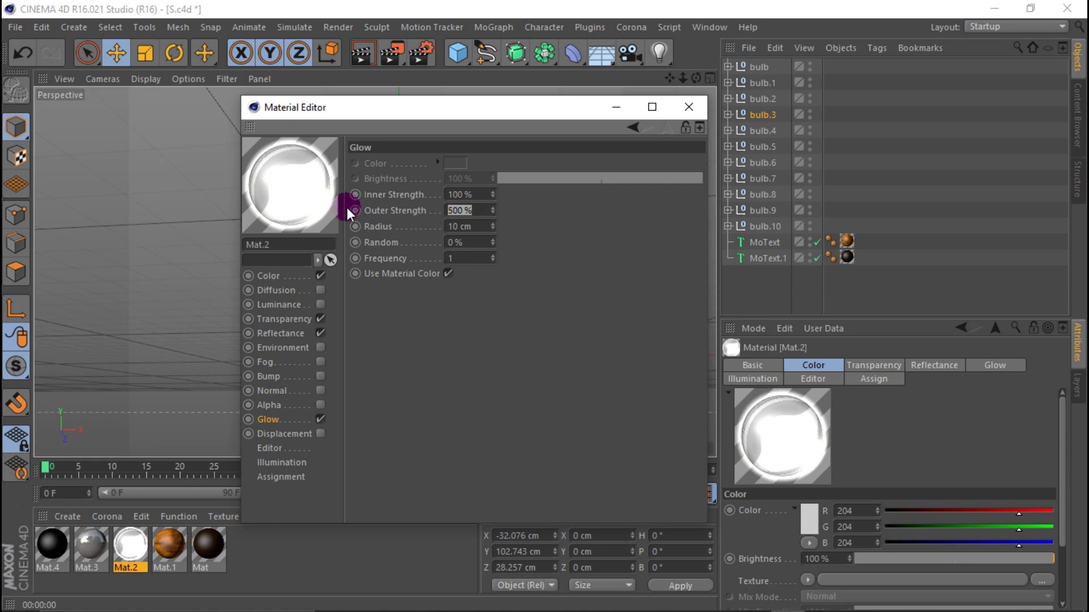
text(100)
key(Return)
click(688, 106)
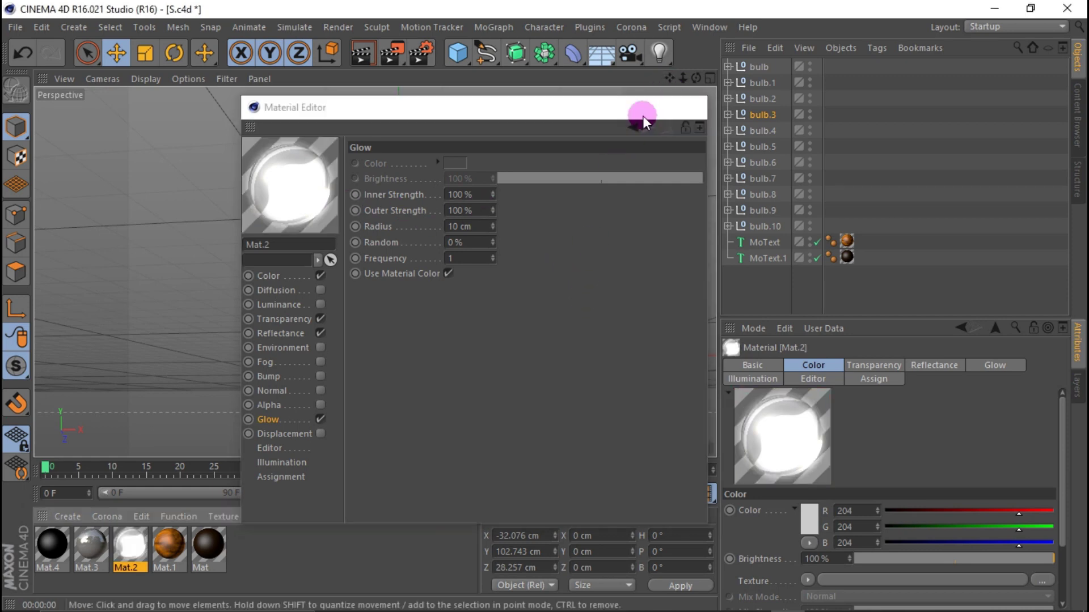
click(353, 54)
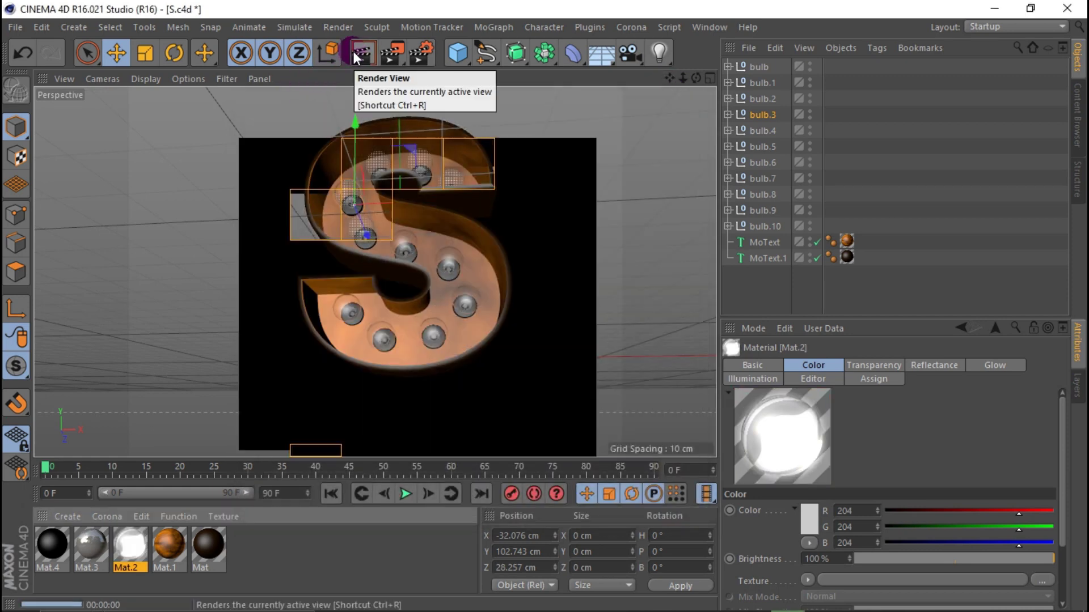
scroll(436, 145, up, 2)
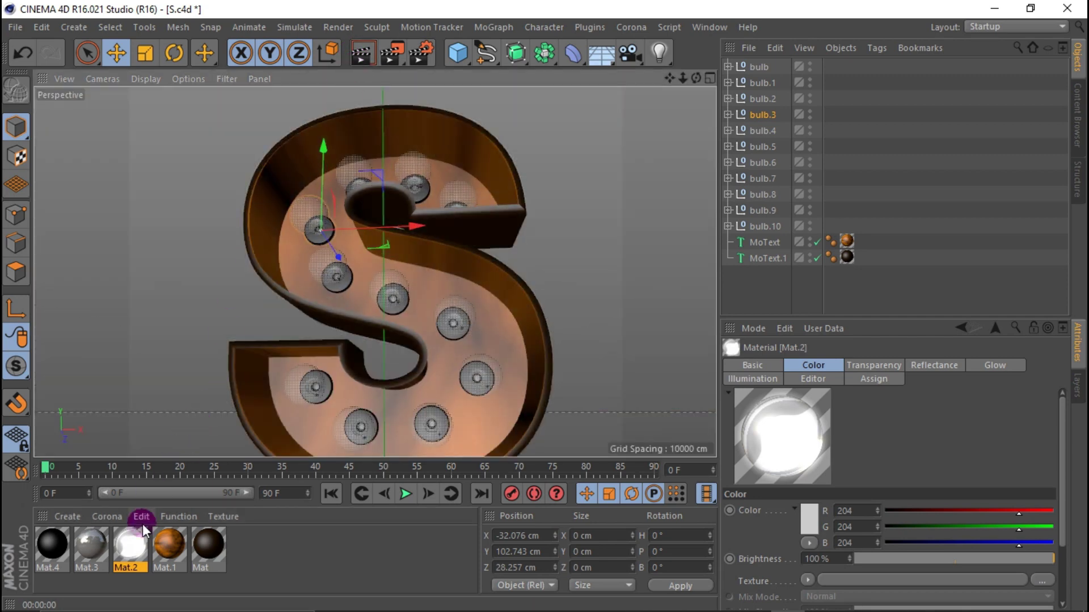
Re-render to compare the glow, then reopen Mat.2 with its editor moved beside the S.
click(142, 543)
double_click(142, 543)
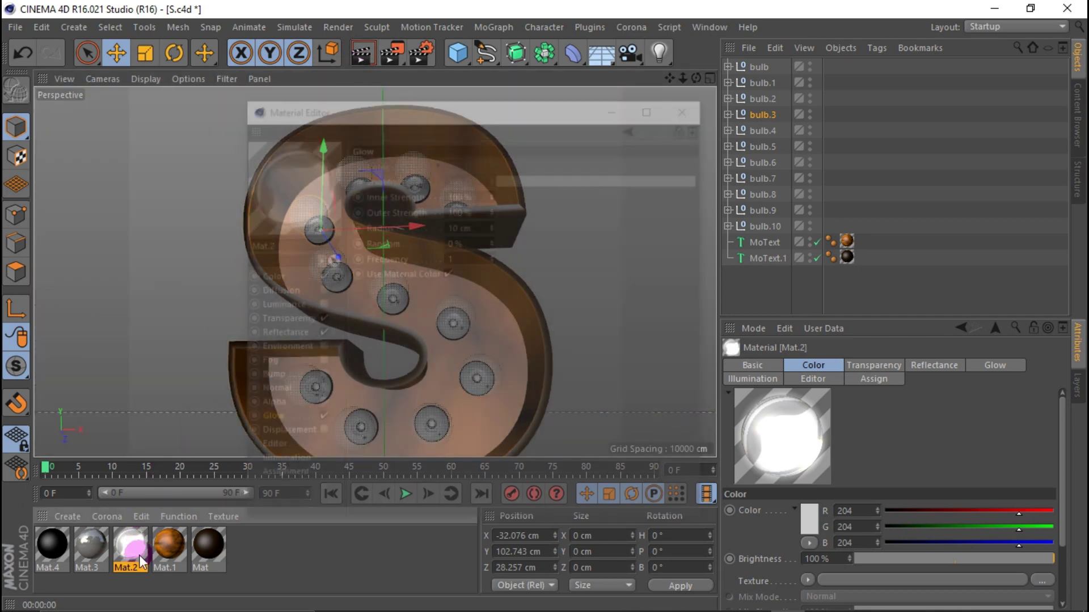
click(688, 107)
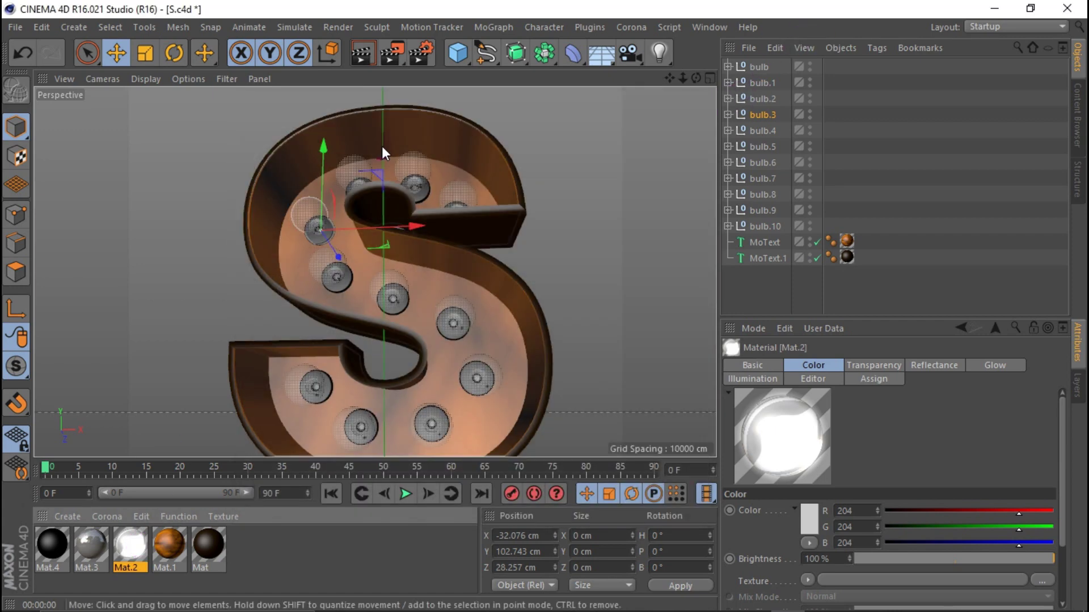
click(370, 57)
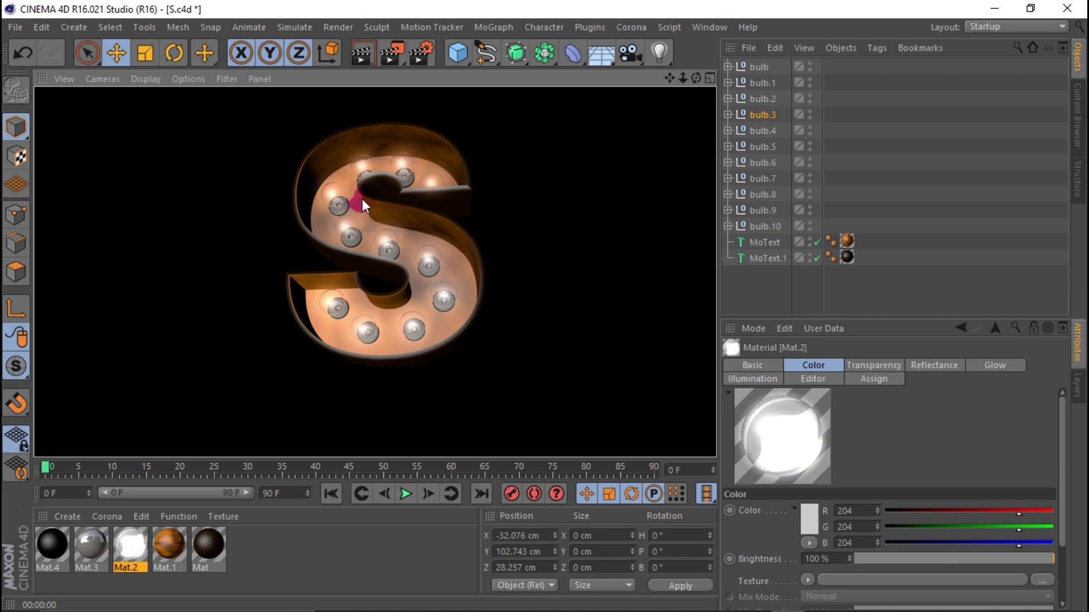
scroll(361, 198, up, 3)
scroll(362, 199, up, 2)
double_click(130, 545)
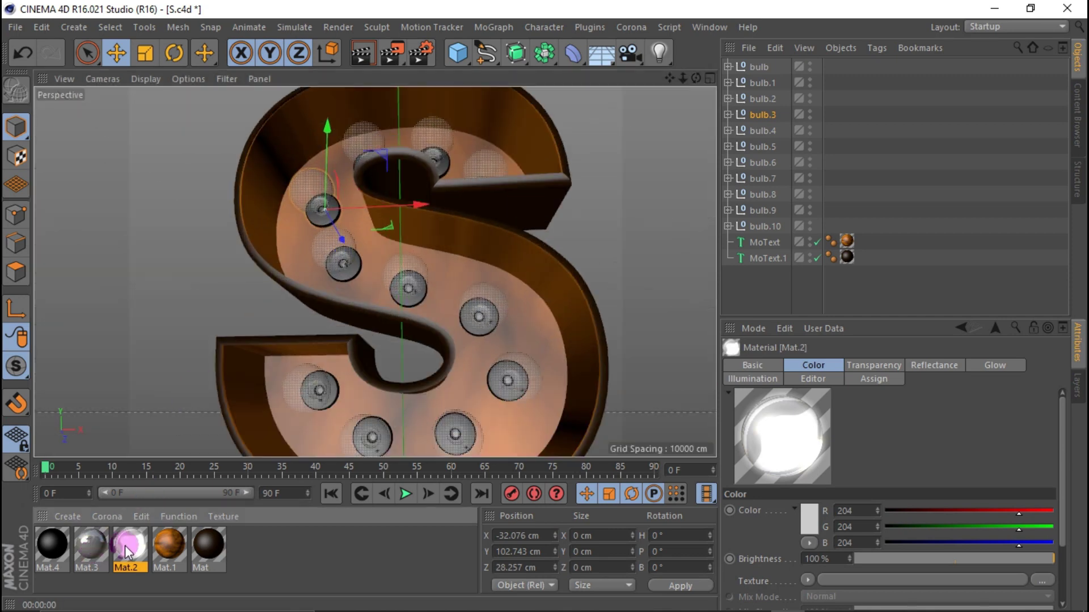
drag(411, 109, 713, 128)
Enable Luminance on Mat.2, apply a Fresnel shader as its colour texture, and render.
click(616, 319)
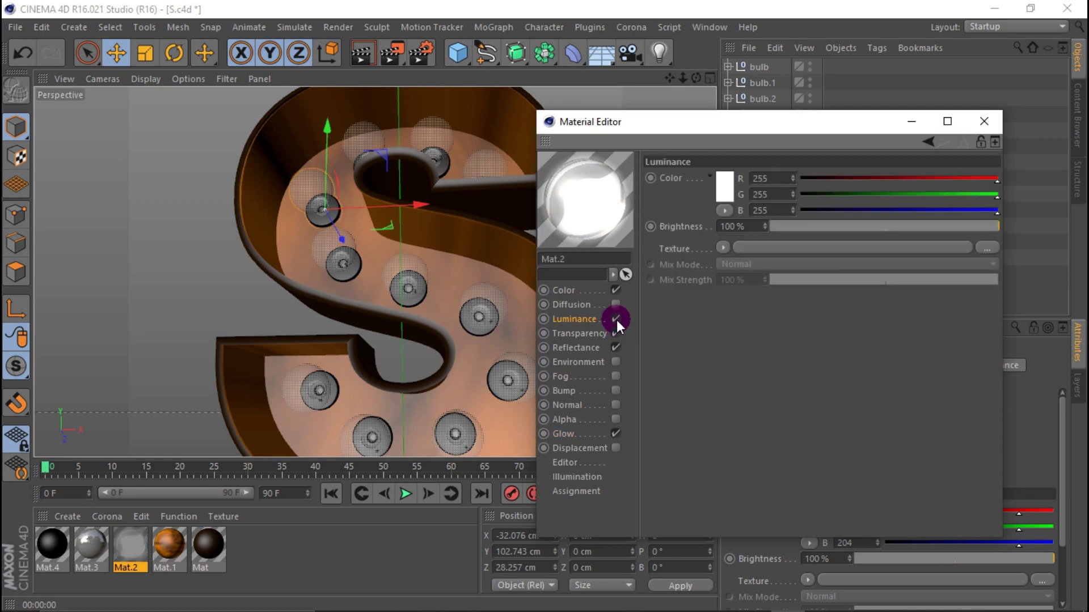
click(606, 292)
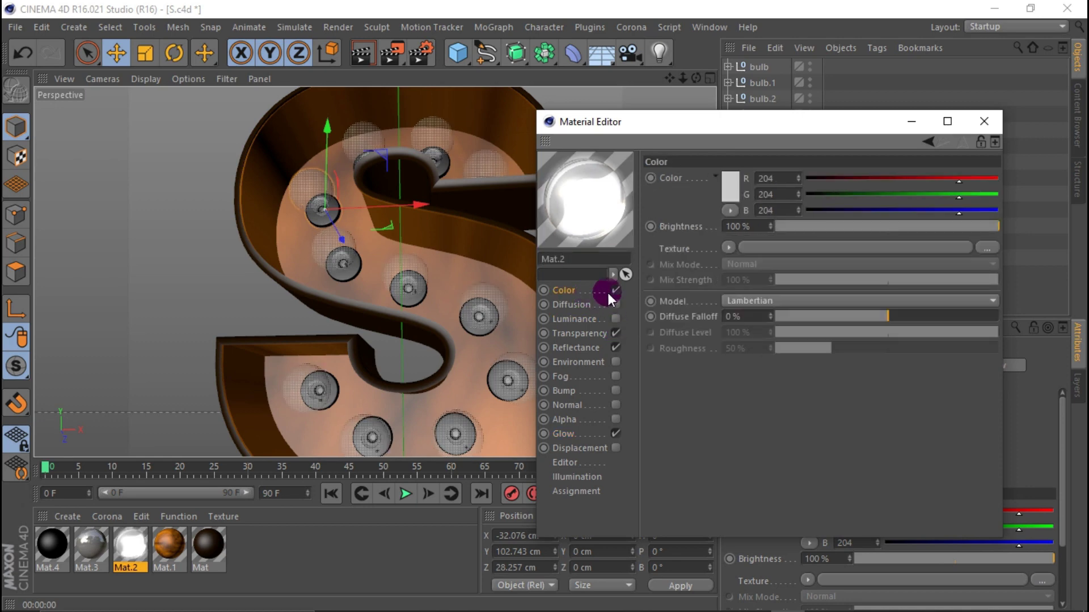
click(723, 248)
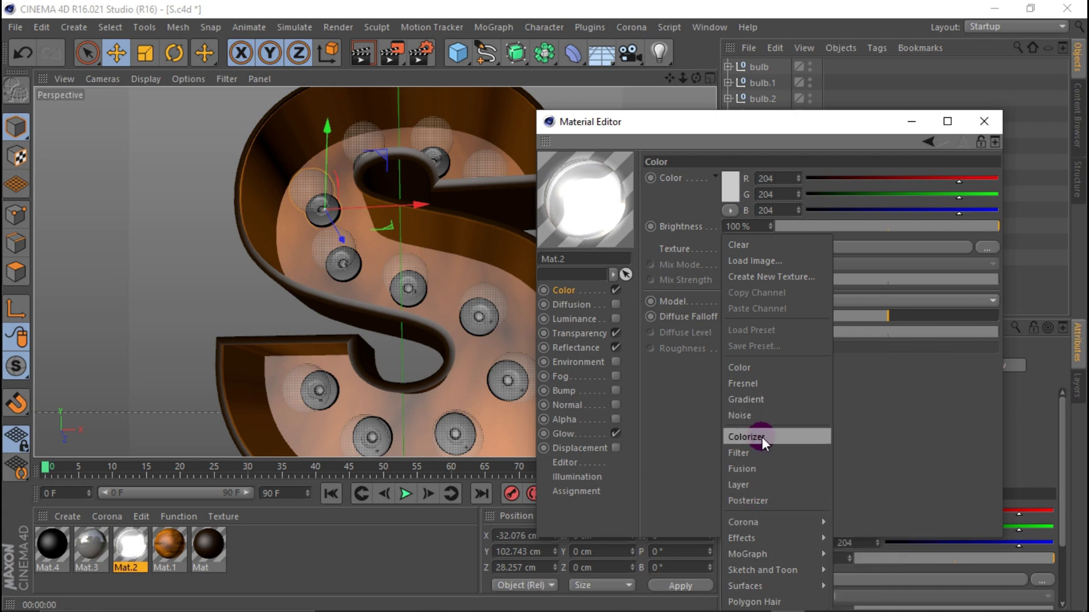
click(767, 383)
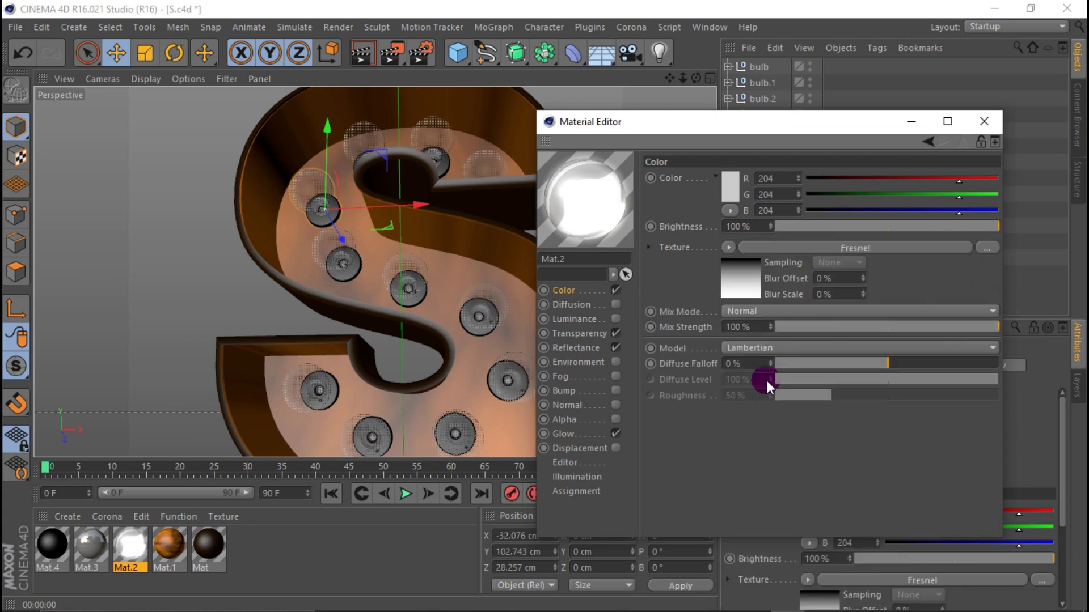
click(364, 53)
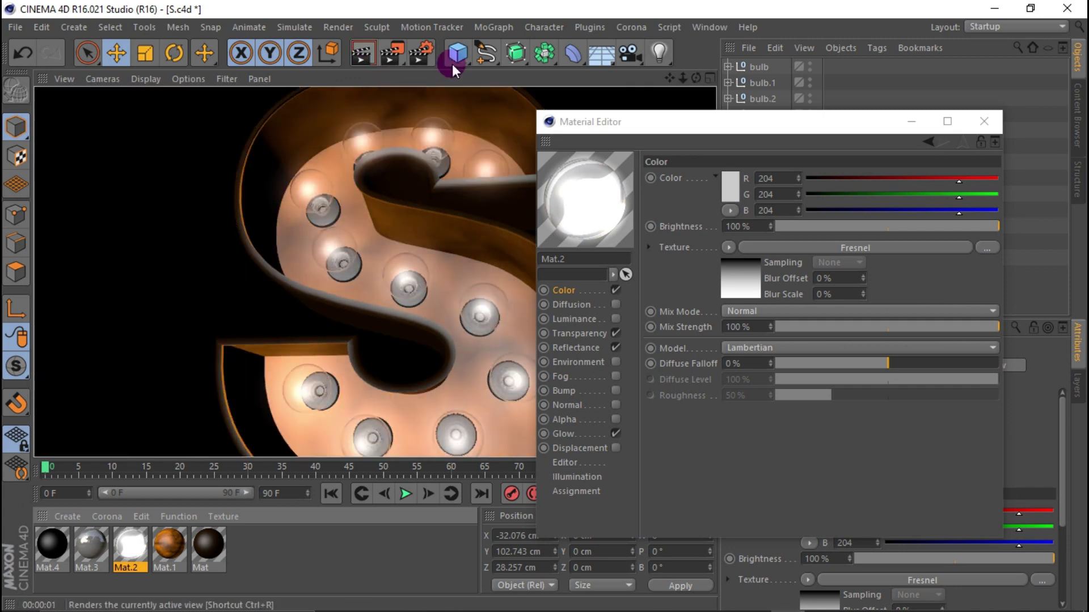
Set the Fresnel gradient's first knot to orange (255,161,0) and render the glass look.
click(726, 311)
click(740, 284)
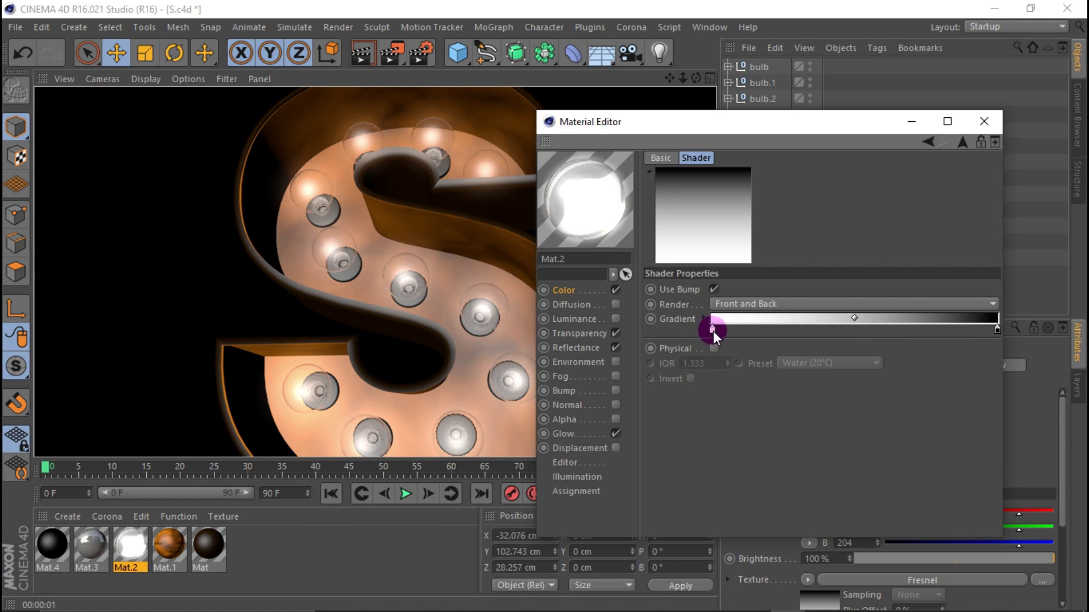
double_click(712, 331)
drag(705, 273, 693, 270)
click(721, 280)
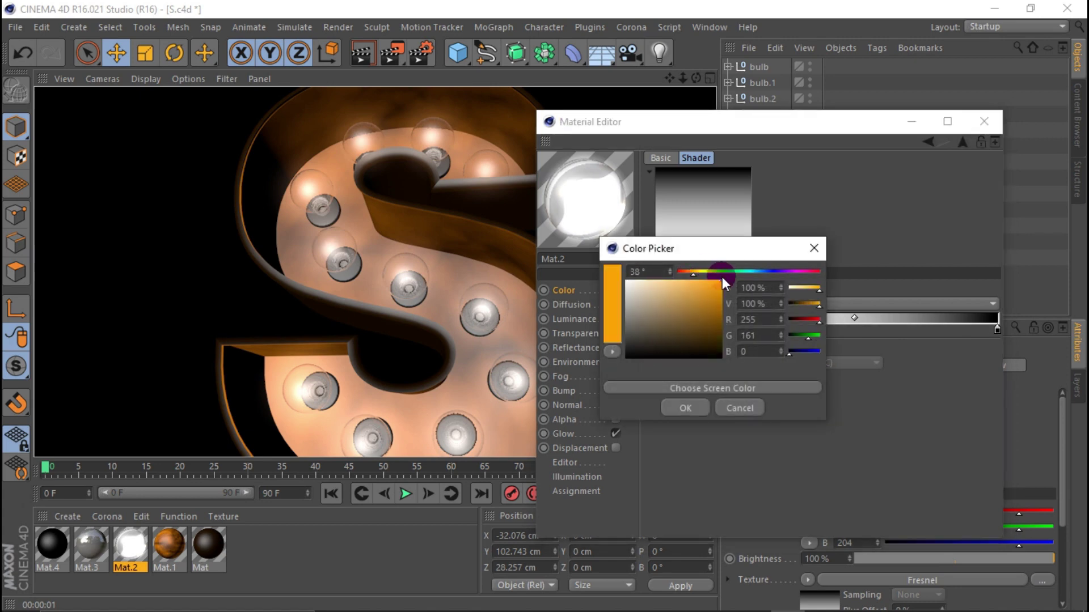
click(689, 407)
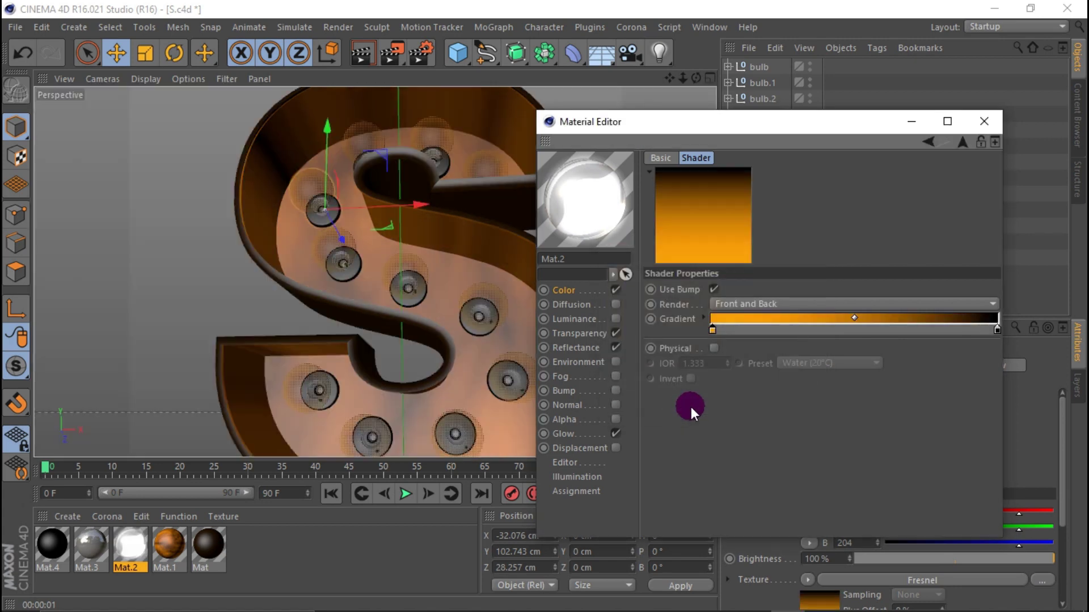
click(363, 52)
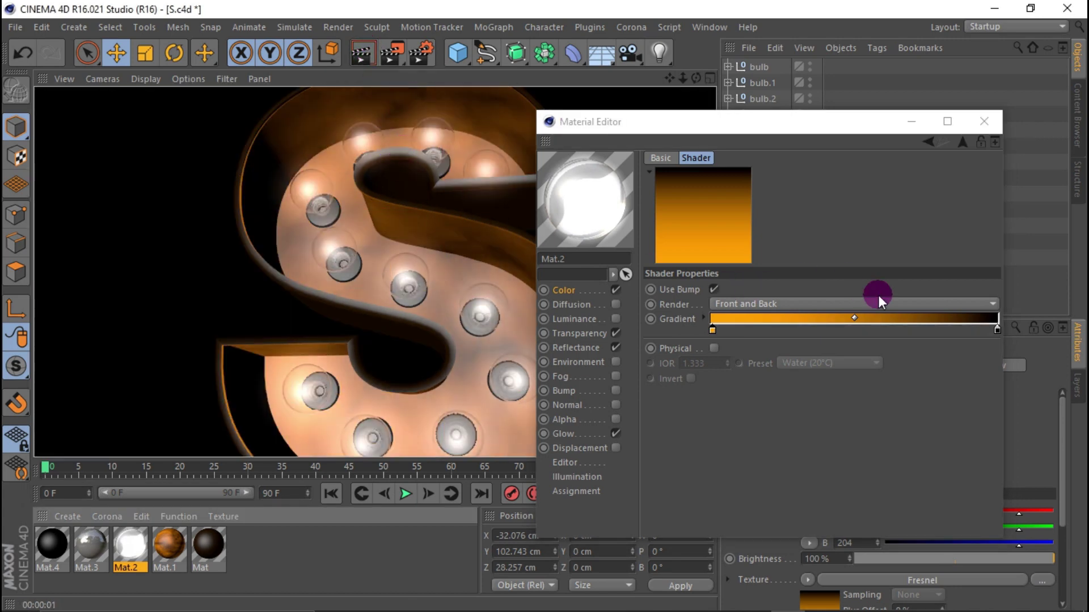
Set the gradient's other knot to white and render the preview.
double_click(996, 327)
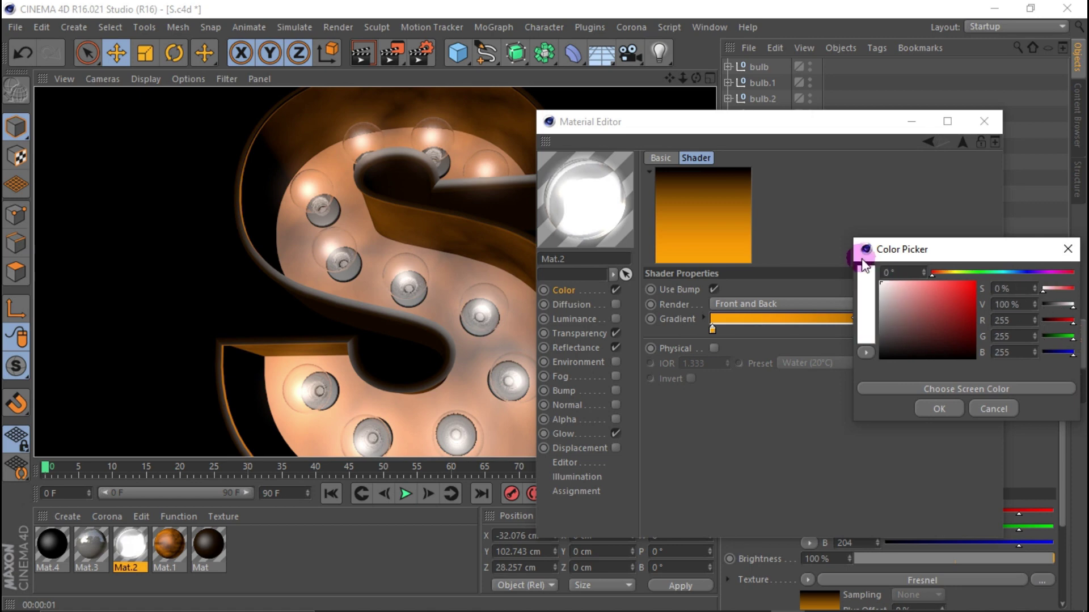
click(939, 409)
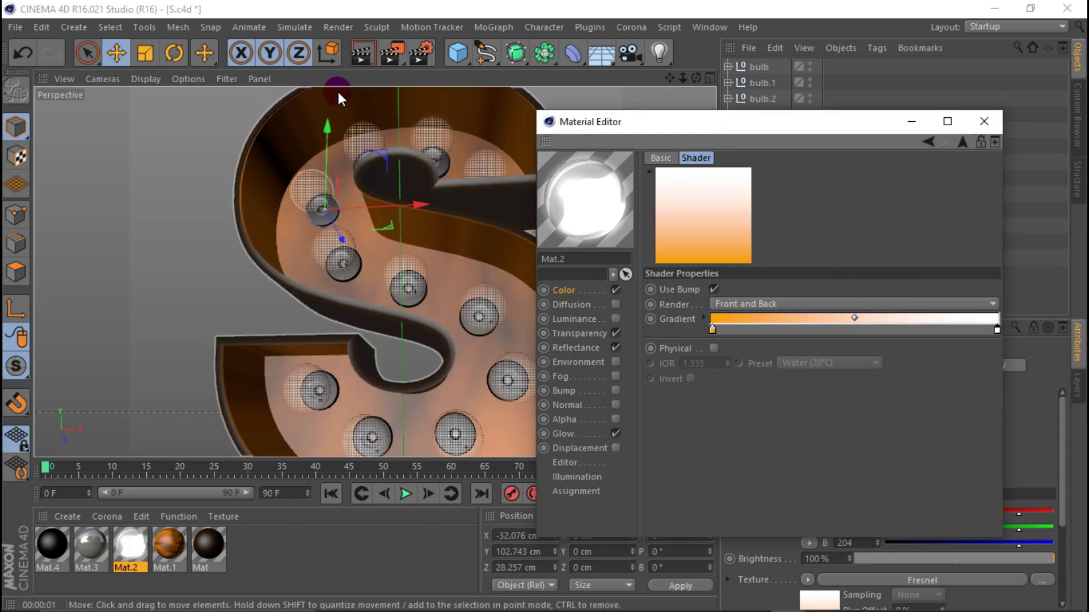
click(357, 56)
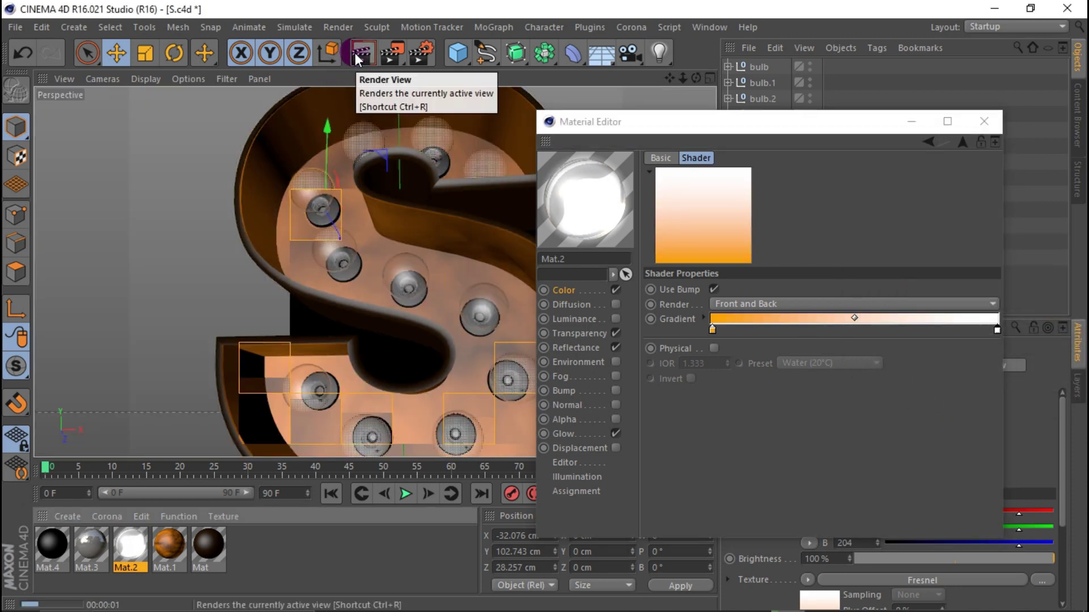
click(683, 316)
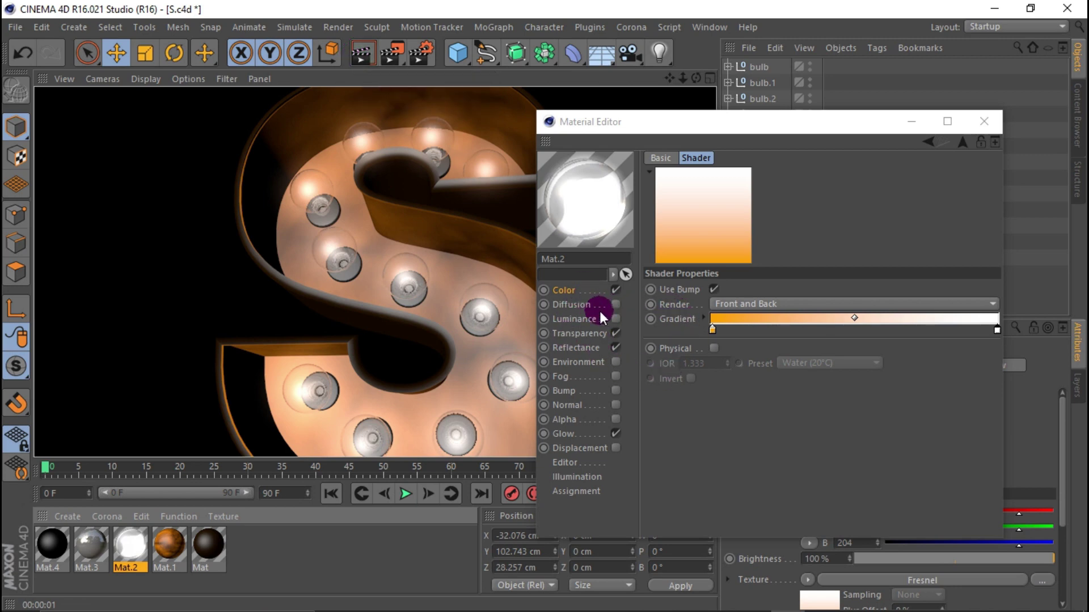
Tint Mat.2's transparency colour orange and render a preview of the glass.
click(606, 334)
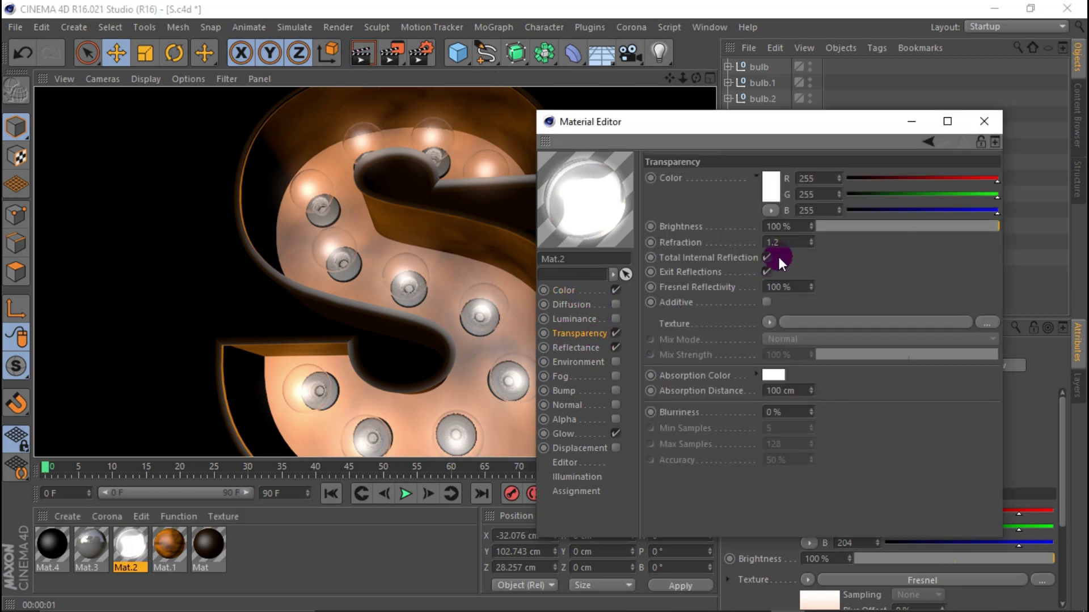
click(770, 184)
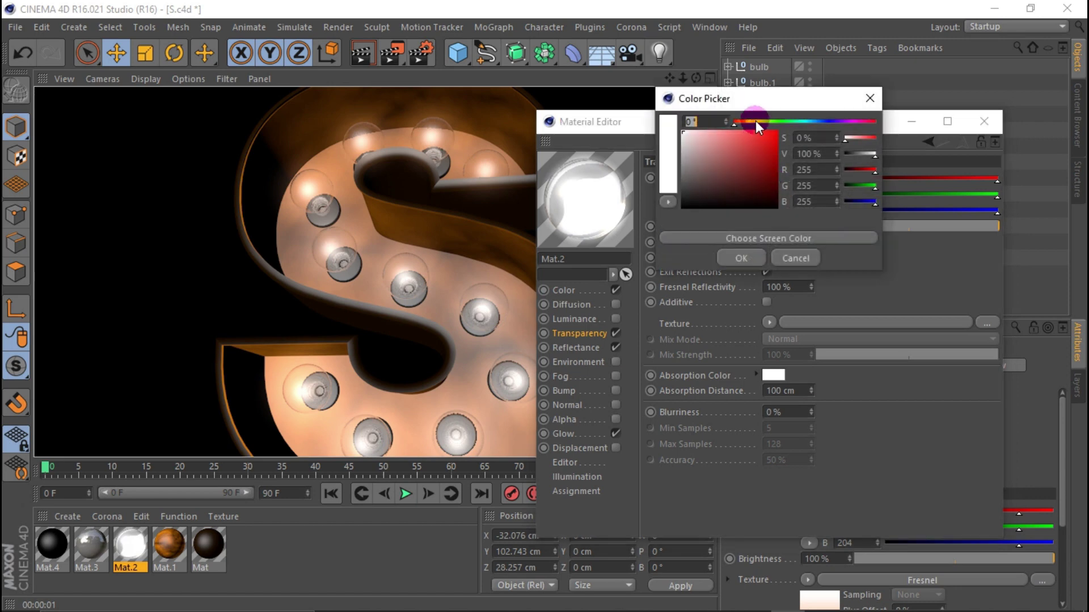
click(747, 122)
mouse_move(750, 137)
mouse_down()
mouse_move(763, 135)
mouse_move(750, 120)
mouse_up()
click(741, 259)
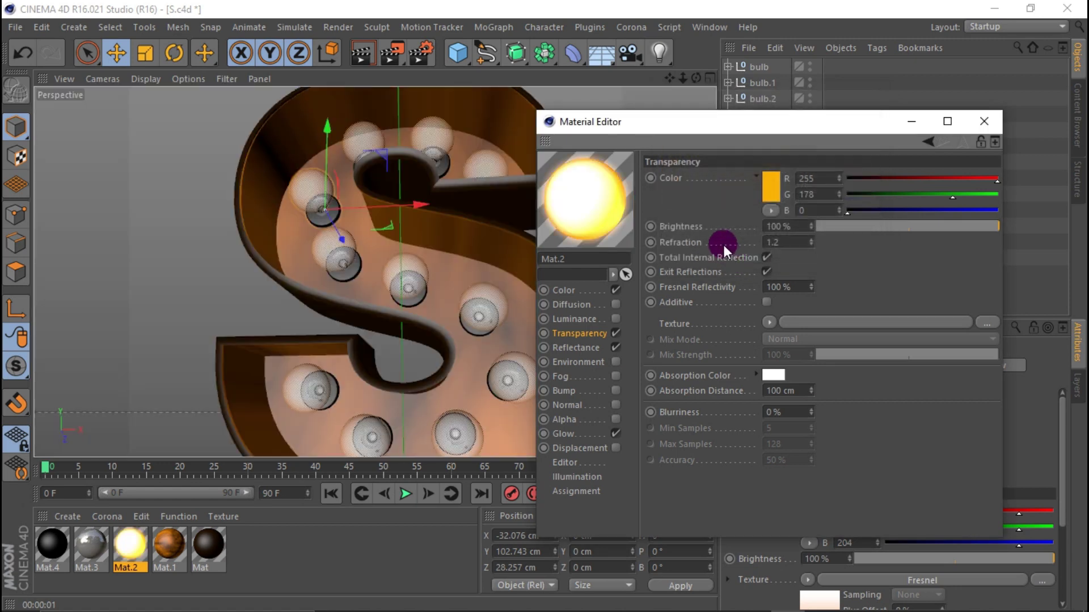
click(362, 52)
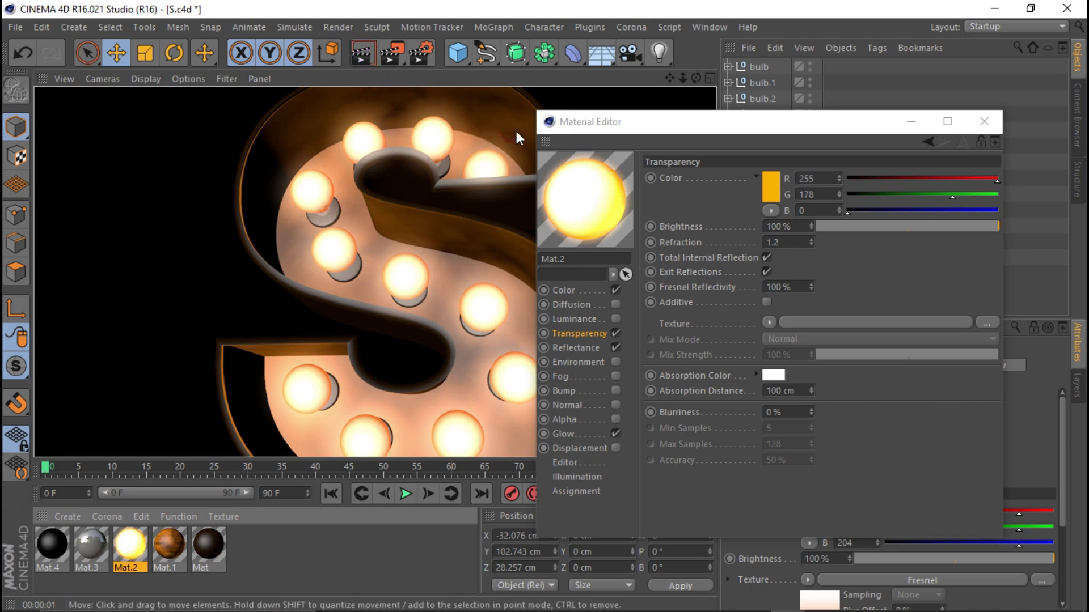
Keep transparency brightness at 100%, switch to pale warm 255,228,166, and re-render.
click(932, 228)
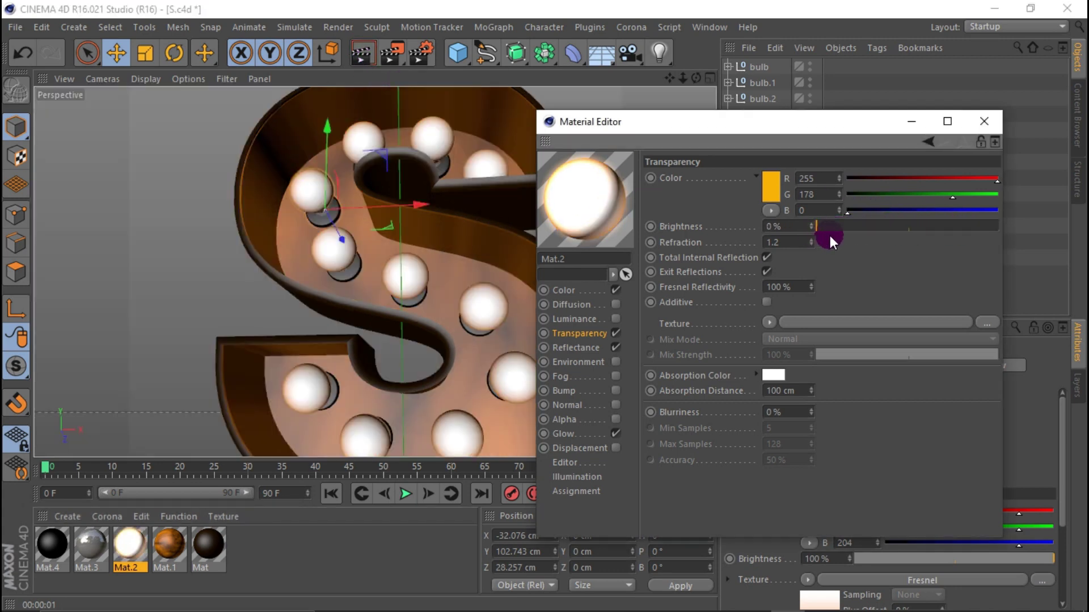
drag(855, 225, 998, 226)
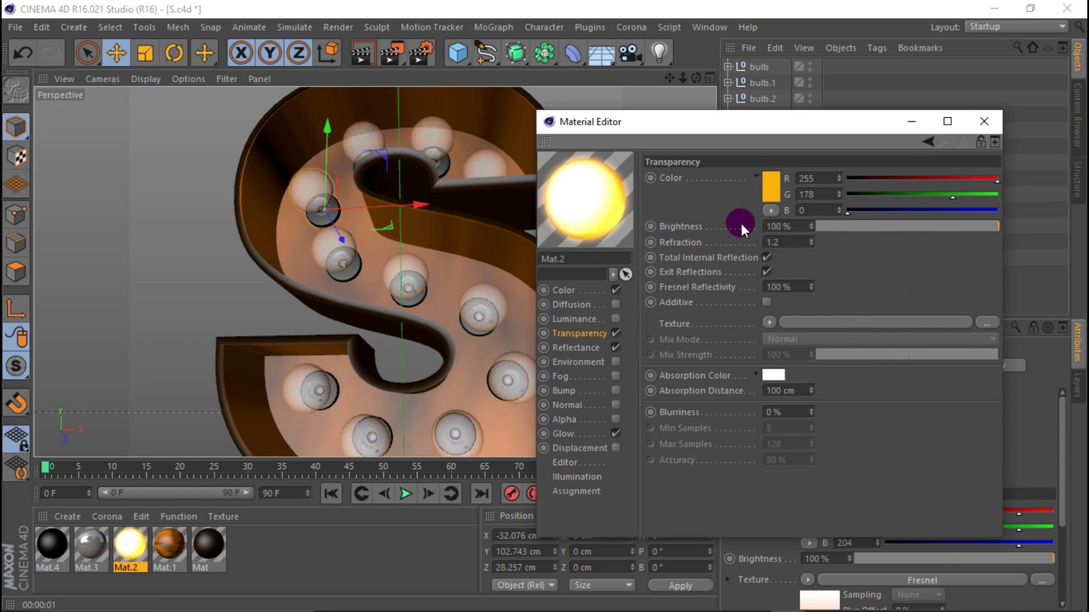
click(772, 185)
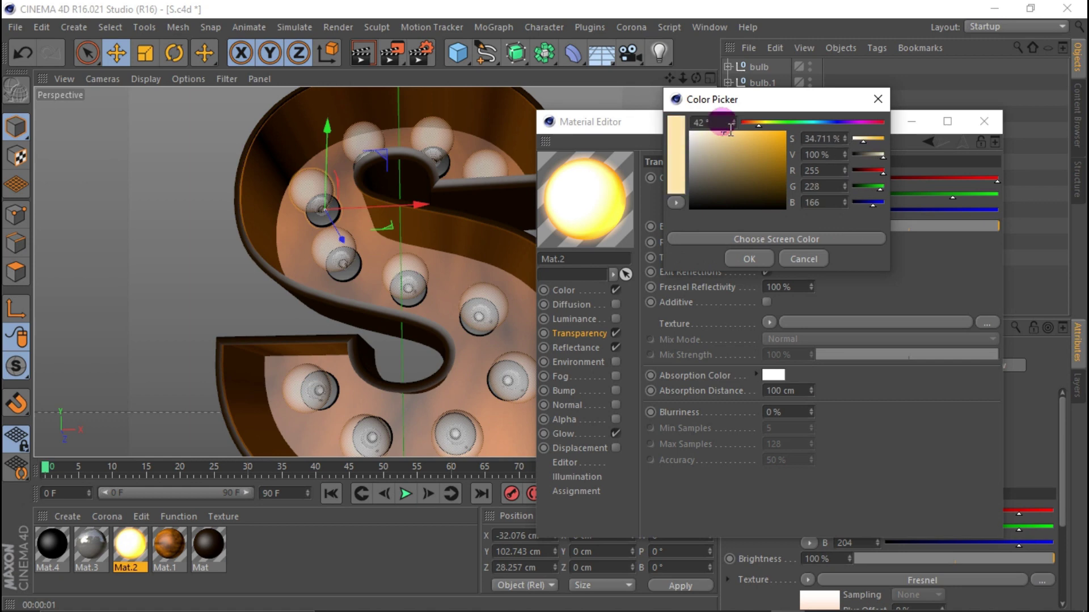
click(746, 257)
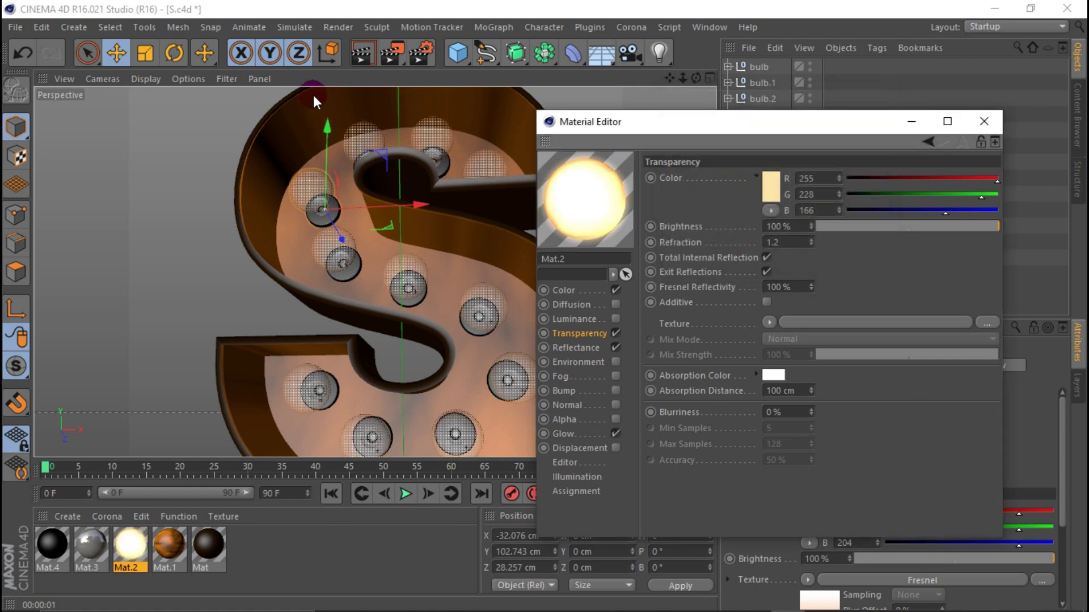
click(360, 57)
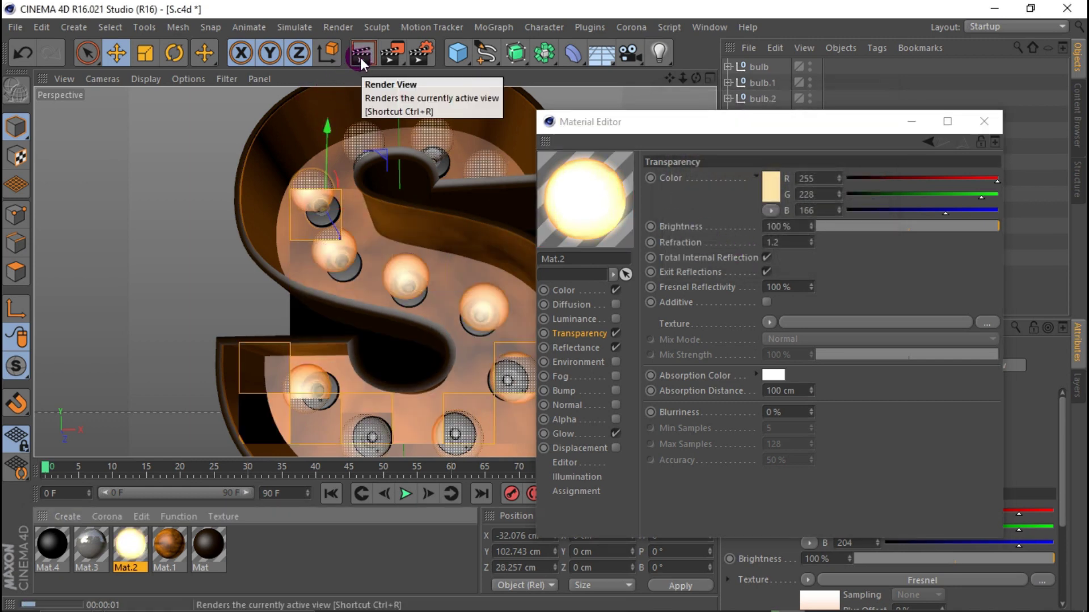
Render Mat.2 without its Color channel, then re-enable Color at 100% brightness.
click(616, 288)
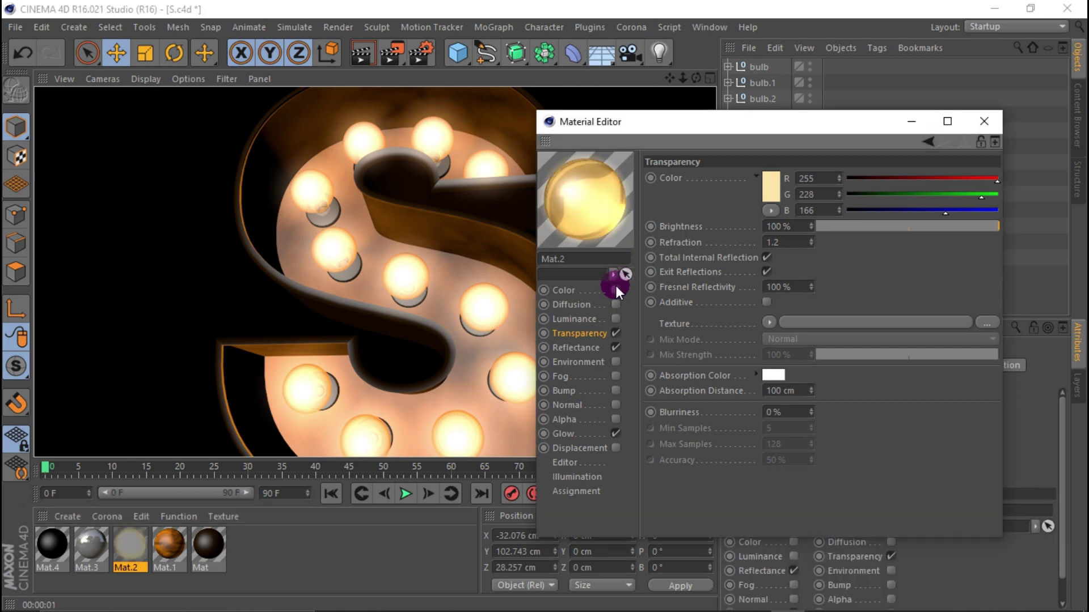
click(366, 56)
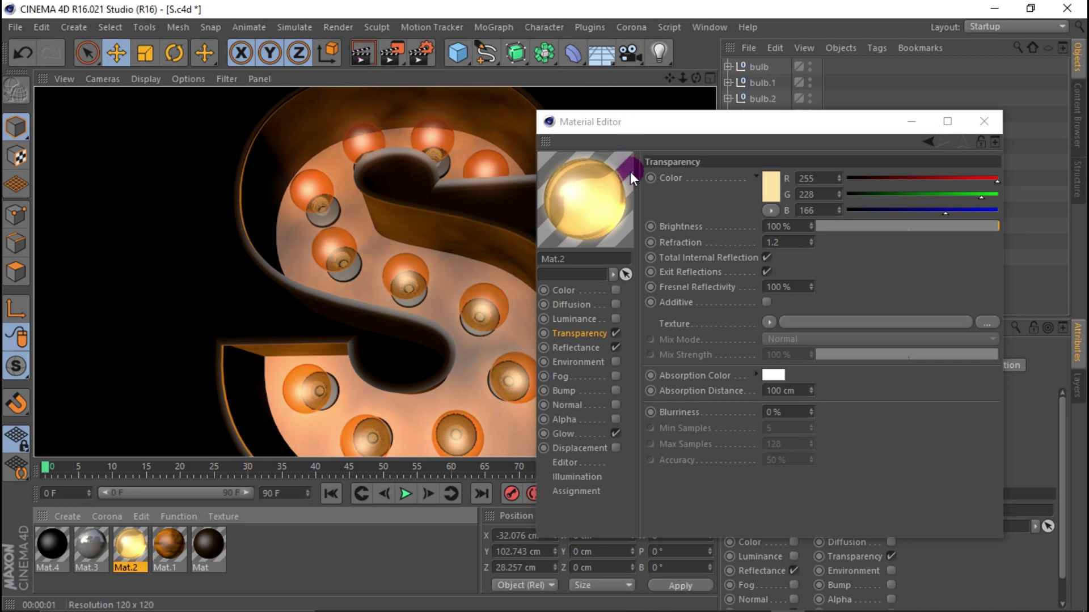
click(645, 263)
click(616, 288)
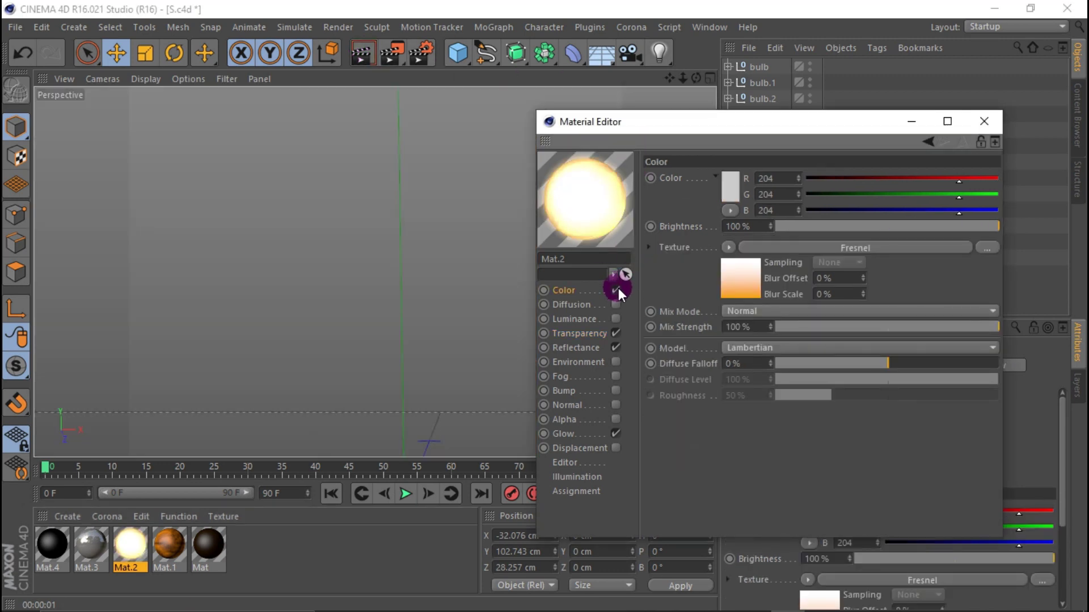
mouse_move(917, 225)
mouse_down()
mouse_move(865, 227)
mouse_move(988, 225)
mouse_up()
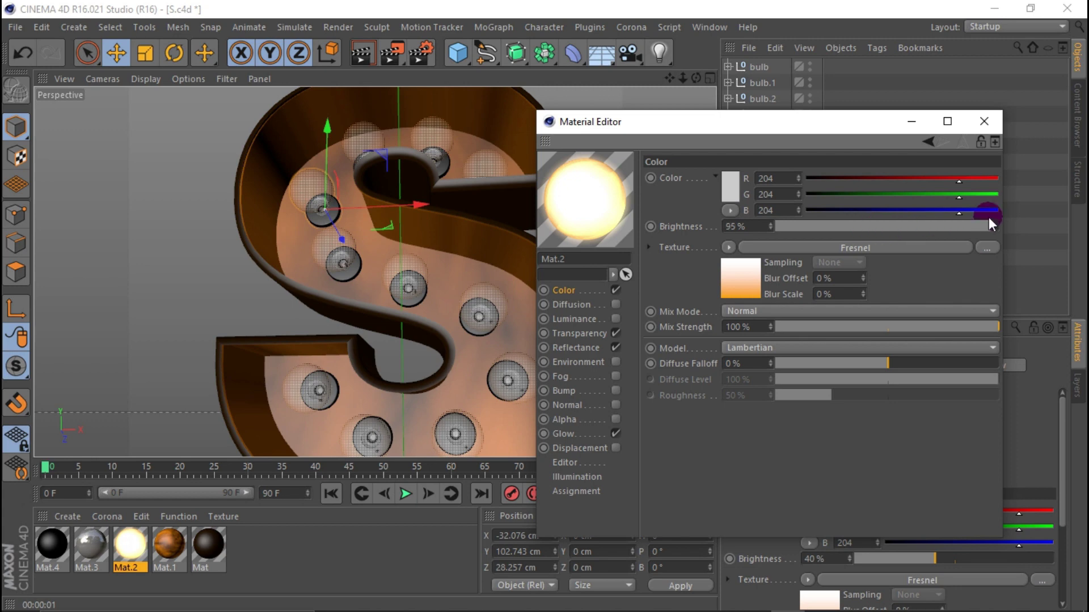
click(676, 310)
Tick Additive in Mat.2's transparency and render to preview the white-hot bulbs.
click(574, 335)
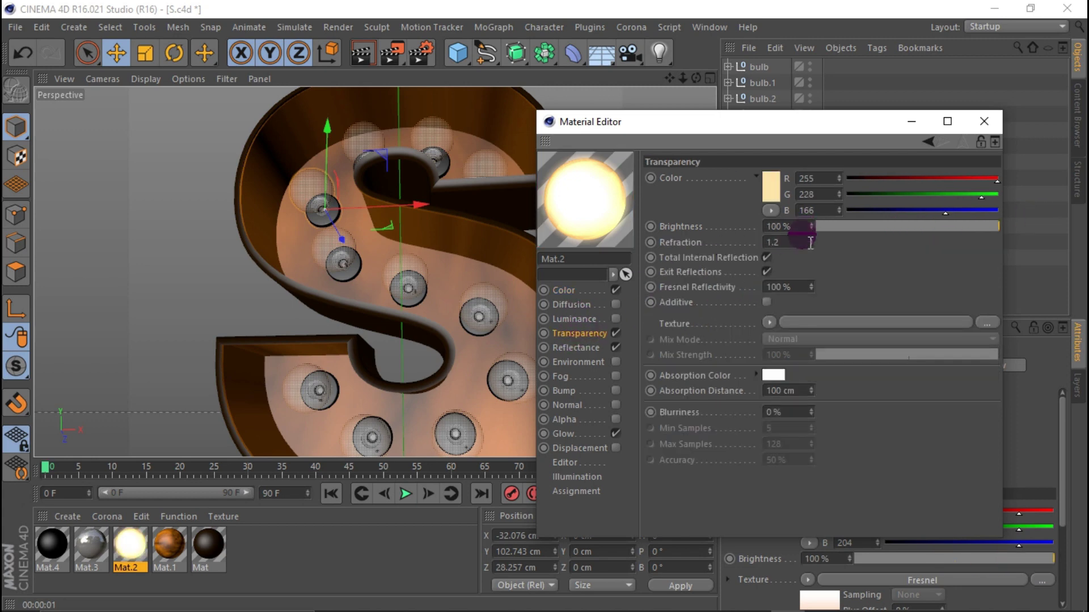
drag(794, 250, 705, 242)
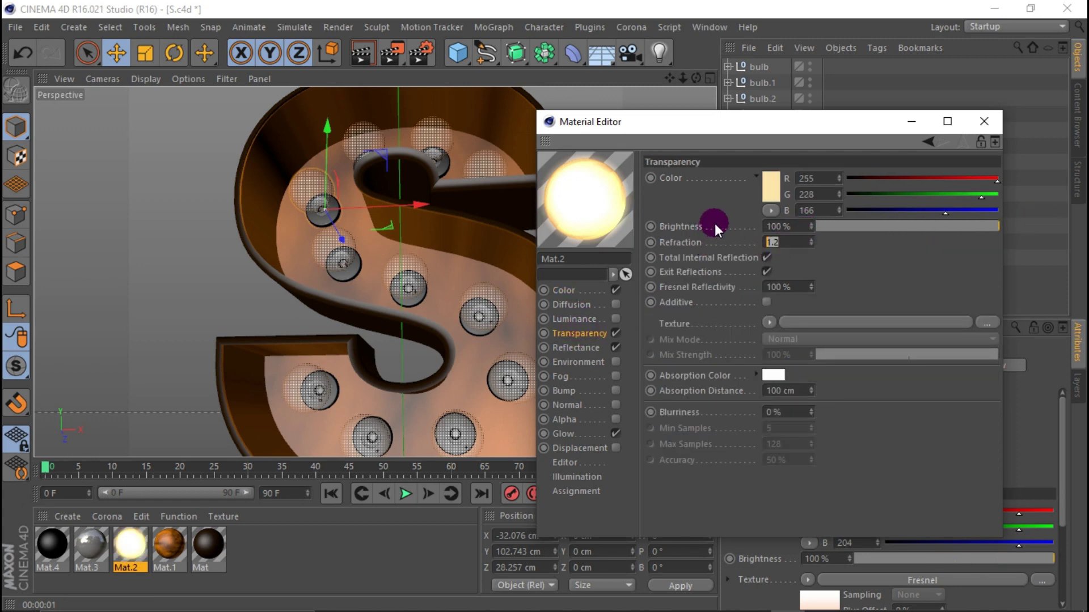
click(764, 303)
click(366, 53)
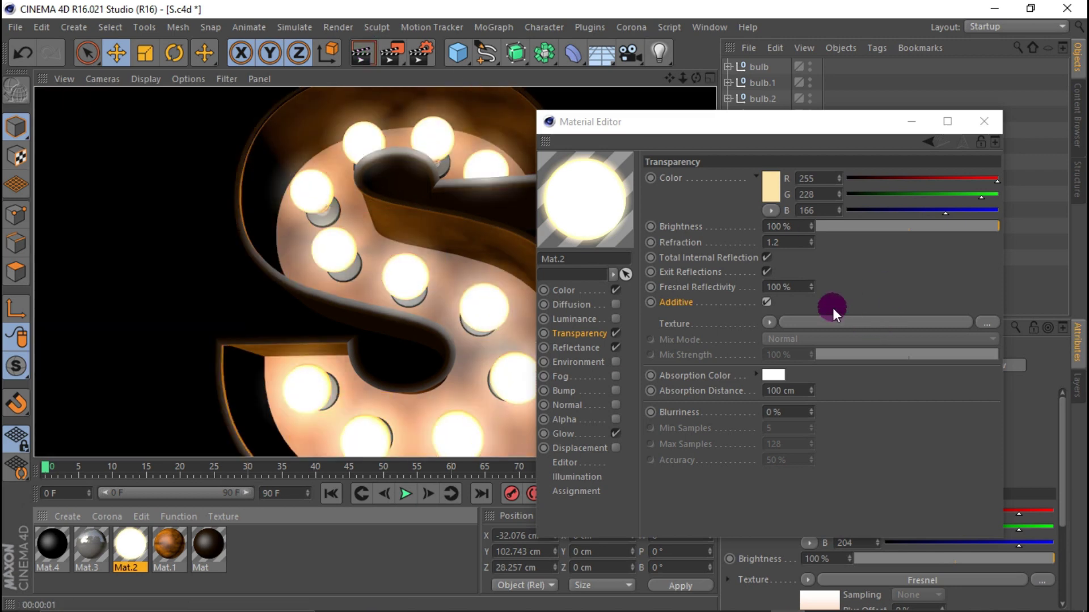
click(348, 270)
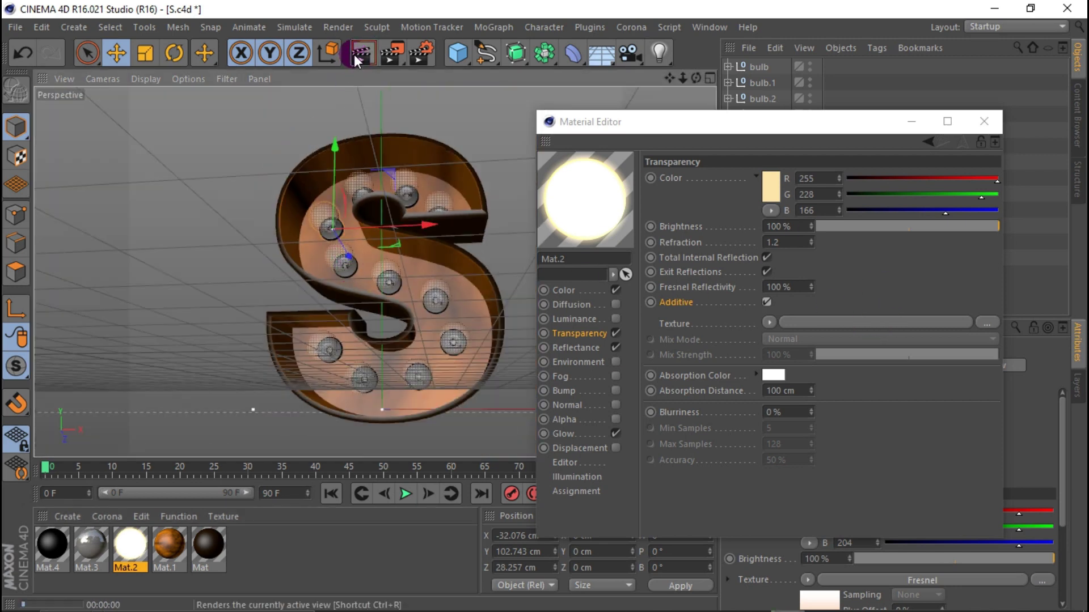
Try a yellow absorption colour on Mat.2, then undo to white absorption with Additive off.
click(354, 54)
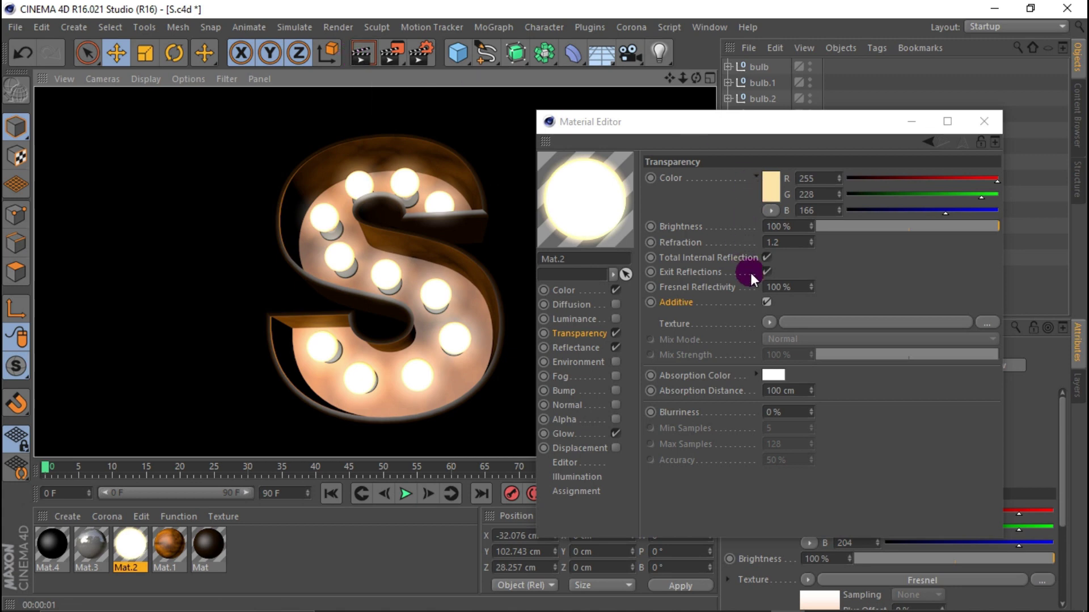
click(779, 371)
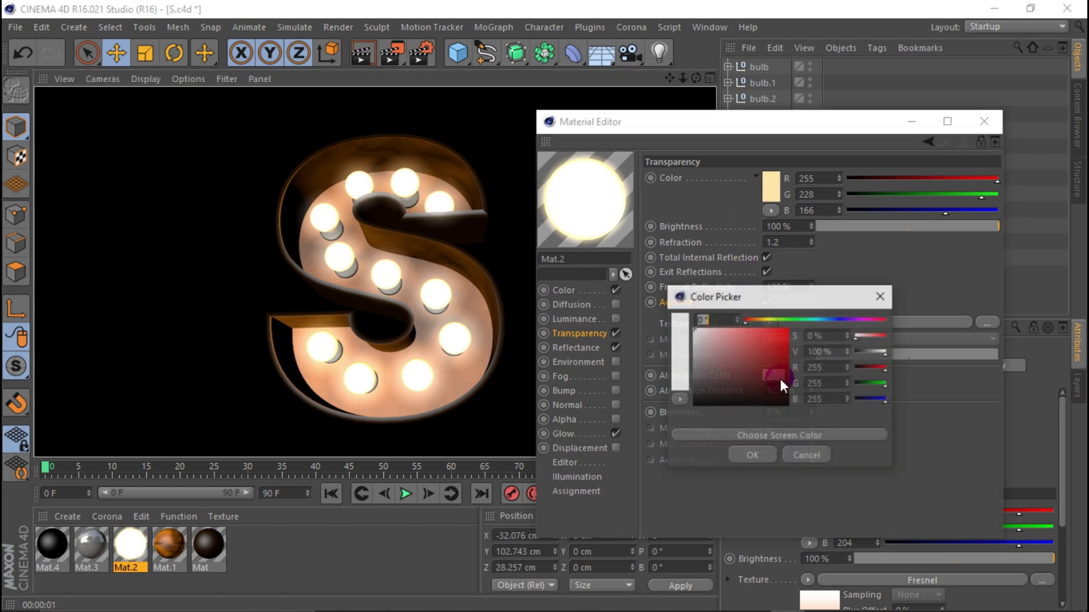
click(764, 319)
click(753, 453)
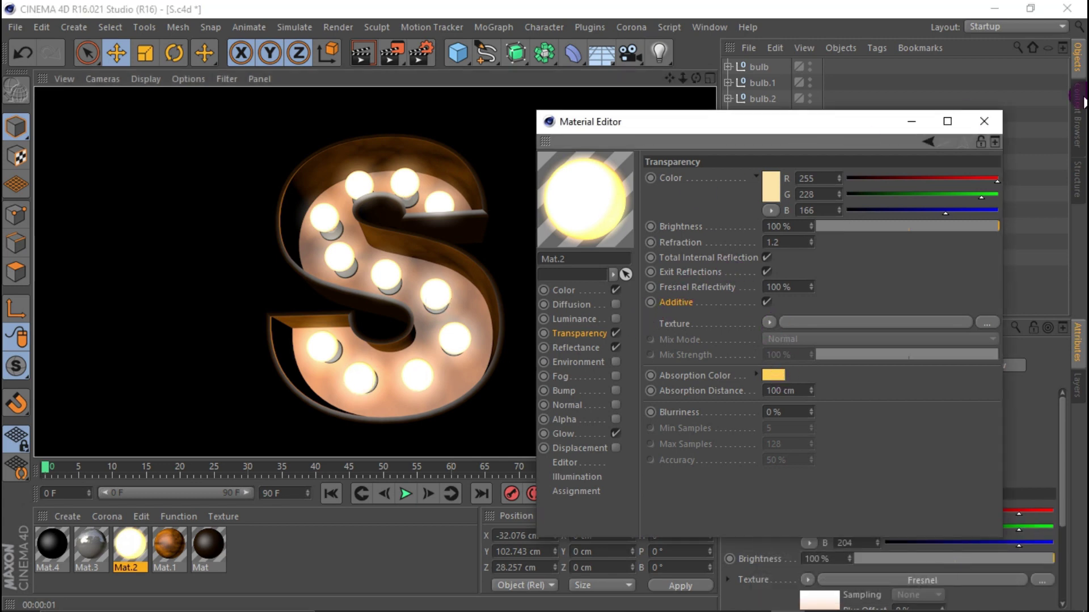
click(27, 47)
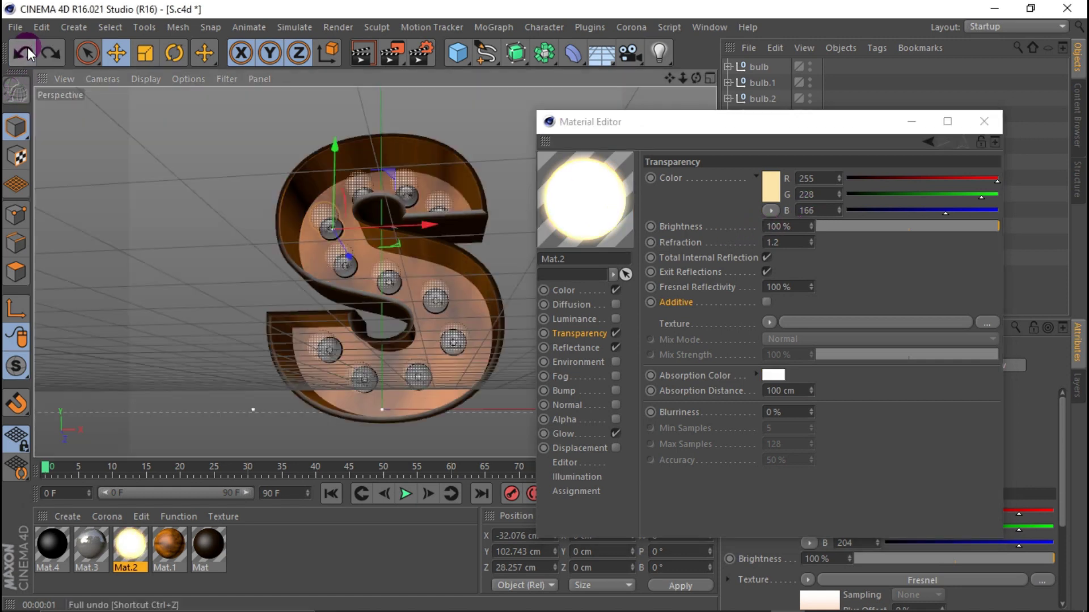
Render with Mat.2's Color off, then undo twice to restore white transparency and re-render.
click(615, 290)
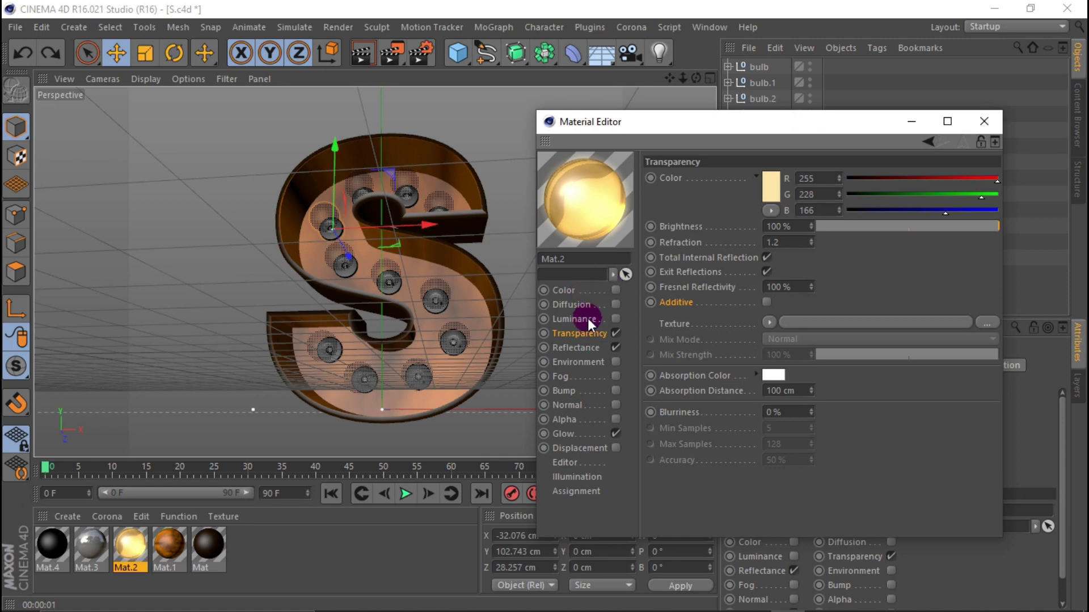
click(358, 55)
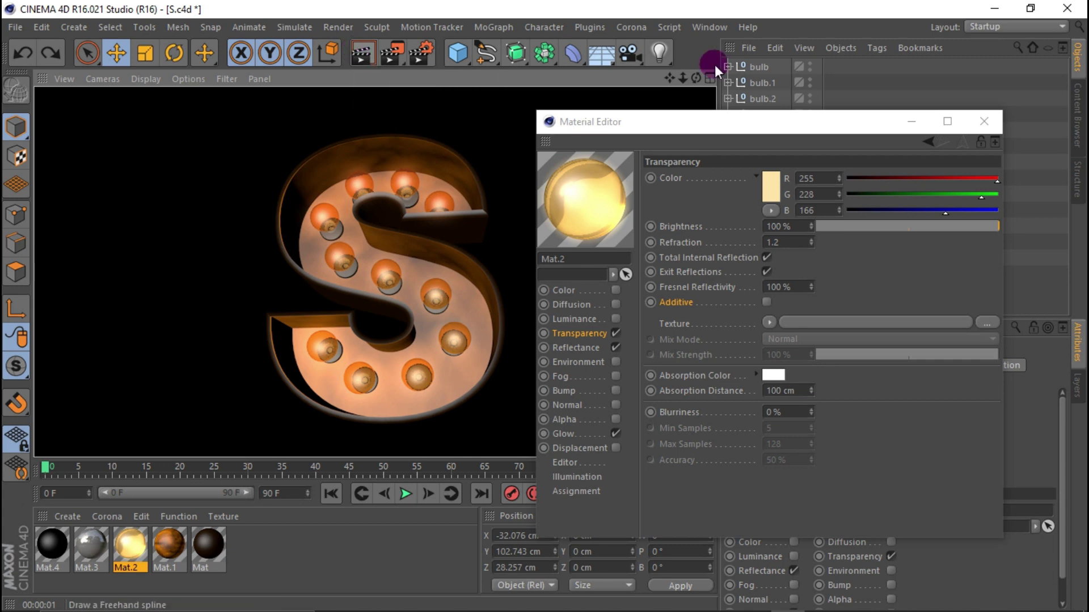
click(22, 46)
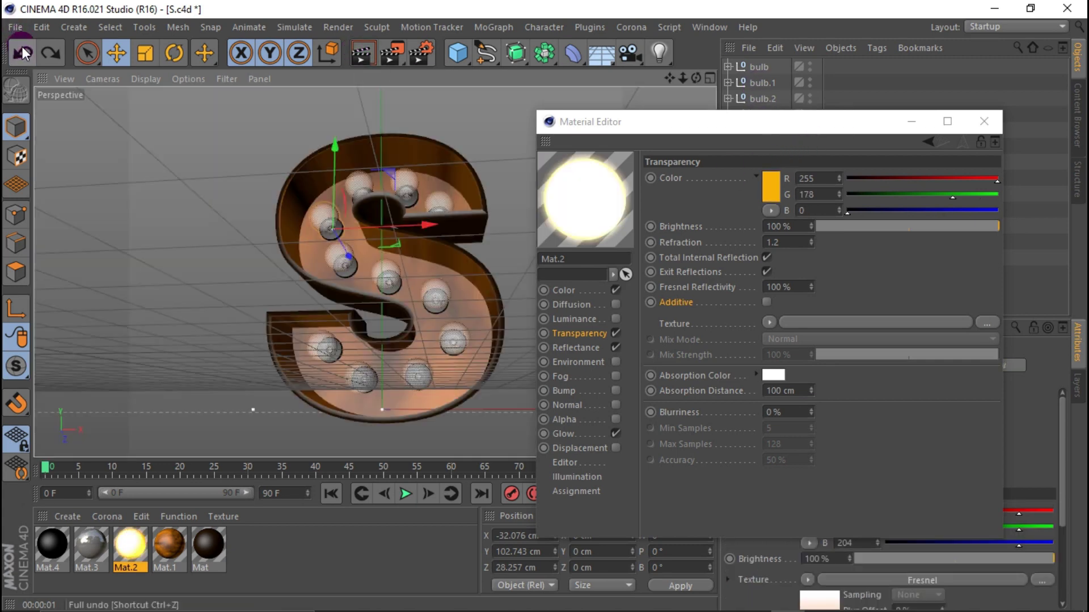
click(22, 47)
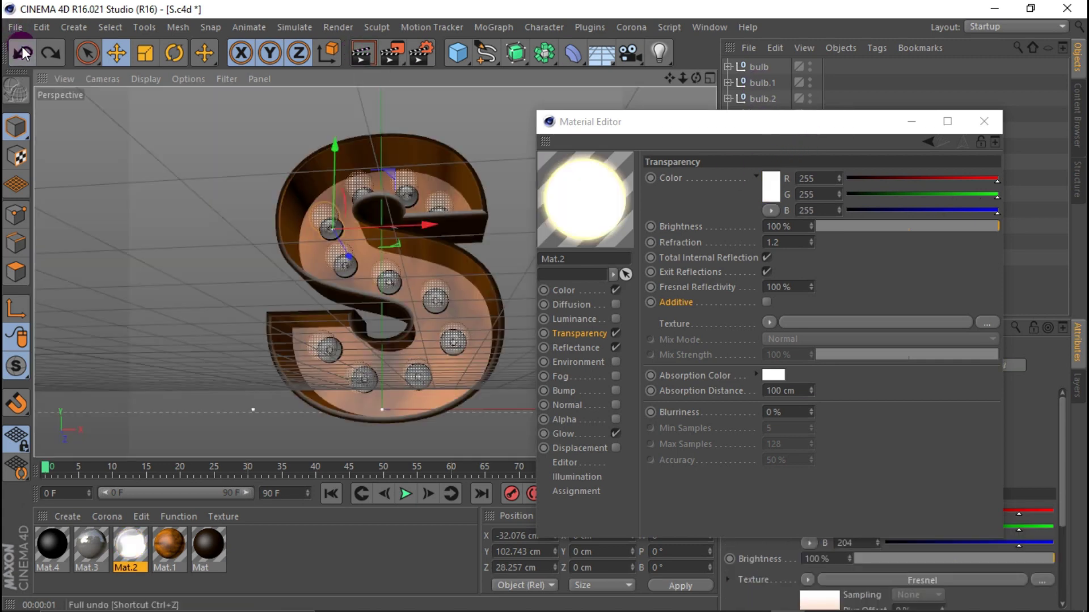
click(358, 53)
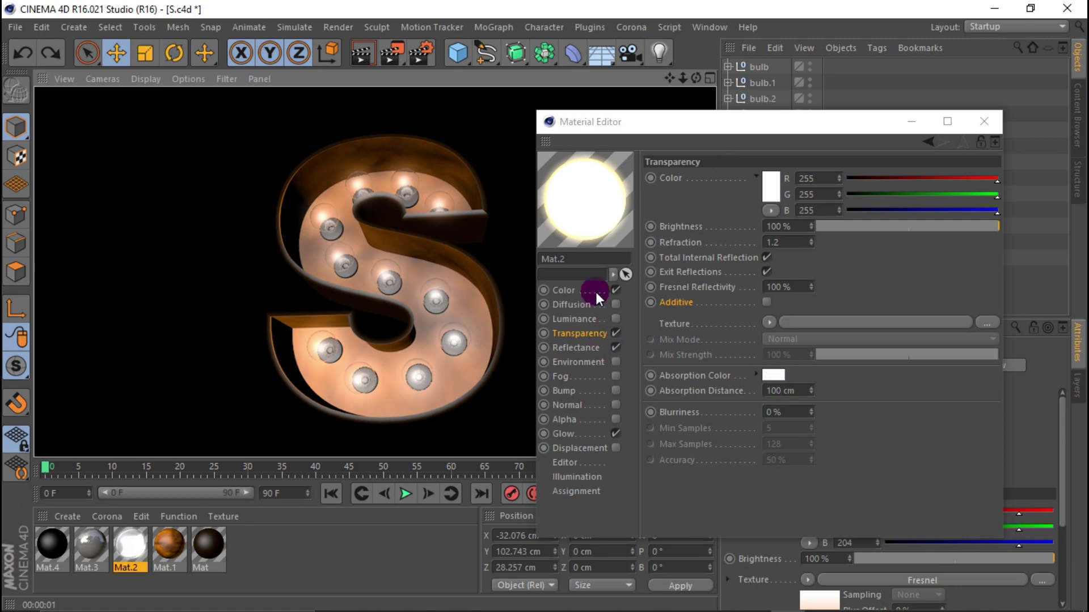
Check Mat.2's colour gradient, then add a Reflection (Legacy) layer in Reflectance.
click(567, 290)
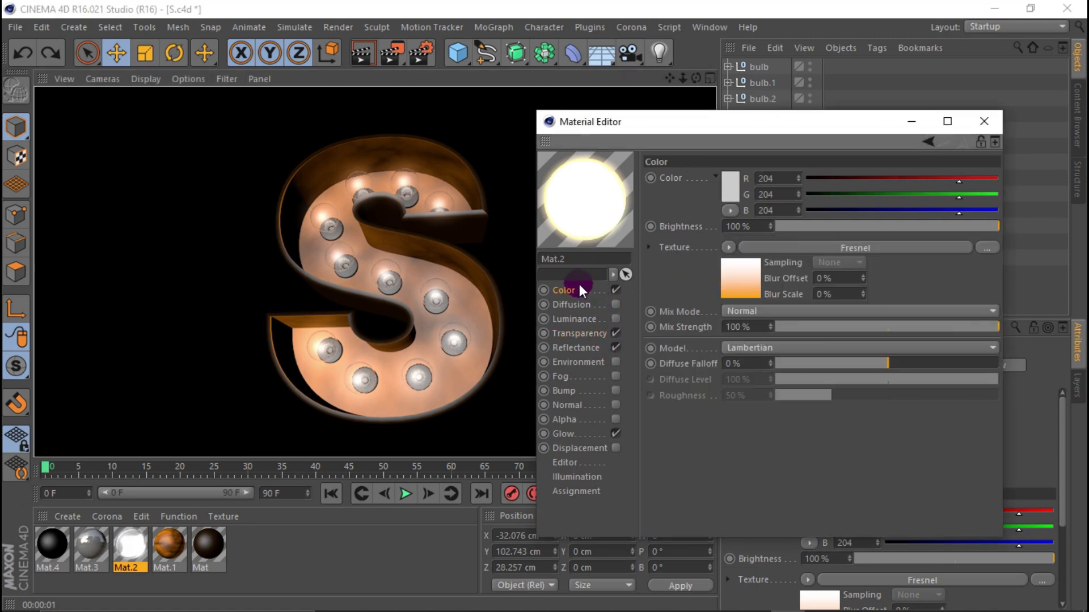
click(746, 283)
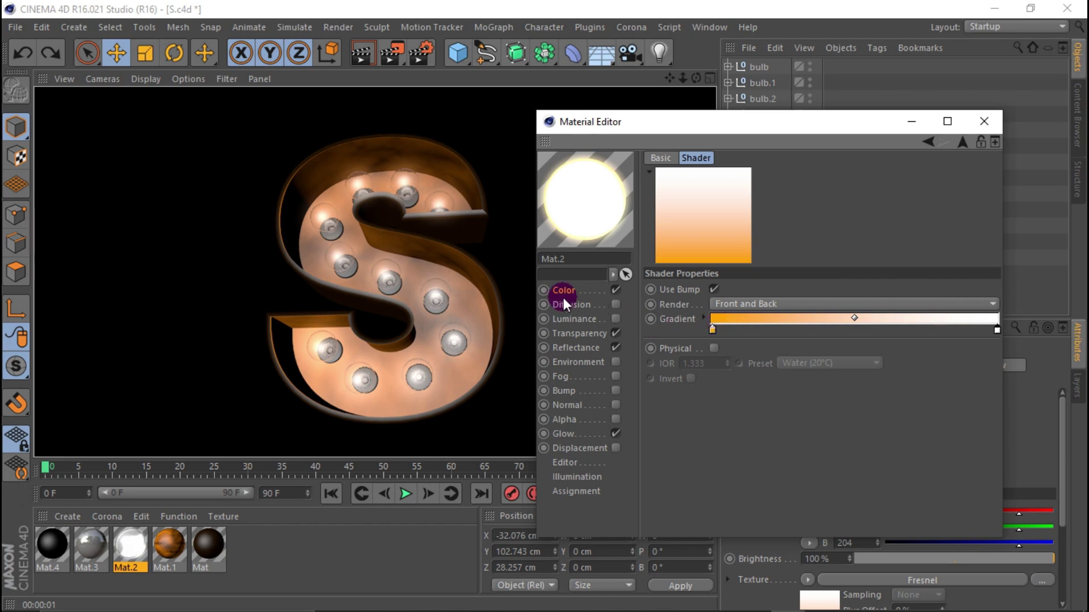
click(584, 285)
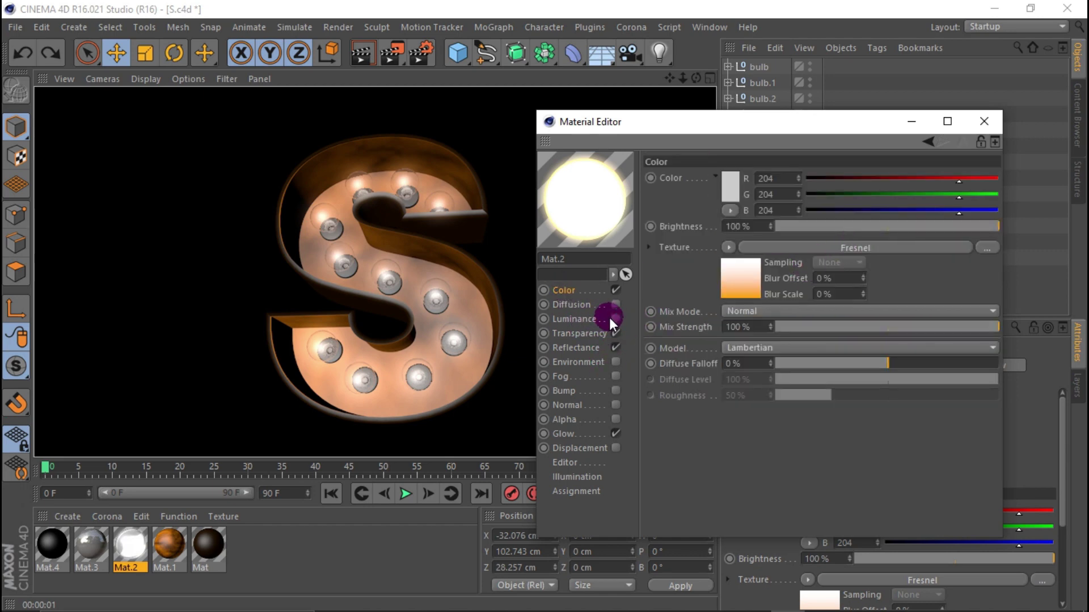
click(589, 347)
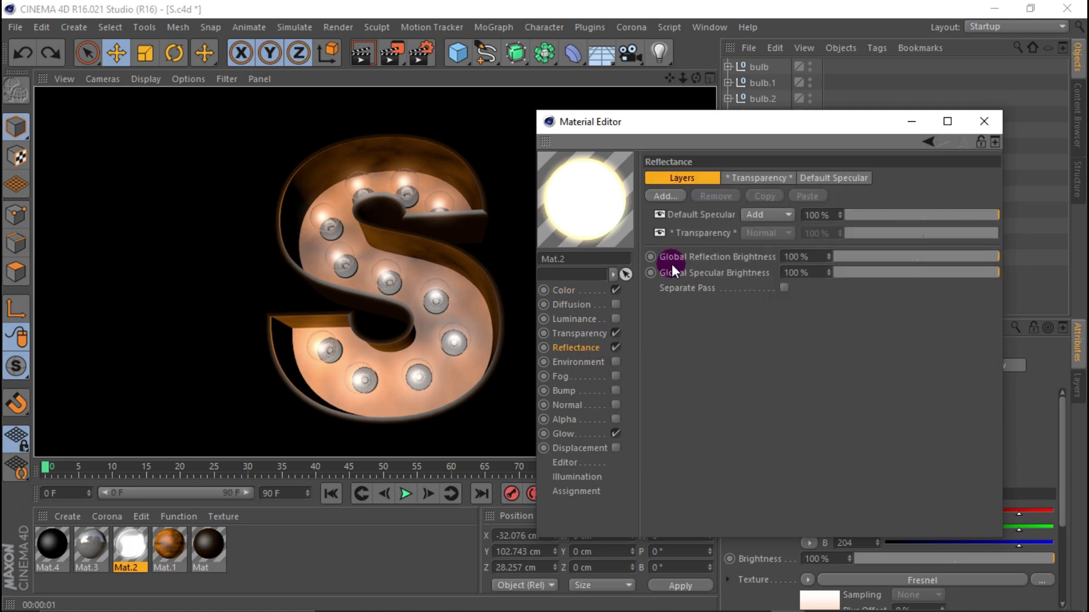
click(665, 195)
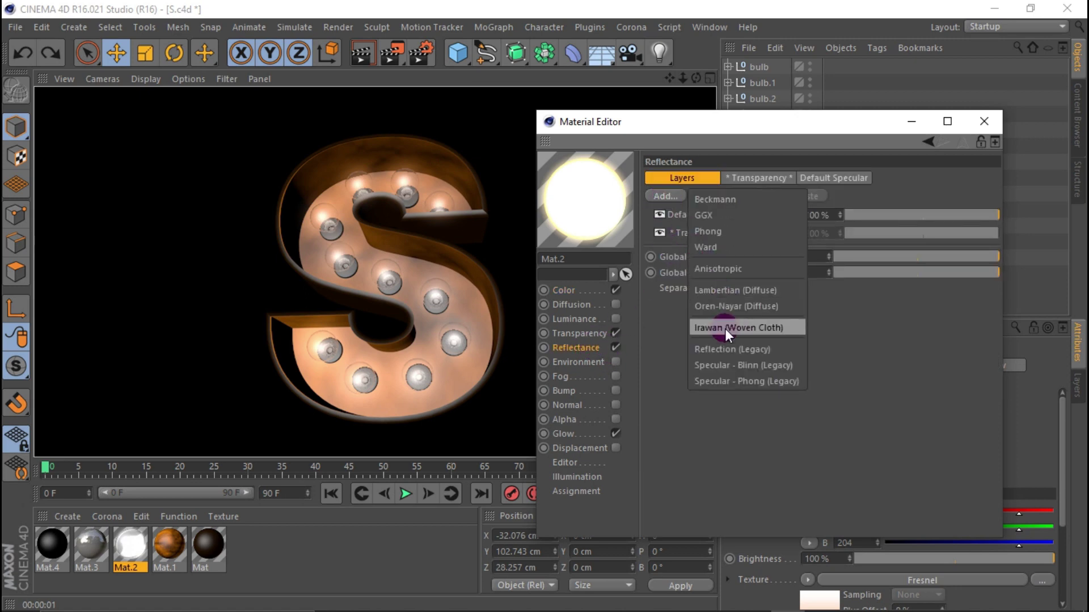
click(724, 347)
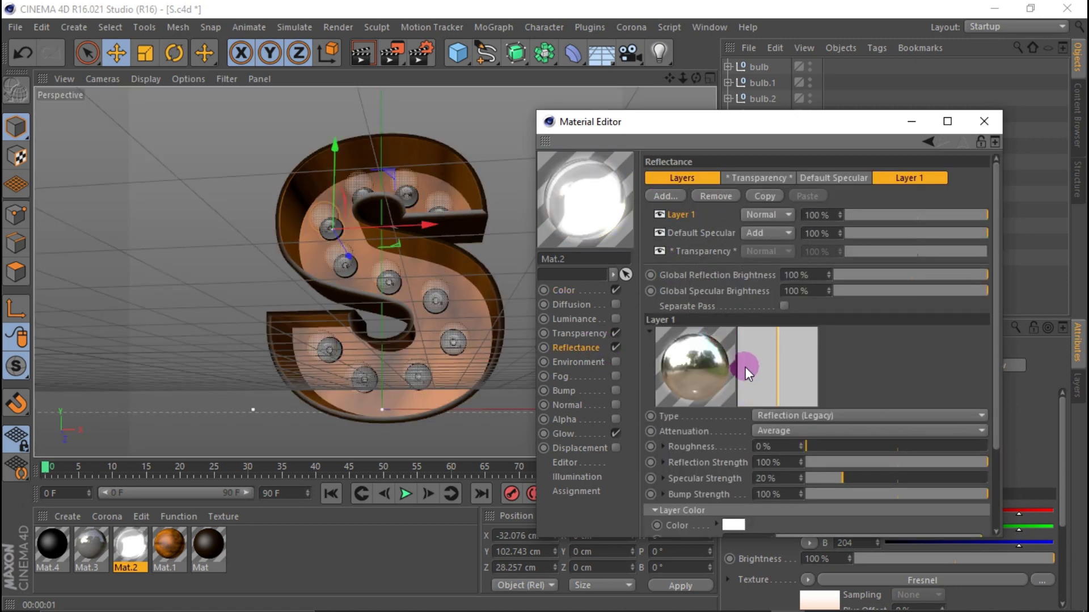
Set reflection strength to 50% with Additive attenuation, render, and close the editor.
text(50)
click(942, 394)
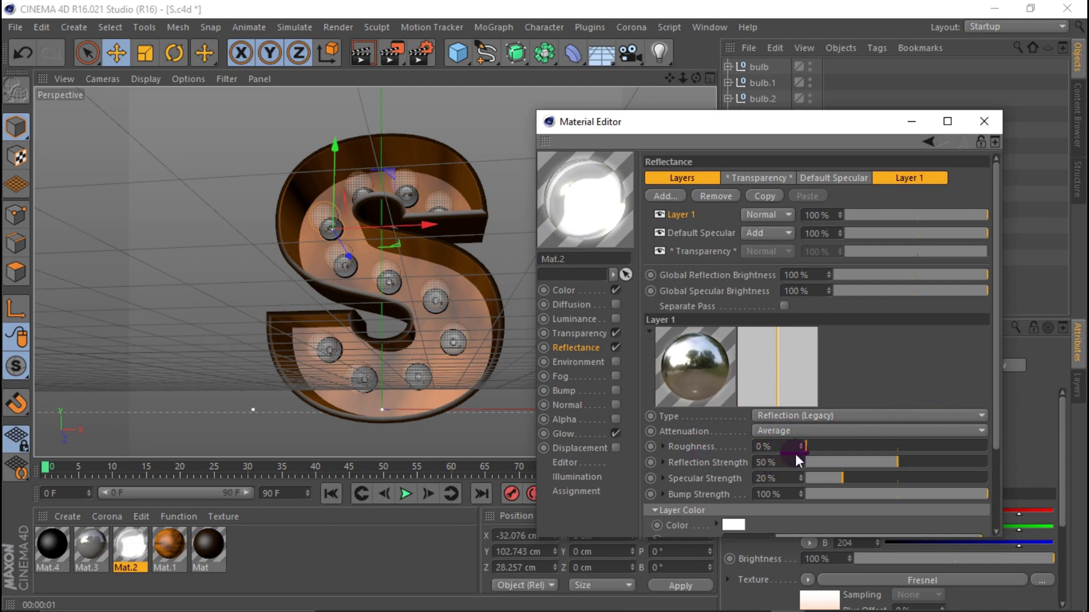
click(781, 432)
click(785, 478)
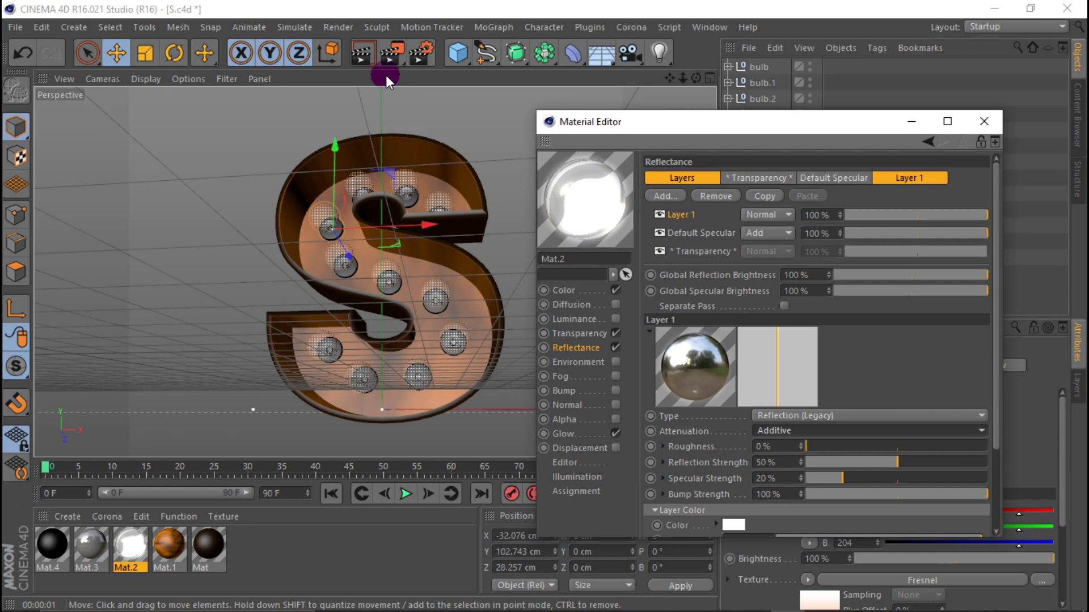
click(367, 53)
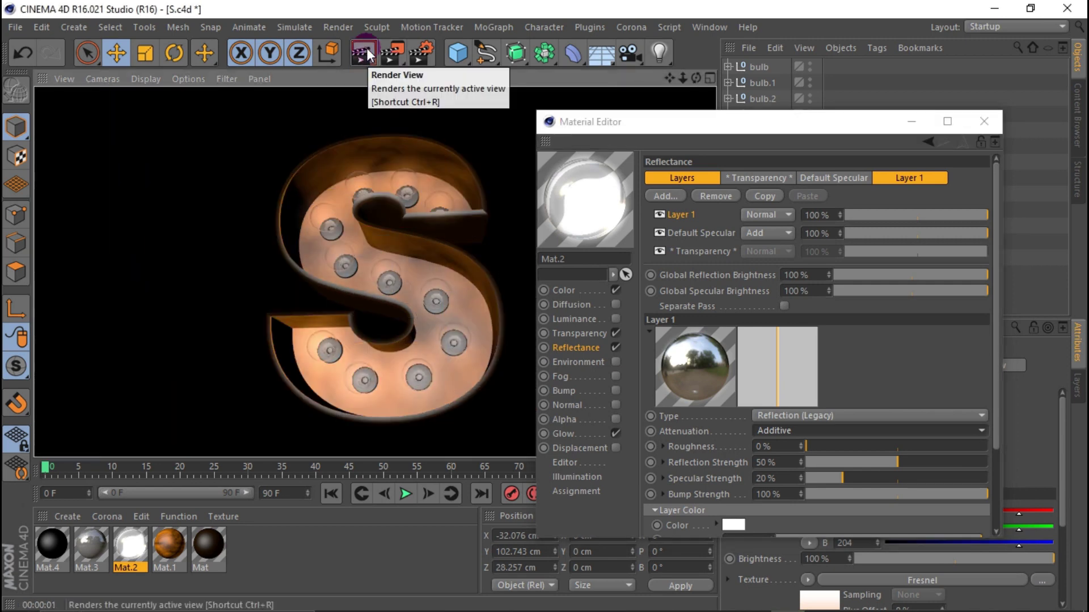
click(954, 146)
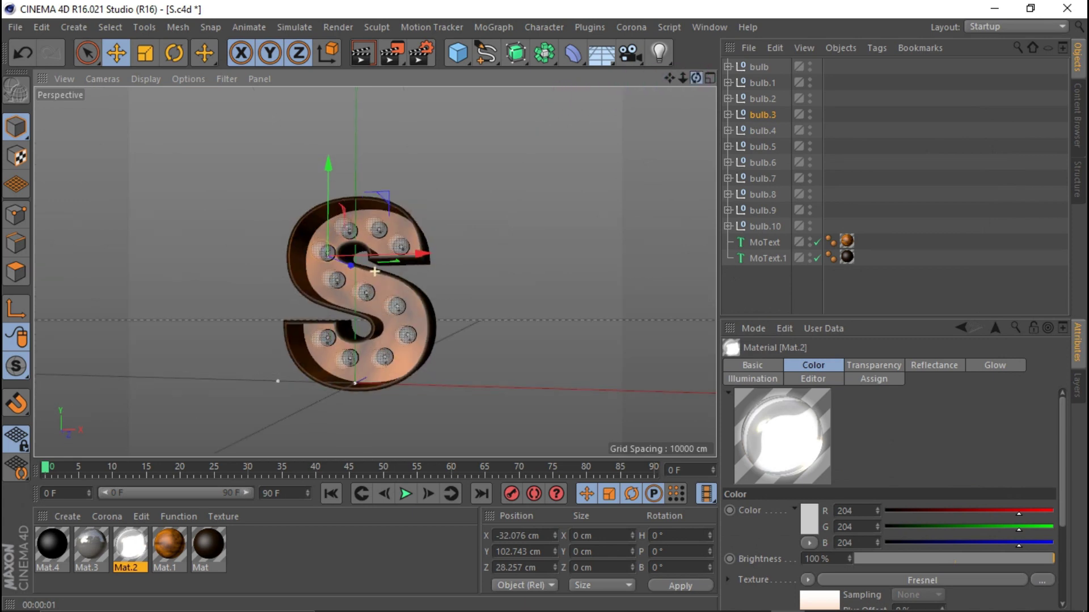
Add a Plane object sized 1000 cm wide by 500 cm high.
alt+drag(374, 271, 391, 255)
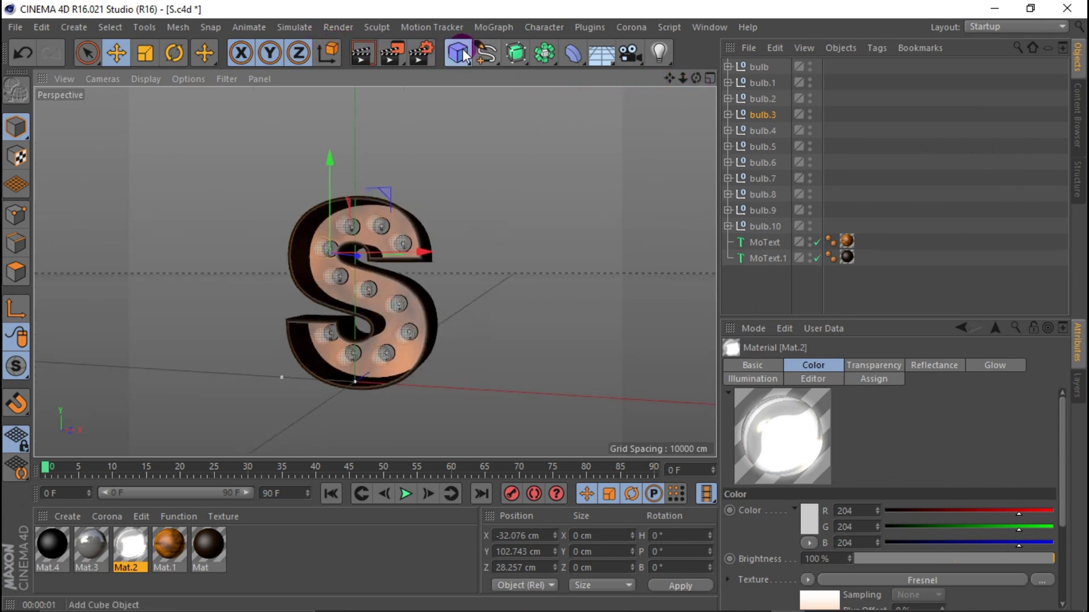
drag(462, 54, 603, 102)
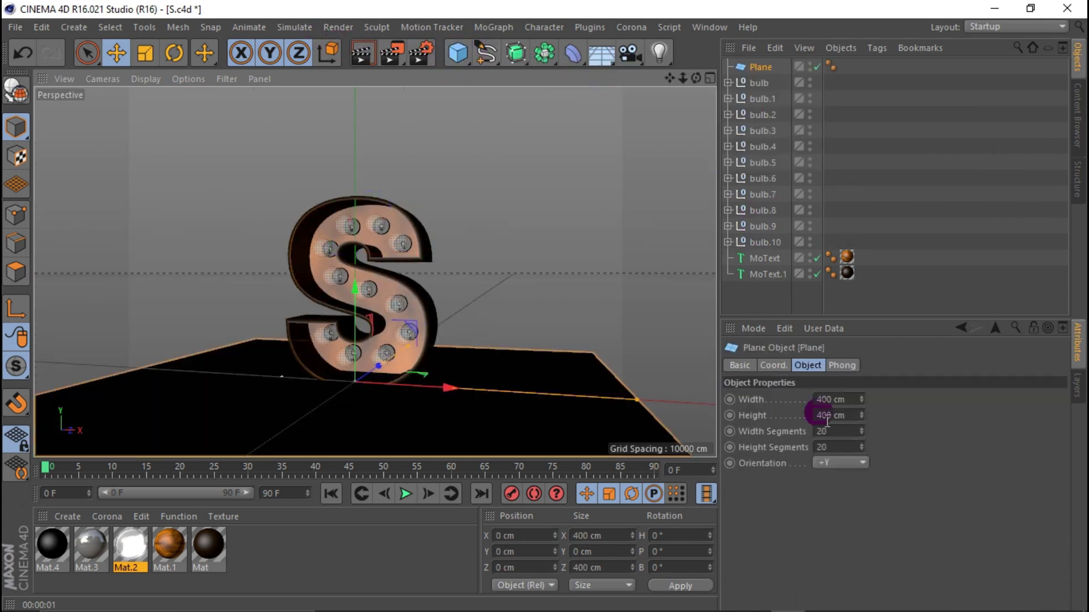
click(834, 400)
text(2)
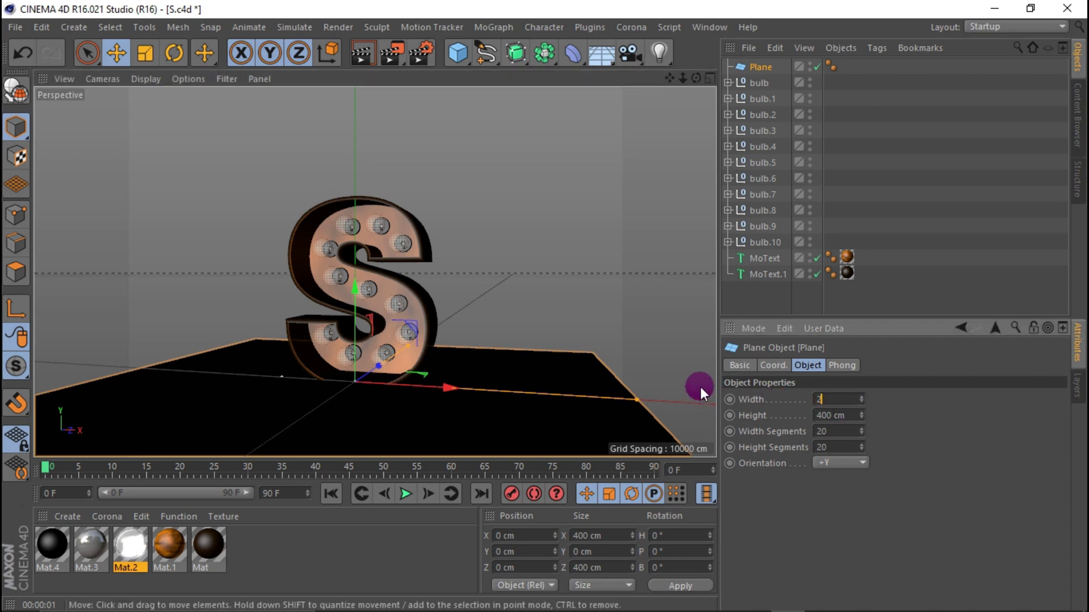
text(000)
key(Return)
scroll(451, 298, down, 3)
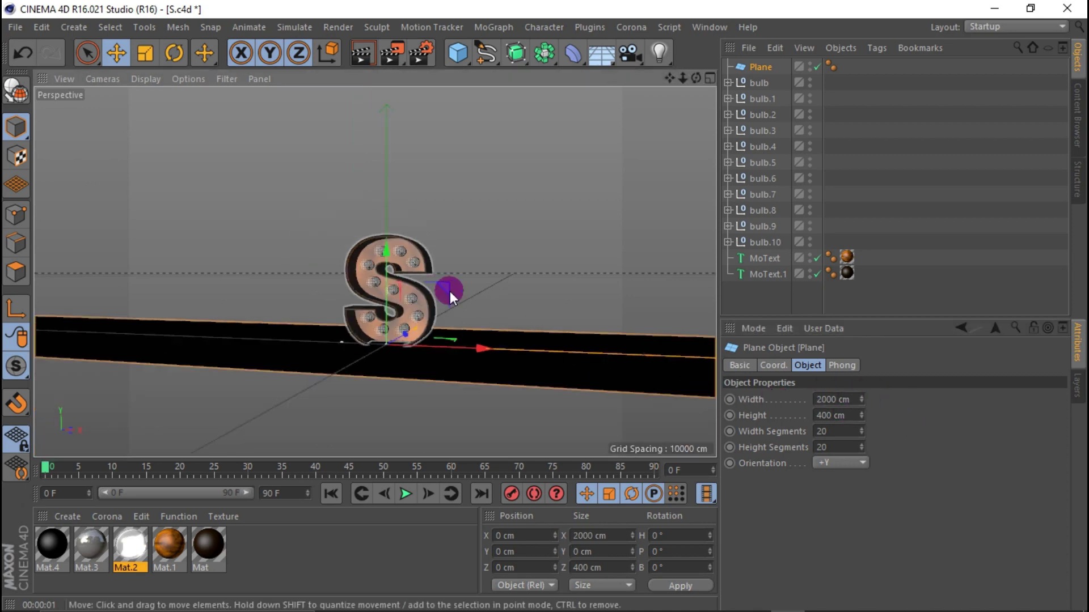
click(833, 399)
text(1)
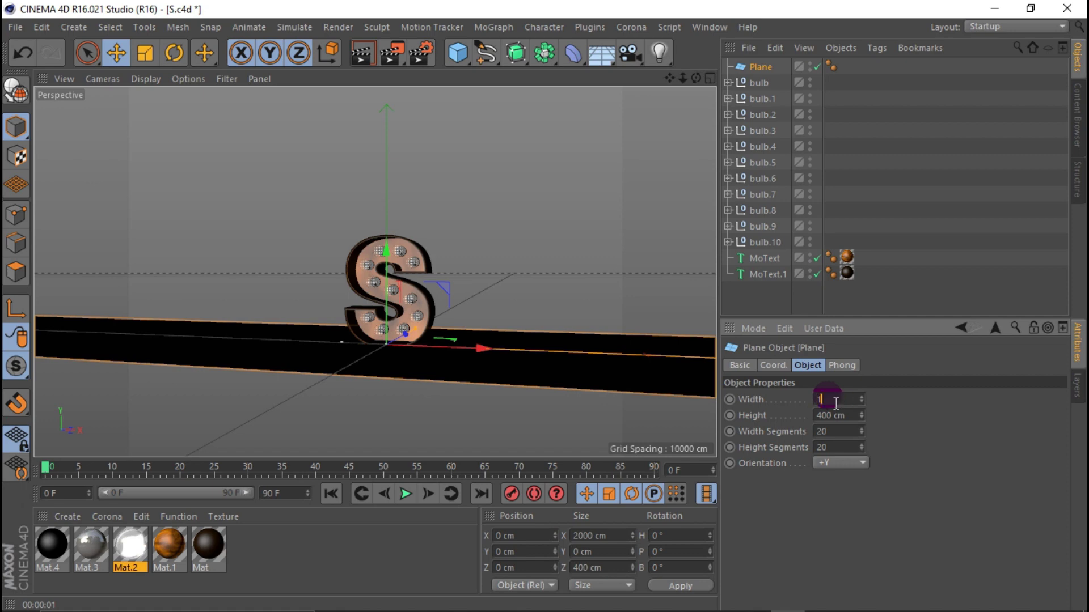
text(000)
key(Tab)
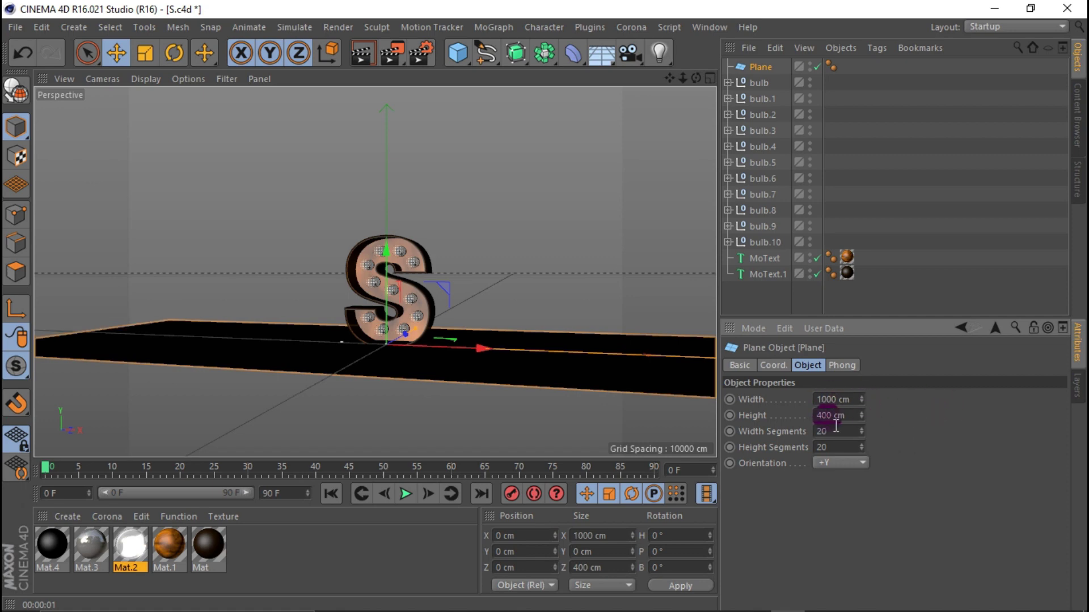
text(500)
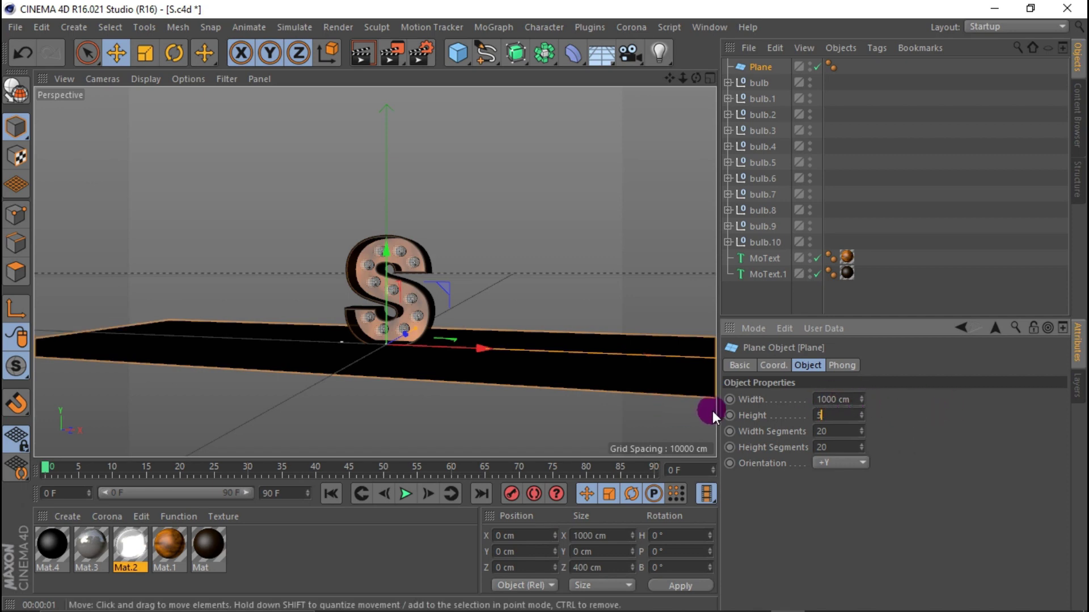
key(Return)
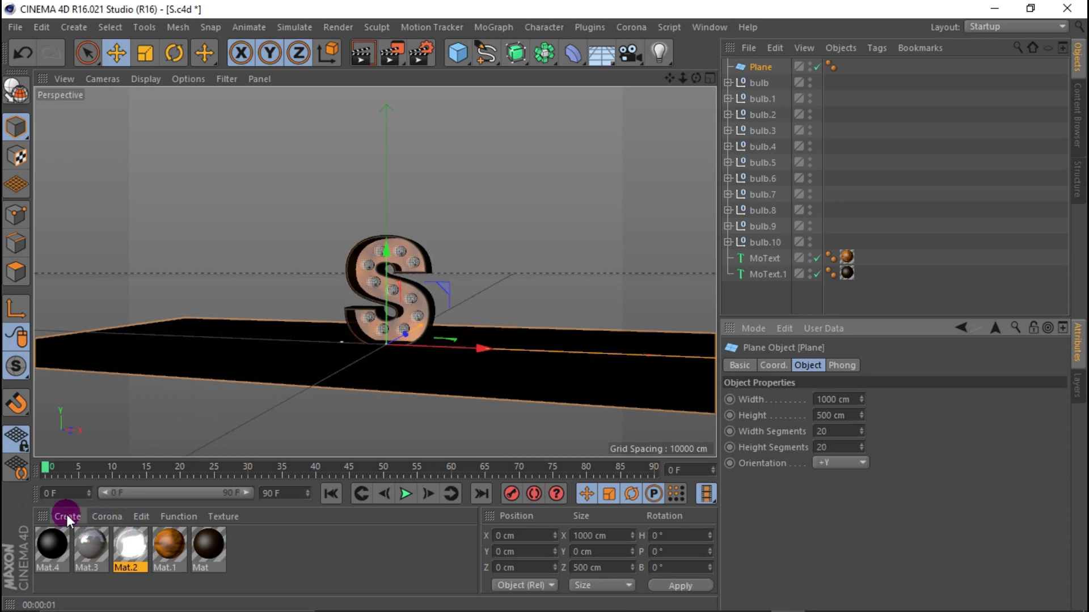
click(67, 517)
Create Mat.5 with Color and Reflectance off and Luminance on.
click(84, 385)
double_click(51, 544)
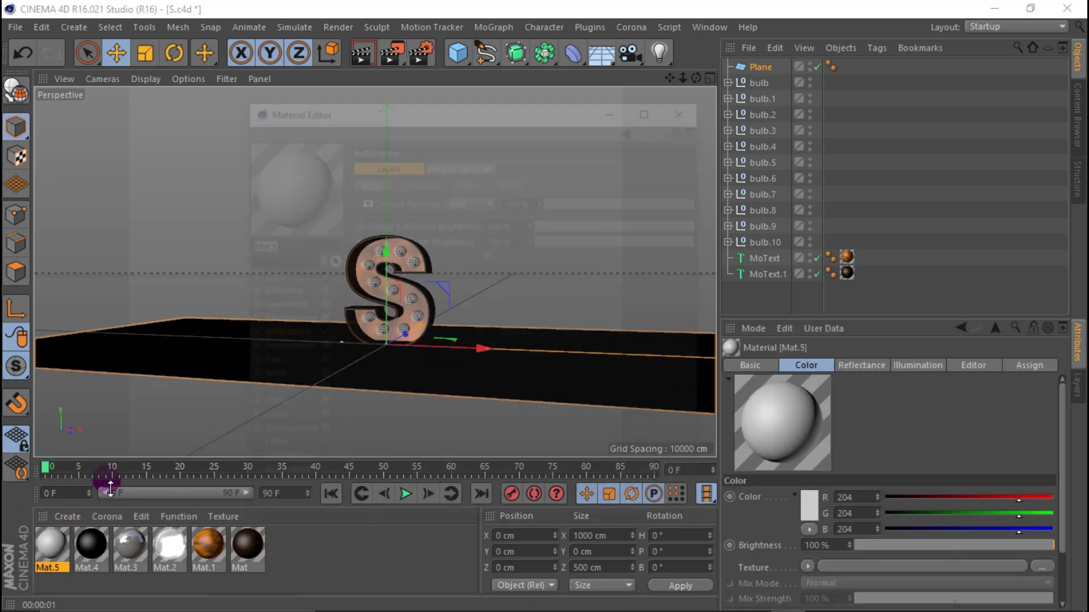
click(321, 276)
click(320, 304)
click(320, 334)
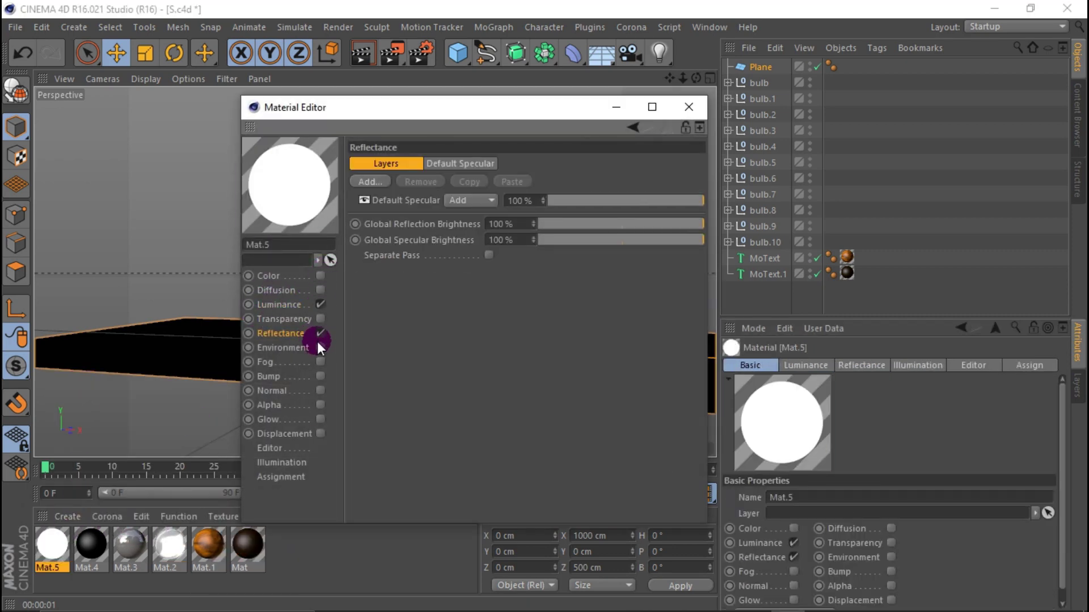
Set Mat.5's luminance brightness to 130% and drag the material onto the plane.
click(313, 309)
double_click(450, 211)
text(1)
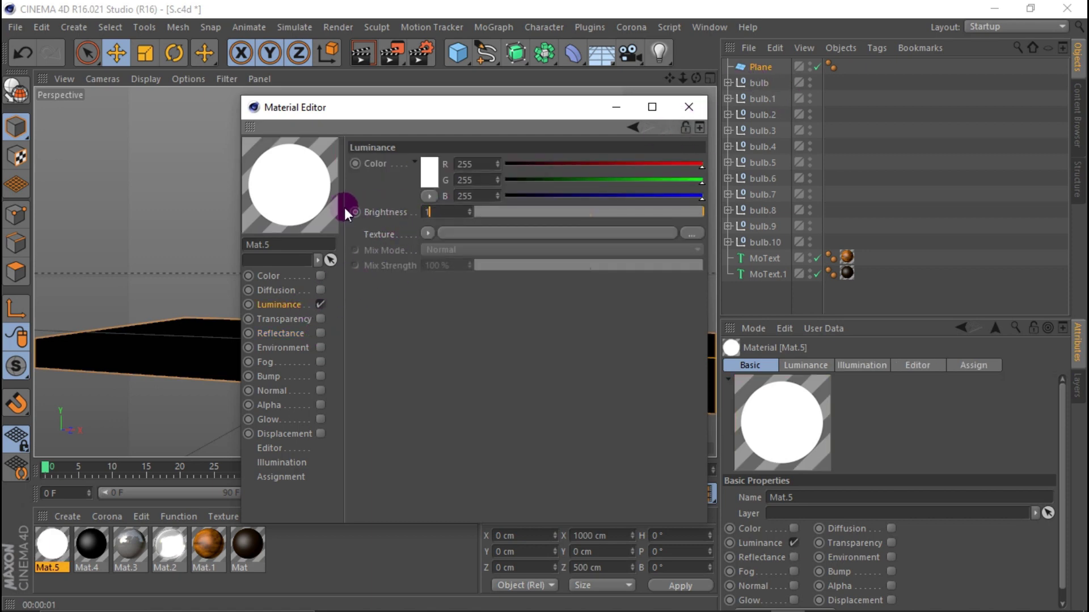
text(30)
click(730, 335)
click(618, 320)
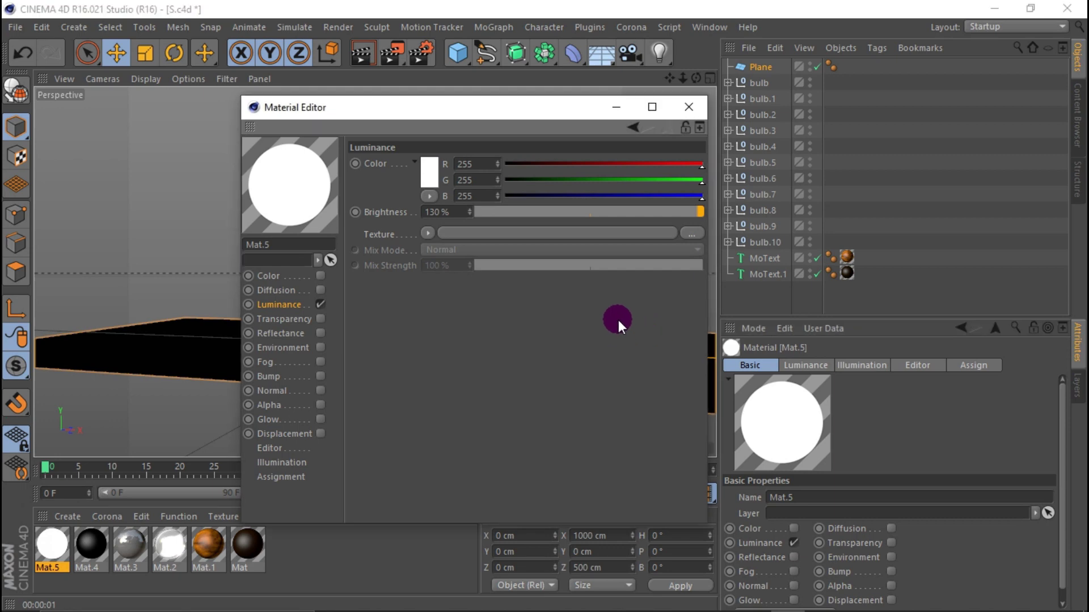
click(684, 119)
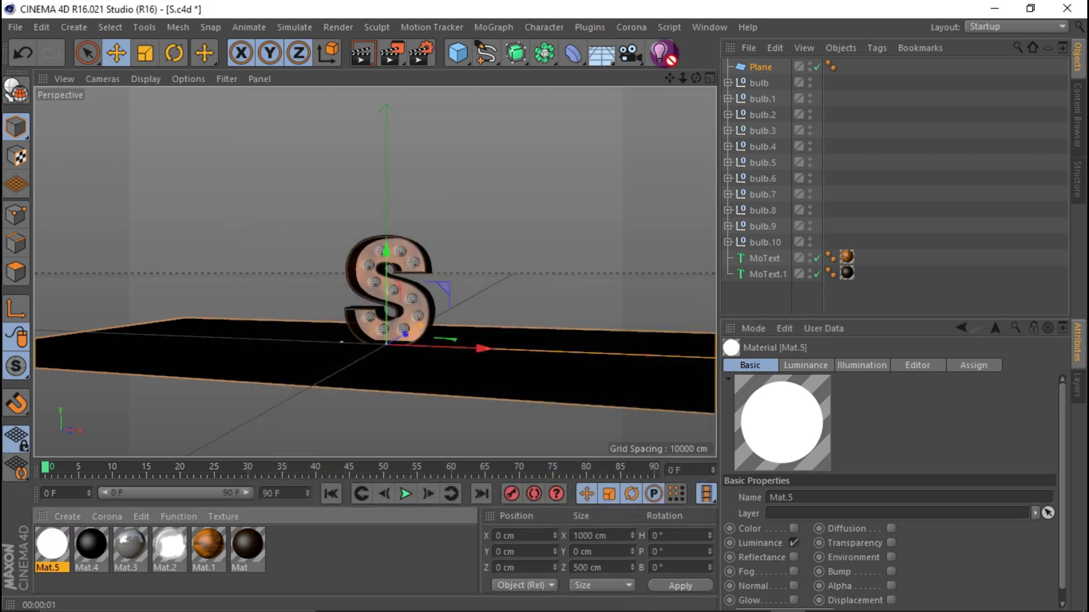
drag(52, 545, 750, 66)
Apply Mat.5 to the backdrop plane, lift it upward, and render a lighting preview.
drag(376, 265, 385, 107)
scroll(413, 318, up, 3)
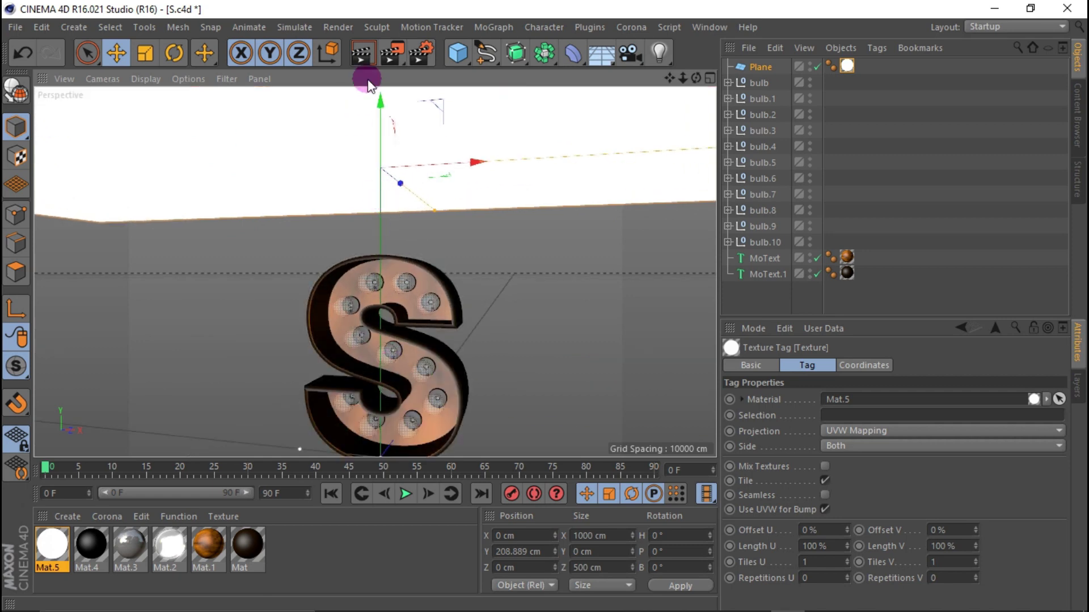
click(363, 49)
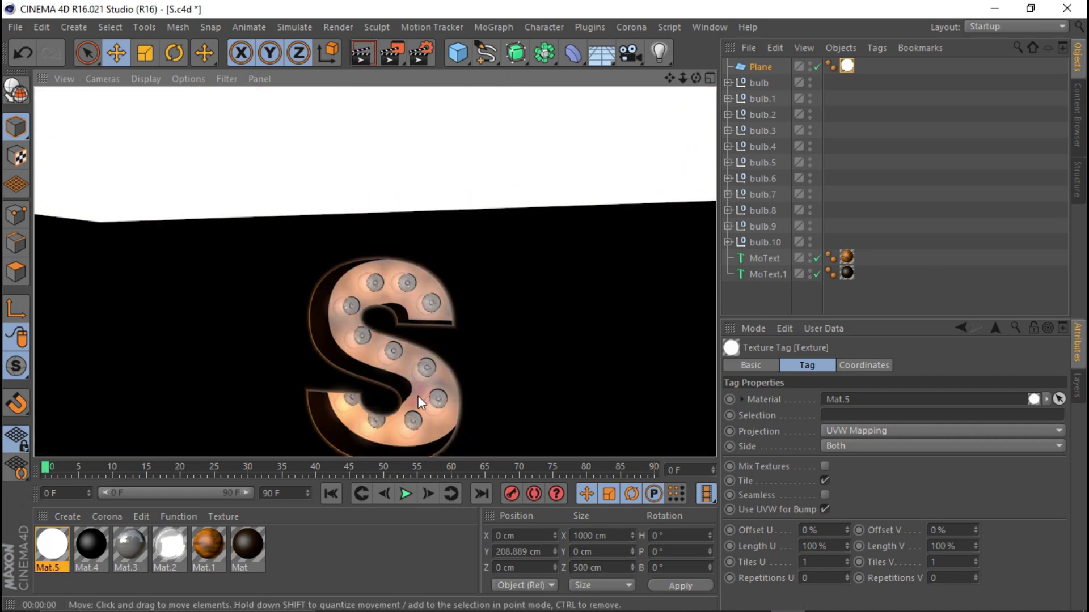
Set the plane's Height to 700 cm and render a preview of its glow.
scroll(417, 396, up, 2)
click(760, 67)
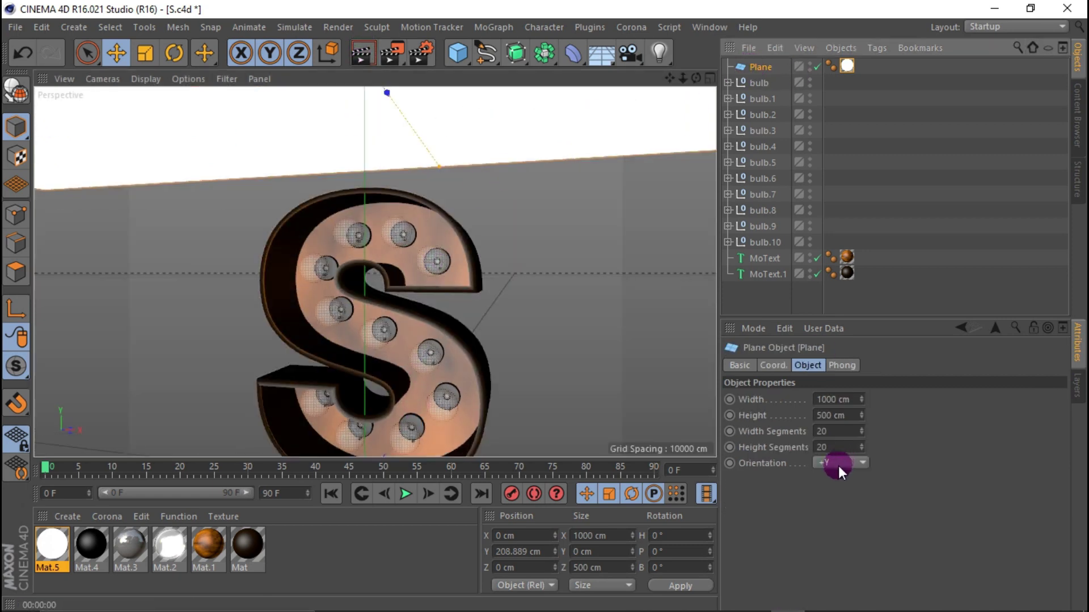
click(845, 416)
text(701)
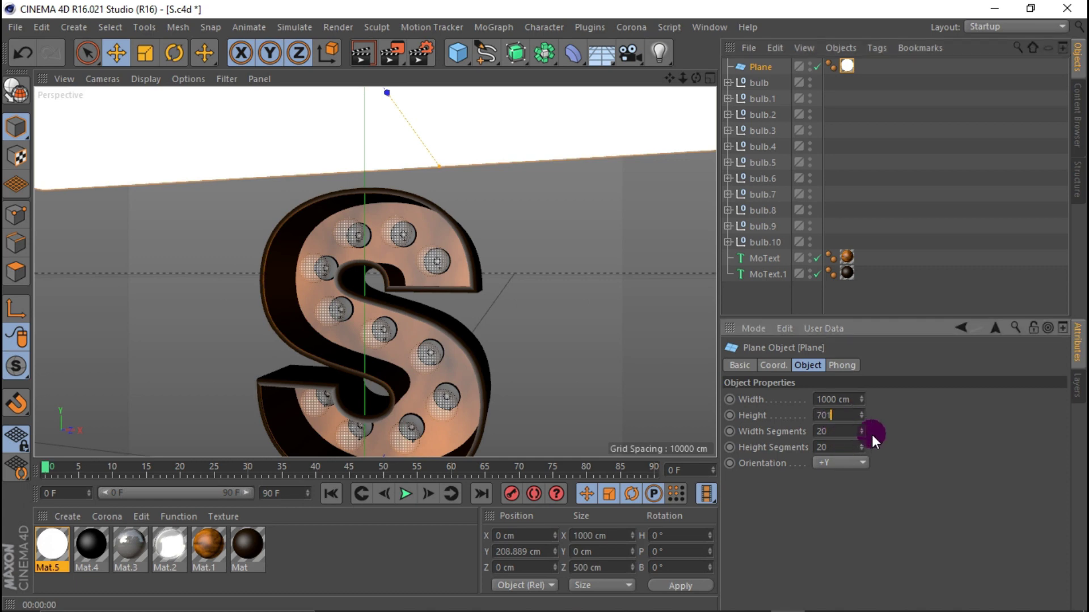
text(0)
key(BackSpace)
key(BackSpace)
text(0)
click(961, 429)
scroll(381, 138, down, 3)
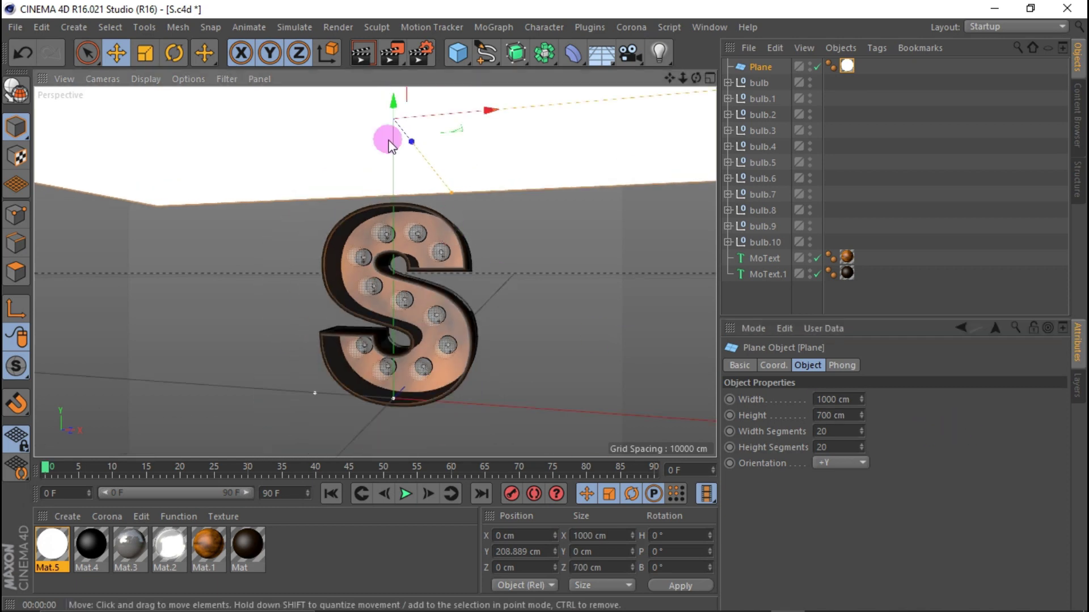
click(366, 53)
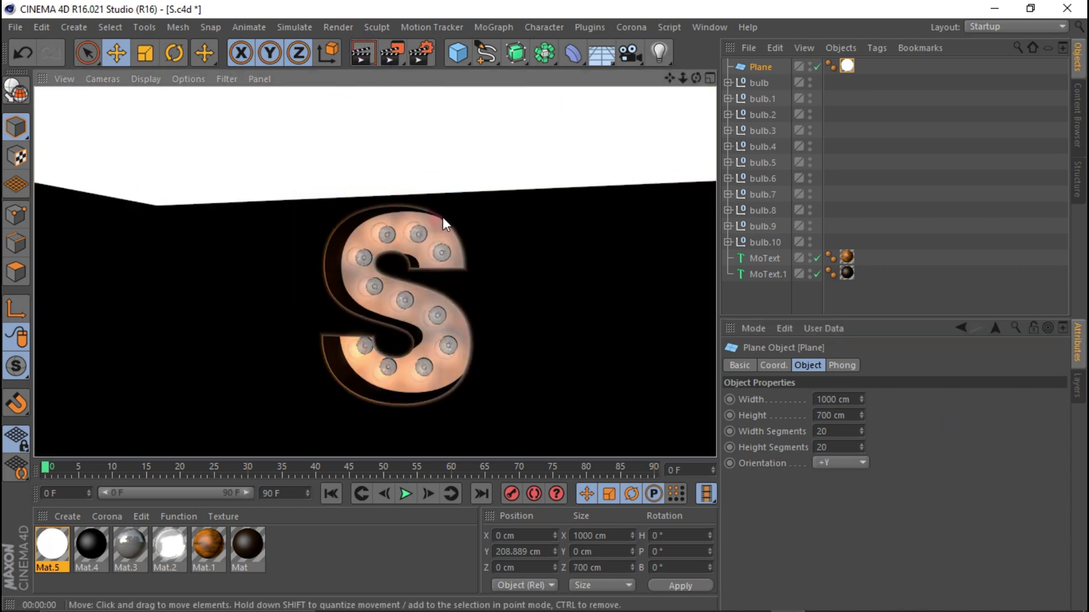
scroll(356, 307, up, 2)
Give Mat.2 100% reflection strength and switch its Color channel off.
double_click(169, 545)
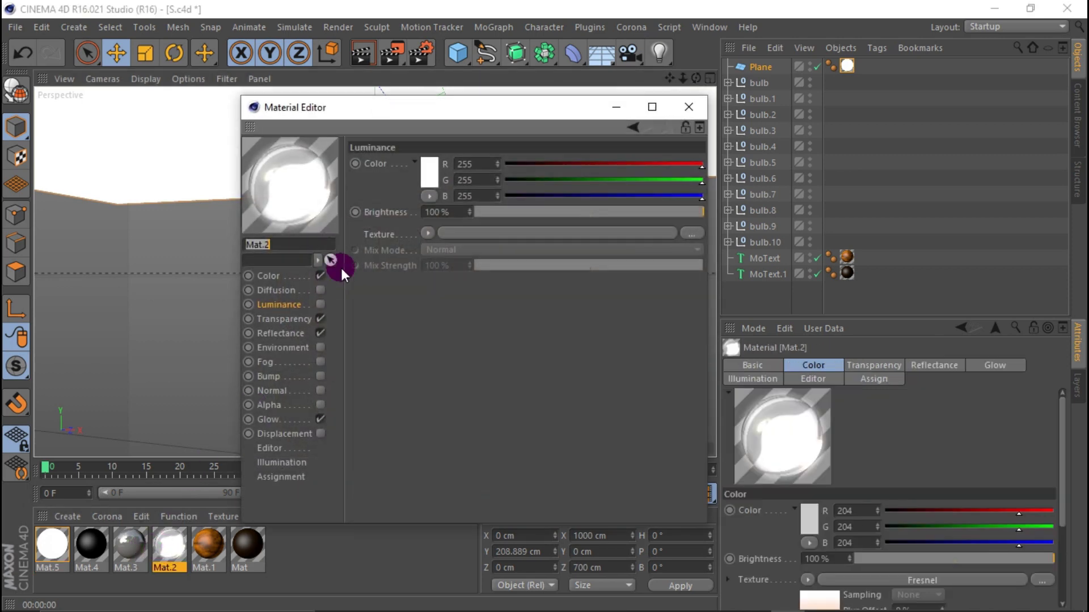
drag(472, 125, 662, 136)
click(468, 342)
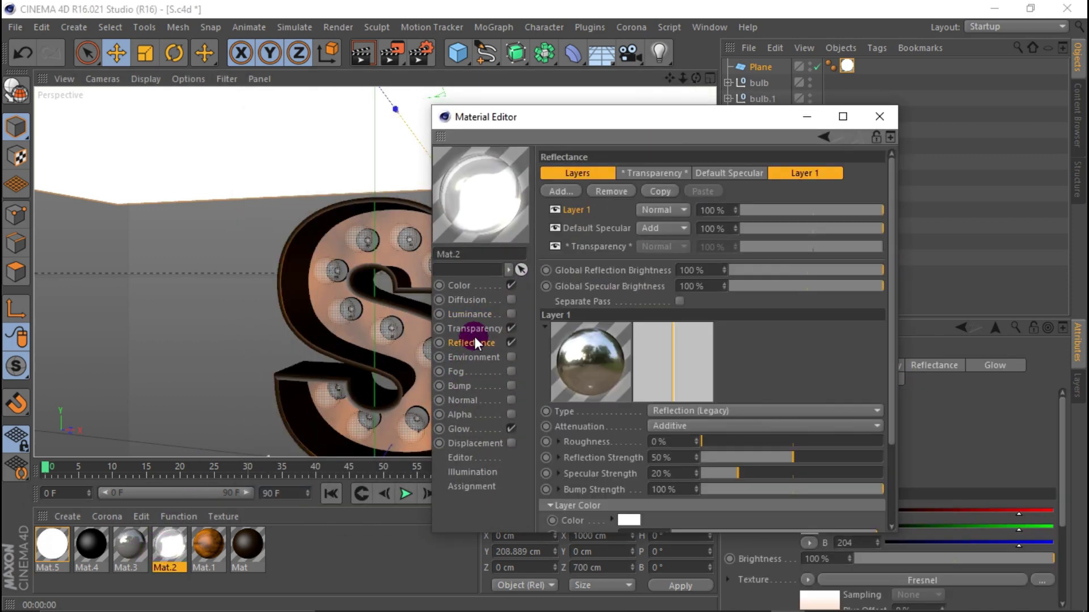
drag(787, 457, 886, 454)
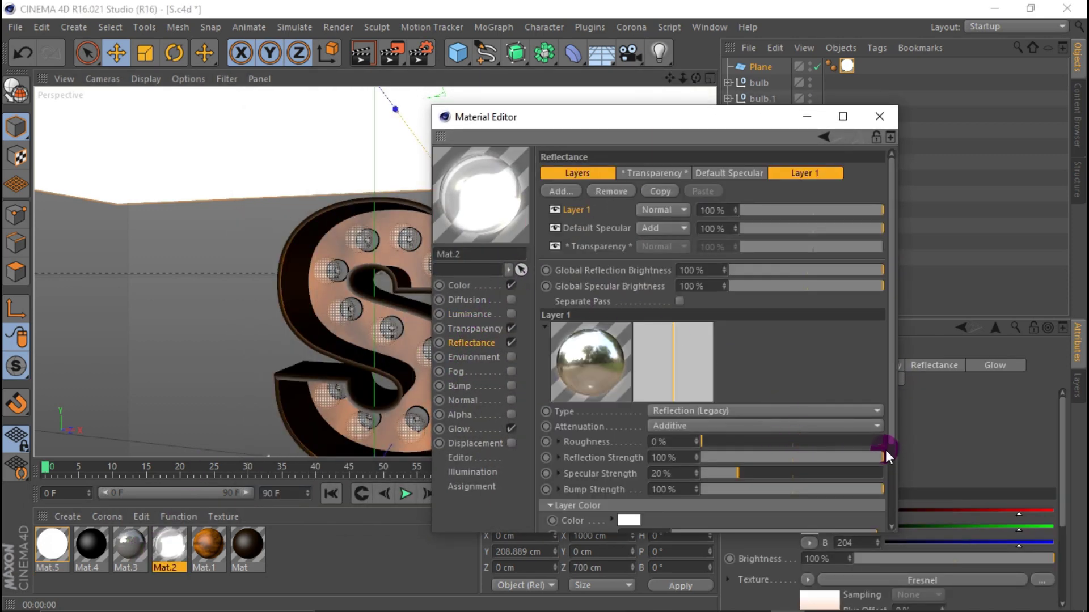
click(475, 349)
click(510, 285)
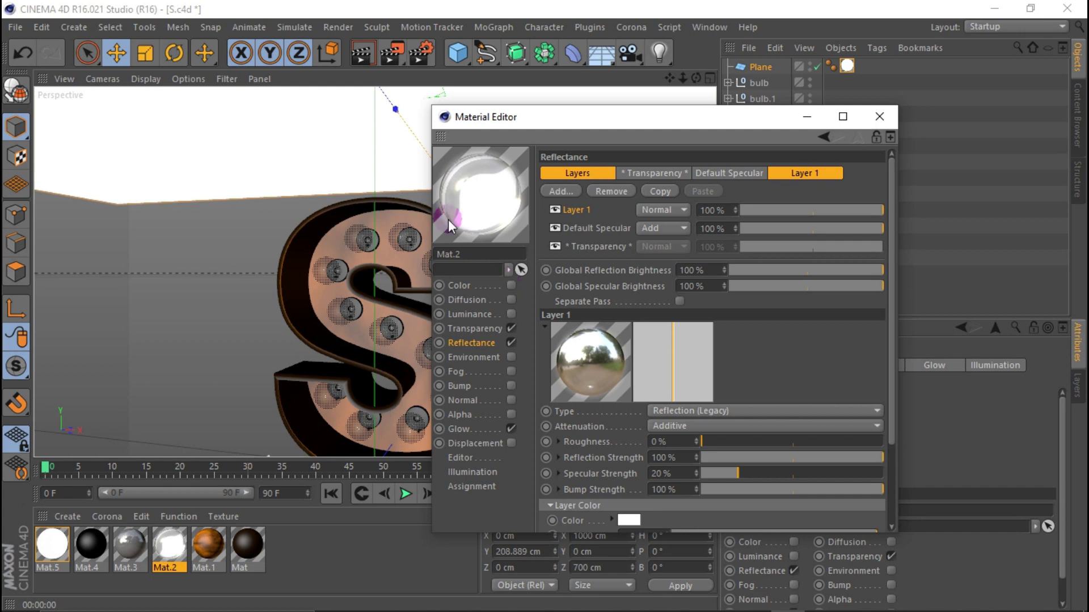
Render to check the glass, then lower the backdrop plane to about 170 cm in Y.
click(352, 57)
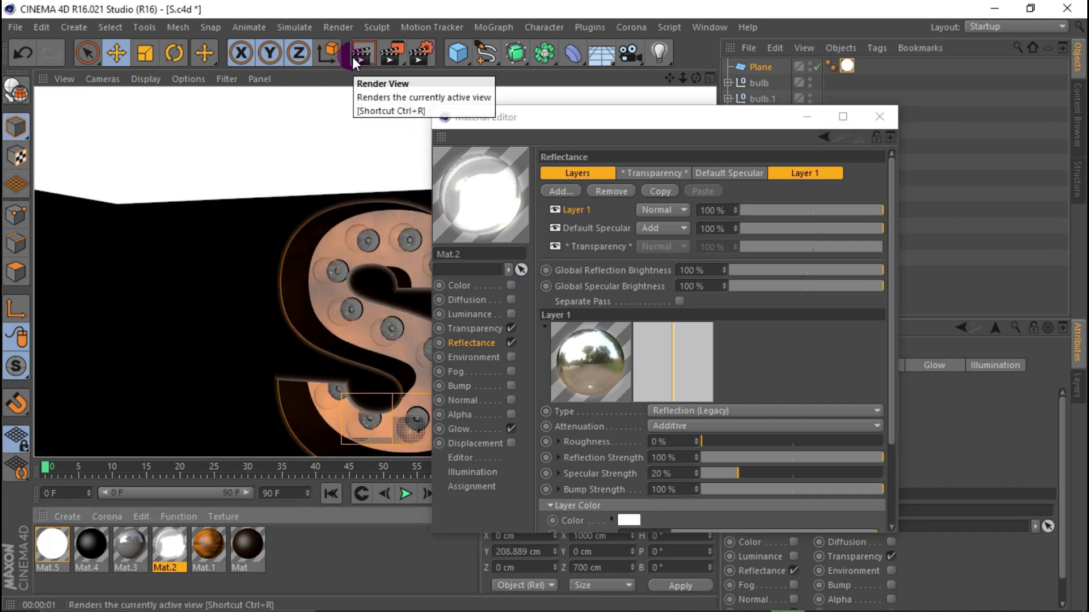
click(879, 117)
drag(413, 102, 412, 237)
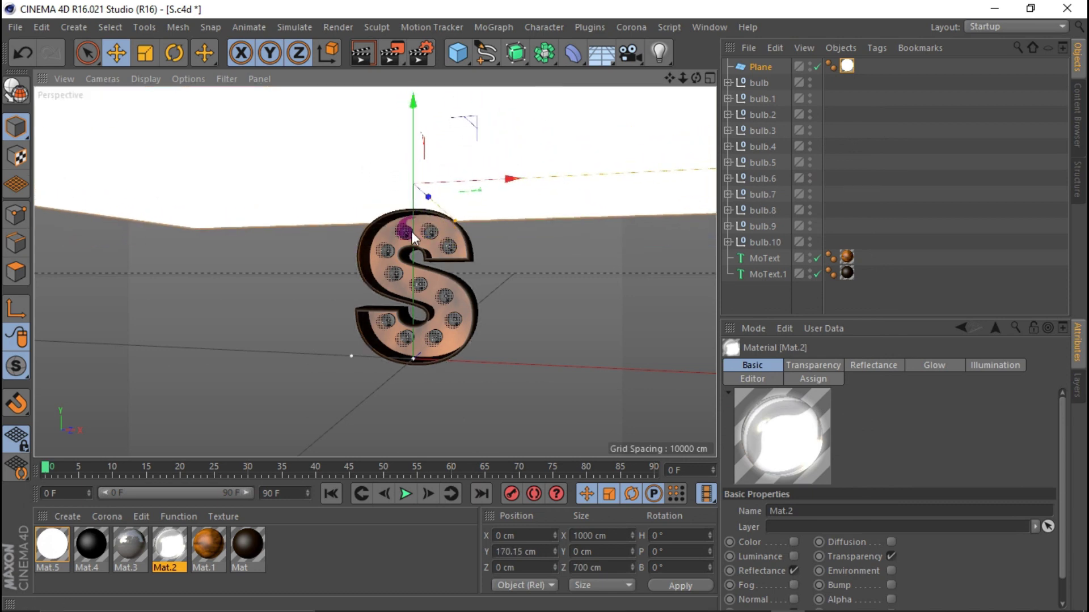
scroll(412, 237, up, 5)
Add Global Illumination with Low irradiance-cache record density, then render the S.
click(363, 45)
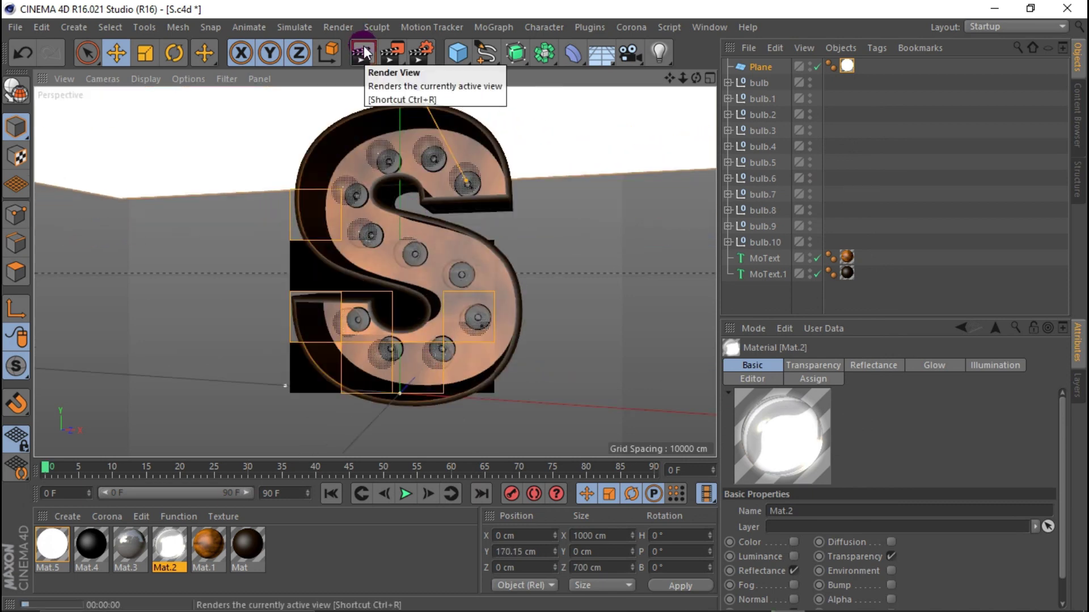
scroll(409, 164, up, 2)
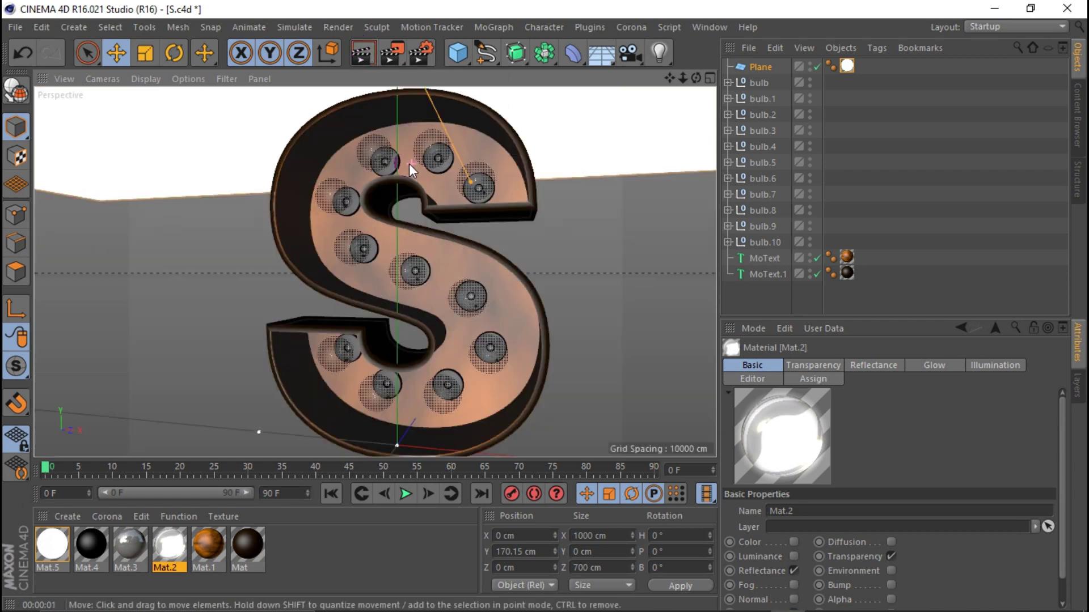
click(422, 55)
click(97, 293)
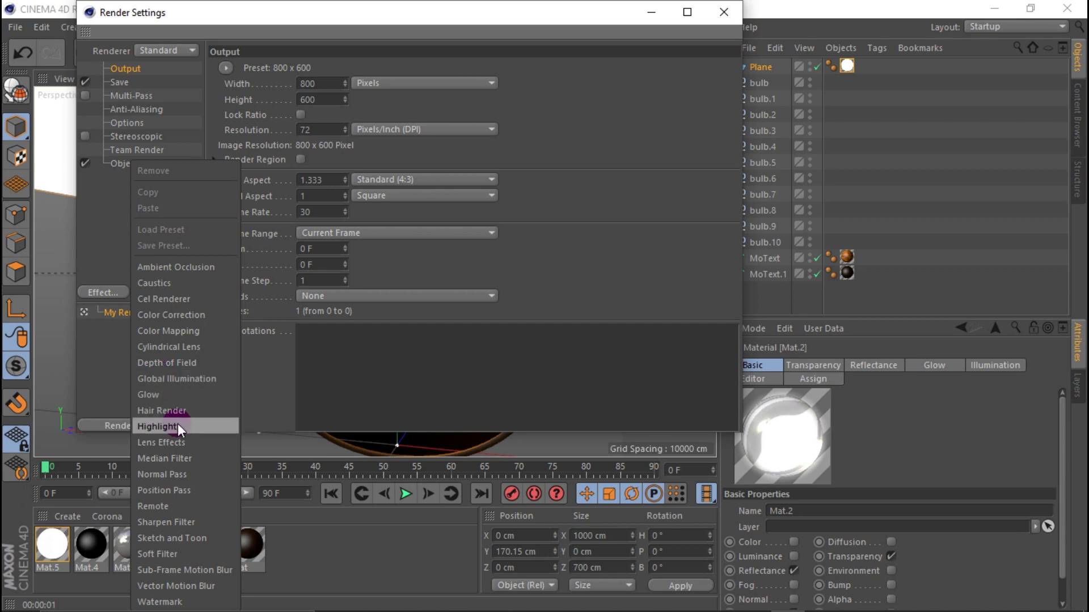
click(189, 380)
click(321, 68)
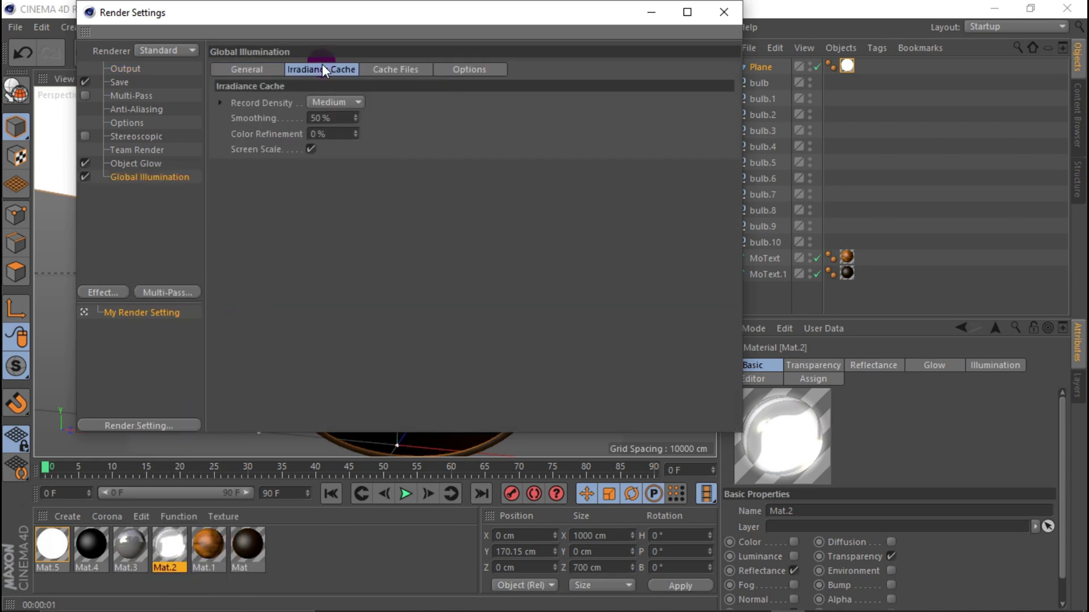
click(342, 103)
click(332, 152)
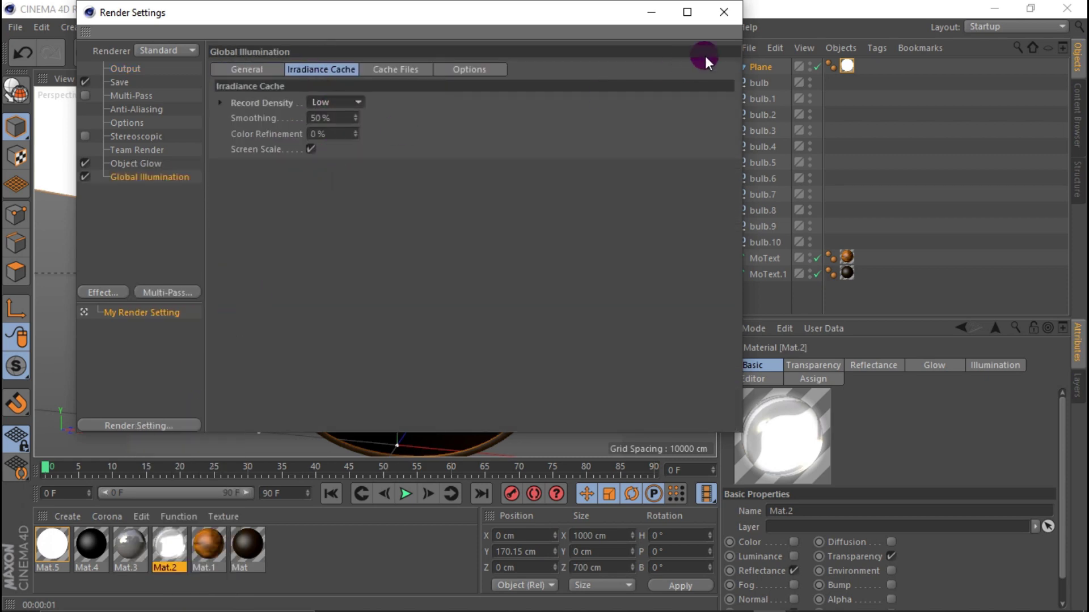
click(723, 12)
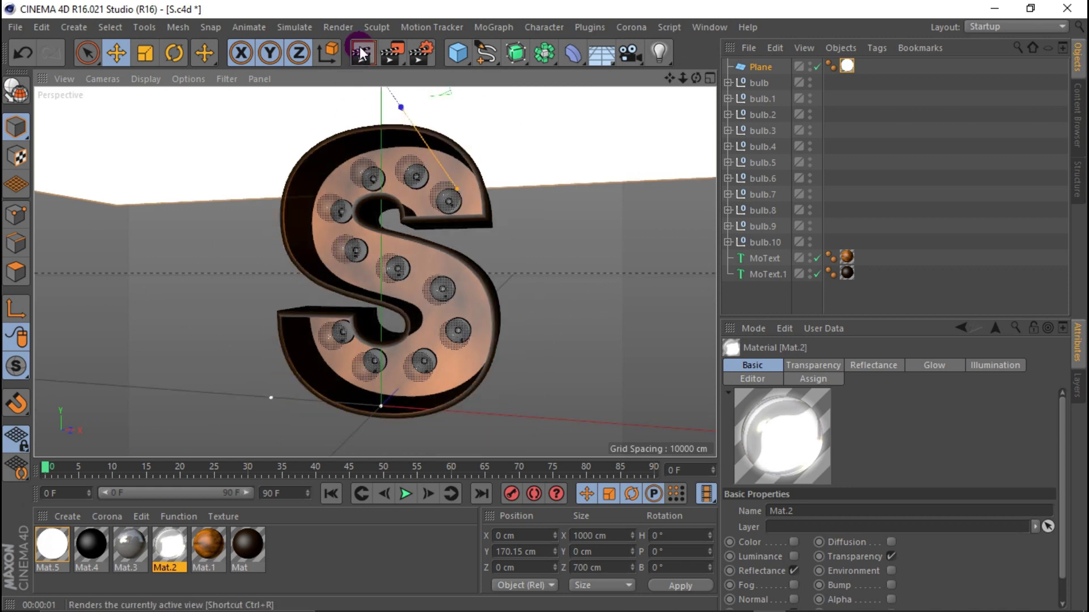
click(362, 53)
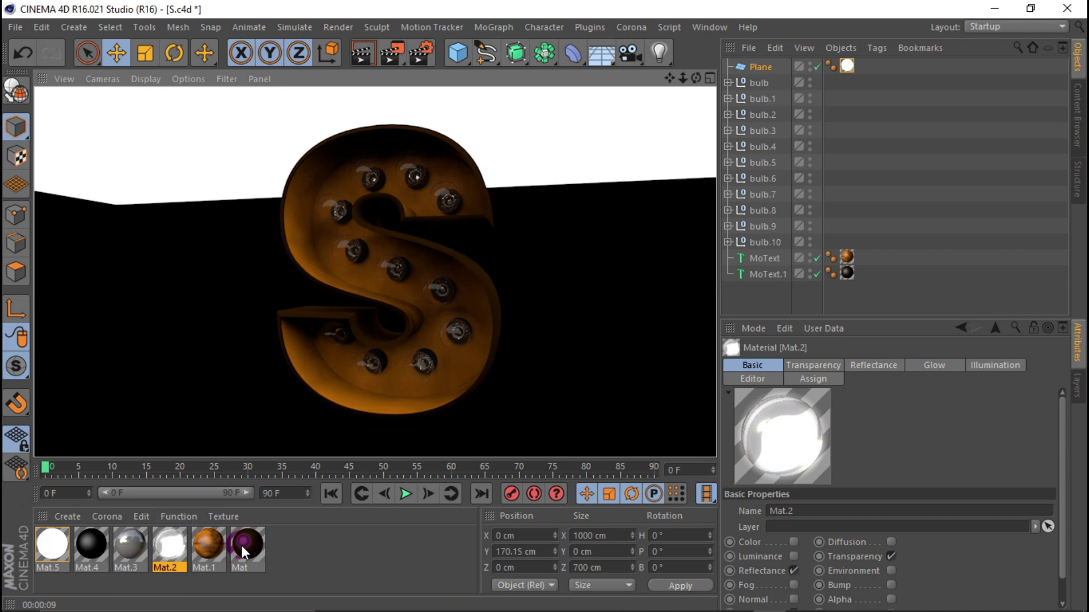
Turn Mat.2's Color channel back on.
double_click(166, 541)
click(366, 235)
click(291, 274)
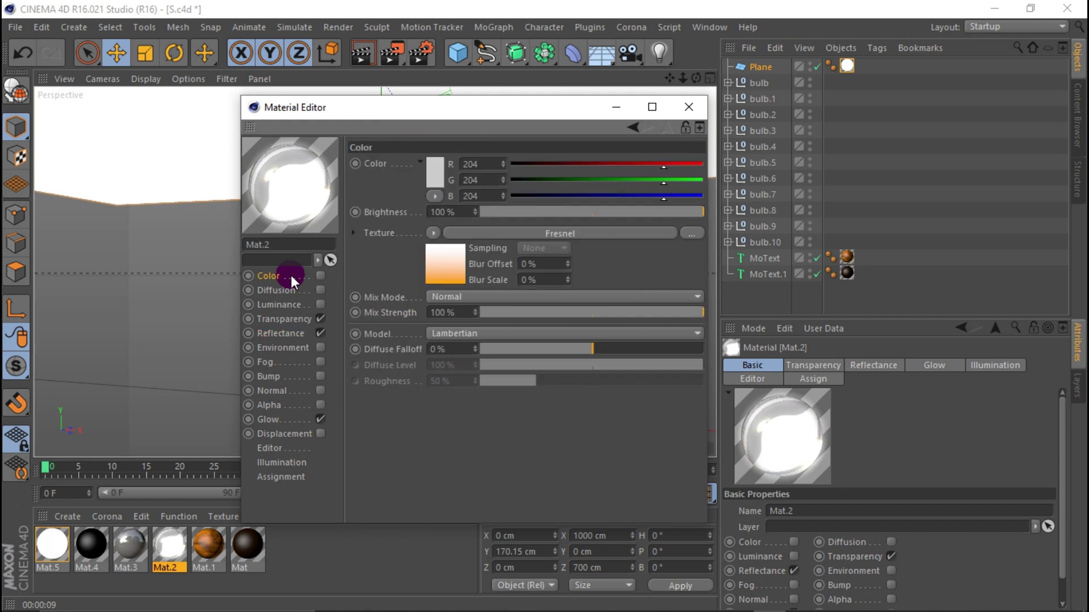
click(320, 275)
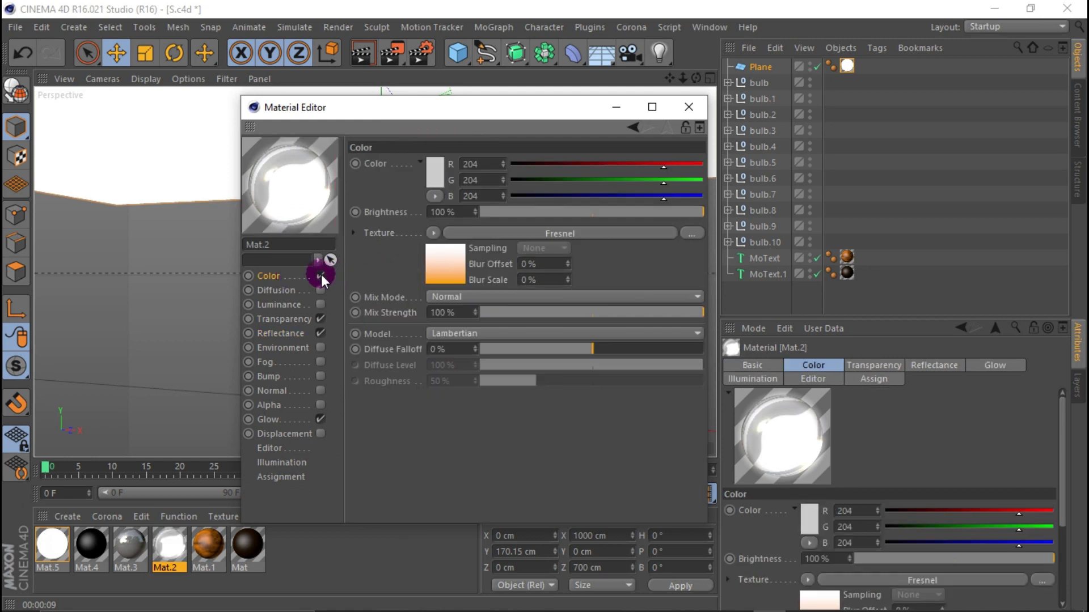
drag(515, 128, 837, 153)
Review Mat.2's transparency settings and its Default Specular and Transparency reflectance layers.
click(607, 344)
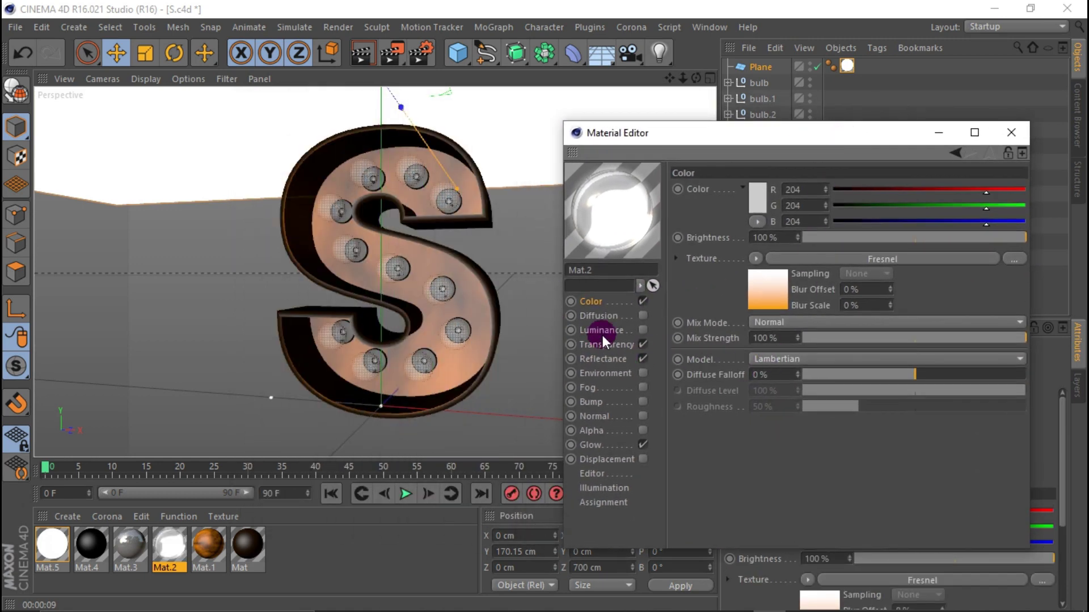
click(615, 359)
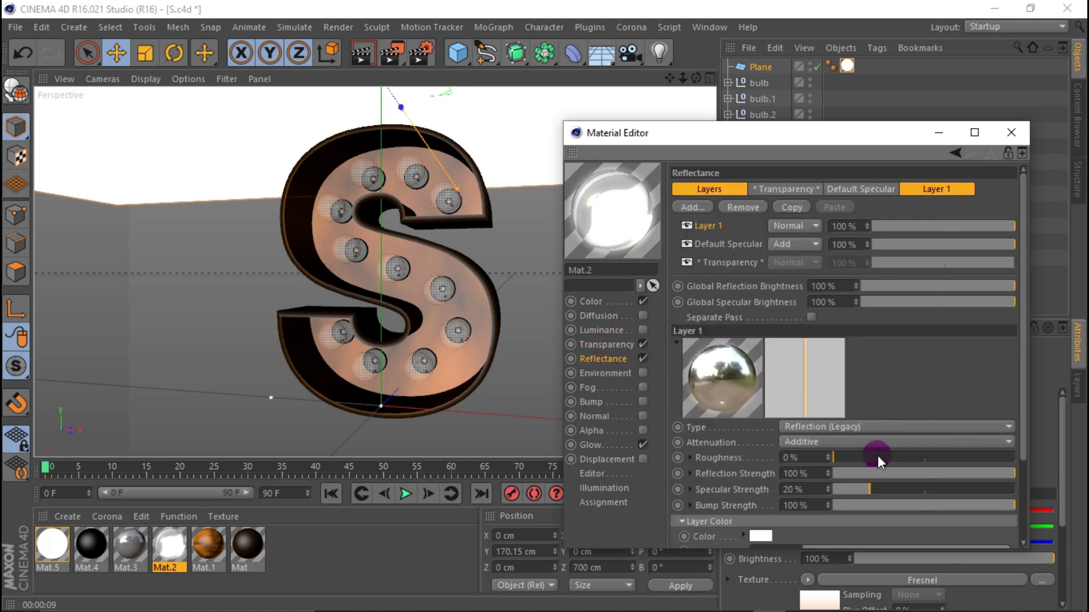
click(716, 243)
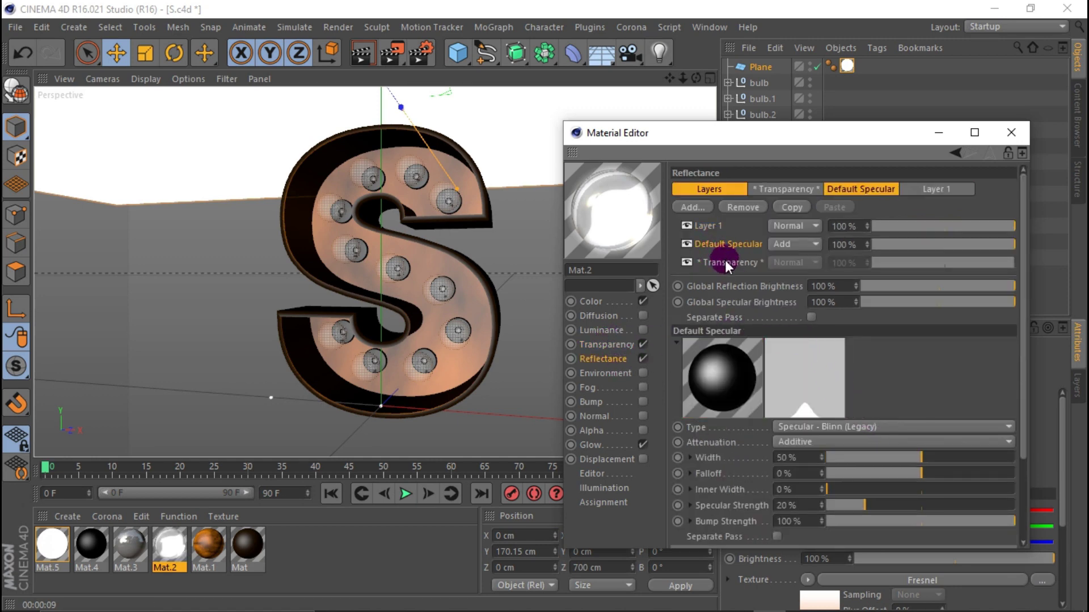
click(726, 262)
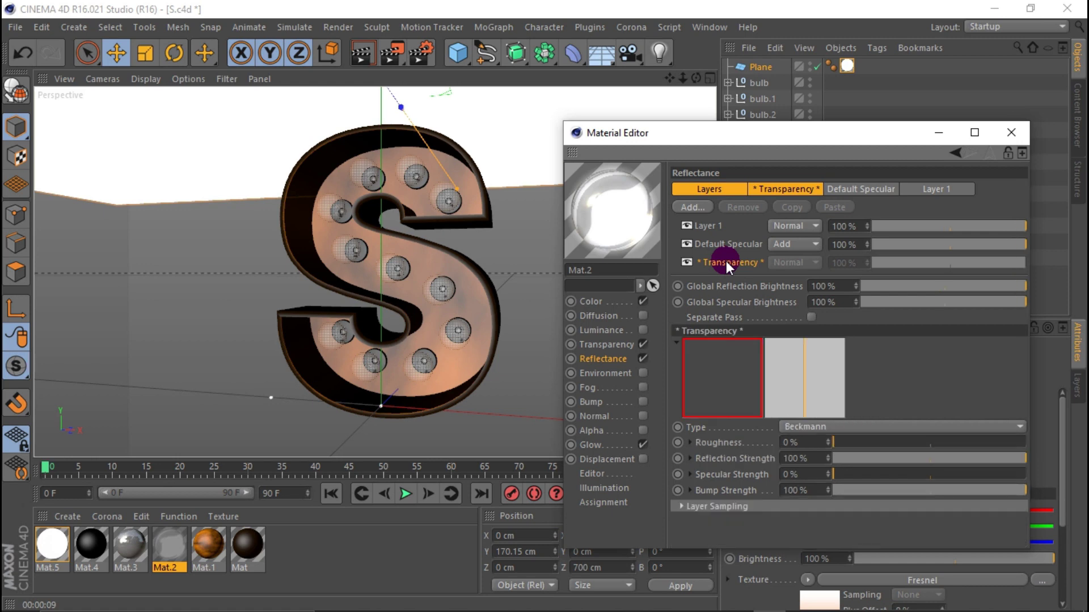
click(613, 303)
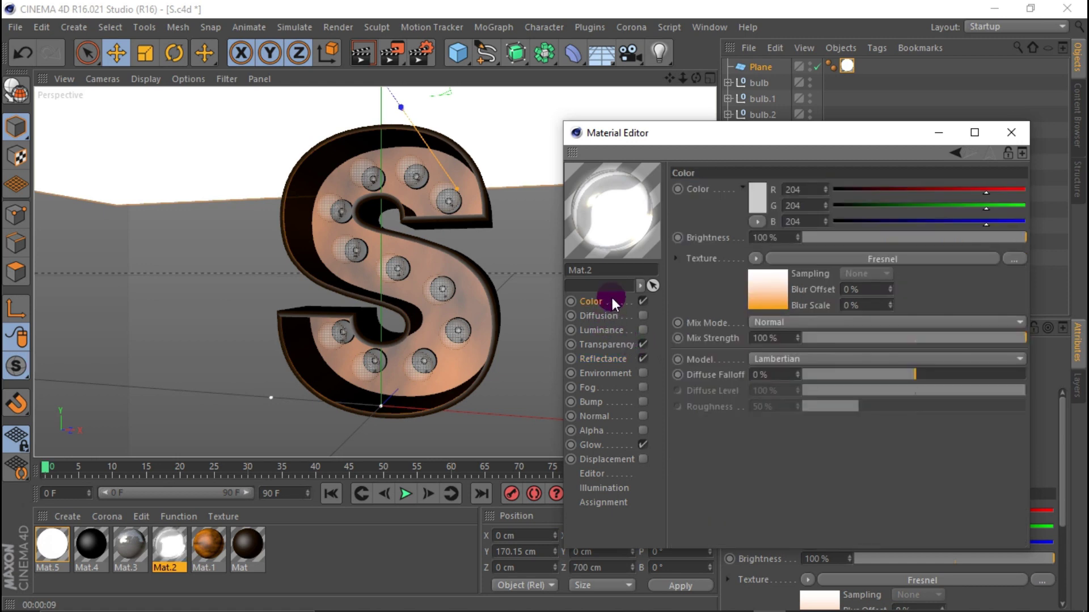
click(597, 344)
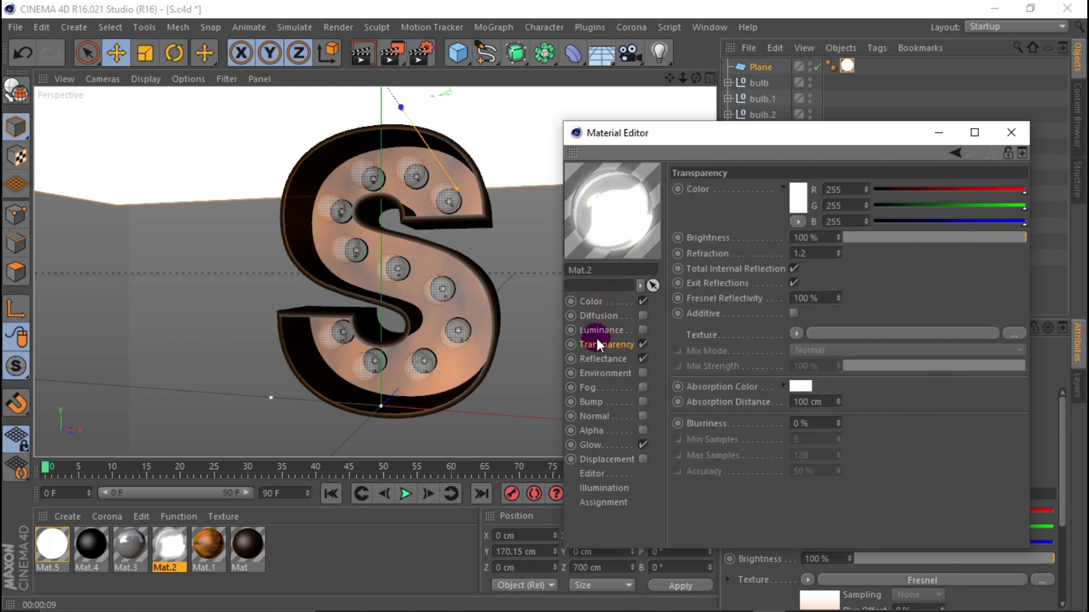
Set Mat.2's transparency absorption colour to orange (hue 38°) and render the amber S.
click(794, 386)
drag(784, 324, 777, 325)
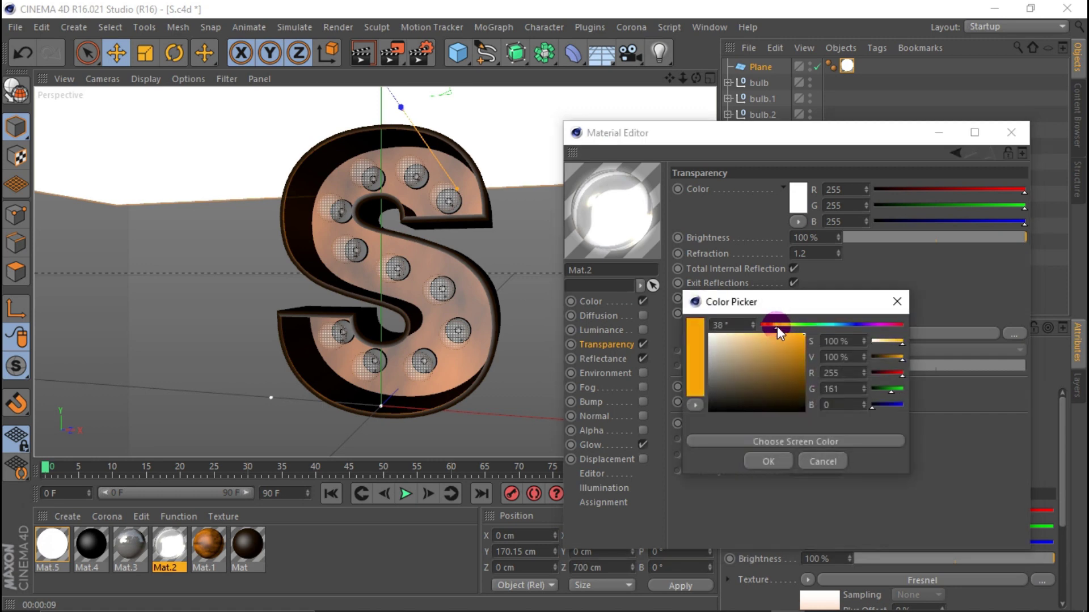
click(765, 462)
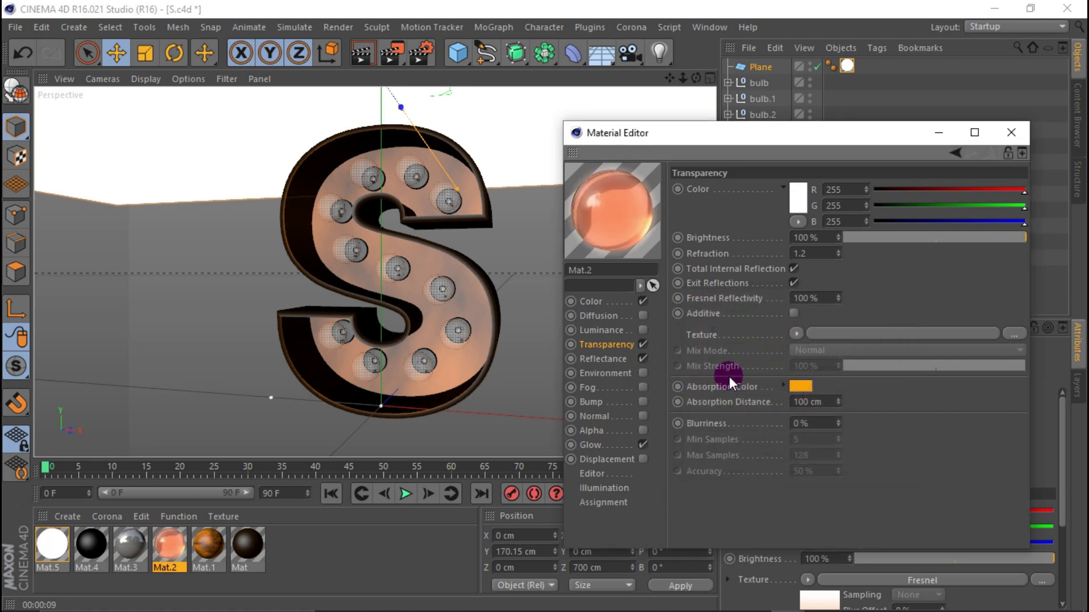
click(356, 59)
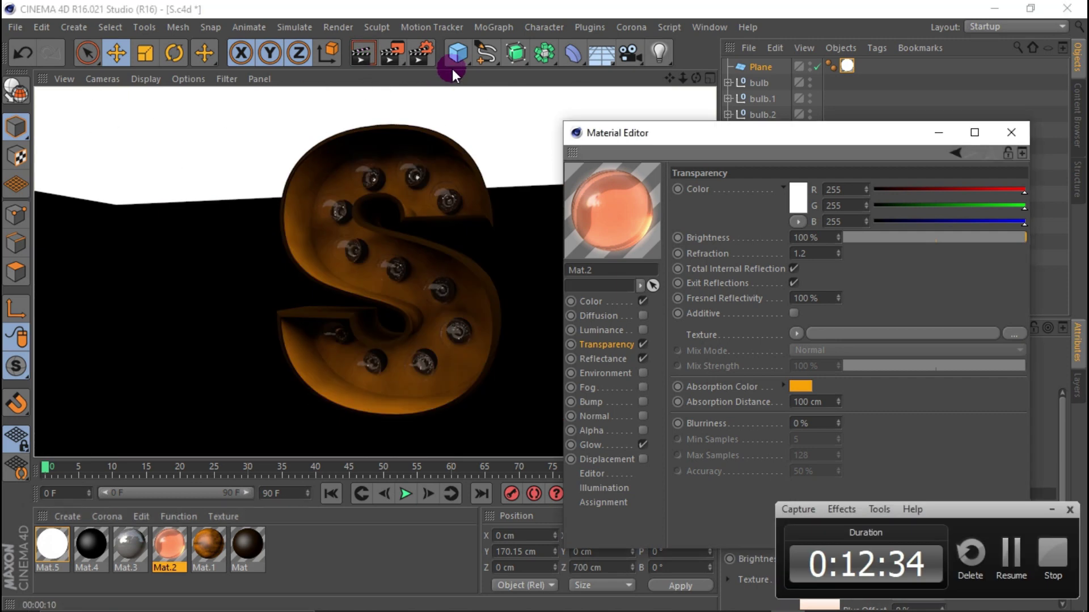
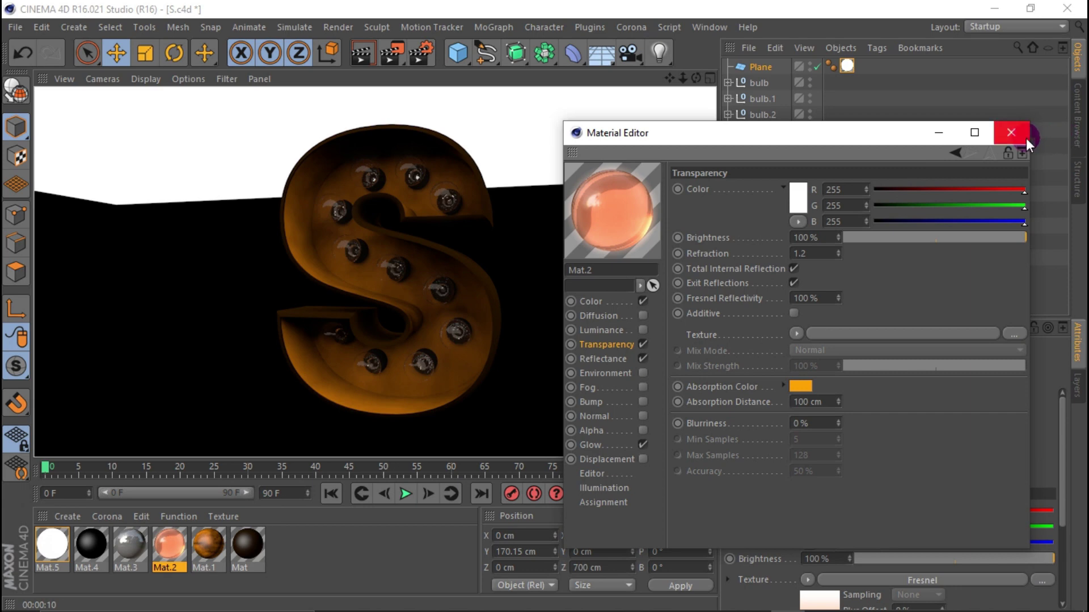
Try an orange transparency colour on the bulb material and test-render it.
click(796, 196)
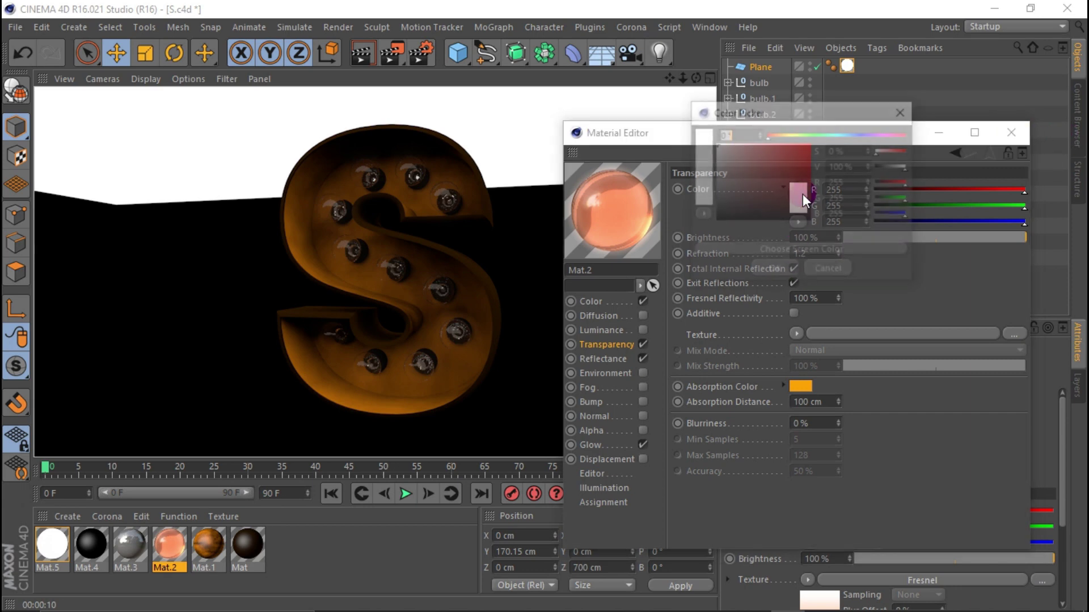
click(788, 137)
click(764, 270)
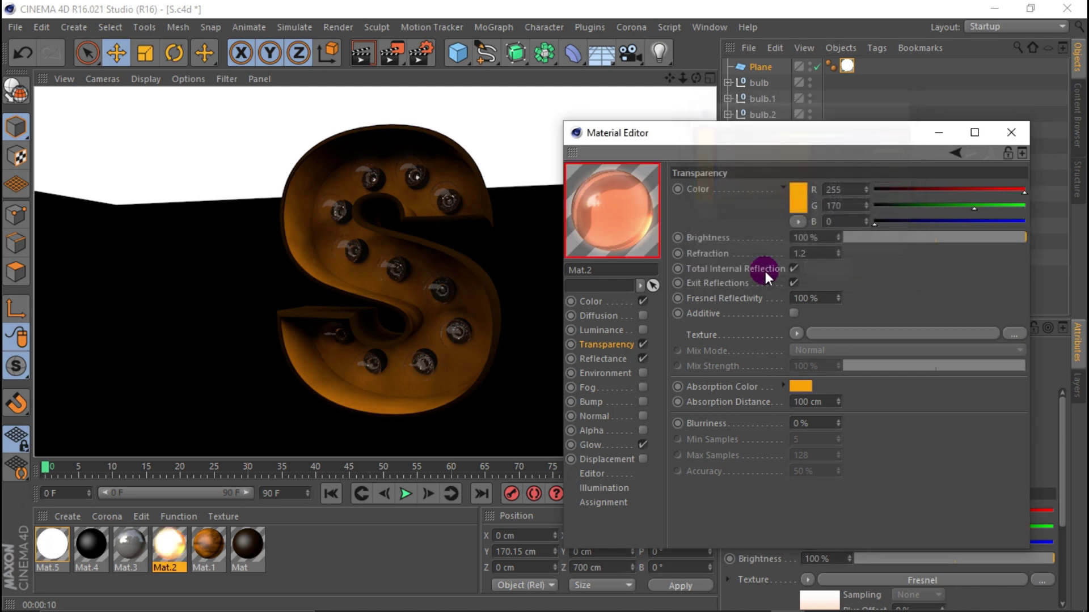
click(365, 52)
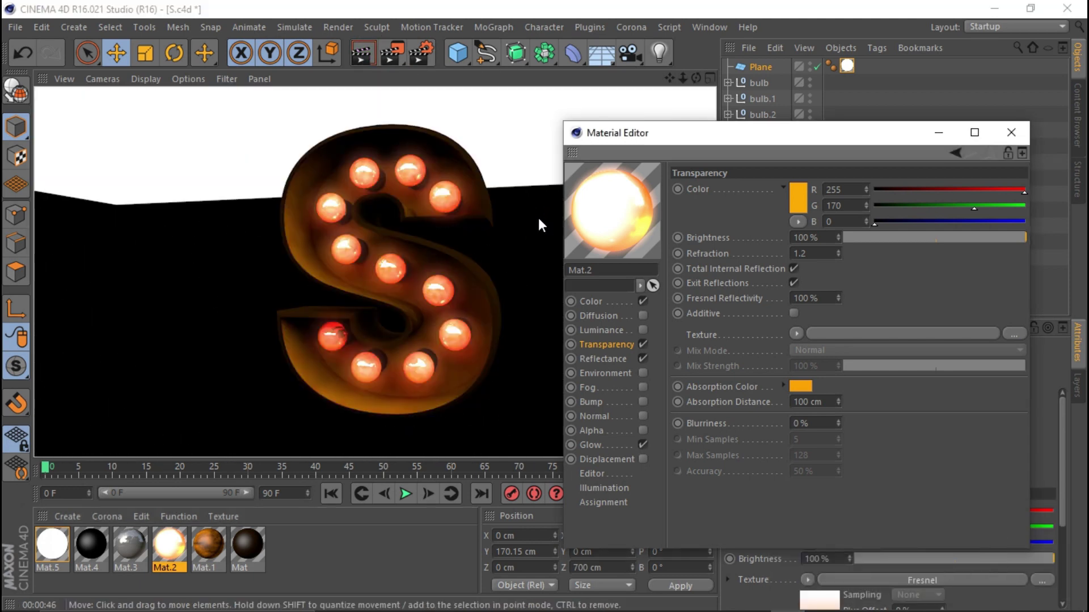
click(750, 282)
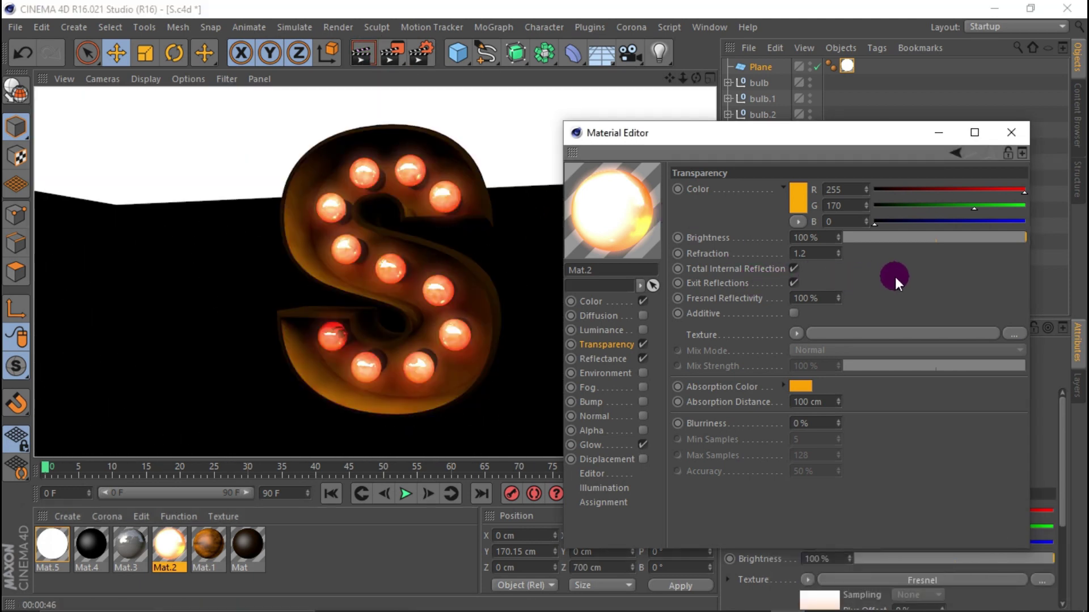
Undo the orange transparency and absorption colours and turn off Mat.2's Color channel.
click(13, 54)
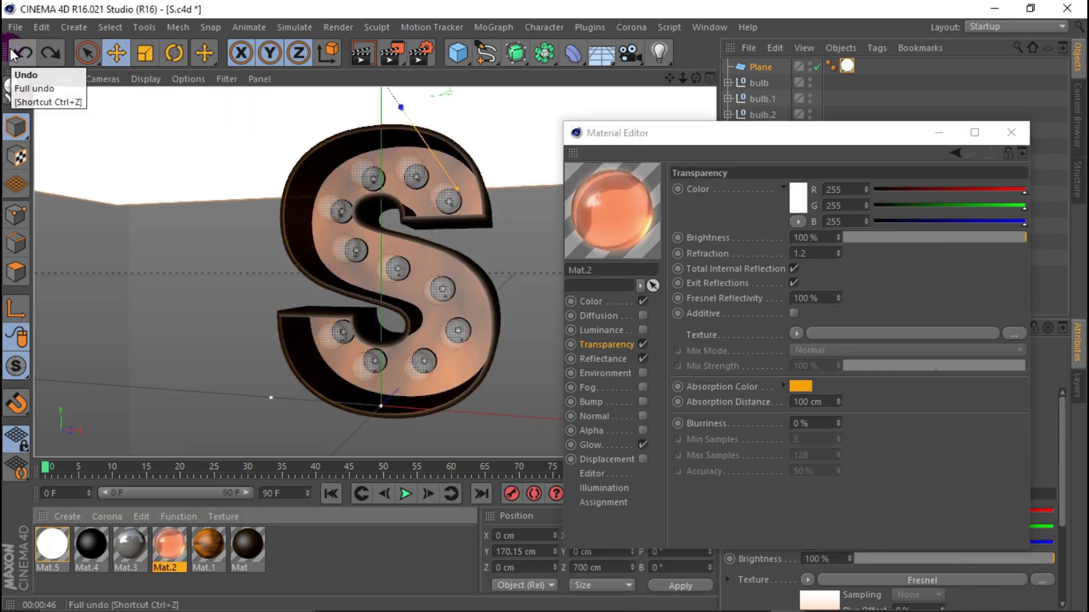
click(12, 54)
click(613, 302)
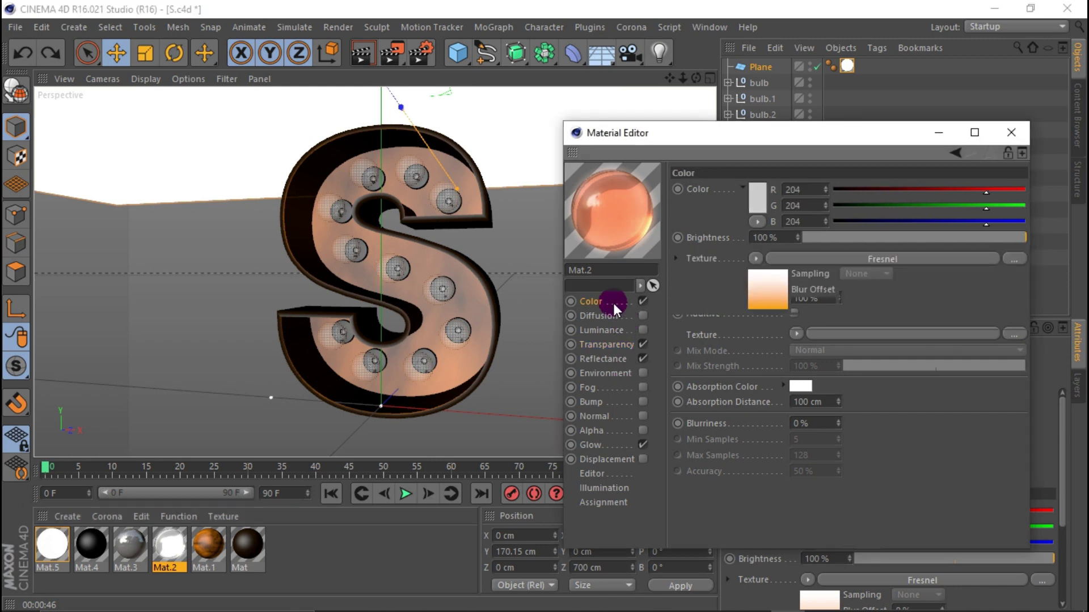
click(647, 297)
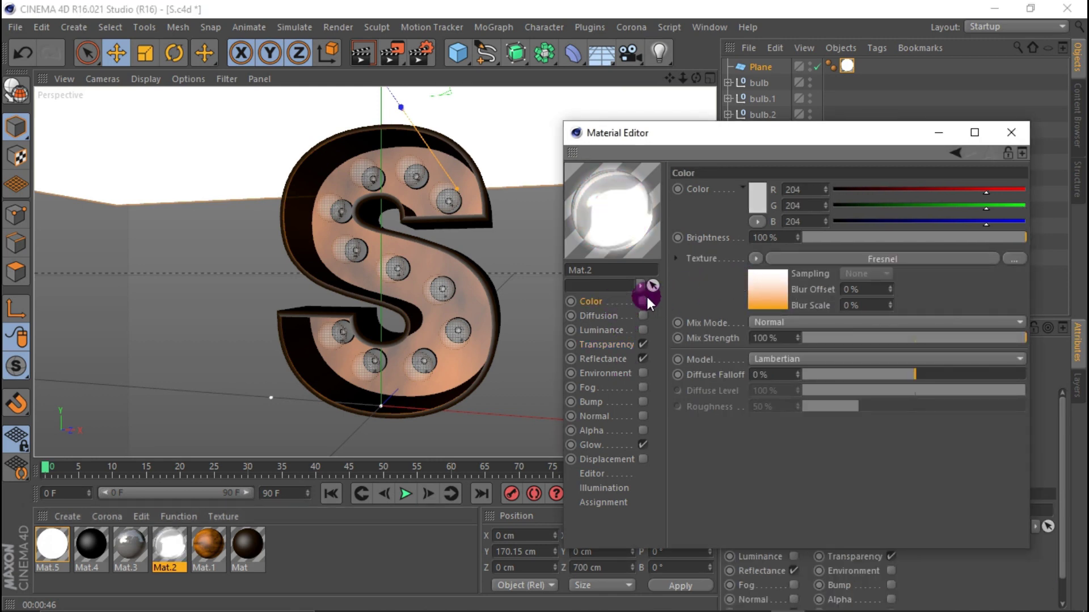
Enable Glow with Use Material Color off and a yellow glow colour, then render.
click(632, 439)
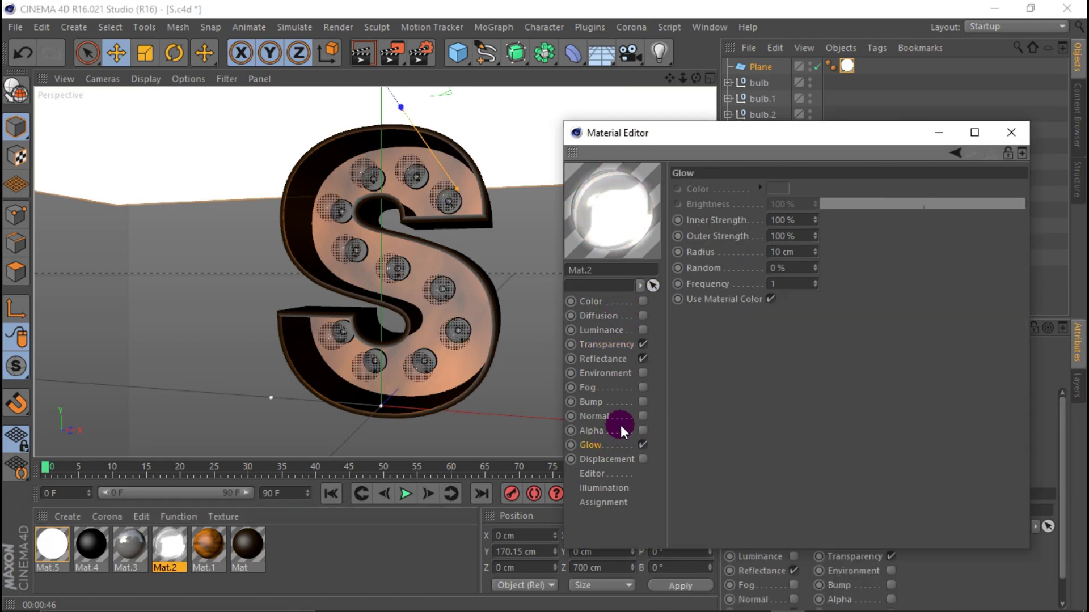
click(771, 299)
click(777, 190)
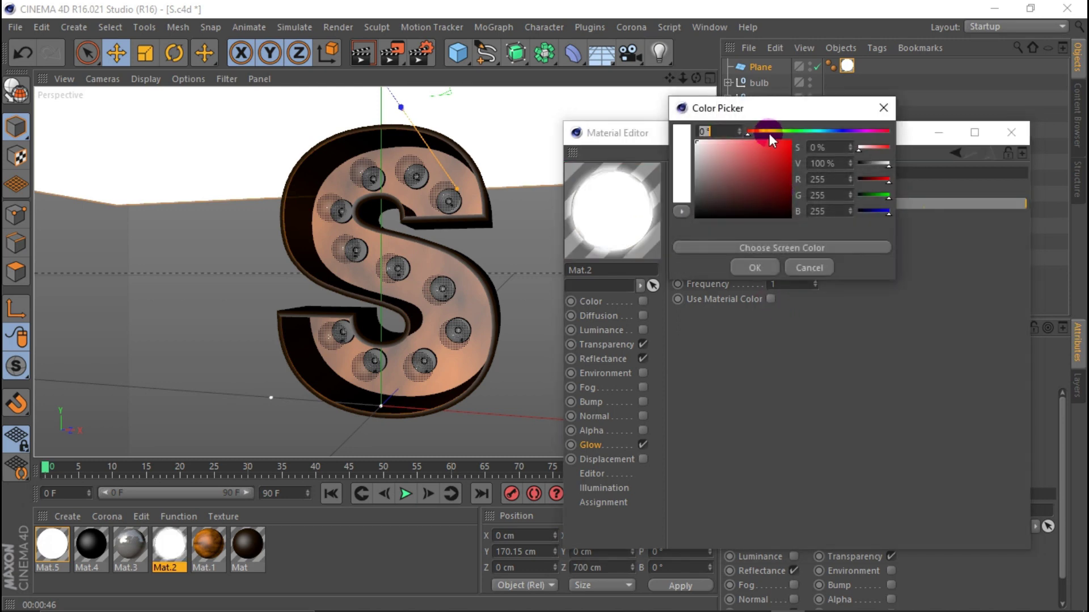
click(769, 134)
click(769, 192)
click(756, 270)
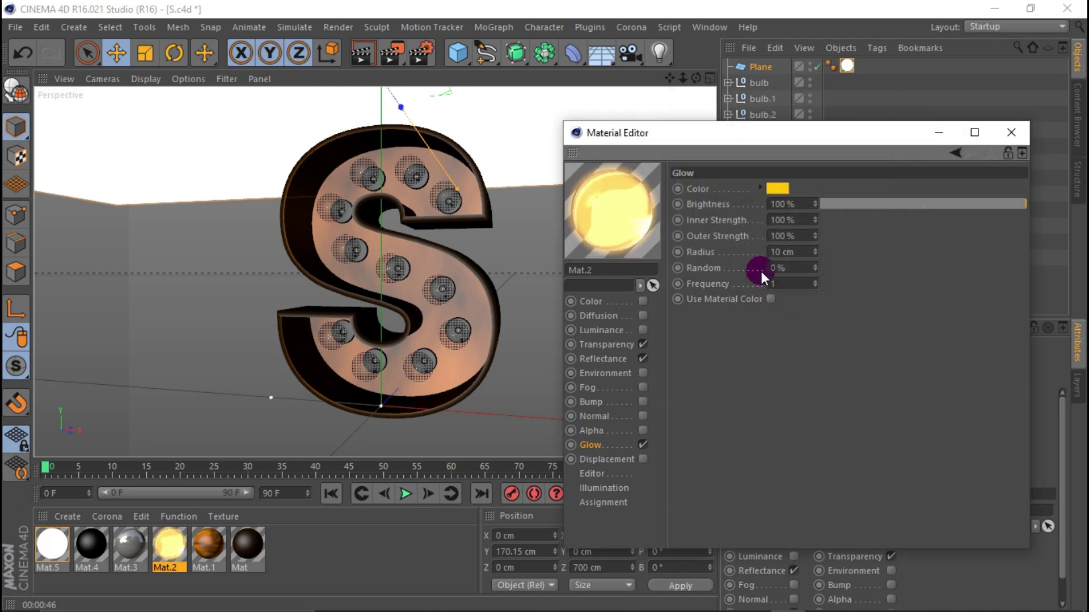
click(365, 51)
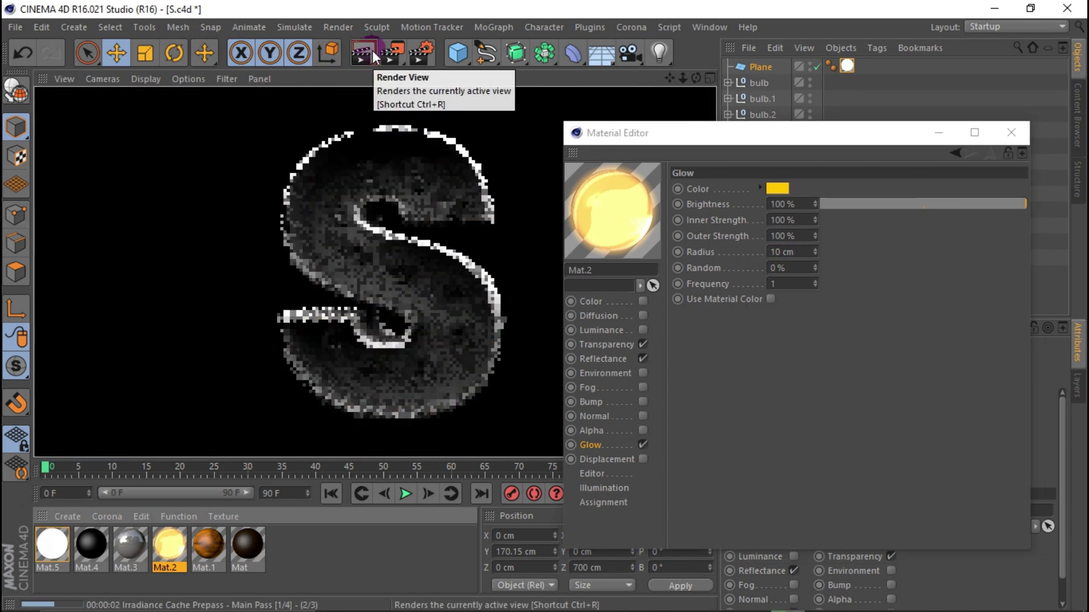
Turn off Mat.2's Reflectance channel and render to check the glow.
click(757, 310)
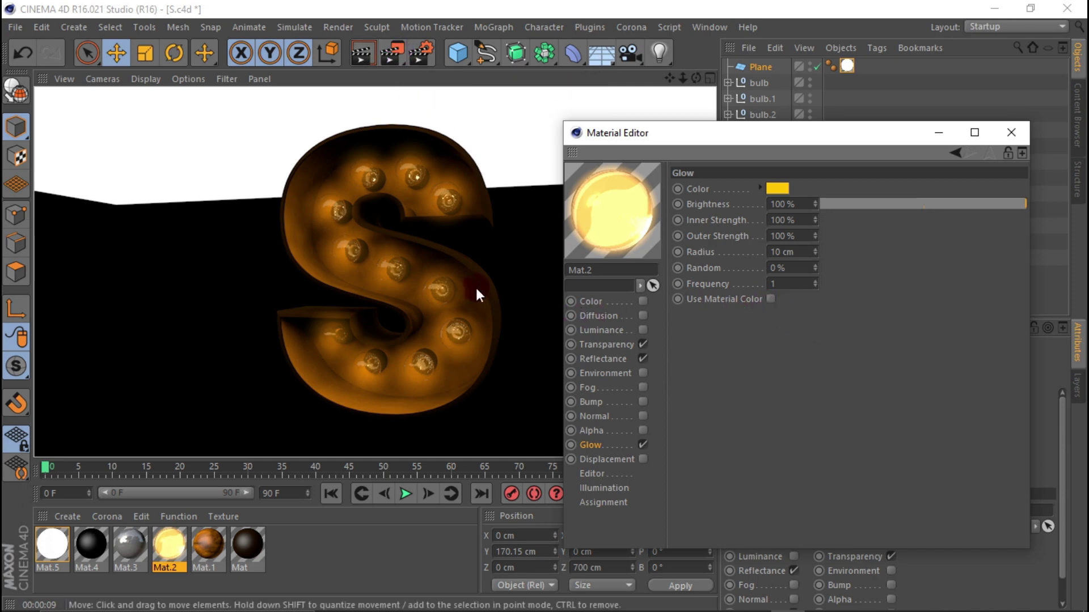
click(595, 301)
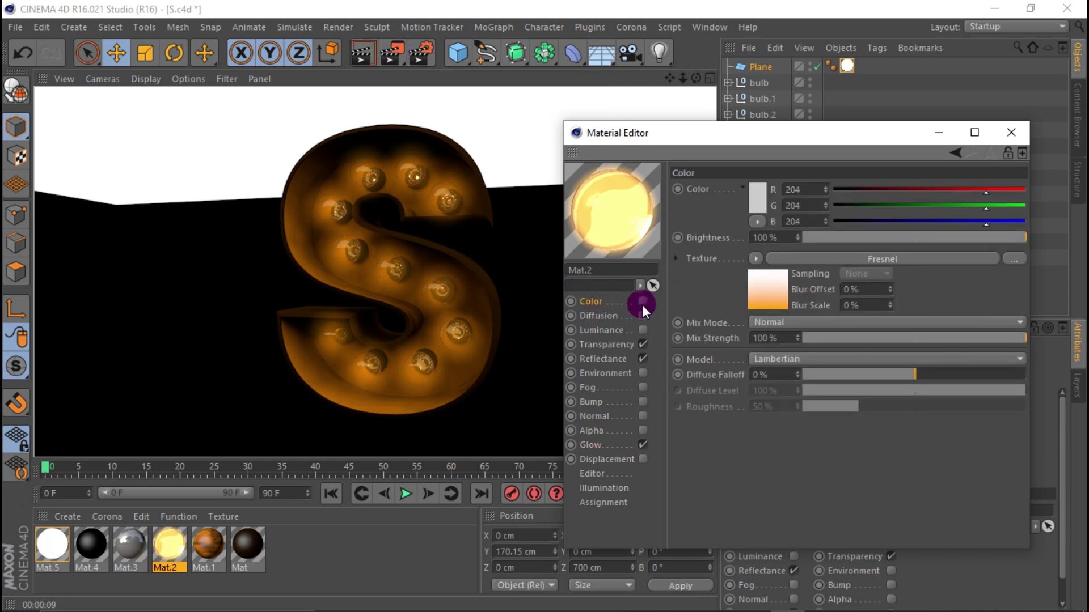
click(643, 358)
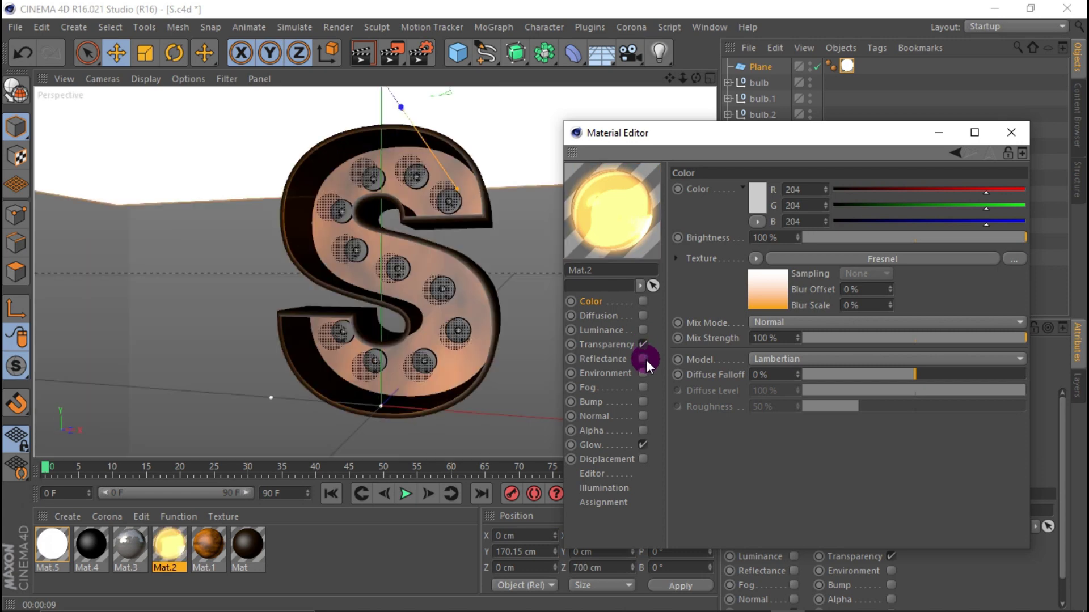
click(363, 54)
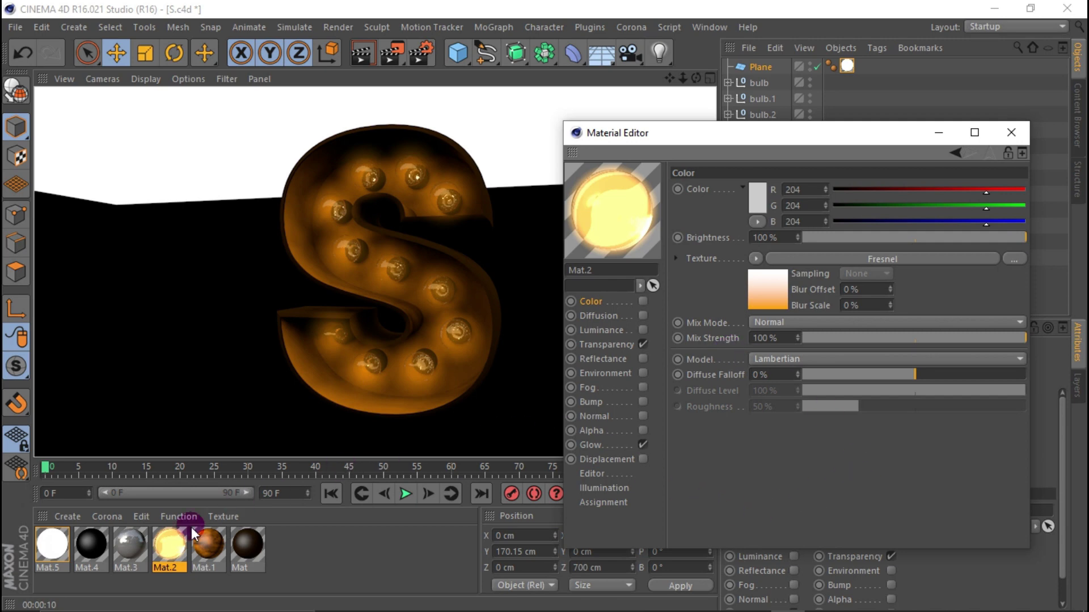
Add a Reflection (Legacy) layer to Mat with 2% strength and 5% roughness.
click(216, 551)
click(248, 544)
click(642, 358)
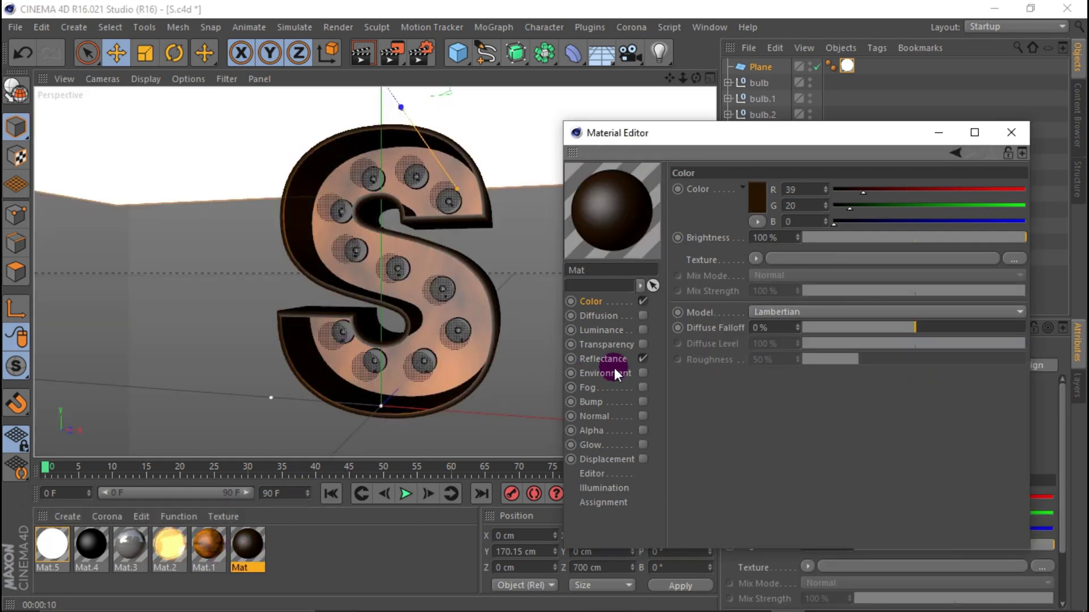
click(633, 361)
click(695, 207)
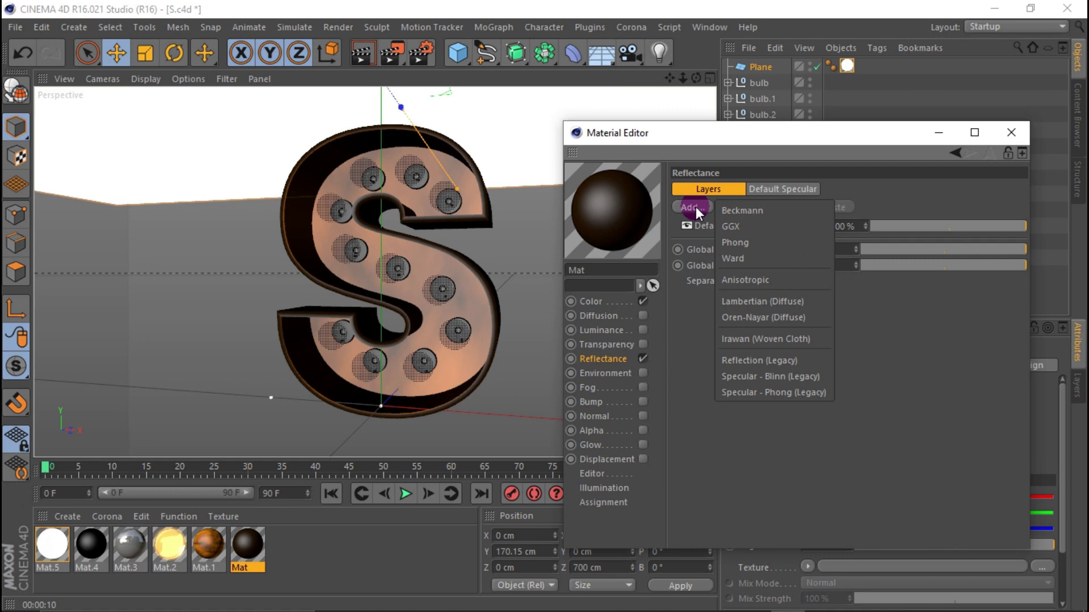
click(784, 363)
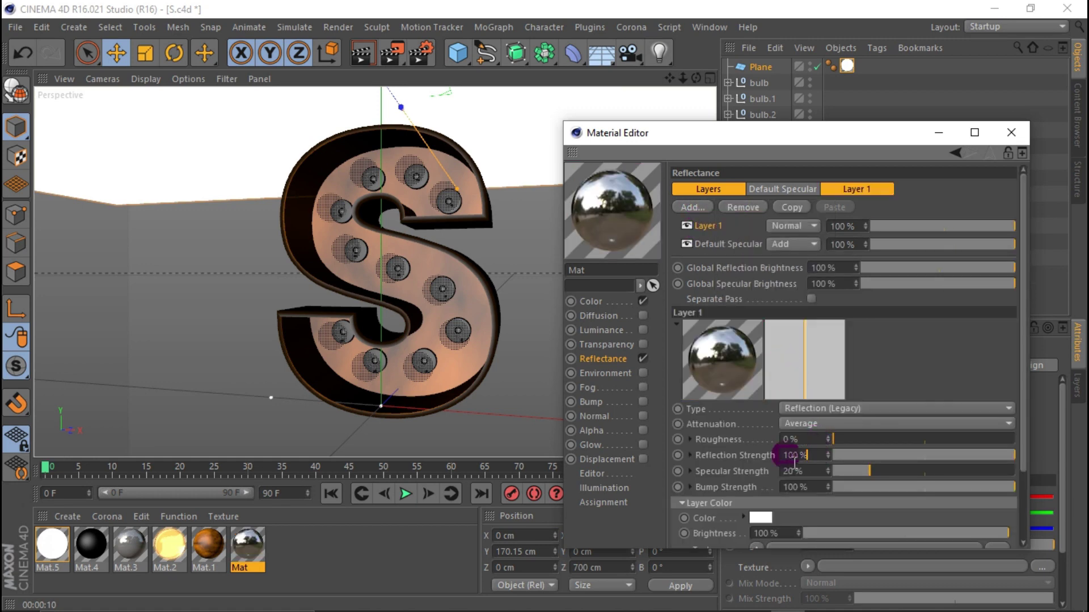
click(794, 455)
text(2)
key(Return)
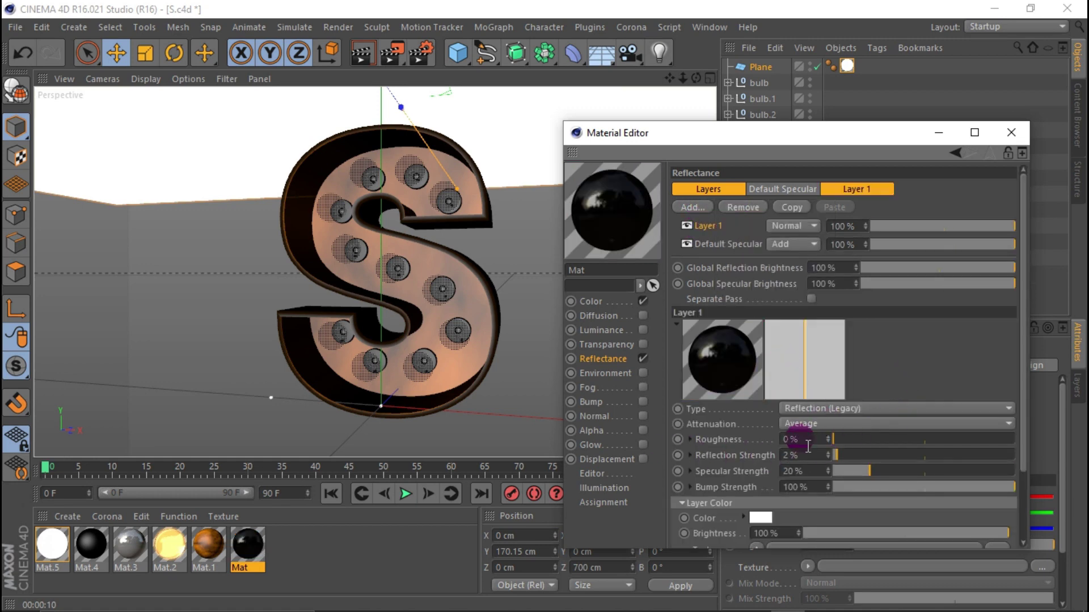
click(794, 439)
text(5)
key(Return)
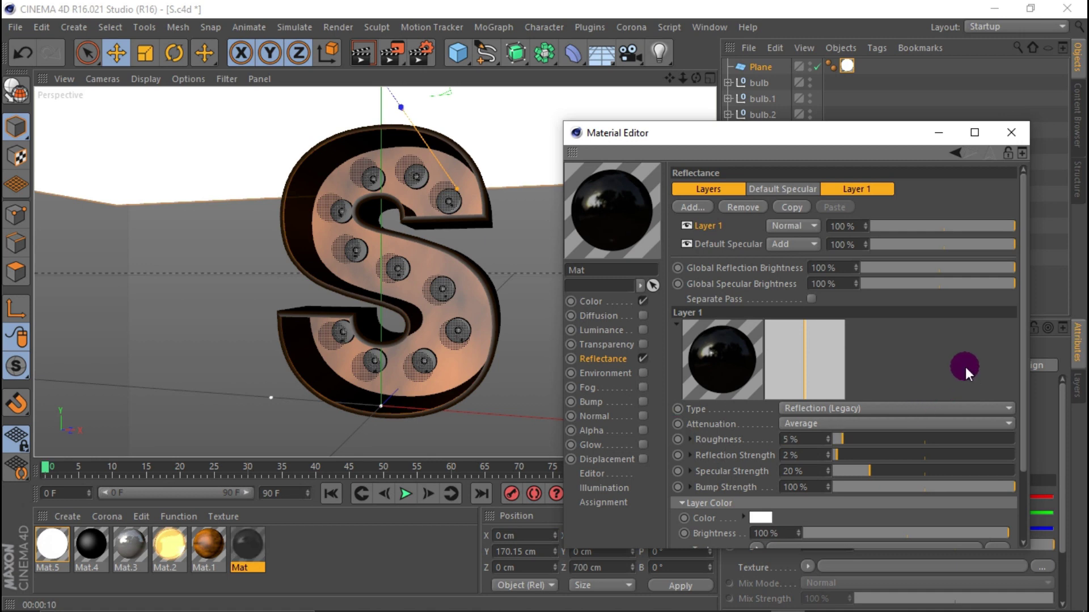
Add an Additive Reflection (Legacy) layer at 1% strength to Mat.4 and close the editor.
click(101, 543)
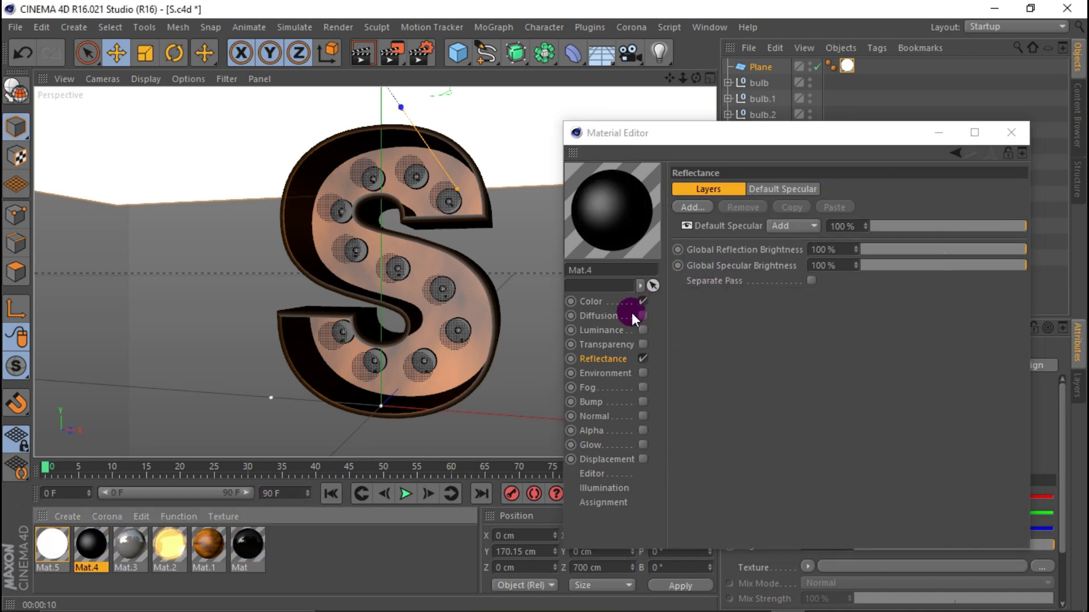
click(703, 210)
click(757, 355)
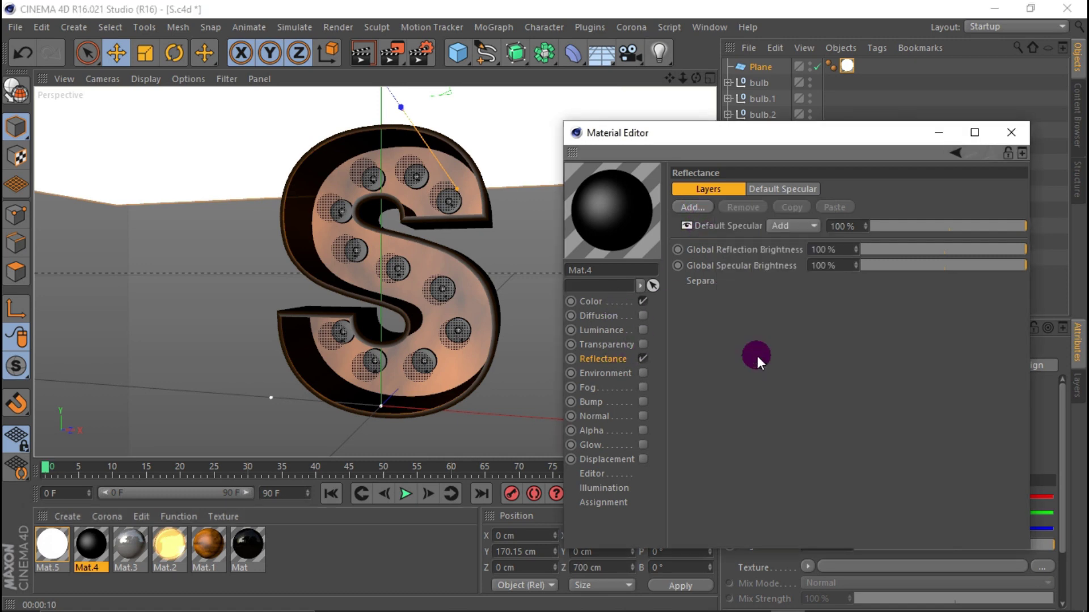
double_click(816, 456)
text(1)
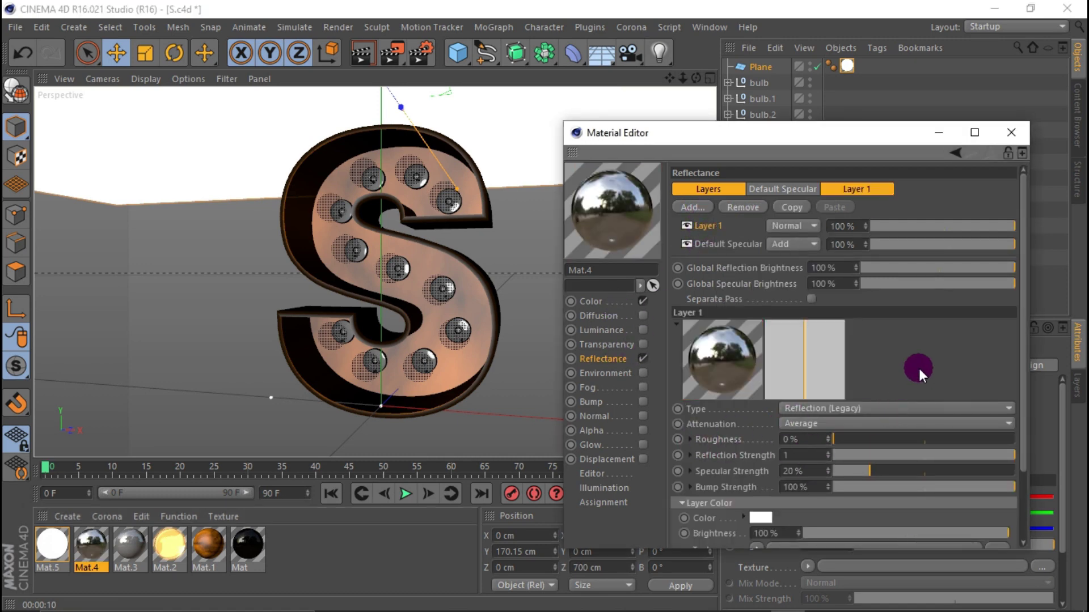
key(Return)
click(839, 428)
click(802, 471)
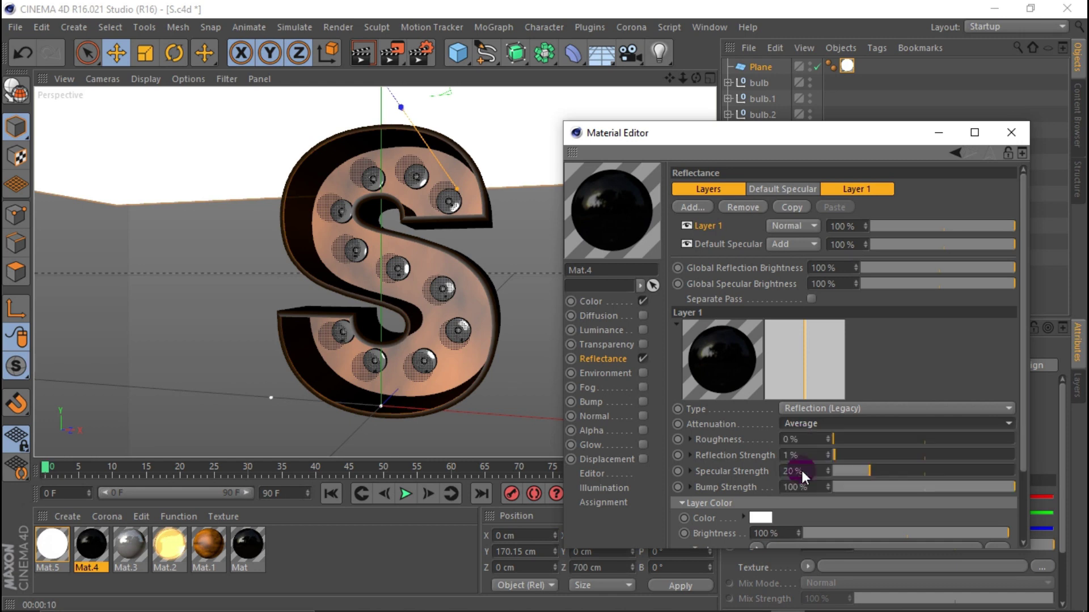
click(1011, 133)
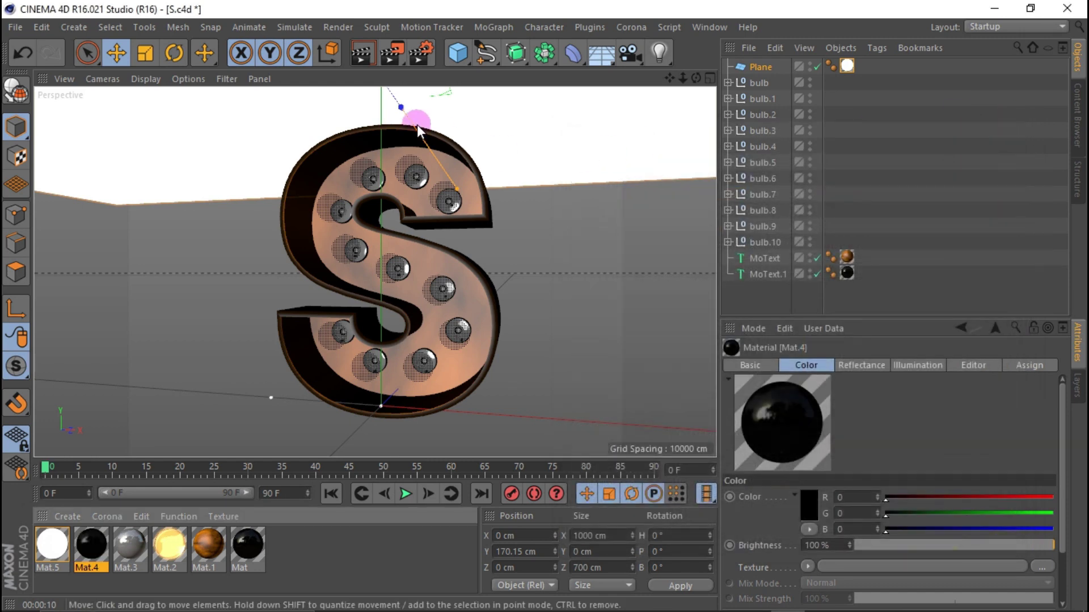
Render to check the new reflections, then bring up Mat.2's Transparency settings.
click(361, 52)
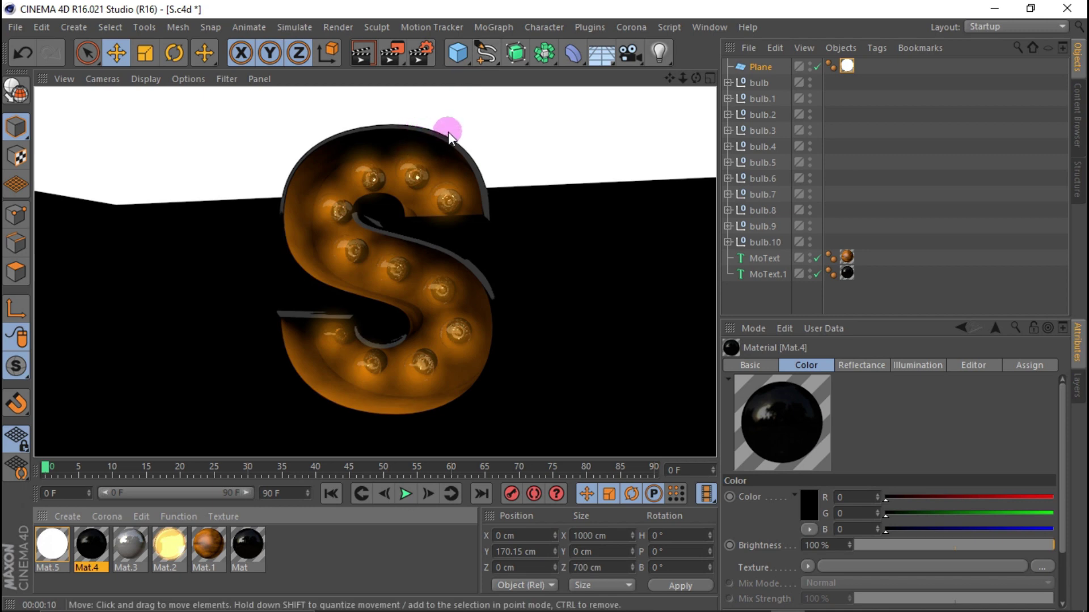
double_click(183, 542)
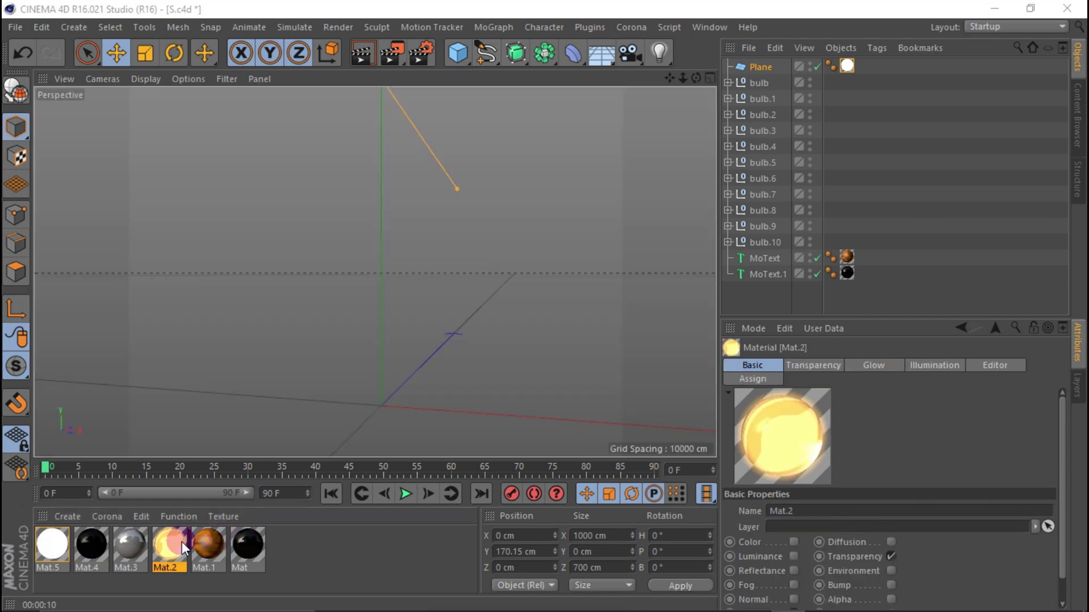
drag(503, 111, 849, 129)
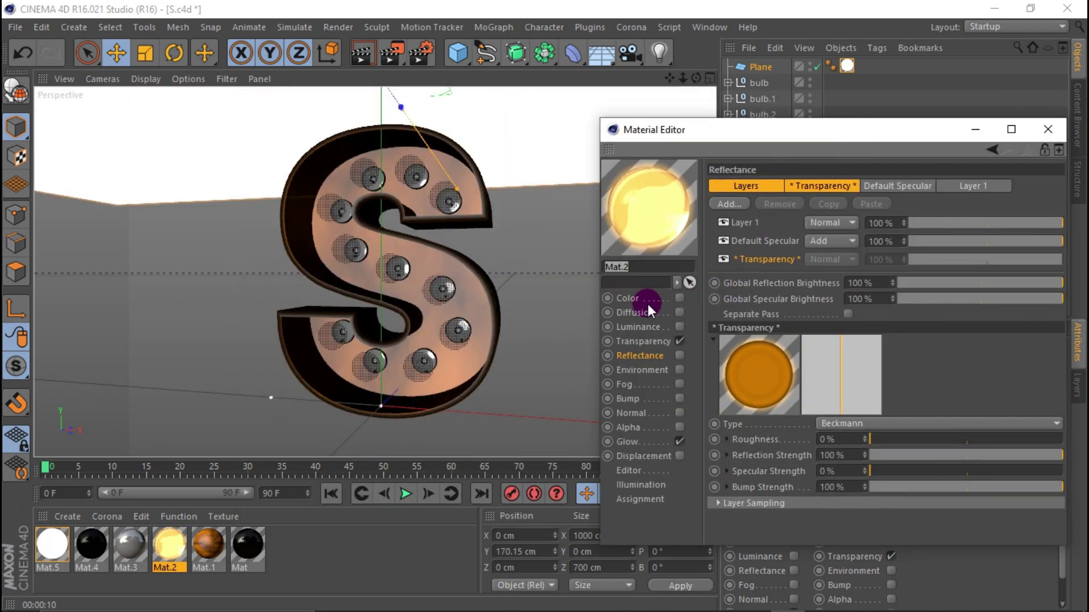
click(646, 300)
click(658, 339)
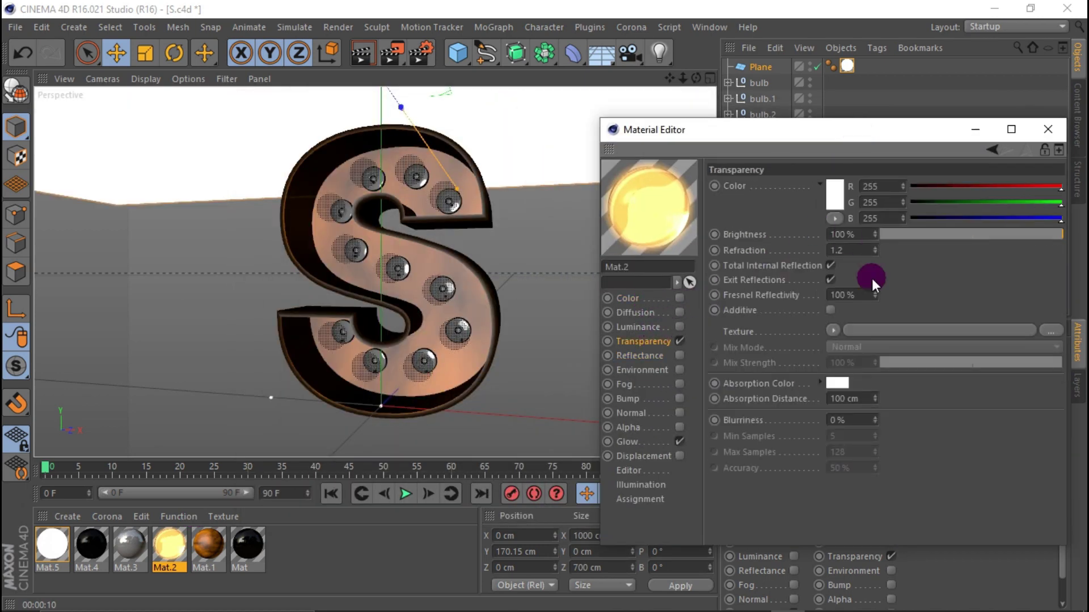
Set Mat.2's transparency colour to yellow (about 255/212/0) at 71% brightness.
click(836, 203)
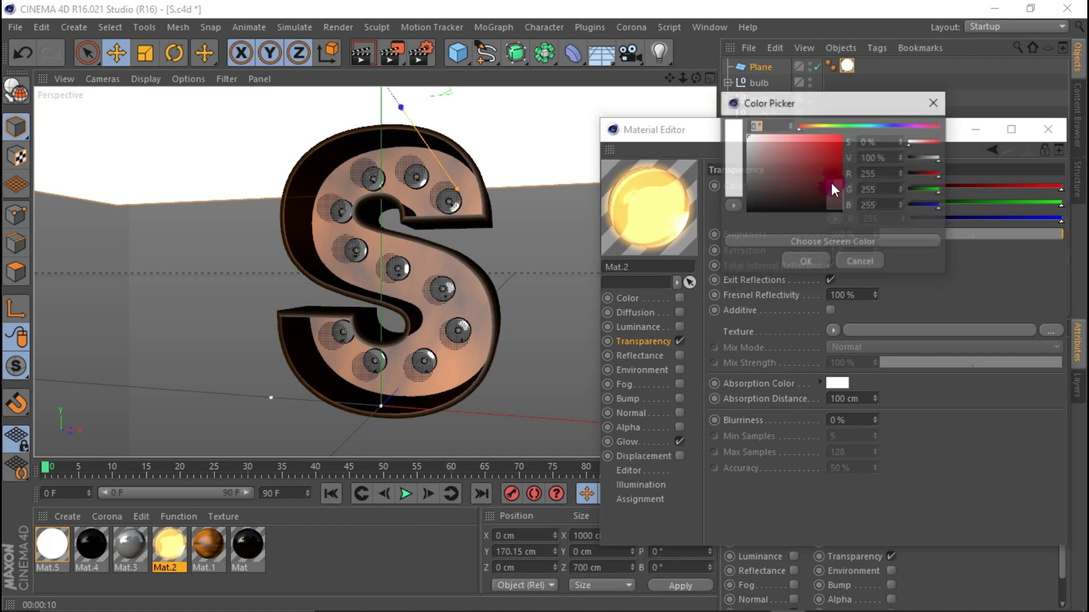
click(814, 125)
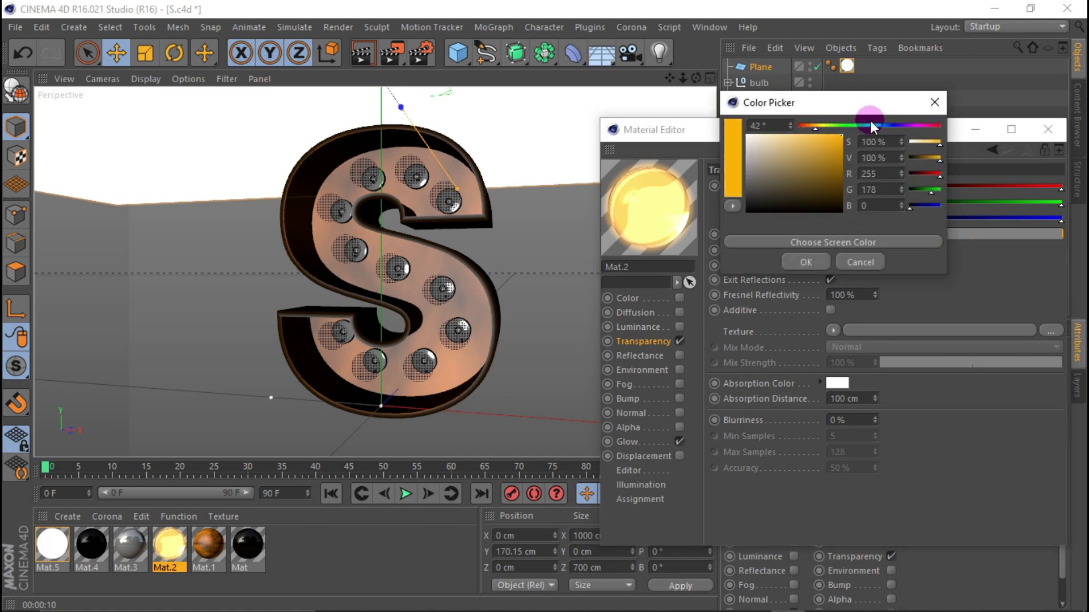
click(819, 126)
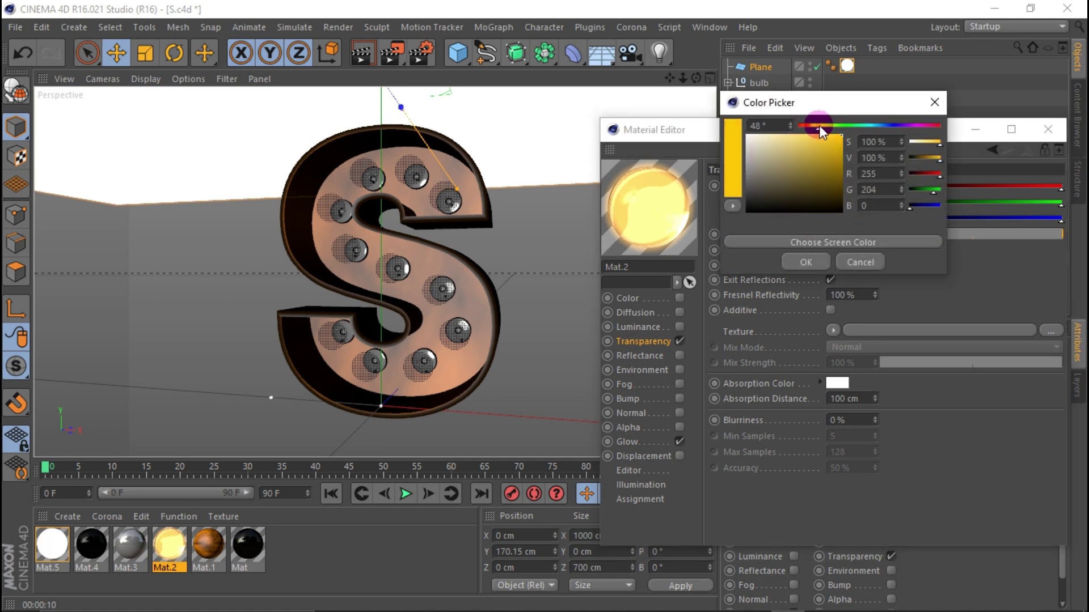
click(807, 262)
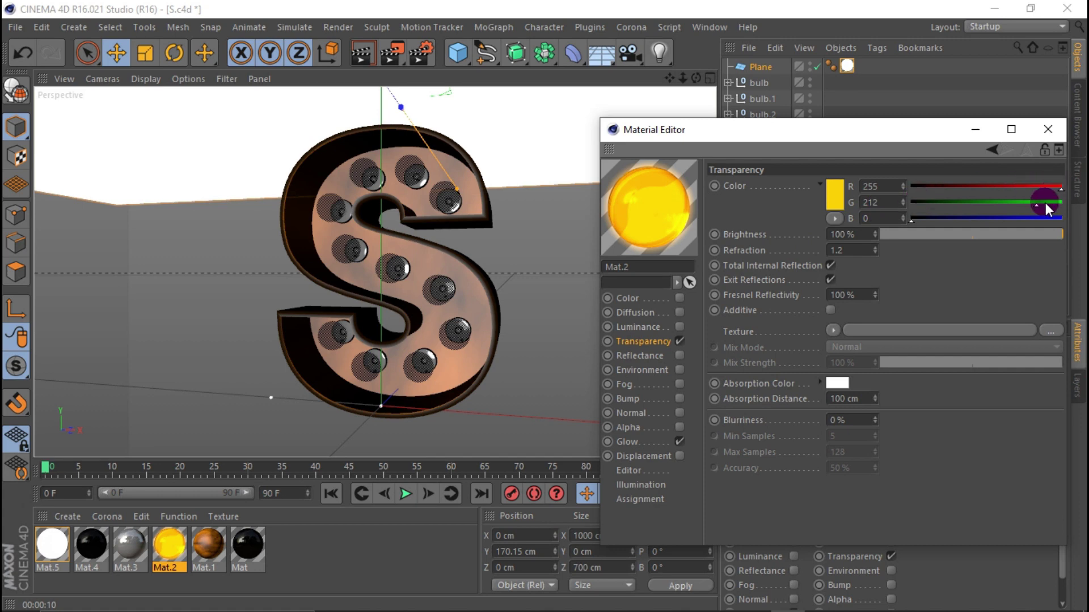
click(1029, 233)
click(1036, 234)
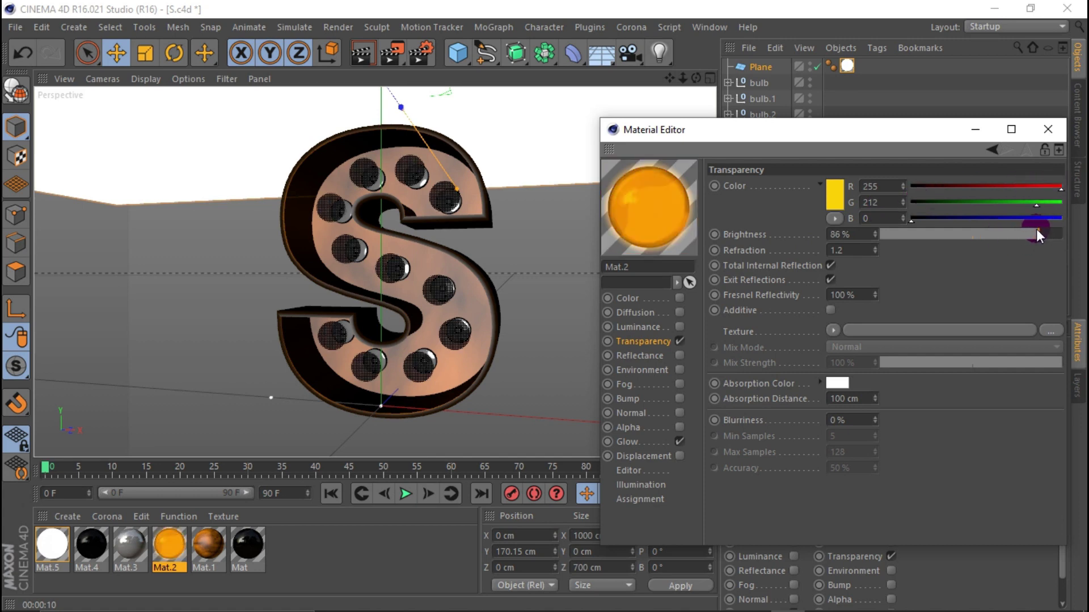
drag(1036, 233, 1009, 234)
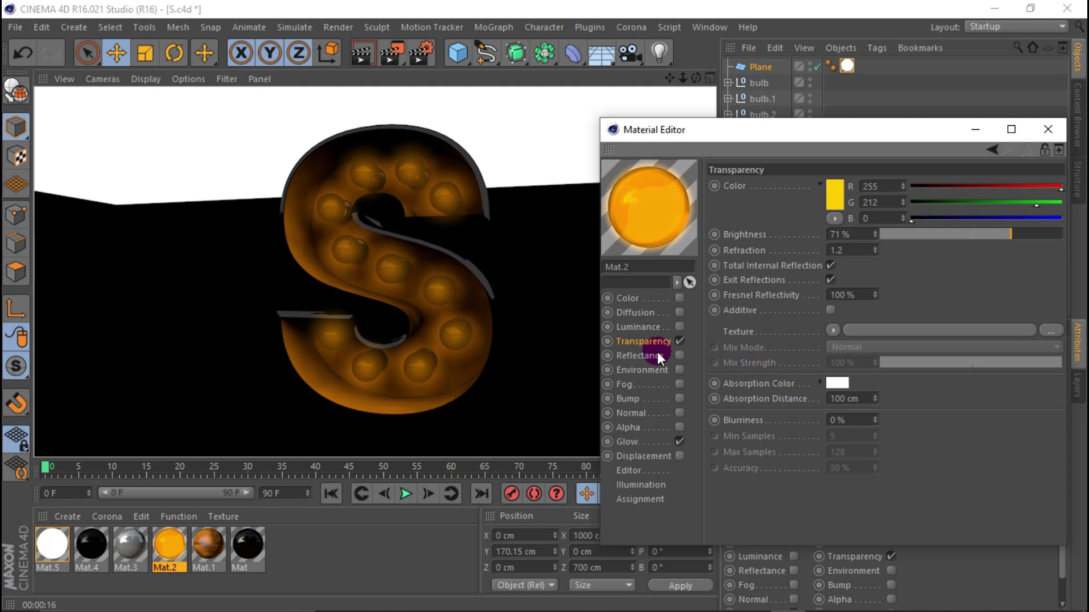
Enable Mat.2 reflectance, set Layer 1 strength to 6%, test-render, then disable Layer 1.
click(679, 355)
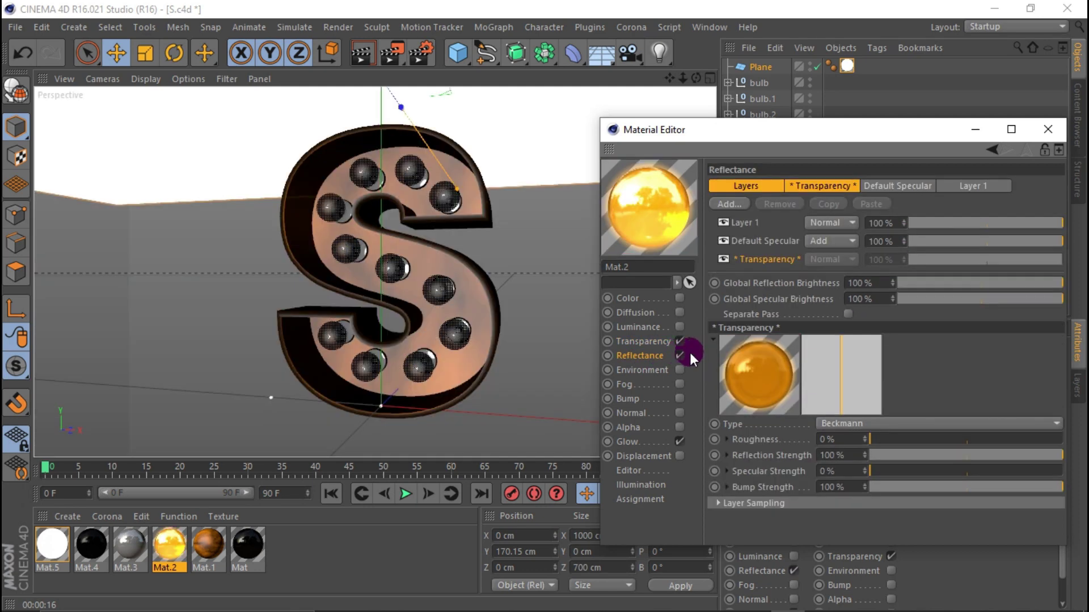
mouse_move(1030, 457)
mouse_down()
mouse_move(897, 457)
mouse_move(1077, 457)
mouse_up()
click(744, 226)
drag(986, 470, 880, 471)
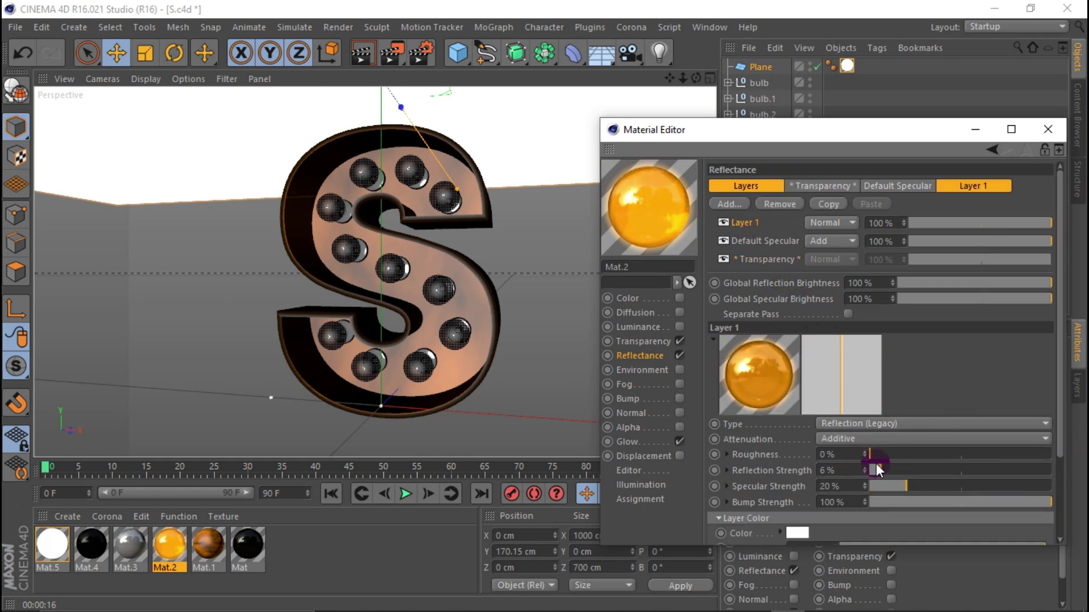
click(362, 53)
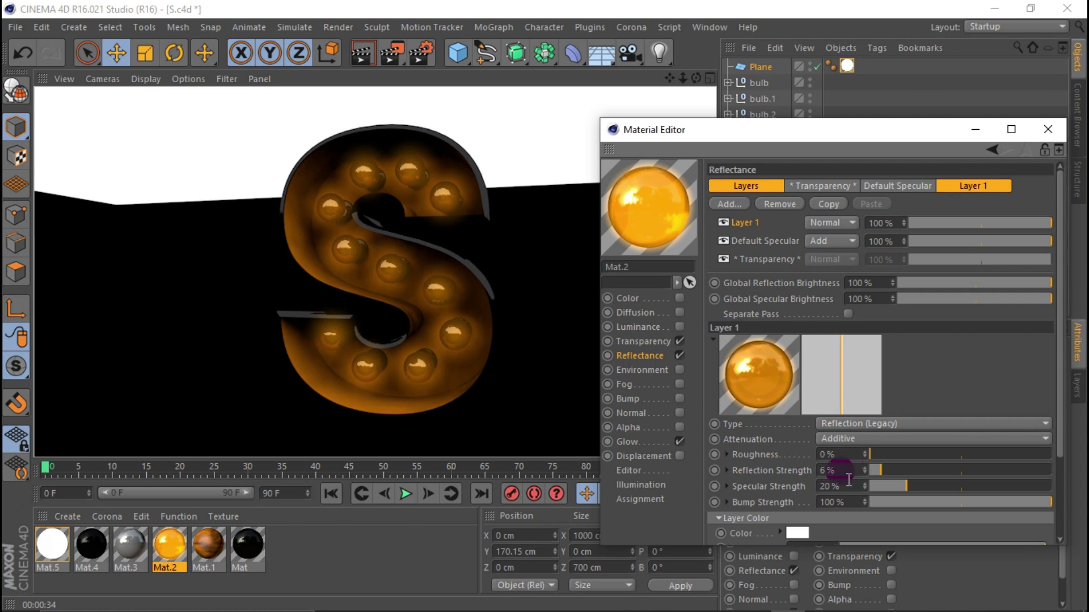
click(722, 223)
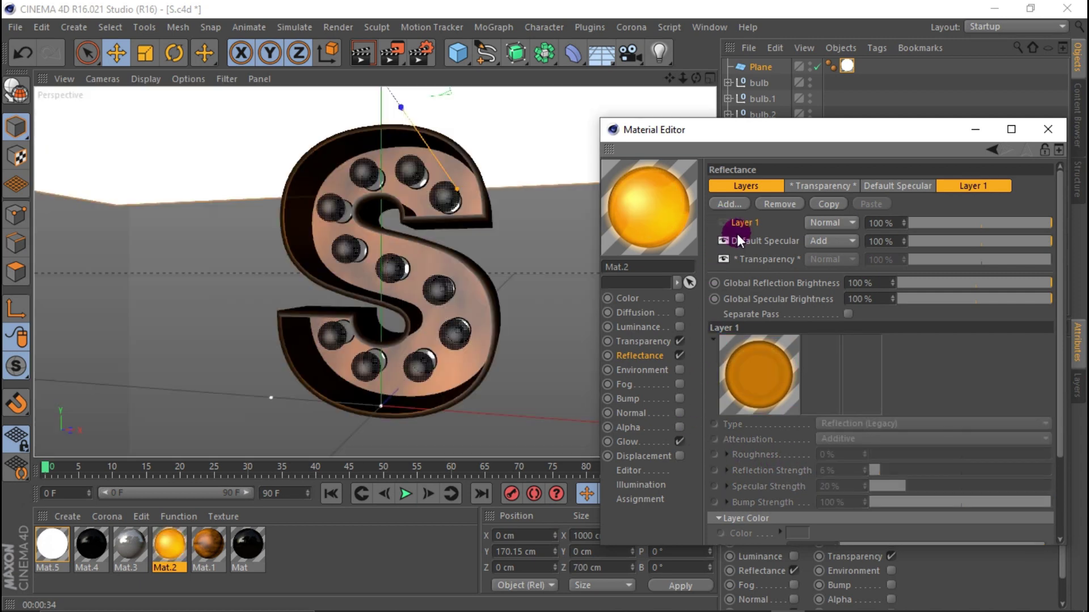
Restore Mat.2's transparency brightness to 100% and give it an orange absorption colour.
click(750, 241)
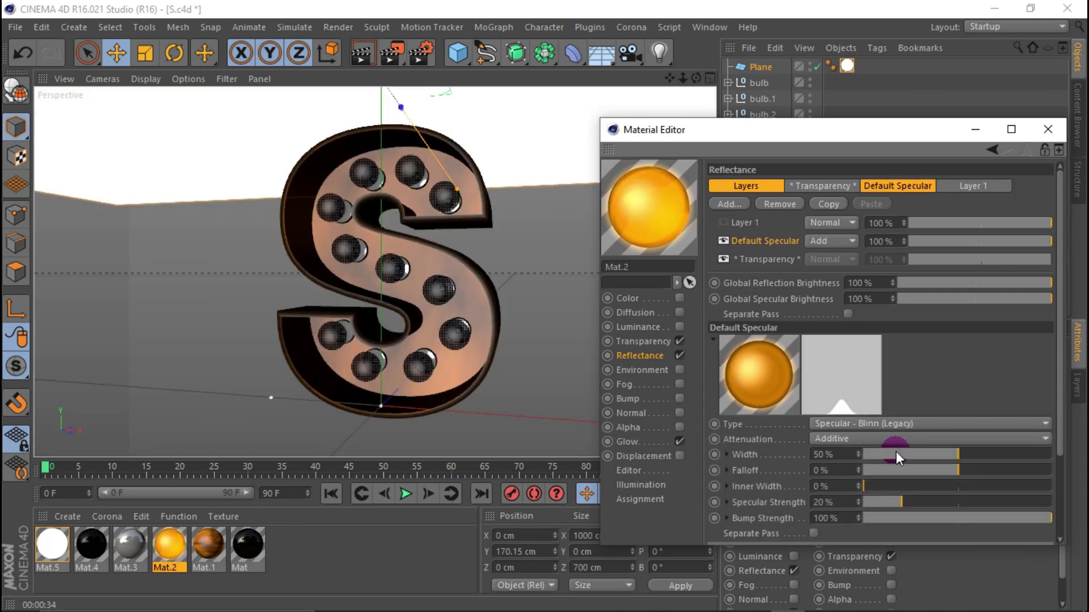
click(647, 340)
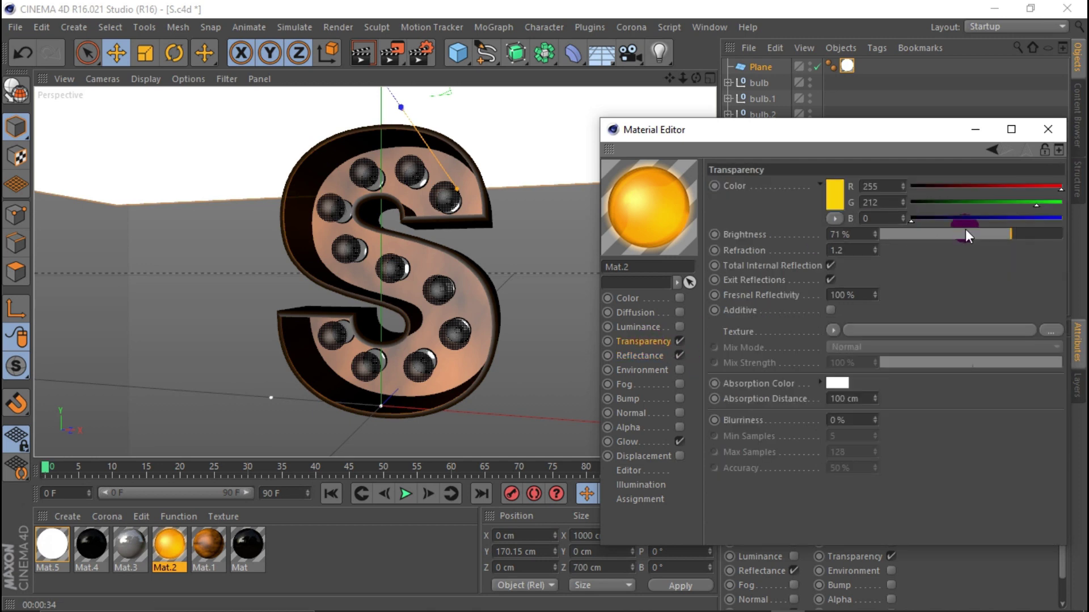
drag(965, 230, 1073, 227)
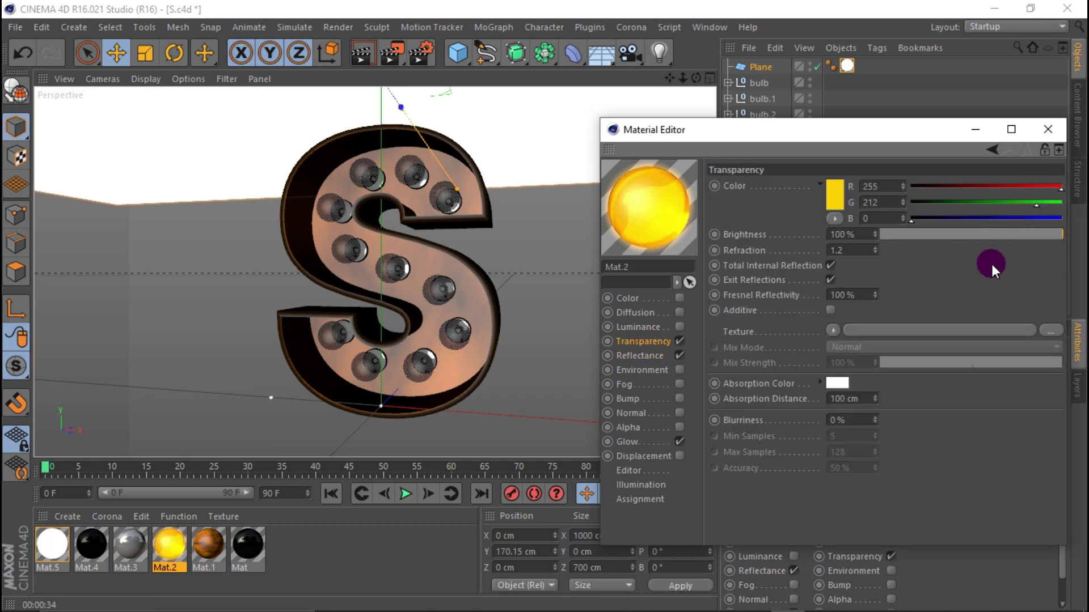
click(835, 379)
click(818, 319)
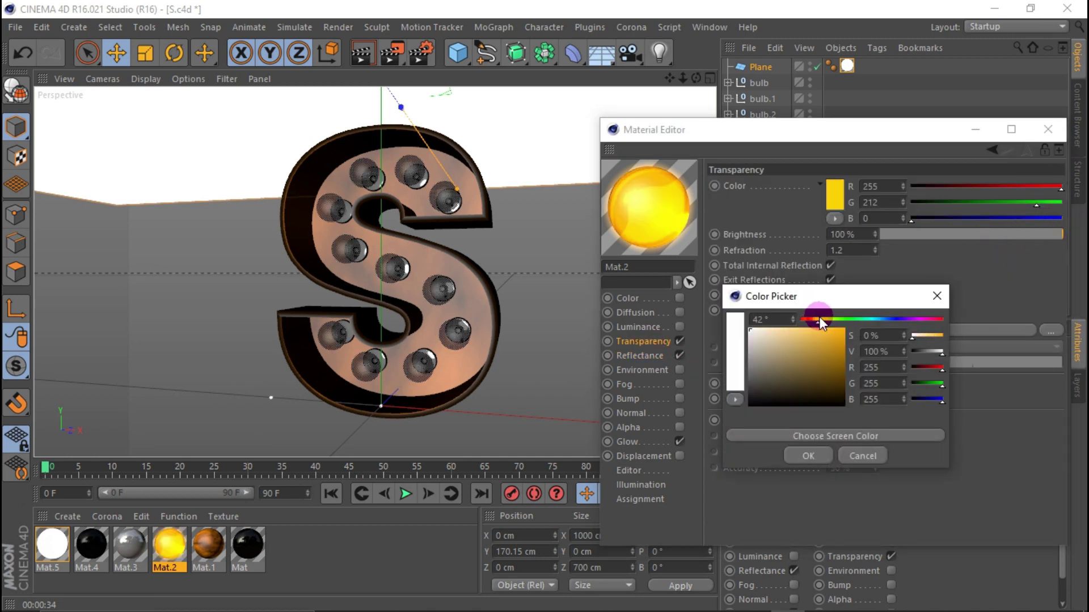
click(808, 457)
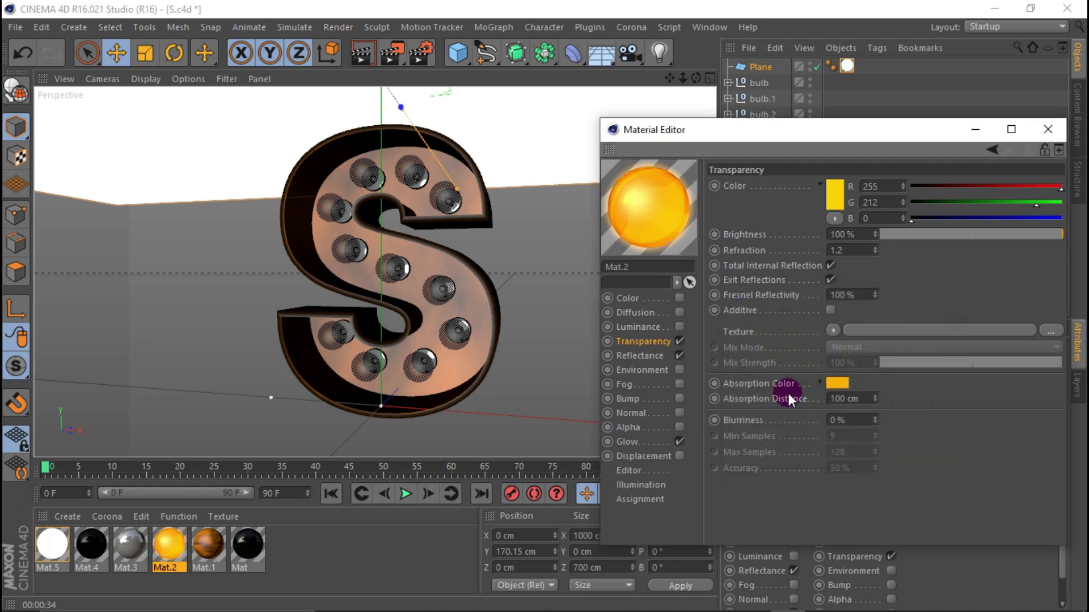
Set Default Specular width and strength to 36%, test-render, and re-enable Layer 1.
click(653, 355)
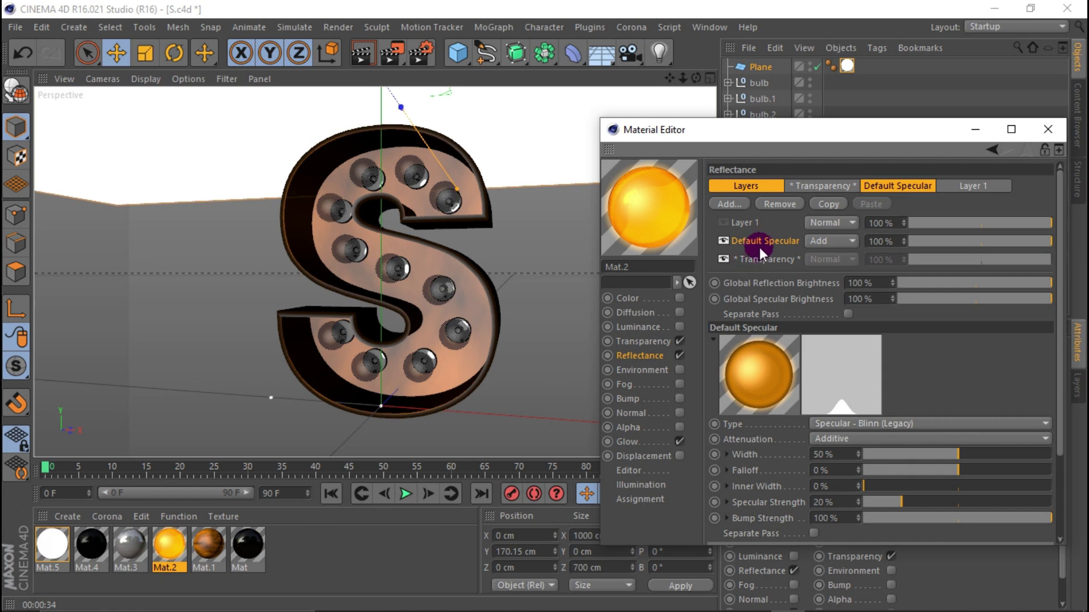
drag(941, 455, 919, 454)
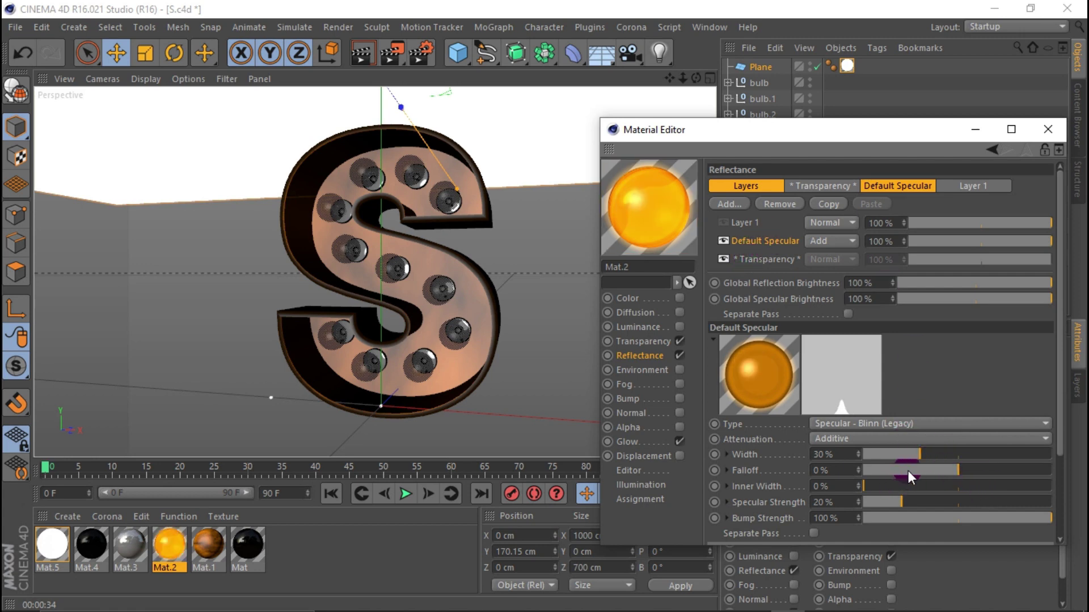
mouse_move(967, 472)
mouse_down()
mouse_move(934, 469)
mouse_move(965, 448)
mouse_move(958, 469)
mouse_move(941, 454)
mouse_move(983, 469)
mouse_move(932, 454)
mouse_up()
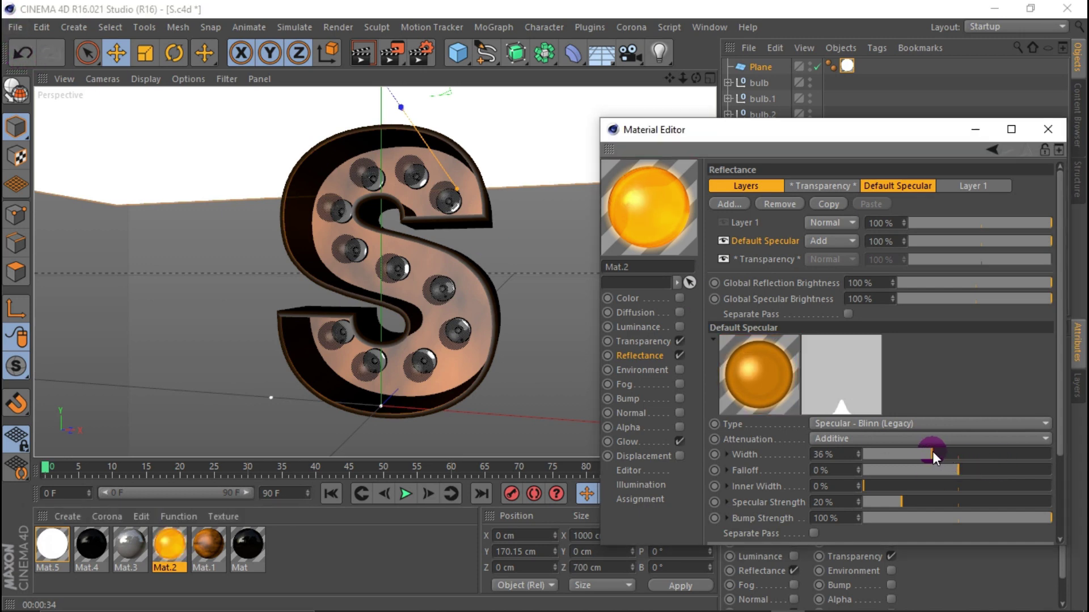
drag(902, 503, 931, 502)
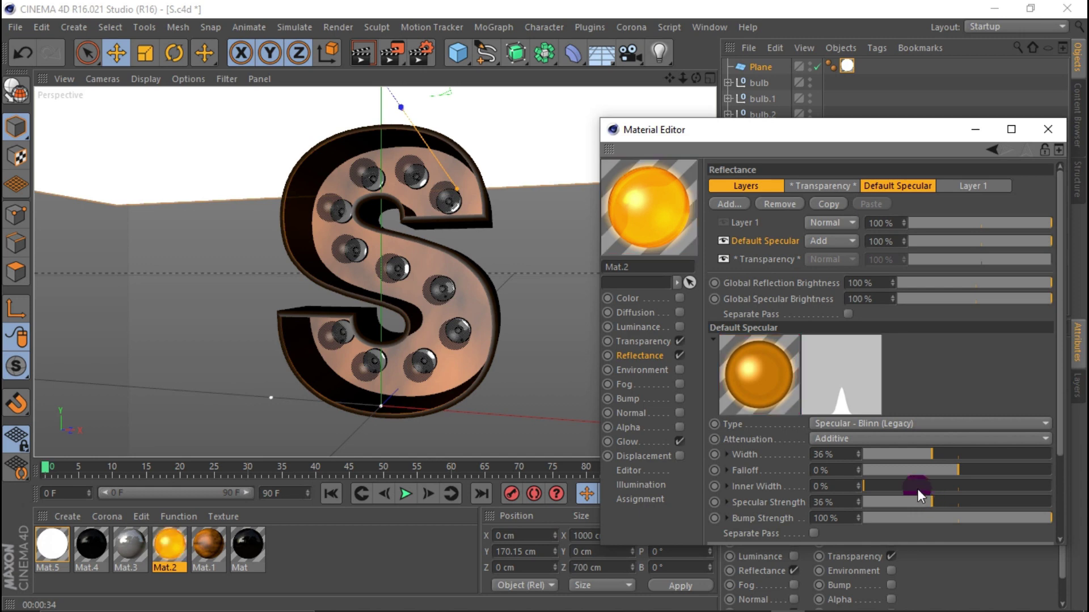
click(362, 54)
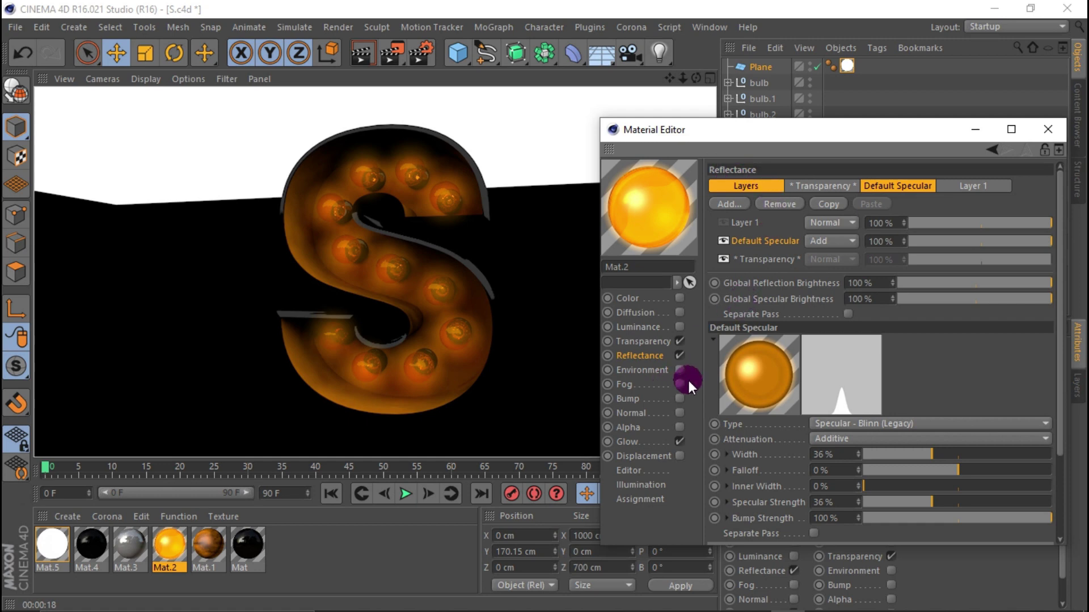
click(744, 221)
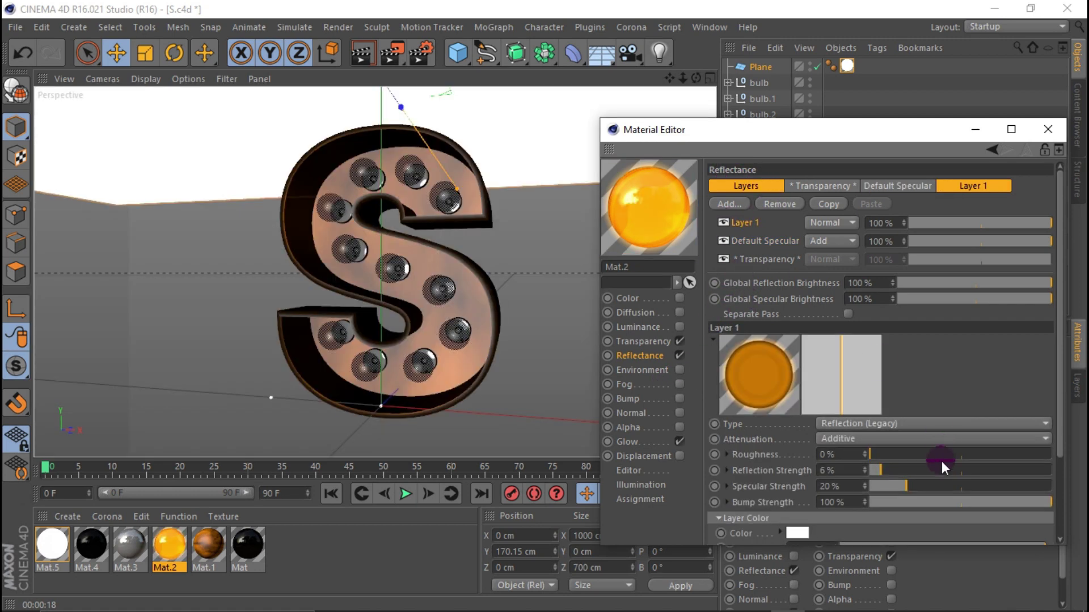
Raise Mat.2's Layer 1 reflection strength to 100%, test-render, and close the material editor.
drag(914, 471, 1054, 471)
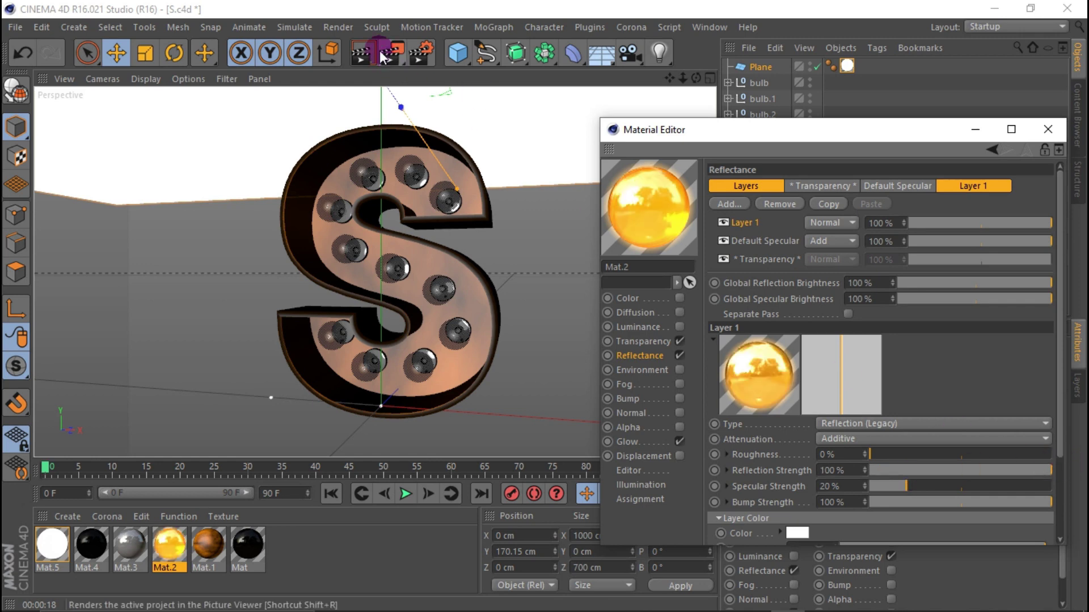
click(362, 54)
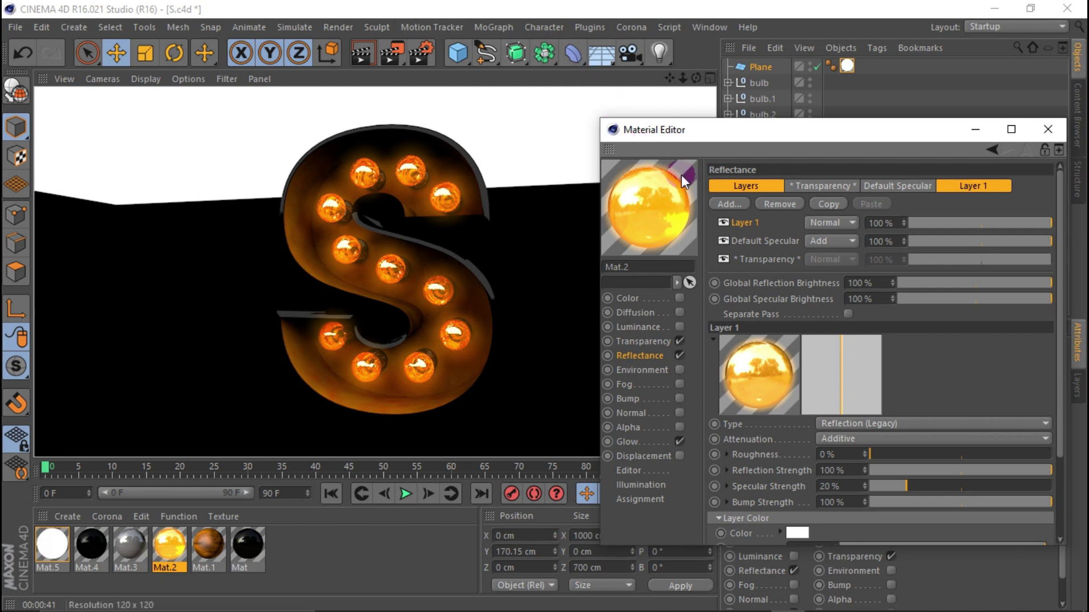
drag(613, 183, 700, 185)
click(685, 199)
click(1047, 129)
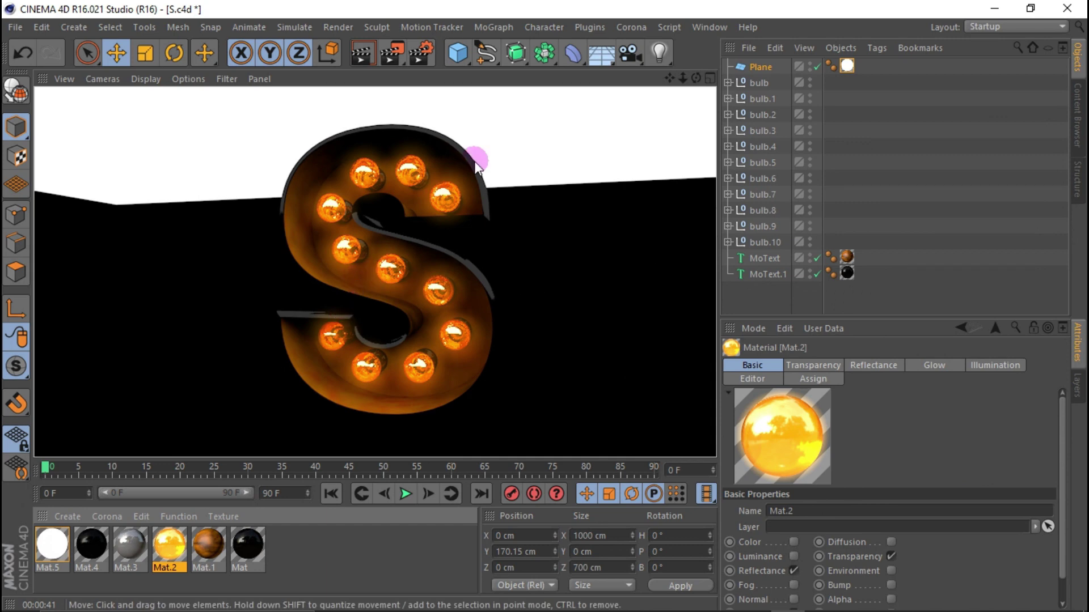
Raise the light plane above the S and duplicate it as a floor plane below.
scroll(437, 127, down, 3)
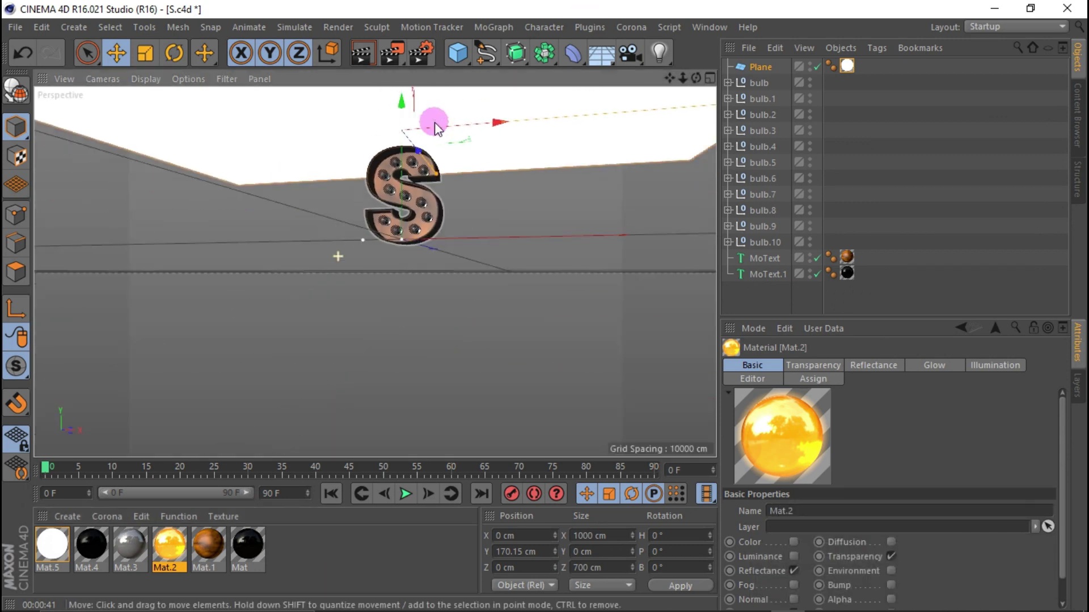
scroll(437, 128, down, 2)
drag(670, 78, 670, 113)
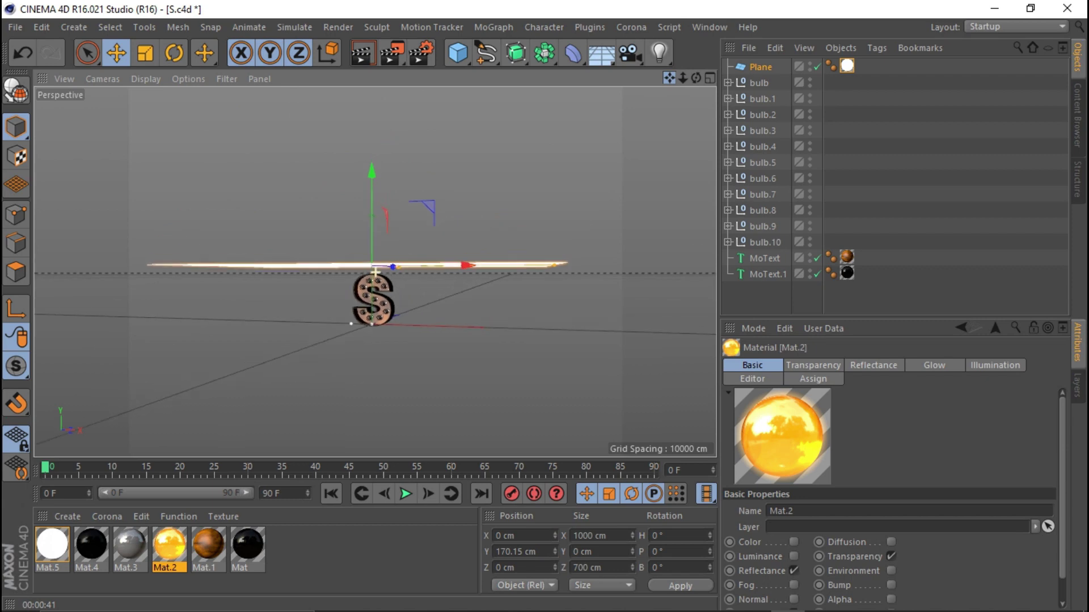
drag(373, 206, 373, 191)
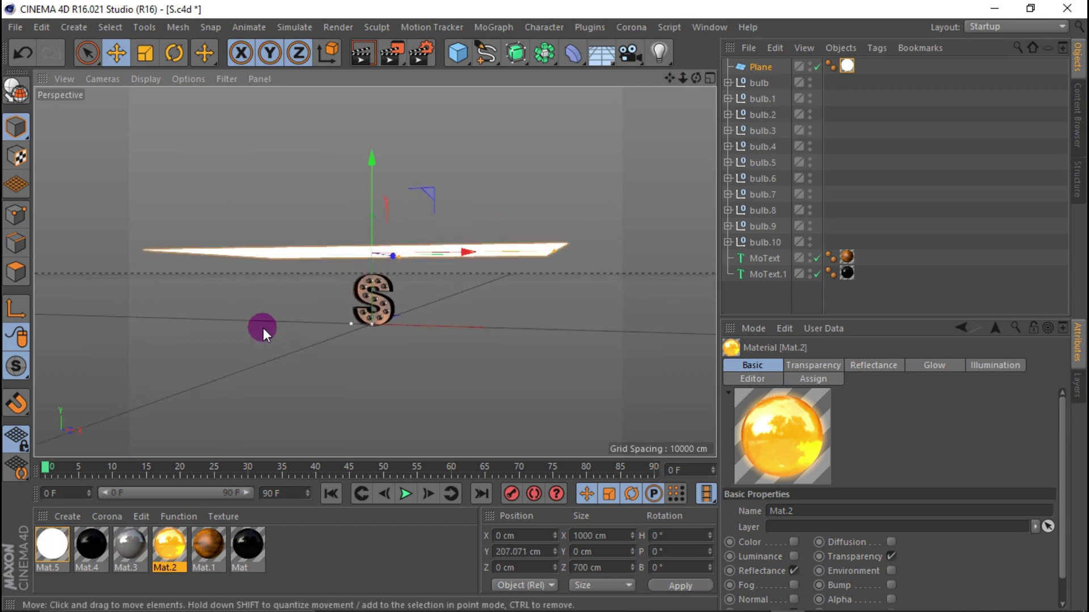
click(759, 67)
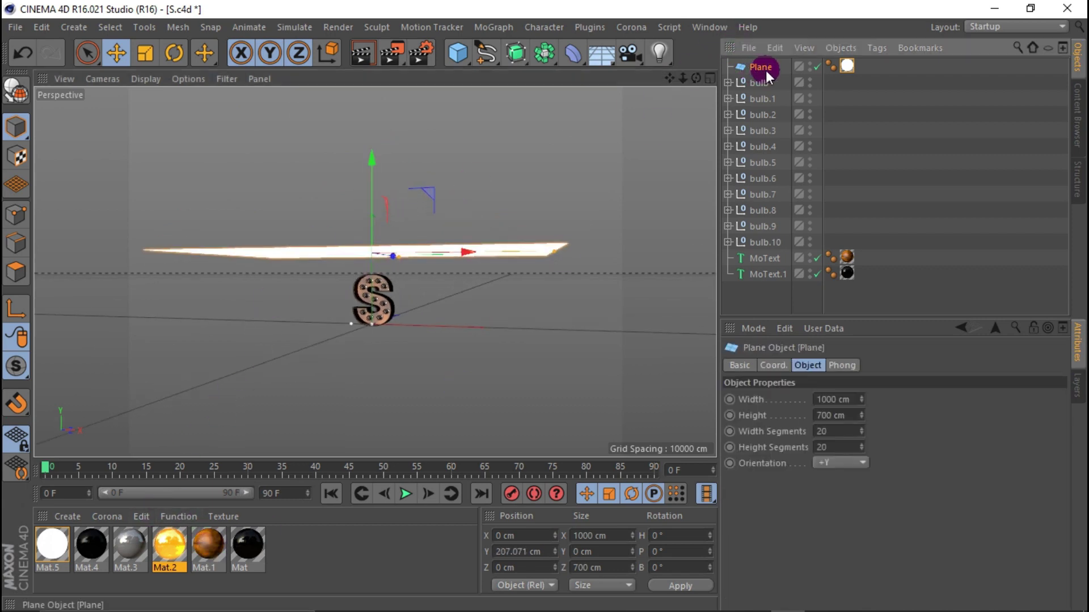
ctrl+drag(760, 68, 760, 76)
drag(372, 202, 377, 317)
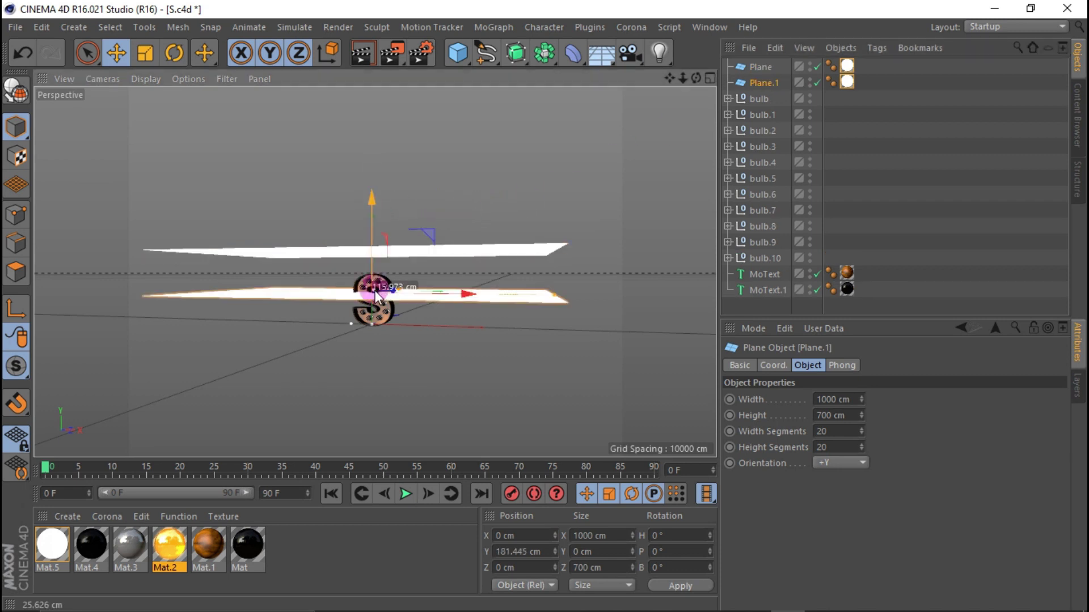
Raise the ceiling plane slightly, test-render, and orbit to see the S from the side.
scroll(377, 317, up, 5)
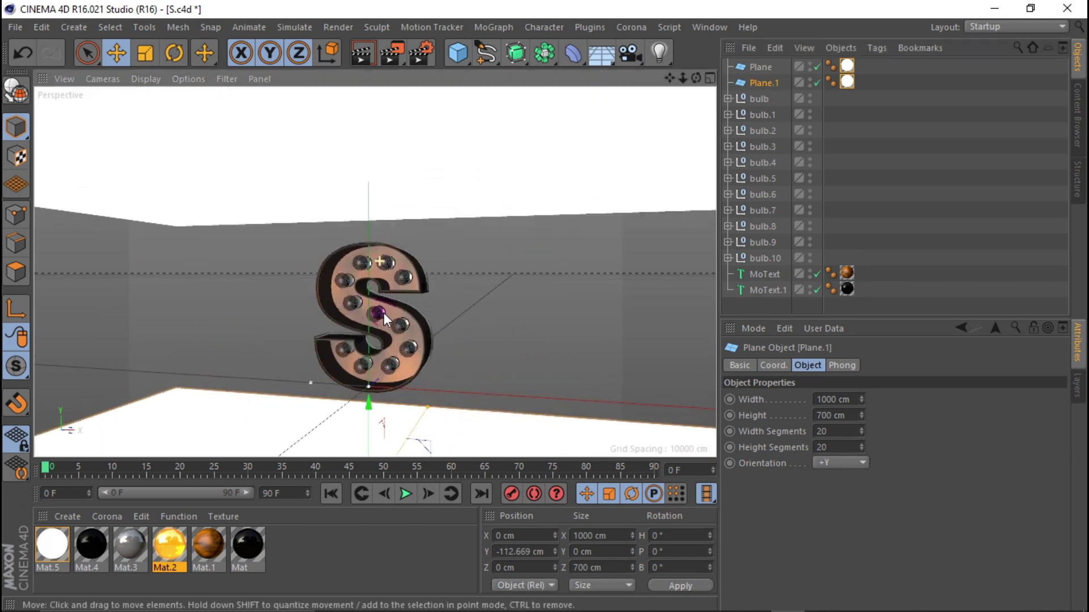
scroll(368, 351, up, 3)
alt+right_drag(650, 88, 338, 379)
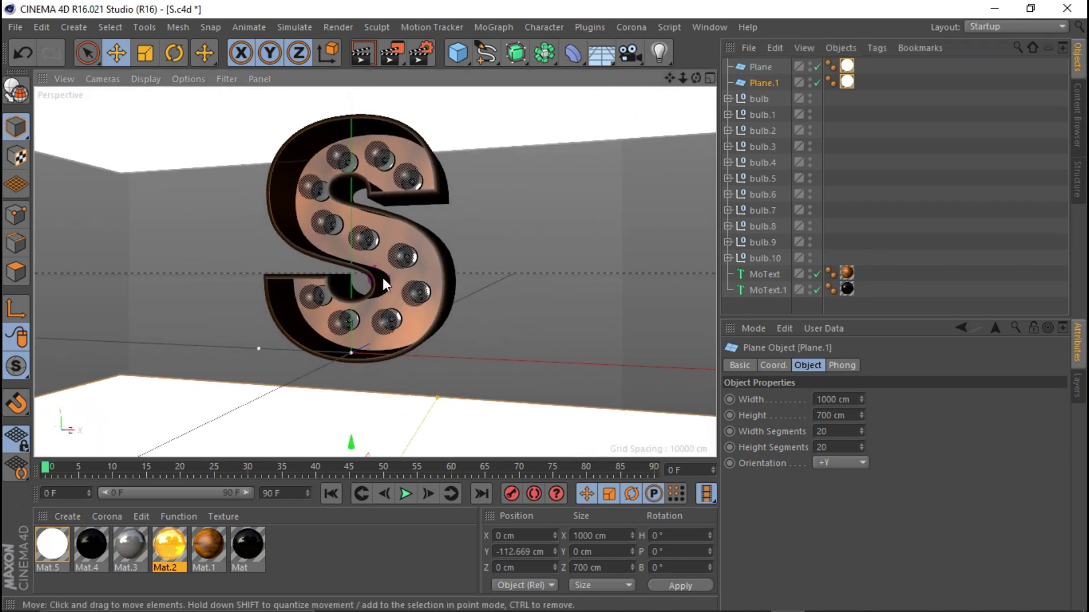
click(403, 174)
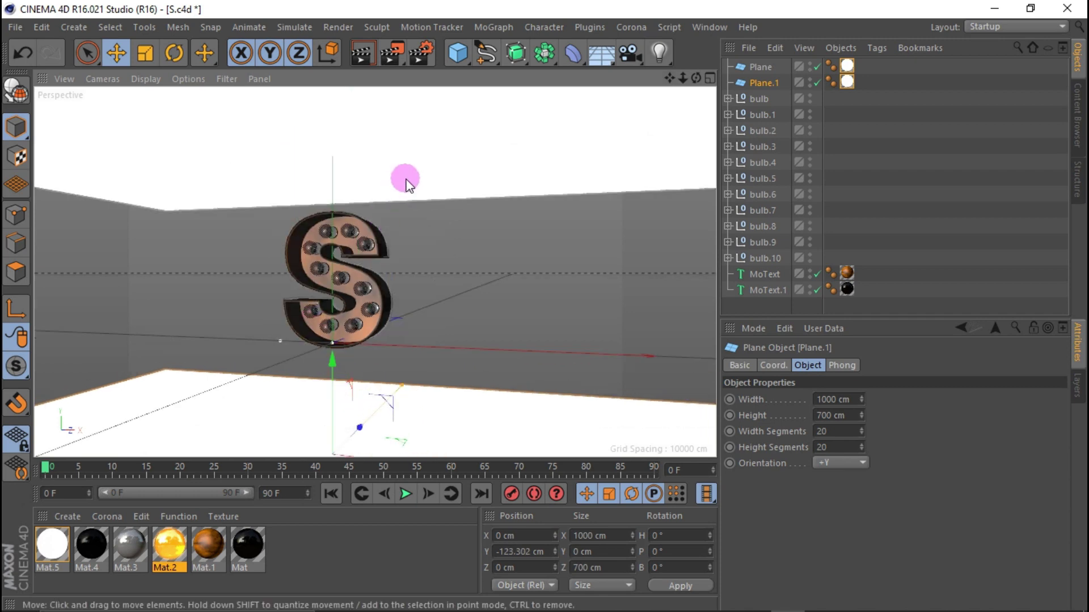
drag(331, 126, 324, 170)
scroll(312, 272, up, 5)
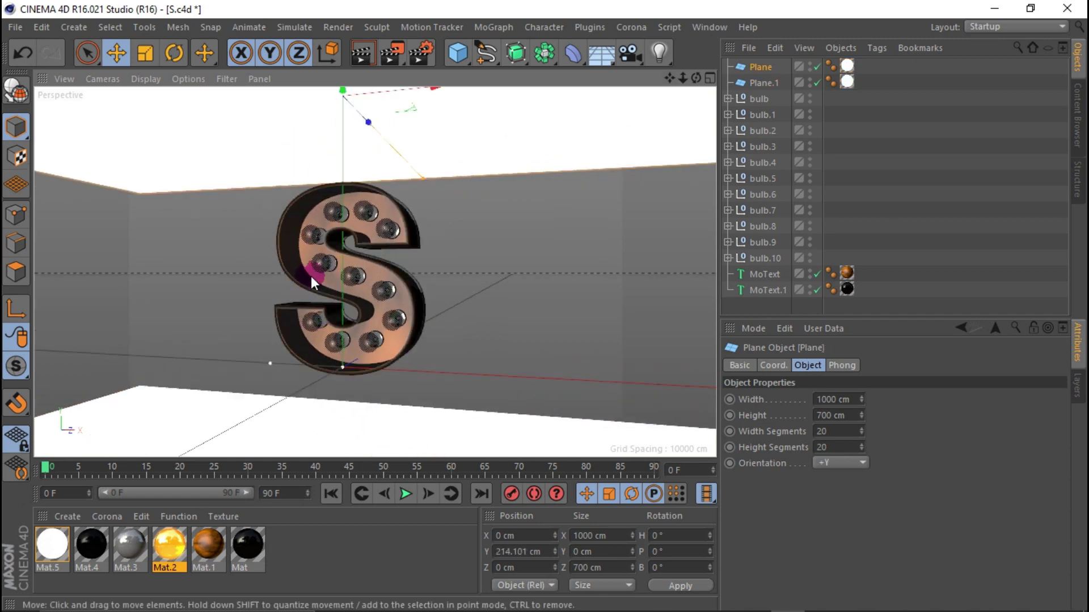
click(359, 51)
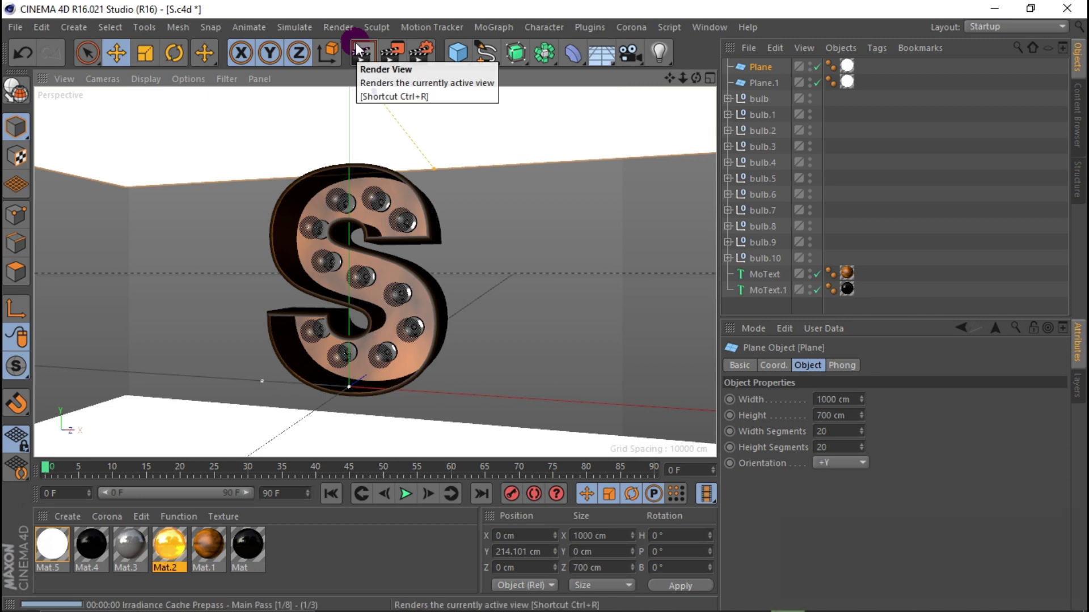
click(363, 271)
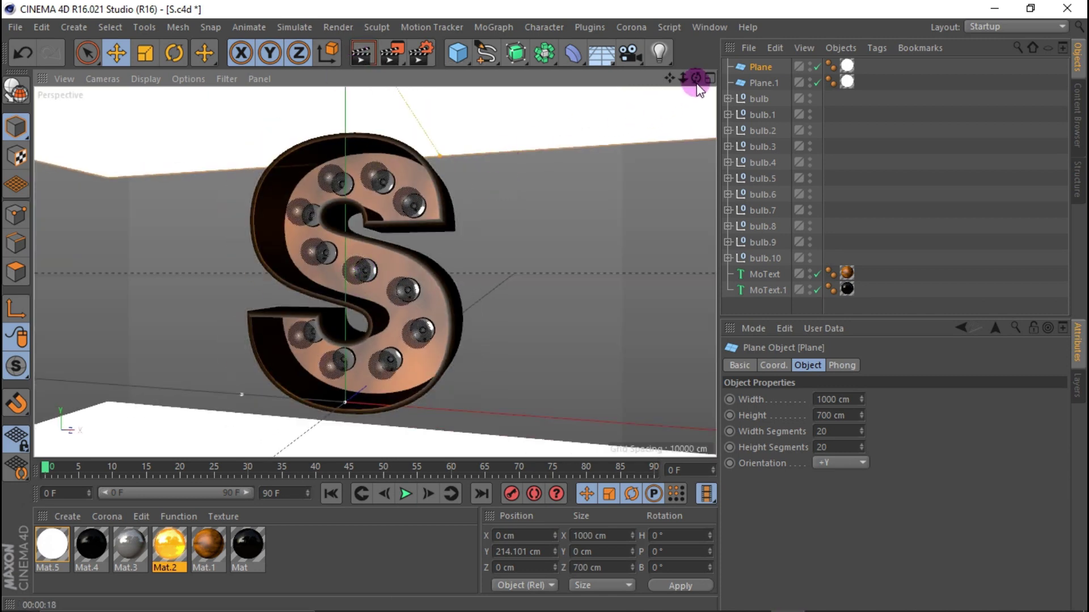
drag(695, 77, 696, 102)
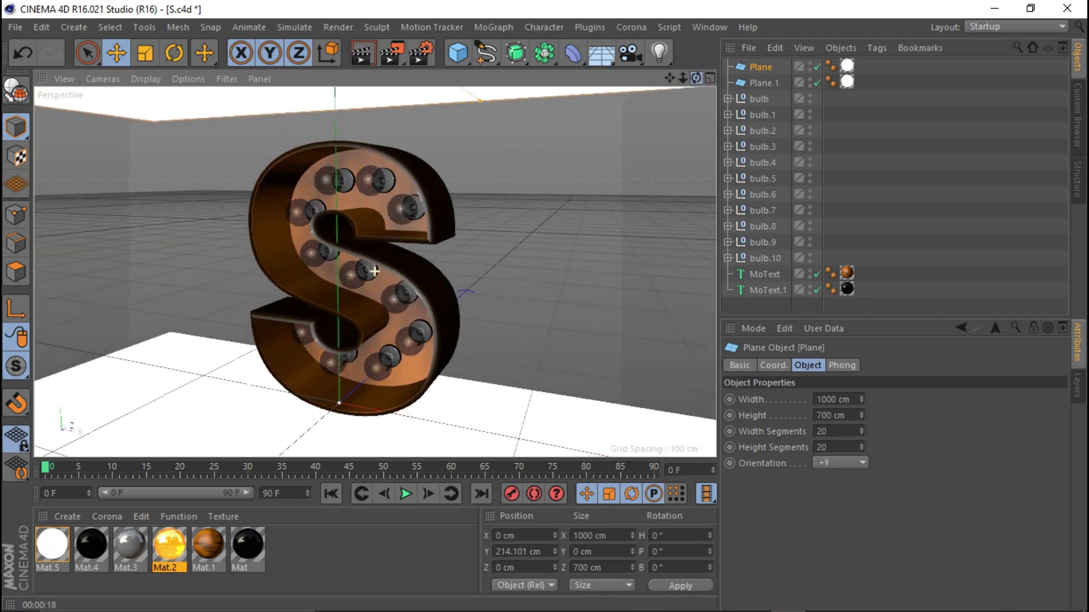
Set Mat's reflection roughness to 8% and strength to 4%, then render the S.
double_click(244, 549)
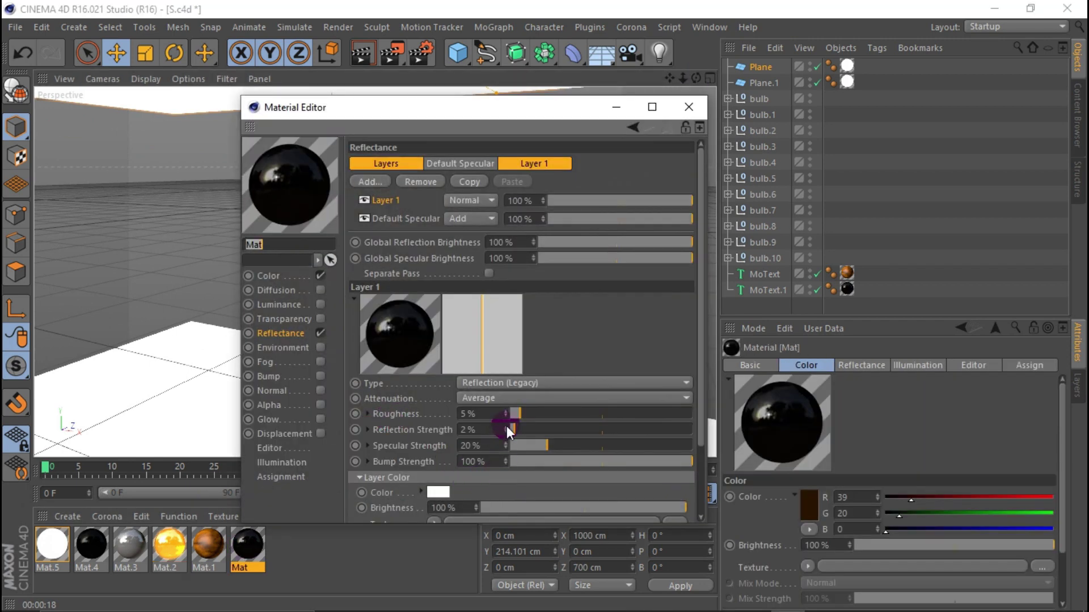
click(506, 426)
click(504, 410)
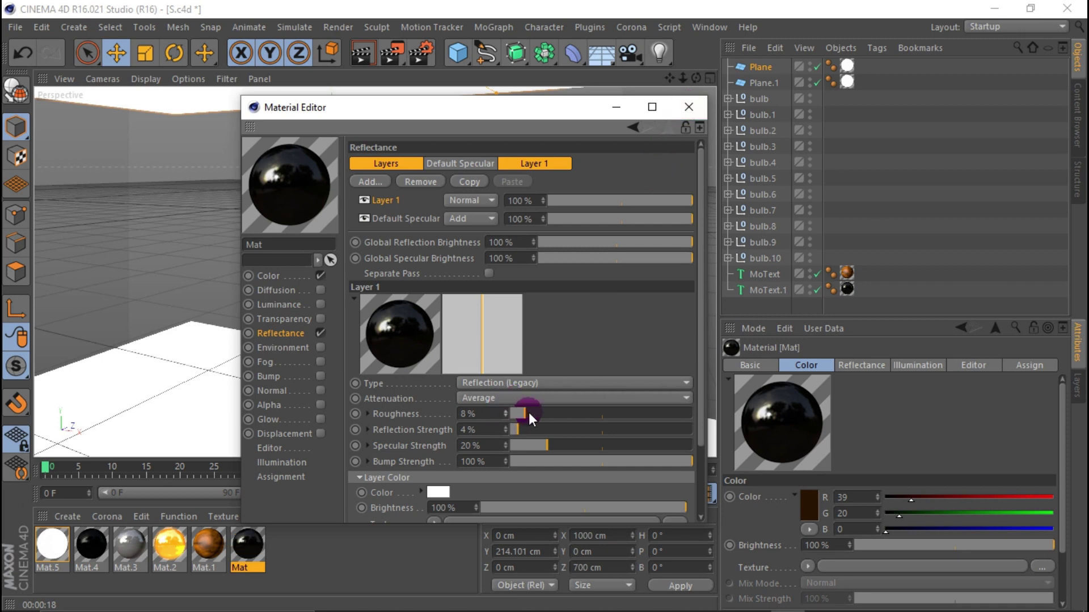
click(688, 107)
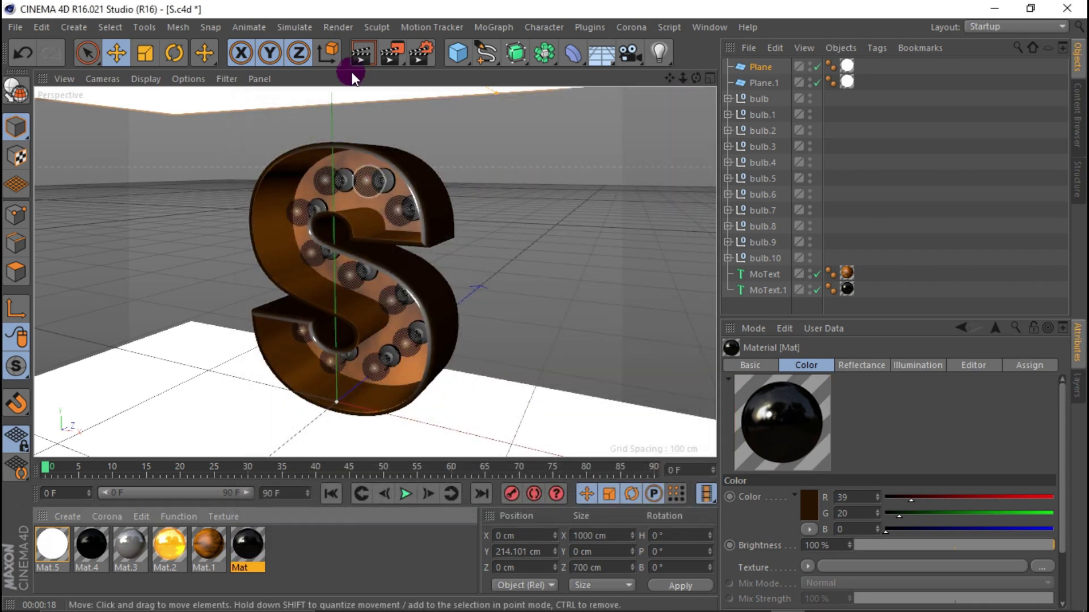
click(362, 53)
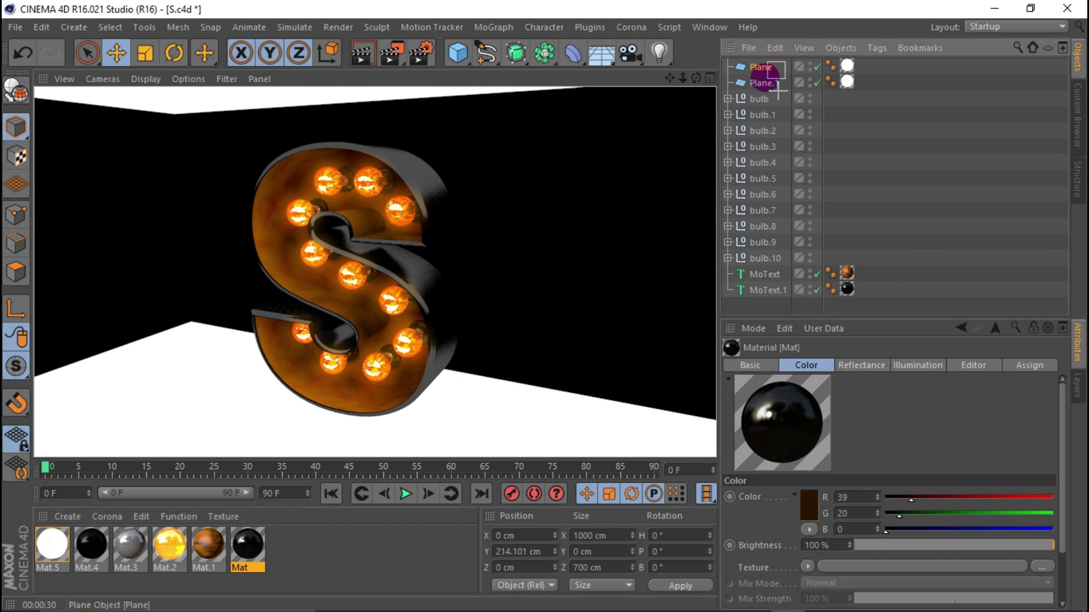
Group Plane and Plane.1 under a new null named ROOM.
shift+click(761, 82)
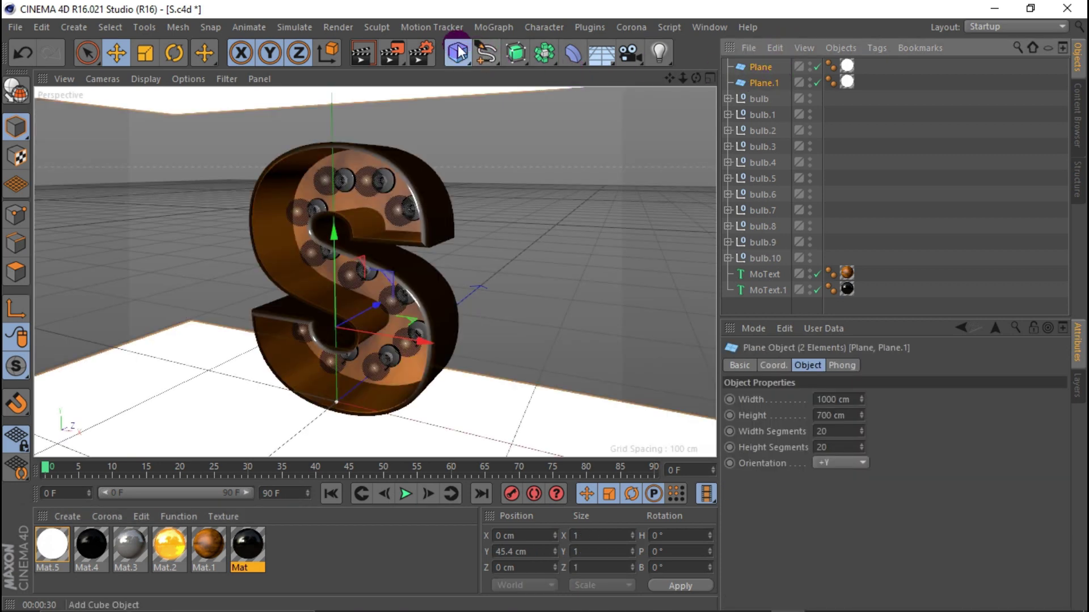
drag(502, 60, 518, 81)
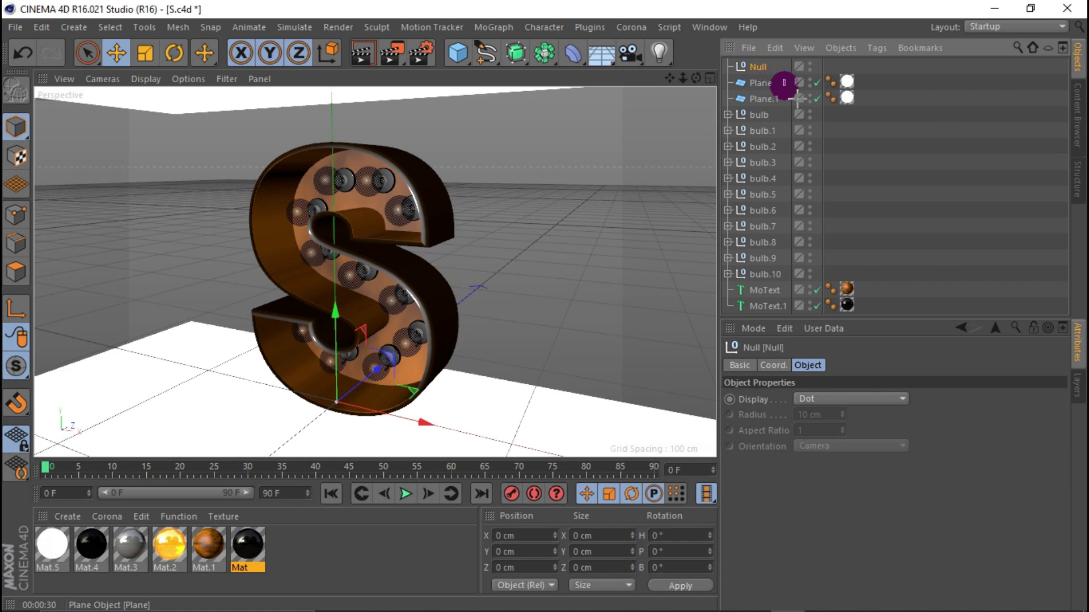
click(783, 84)
shift+click(766, 97)
drag(761, 64, 765, 67)
double_click(761, 67)
text(ROOM)
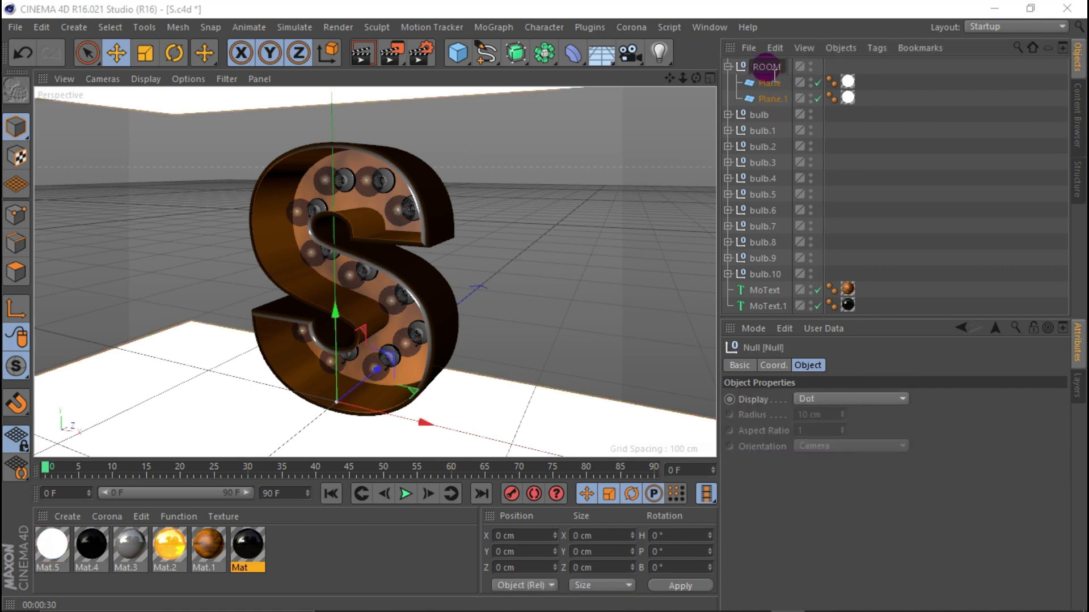
key(Return)
click(728, 67)
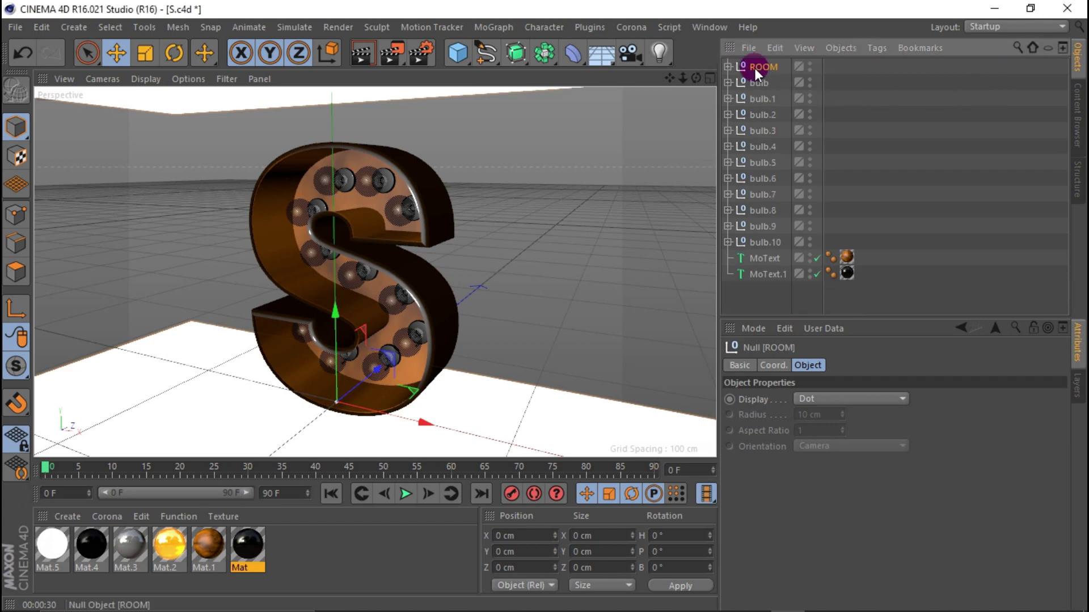
Add a Compositing tag to ROOM with Seen by Camera turned off.
right_click(754, 68)
mouse_move(812, 41)
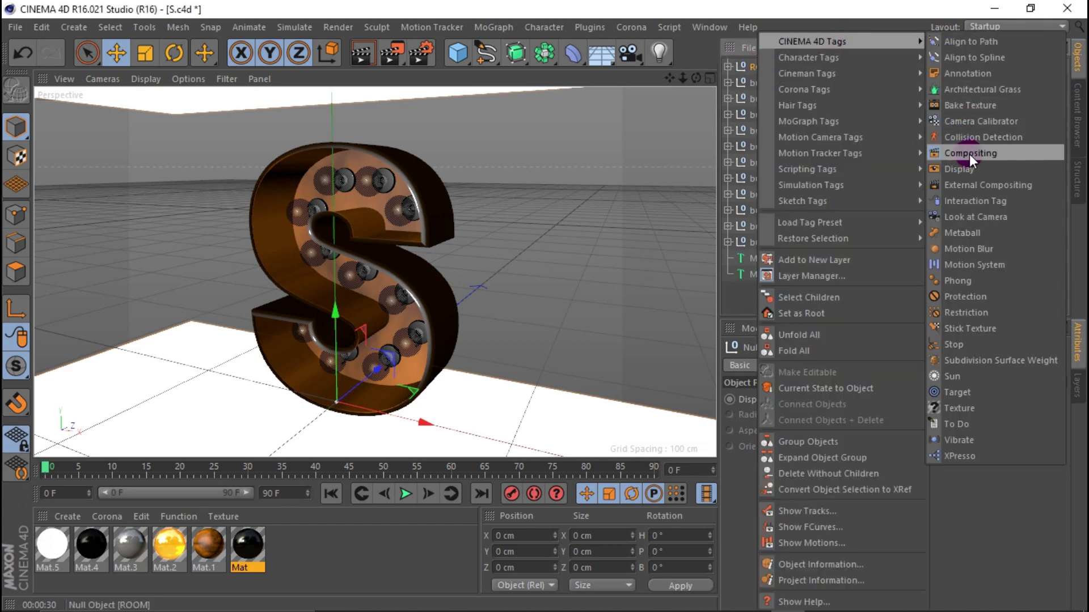
click(968, 154)
click(817, 449)
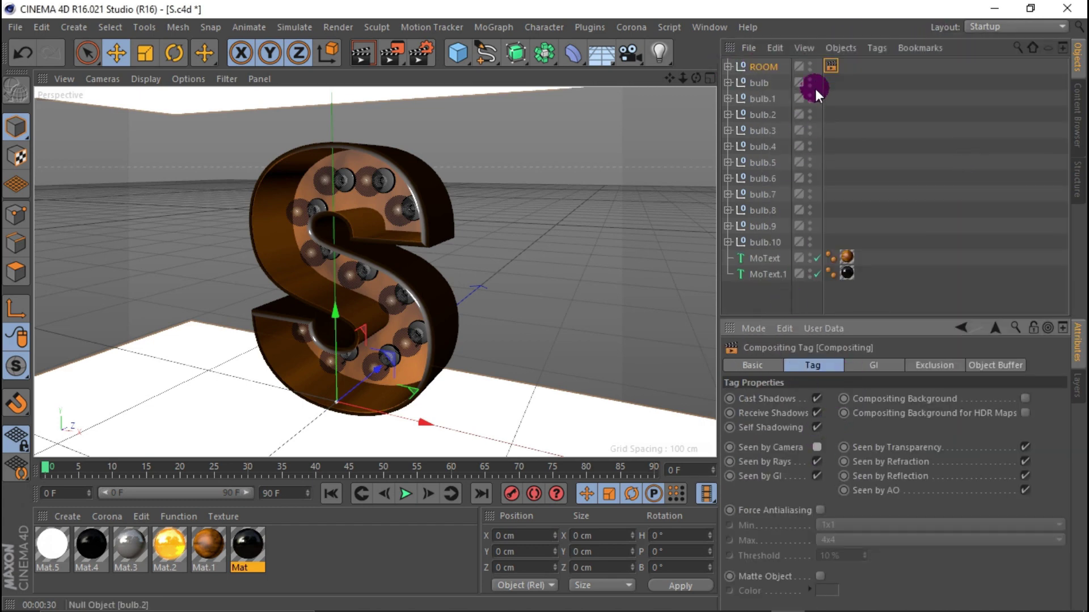
click(818, 61)
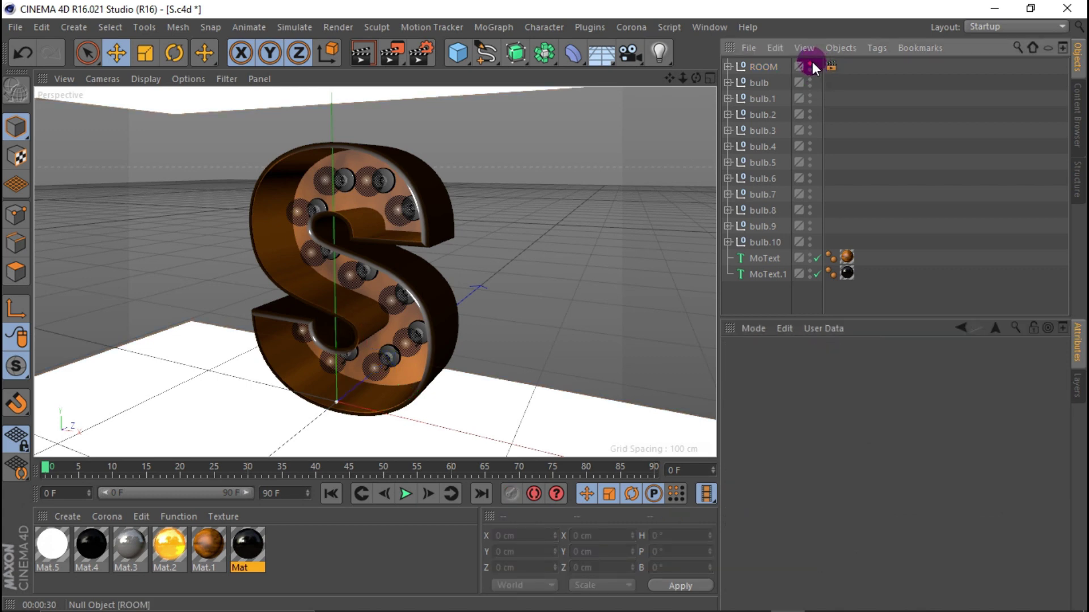
drag(486, 54, 517, 85)
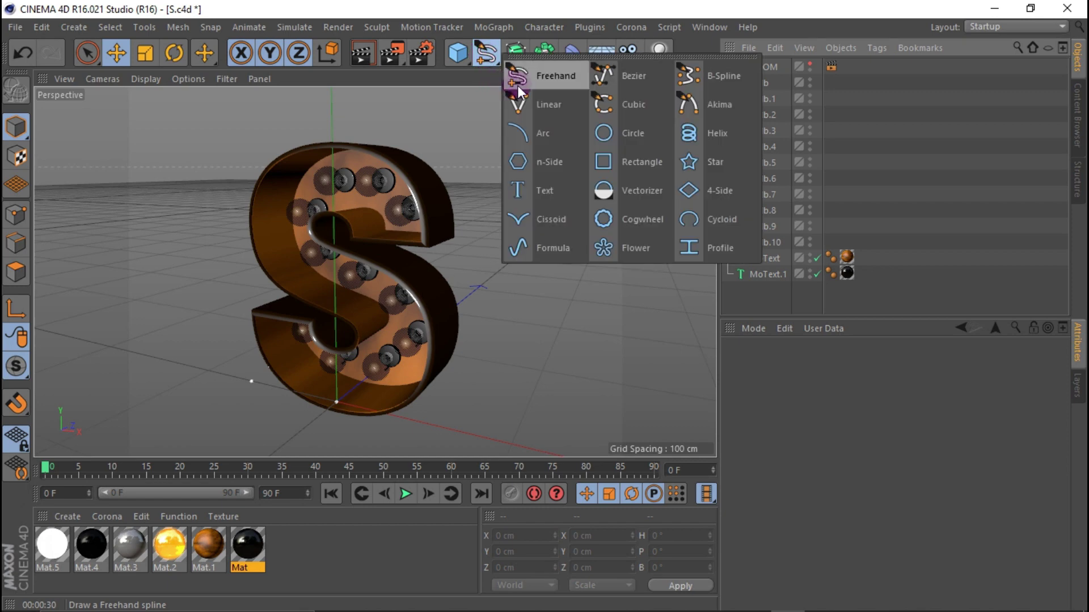
Create a null named S containing MoText and MoText.1.
drag(458, 57, 488, 82)
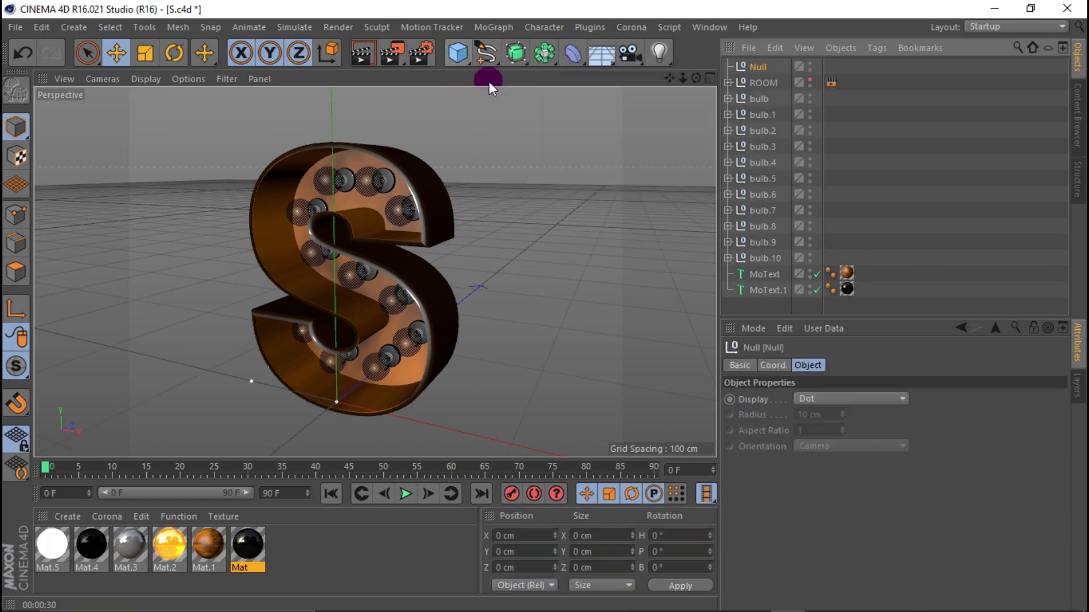
double_click(760, 67)
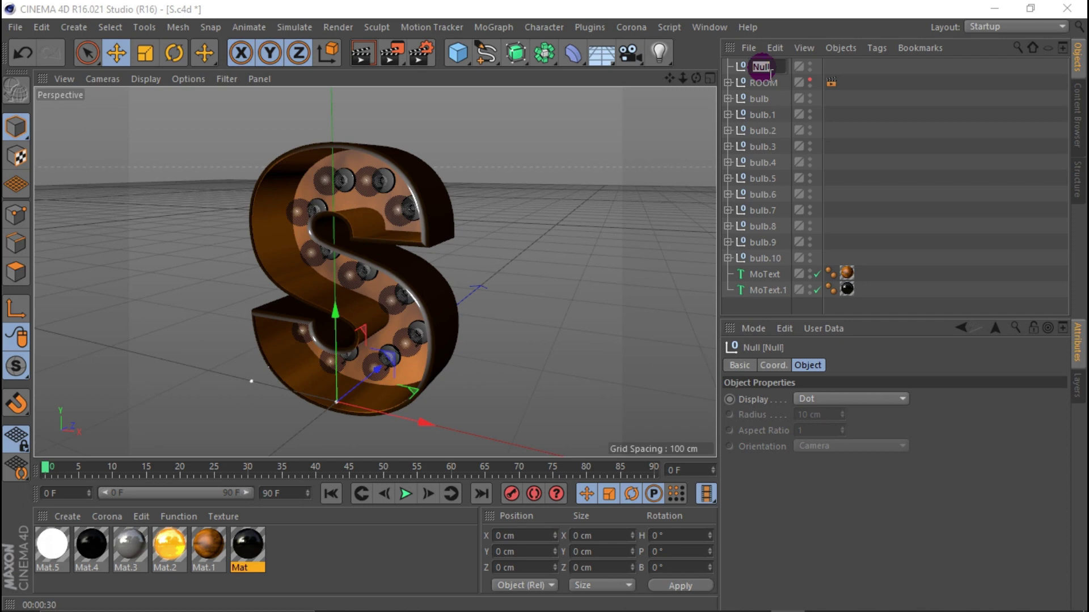
text(S)
key(Return)
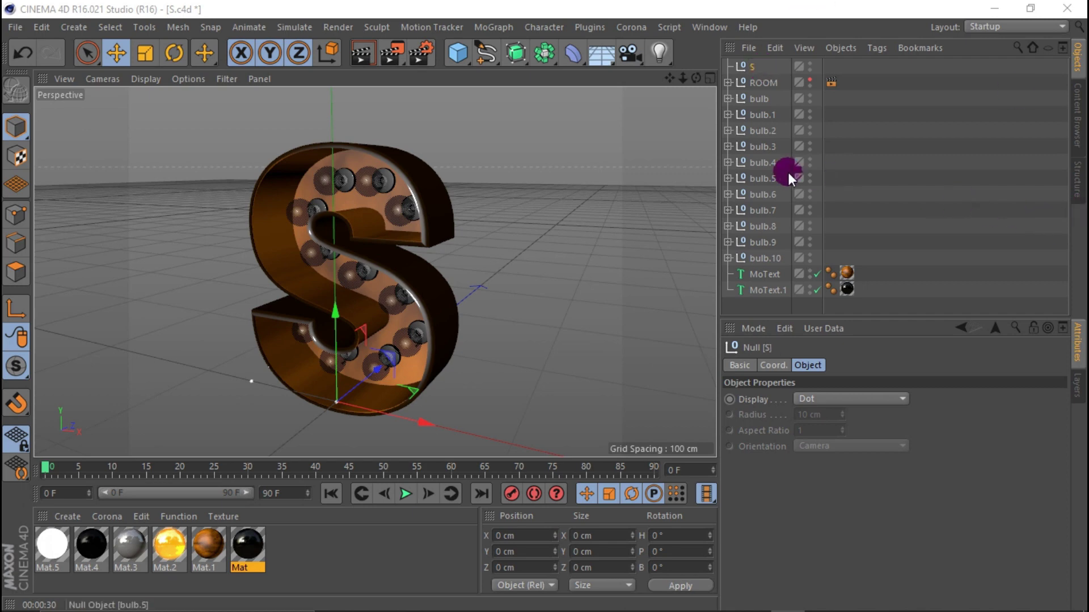
click(768, 291)
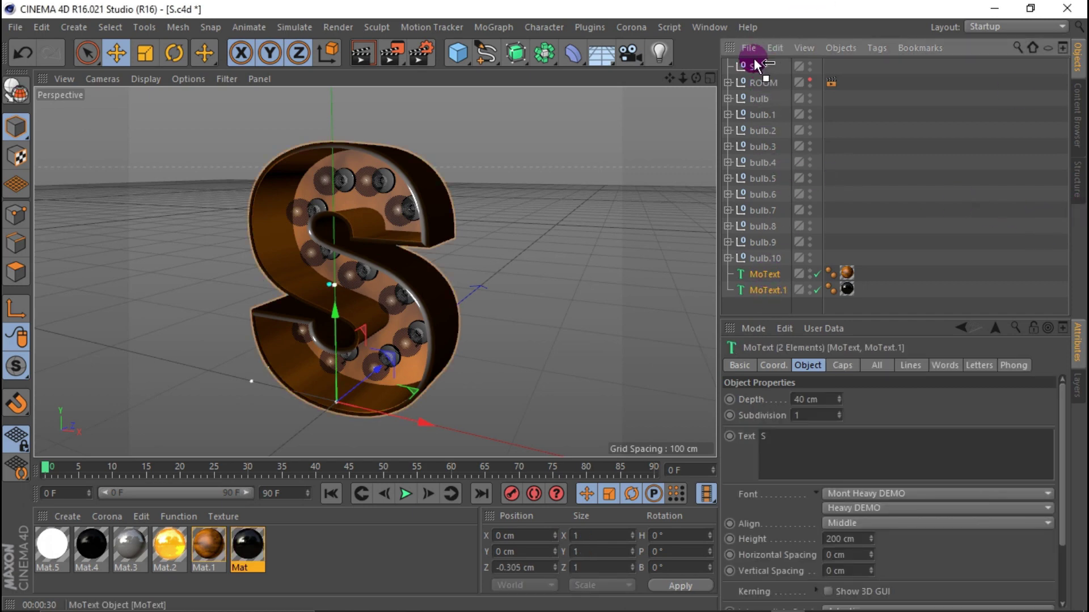
drag(742, 66, 737, 63)
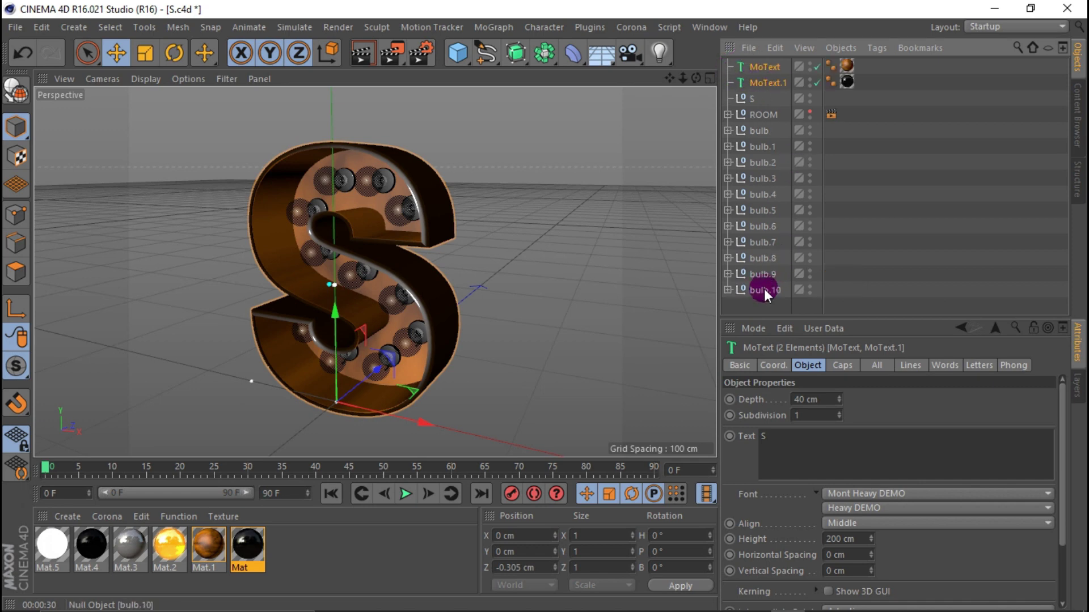
click(747, 102)
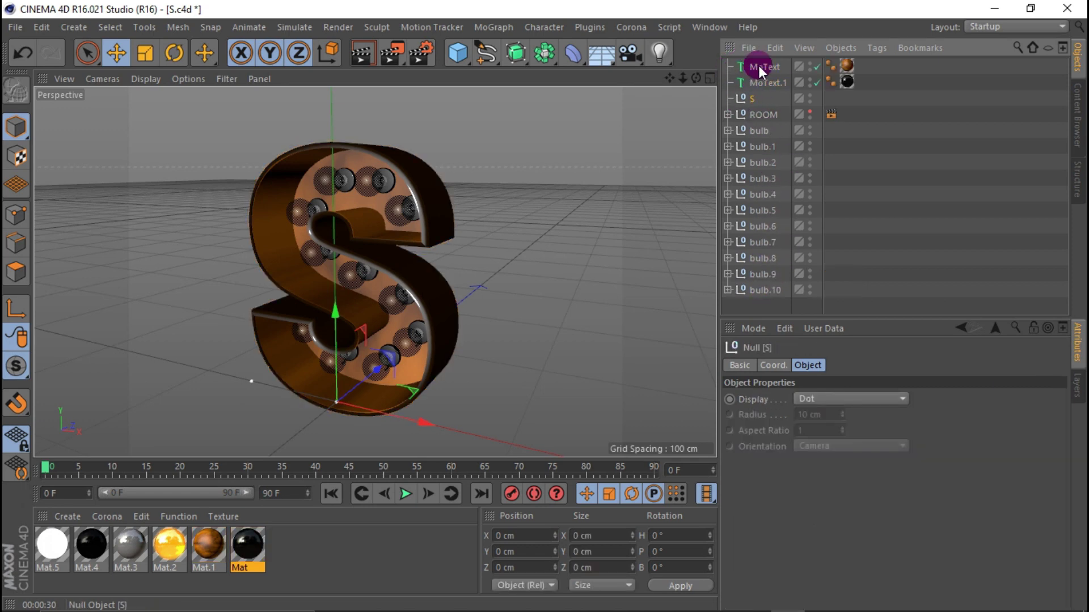
drag(873, 66, 753, 96)
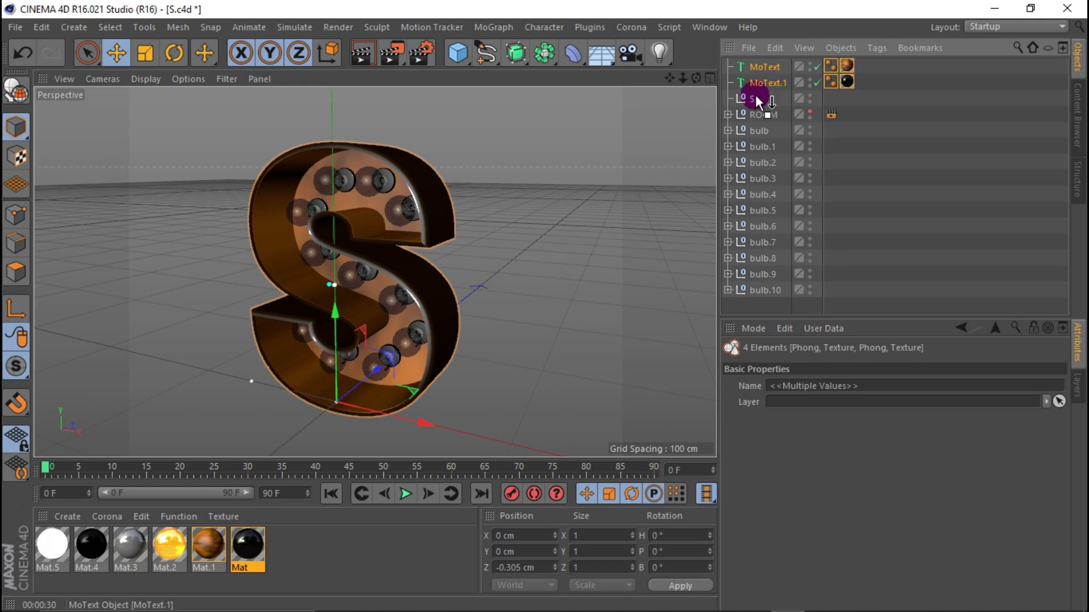
click(726, 66)
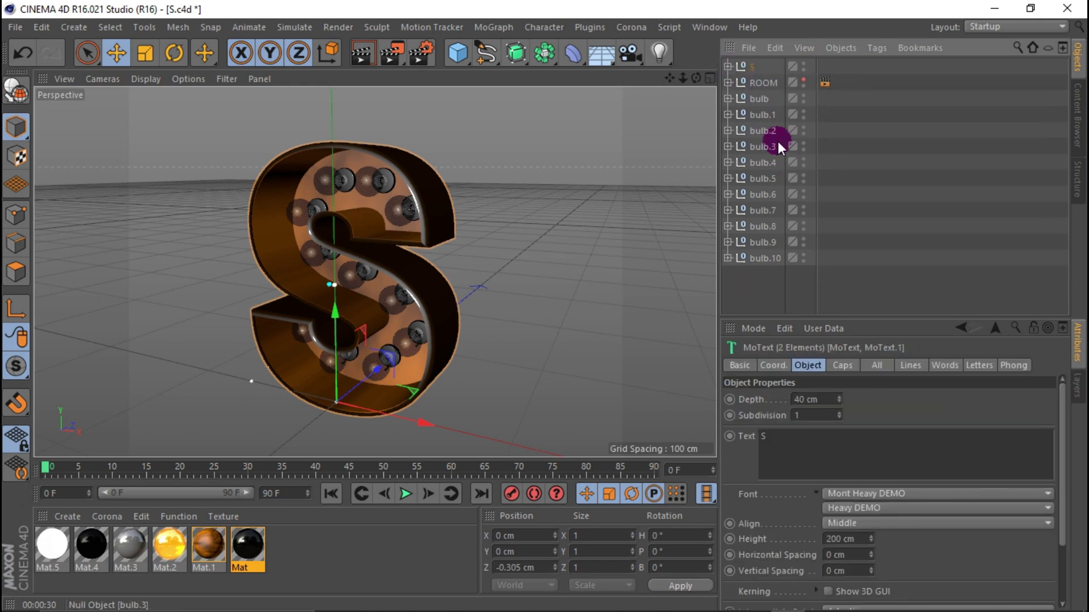
Group all eleven bulbs into a null named BULB and orbit to face the S.
drag(831, 110, 743, 260)
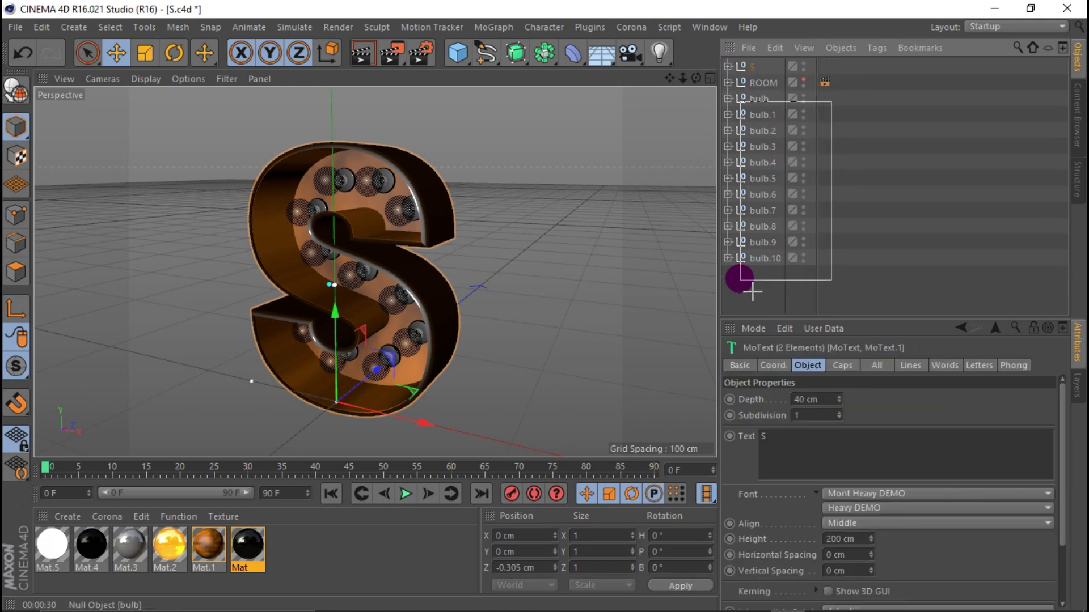
key(alt+g)
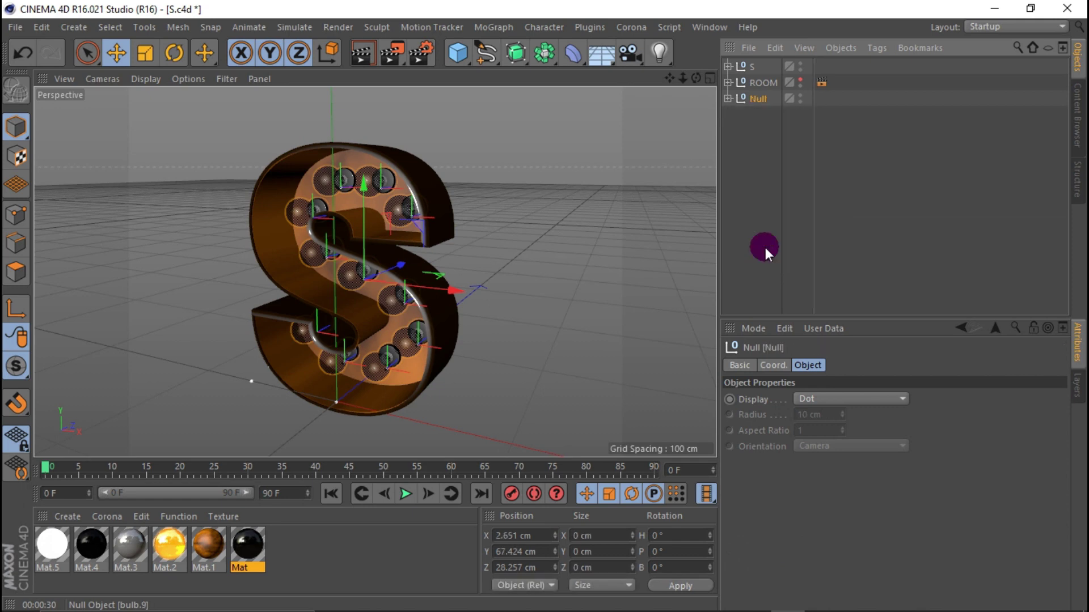
double_click(758, 99)
text(BULB)
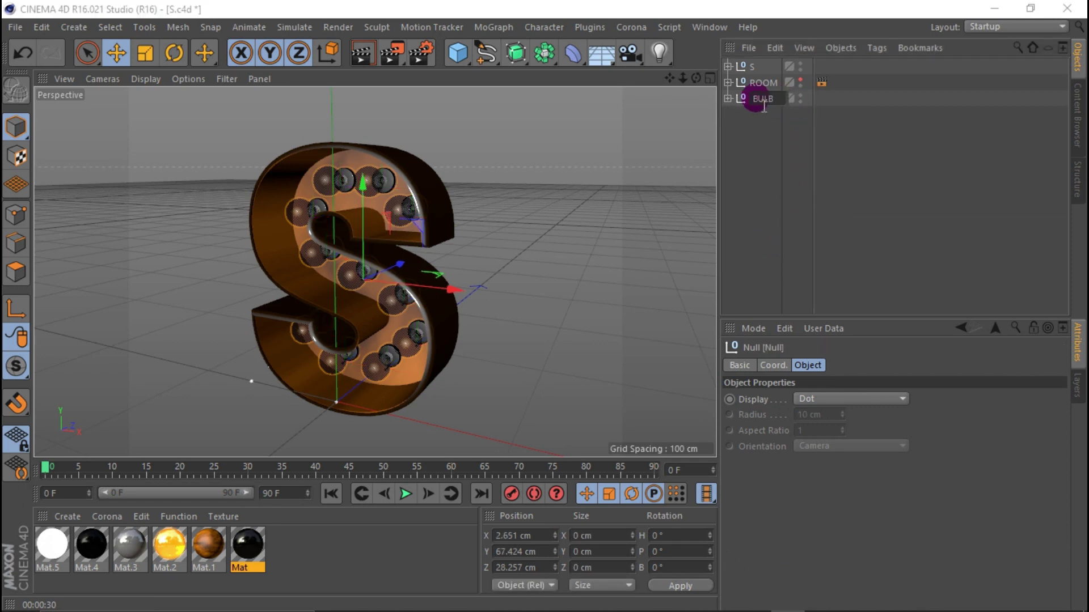
alt+drag(573, 189, 667, 119)
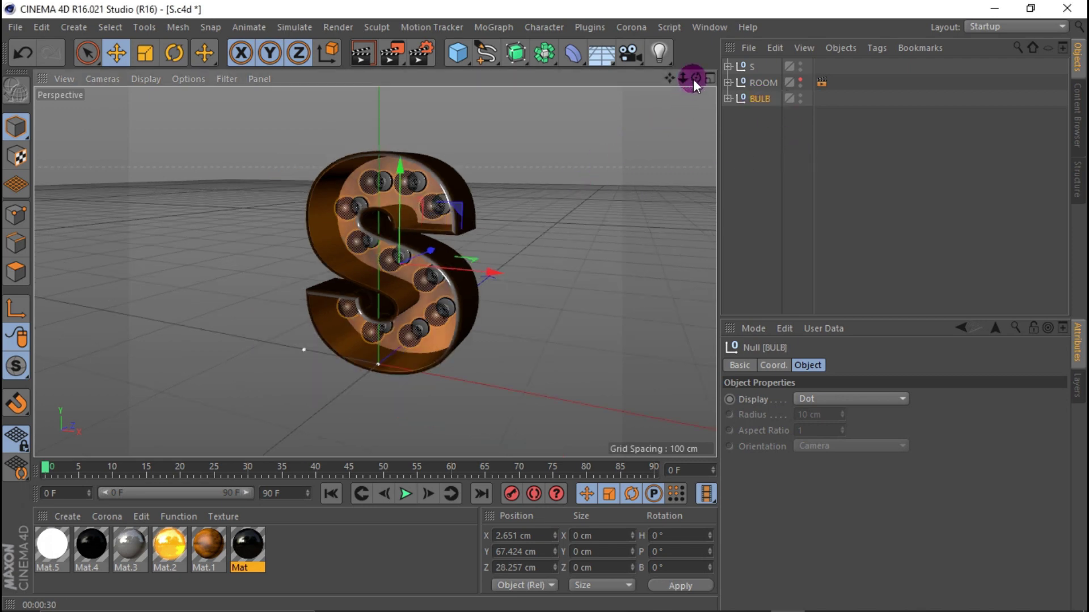
drag(695, 78, 693, 73)
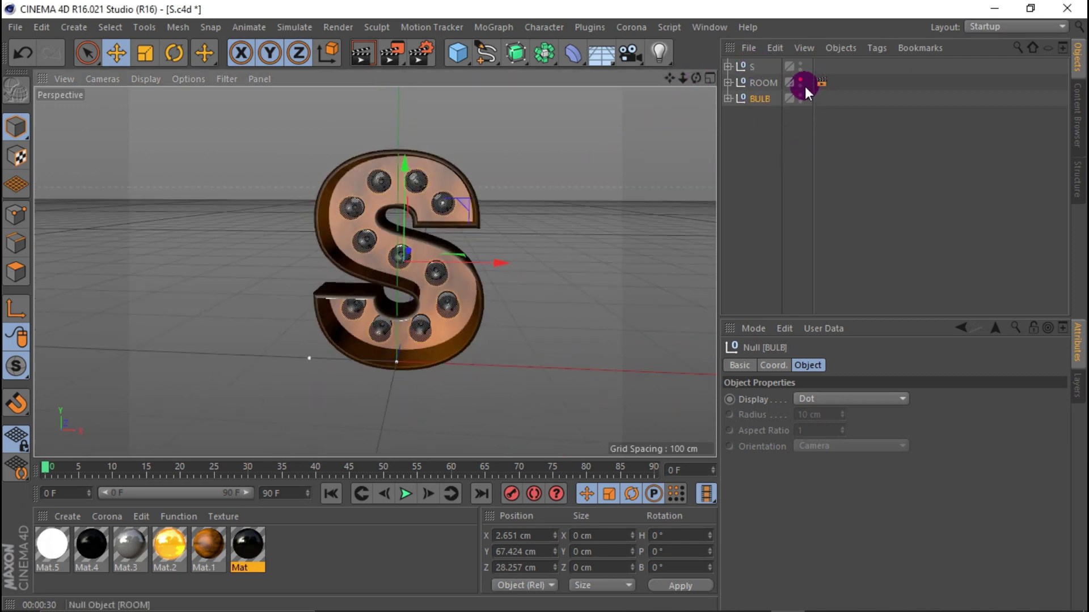
Set the render anti-aliasing quality to Best.
click(420, 56)
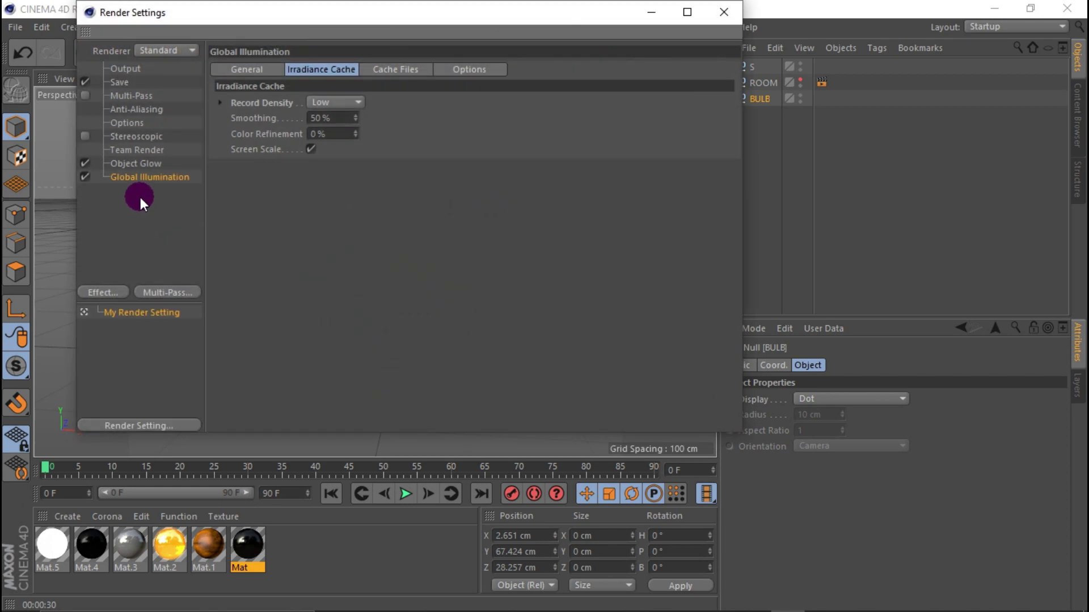
click(152, 111)
click(374, 68)
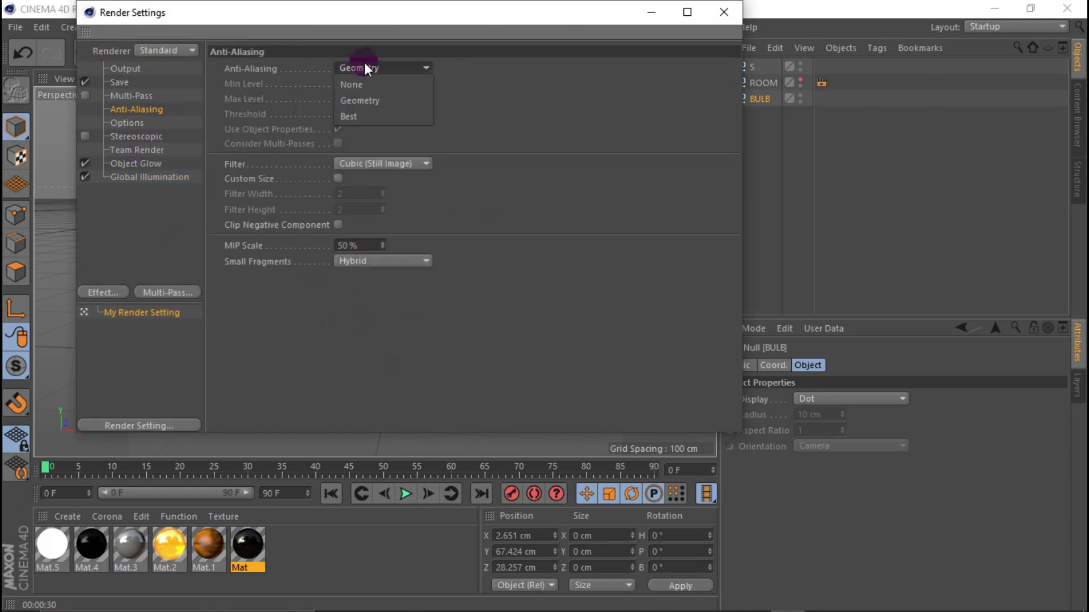
click(370, 97)
Set the output resolution to the HDV/HDTV 720 29.97 film preset.
click(134, 73)
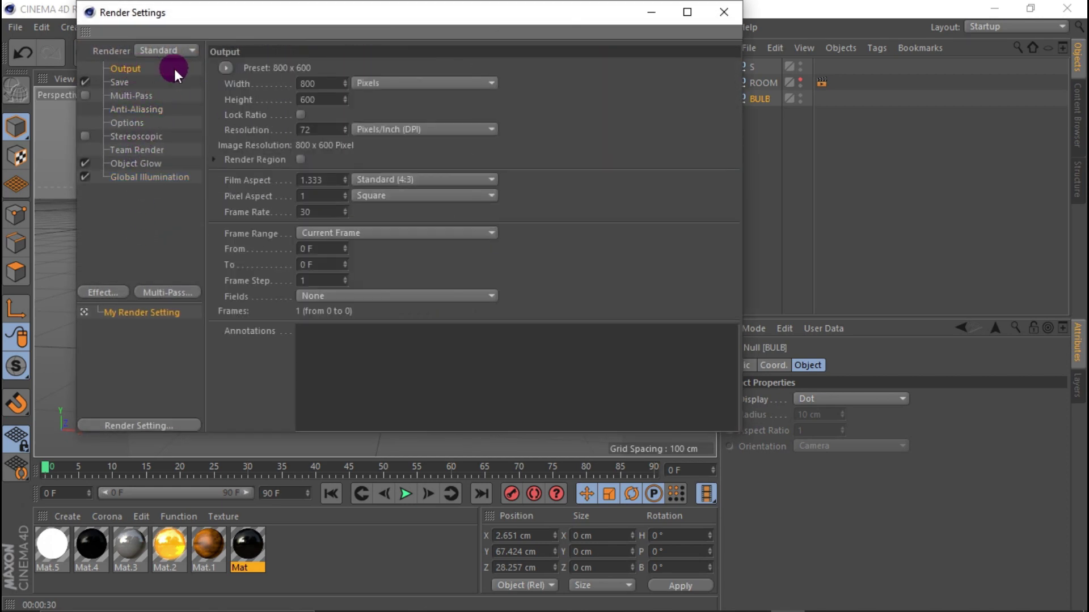
click(226, 67)
click(292, 128)
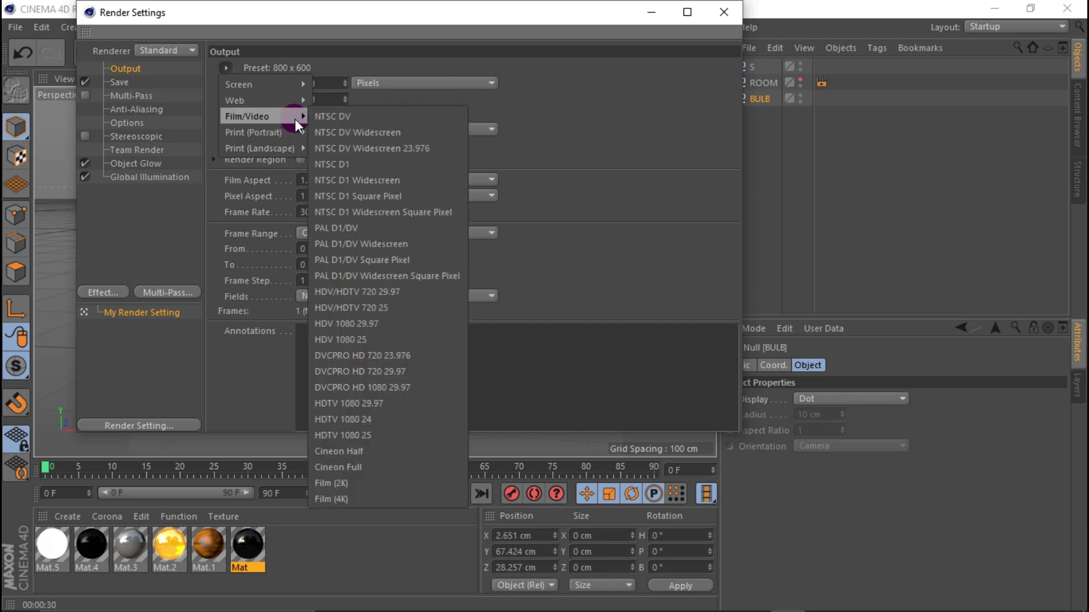
click(409, 290)
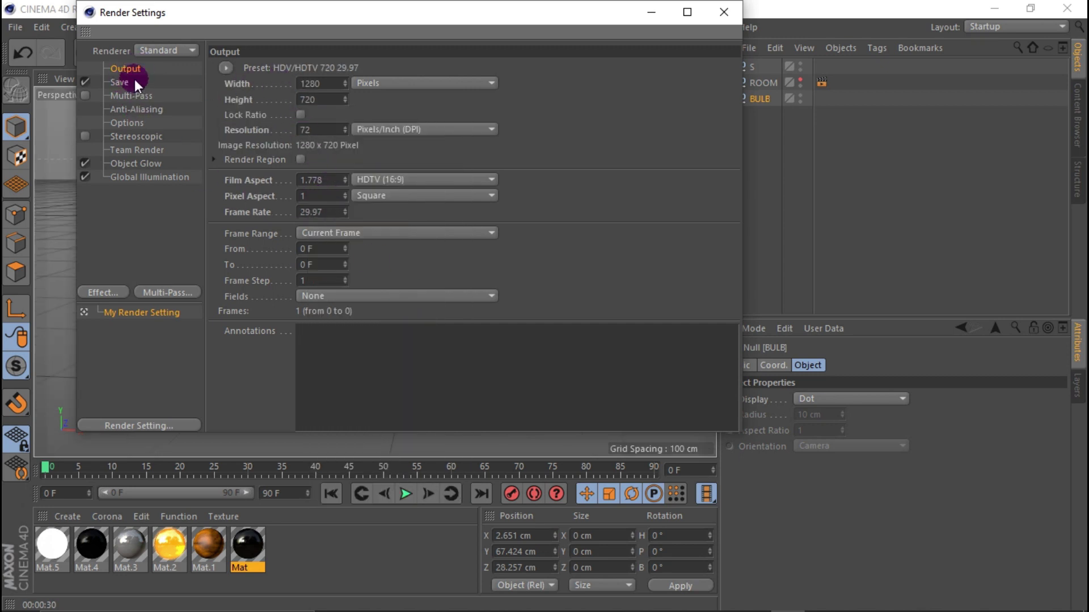
click(724, 12)
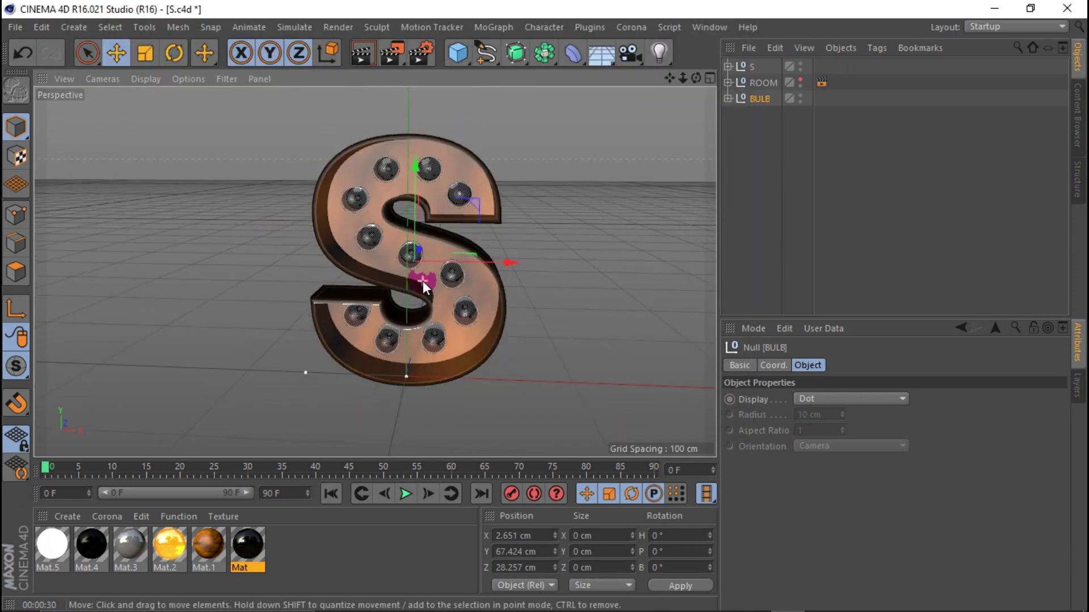
Face the S head-on, then enable Alpha Channel for saved renders, keeping TIFF (PSD Layers).
mouse_move(696, 78)
mouse_down()
mouse_move(669, 85)
mouse_move(703, 74)
mouse_up()
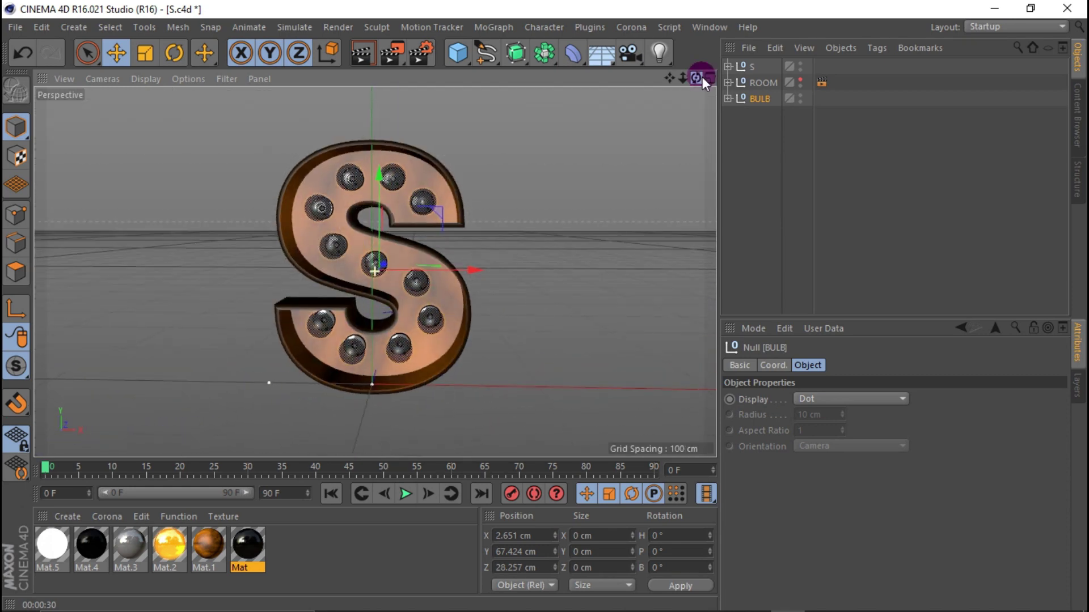
click(413, 60)
click(122, 83)
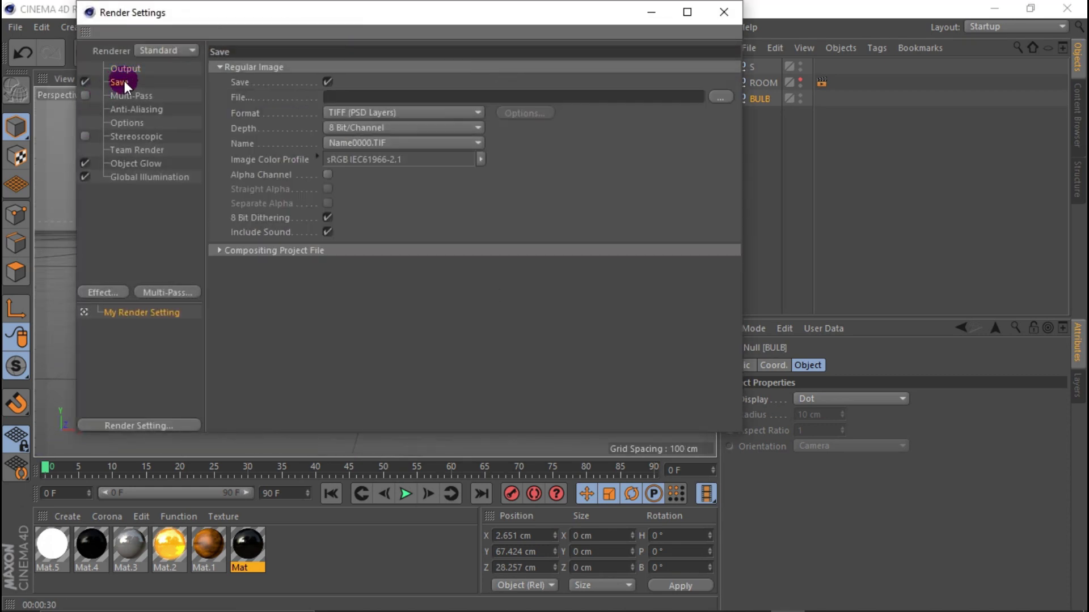
click(340, 176)
click(352, 112)
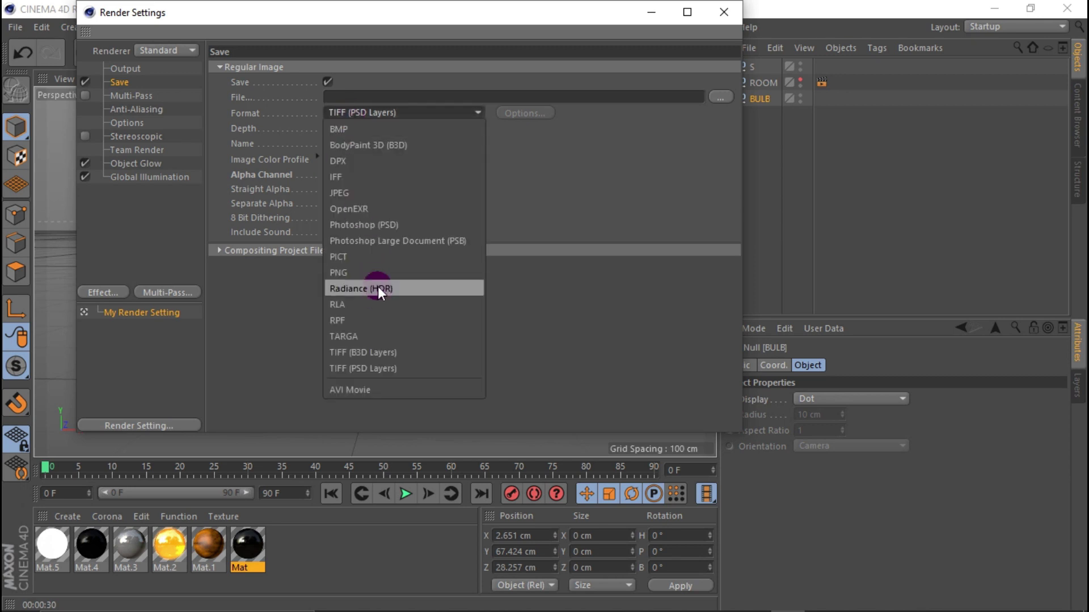
click(368, 269)
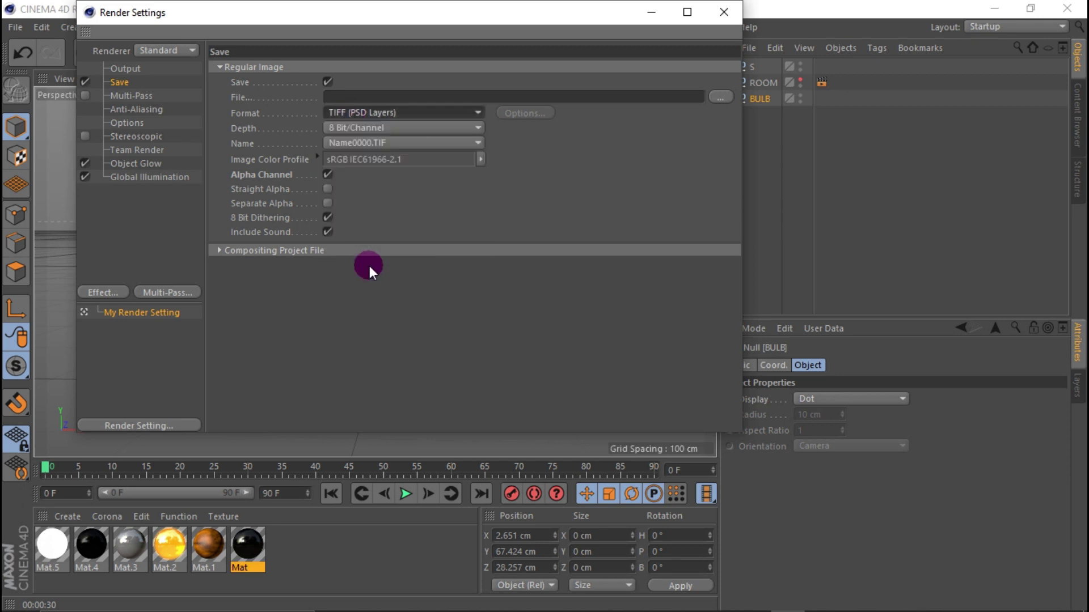
click(714, 17)
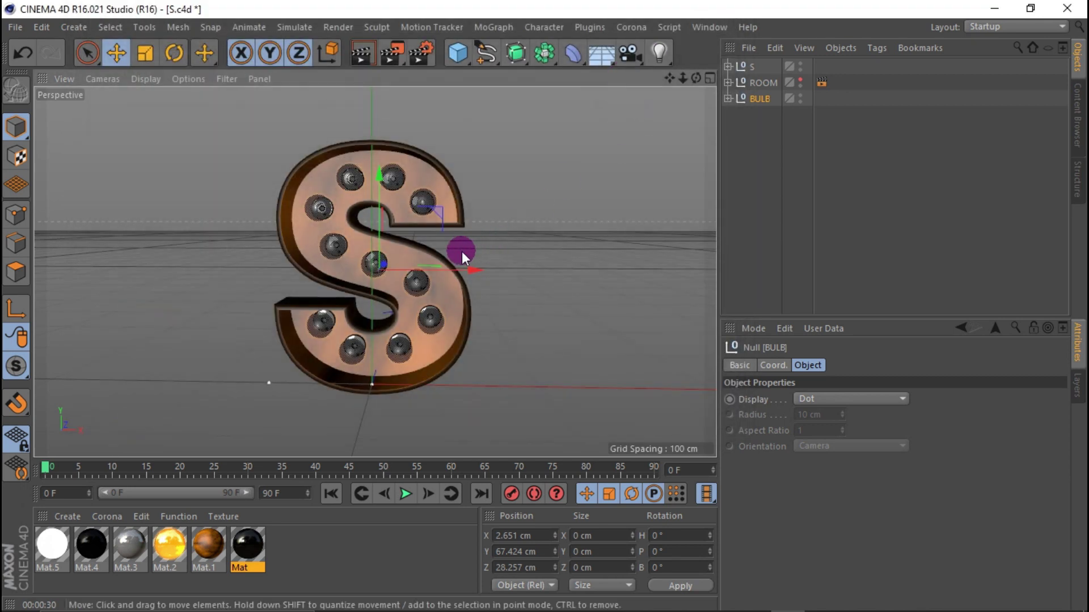
Zoom the perspective view slightly and render the glowing S with Ctrl+R.
scroll(461, 251, up, 1)
scroll(413, 223, up, 1)
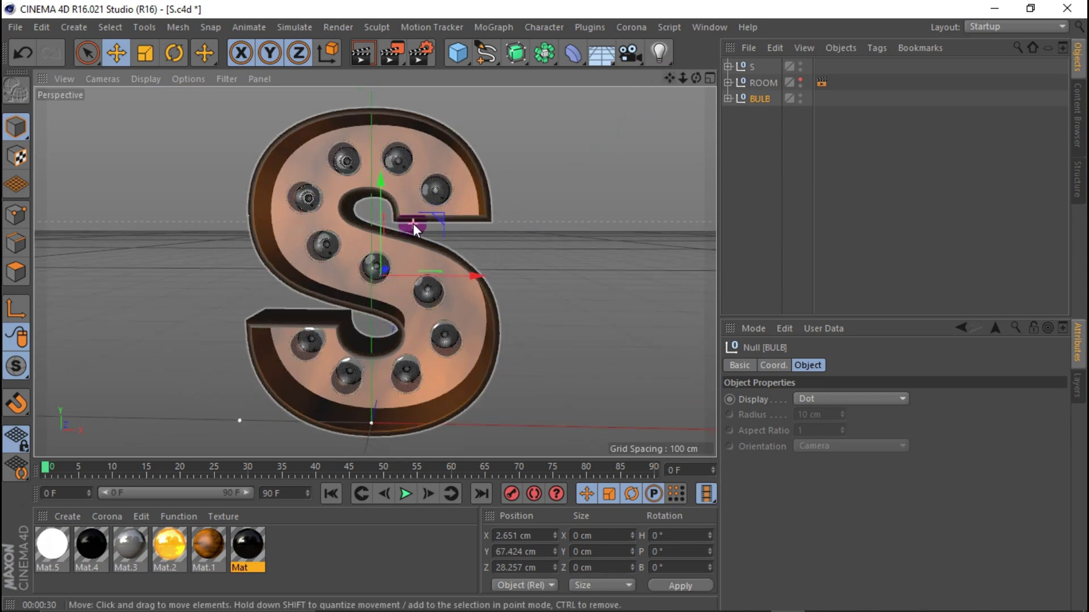
scroll(412, 224, down, 1)
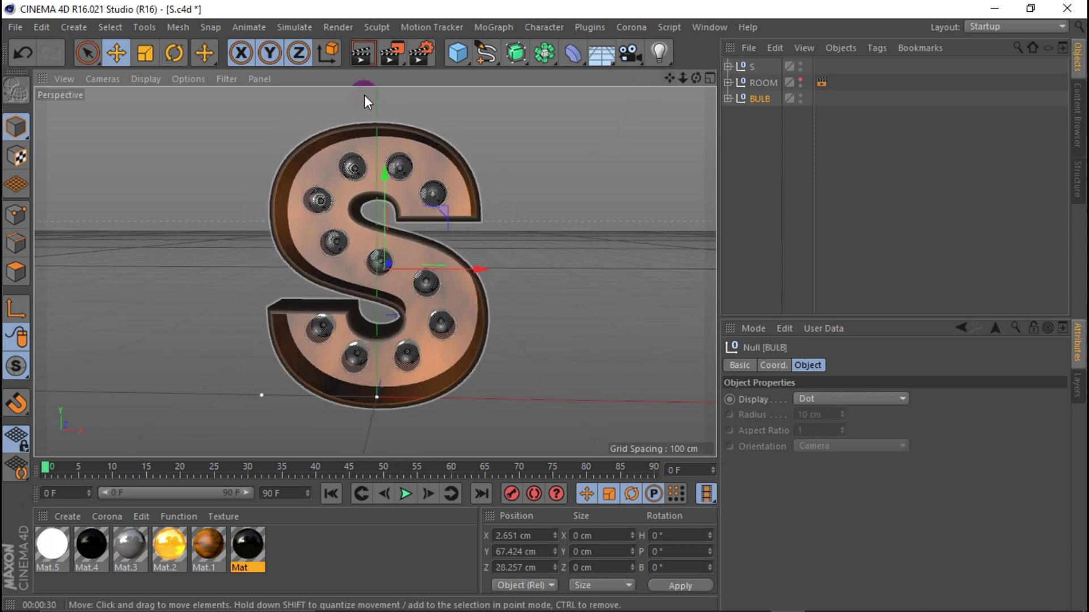
key(ctrl+r)
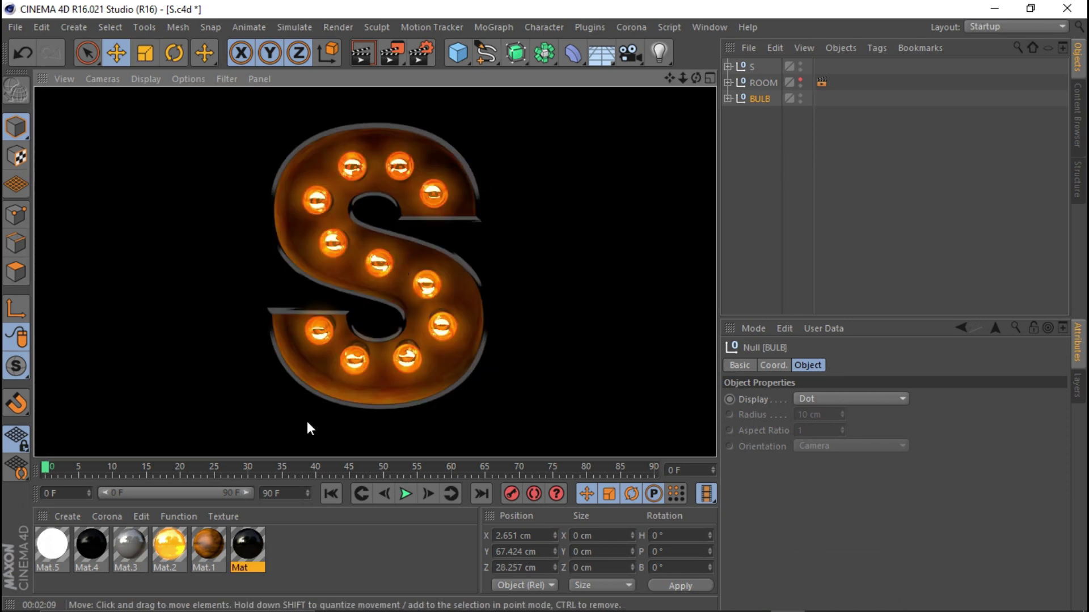
Add a Reflection (Legacy) layer to Mat.1's Reflectance channel.
double_click(209, 539)
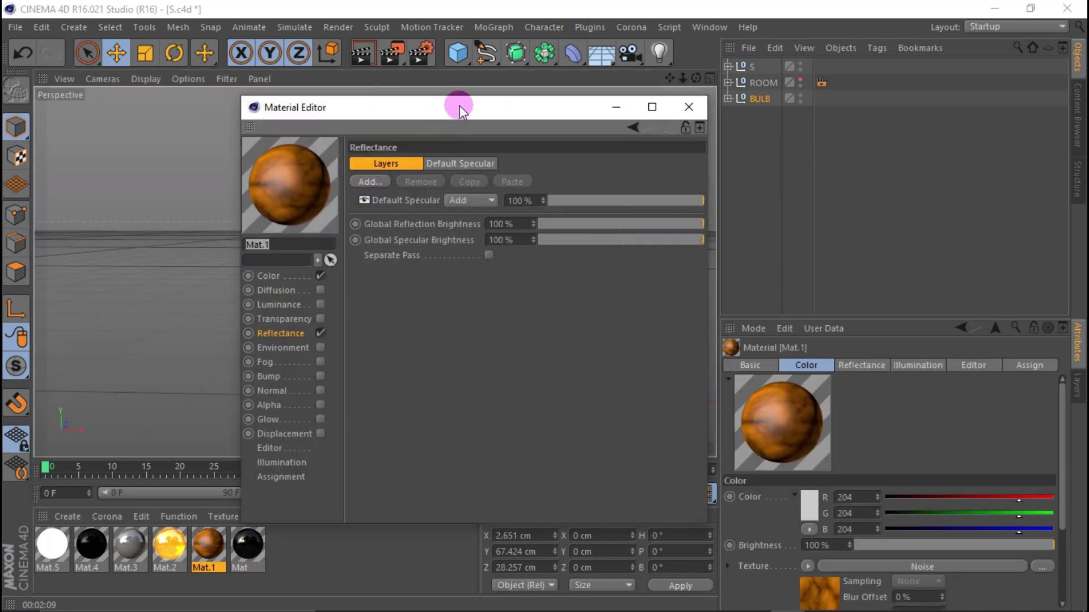
drag(460, 106, 636, 106)
click(459, 275)
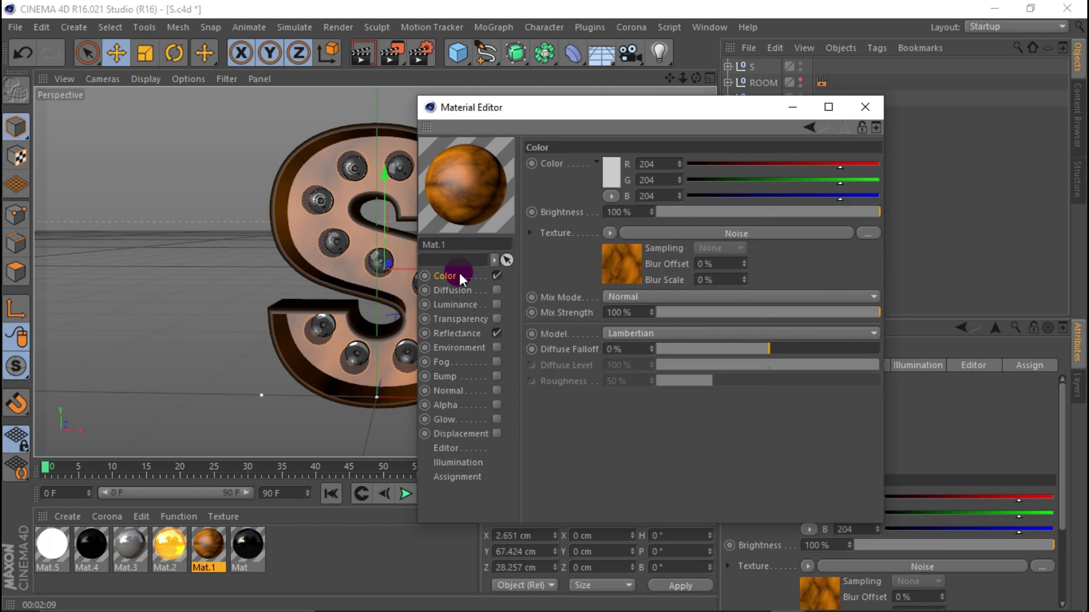
click(483, 332)
click(543, 181)
click(587, 329)
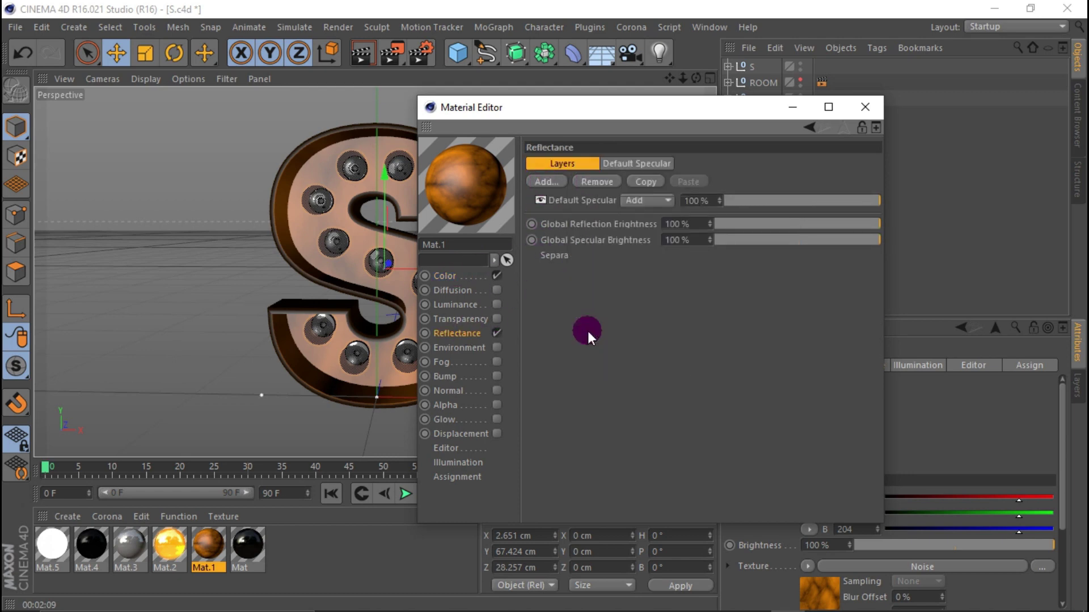
Set the reflection attenuation to Additive and strength to 3 %, then close the editor.
click(681, 398)
click(669, 446)
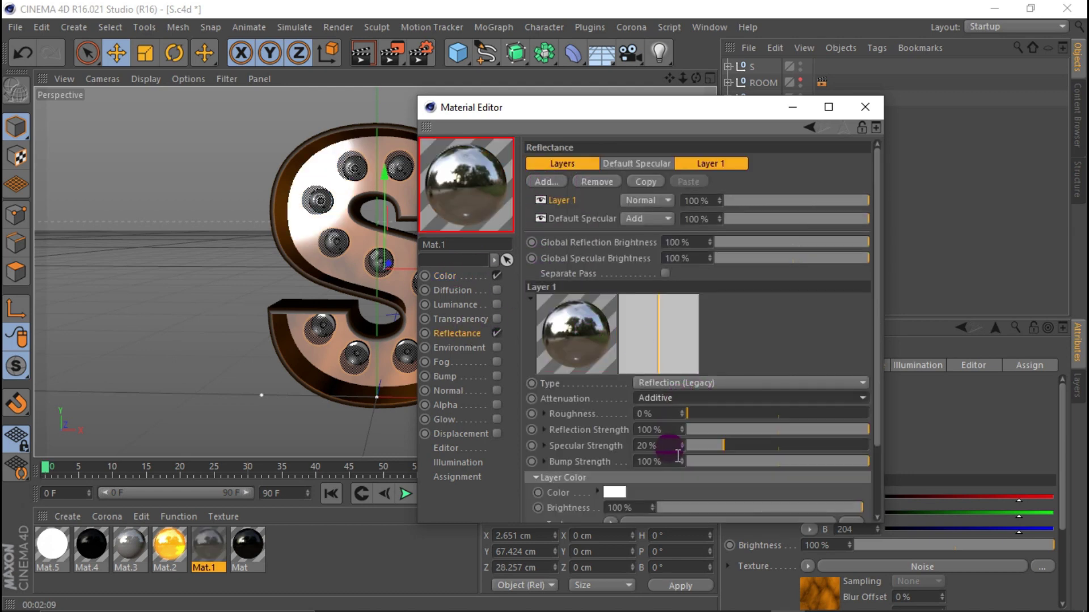
click(661, 429)
drag(671, 437, 552, 430)
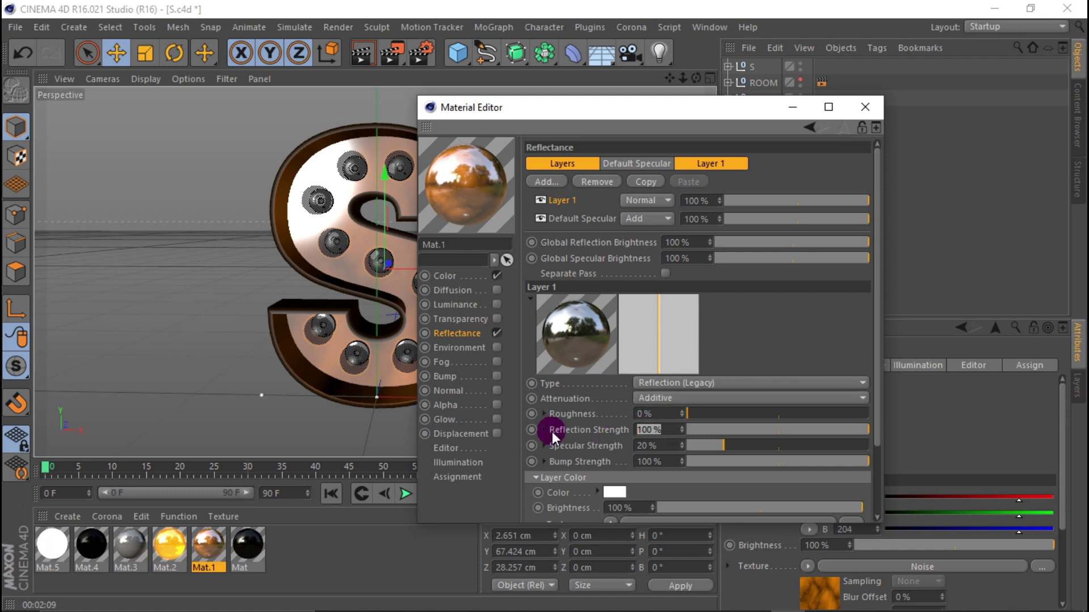
text(3)
click(805, 338)
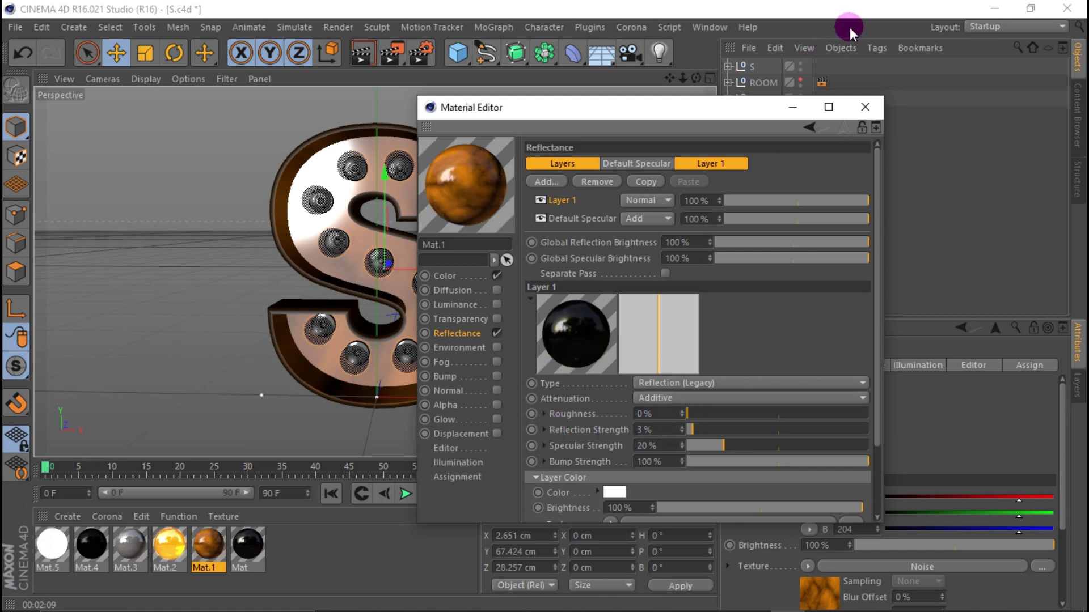
click(864, 107)
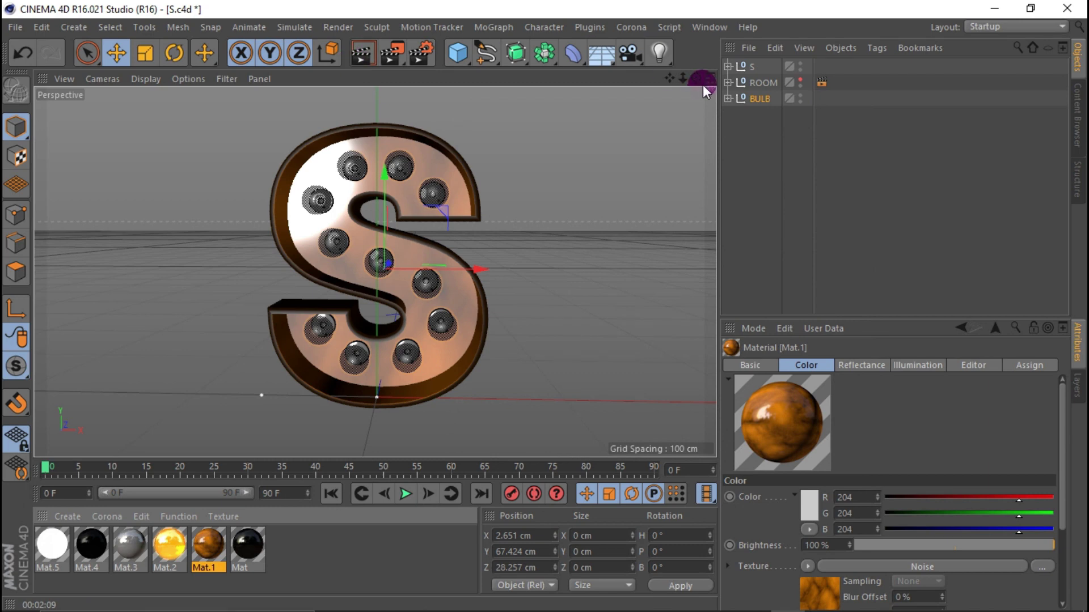
Orbit to a lower angle, render a viewport preview, and inspect the ROOM and BULB groups.
drag(697, 79, 587, 108)
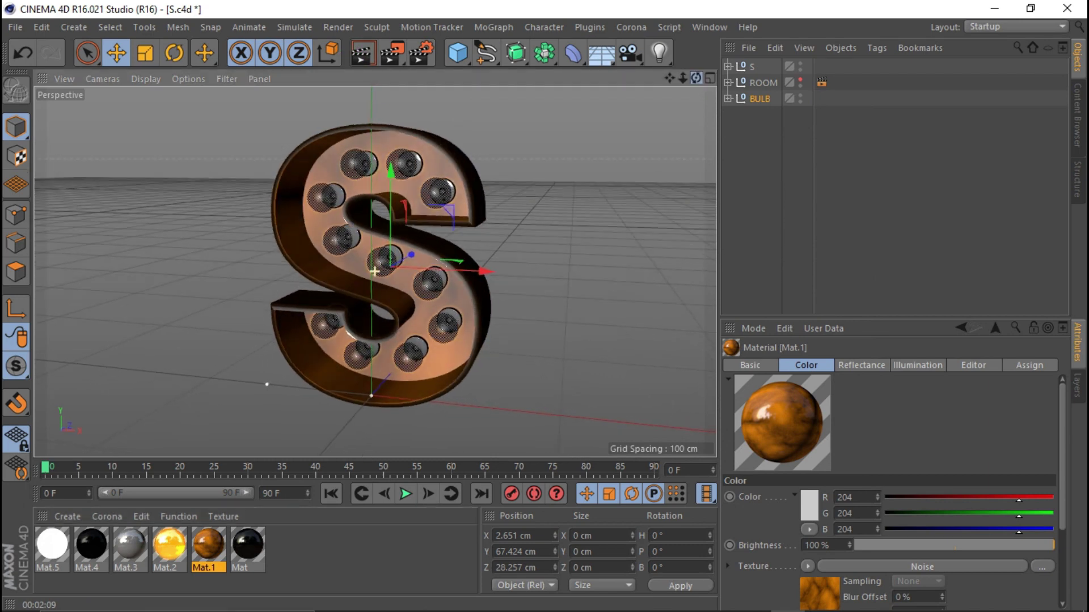
drag(695, 78, 696, 94)
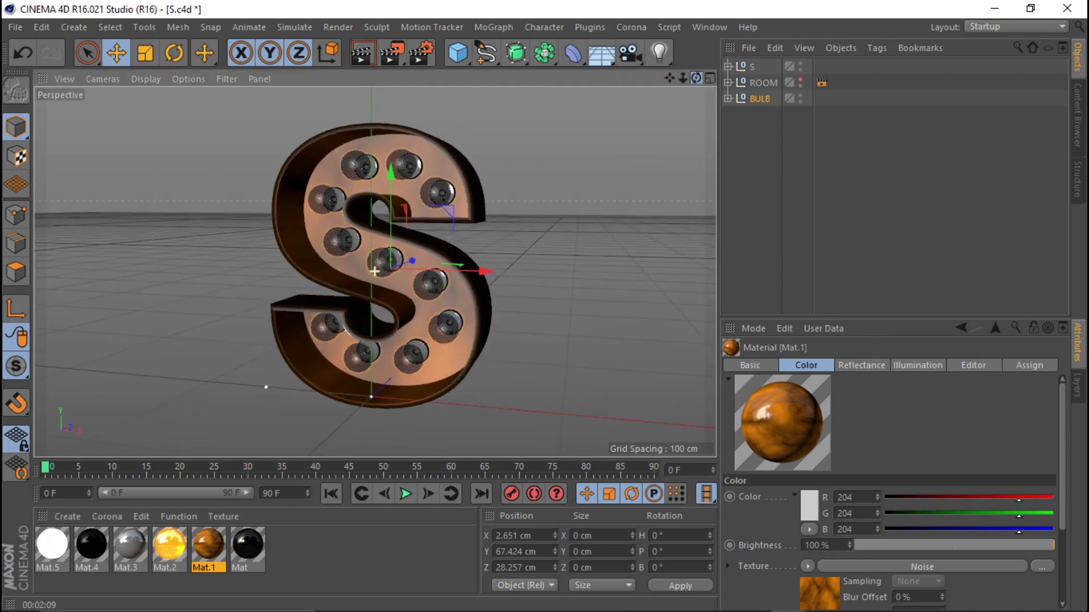
click(362, 53)
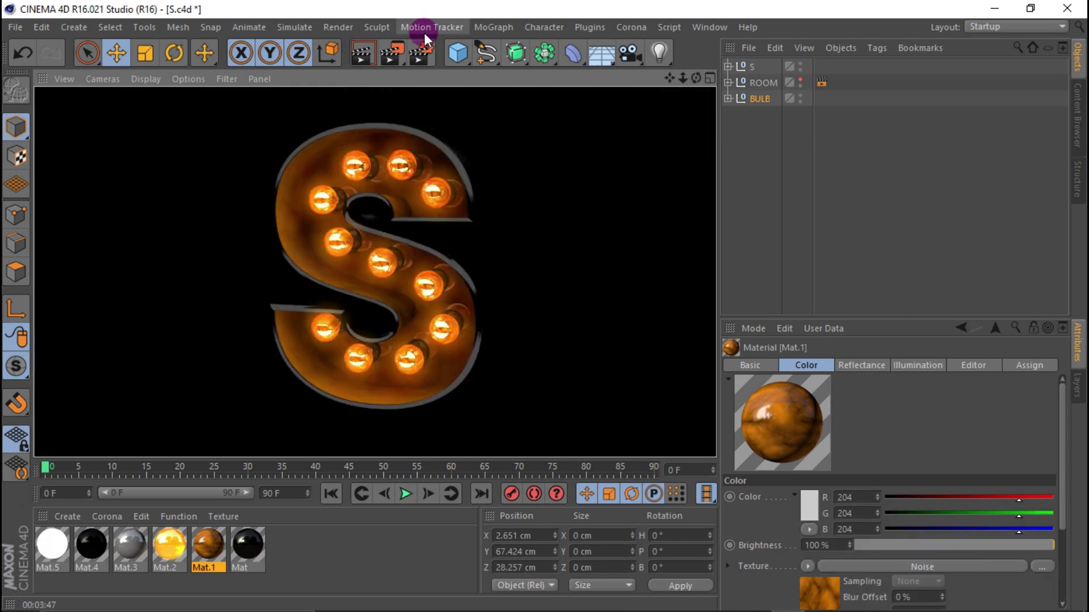
click(727, 83)
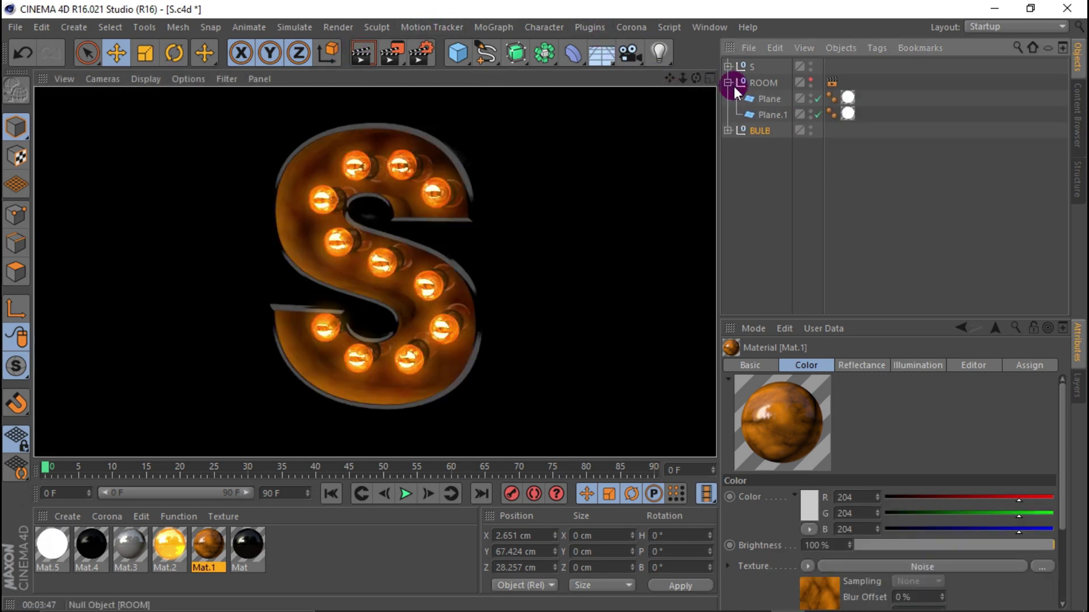
click(728, 82)
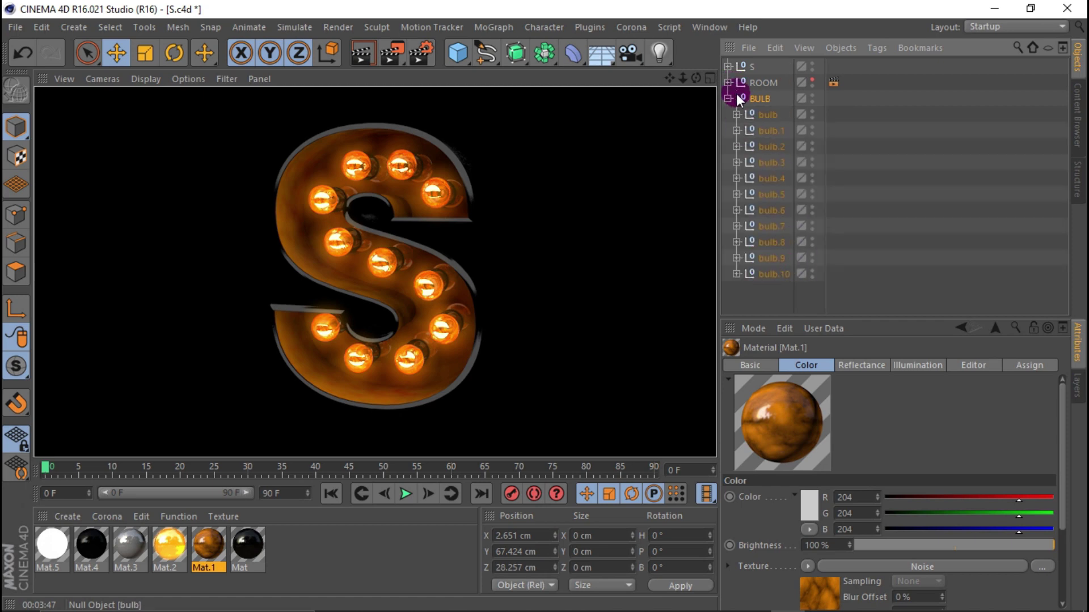
click(734, 93)
Select MoText.1 under S and reduce its cap fillet radius to 2 cm and steps.
click(728, 67)
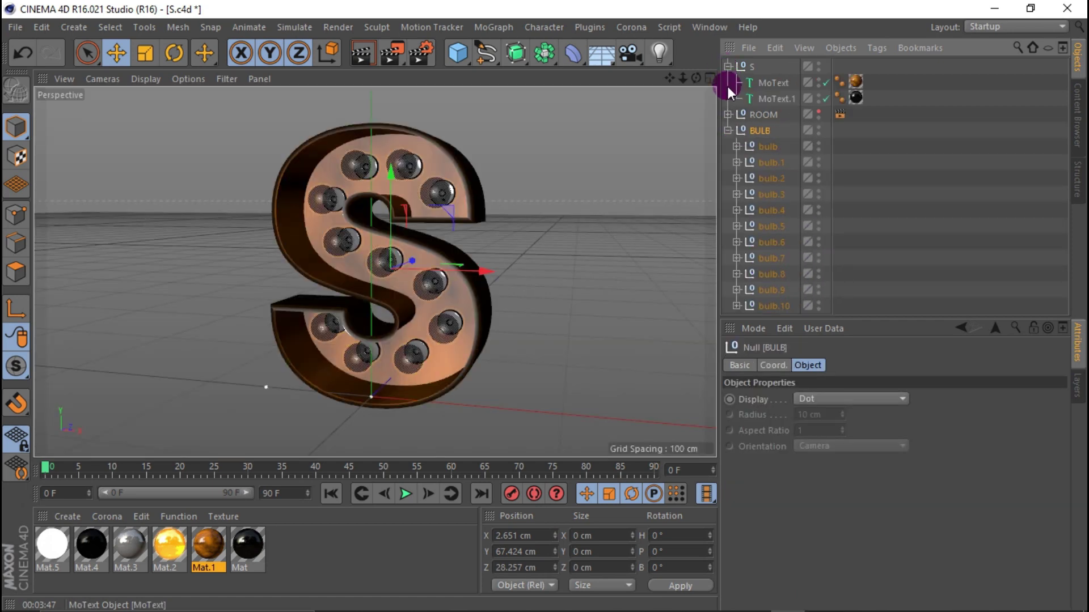
click(762, 99)
click(857, 366)
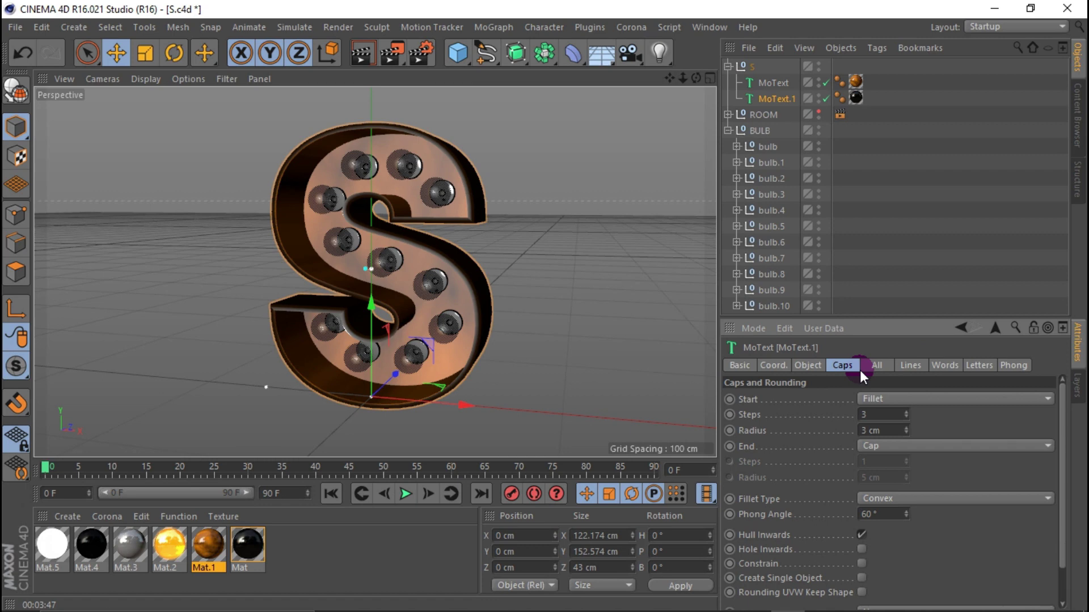
click(907, 433)
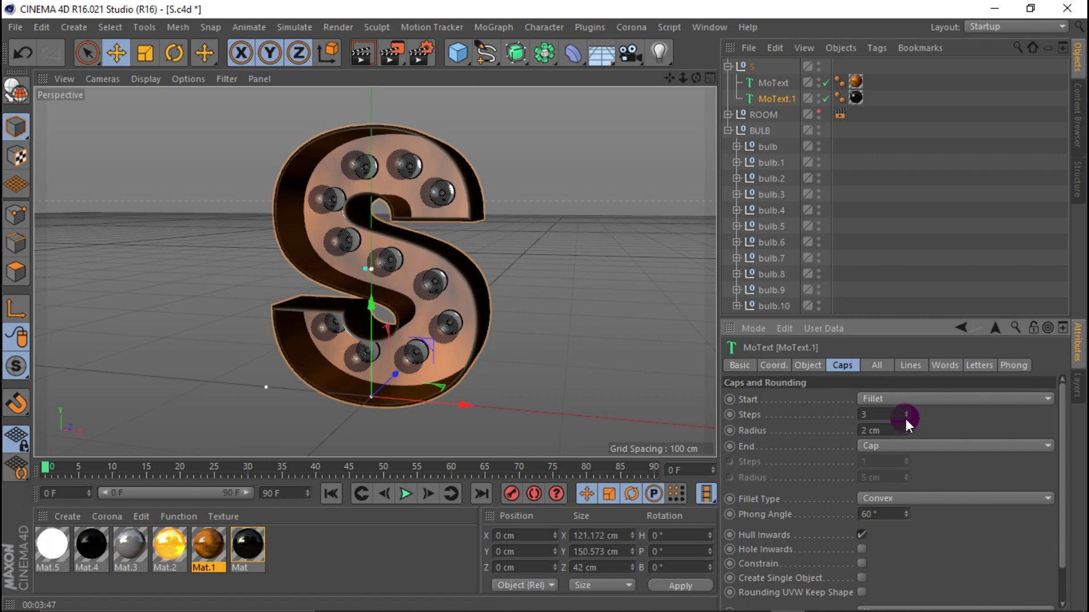
click(905, 418)
Review Mat.2's transparency, reflectance and glow settings for the bulb glass.
click(171, 543)
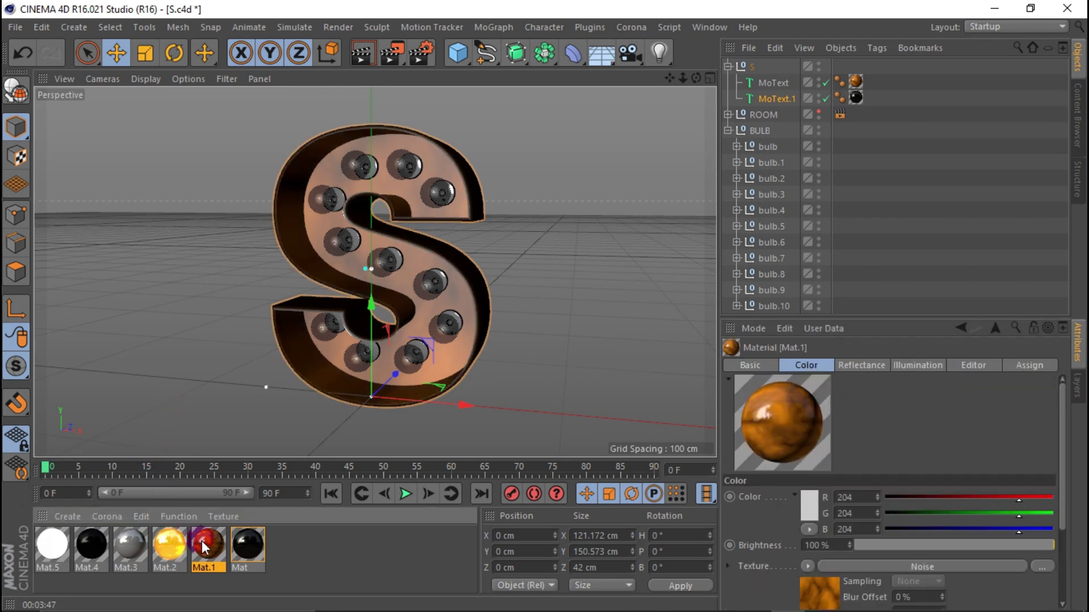
double_click(187, 547)
click(287, 319)
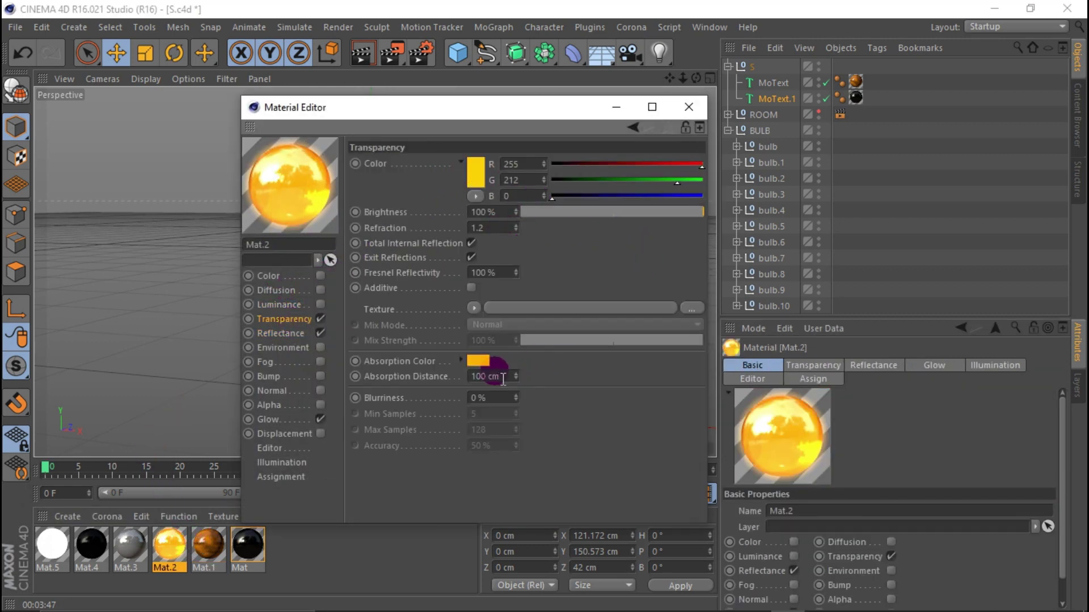
click(476, 226)
click(283, 333)
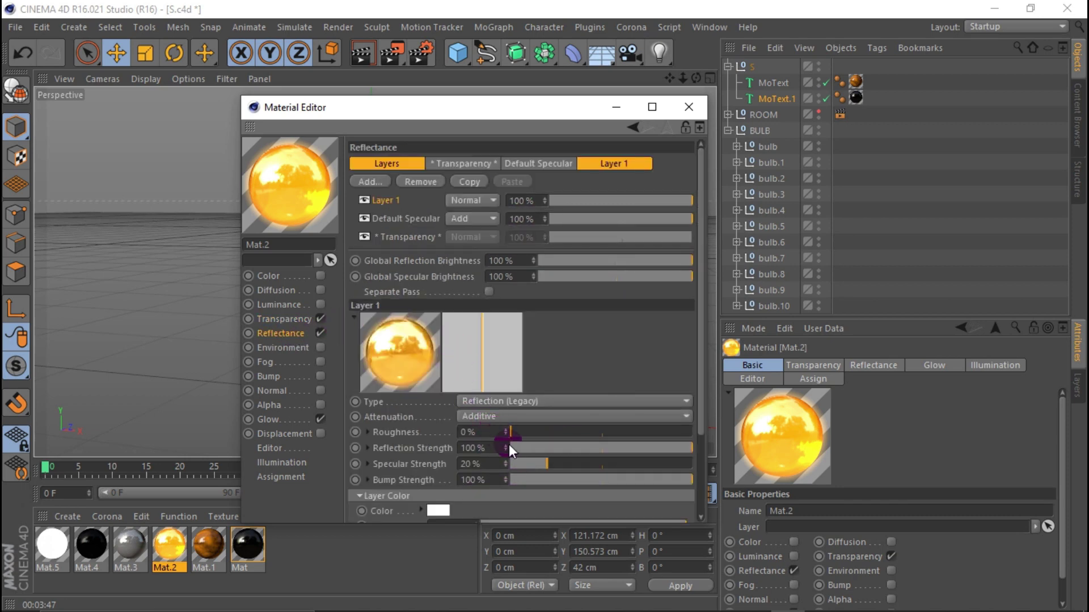
click(285, 420)
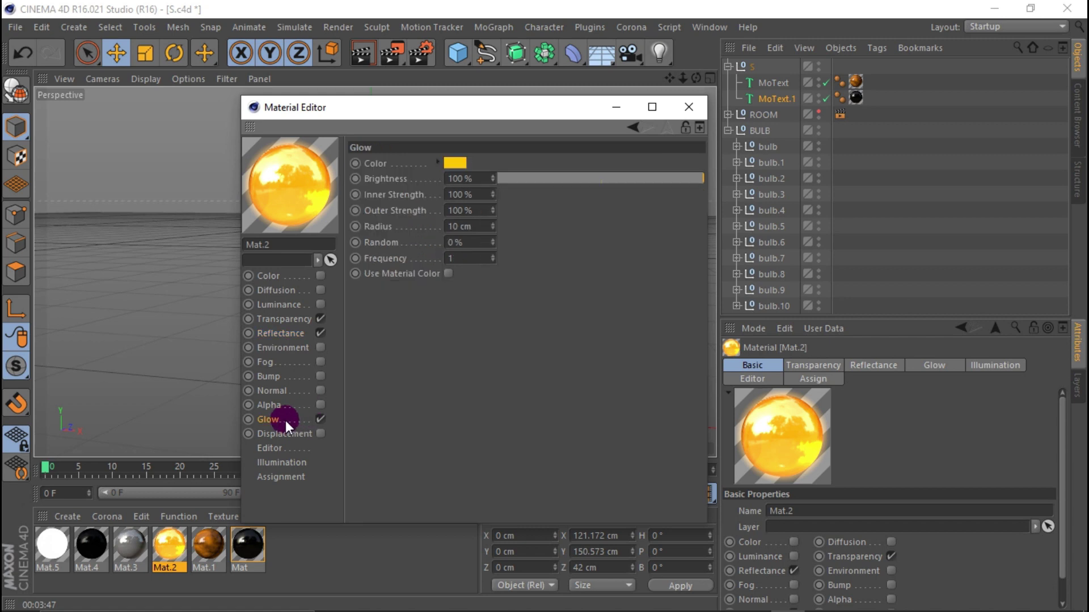
click(695, 116)
Load the black Mat material and inspect its reflectance and default specular layer.
double_click(201, 546)
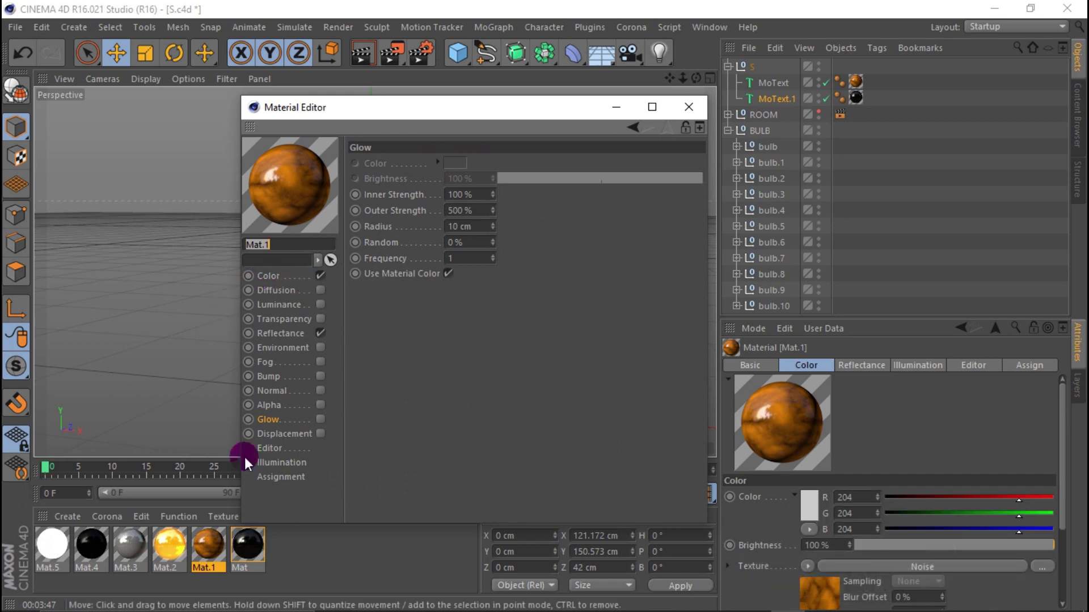
click(99, 534)
click(244, 535)
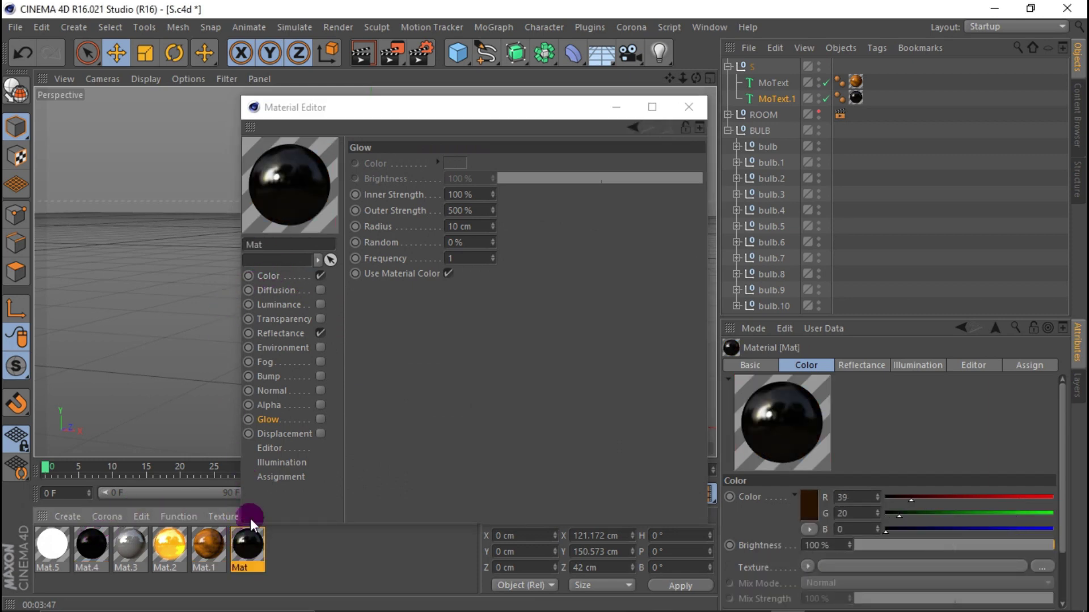
click(297, 334)
drag(505, 430, 503, 440)
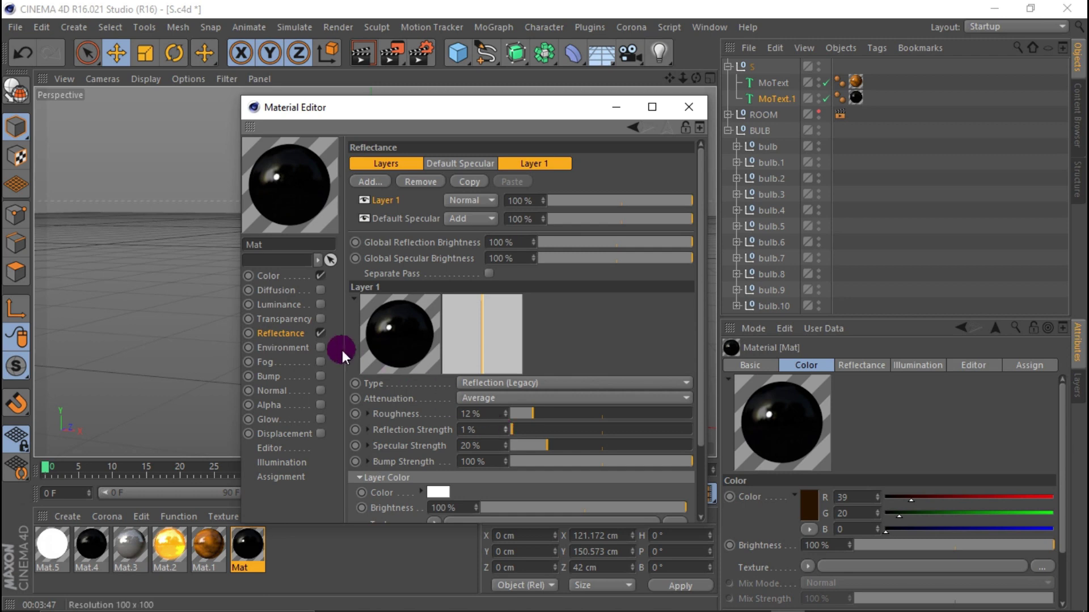
click(391, 220)
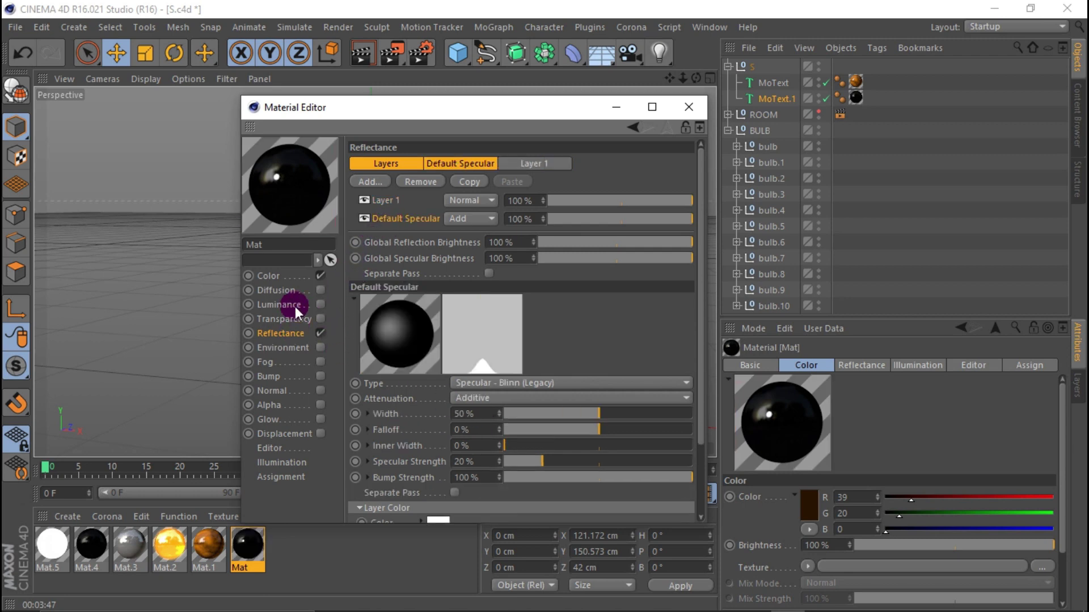
Toggle Mat's Color and Reflectance channels off and on, then render the viewport.
click(277, 276)
click(319, 277)
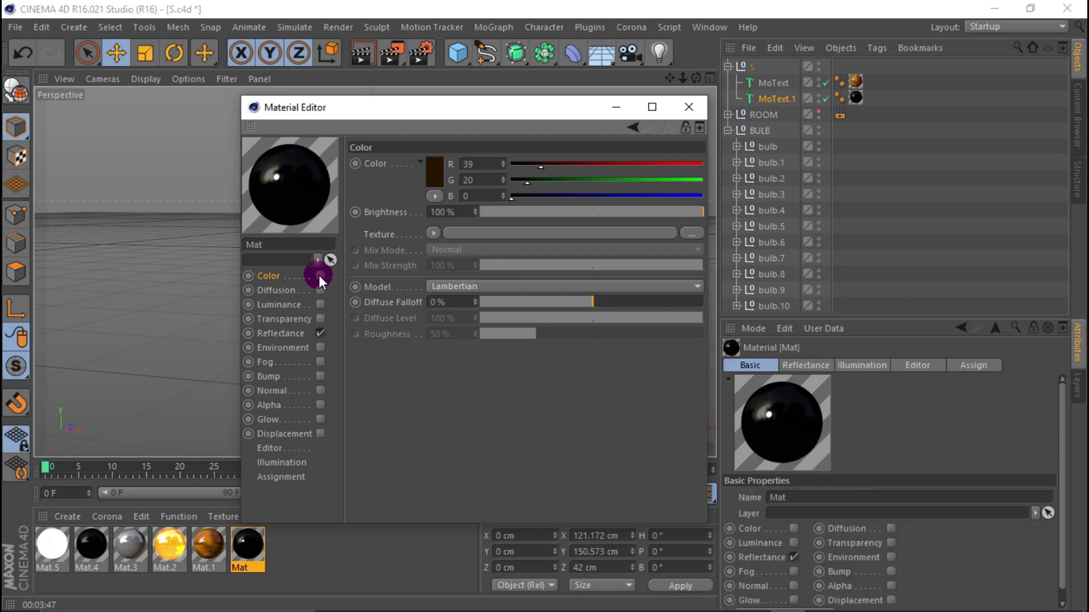
click(319, 275)
click(318, 333)
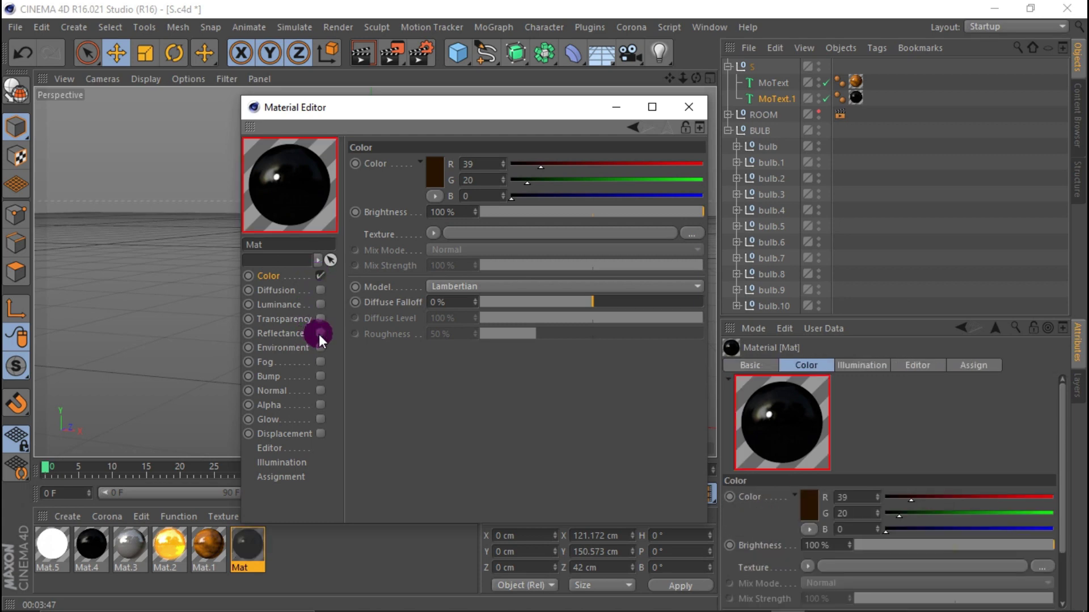
click(319, 334)
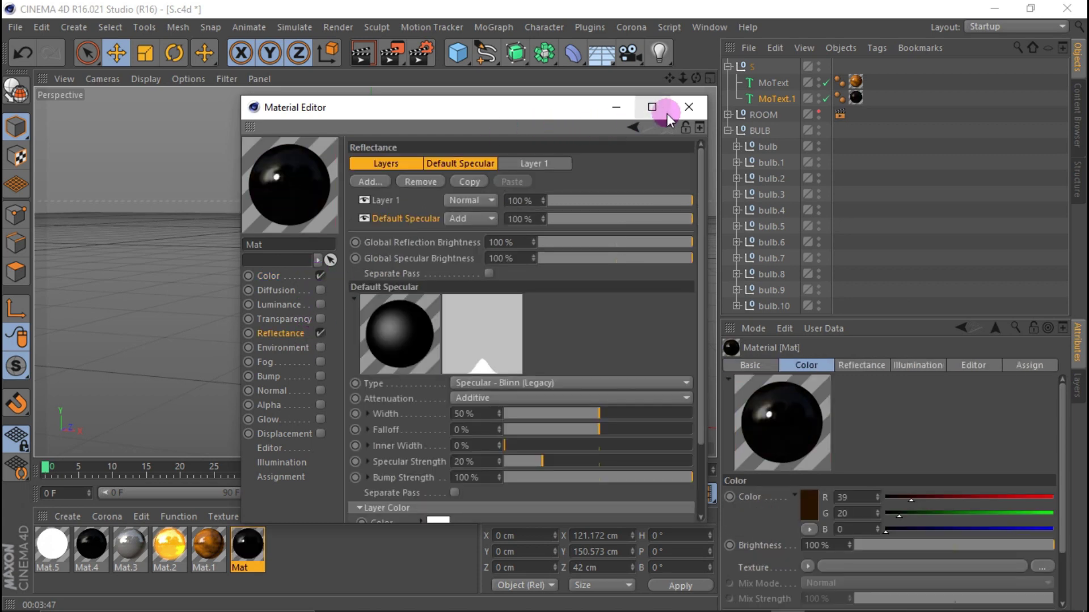
click(684, 108)
click(369, 52)
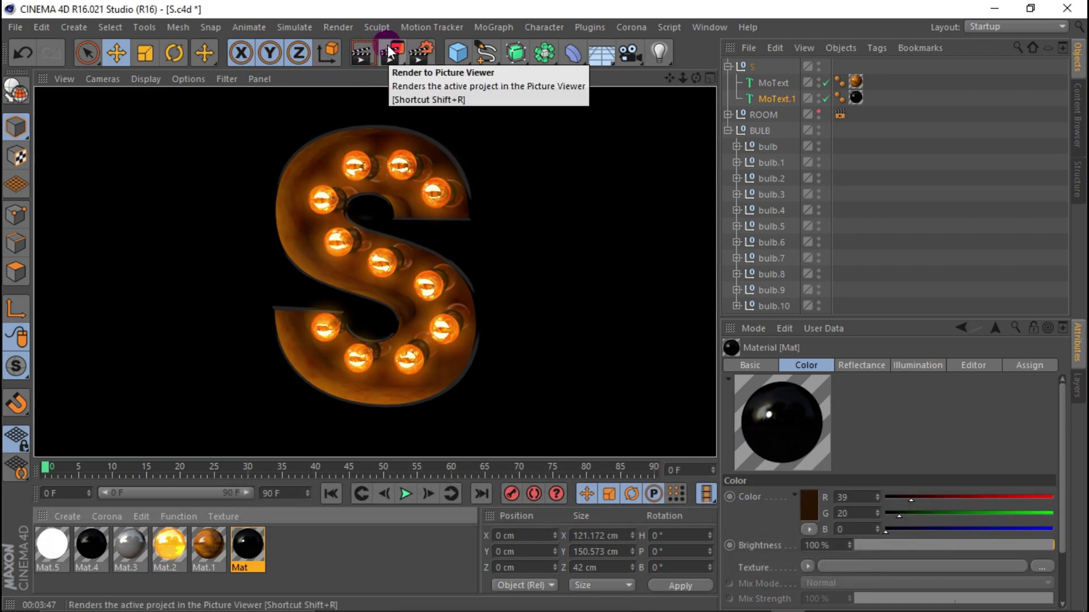
Clear the render and set MoText.1's cap fillet back to 3 cm radius with 3 steps.
click(380, 174)
scroll(382, 172, up, 1)
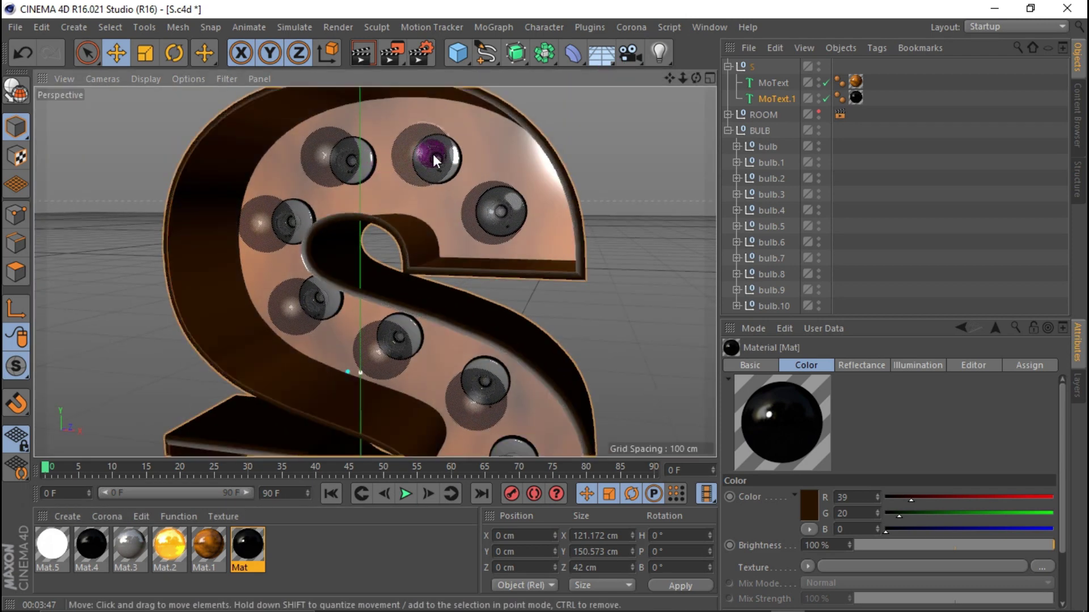
click(789, 97)
scroll(458, 192, down, 3)
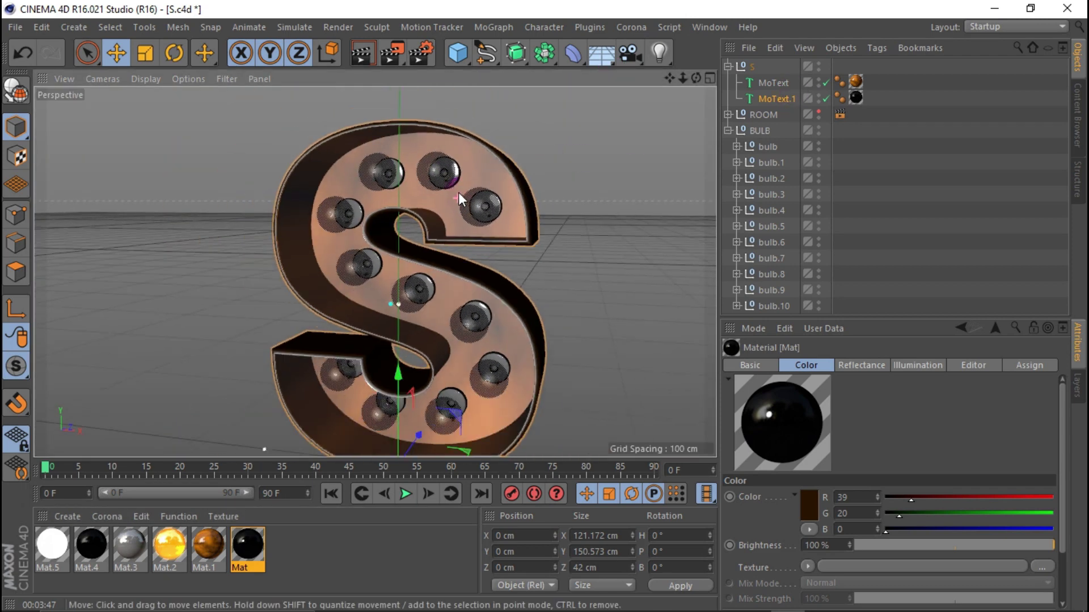
click(765, 87)
click(777, 83)
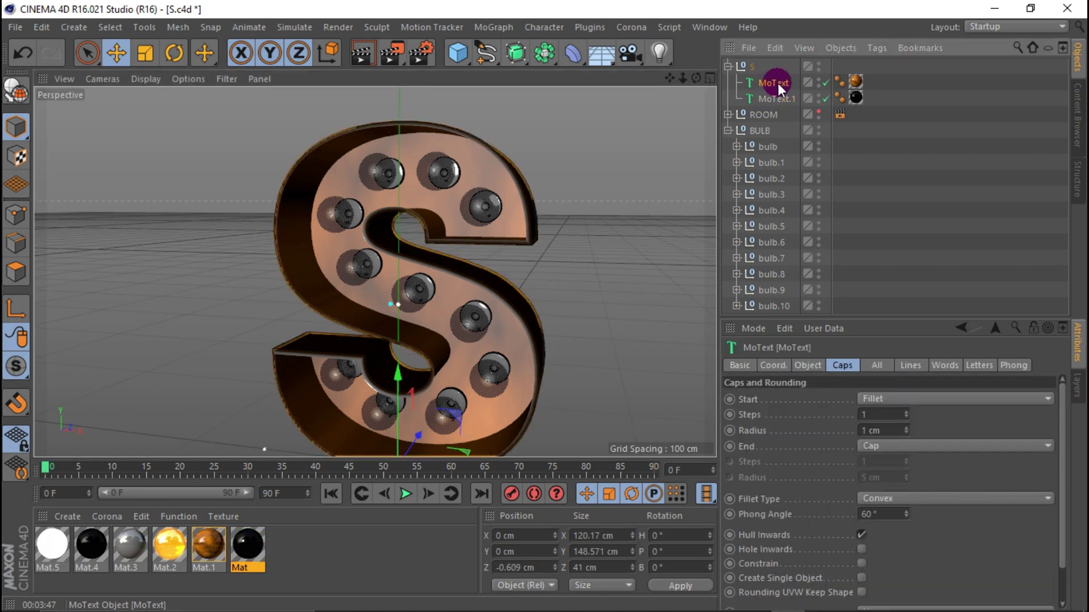
click(772, 98)
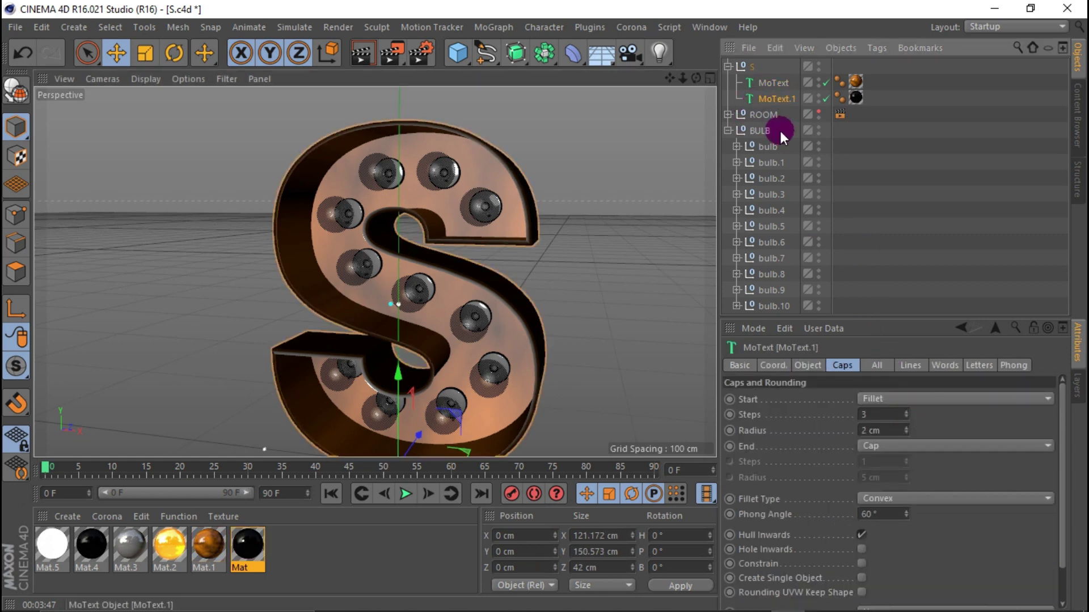
click(905, 415)
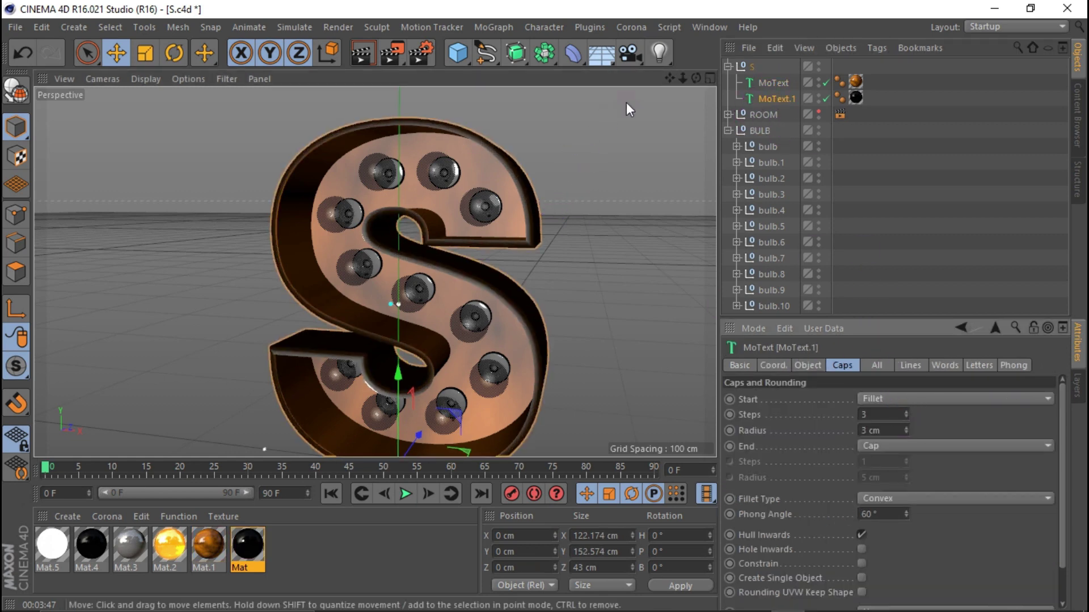
Orbit to a level front view of the S, then open the render settings.
drag(696, 78, 440, 199)
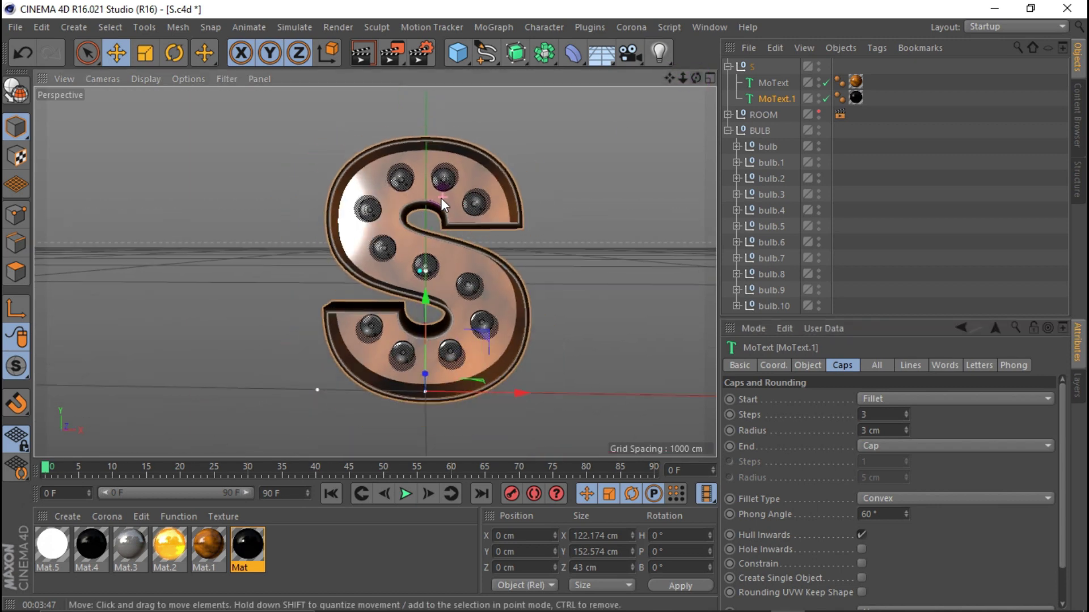
drag(692, 74, 310, 72)
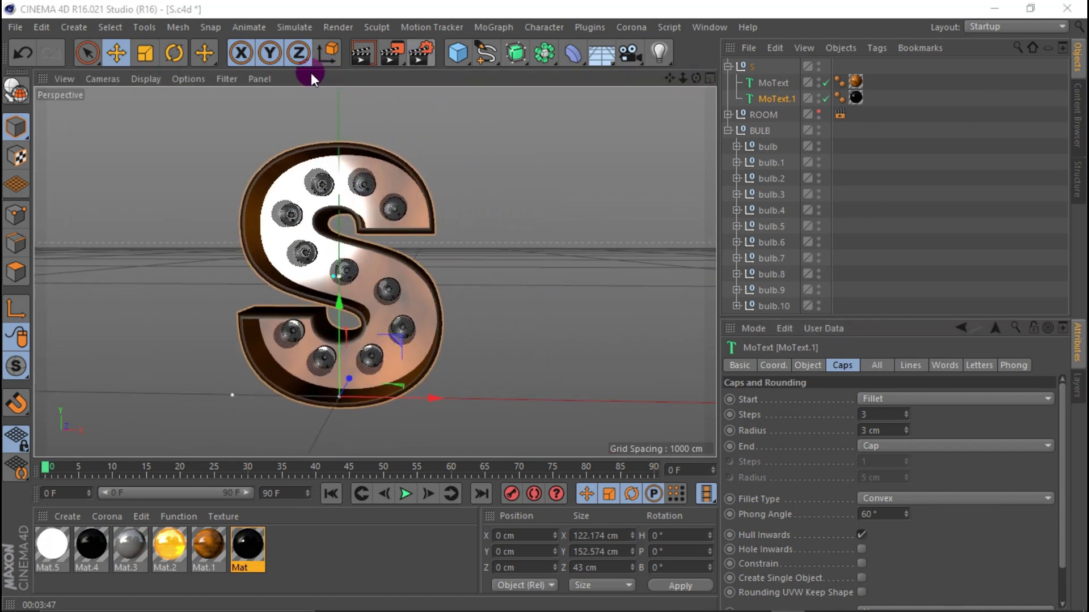
key(ctrl+b)
click(136, 109)
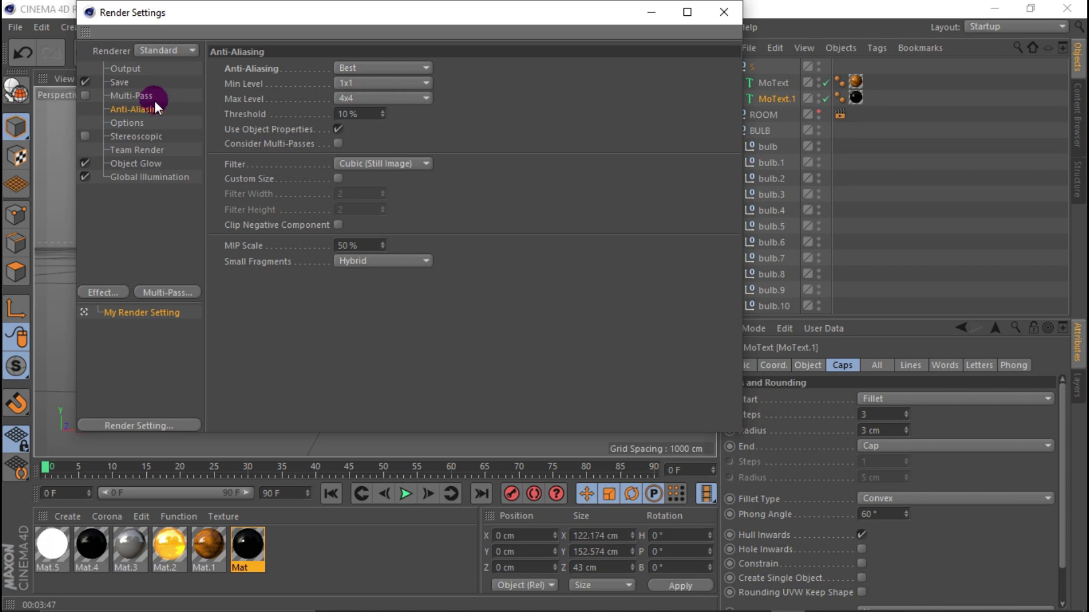
click(119, 82)
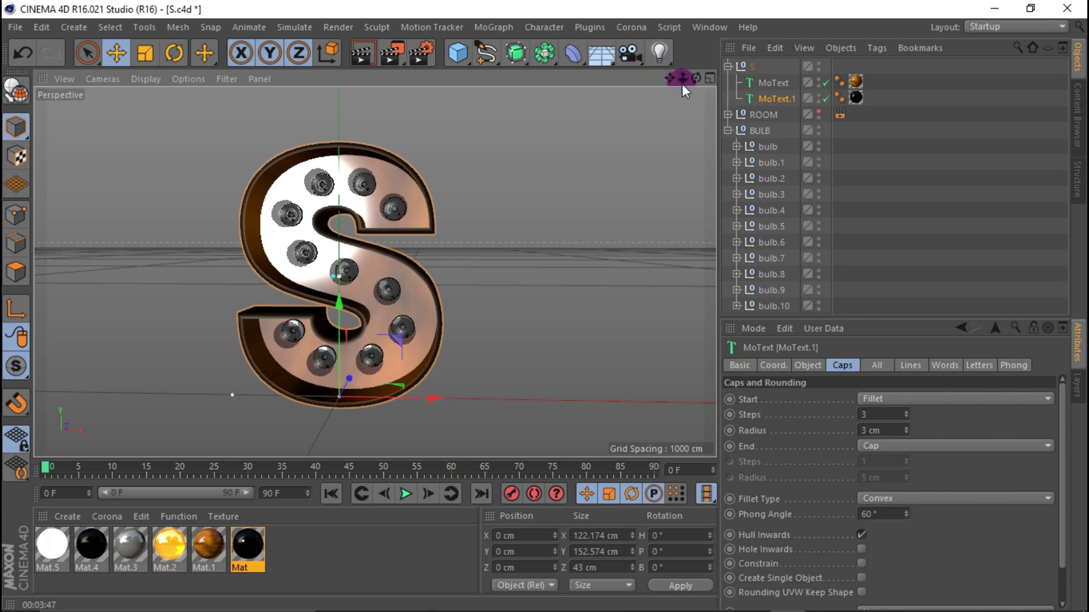
drag(670, 78, 693, 77)
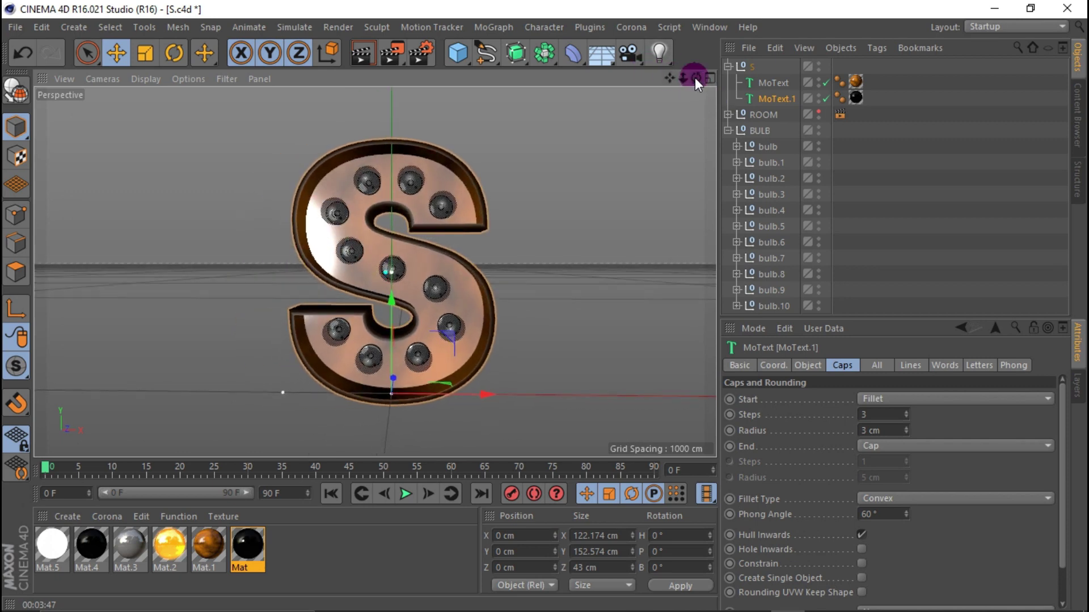
Orbit the perspective view to frame the S straight-on for a test render.
drag(695, 77, 676, 125)
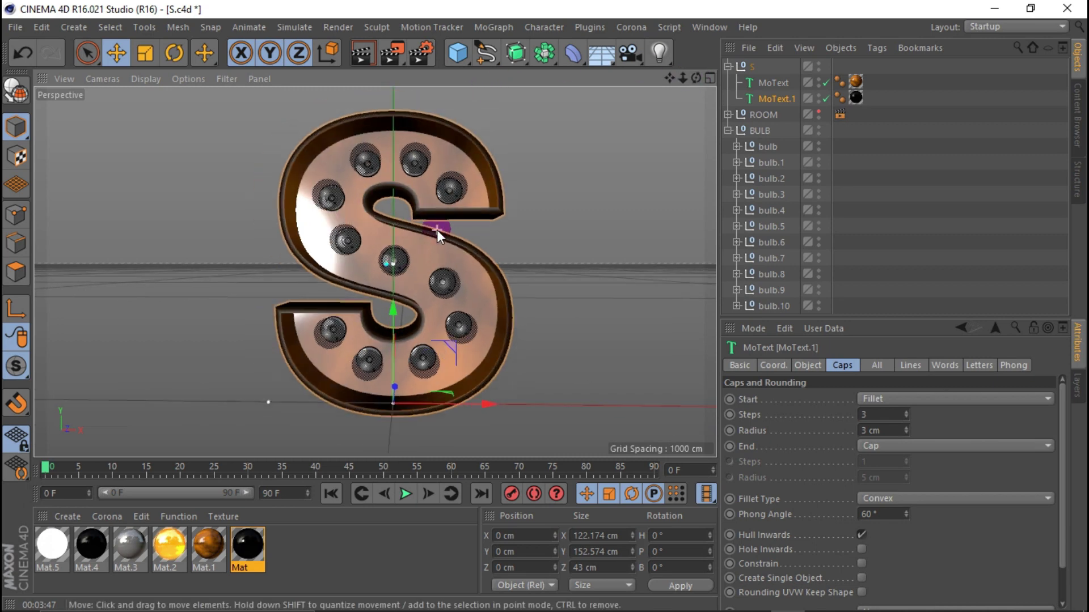
drag(695, 77, 695, 78)
alt+drag(374, 271, 375, 271)
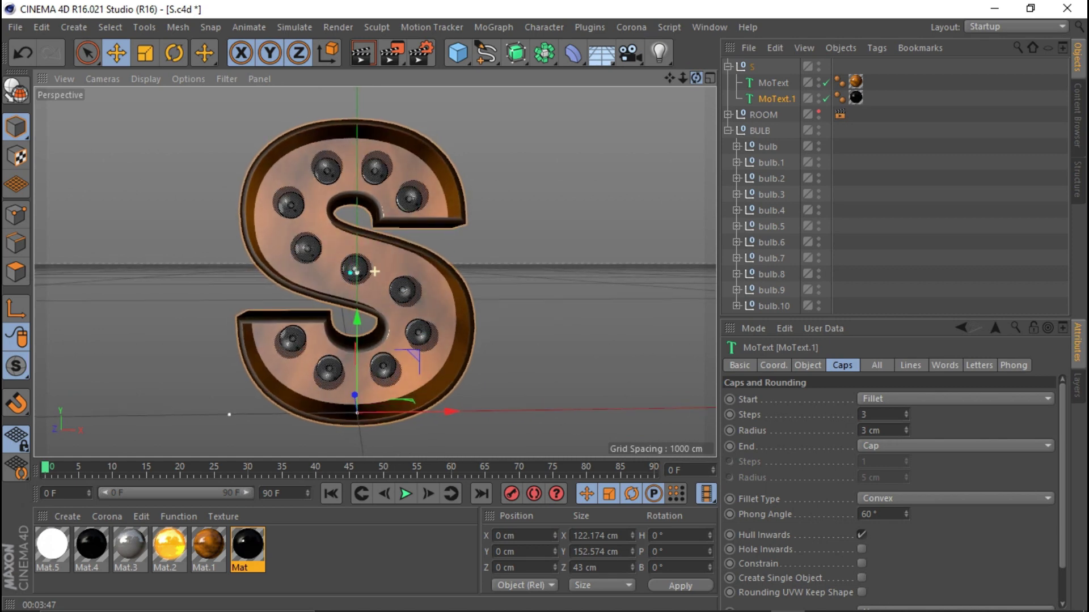
drag(696, 77, 374, 271)
drag(698, 80, 374, 272)
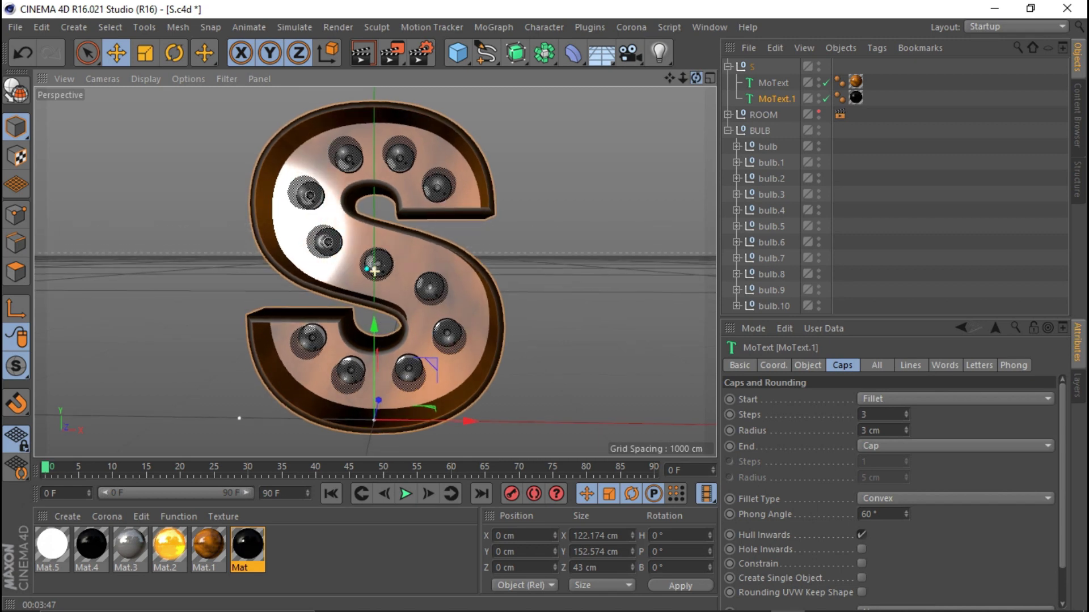
Render the view, then raise Mat.1's reflection strength from 3% to 11%.
click(361, 55)
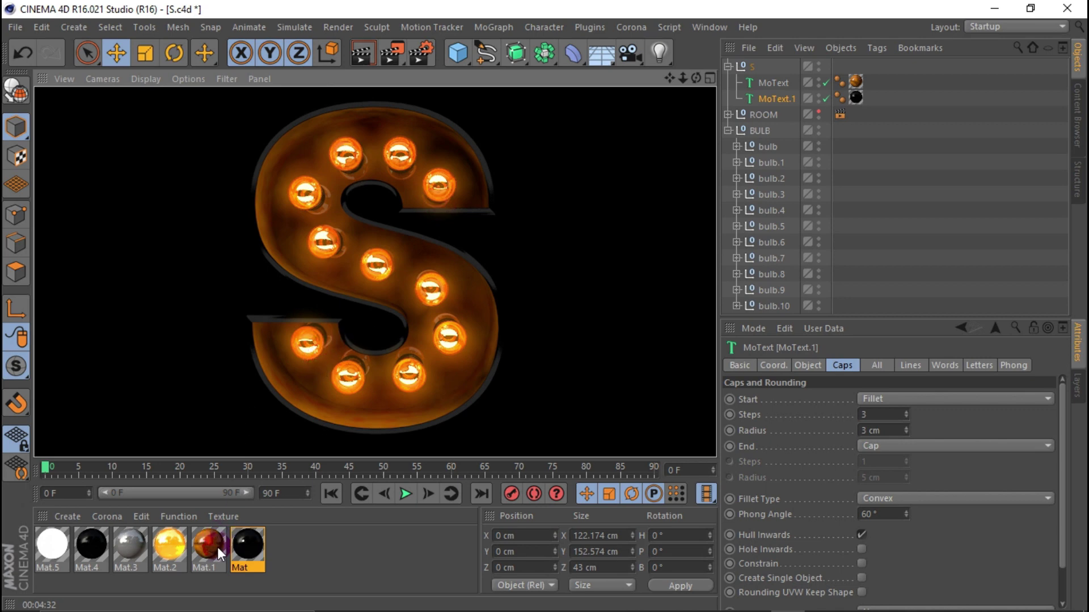
double_click(104, 548)
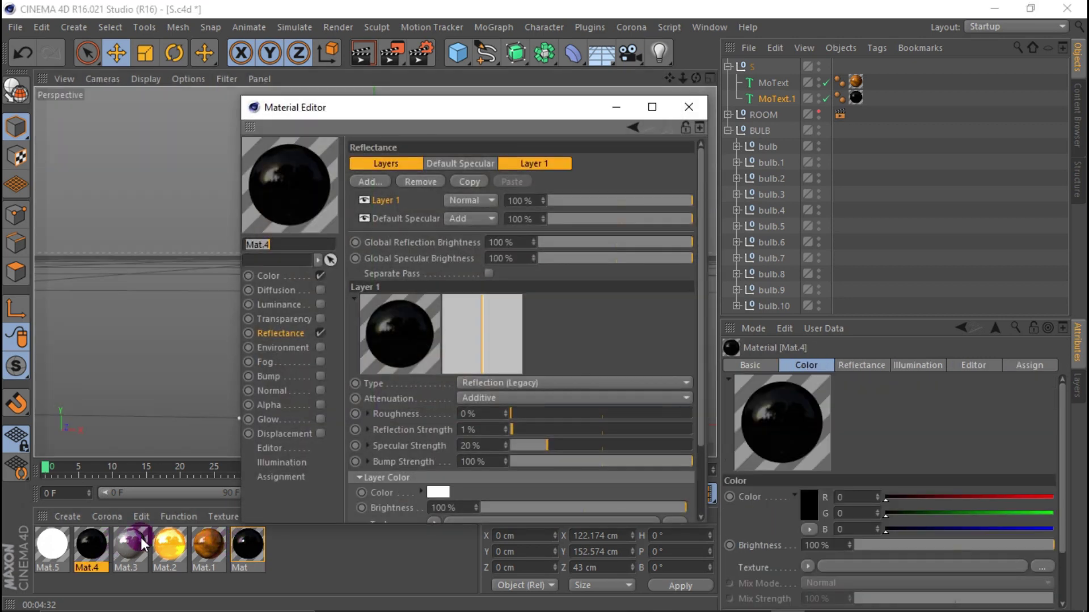
click(215, 538)
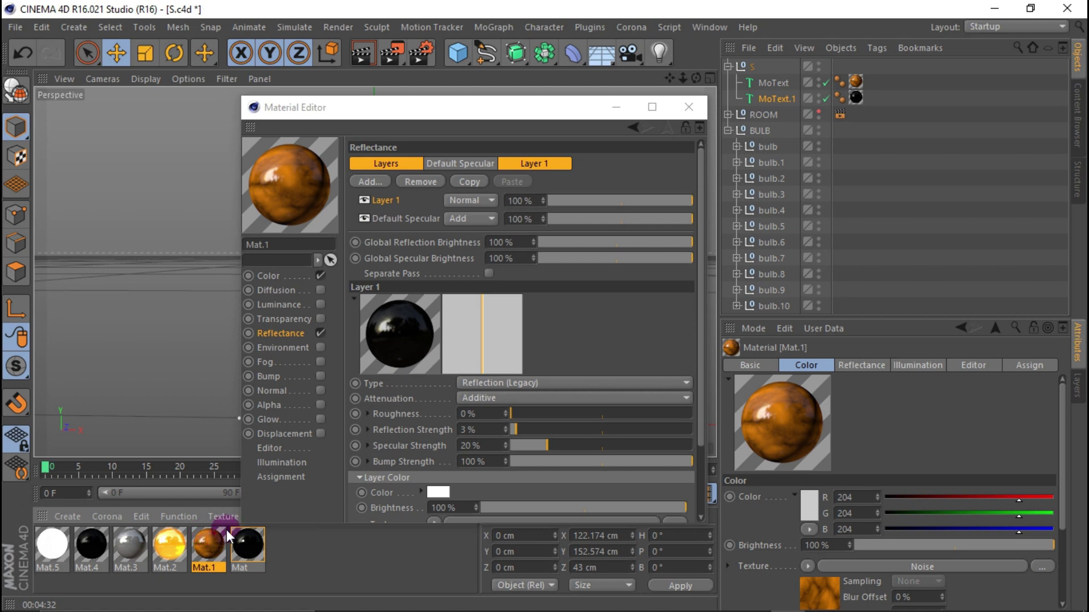
click(531, 429)
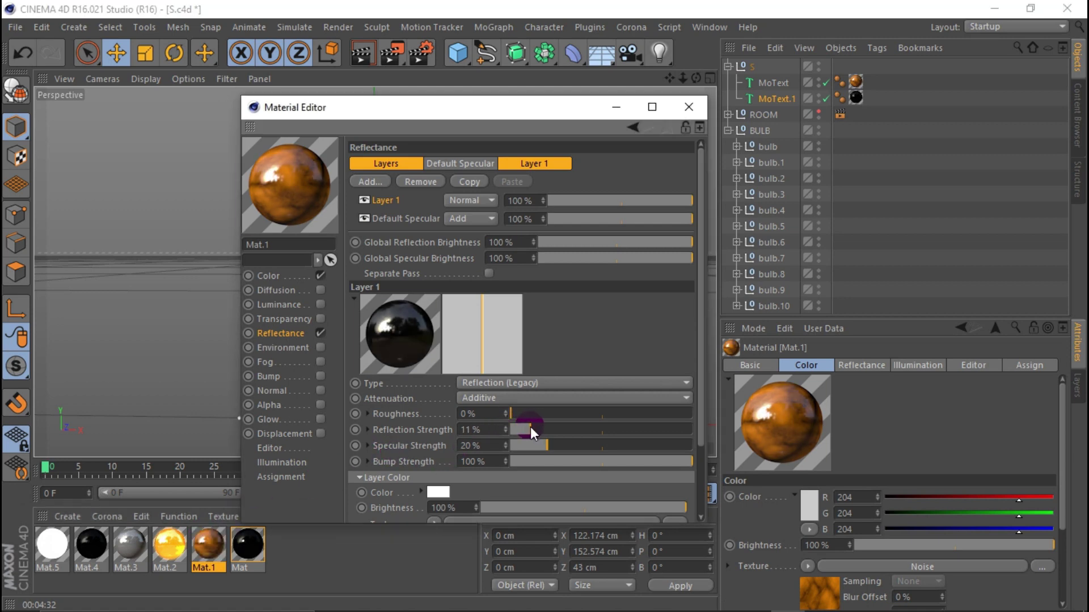
click(688, 107)
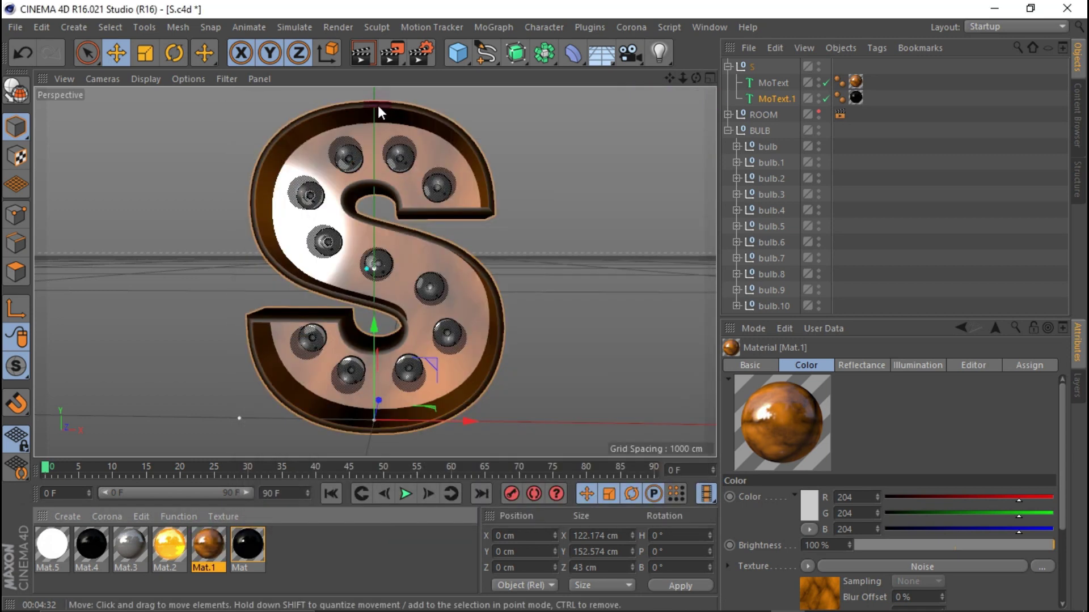
Inspect the Mat.4 material on the Tube's texture tag inside BULB.
click(736, 151)
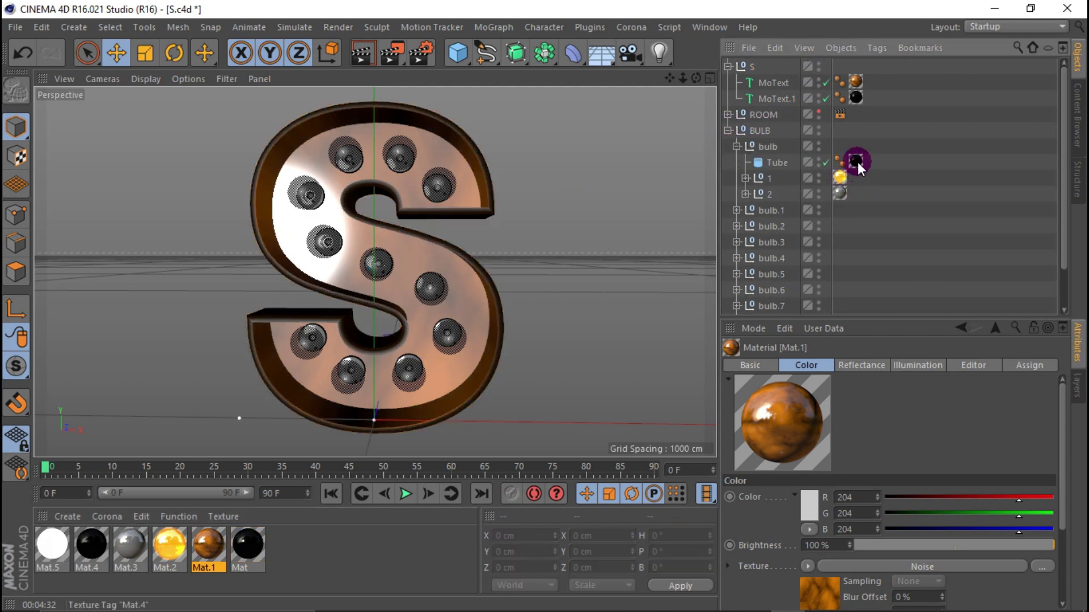
click(856, 162)
double_click(857, 163)
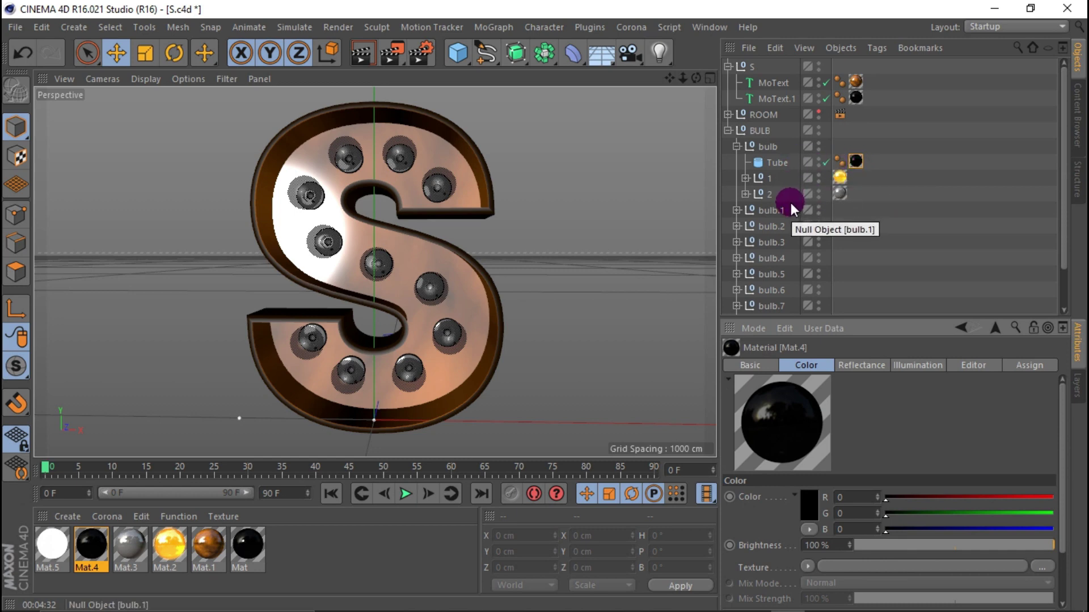
click(727, 131)
Render the S, save the scene, then clear the render and nudge the view.
click(361, 54)
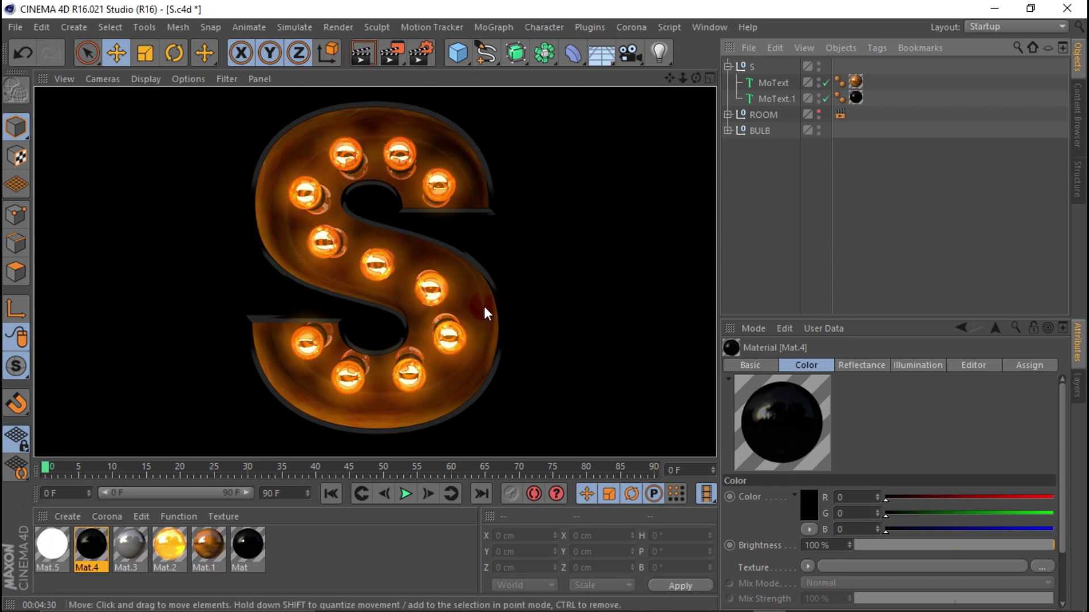
key(ctrl+s)
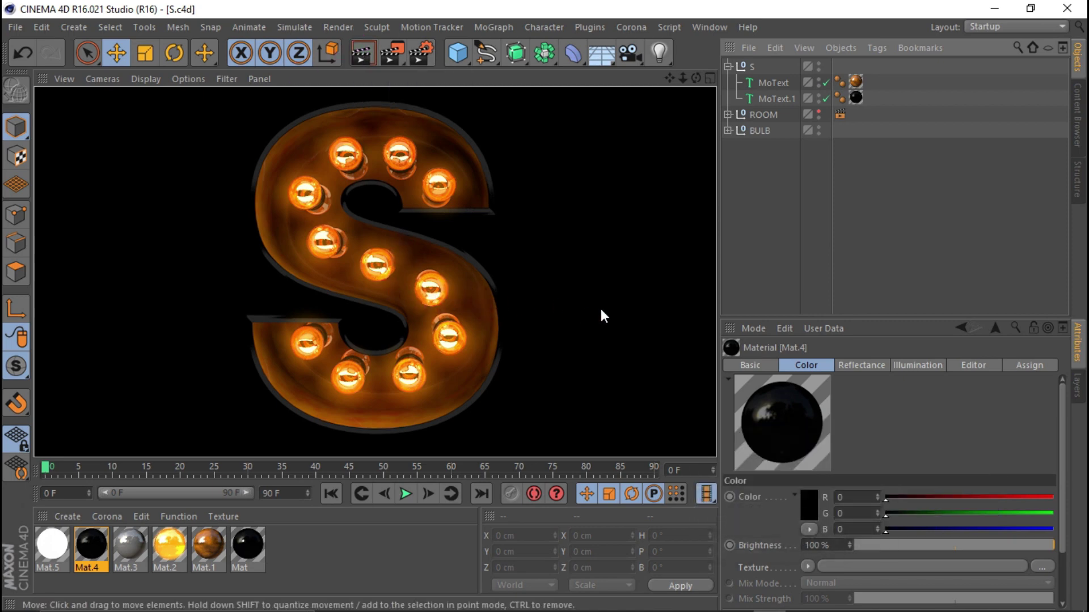
click(670, 79)
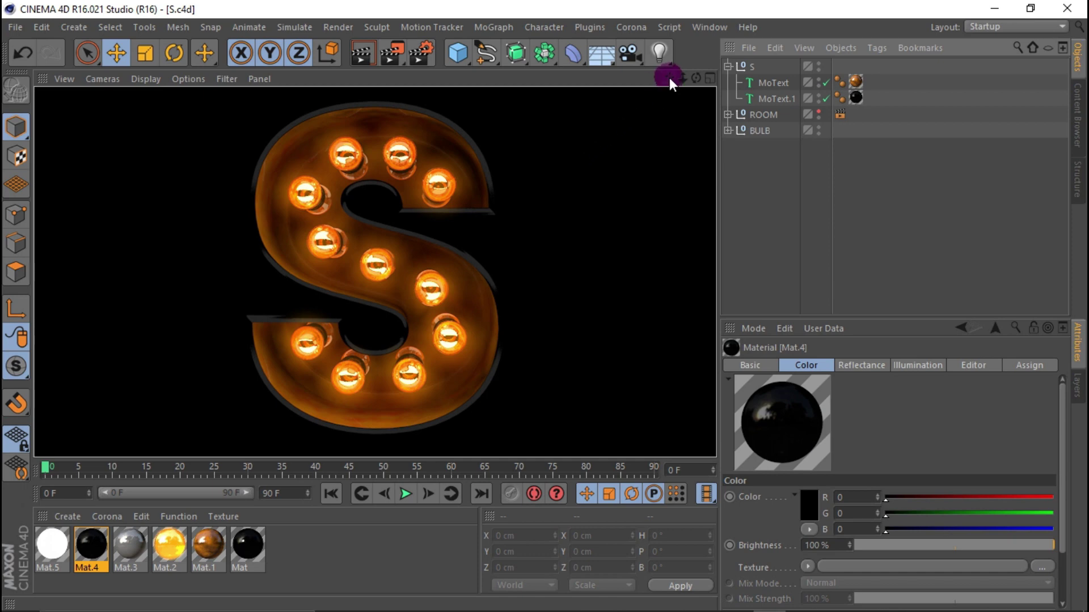
click(662, 150)
click(696, 78)
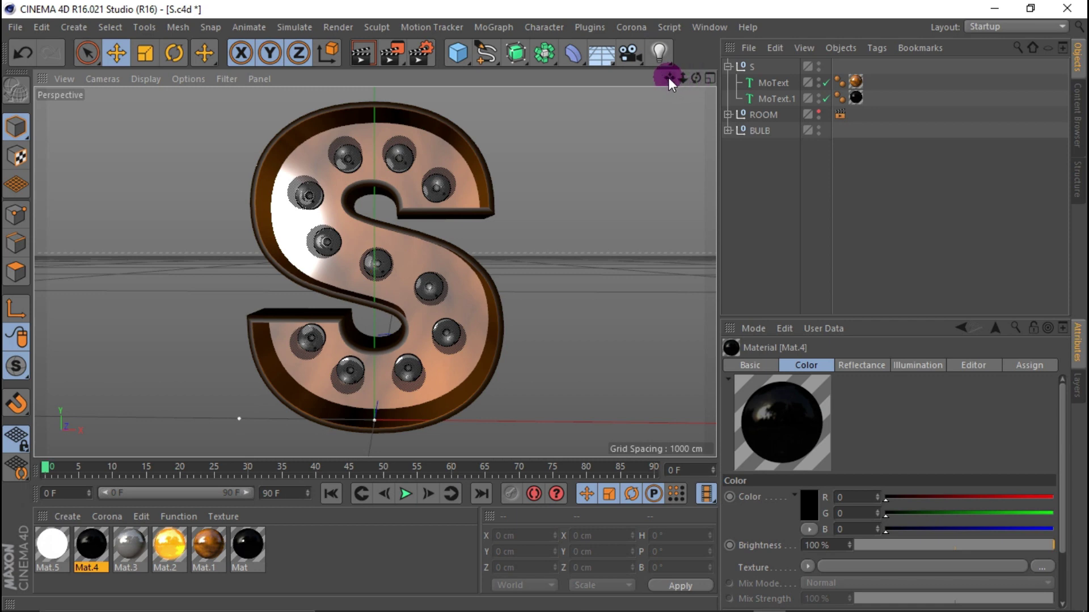
drag(670, 79, 675, 80)
alt+middle_drag(375, 272, 375, 272)
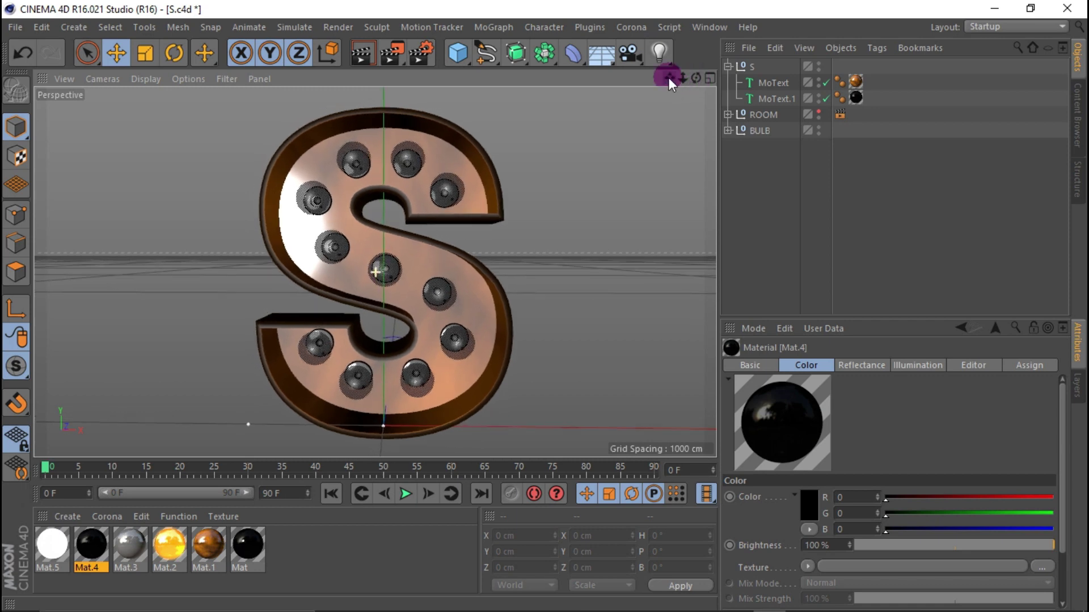
drag(681, 85, 659, 88)
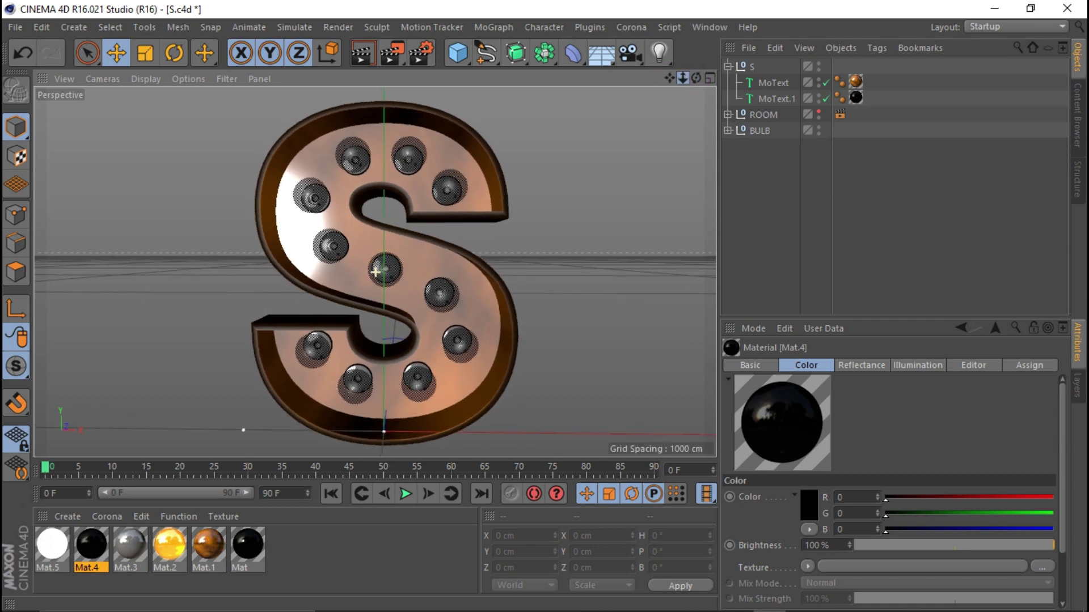
Render the S to the Picture Viewer, then add a Gradient fill layer in Photoshop.
click(397, 52)
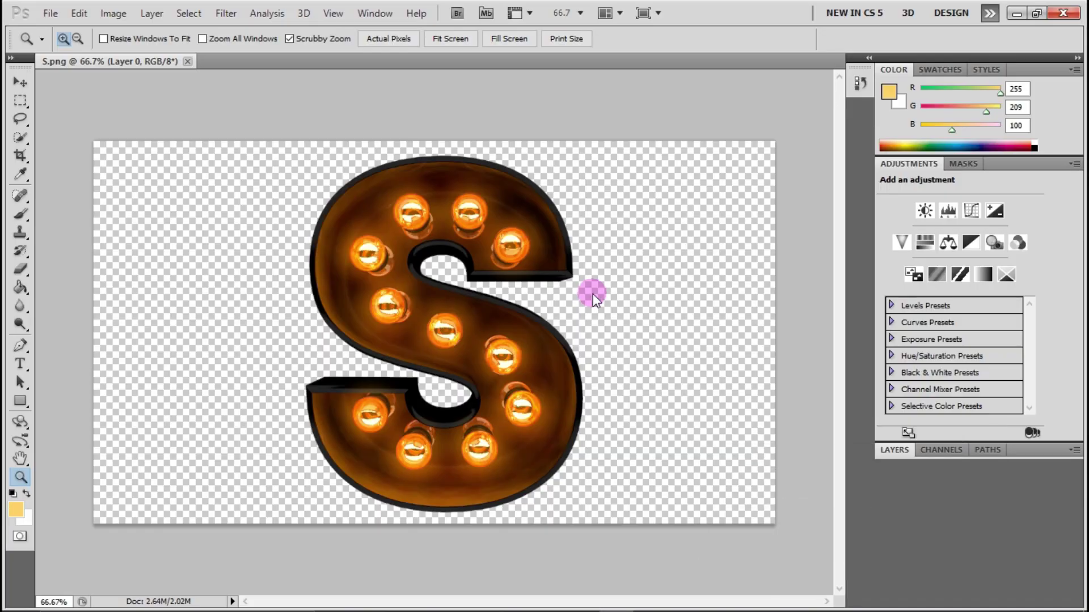
click(890, 447)
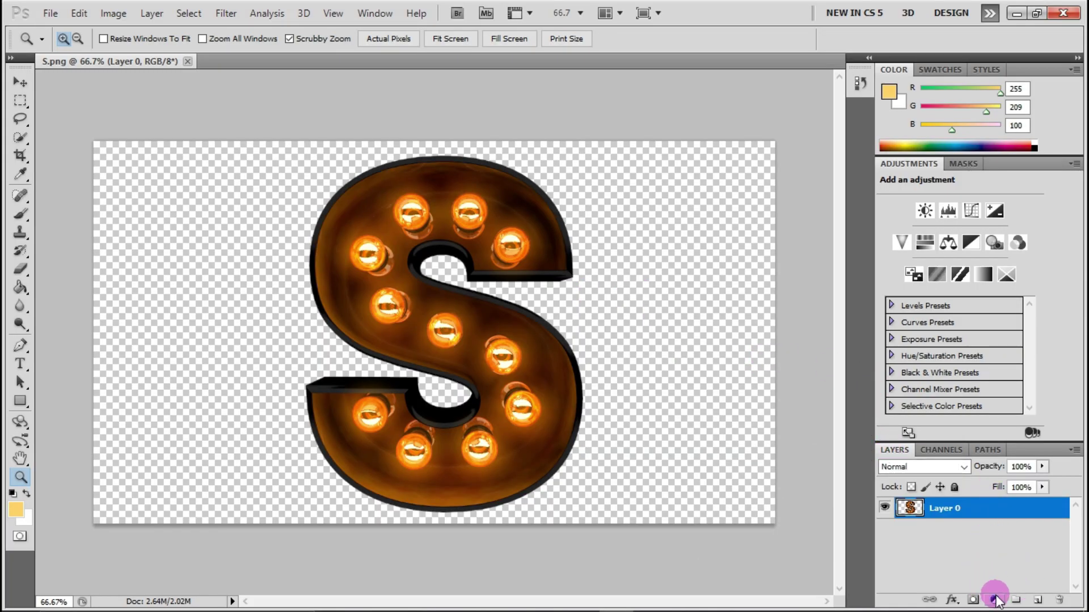
click(996, 601)
click(941, 279)
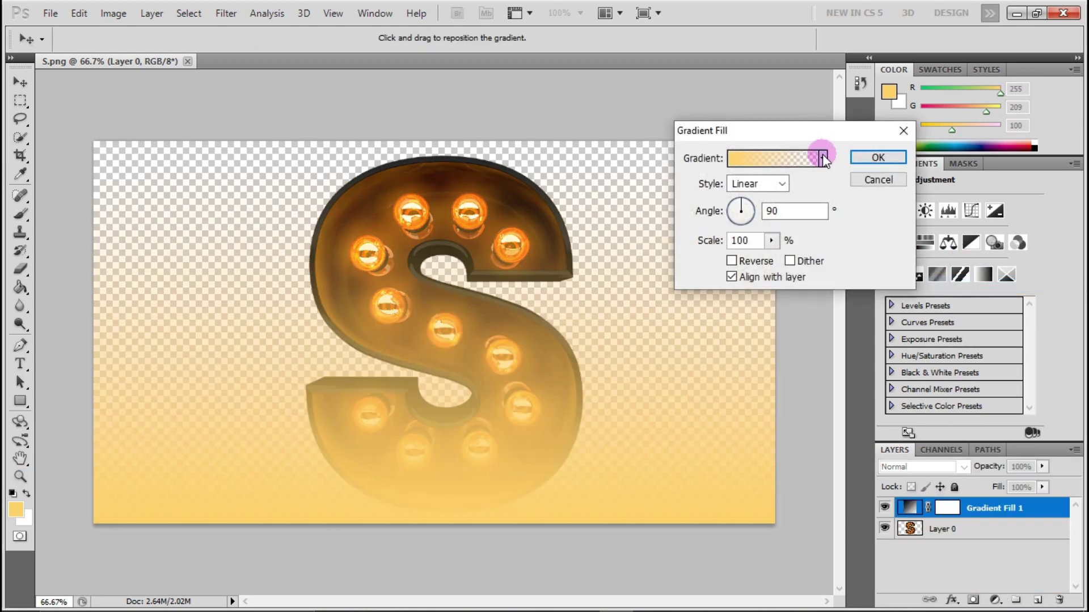
Use the Black-White gradient with its white stop changed to dark grey #2f2f2f.
click(817, 159)
click(666, 119)
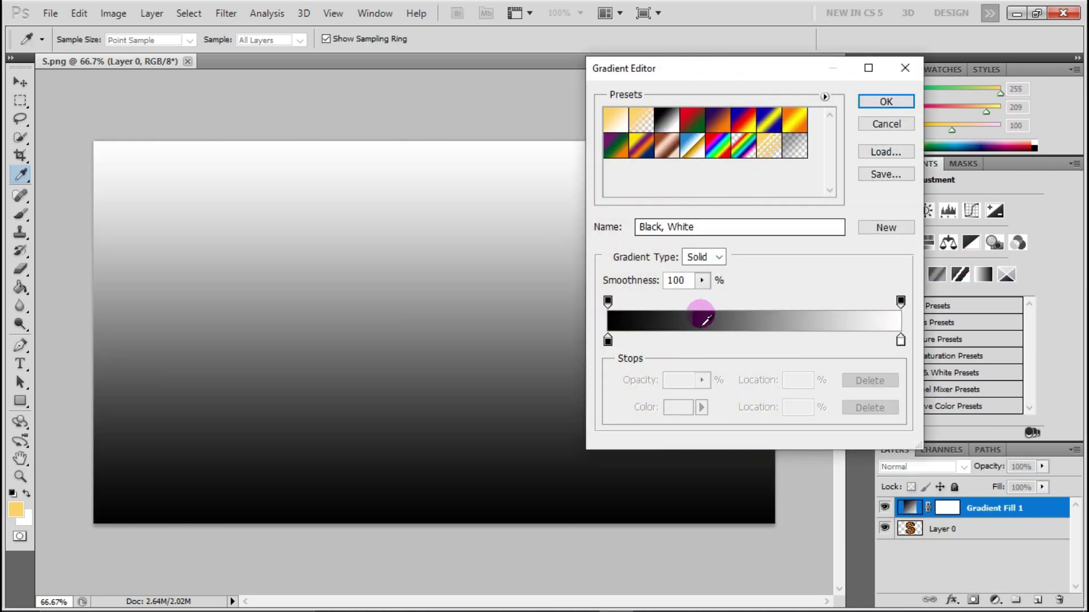
double_click(900, 340)
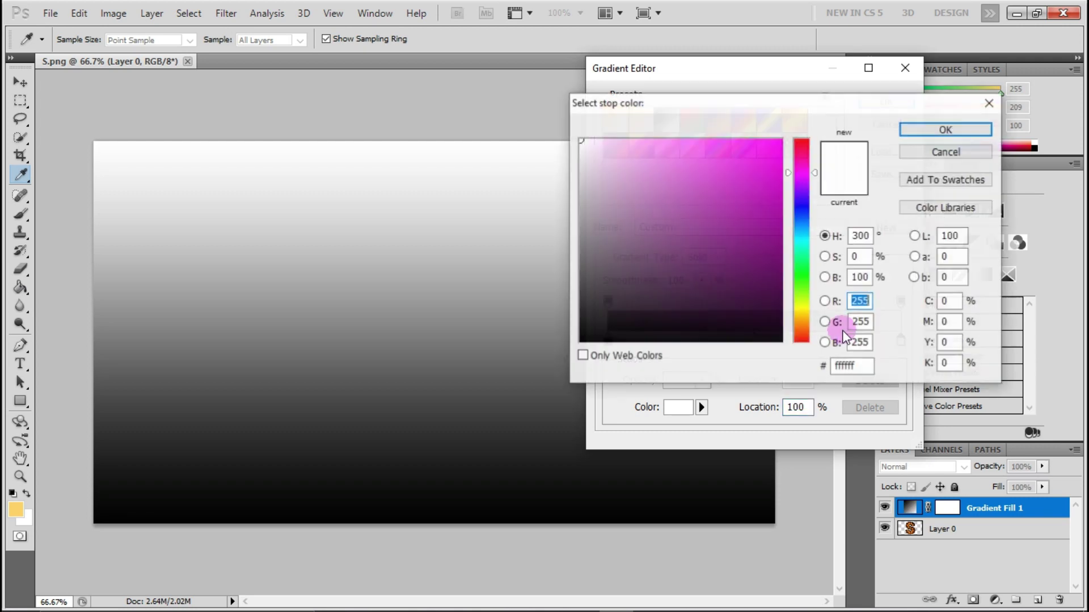
drag(591, 316, 575, 304)
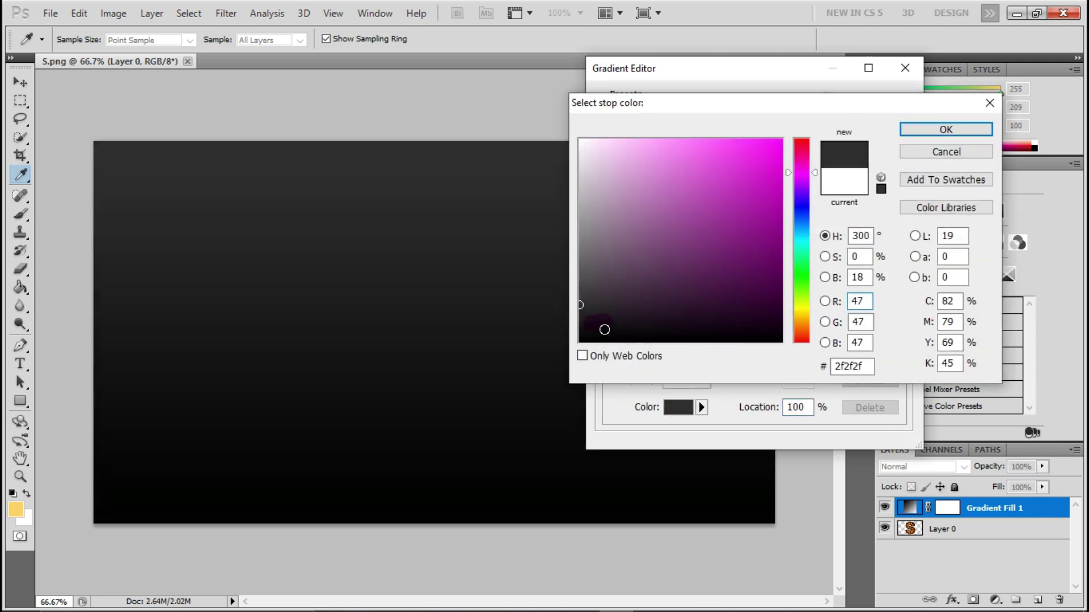
click(946, 129)
click(890, 99)
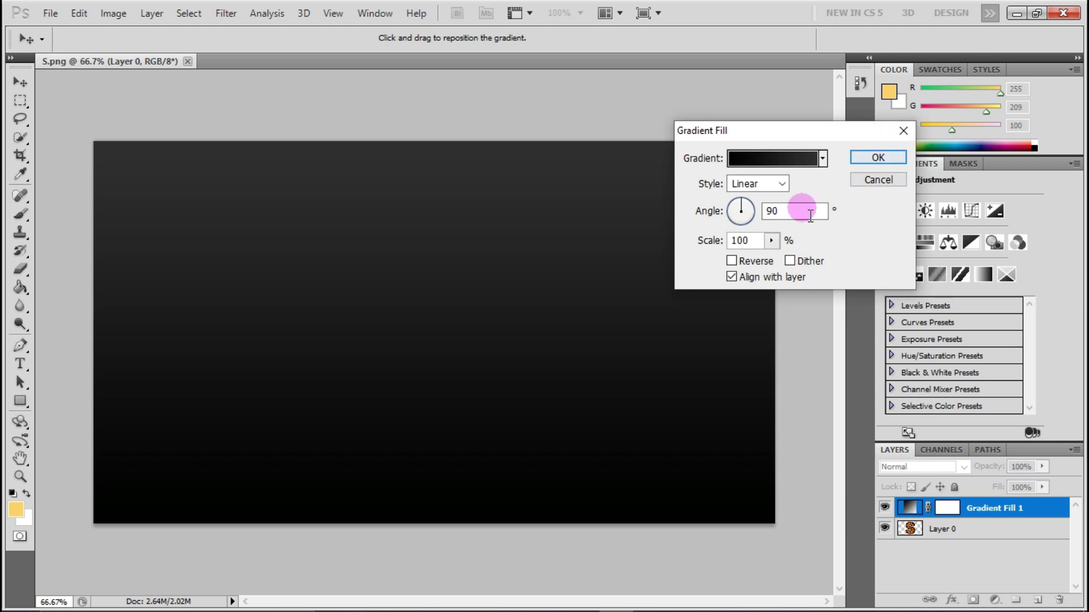
Make the gradient Radial and Reversed, with the angle around 40 degrees.
click(771, 241)
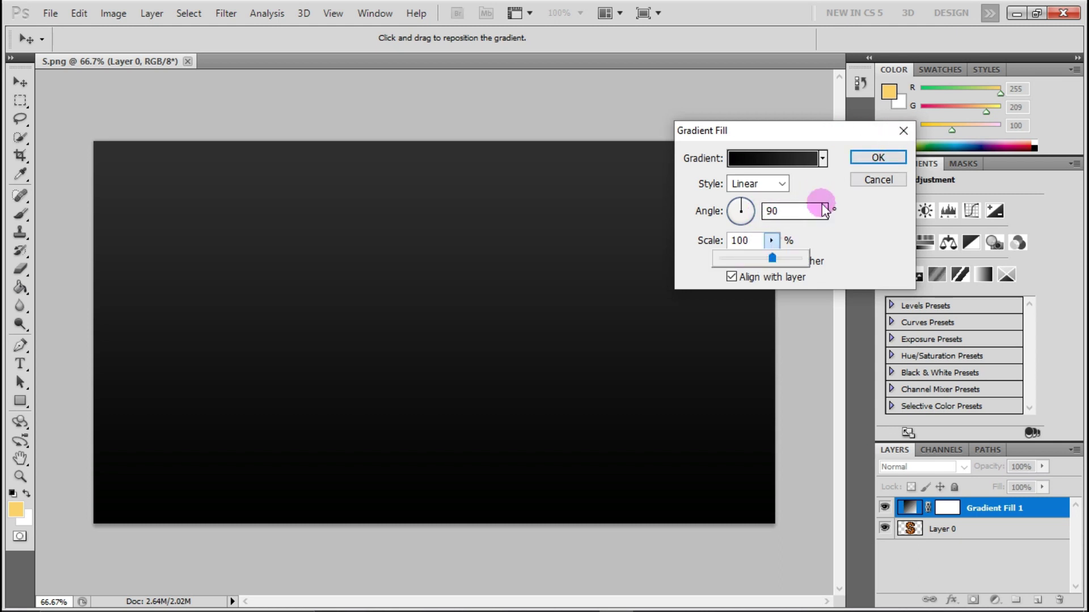
click(777, 182)
click(760, 214)
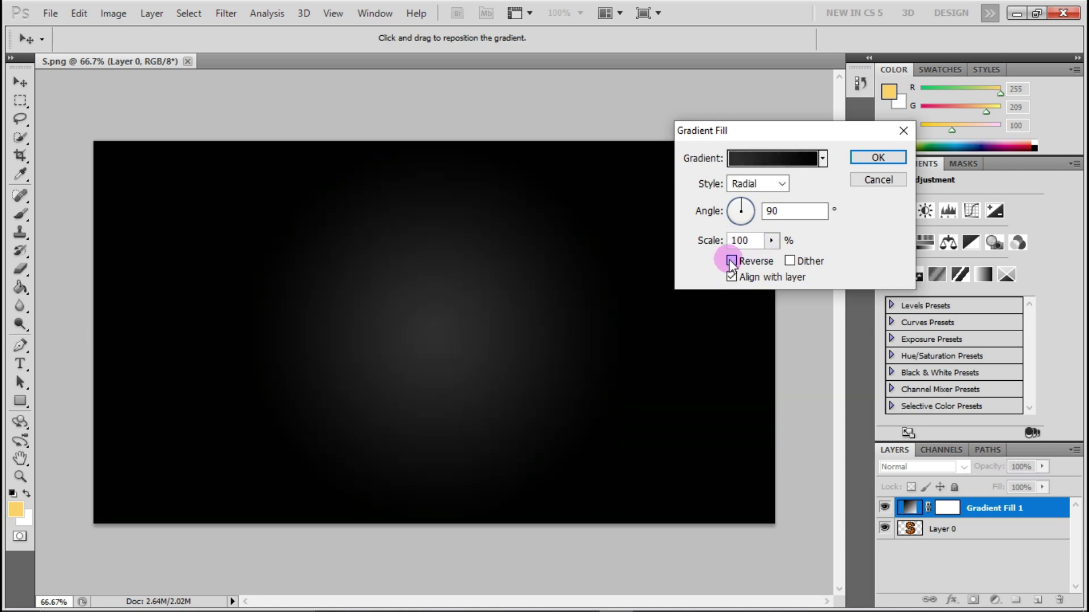
click(732, 261)
drag(735, 209, 752, 206)
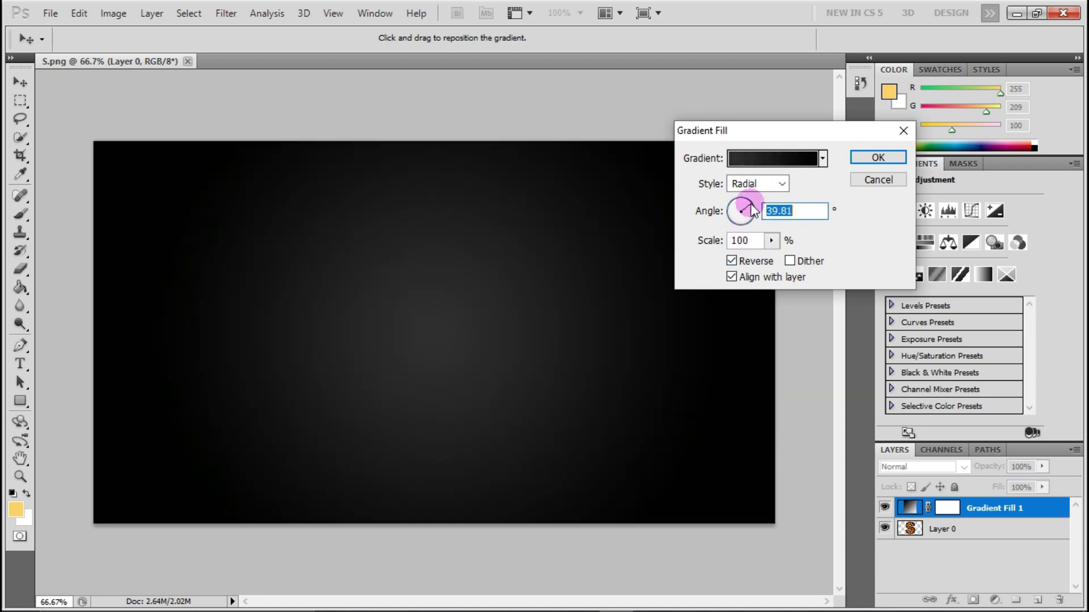
Move the S layer above Gradient Fill 1 and add a Levels adjustment with gamma 1.08 and white 223.
click(878, 158)
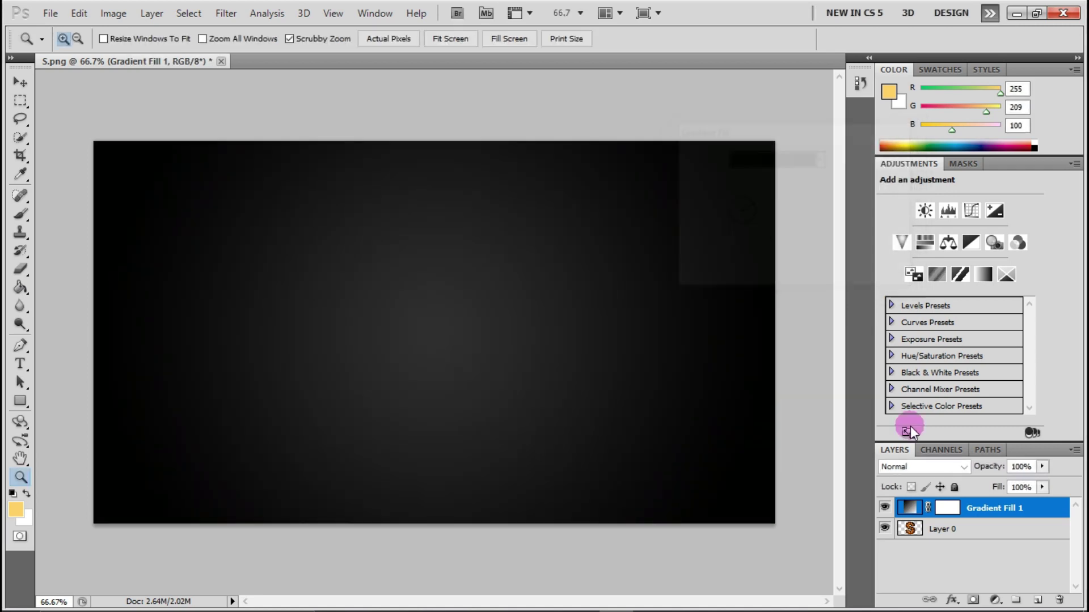
drag(909, 532, 910, 501)
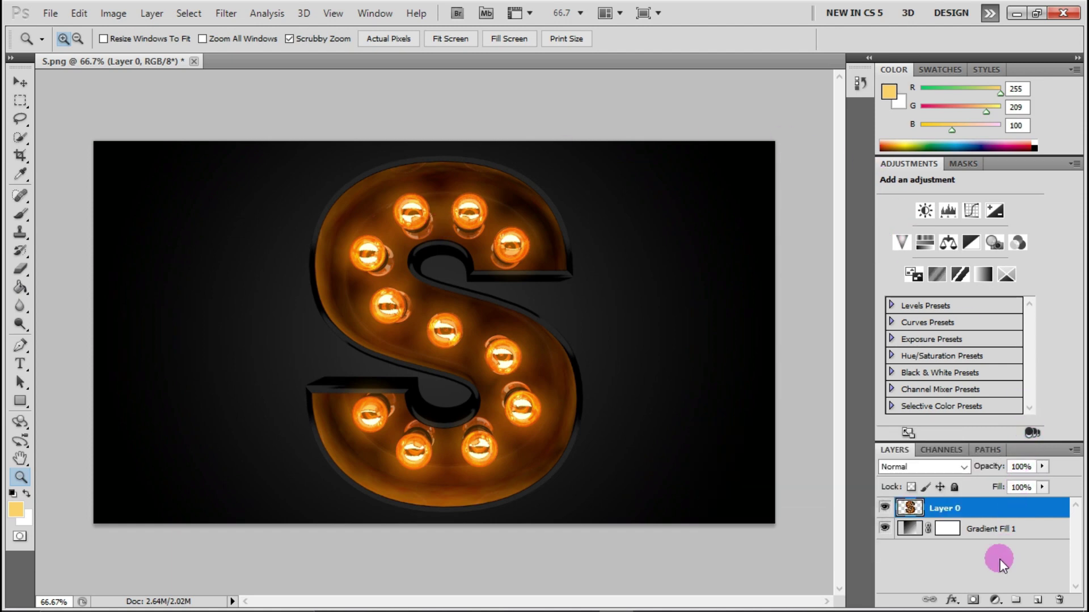
click(995, 599)
click(988, 340)
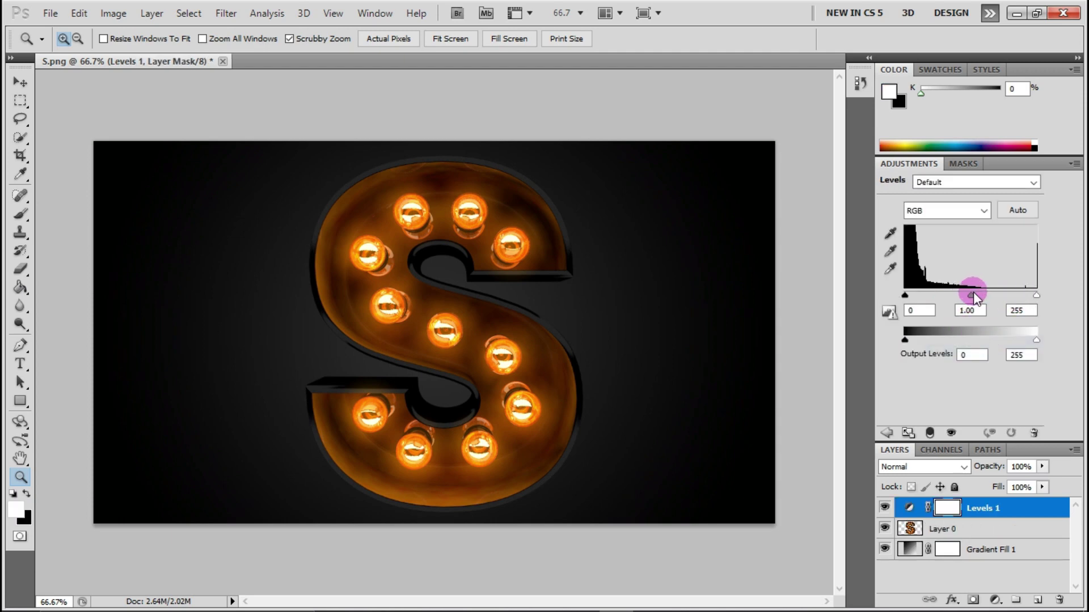
drag(972, 291, 965, 294)
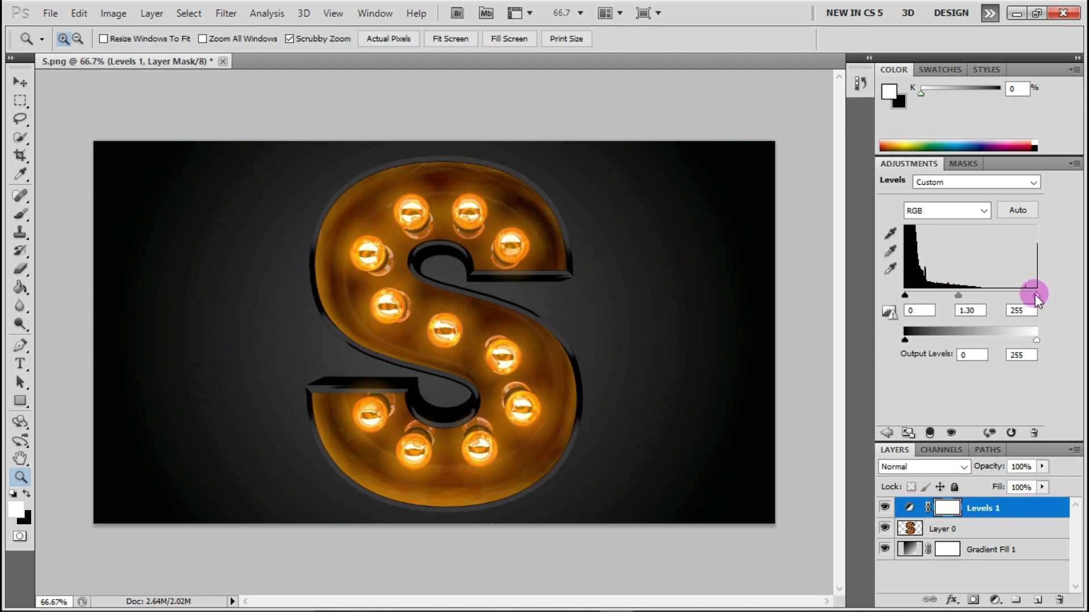
mouse_move(1035, 294)
mouse_down()
mouse_move(977, 301)
mouse_move(1038, 295)
mouse_move(1019, 295)
mouse_up()
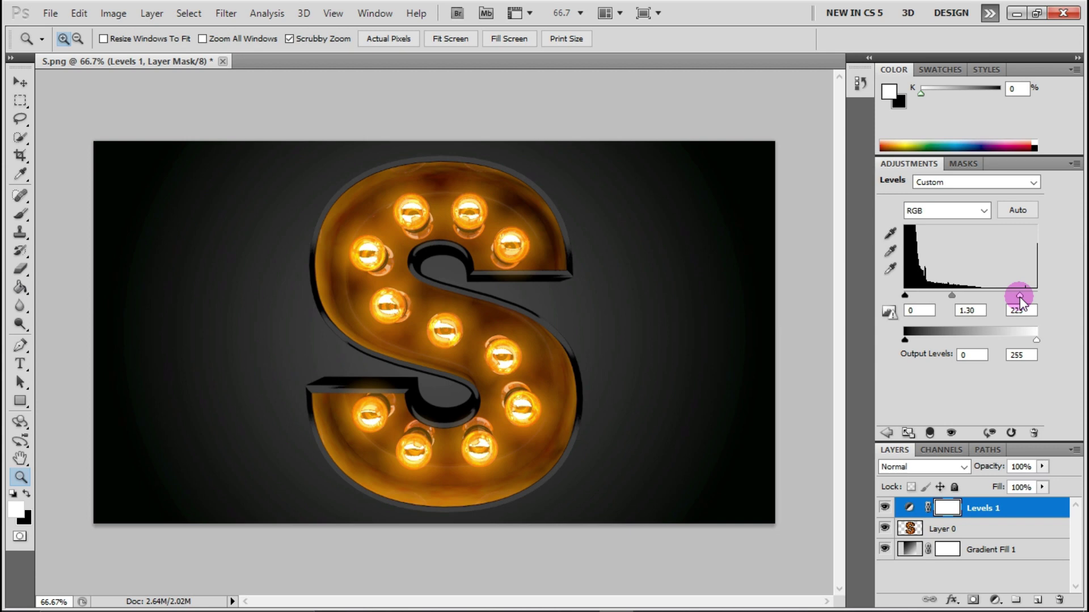
mouse_move(953, 296)
mouse_down()
mouse_move(974, 295)
mouse_move(958, 296)
mouse_up()
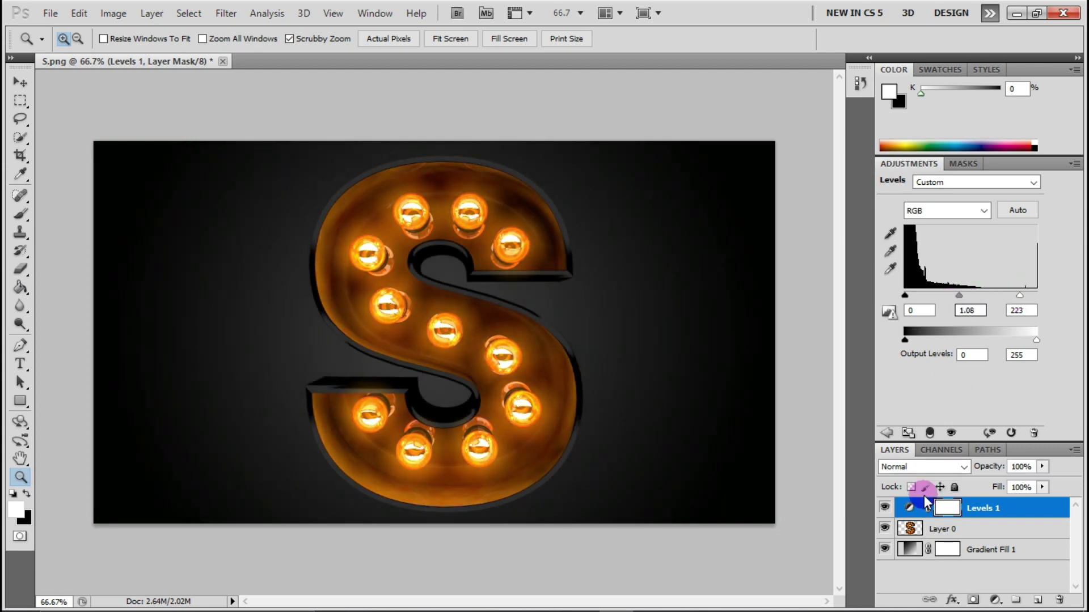
Clip the Levels adjustment to Layer 0 and toggle it to compare, leaving it on.
click(887, 507)
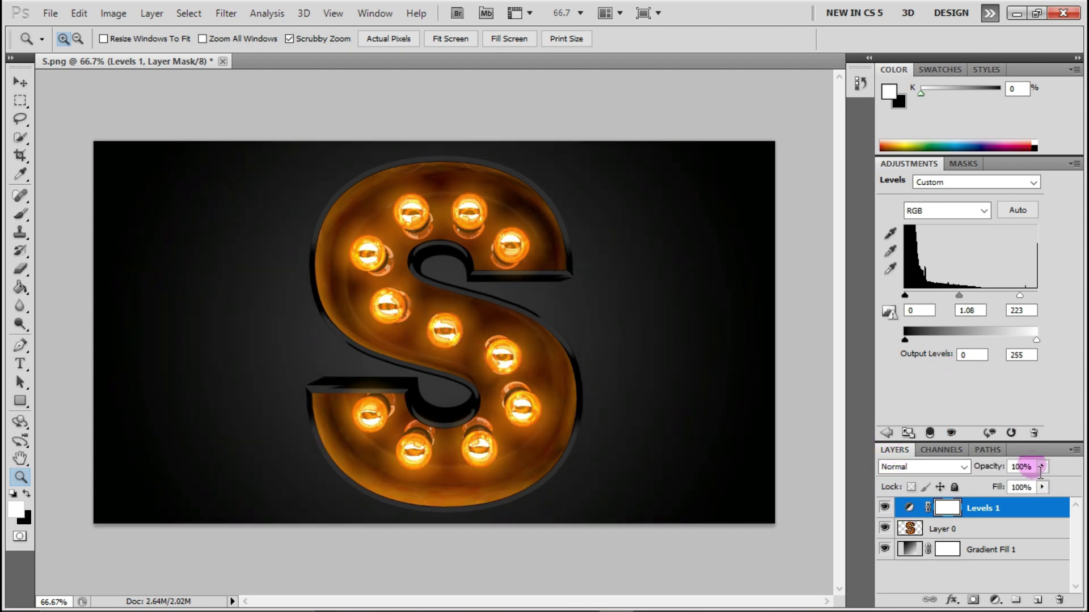
click(934, 434)
click(884, 508)
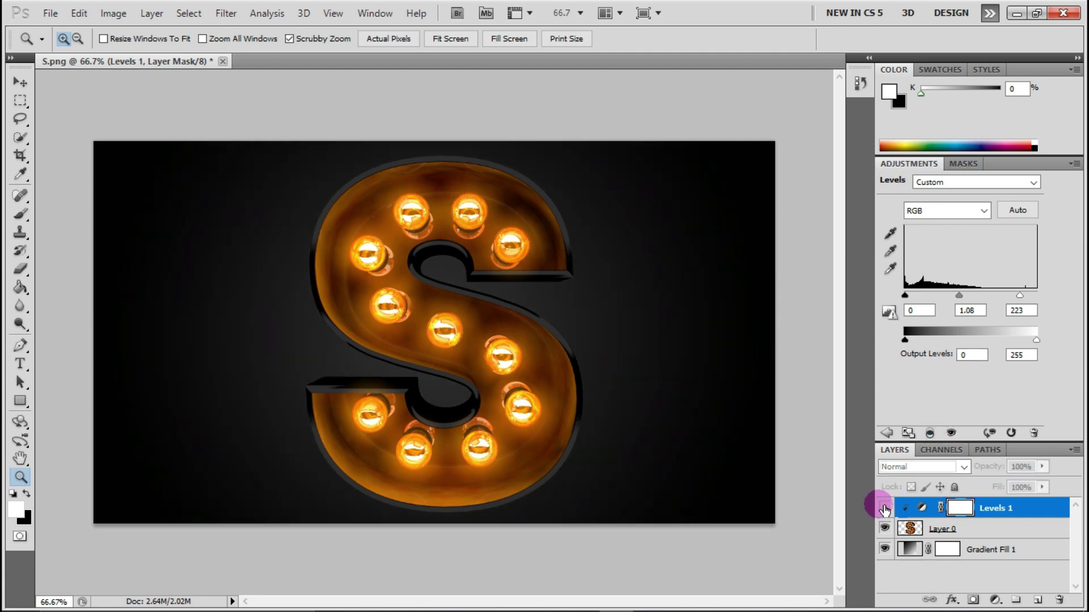
click(885, 508)
click(884, 508)
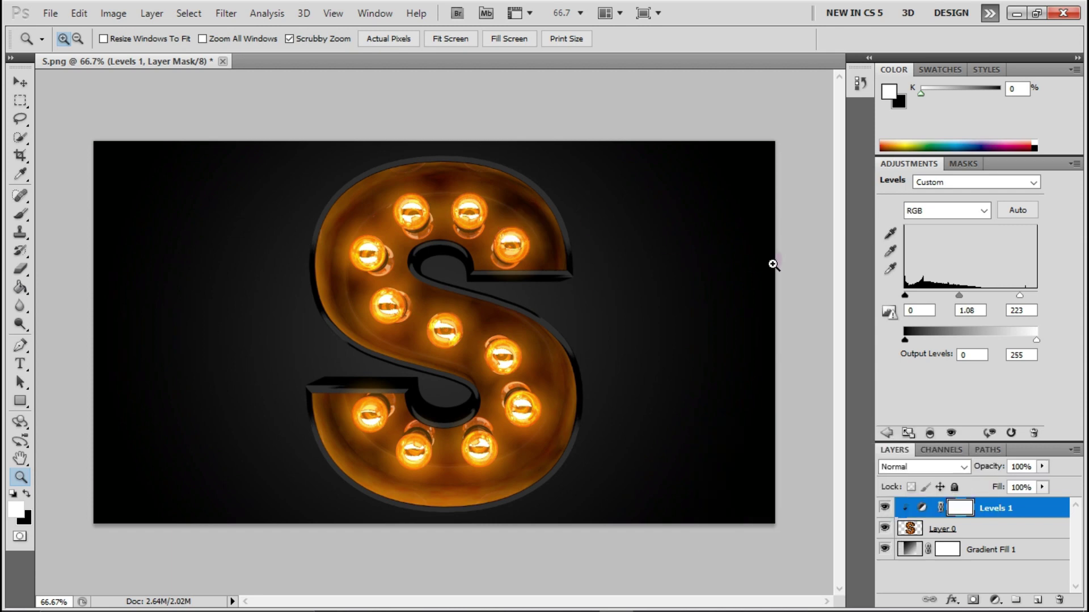
Rasterize the Gradient Fill 1 layer into a plain pixel layer.
click(876, 310)
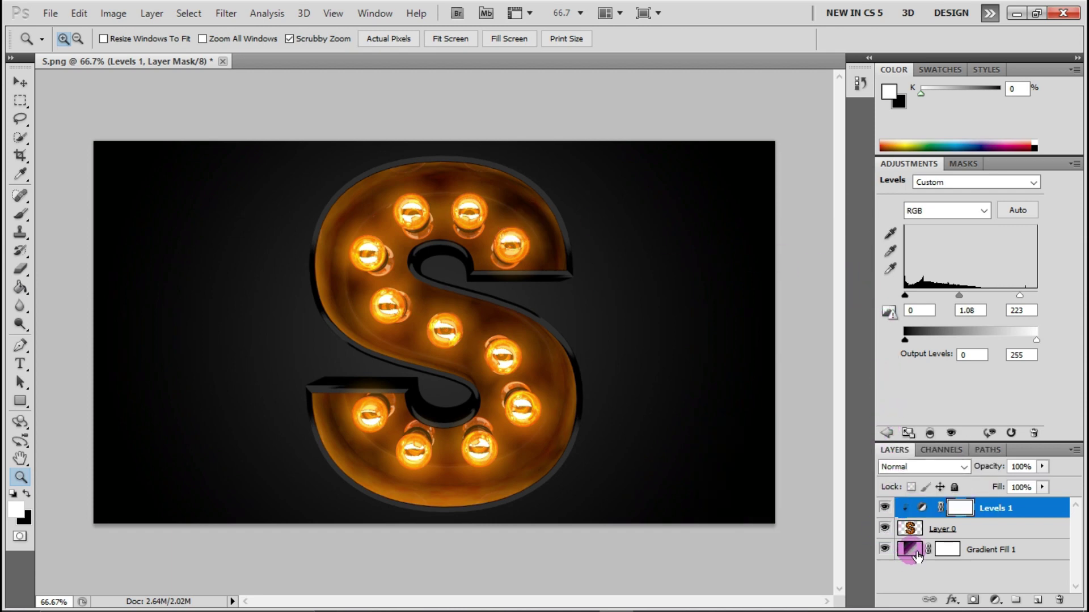
click(964, 549)
right_click(987, 547)
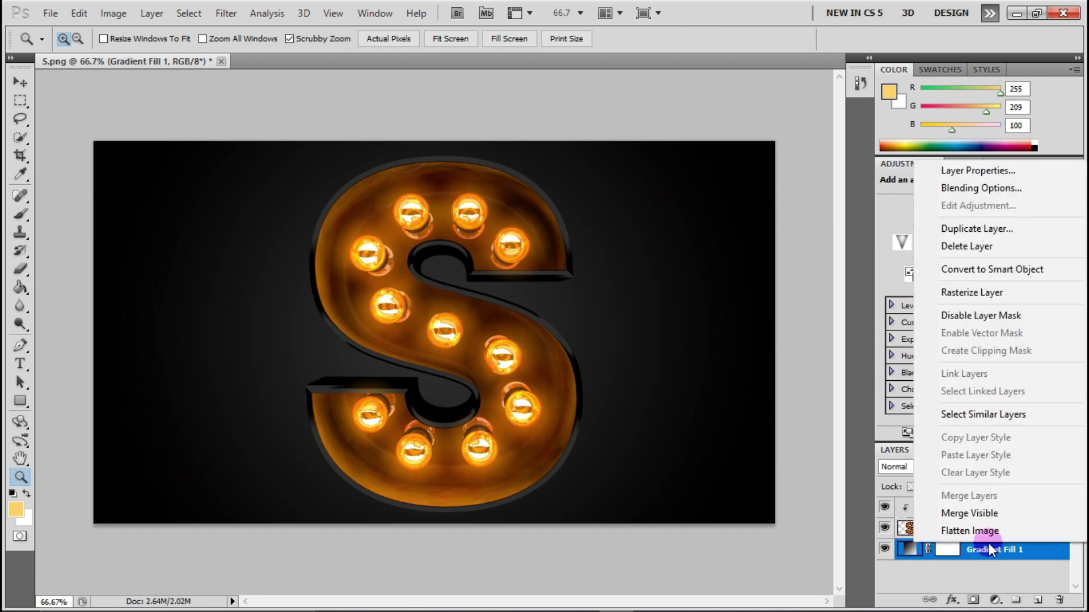
click(955, 293)
right_click(1046, 550)
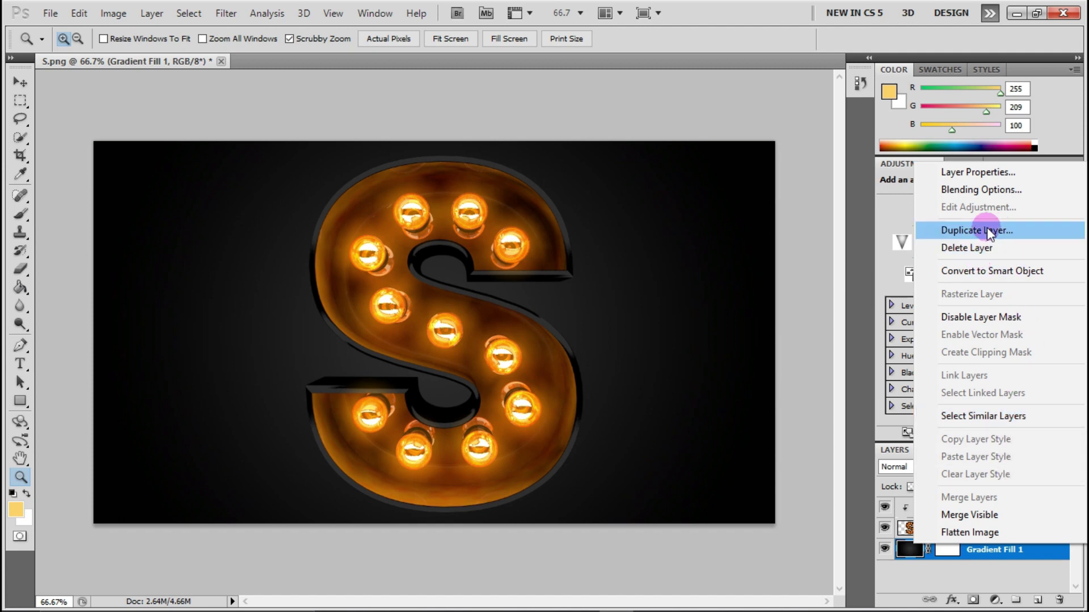
click(980, 271)
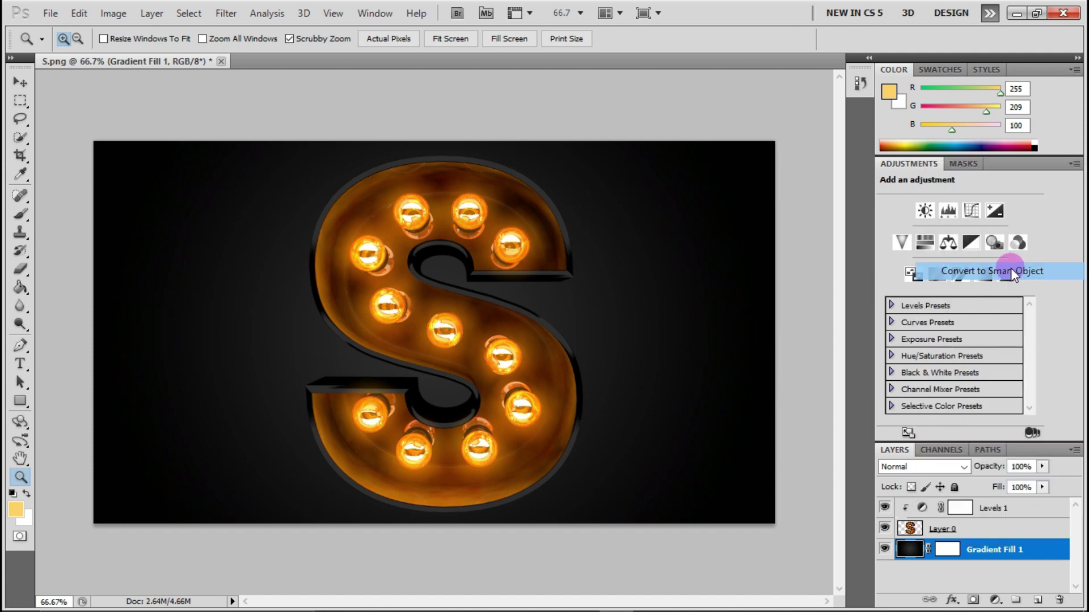
right_click(995, 548)
click(959, 297)
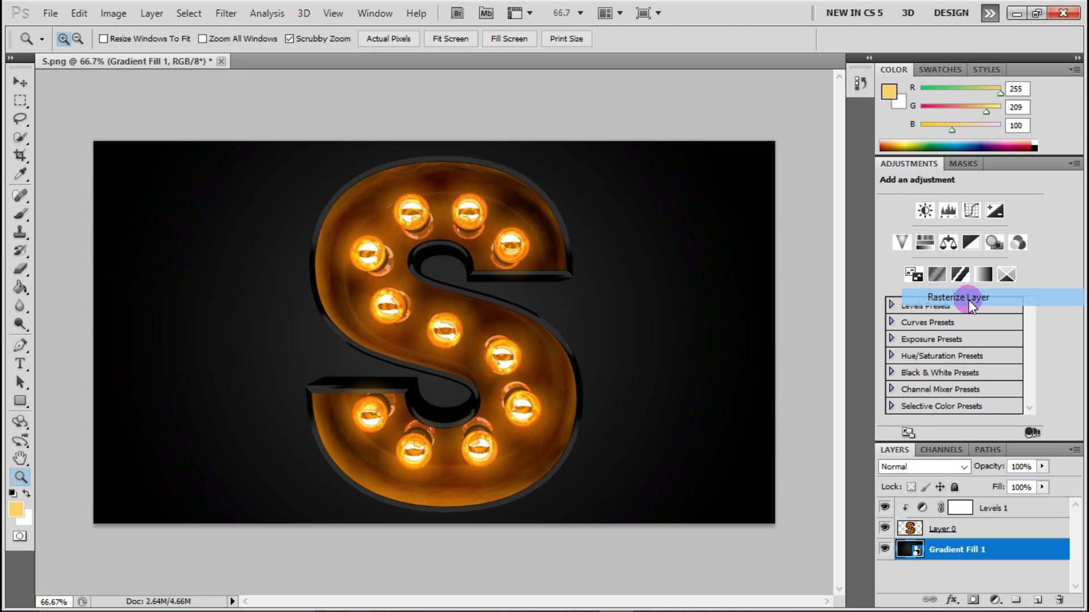
Rename the rasterized gradient layer to bg and add a new empty layer above it.
double_click(977, 550)
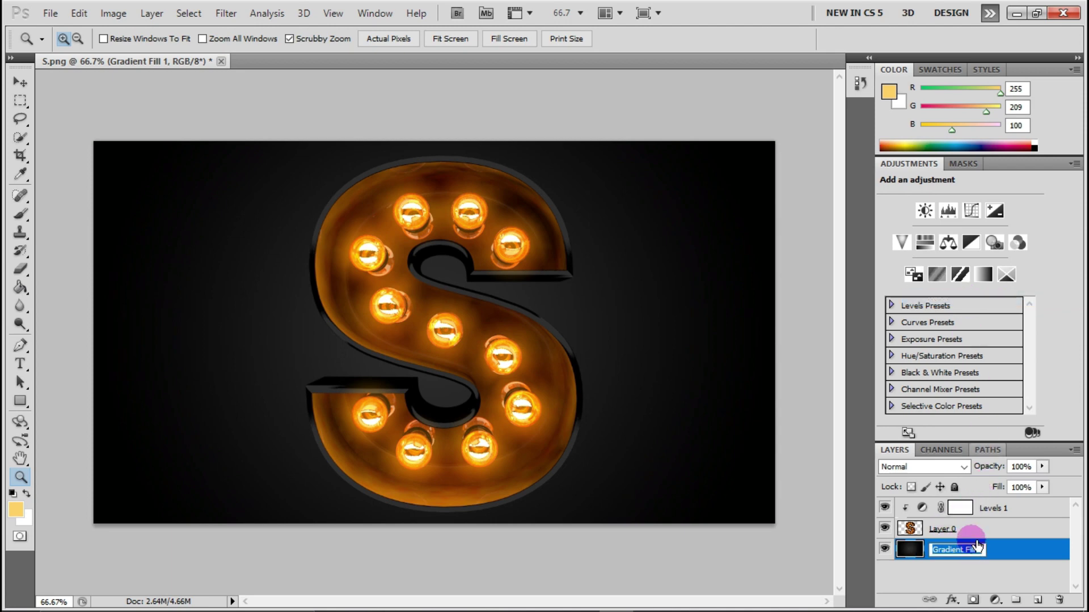
text(bg)
click(1027, 553)
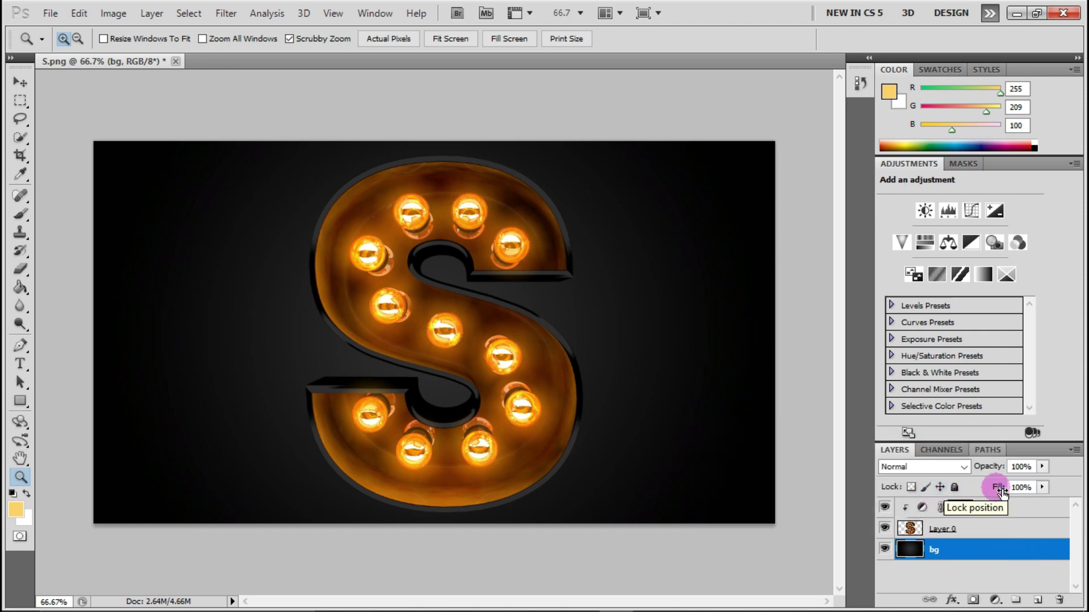
click(991, 550)
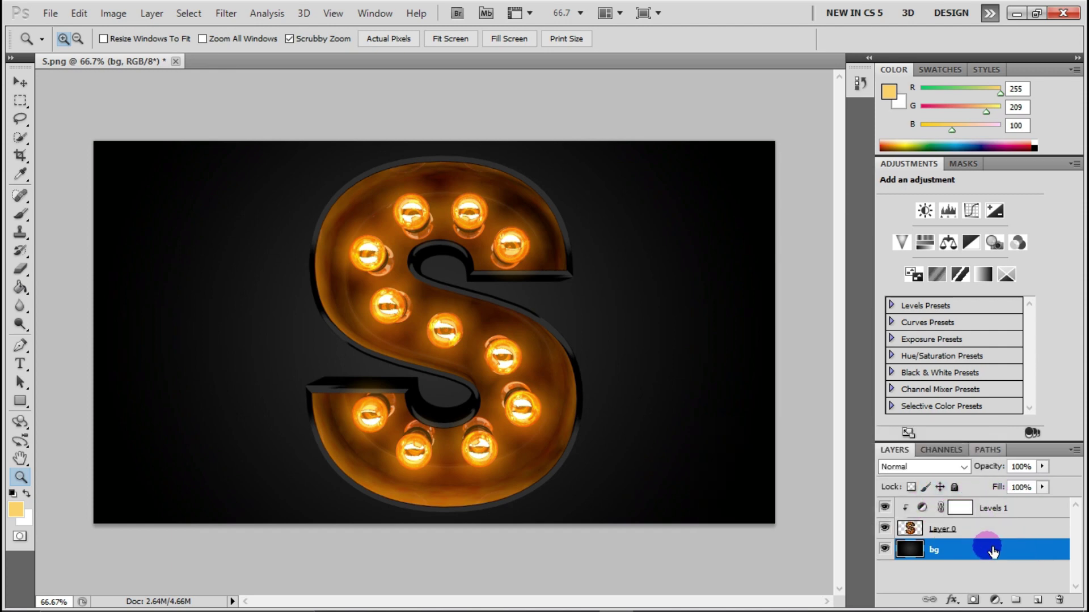
click(1037, 599)
click(16, 510)
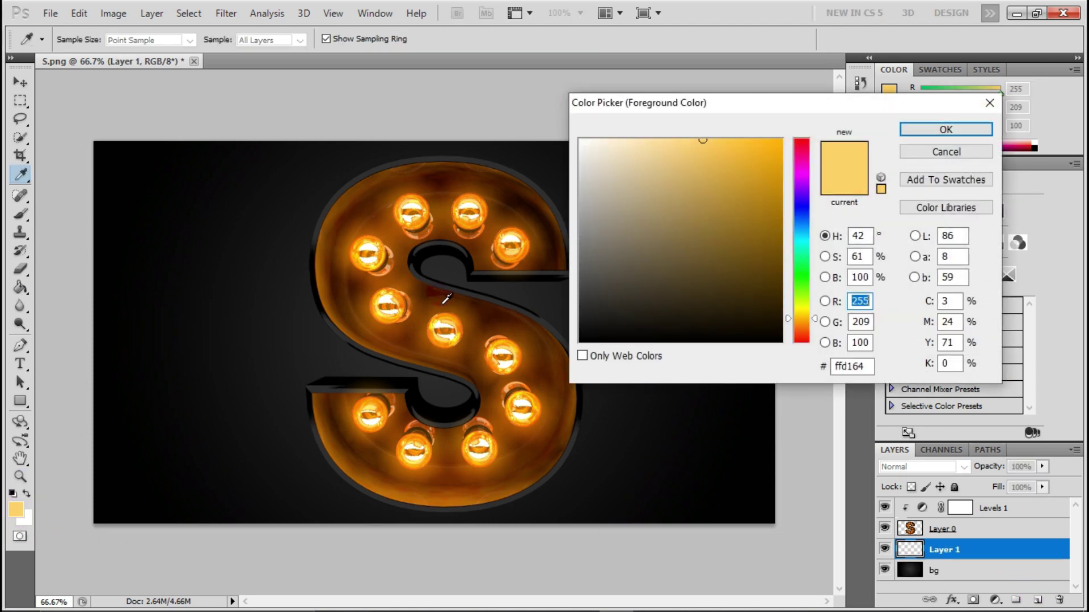
Fill Layer 1 with black-and-white Render Clouds and blend it in Overlay mode.
click(457, 404)
click(896, 132)
key(z)
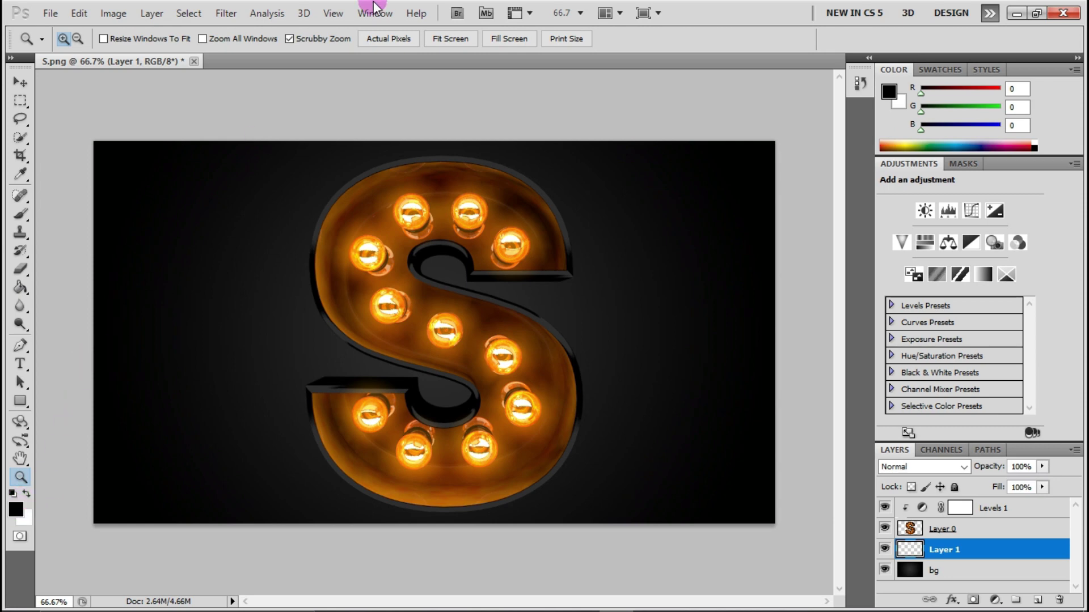
click(224, 13)
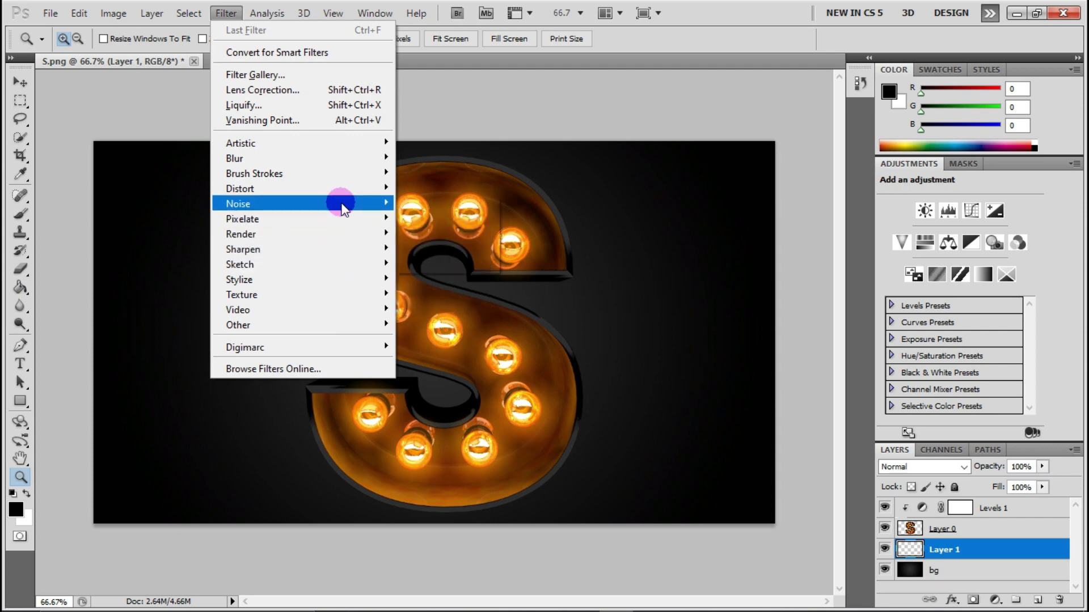
mouse_move(240, 234)
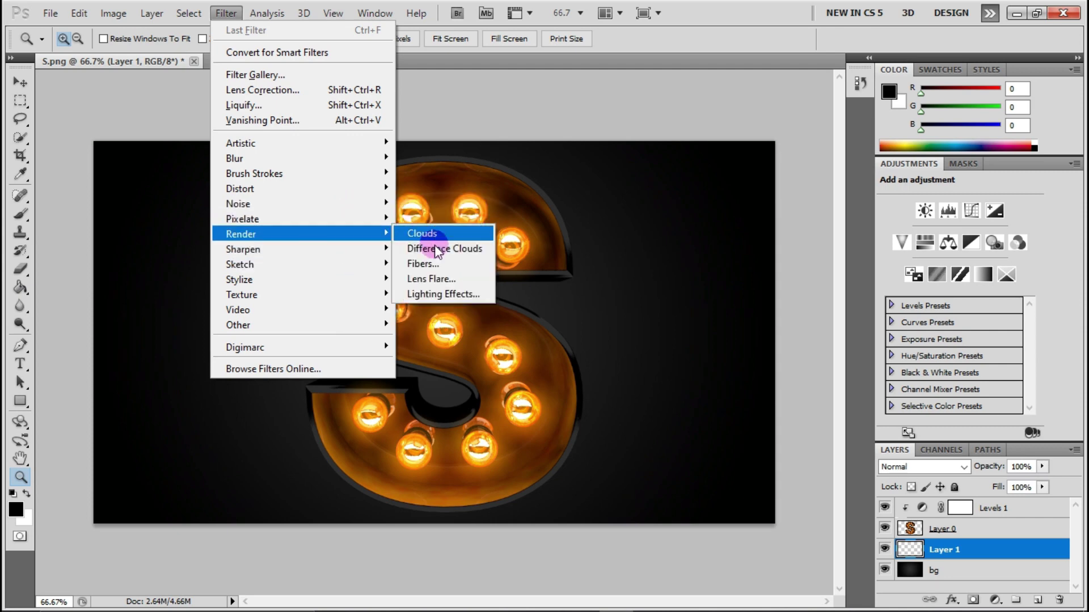
click(441, 233)
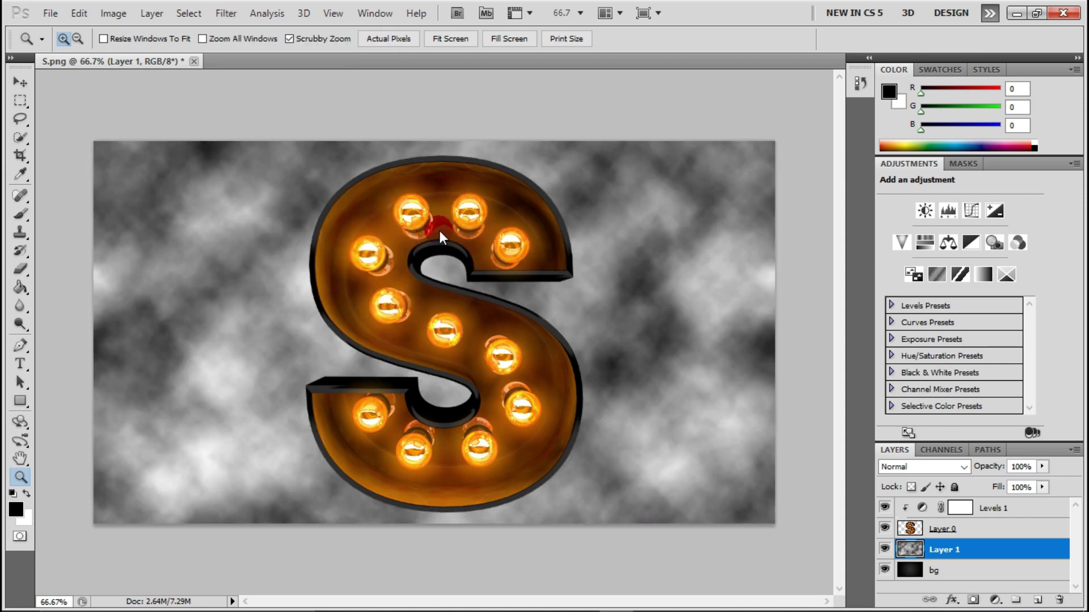
click(958, 466)
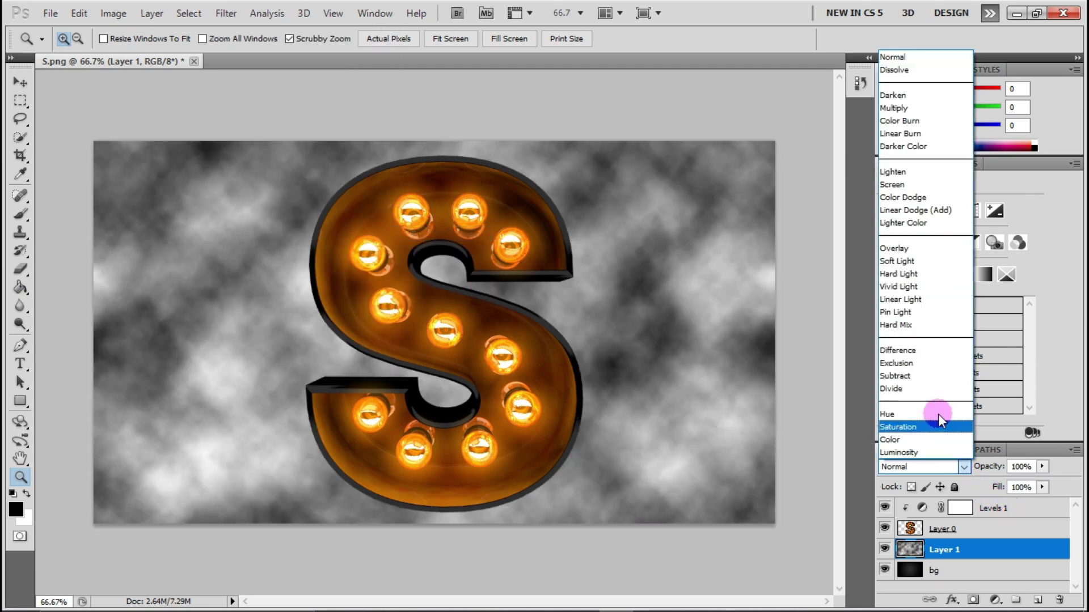
click(915, 246)
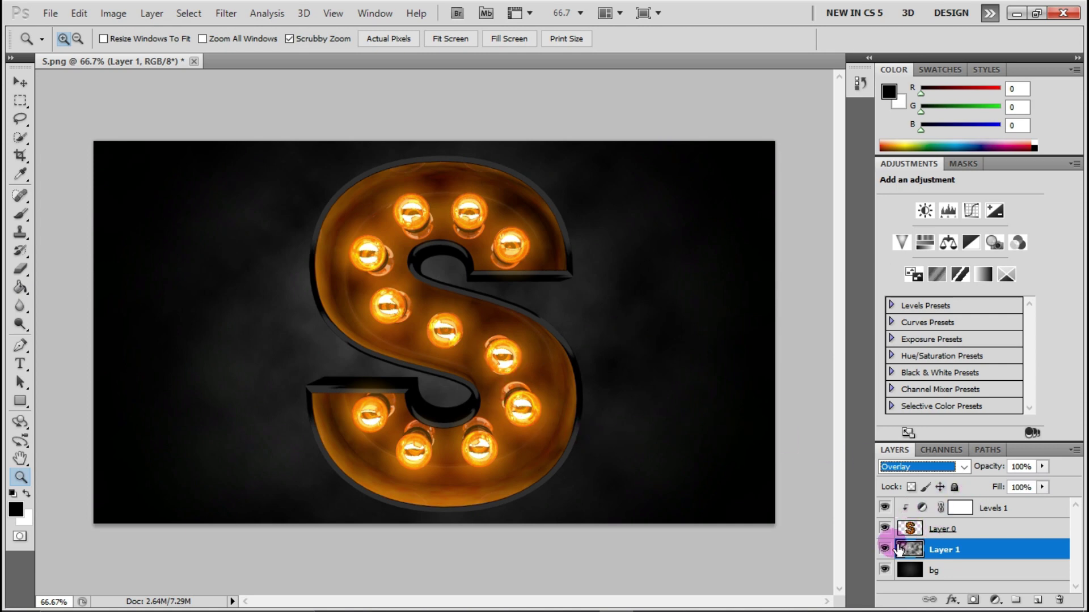
Toggle the clouds layer and the Levels 1 brightening to compare, leaving Levels 1 visible.
click(886, 550)
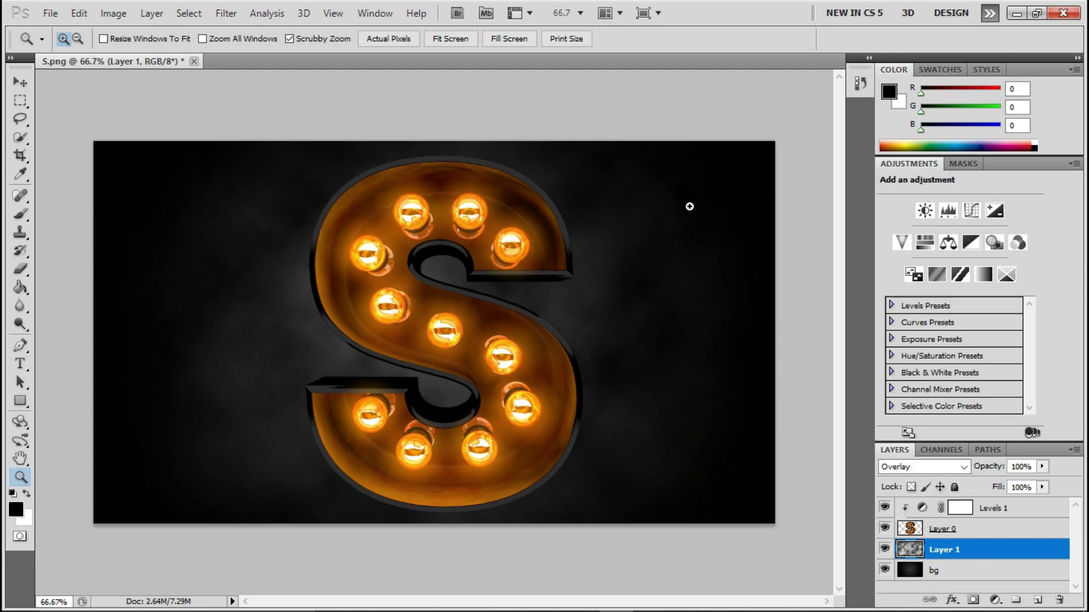
click(975, 528)
click(885, 508)
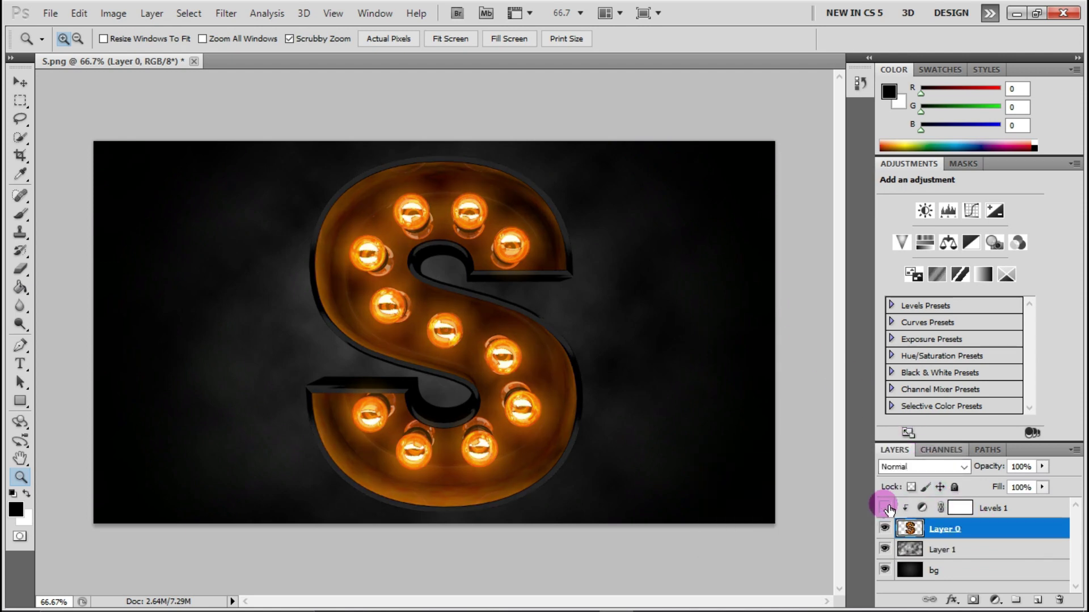
click(885, 508)
click(885, 507)
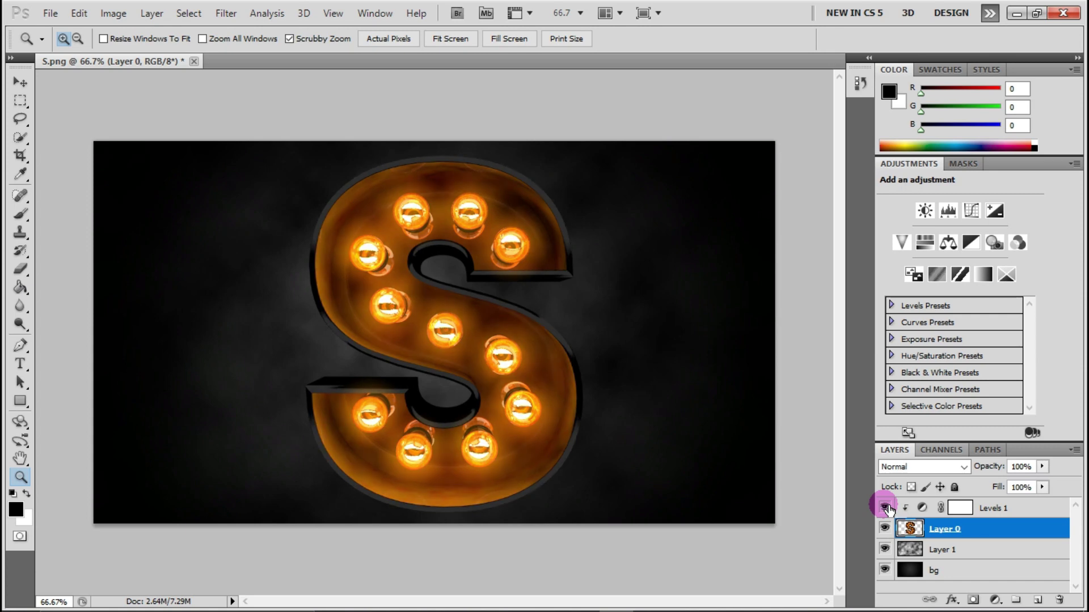
click(987, 530)
Open Blending Options for Layer 0 and enable Outer Glow.
click(996, 529)
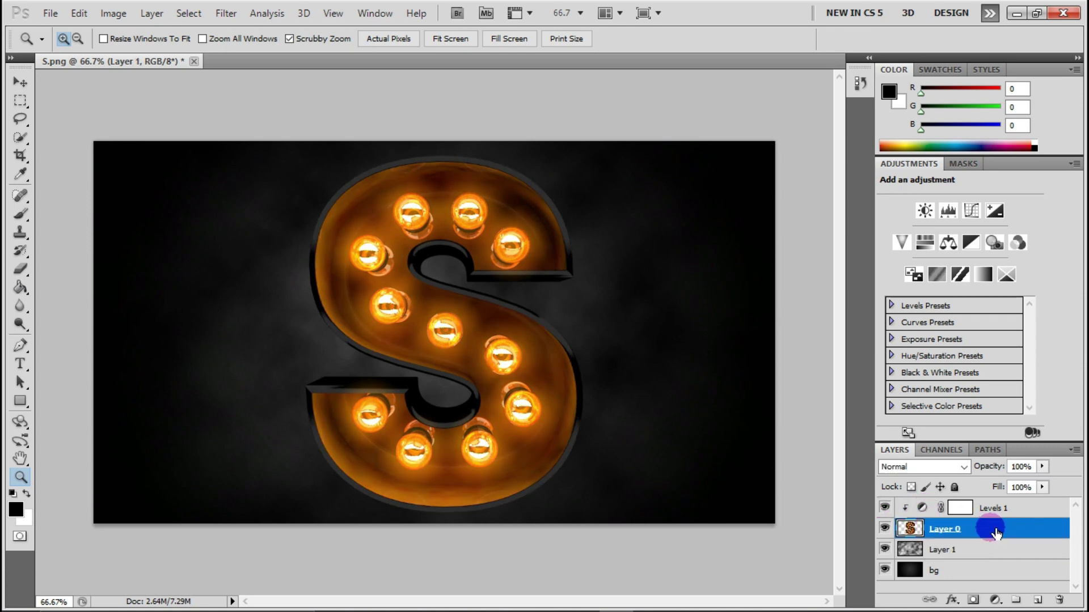
right_click(996, 529)
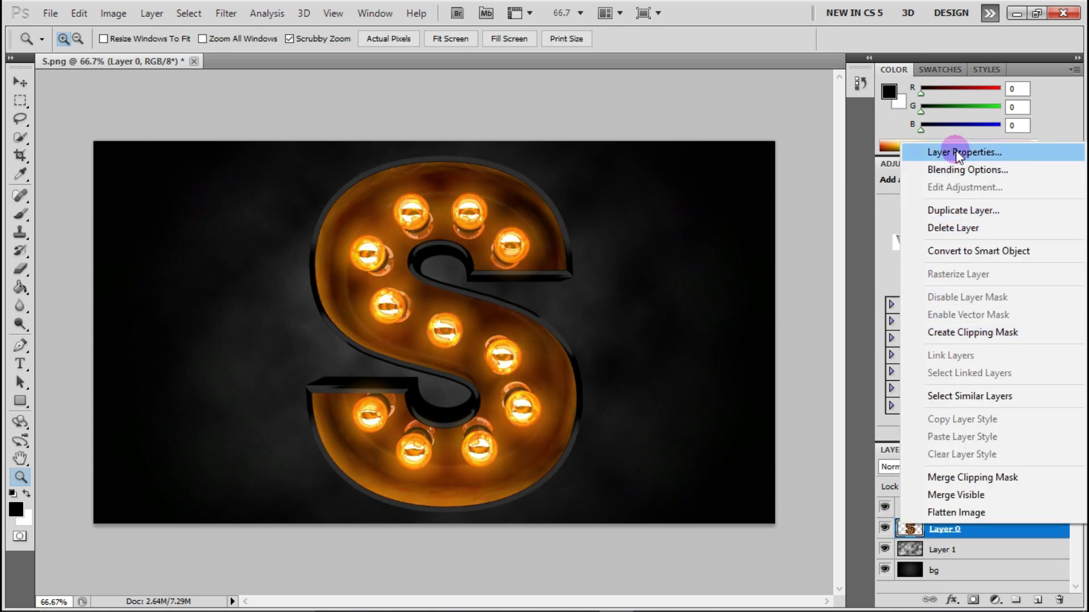
click(968, 169)
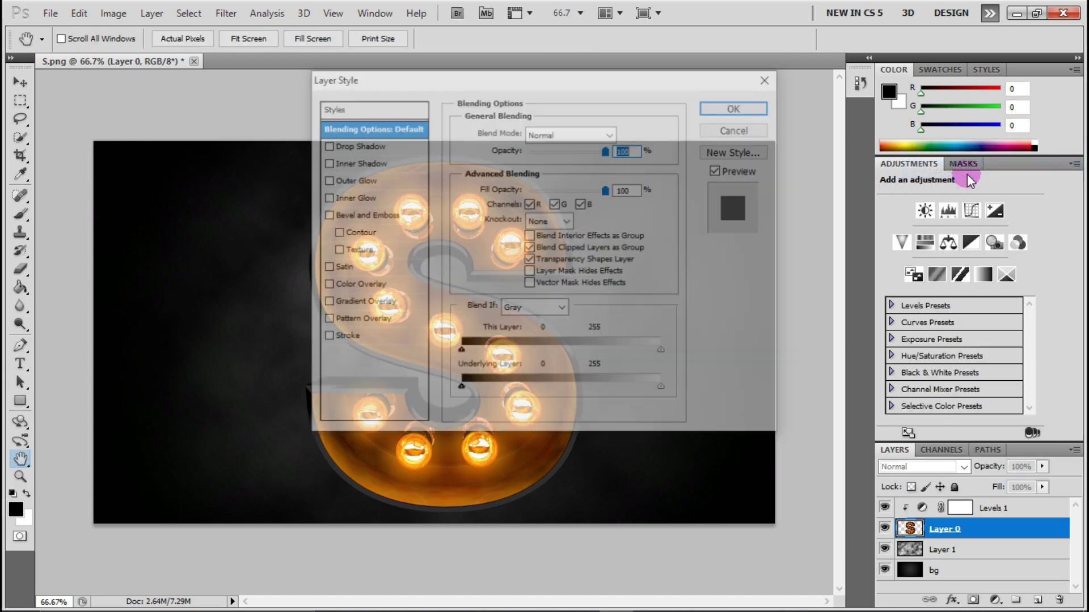
mouse_move(652, 77)
mouse_down()
mouse_move(773, 116)
mouse_move(923, 138)
mouse_up()
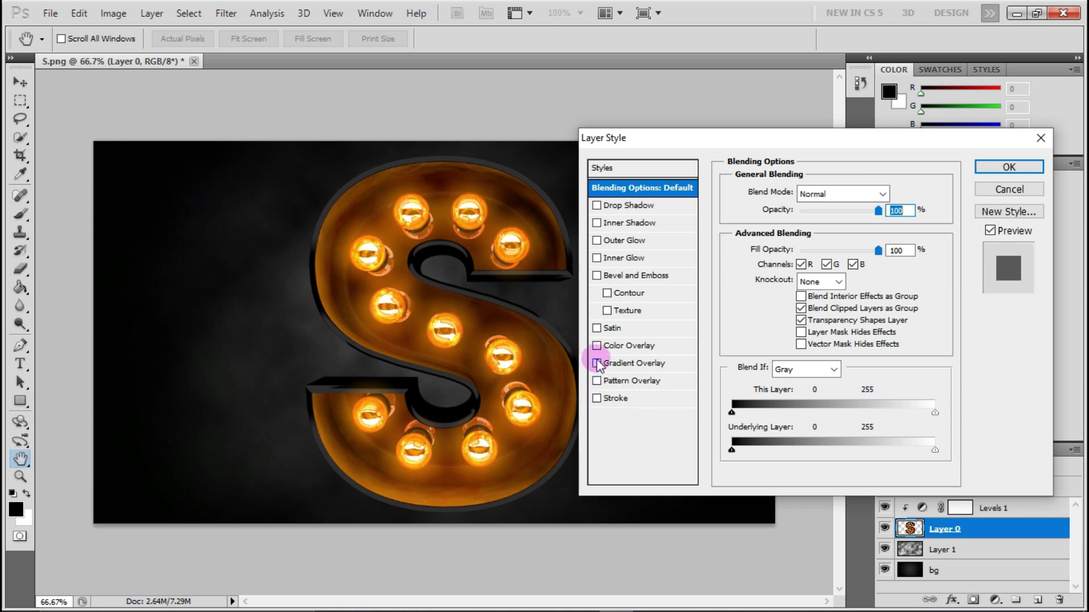
drag(693, 140, 769, 142)
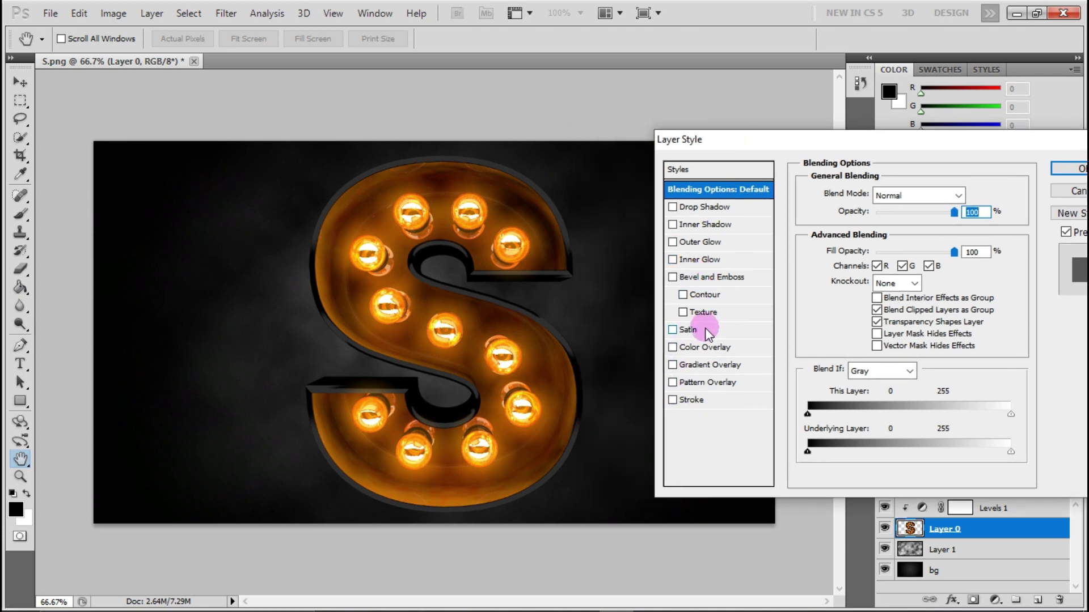
click(672, 242)
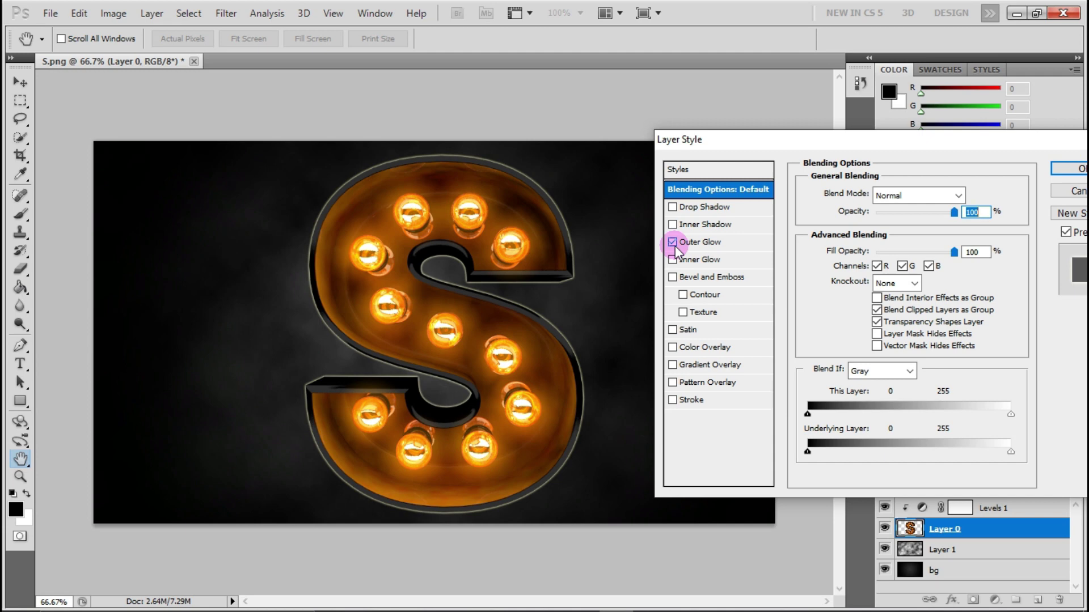
click(674, 244)
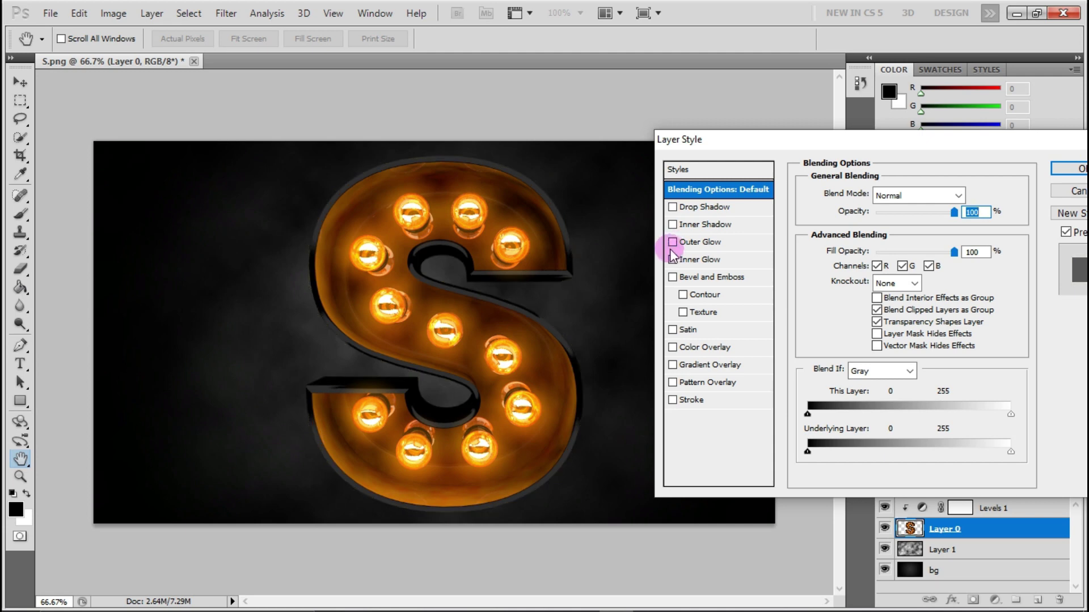
click(673, 242)
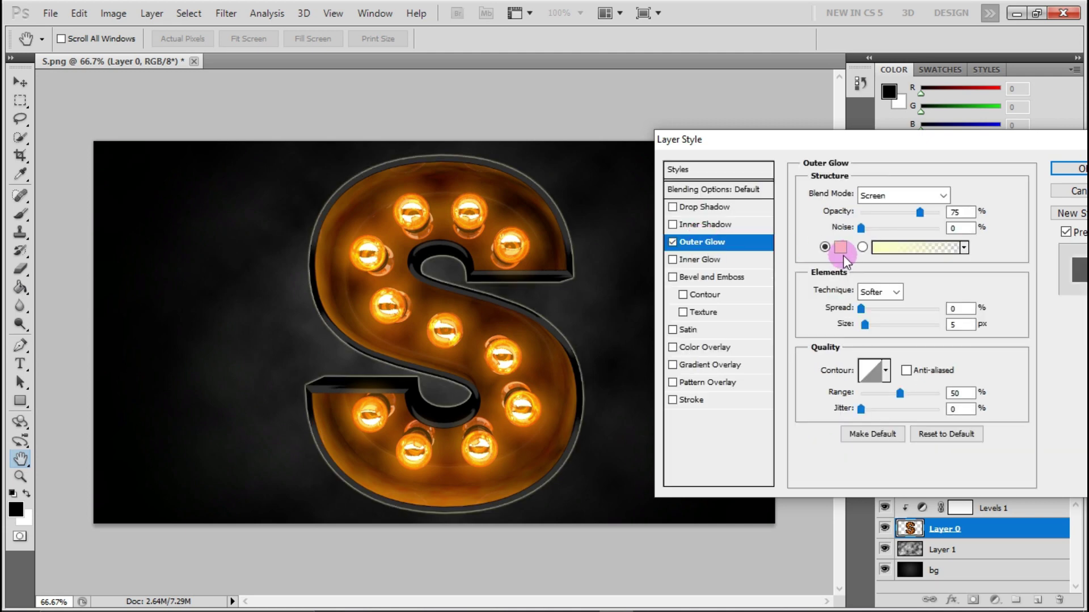
Set the outer glow to white, size 106 px, opacity about 2%, then preview at 100%.
click(842, 255)
drag(615, 293, 491, 46)
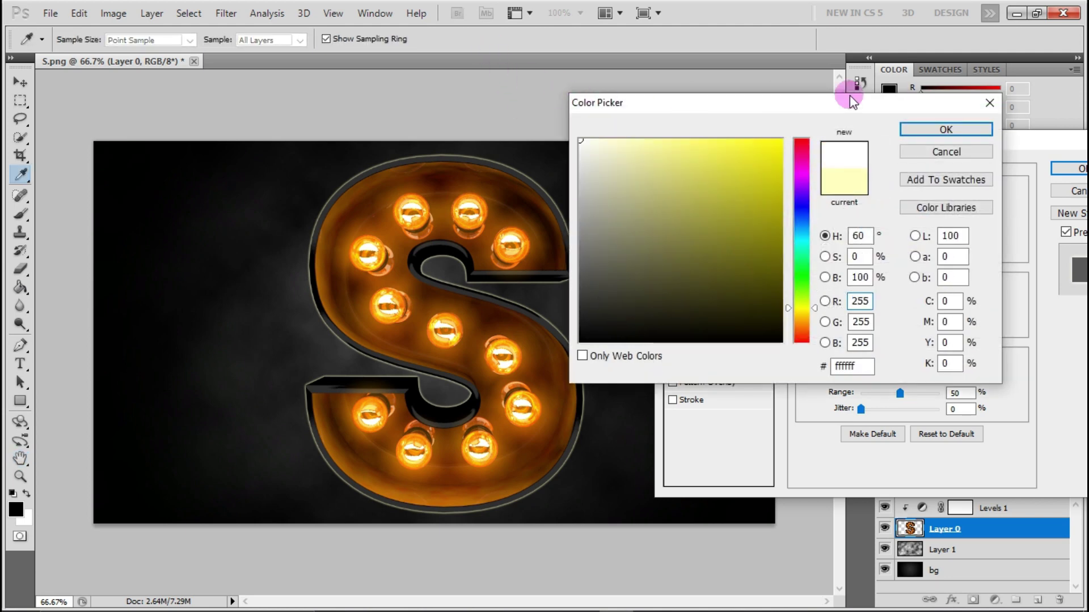
click(922, 130)
drag(861, 325, 896, 324)
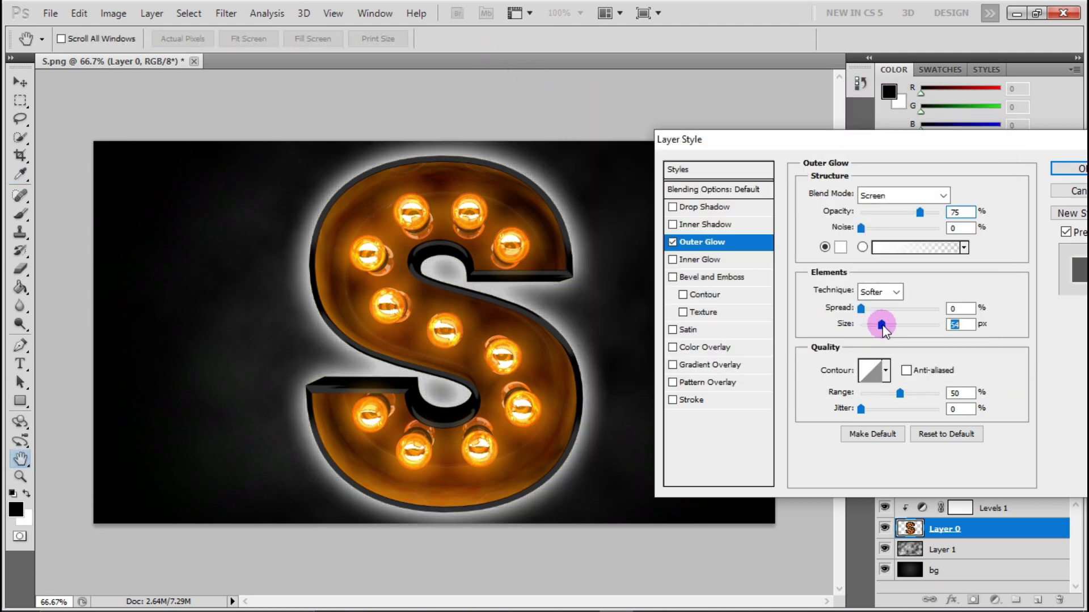
drag(906, 214, 867, 214)
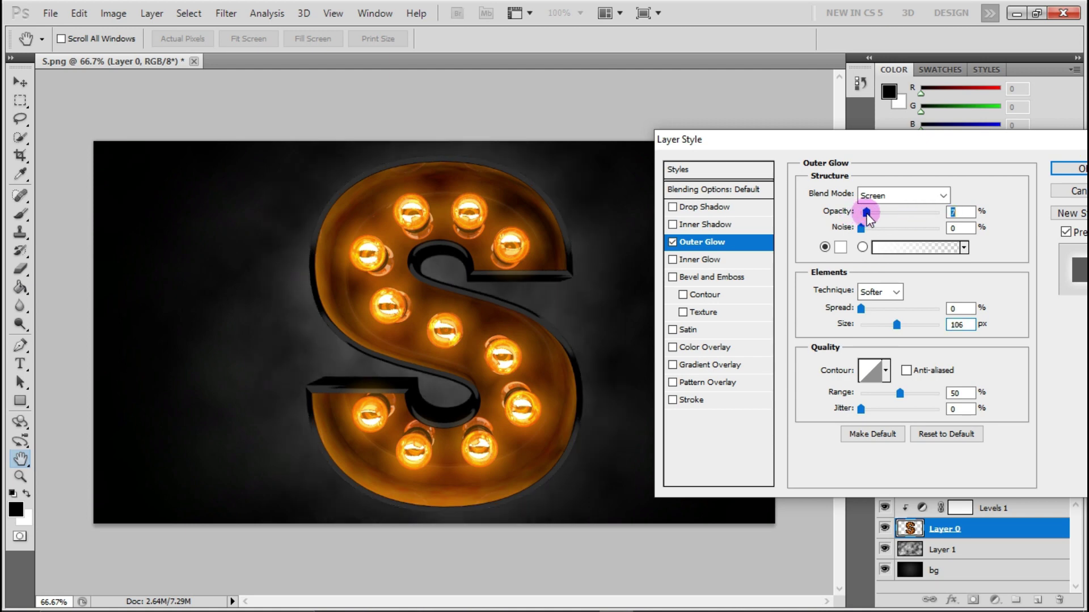
drag(866, 215, 864, 214)
click(672, 242)
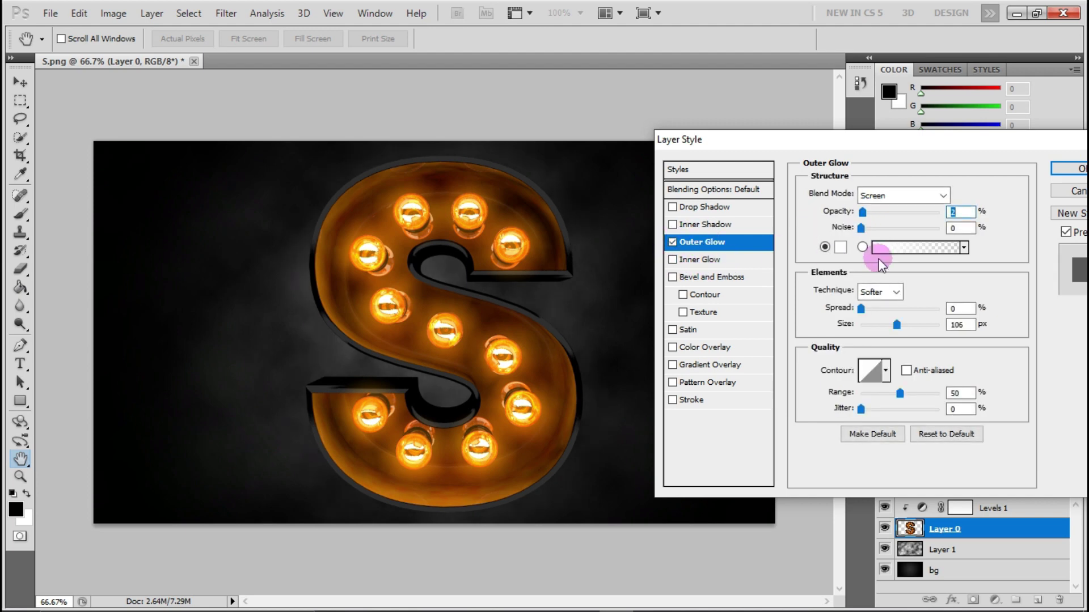
click(1068, 169)
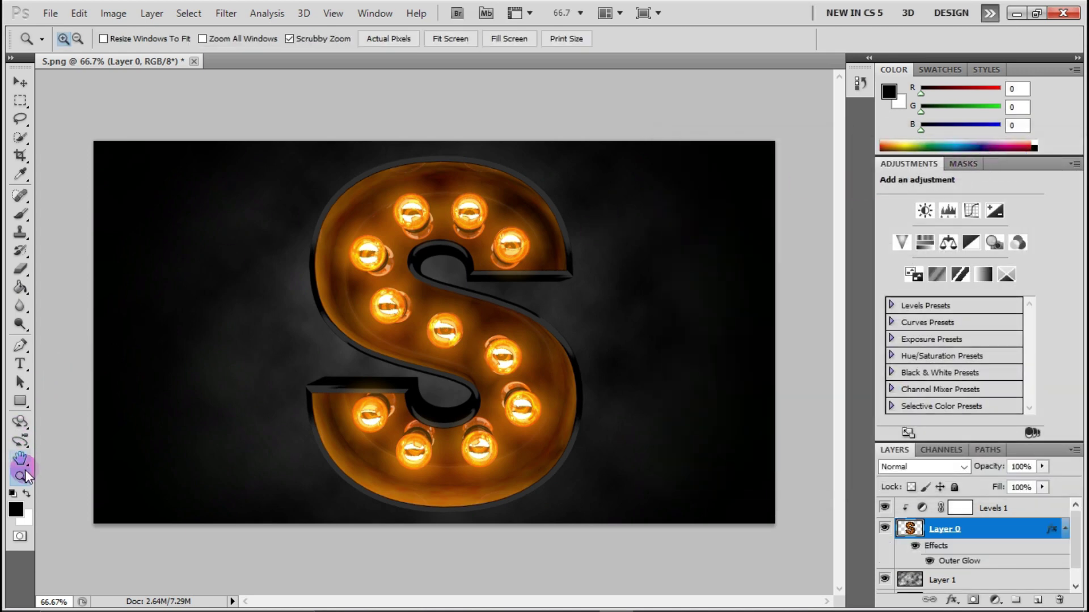
click(391, 39)
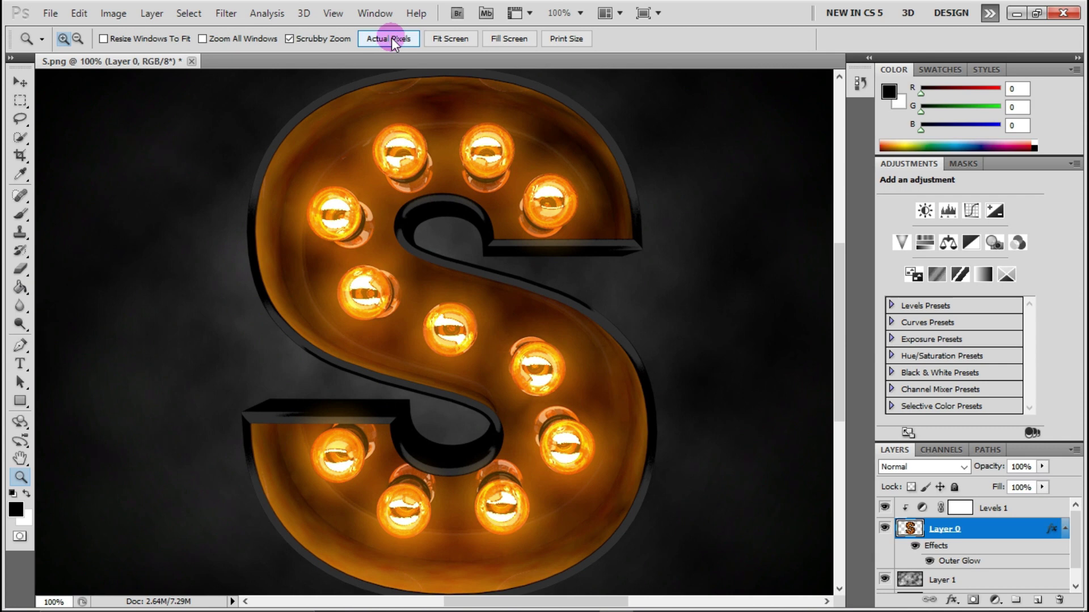
key(Tab)
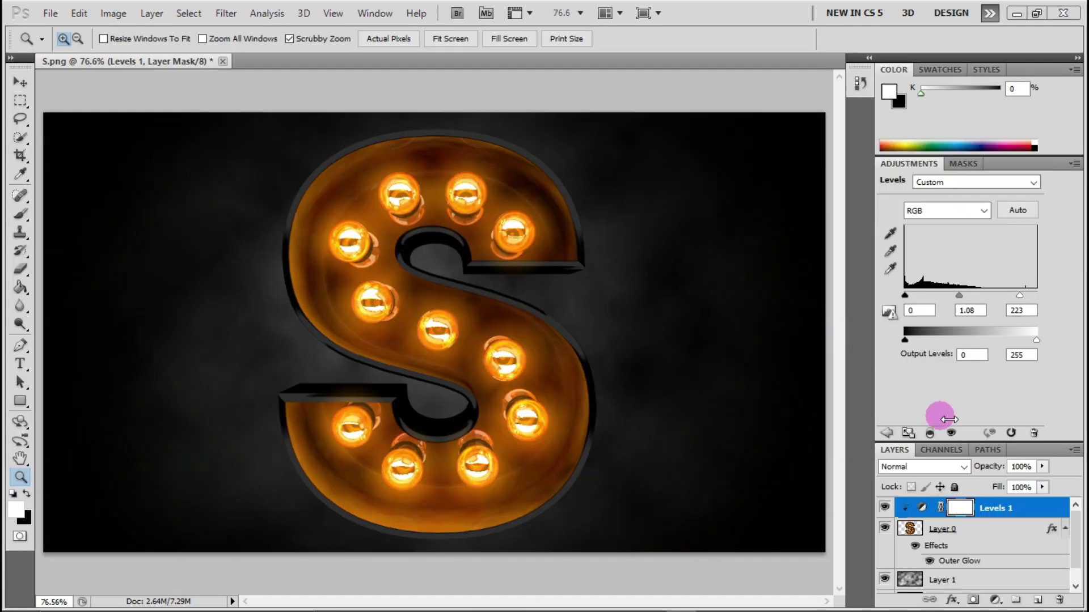
Add a new layer named light and ready a soft near-white brush.
click(1040, 602)
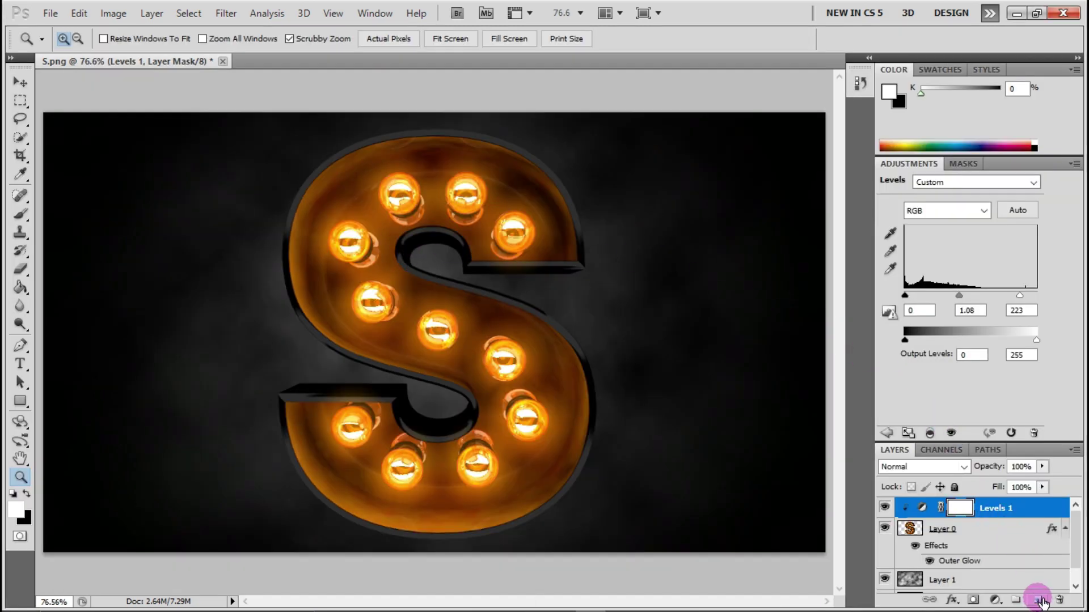
double_click(955, 510)
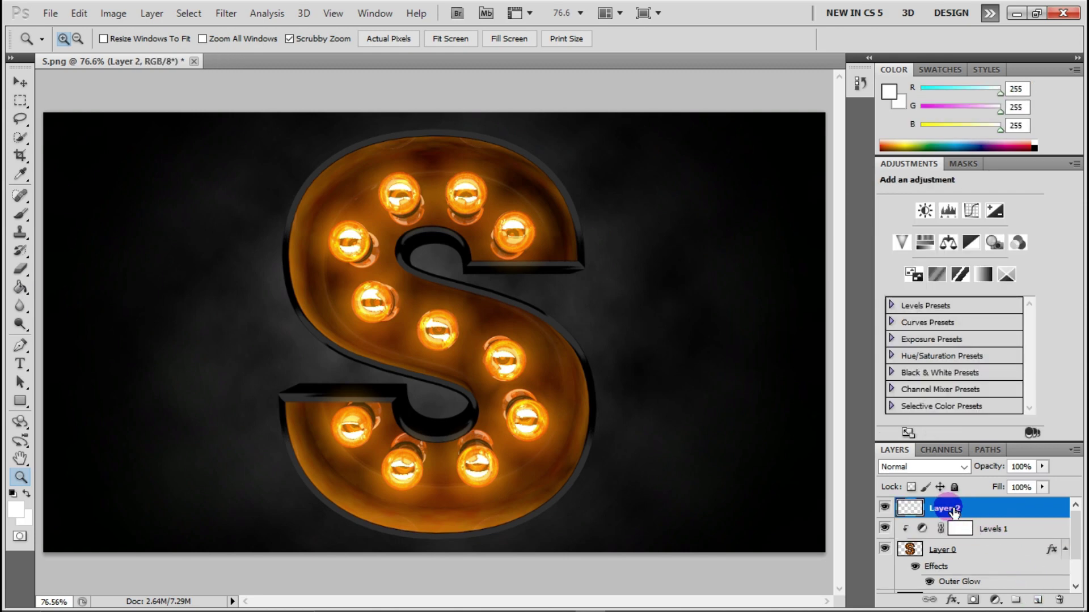
text(li)
text(ght)
click(1008, 508)
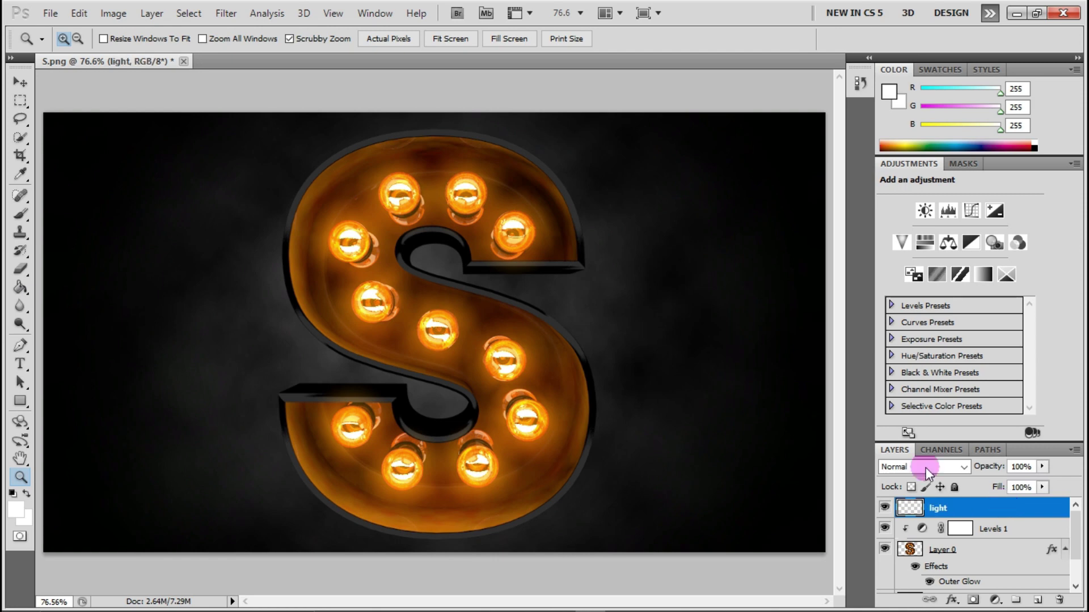
click(16, 507)
drag(604, 141, 595, 114)
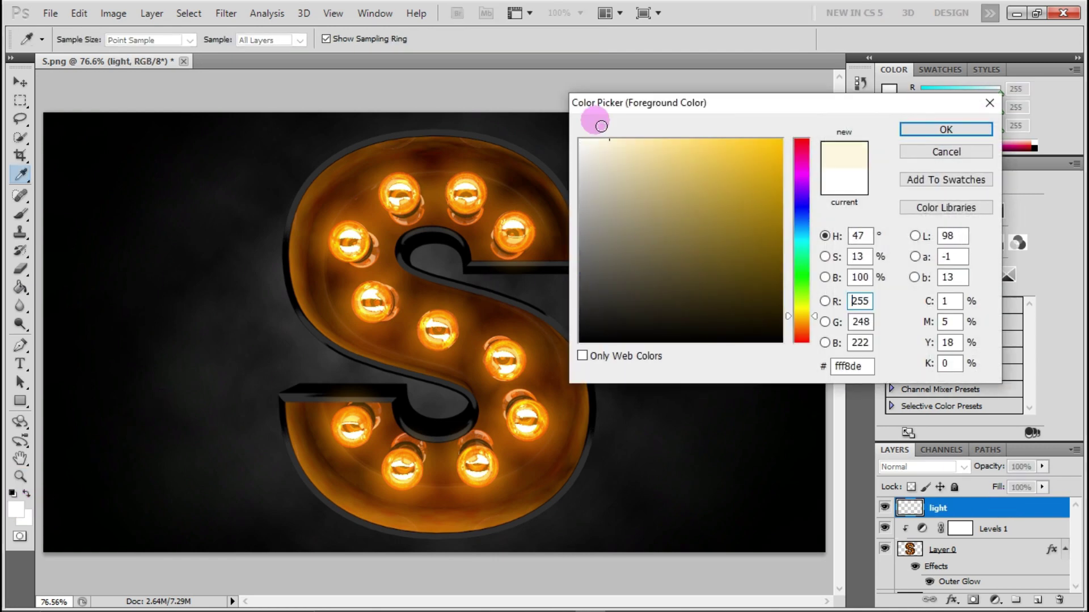
click(945, 129)
key(z)
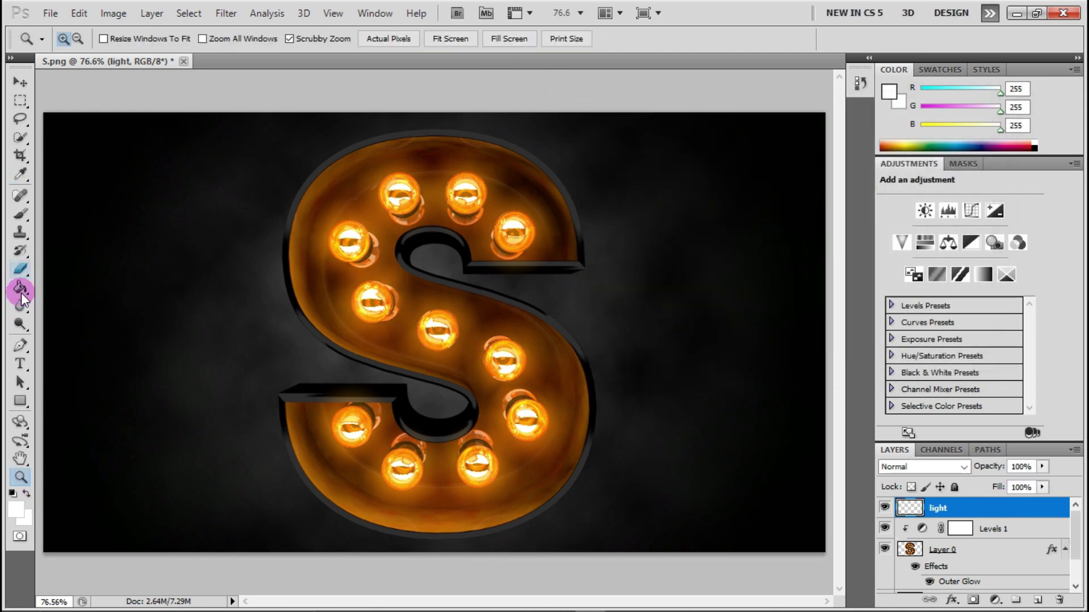
click(20, 214)
Paint soft white glows over the top and middle bulbs of the S.
click(399, 194)
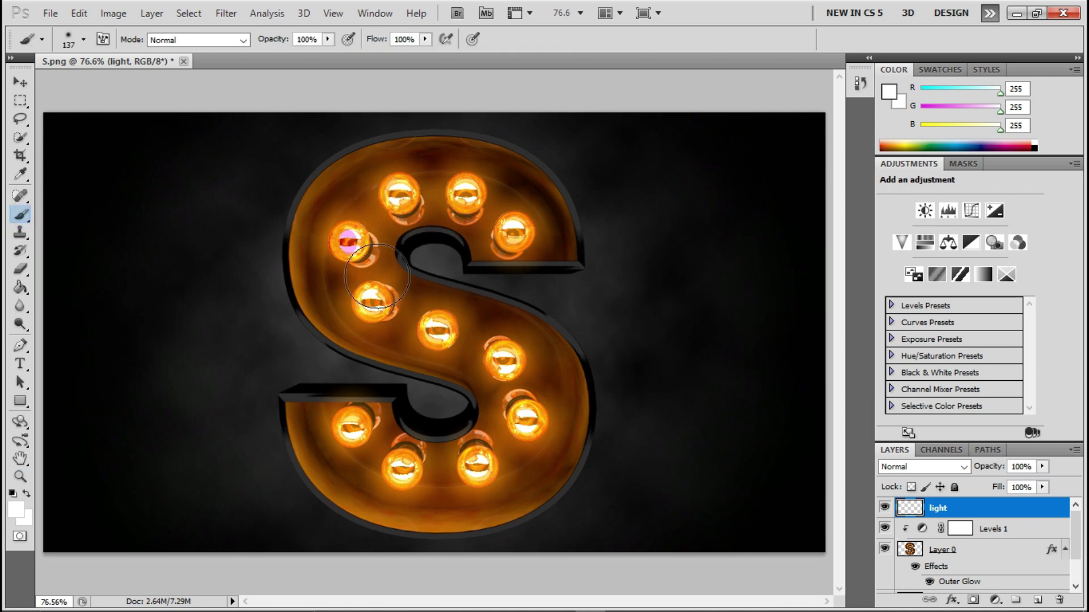
click(350, 243)
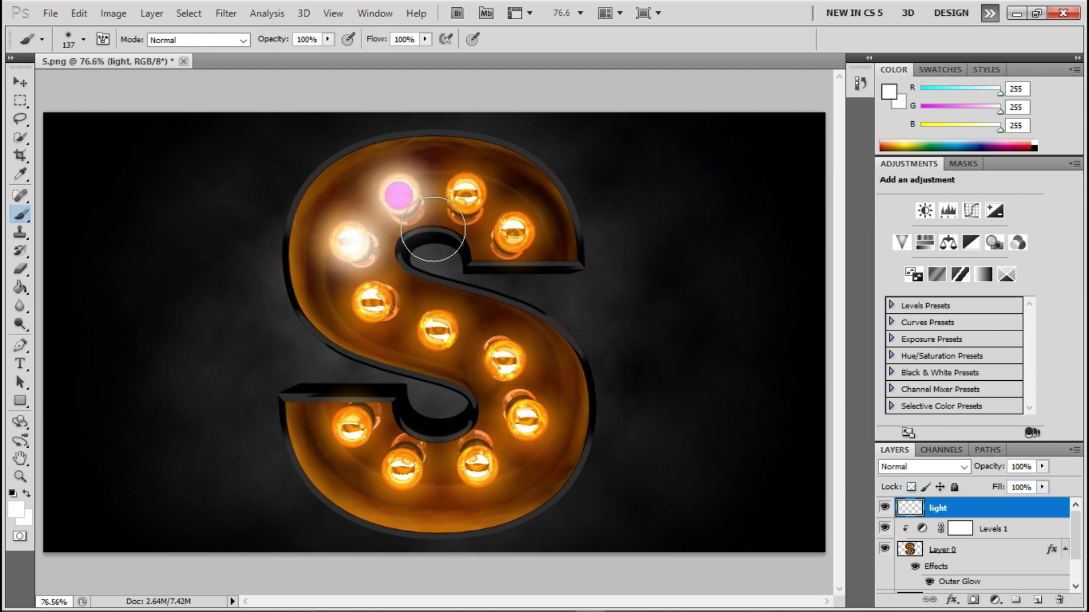
click(399, 193)
click(465, 192)
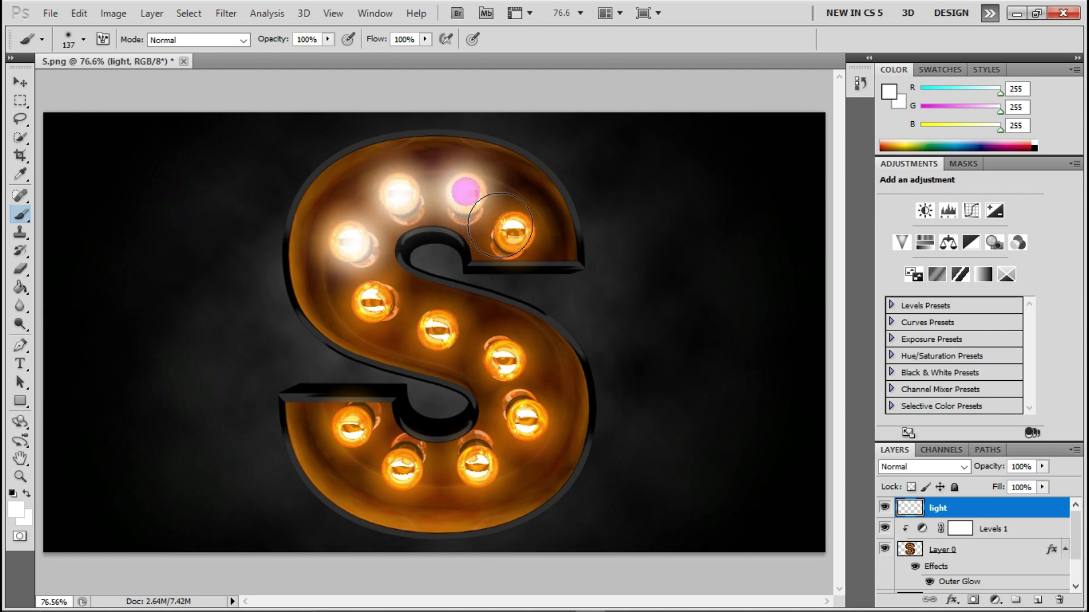
click(511, 227)
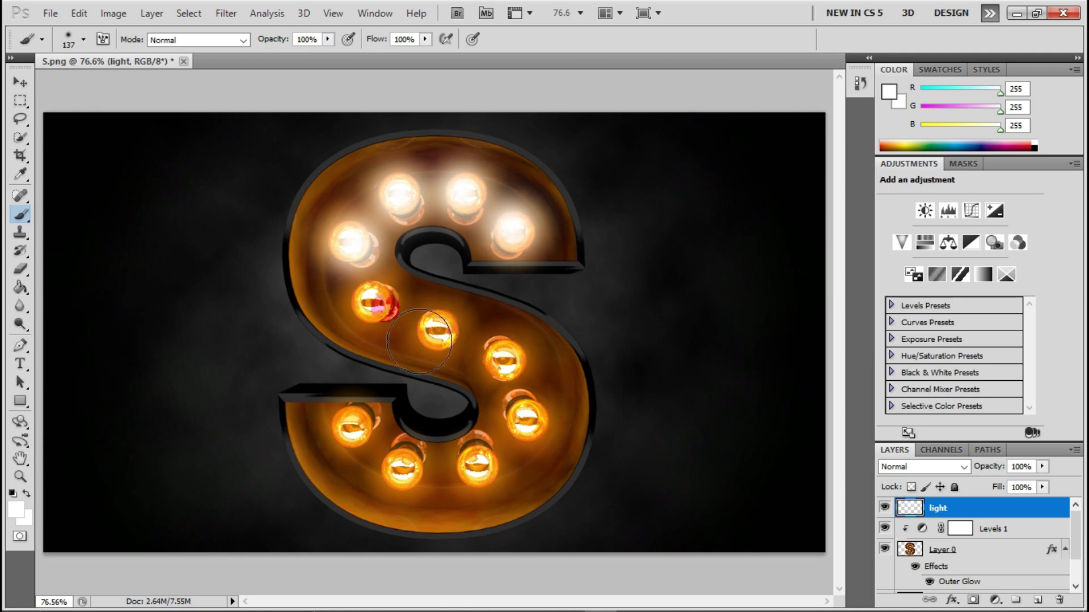
click(374, 304)
click(437, 327)
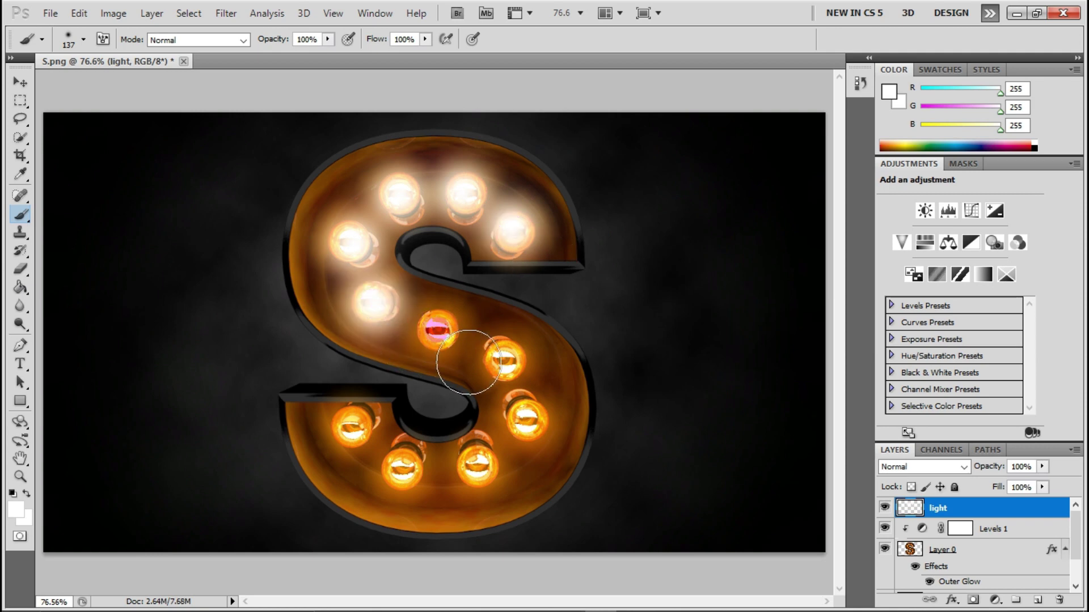
click(503, 360)
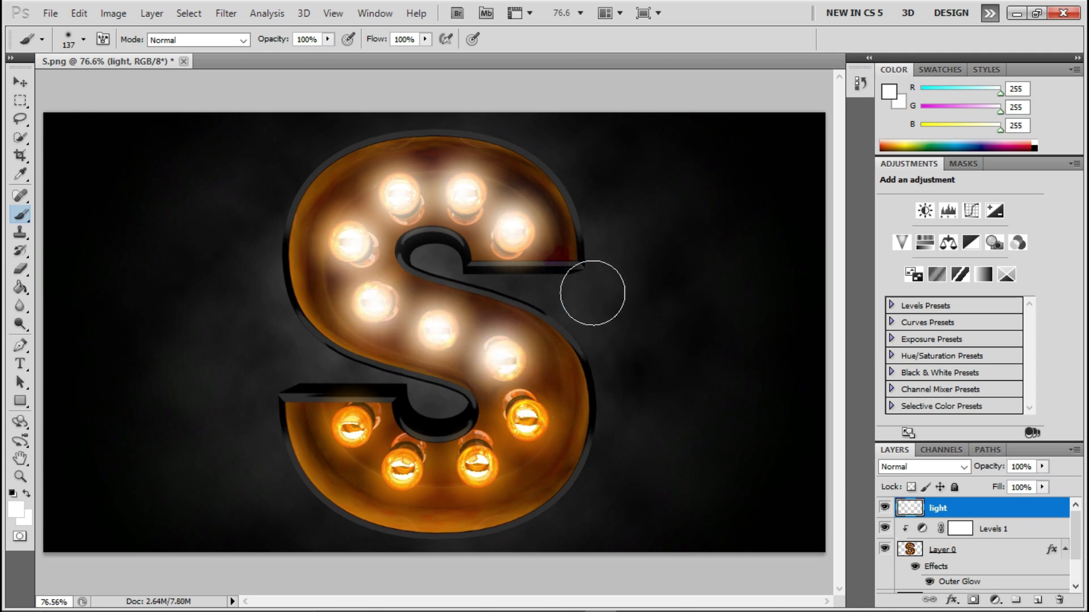
Repaint the right-middle glow and cover the lower and bottom bulbs with glows.
key(ctrl+z)
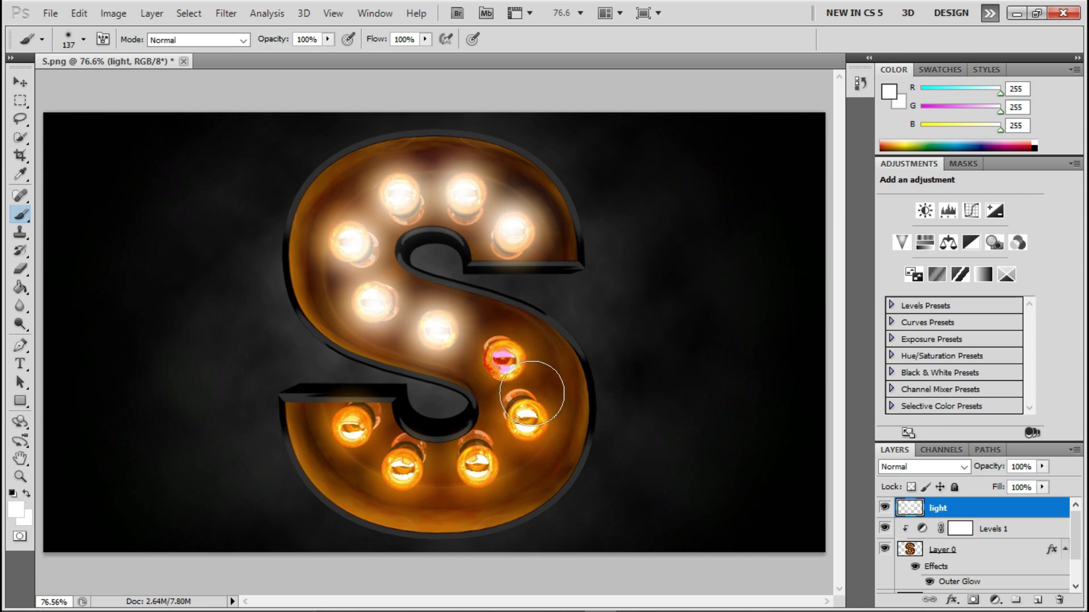
click(504, 360)
click(524, 417)
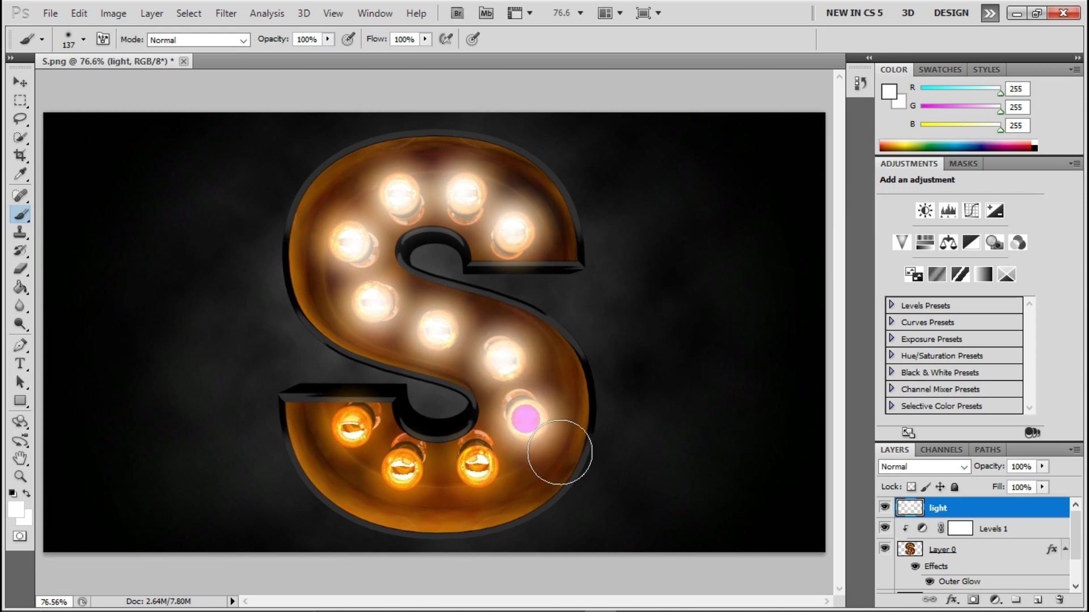
click(475, 465)
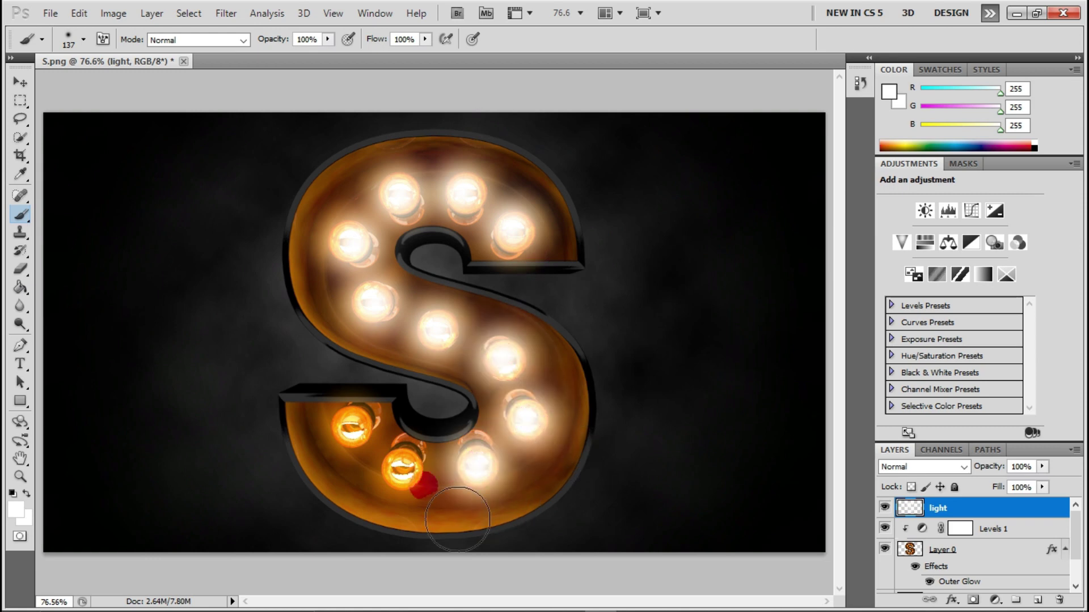
click(402, 468)
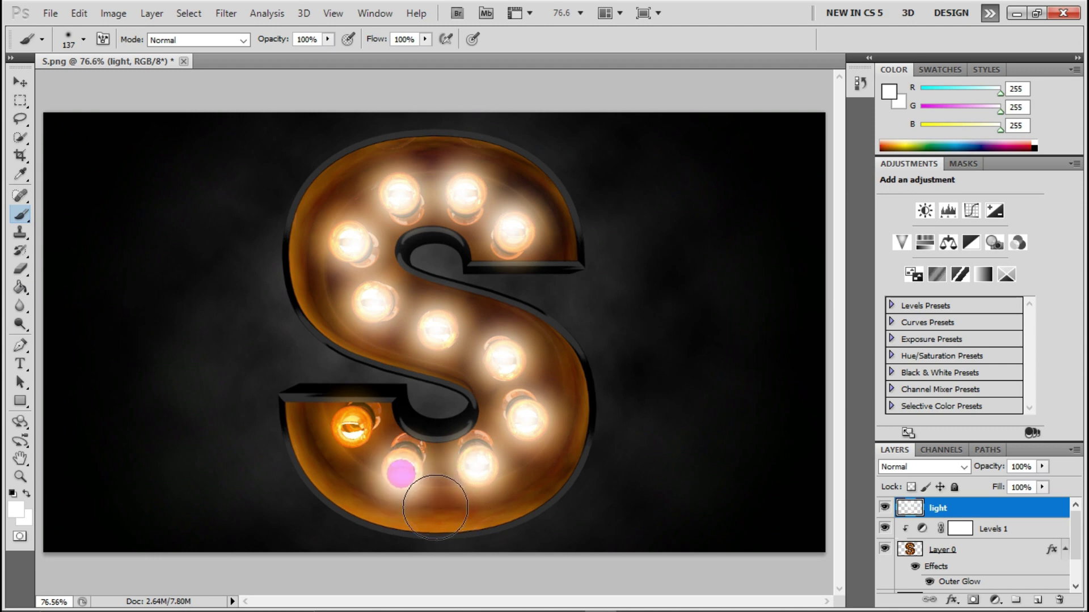
key(ctrl+alt+z)
key(ctrl+alt+z)
key(ctrl+alt+z)
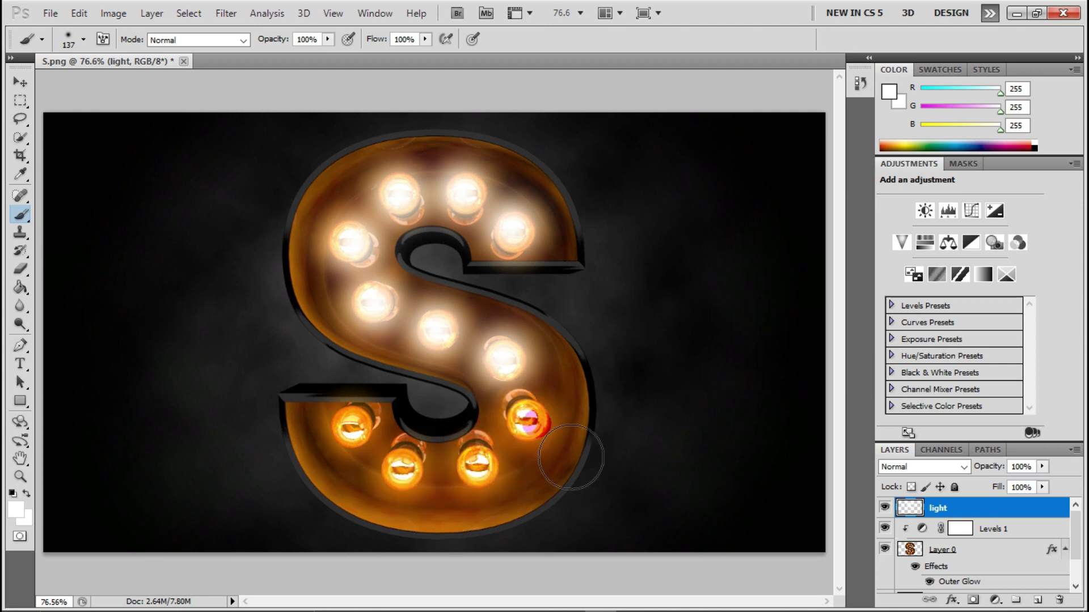
click(533, 434)
click(476, 465)
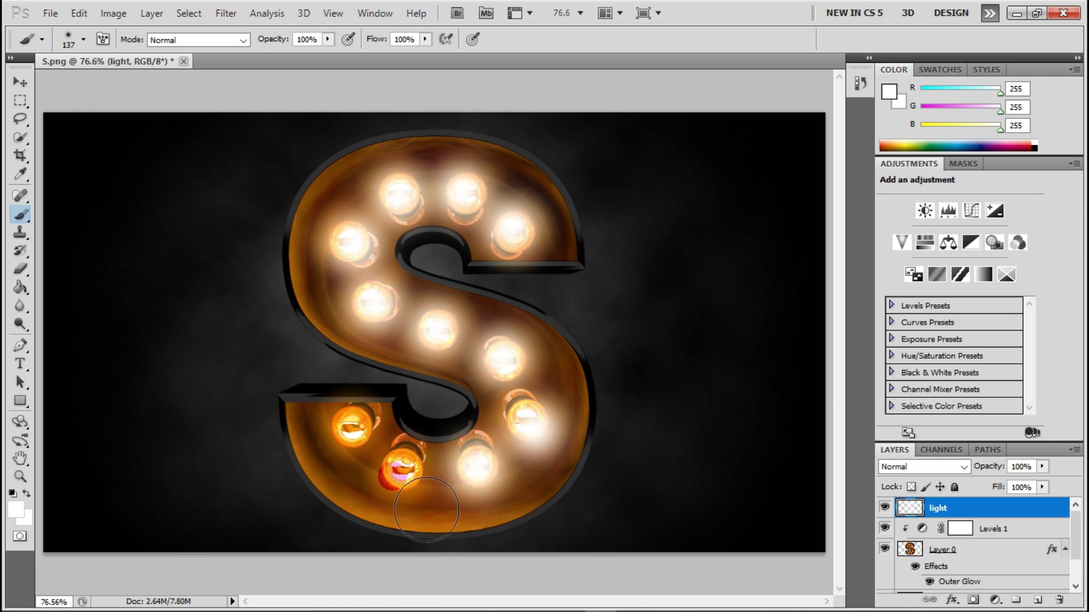
click(404, 467)
click(349, 431)
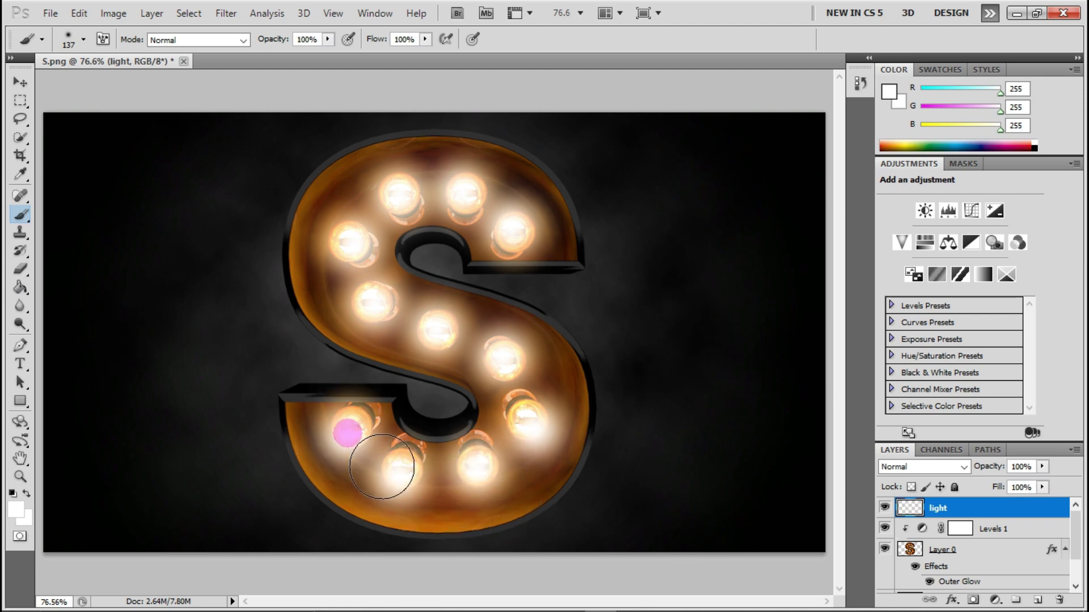
Try Soft Light on the light layer, compare, then settle on Overlay blending.
click(924, 468)
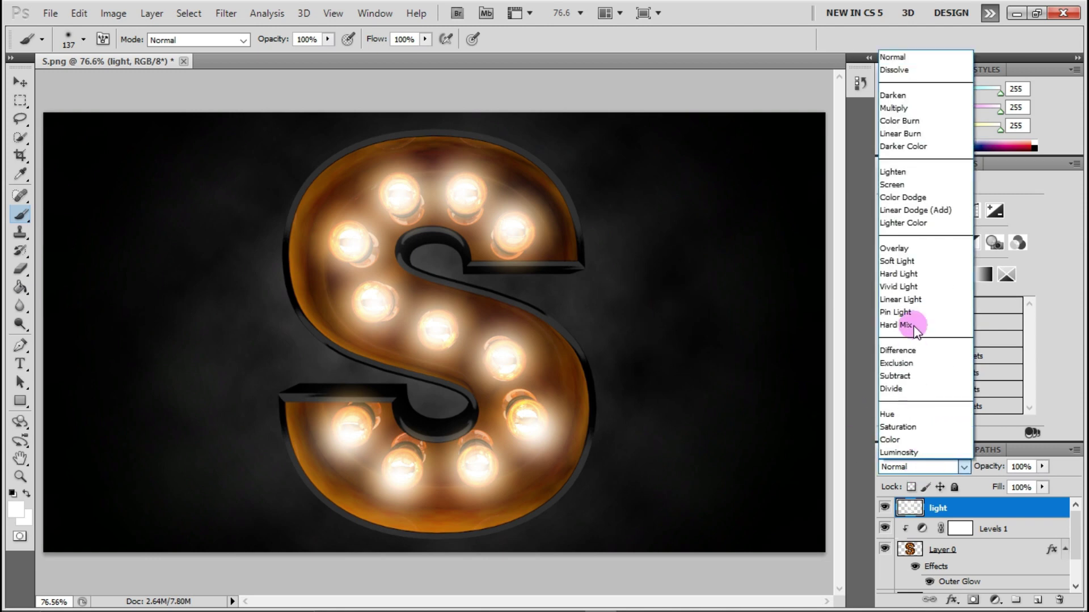
click(921, 255)
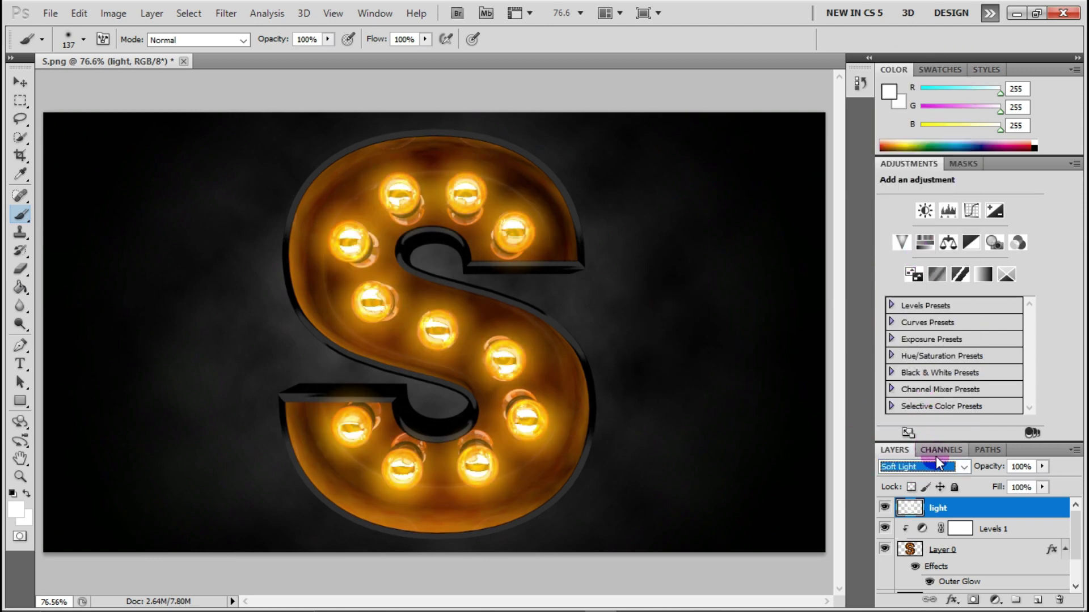
click(885, 508)
click(885, 508)
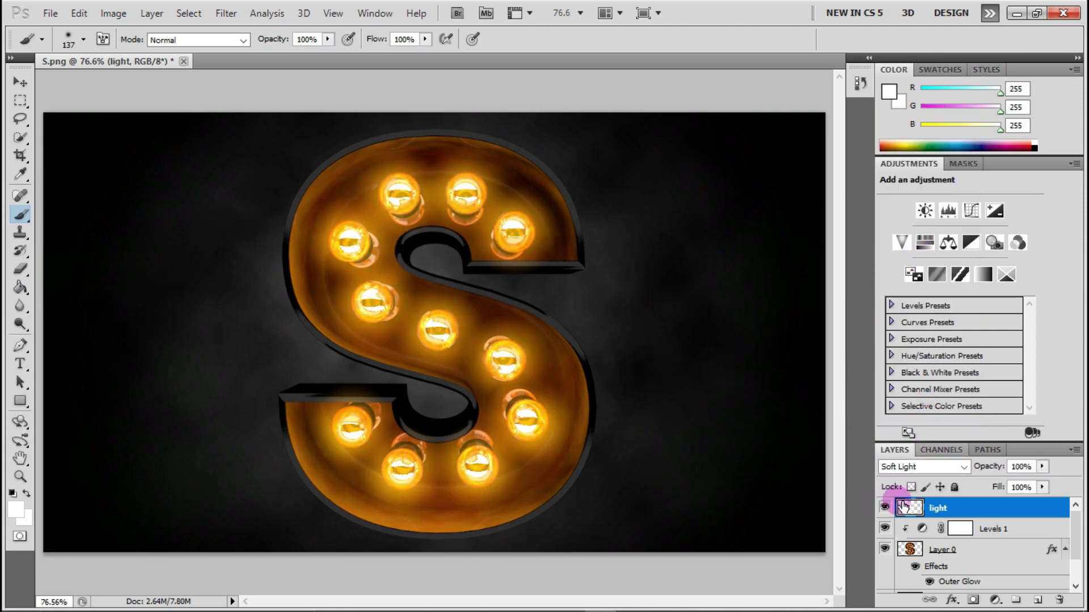
click(963, 467)
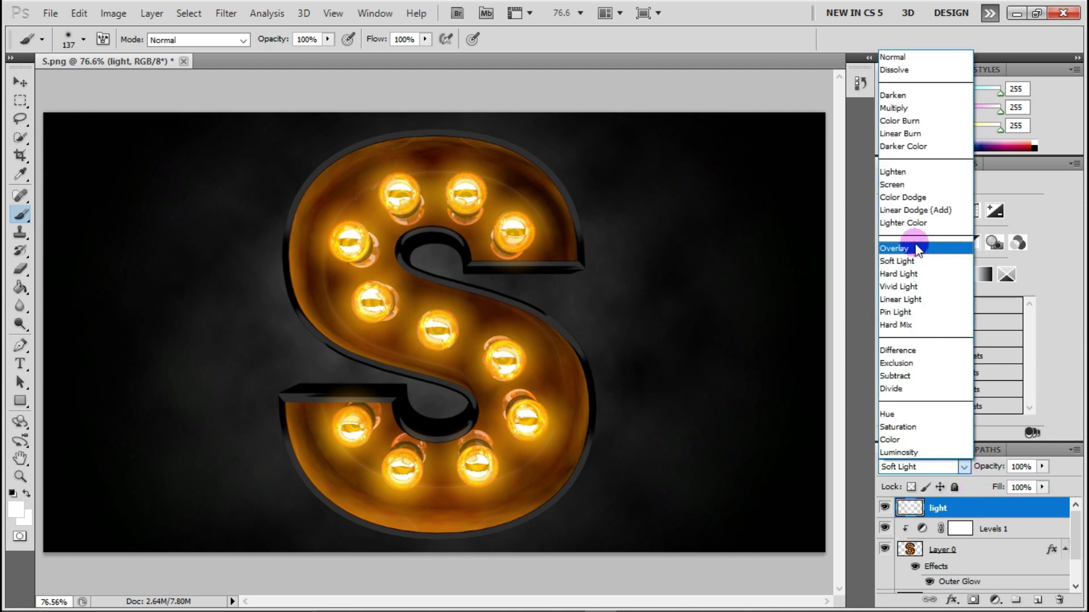
click(915, 247)
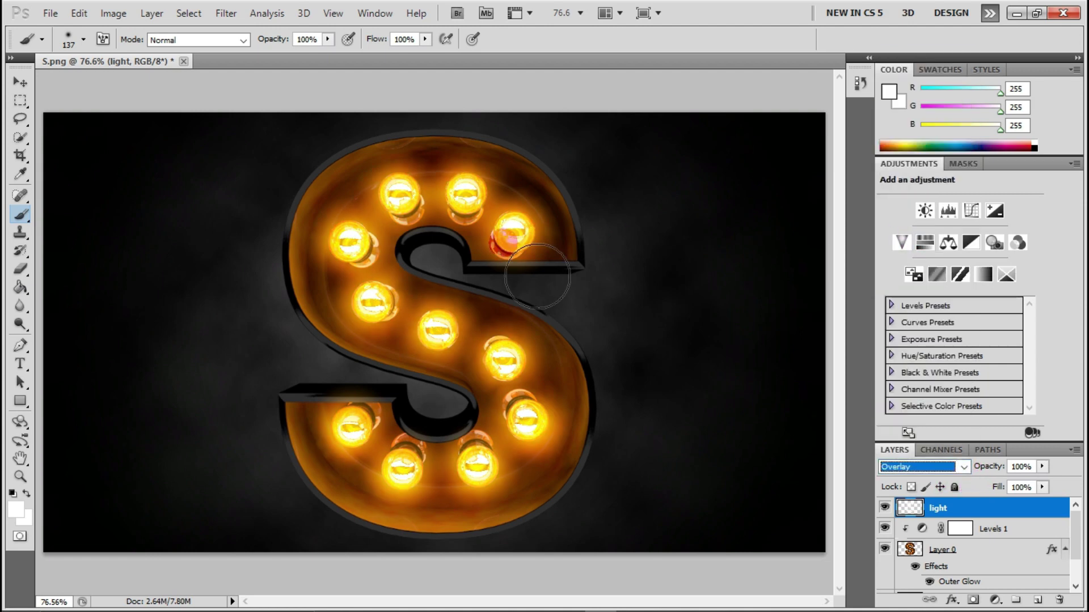
Briefly pick the Eraser, check its brush settings, and return to the Brush.
click(21, 268)
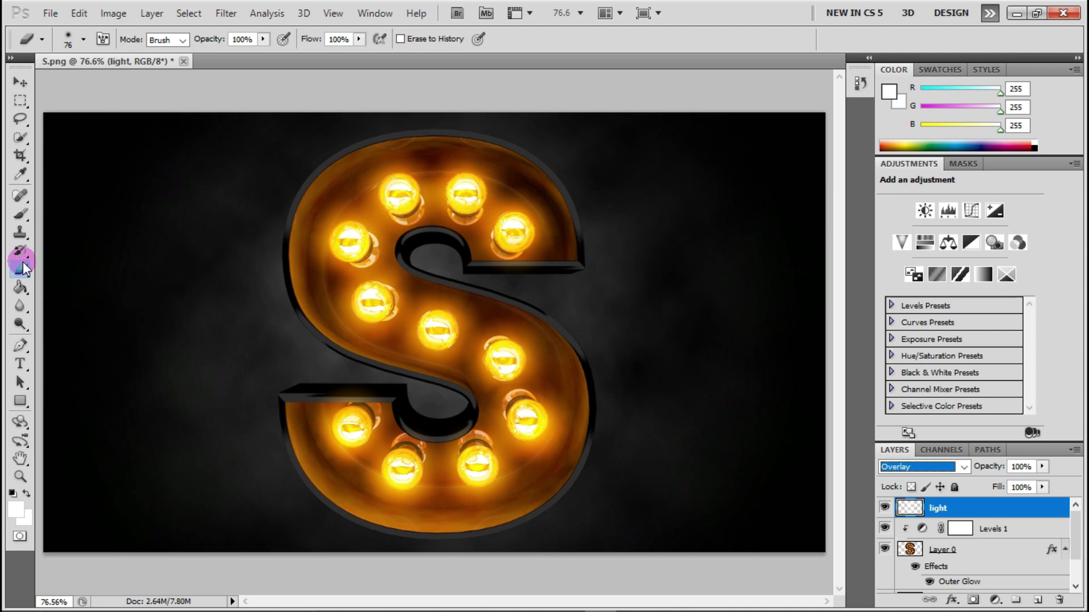
right_click(437, 250)
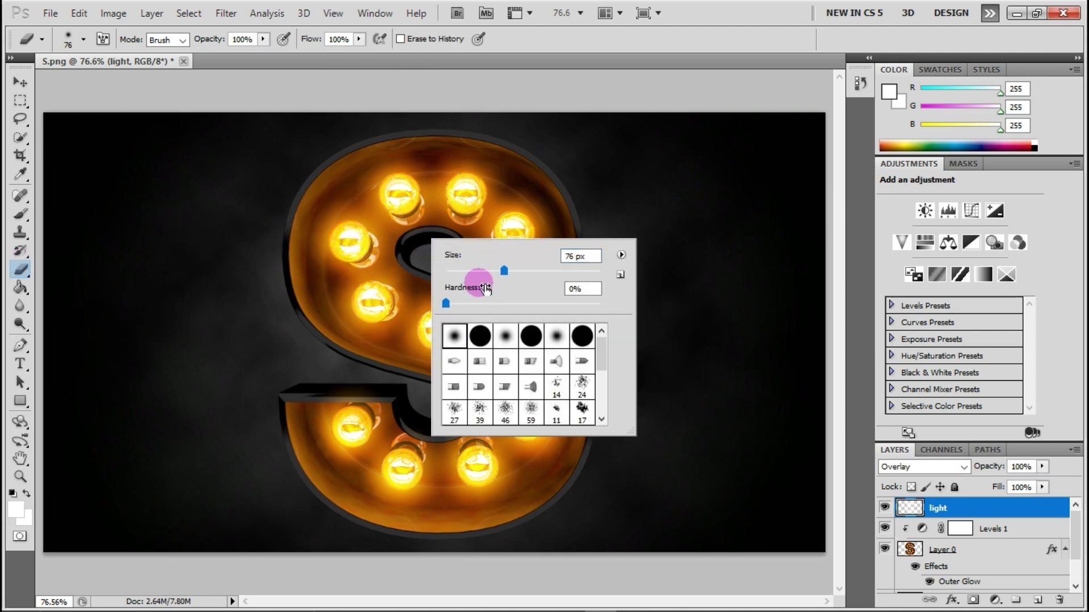
click(22, 214)
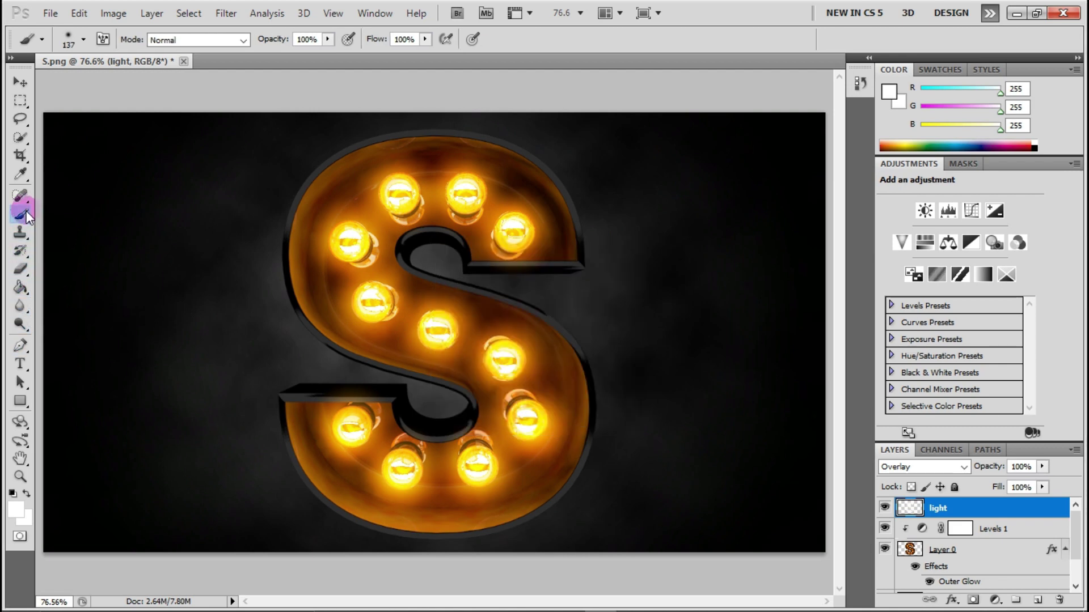
Set up the Eraser with a fully soft 0% hardness brush.
click(25, 265)
right_click(486, 288)
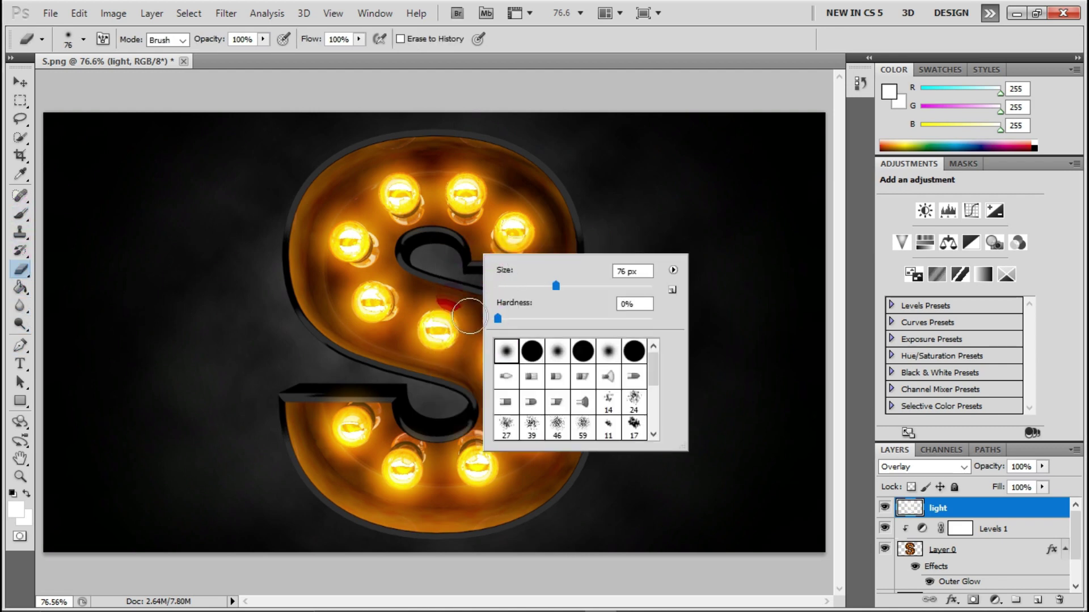
click(516, 322)
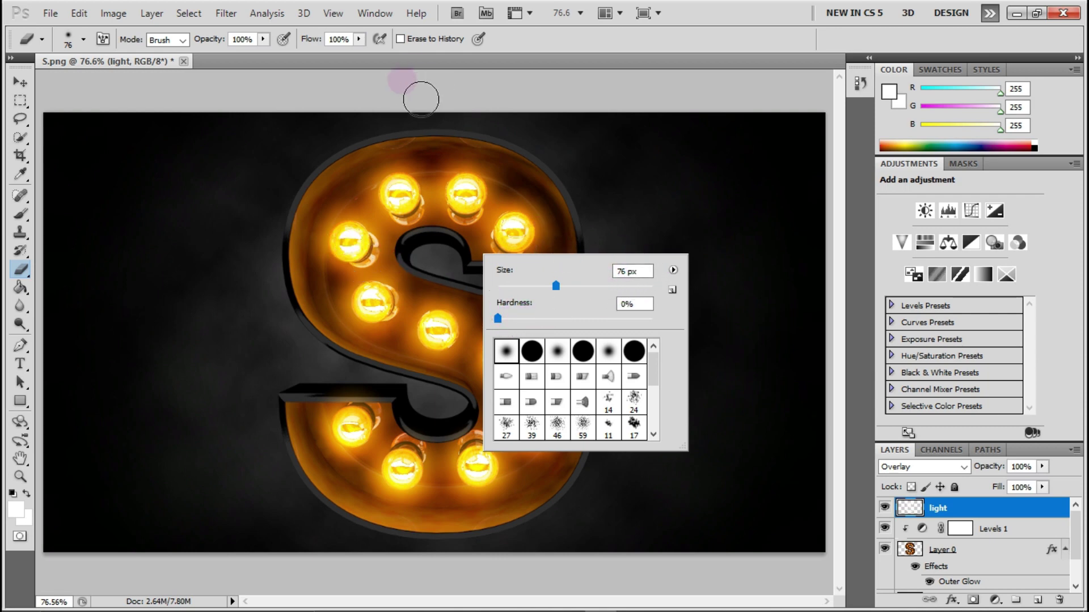
click(21, 275)
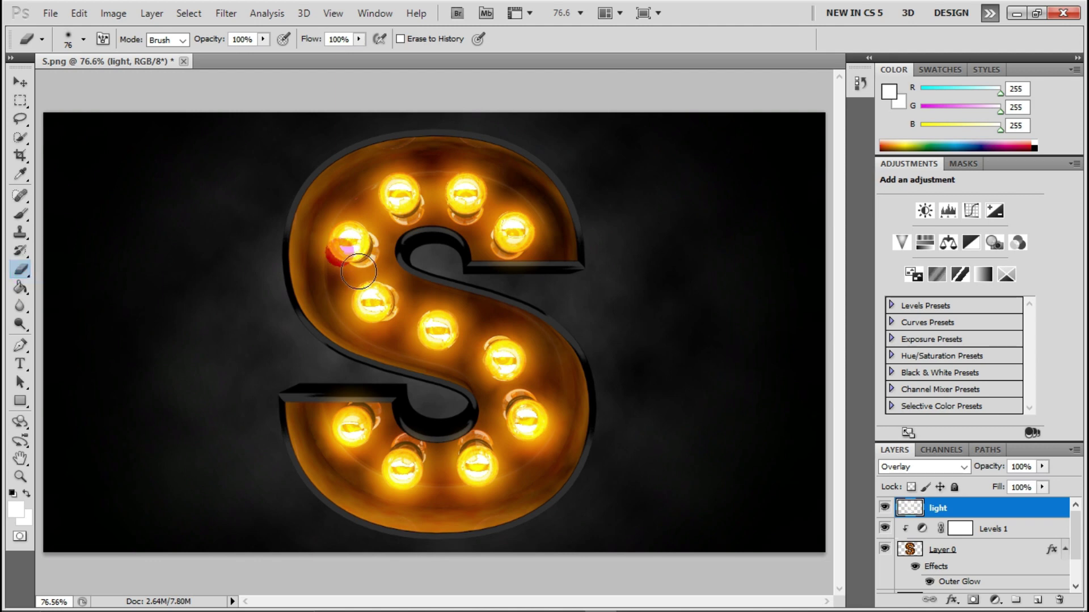
Erase some glow from the upper bulbs, undoing the last erase once.
drag(335, 243, 414, 213)
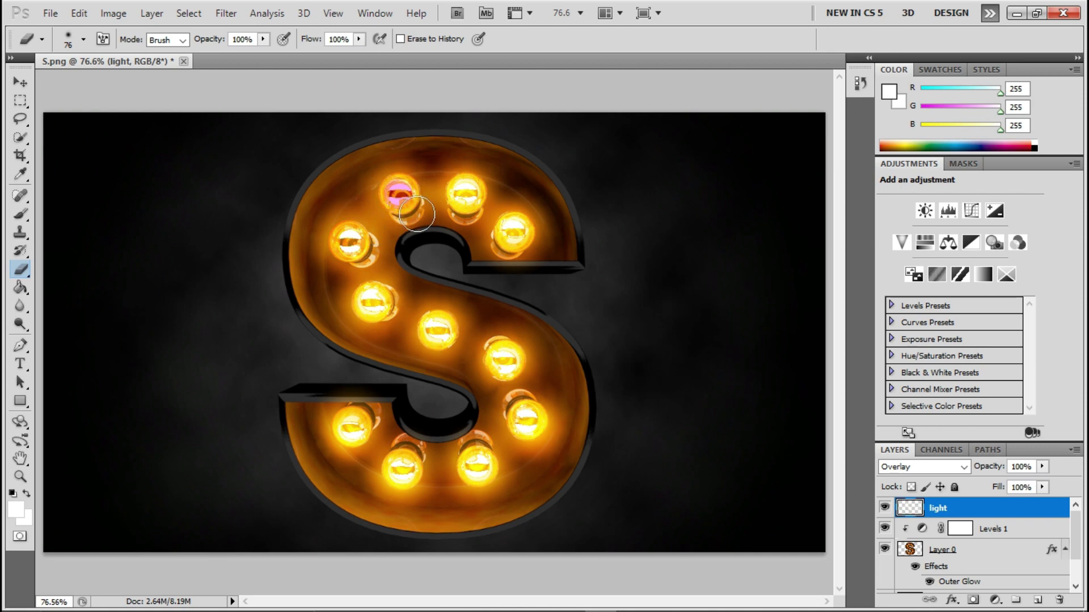
mouse_move(417, 214)
mouse_down()
mouse_move(484, 211)
mouse_move(531, 249)
mouse_up()
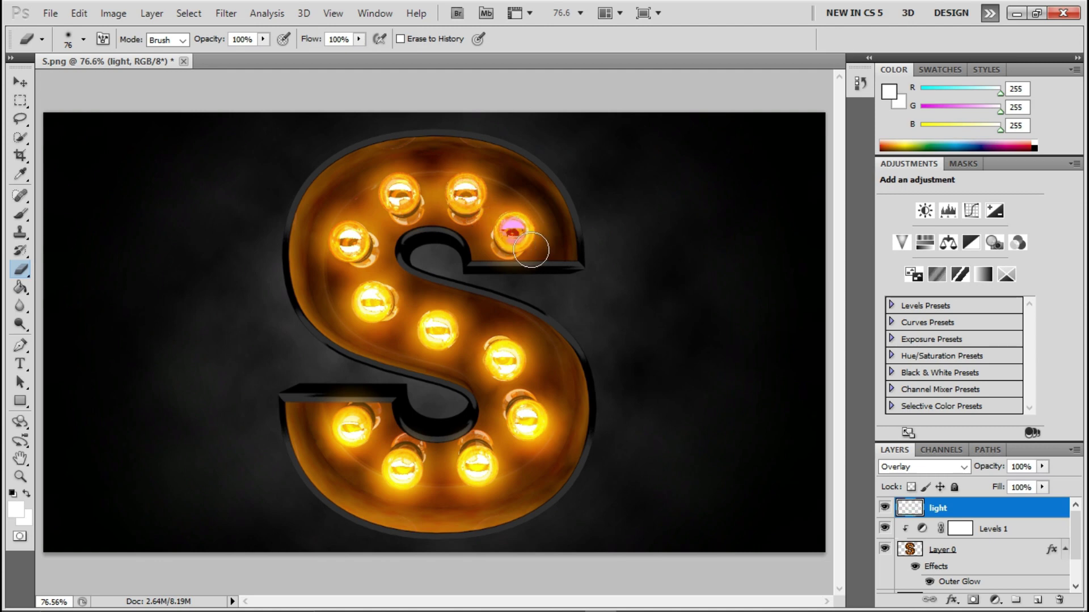
mouse_move(377, 297)
mouse_down()
mouse_move(390, 322)
mouse_move(432, 322)
mouse_move(450, 347)
mouse_up()
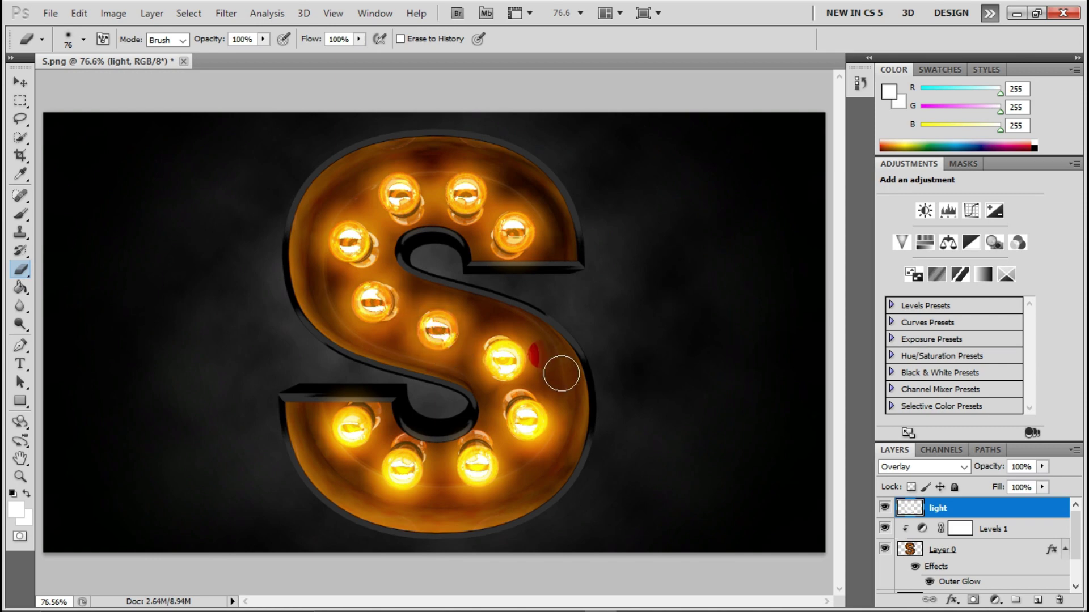
click(70, 45)
click(79, 13)
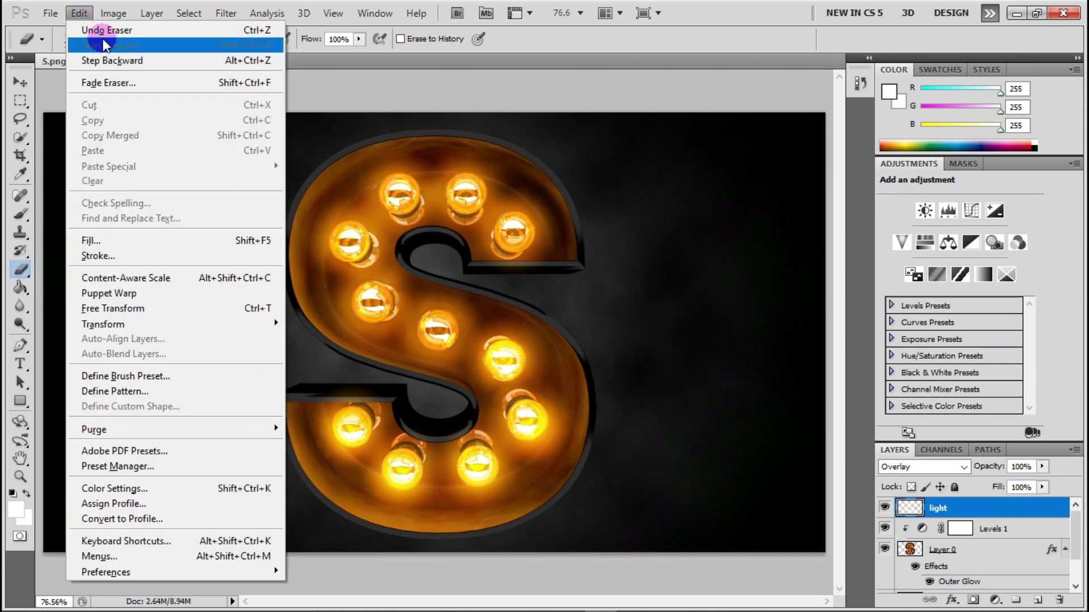
click(94, 32)
Erase glow from the middle, lower and bottom bulbs, then toggle the light layer to compare.
mouse_move(369, 232)
mouse_down()
mouse_move(443, 356)
mouse_move(450, 342)
mouse_move(455, 350)
mouse_up()
click(521, 380)
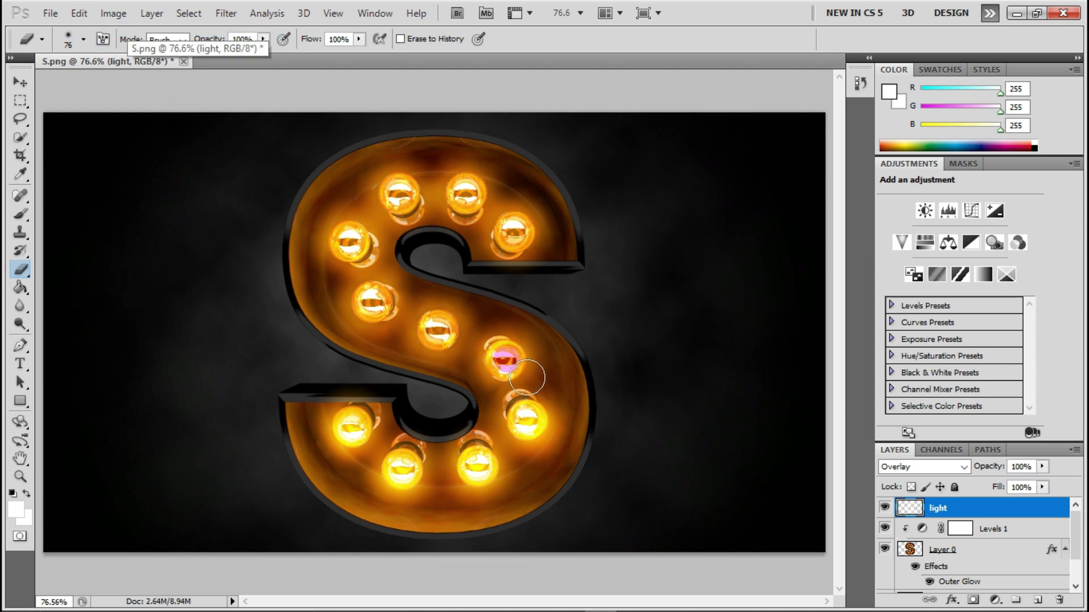
drag(529, 380, 543, 440)
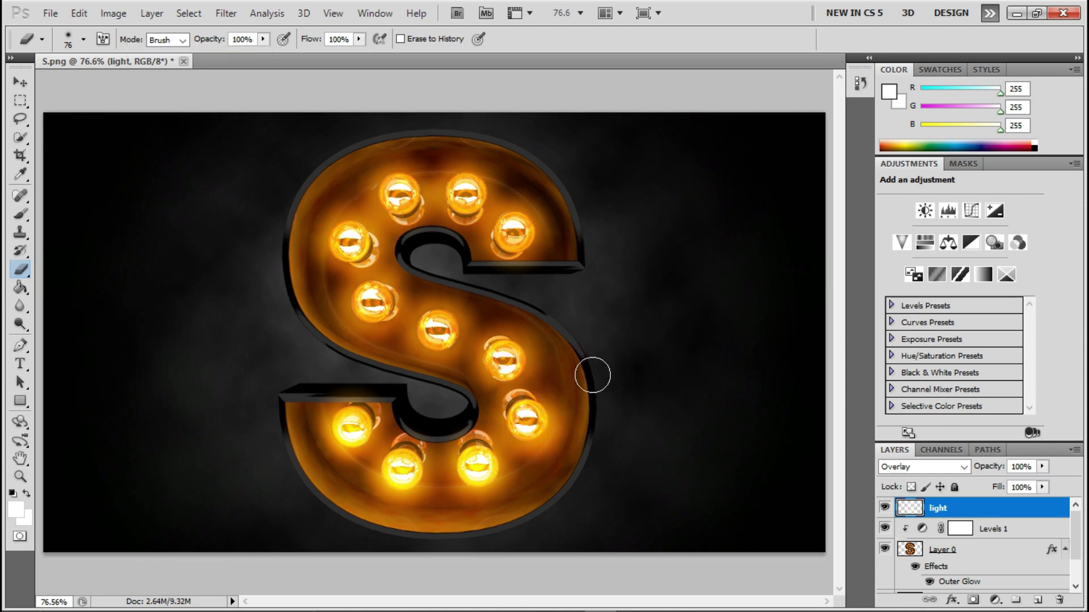
drag(470, 462, 495, 486)
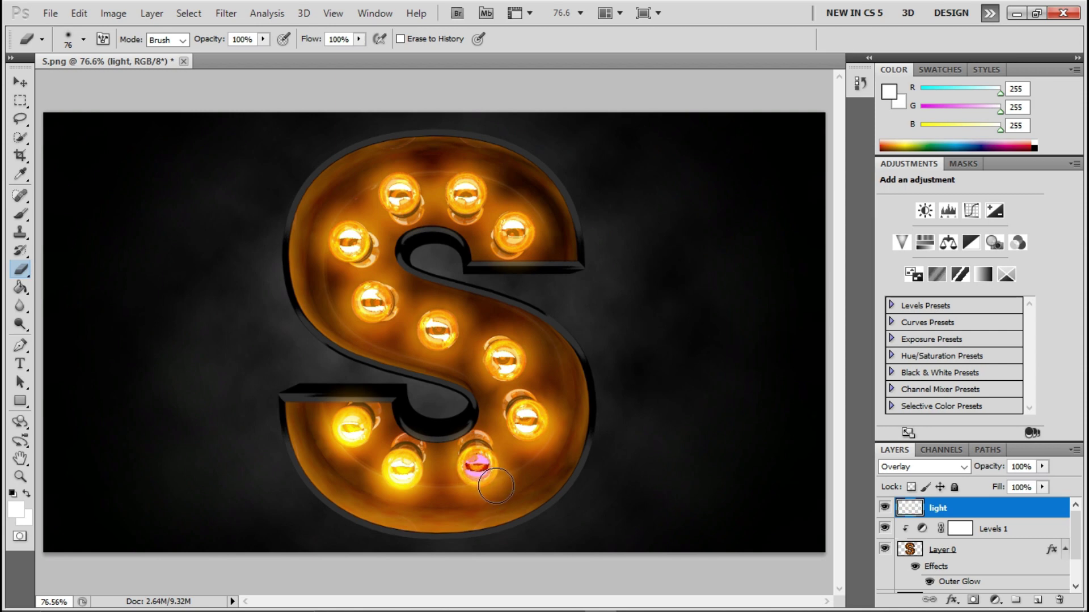
drag(523, 414, 518, 429)
mouse_move(416, 496)
mouse_down()
mouse_move(422, 486)
mouse_move(371, 448)
mouse_move(365, 410)
mouse_up()
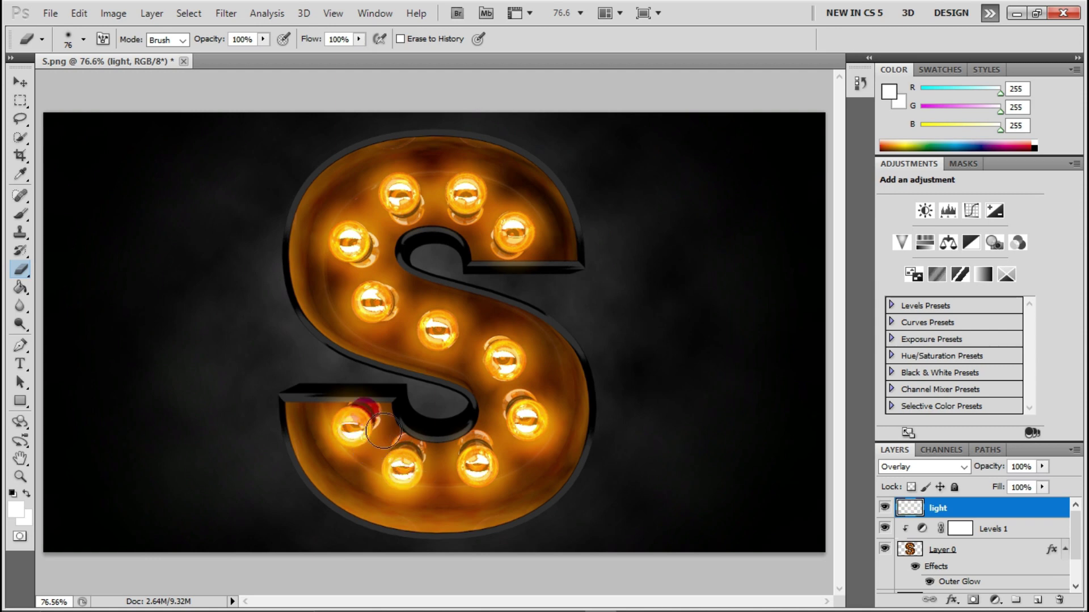
click(885, 508)
click(885, 507)
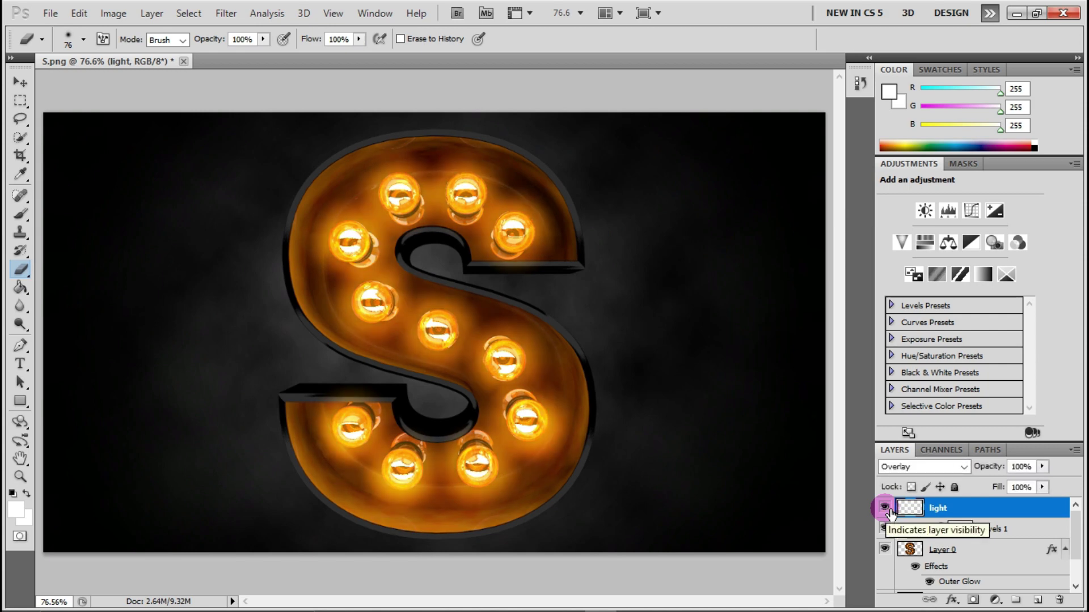
Preview the light layer hidden and at lower opacity, then restore full opacity.
click(890, 512)
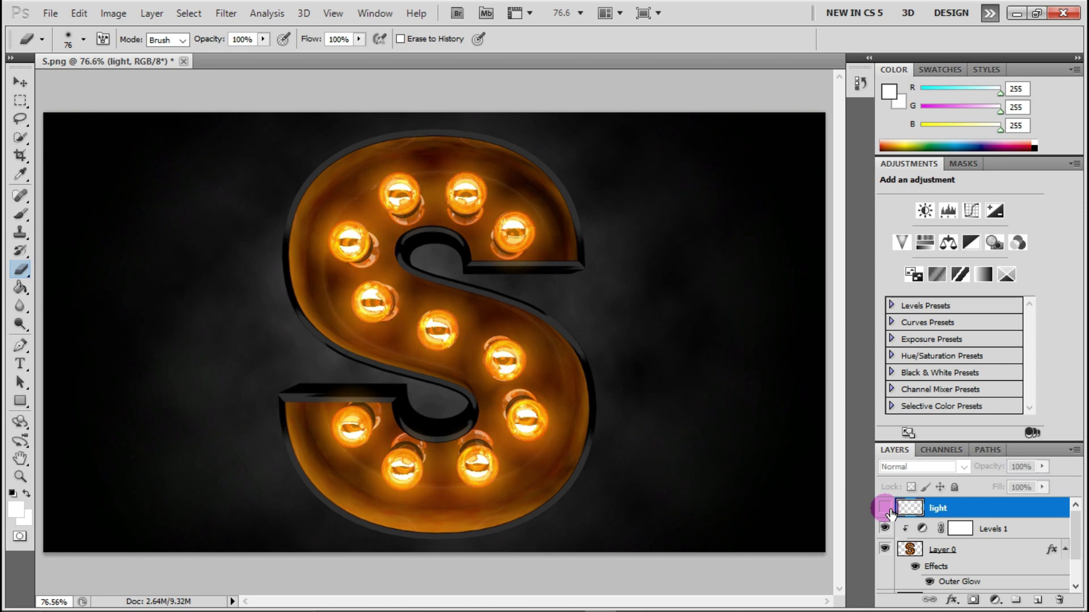
click(891, 513)
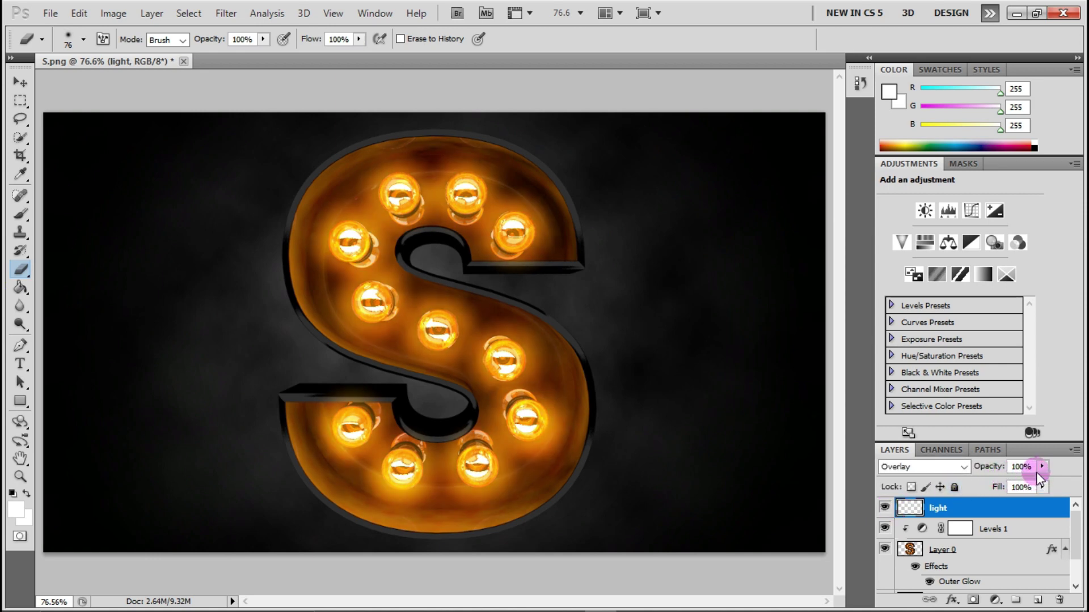
click(1041, 467)
mouse_move(1039, 483)
mouse_down()
mouse_move(975, 481)
mouse_move(988, 481)
mouse_up()
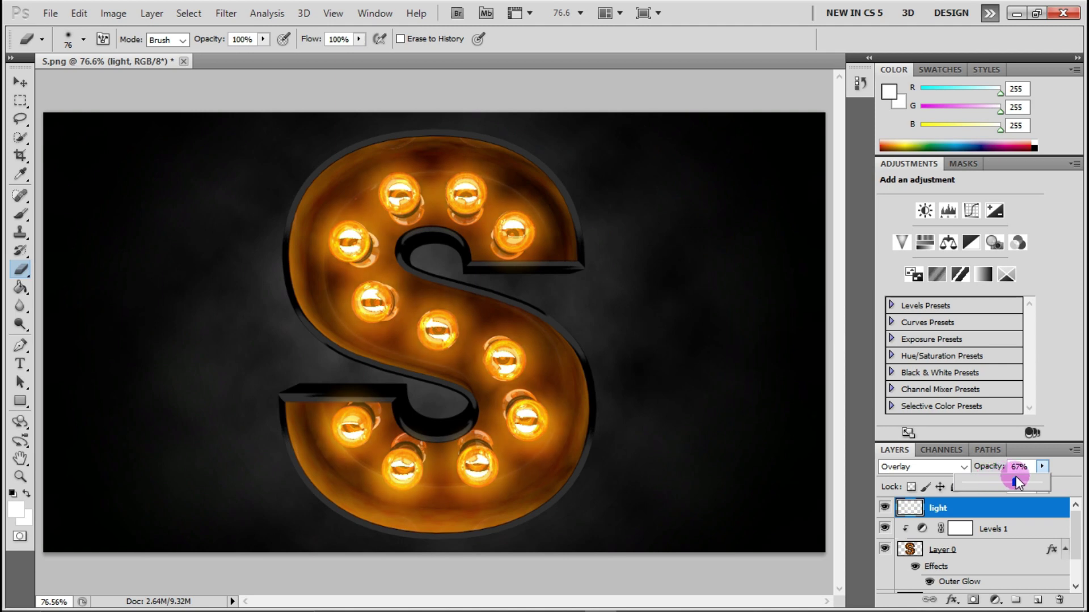
mouse_move(1005, 481)
mouse_down()
mouse_move(1078, 476)
mouse_move(936, 479)
mouse_move(1049, 469)
mouse_up()
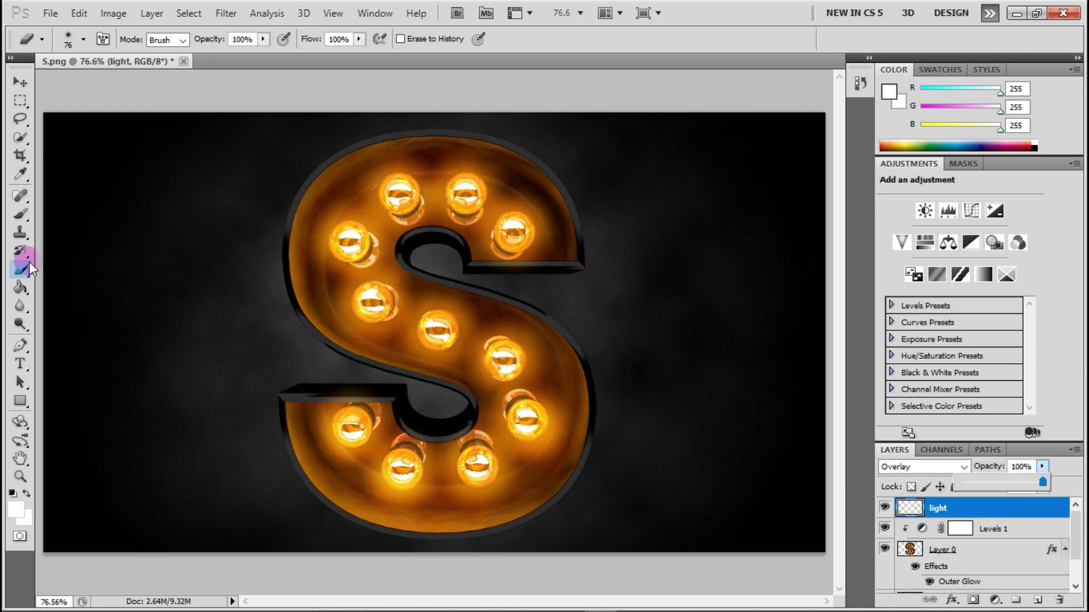
Dab a 72 px brush glow between the top bulbs, then undo that stroke.
click(20, 214)
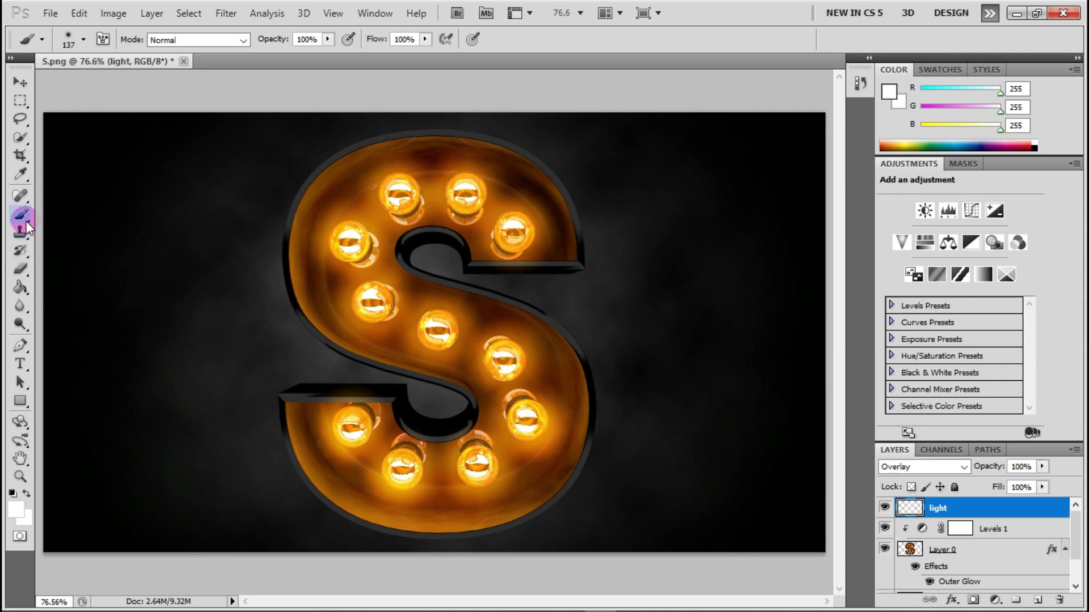
right_click(503, 322)
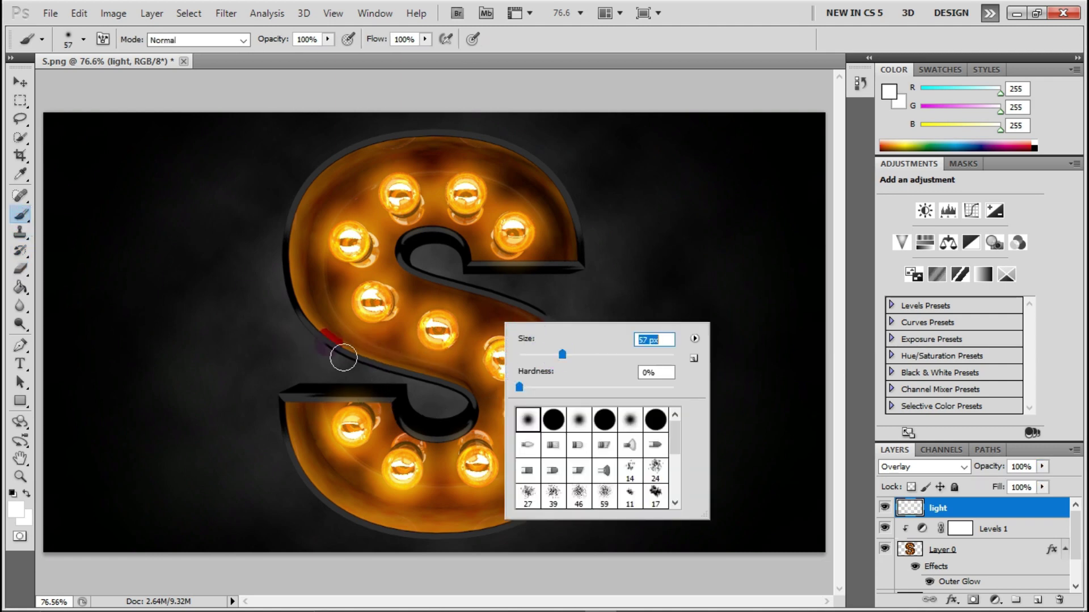
drag(562, 354, 573, 354)
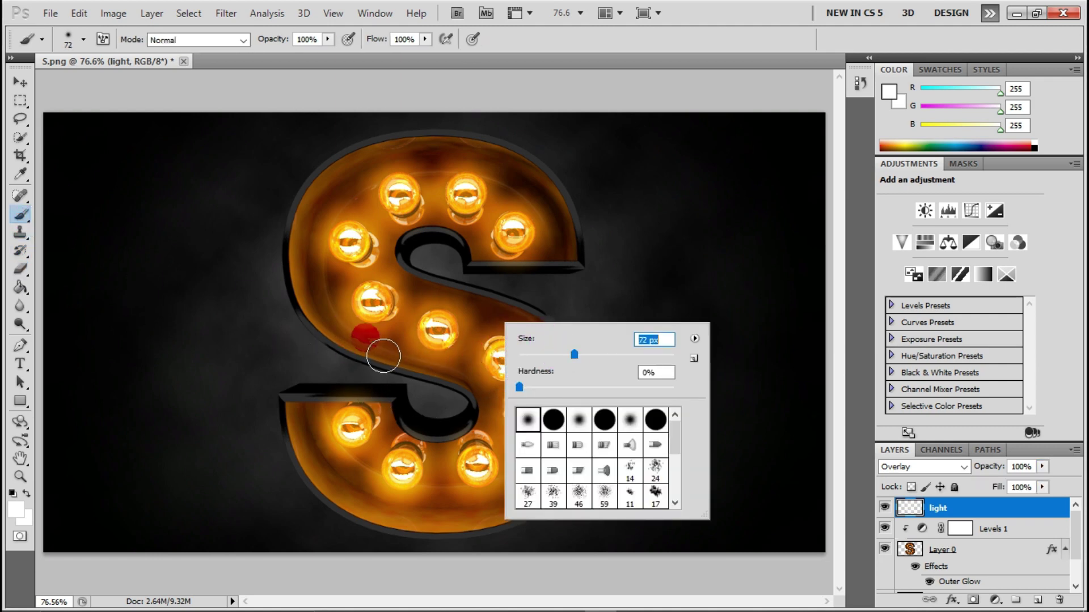
key(Return)
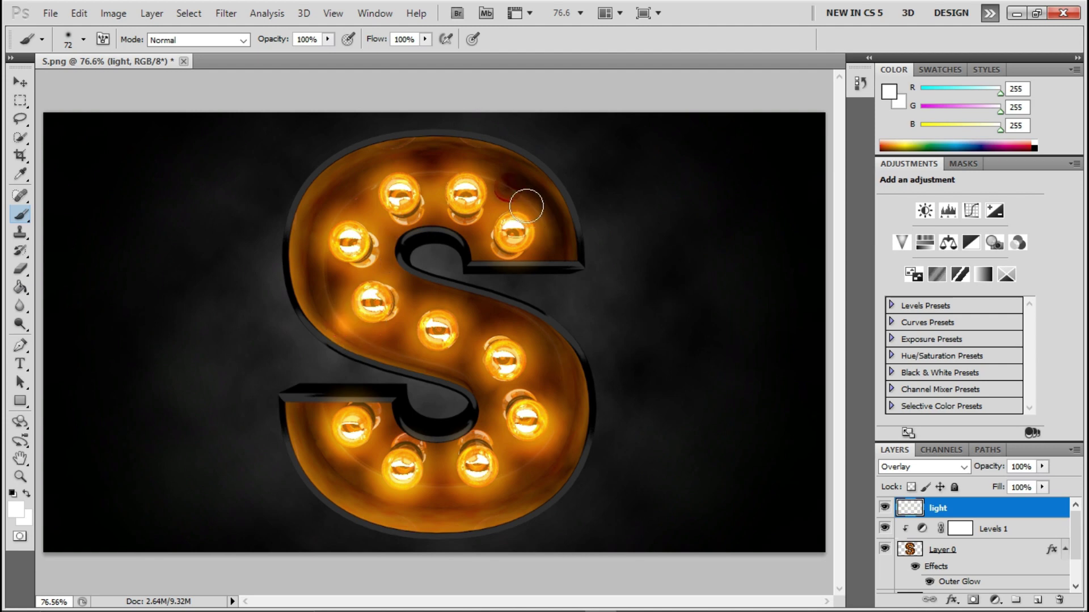
click(431, 190)
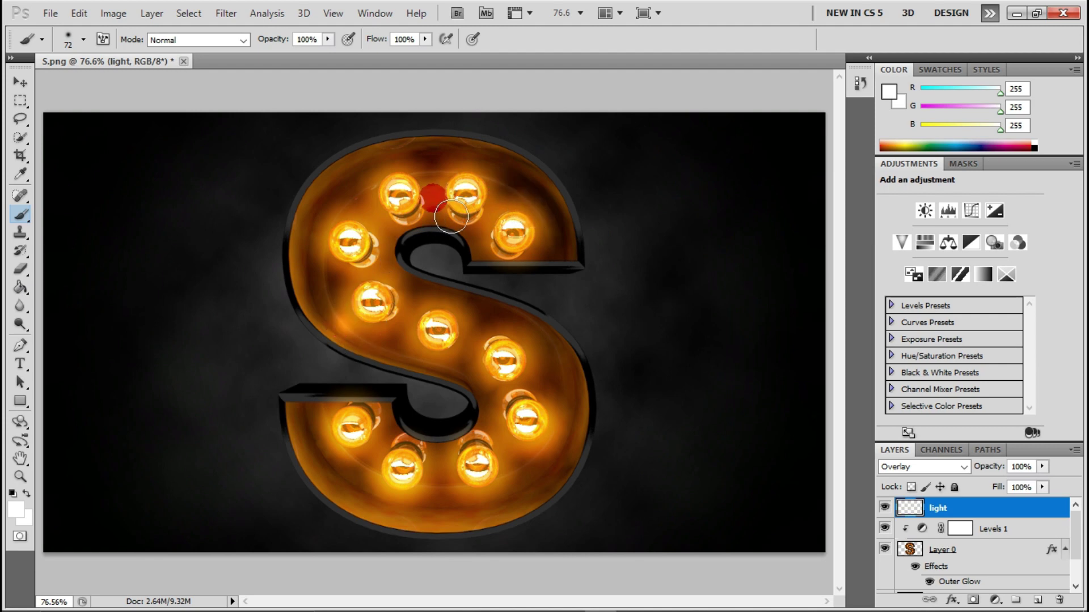
click(79, 17)
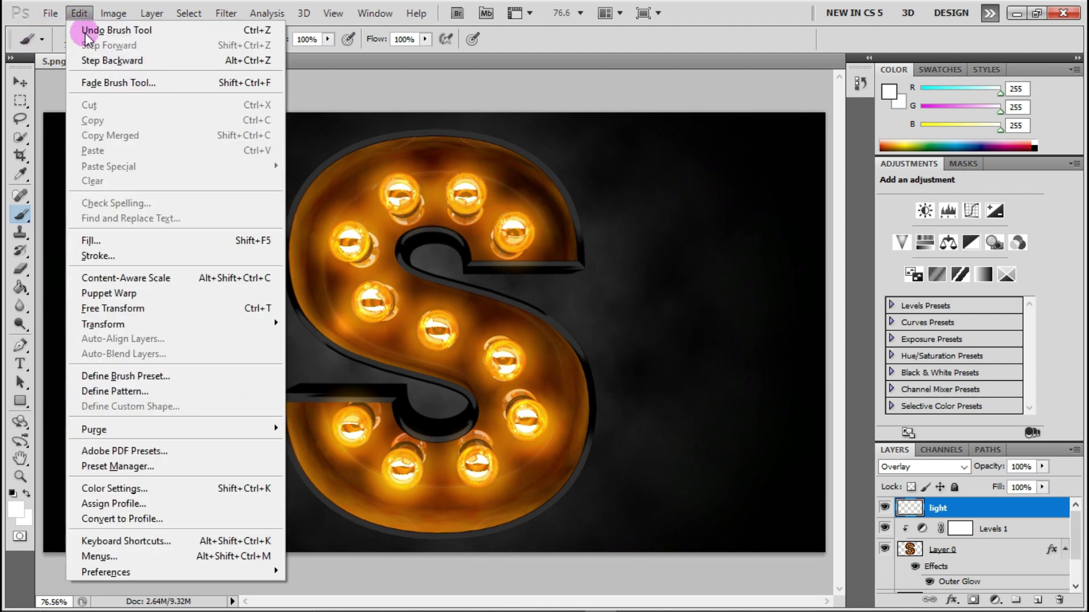
click(115, 34)
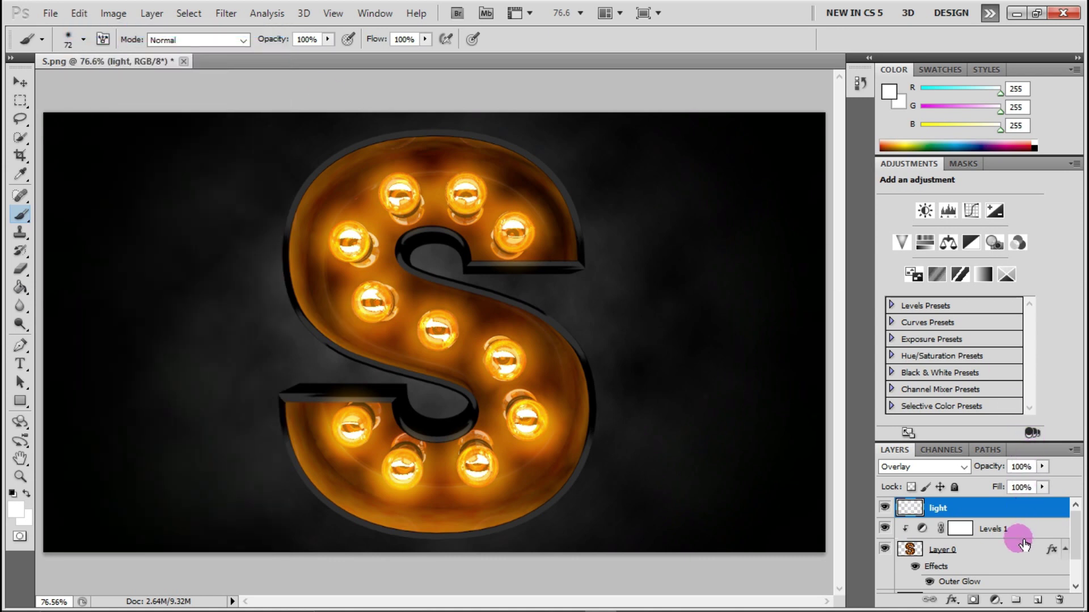
Create a new layer named light2 above light, blended in Overlay.
click(1037, 600)
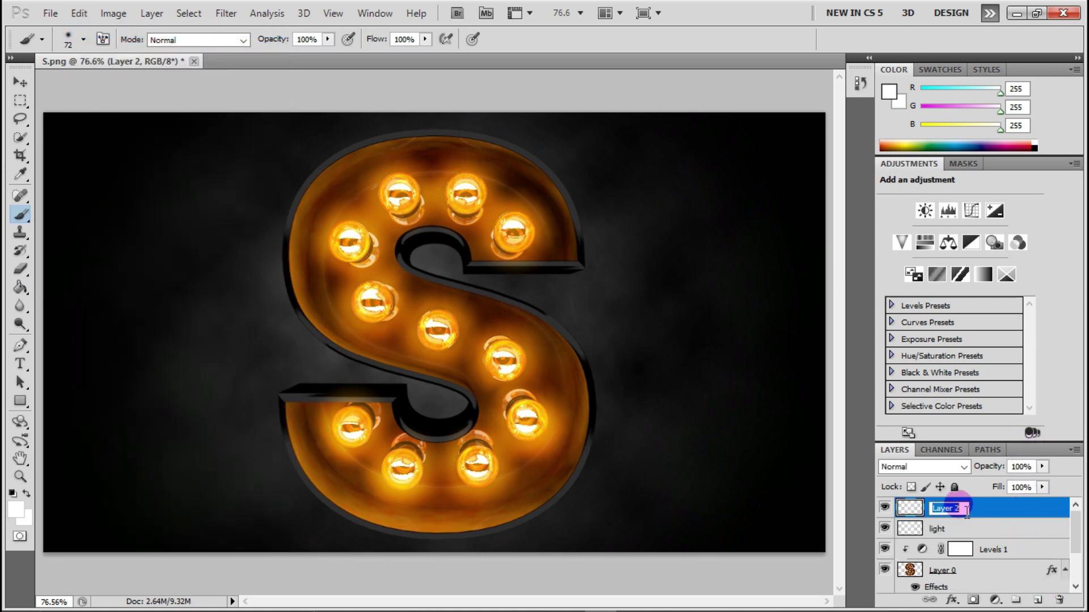
text(ht)
text(2)
key(Return)
click(964, 466)
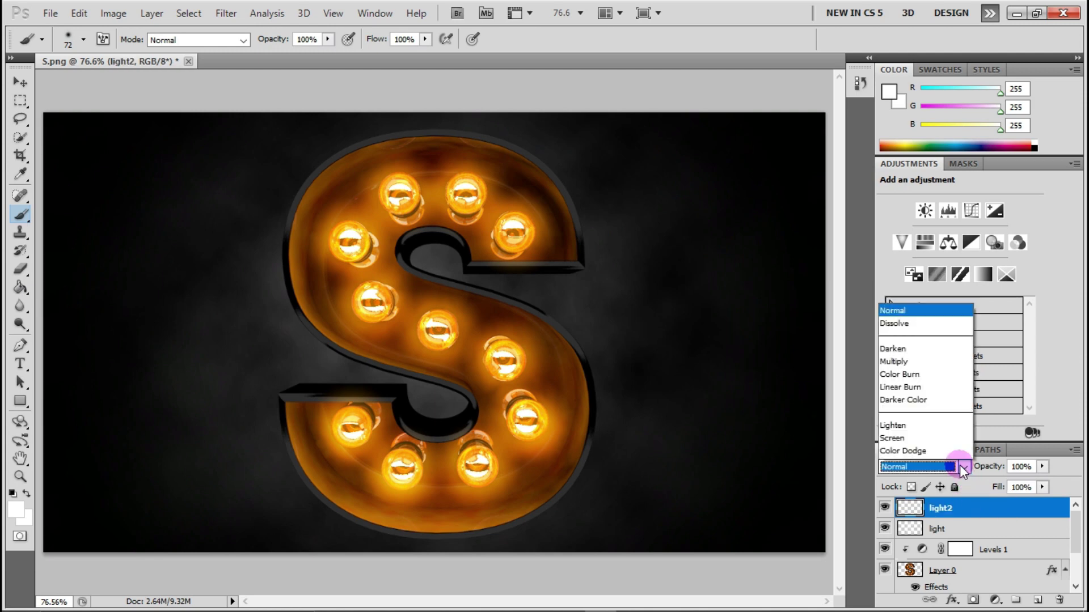
click(894, 248)
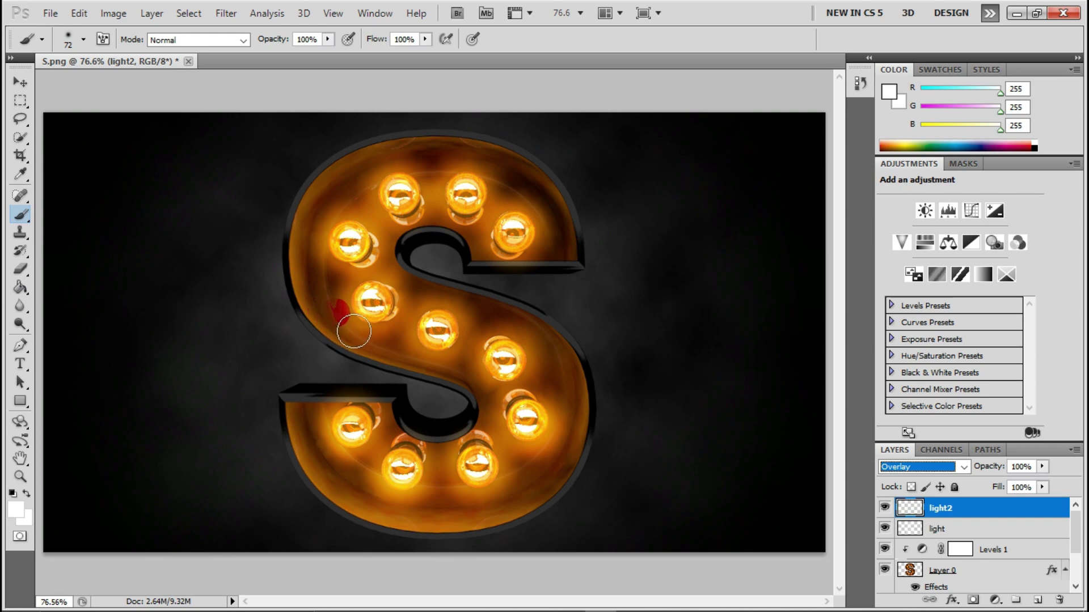
Paint test highlights near the left bulbs and lower light2's opacity to 31%.
drag(342, 327, 332, 312)
drag(417, 257, 438, 263)
click(965, 444)
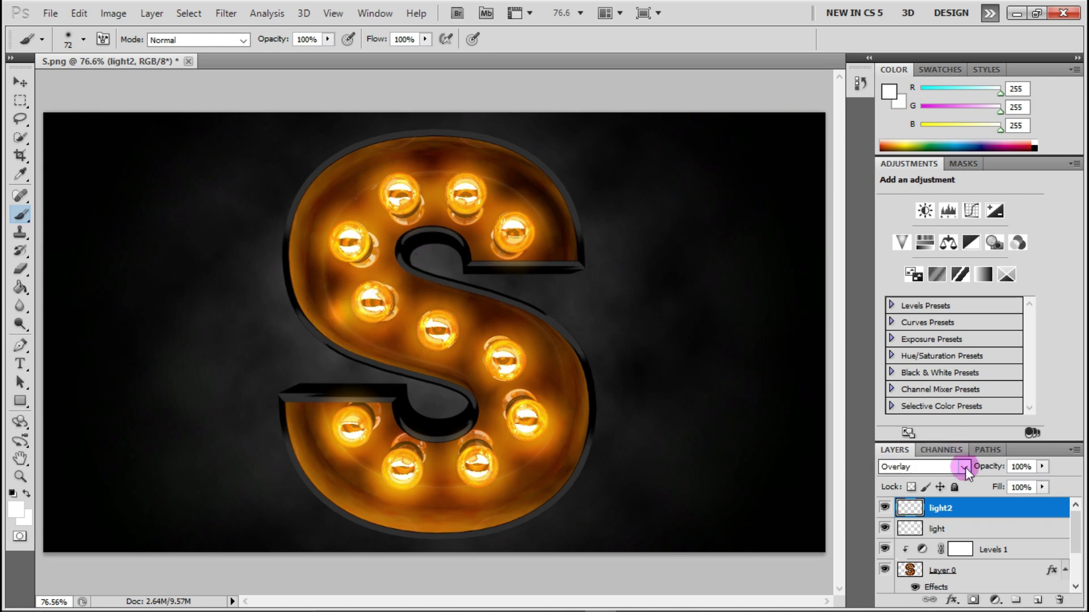
click(964, 466)
click(1025, 468)
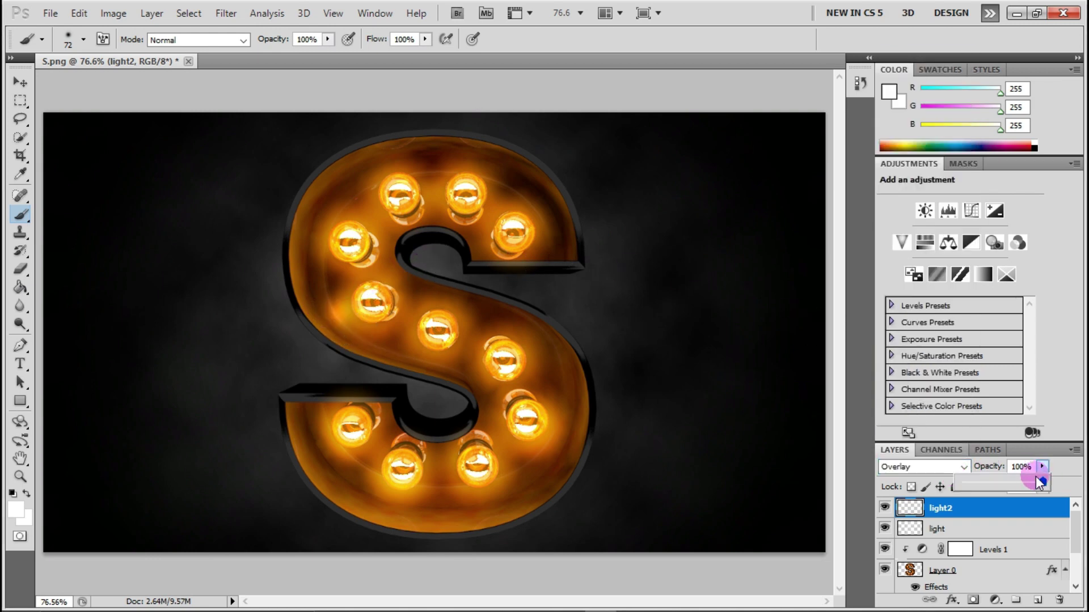
drag(969, 481, 993, 481)
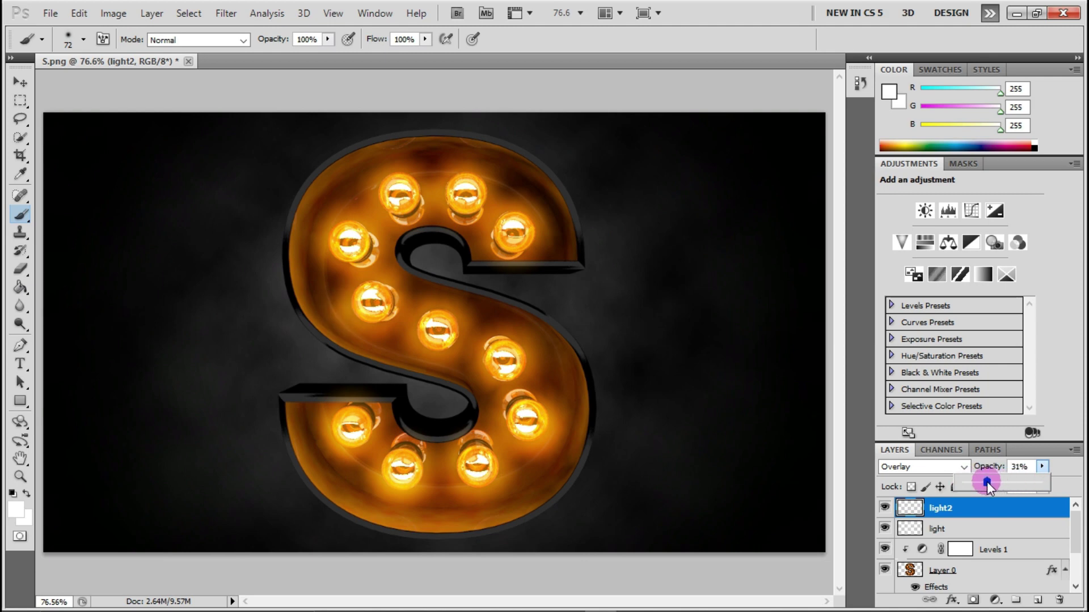
With light2 at 31% opacity, paint light along the S's lower curve, right side and centre.
mouse_move(378, 496)
mouse_down()
mouse_move(403, 518)
mouse_move(441, 516)
mouse_up()
drag(353, 486, 356, 483)
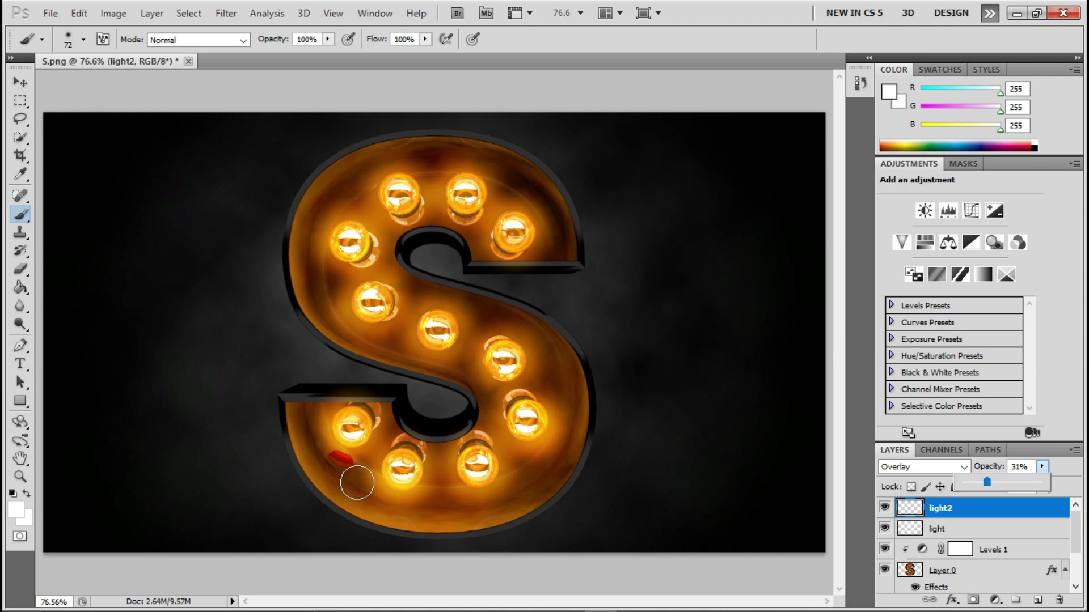
click(357, 483)
mouse_move(598, 437)
mouse_down()
mouse_move(583, 435)
mouse_move(595, 399)
mouse_move(584, 360)
mouse_up()
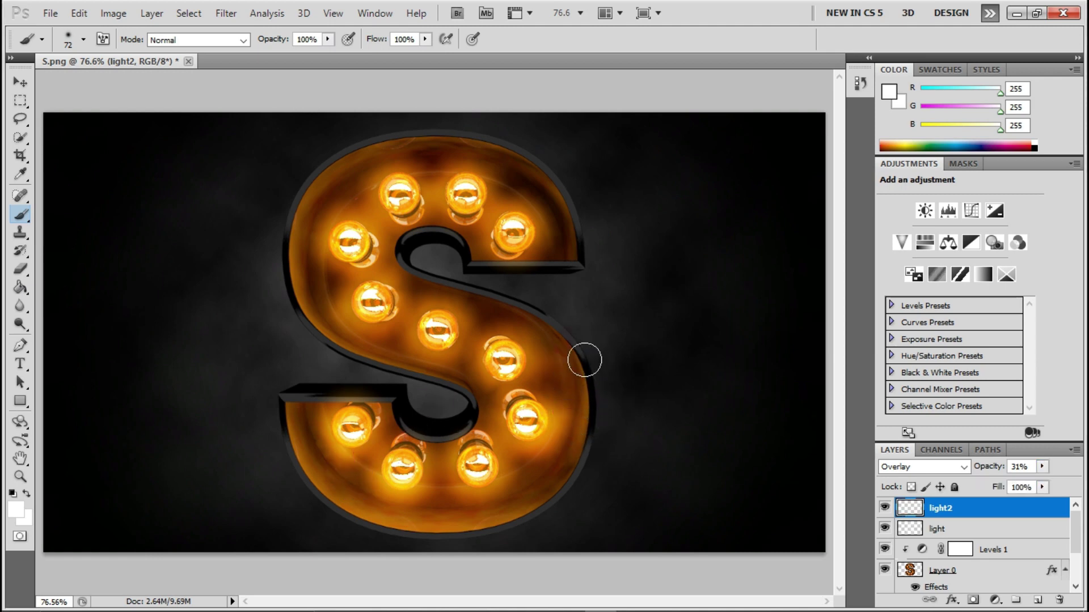
mouse_move(564, 243)
mouse_down()
mouse_move(523, 207)
mouse_move(551, 194)
mouse_move(570, 168)
mouse_up()
drag(431, 298, 584, 347)
mouse_move(439, 306)
mouse_down()
mouse_move(413, 376)
mouse_move(598, 359)
mouse_up()
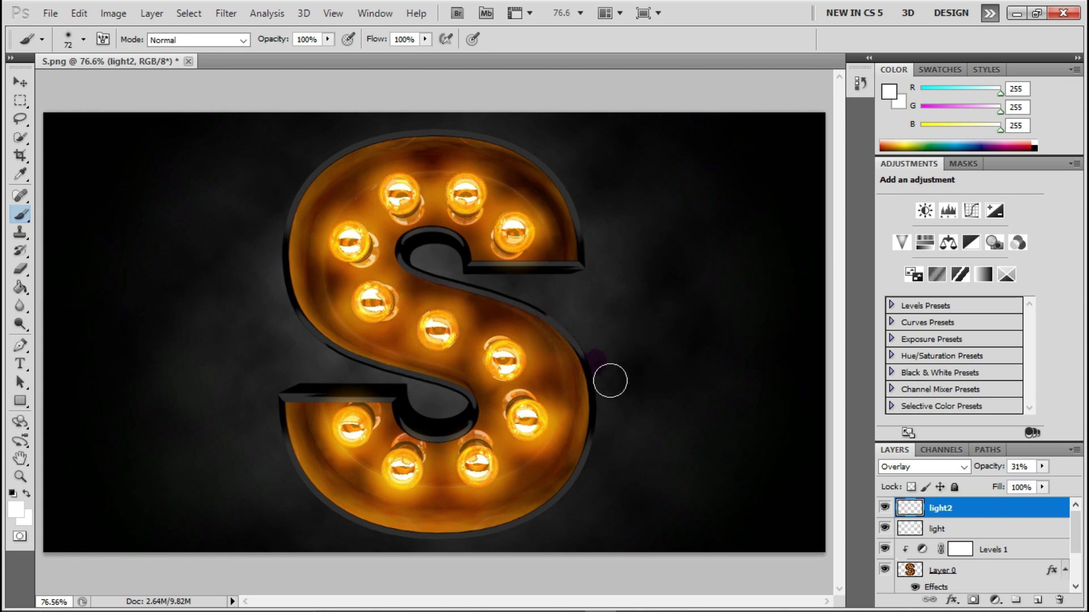
Paint more light on the S's lower right, upper left, top edge and upper-right arm.
mouse_move(517, 419)
mouse_down()
mouse_move(534, 491)
mouse_move(554, 513)
mouse_up()
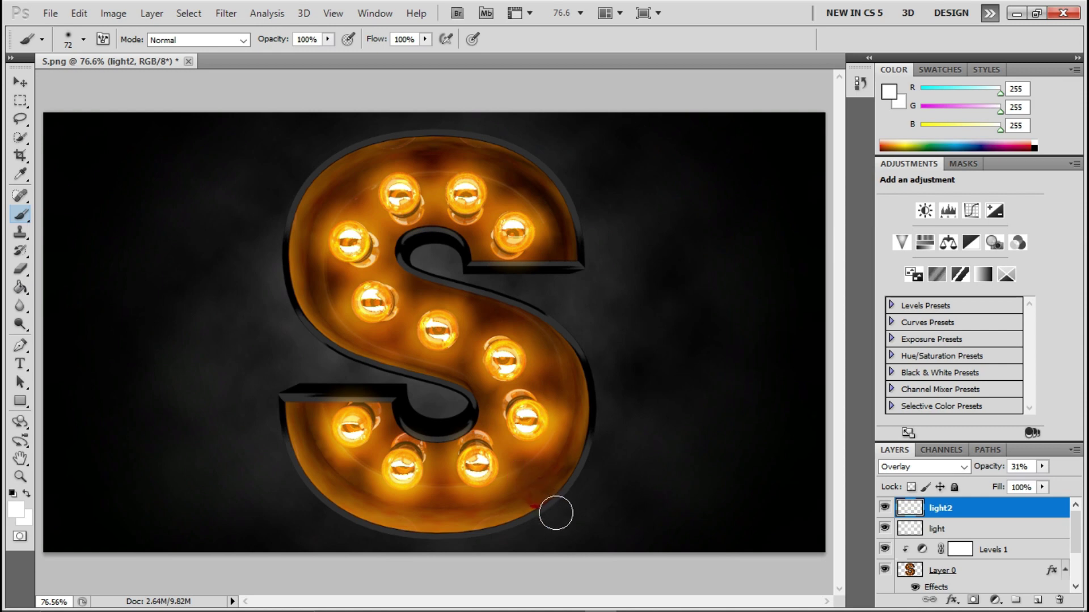
click(514, 421)
click(352, 189)
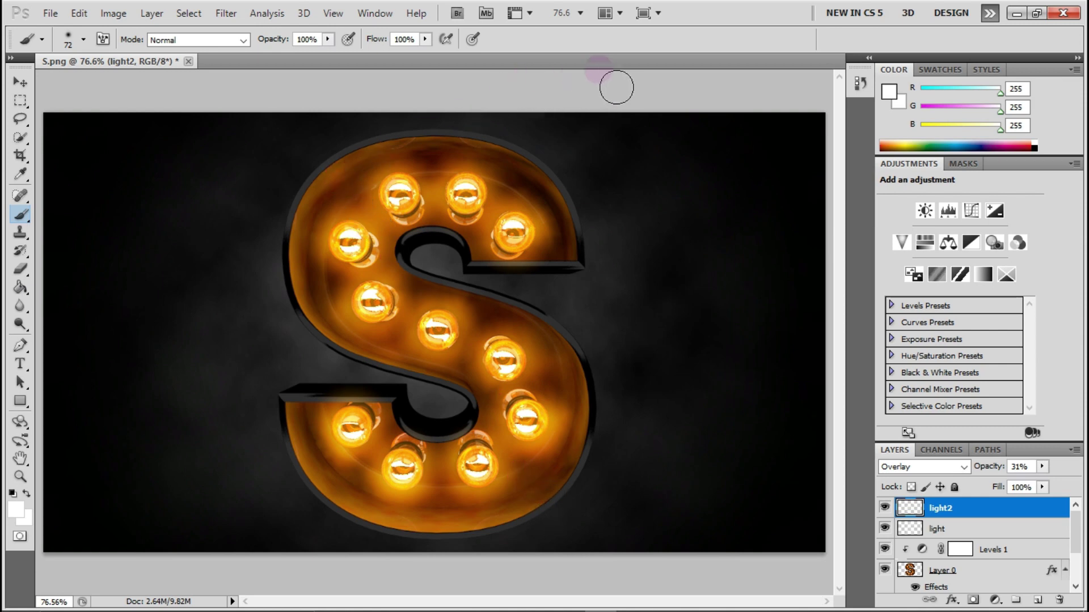
drag(378, 141, 407, 162)
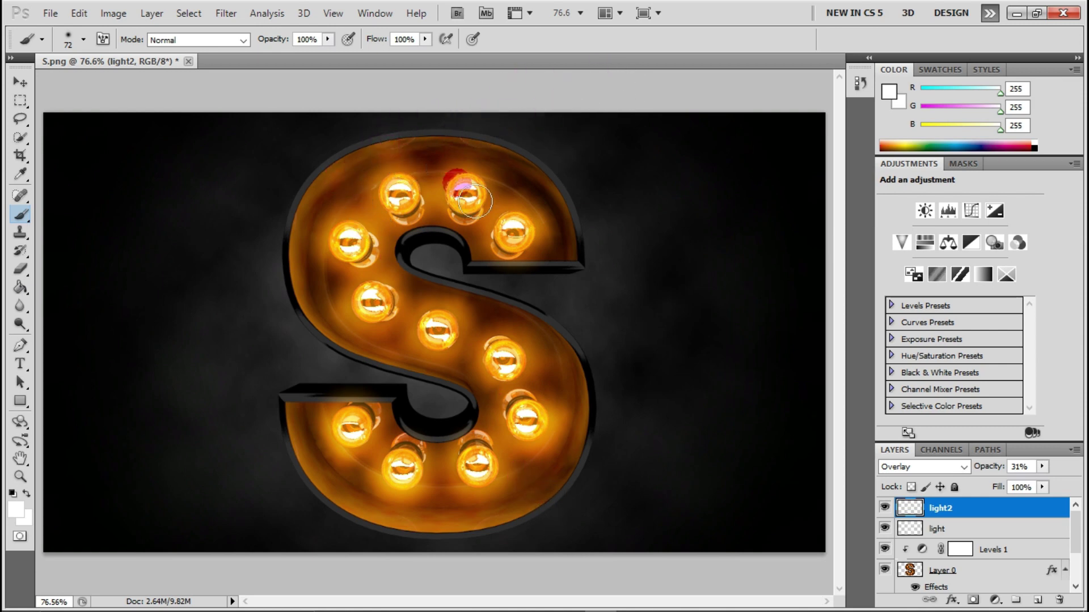
drag(319, 258, 333, 282)
drag(390, 146, 411, 166)
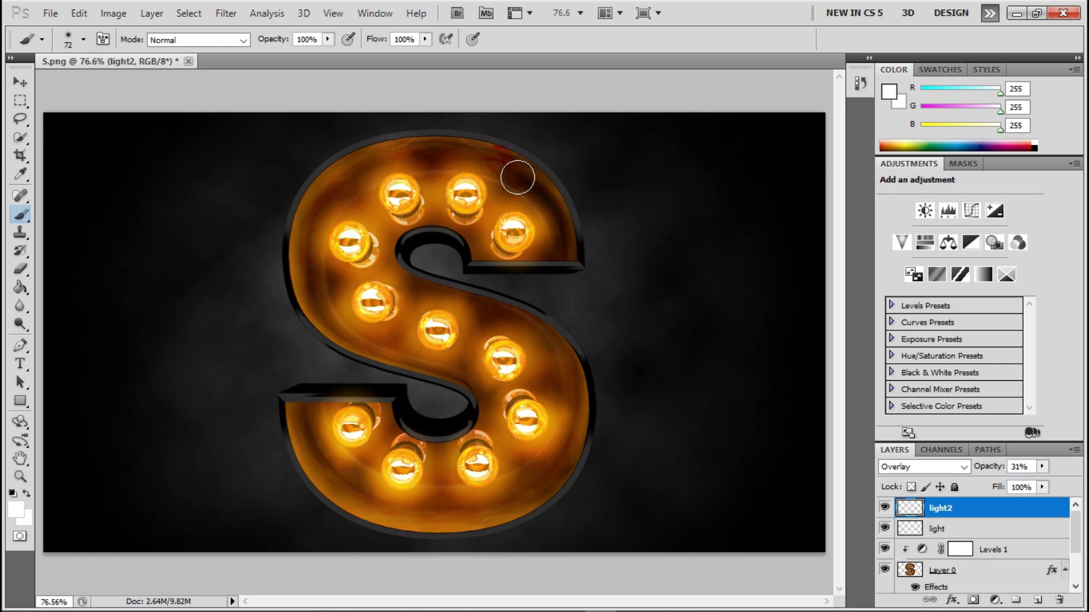
mouse_move(574, 238)
mouse_down()
mouse_move(589, 251)
mouse_move(561, 255)
mouse_up()
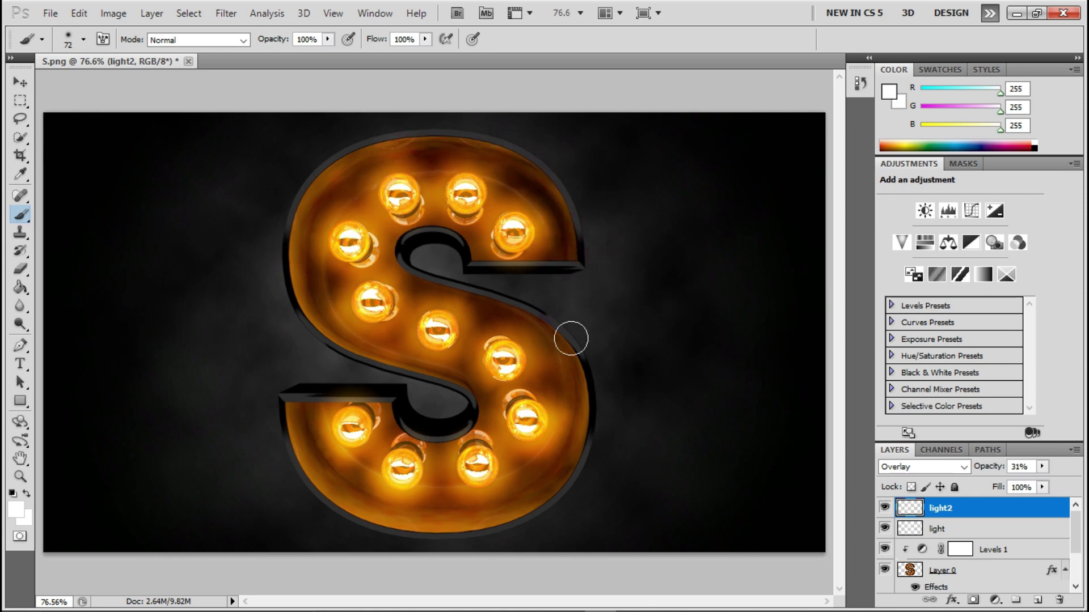
drag(546, 370, 571, 395)
Compare light2 on and off, dab light near the bottom, and raise light2 to 100% opacity.
click(884, 508)
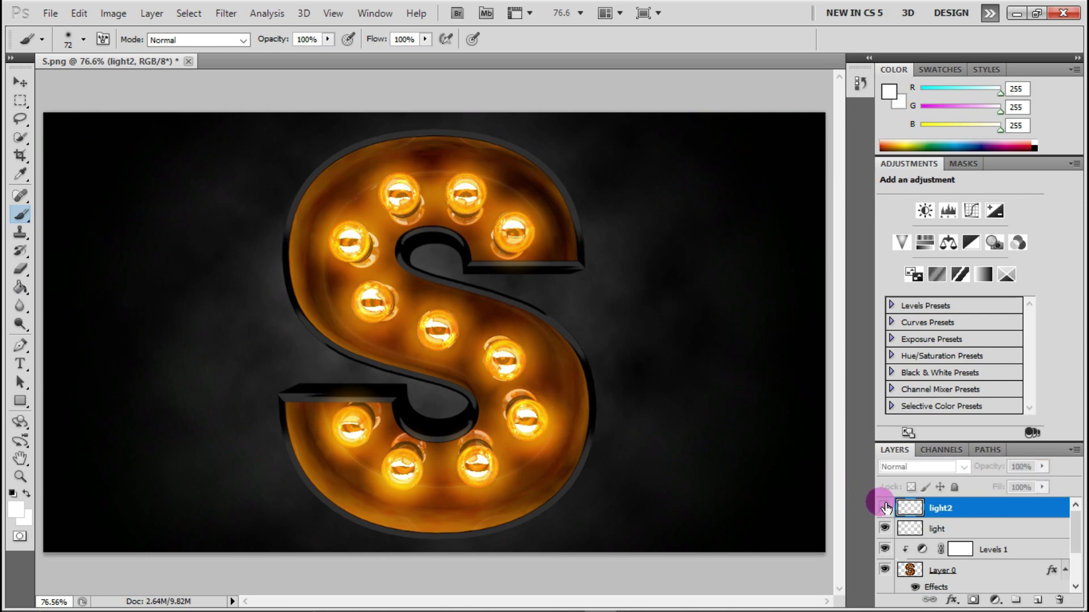
click(426, 525)
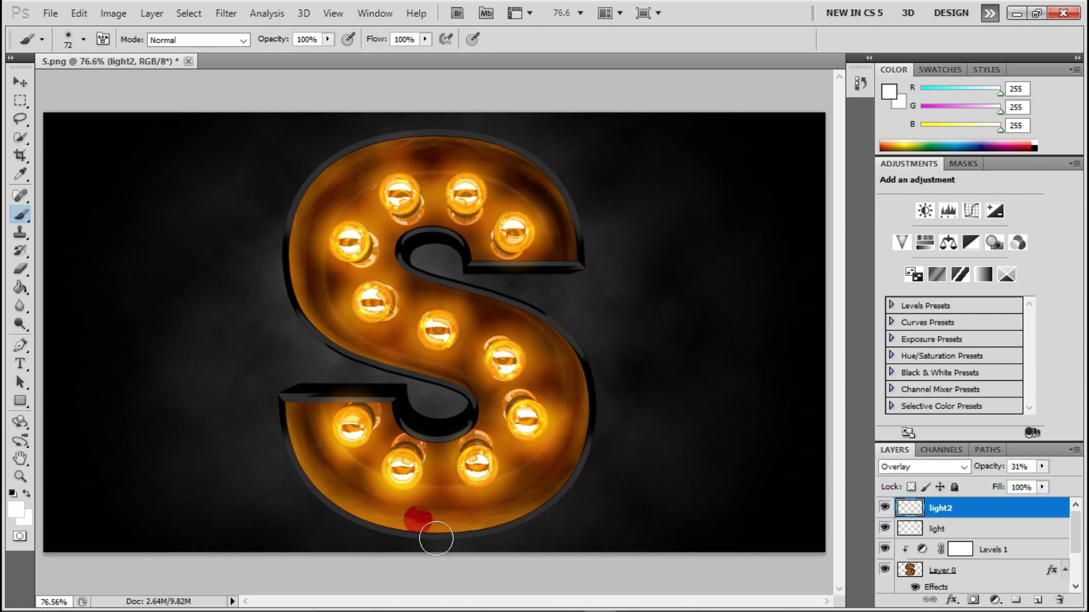
click(641, 288)
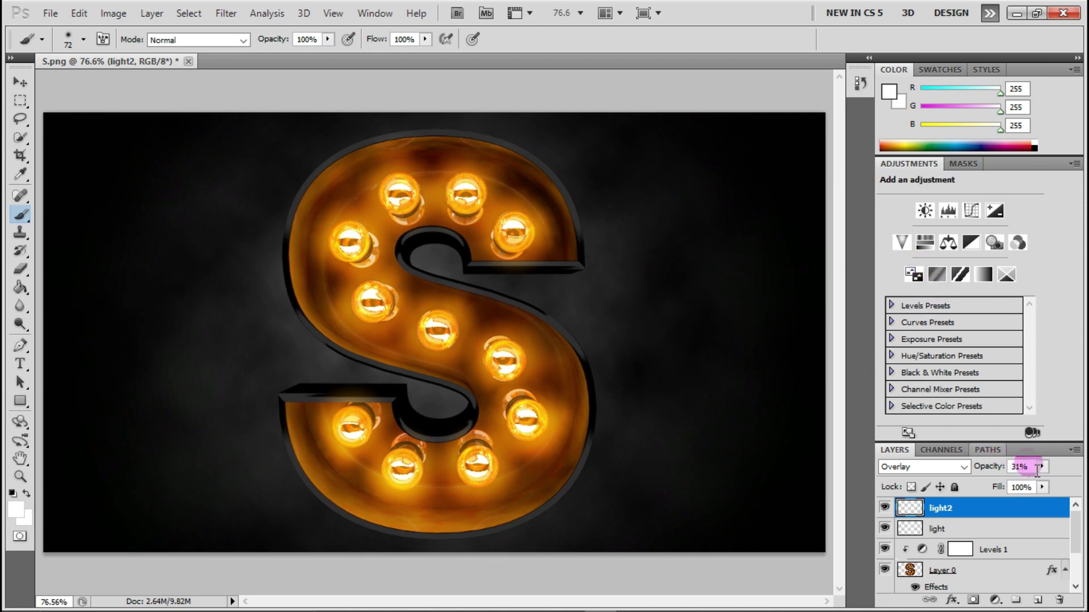
click(1042, 466)
mouse_move(1015, 482)
mouse_down()
mouse_move(989, 482)
mouse_move(1081, 480)
mouse_up()
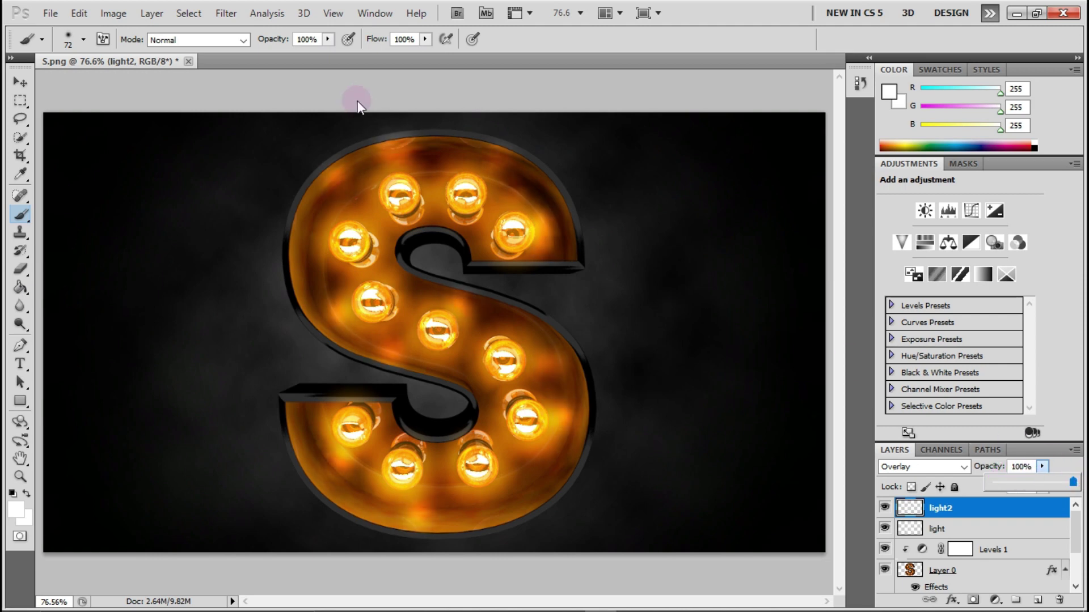
Preview a Gaussian Blur of about 9.8 pixels radius on the light2 highlights.
click(225, 13)
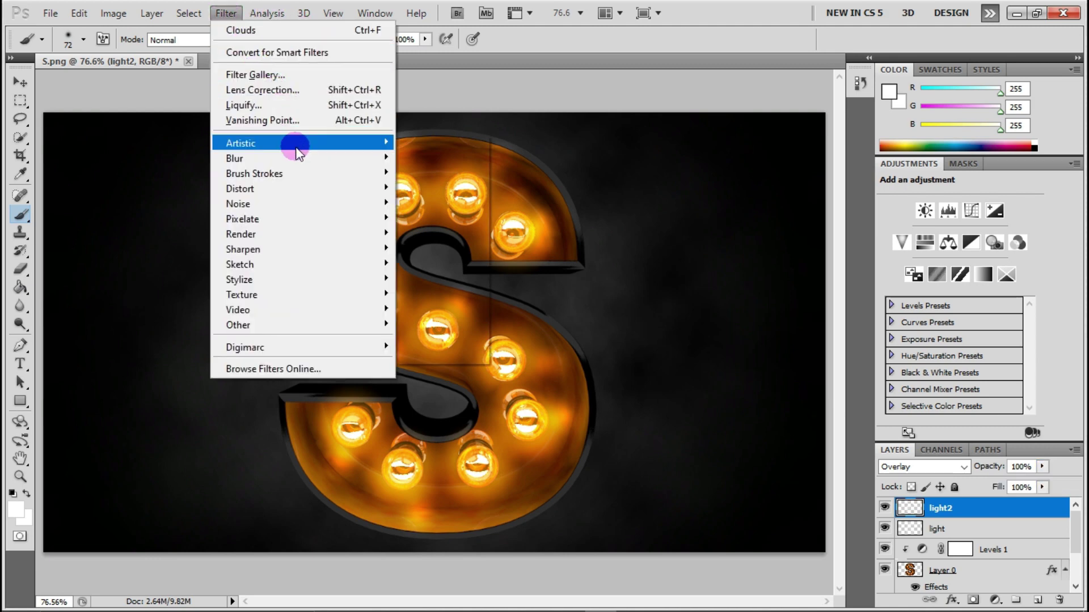
mouse_move(273, 159)
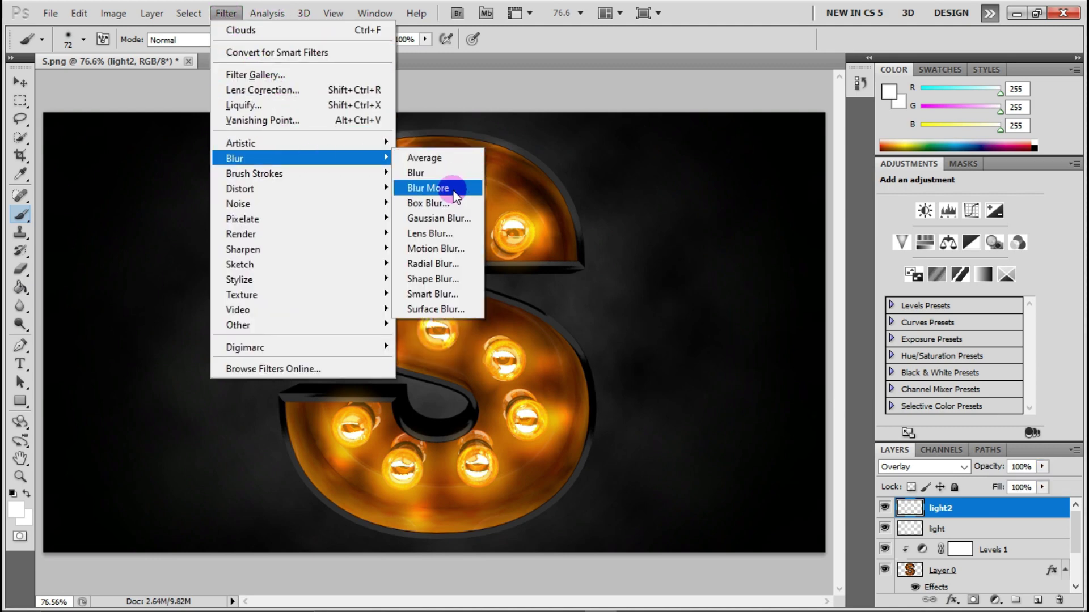
click(457, 227)
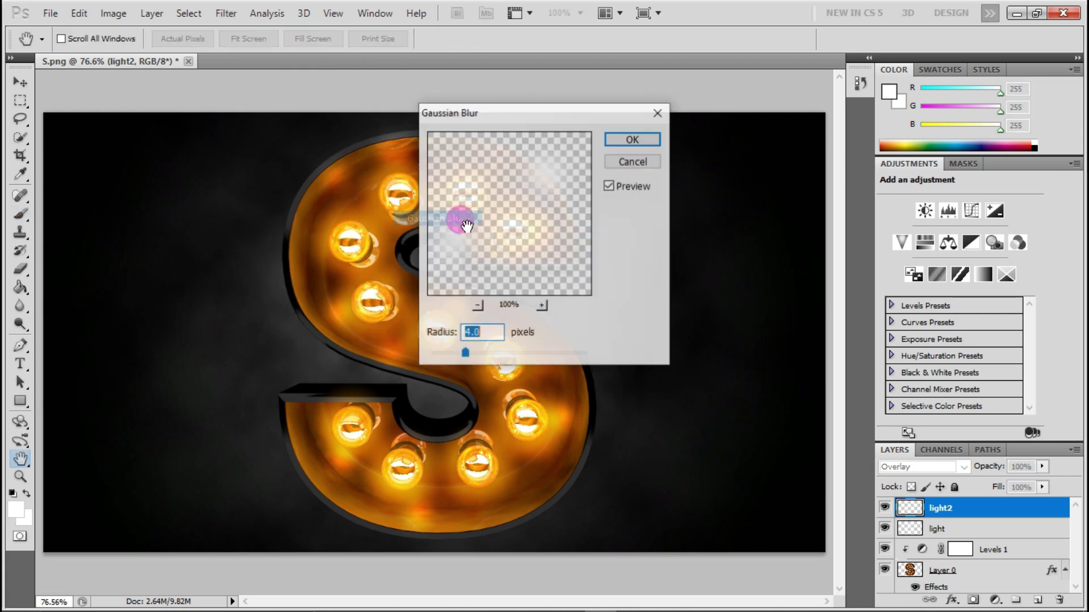
drag(549, 115, 697, 114)
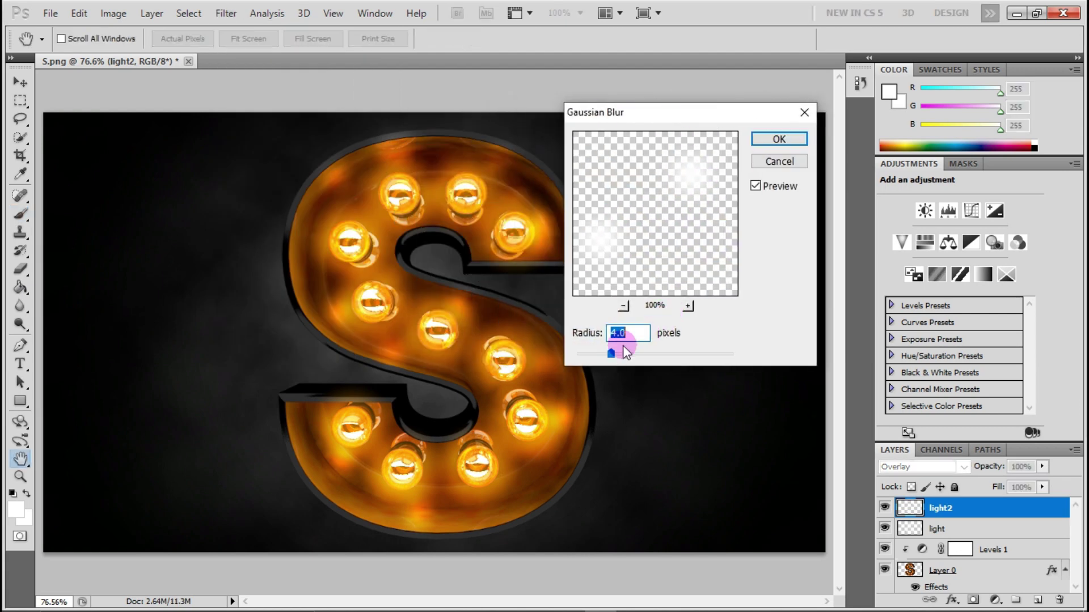
mouse_move(577, 354)
mouse_down()
mouse_move(734, 355)
mouse_move(578, 353)
mouse_move(612, 355)
mouse_up()
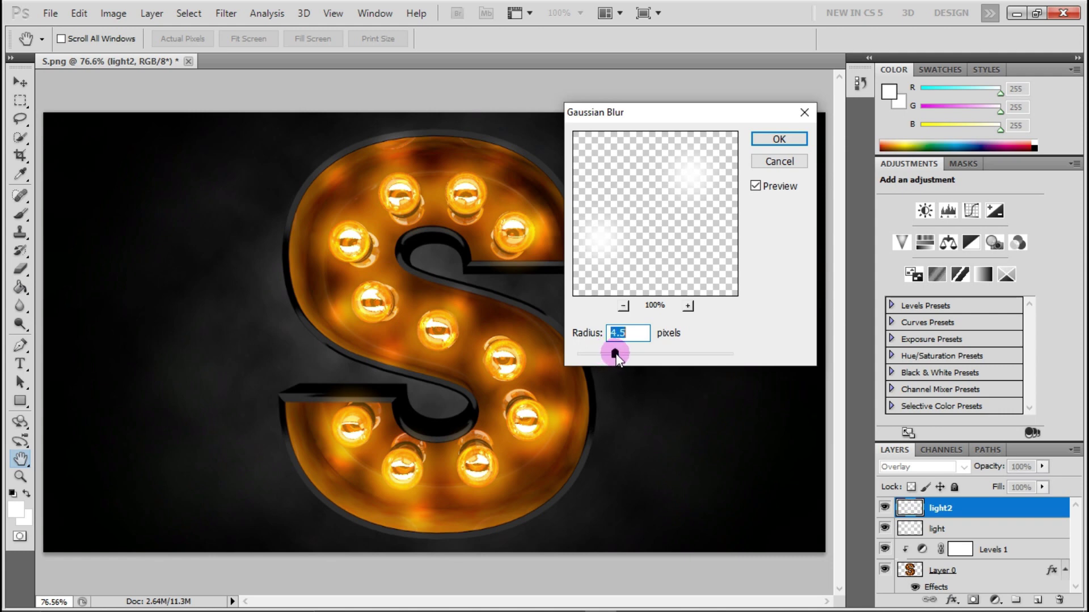
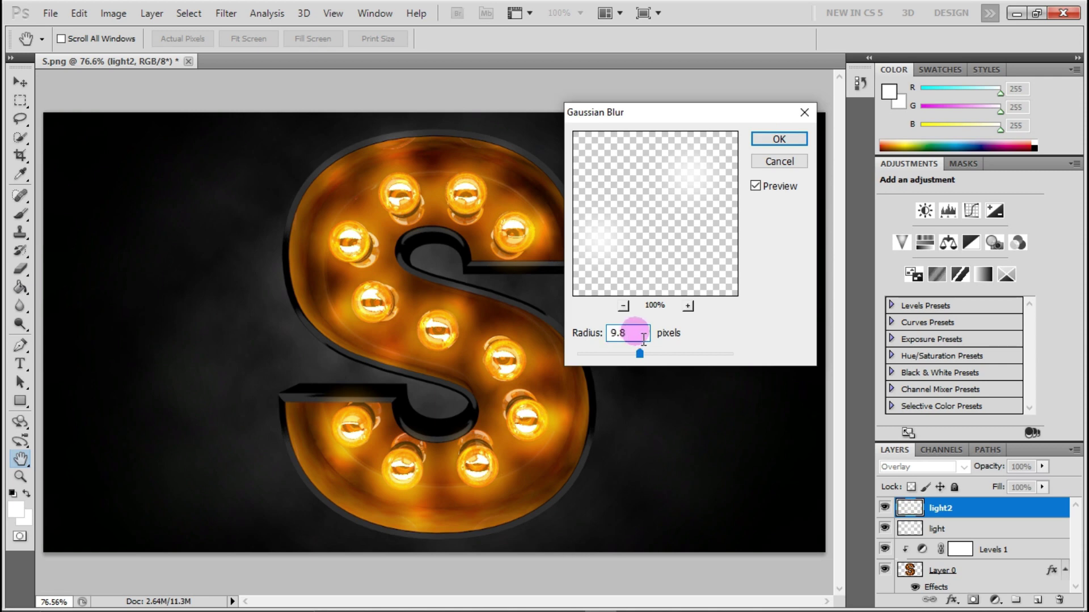
Apply the Gaussian Blur to light2, then lower its opacity while toggling it to compare.
click(779, 140)
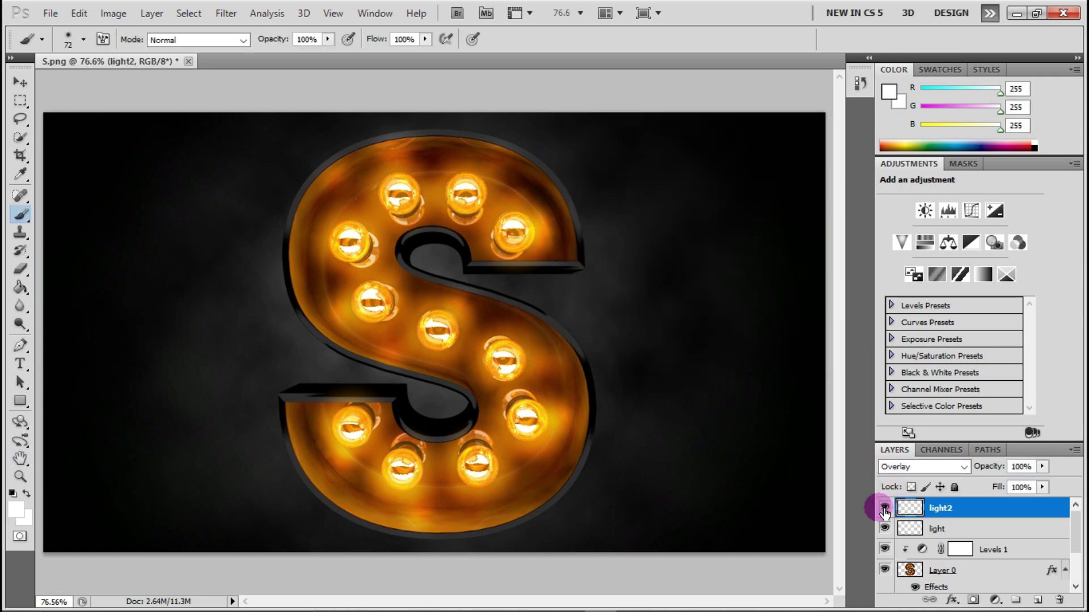
click(884, 507)
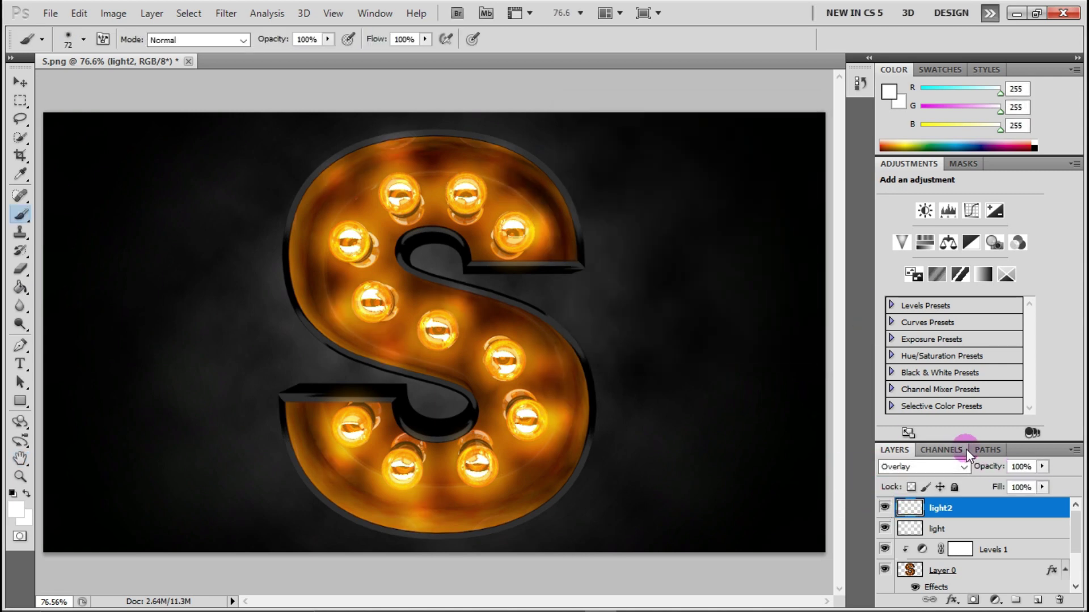
mouse_move(1041, 466)
mouse_down()
mouse_move(1005, 486)
mouse_move(965, 484)
mouse_move(1016, 486)
mouse_up()
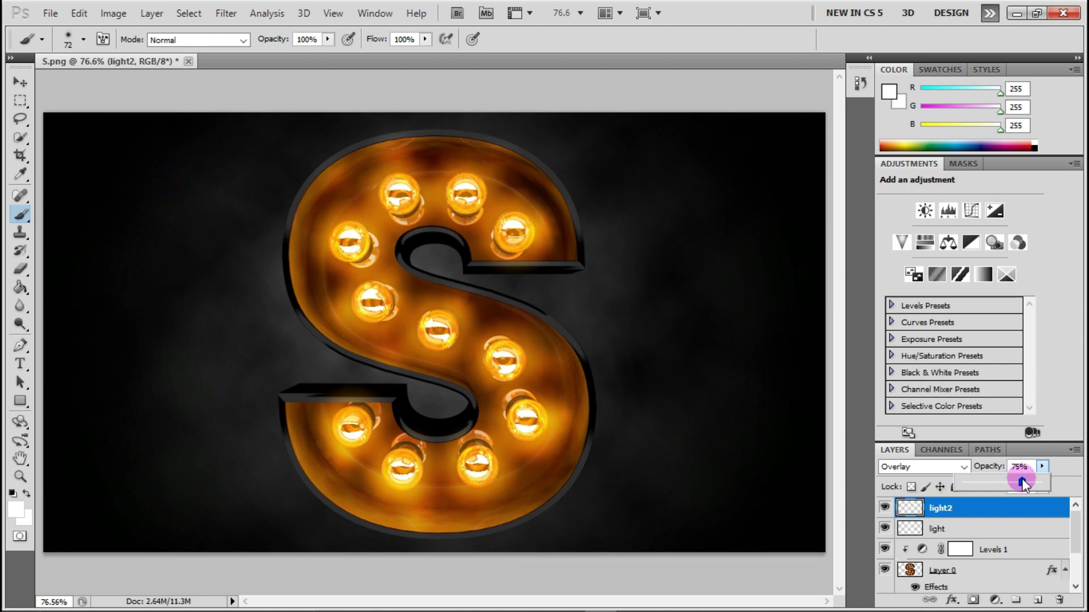
drag(1013, 481, 1006, 482)
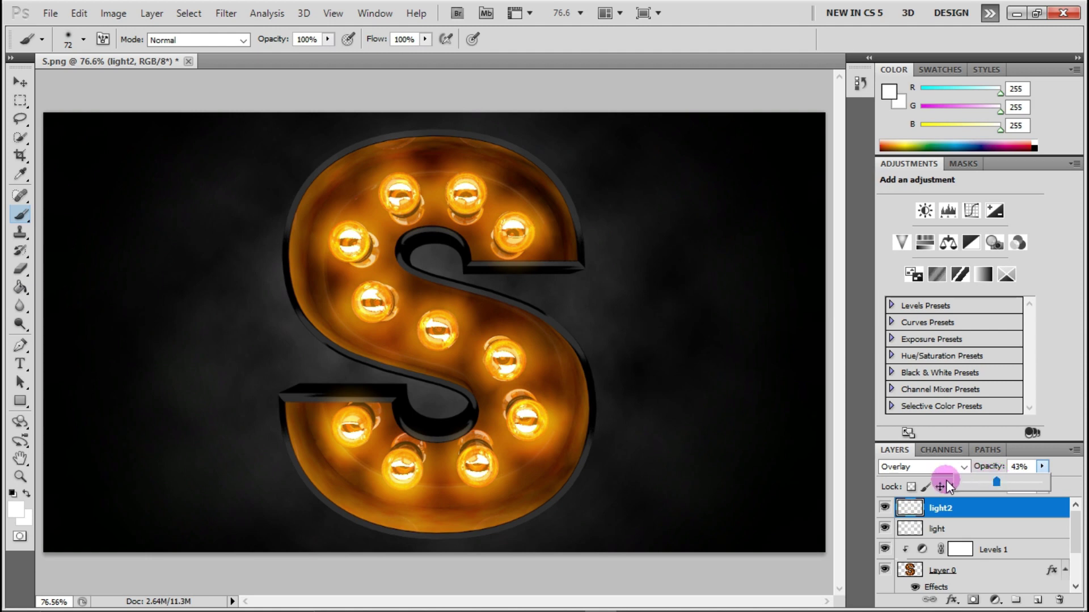
click(884, 508)
click(885, 508)
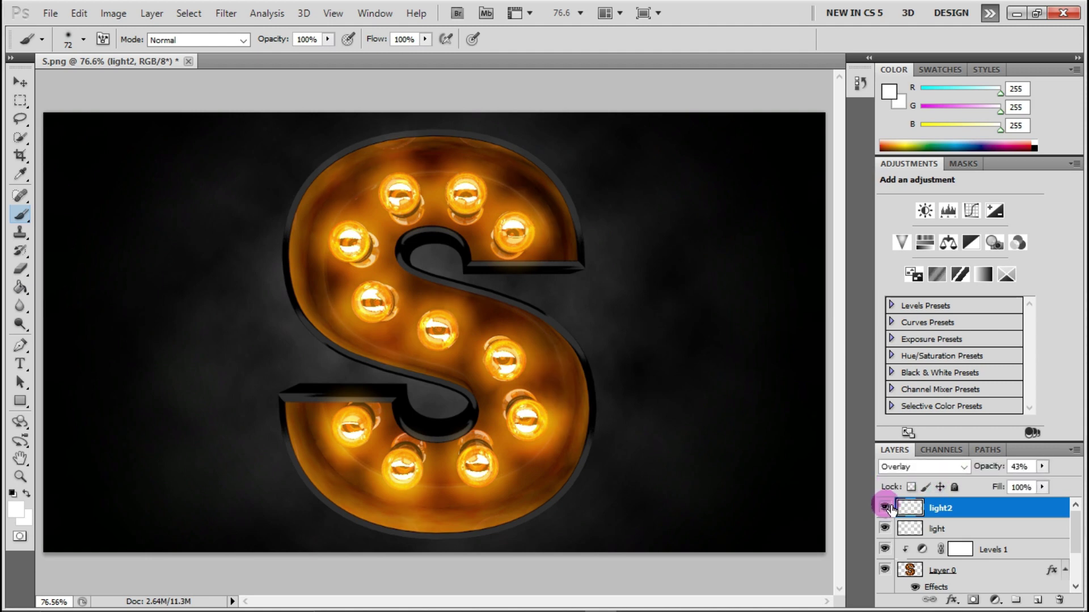
Set the light layer's opacity to 5%.
click(1001, 528)
click(1042, 466)
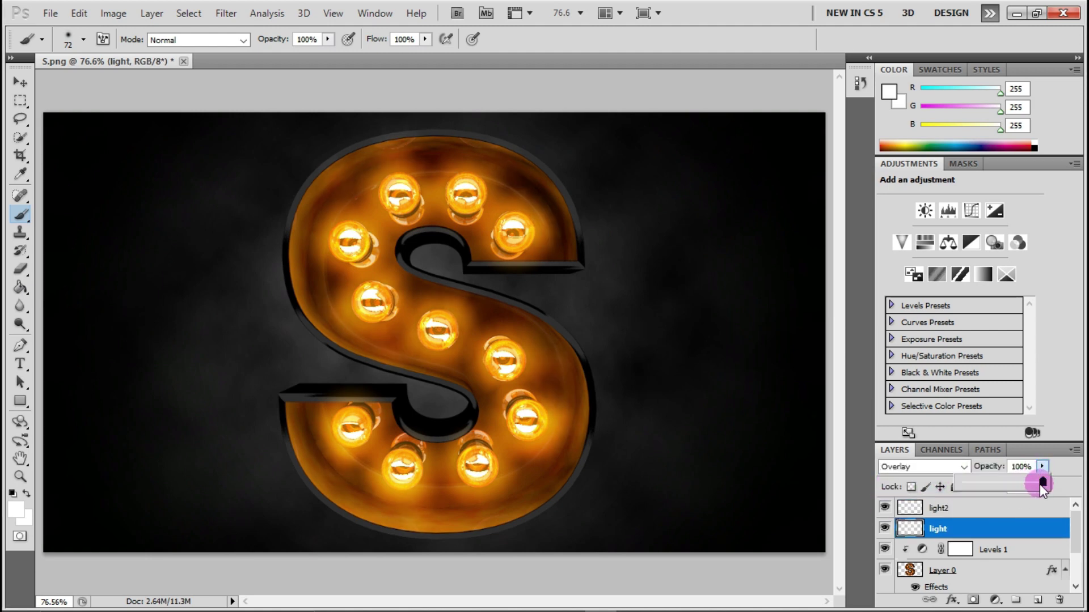
drag(1041, 484, 987, 488)
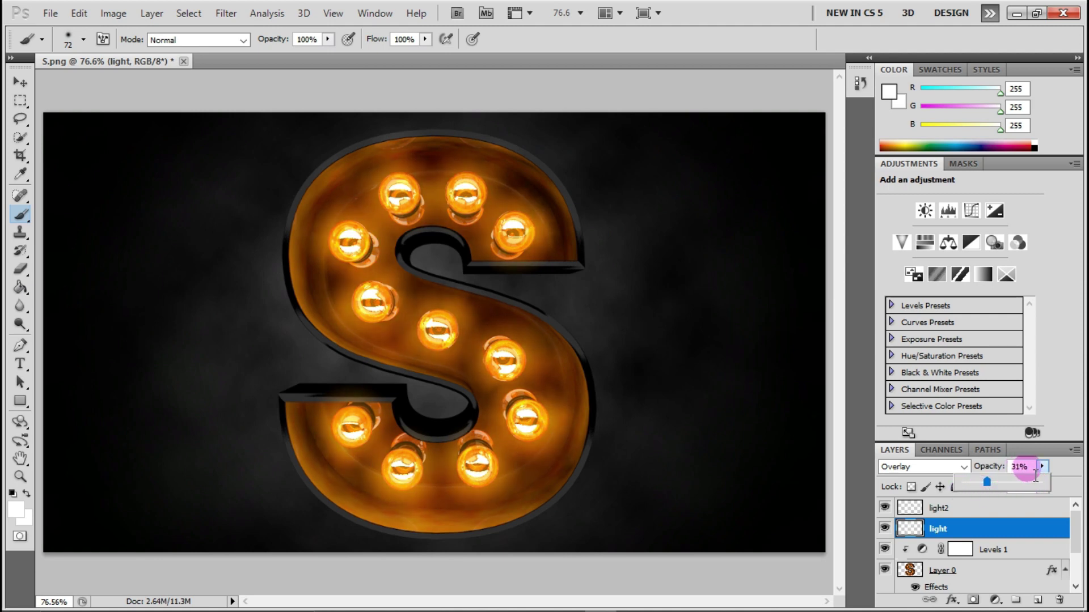
text(5)
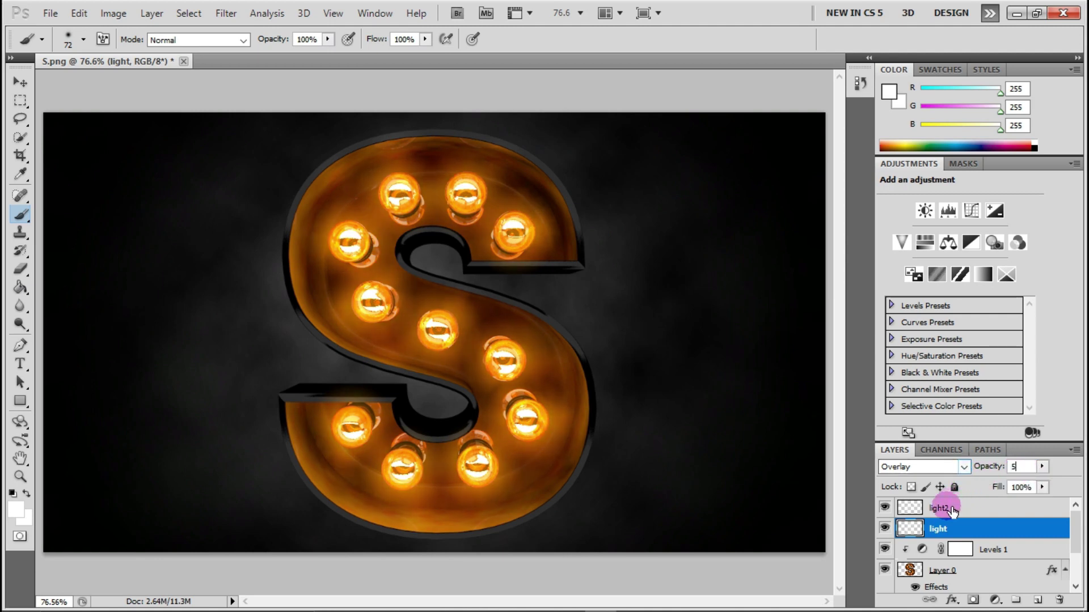
key(Return)
Fade light2 to 20% opacity and view the image at Actual Pixels.
click(964, 508)
drag(1035, 475, 966, 475)
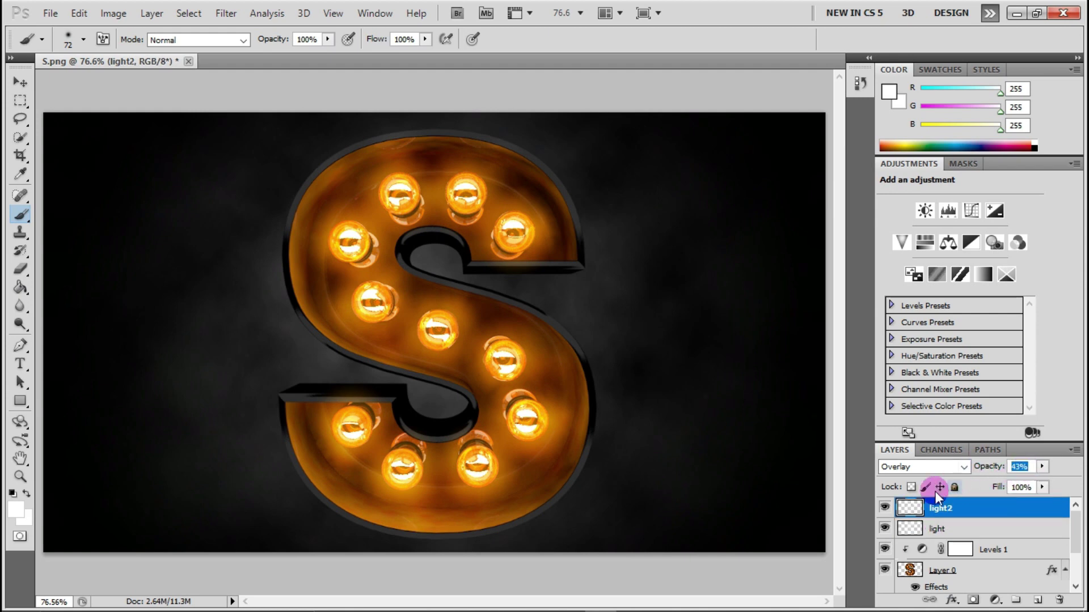
click(884, 507)
click(884, 508)
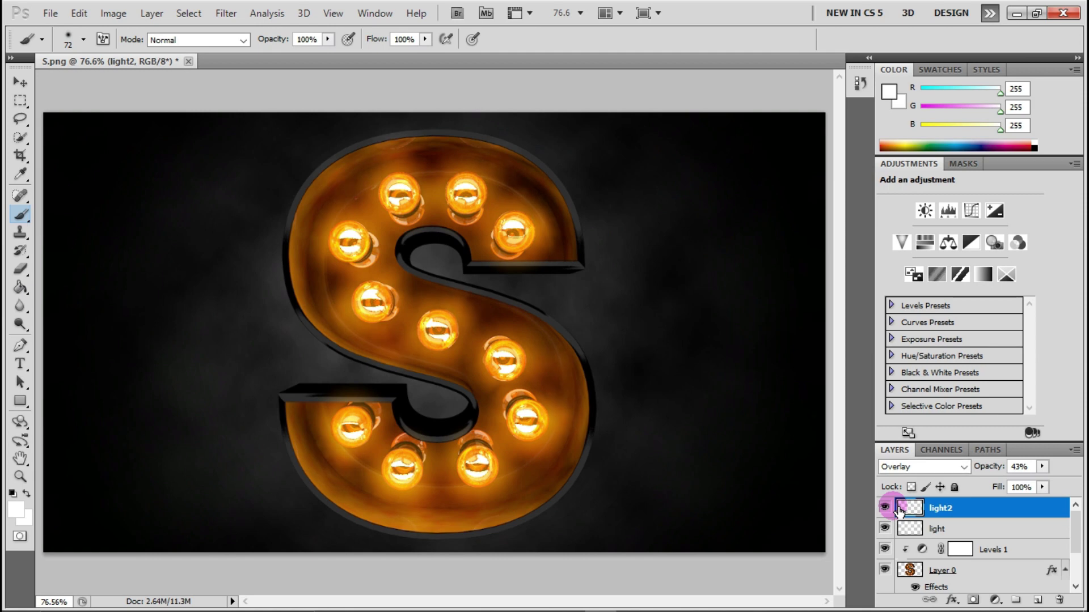
click(1041, 466)
click(965, 476)
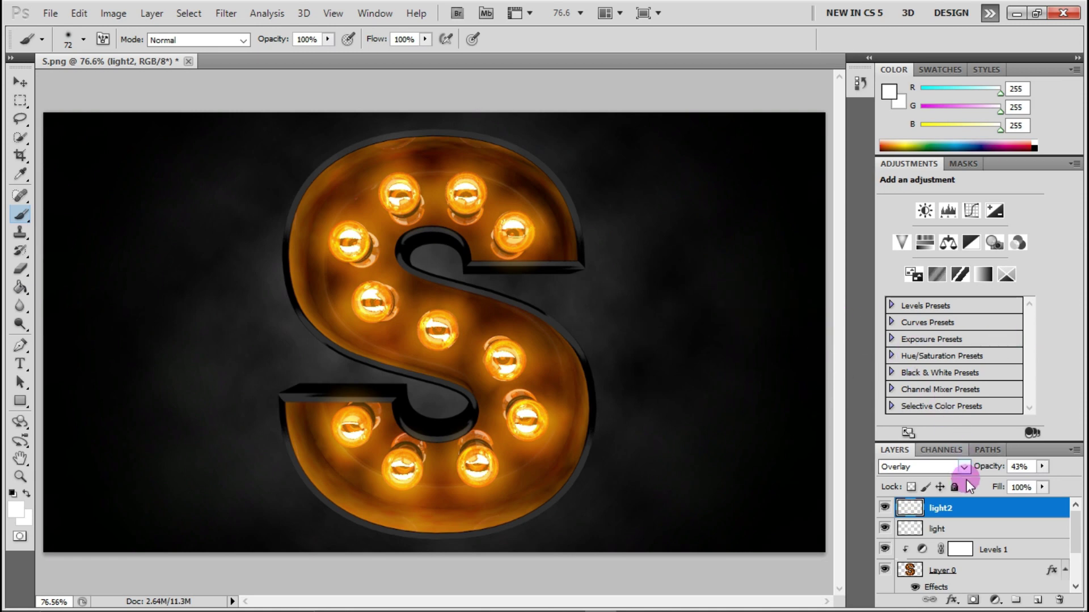
click(1043, 465)
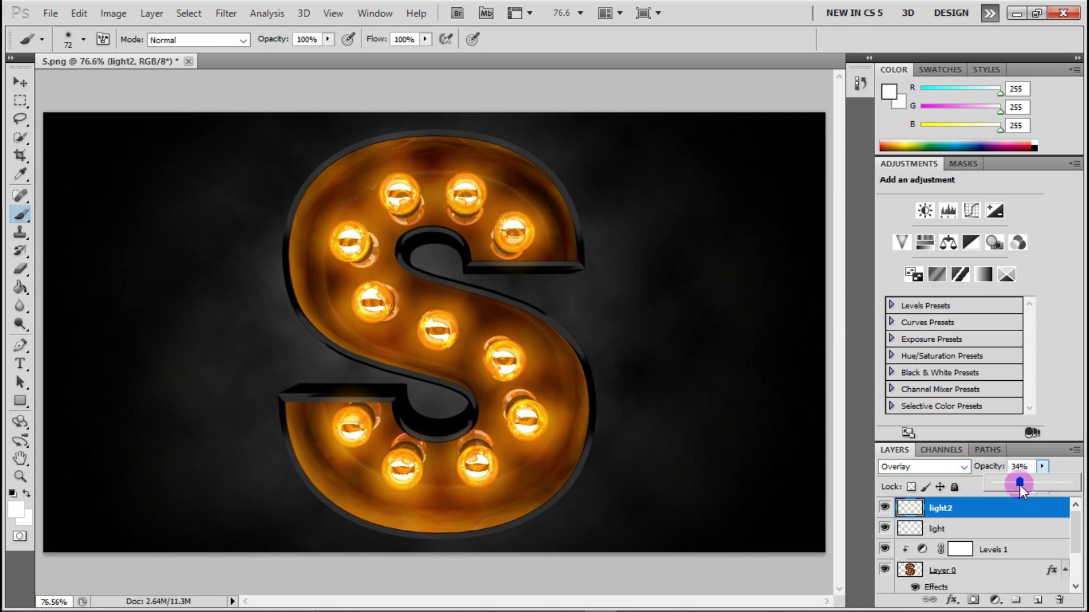
drag(1019, 487, 1011, 487)
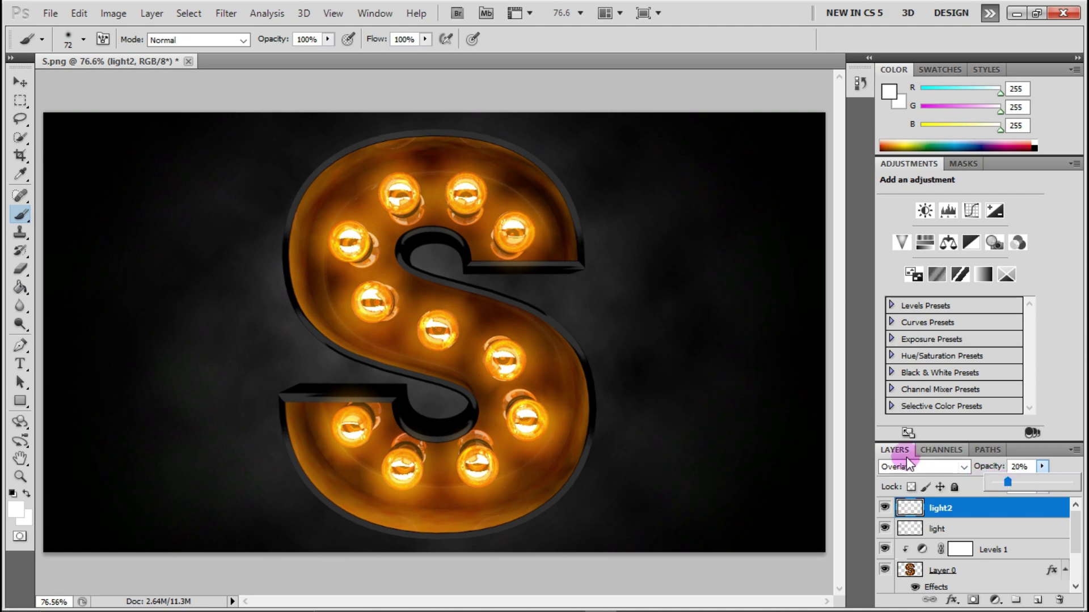
click(19, 479)
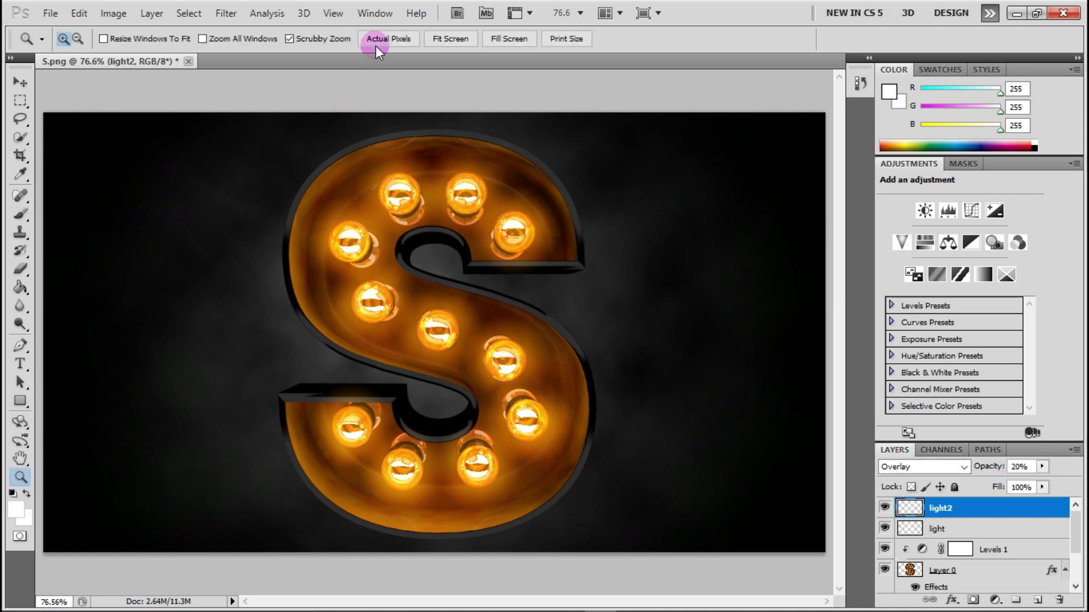
click(376, 43)
Hide the panels, duplicate Layer 0 as Layer 0 copy, and hide the original Layer 0.
key(Tab)
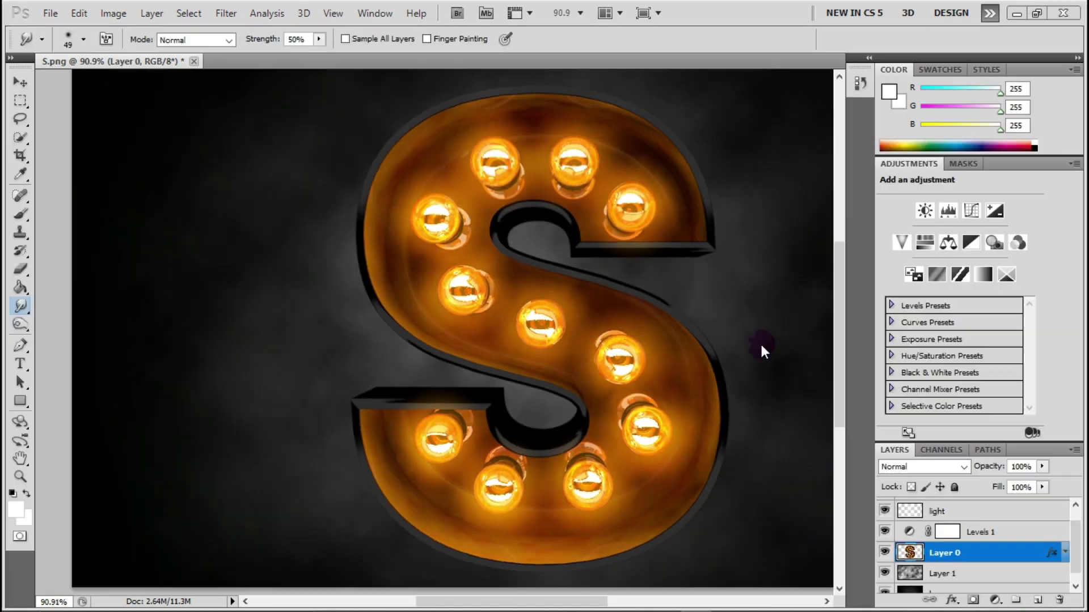
right_click(1009, 549)
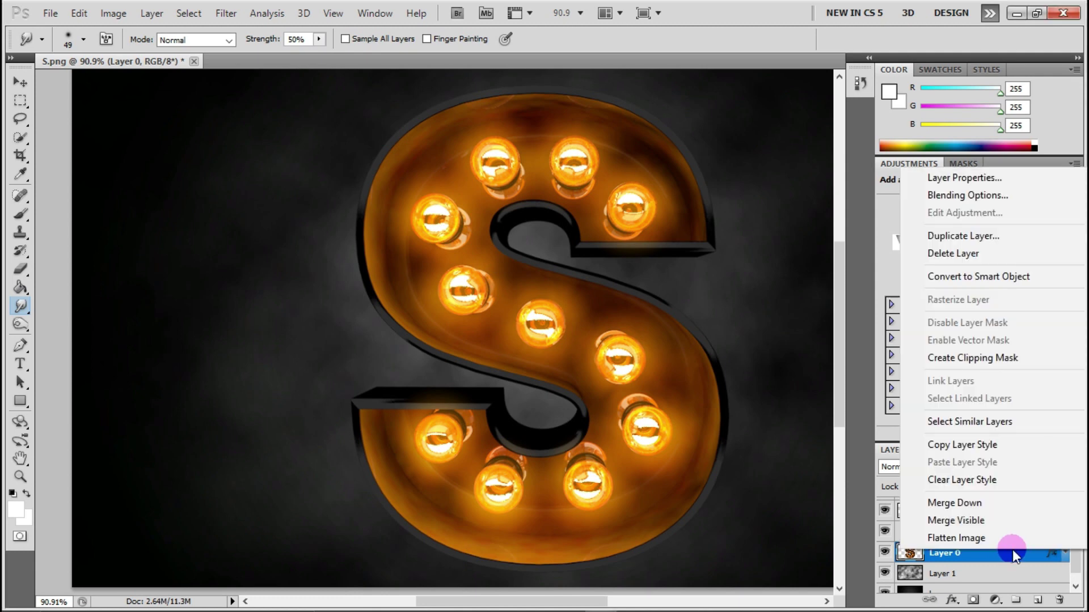
click(971, 237)
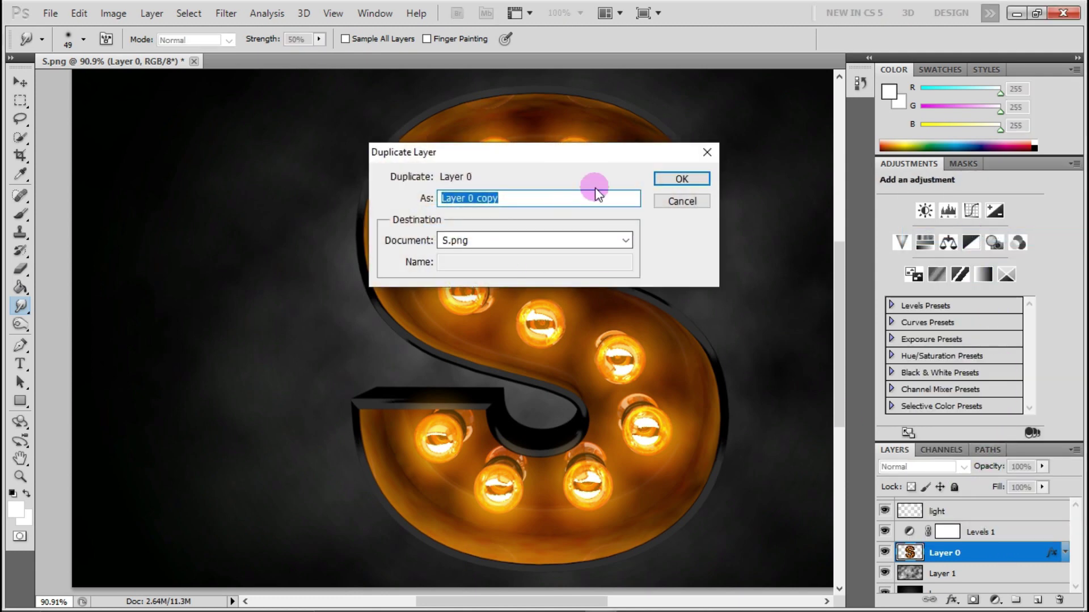
click(687, 175)
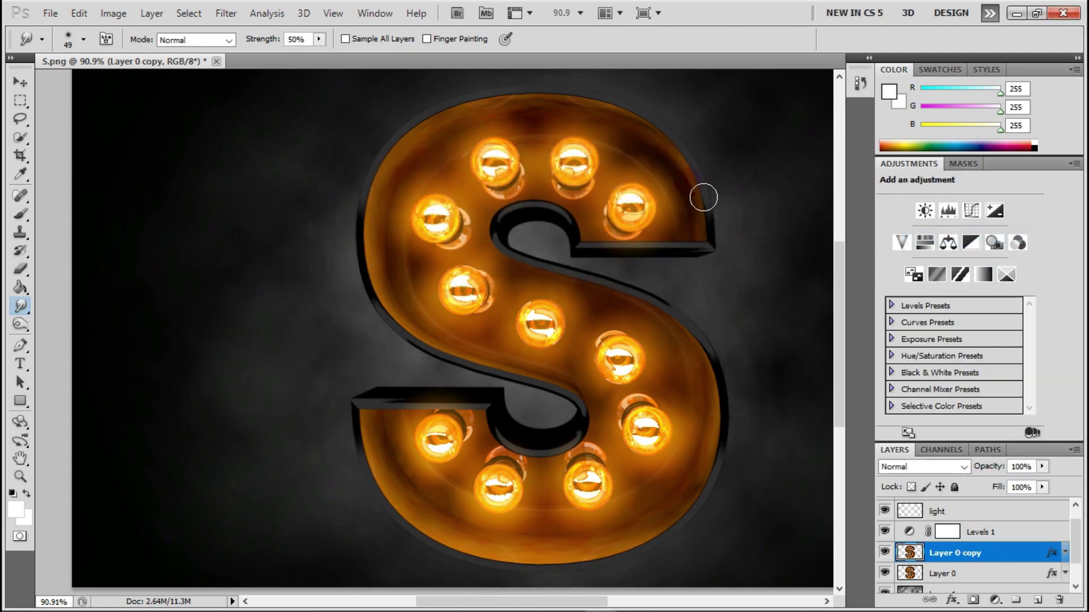
click(885, 573)
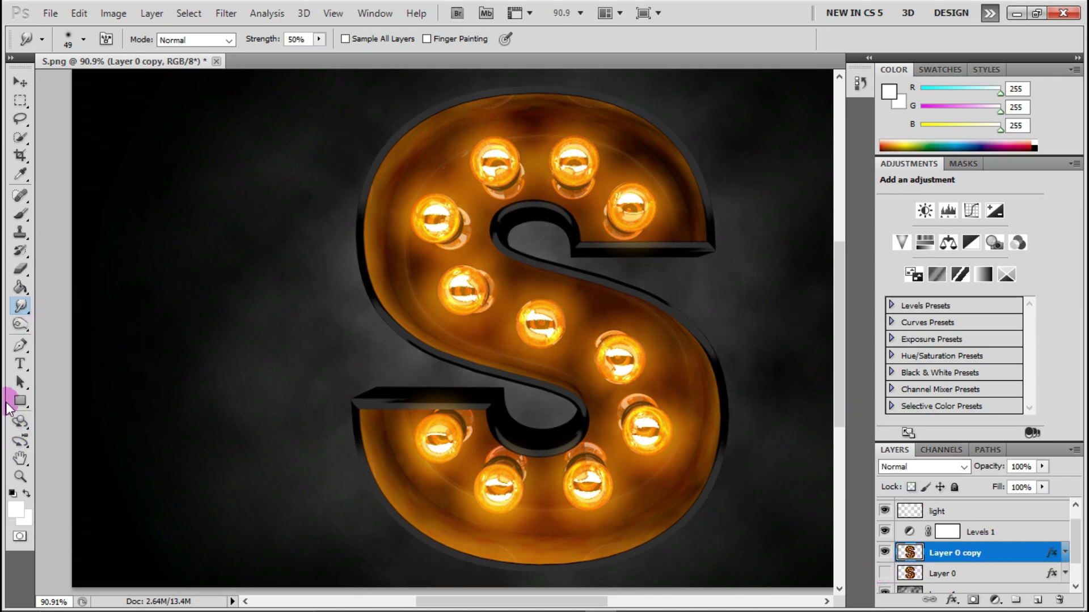
Select the Smudge tool with 30% strength.
drag(29, 303, 70, 346)
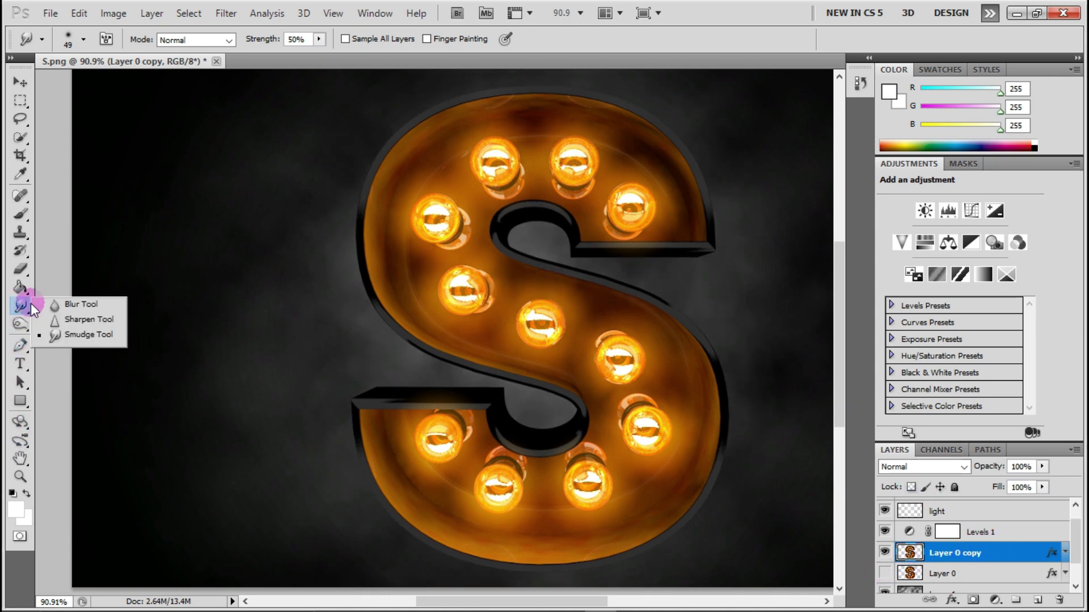
click(90, 339)
click(296, 39)
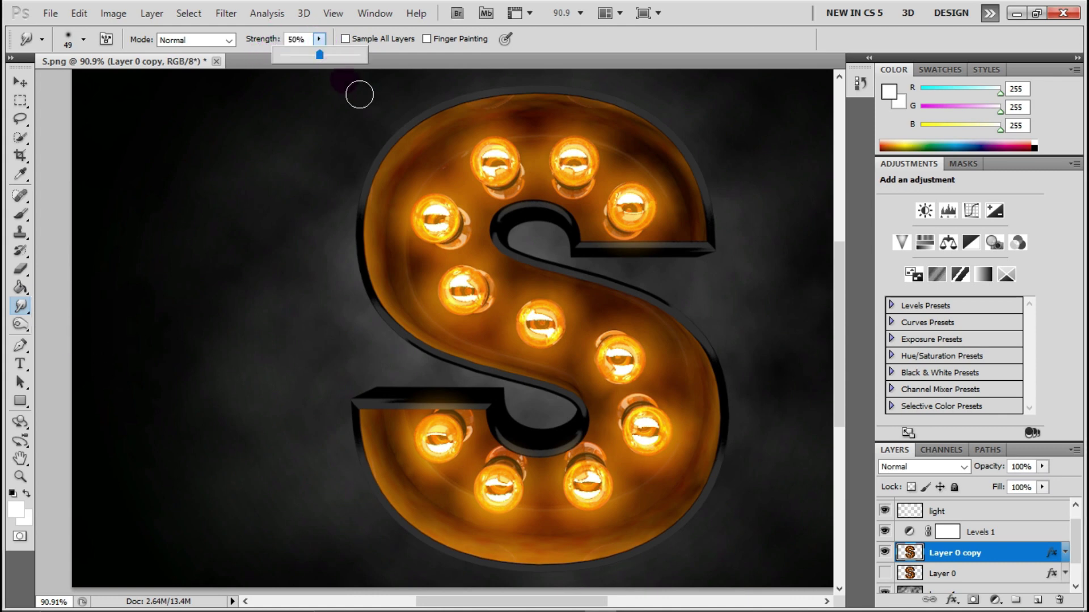
click(320, 39)
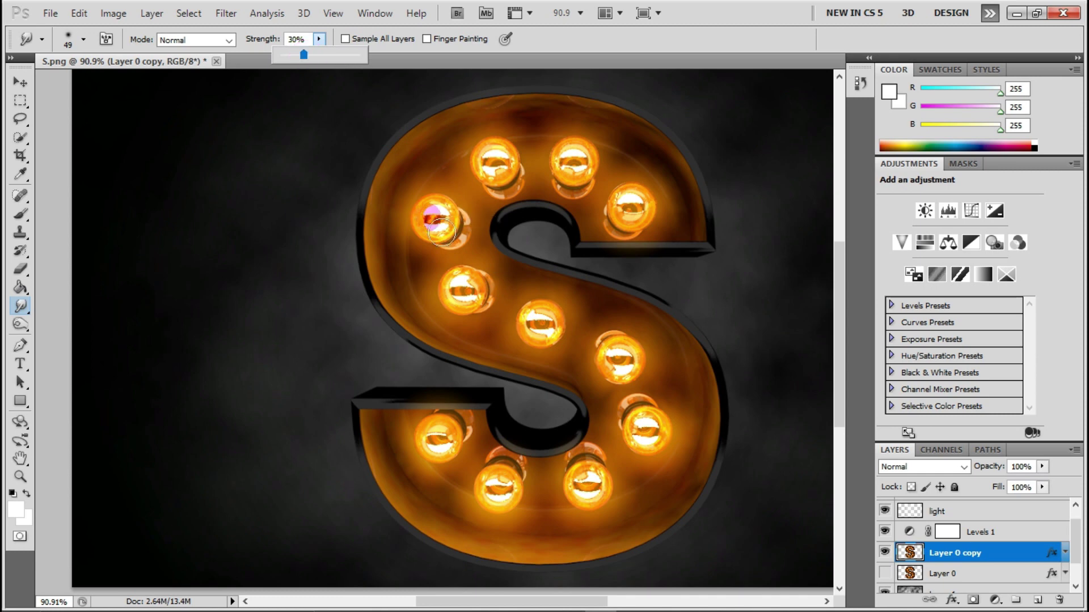
click(499, 158)
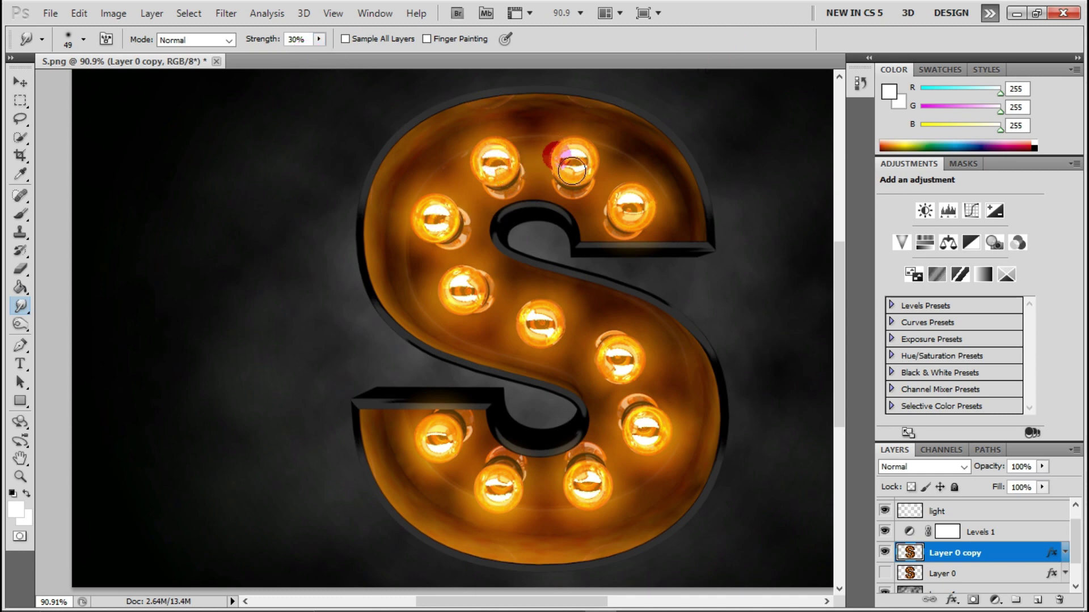
Shrink the smudge brush to 45 px and smudge the top bulb highlights, undoing one stroke.
right_click(612, 156)
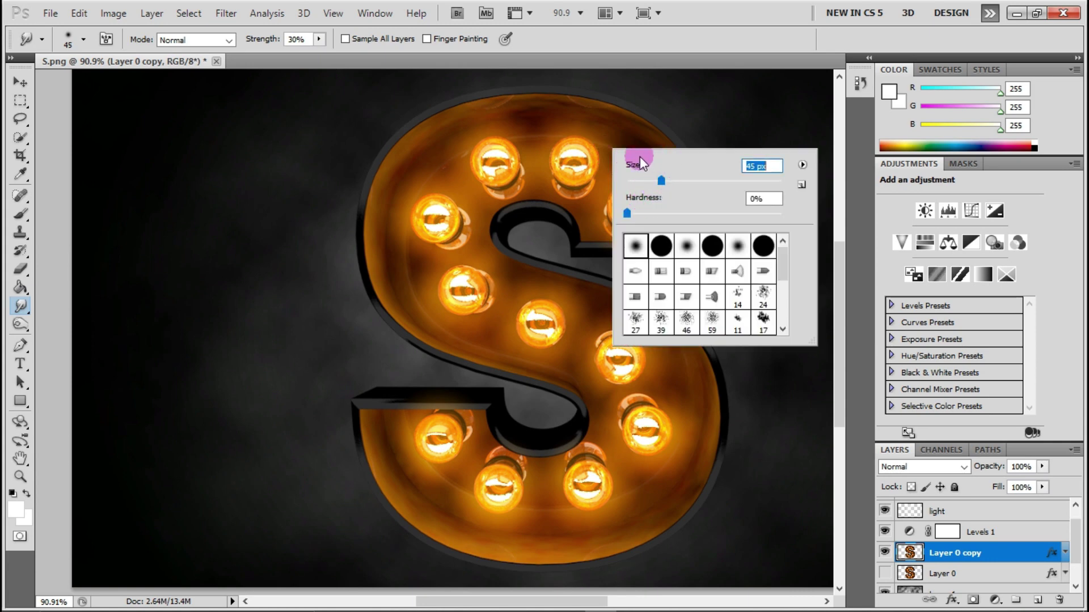
click(604, 133)
drag(617, 146, 584, 172)
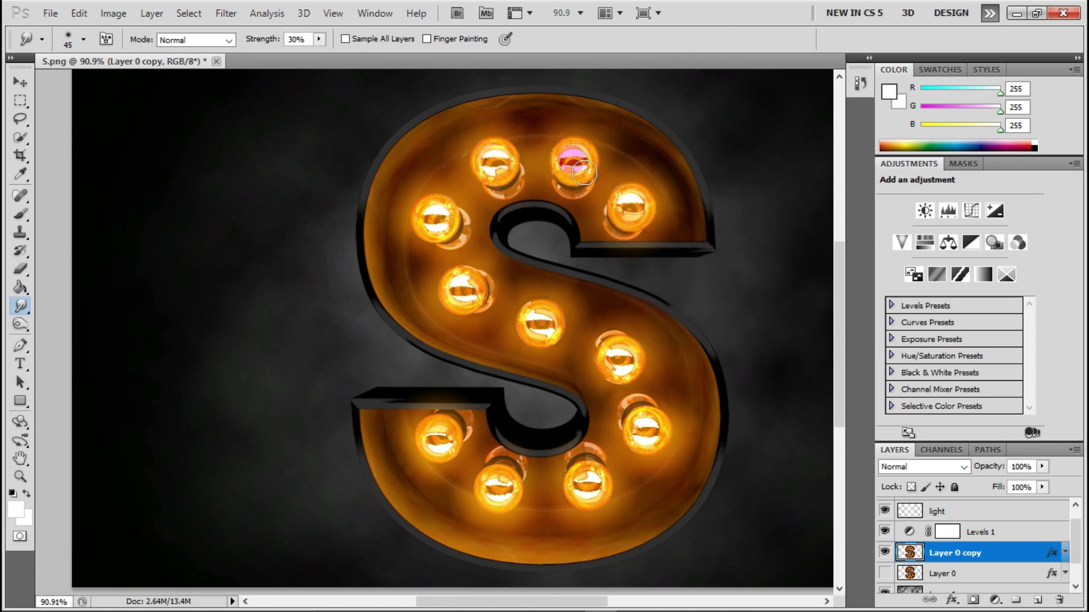
key(ctrl+z)
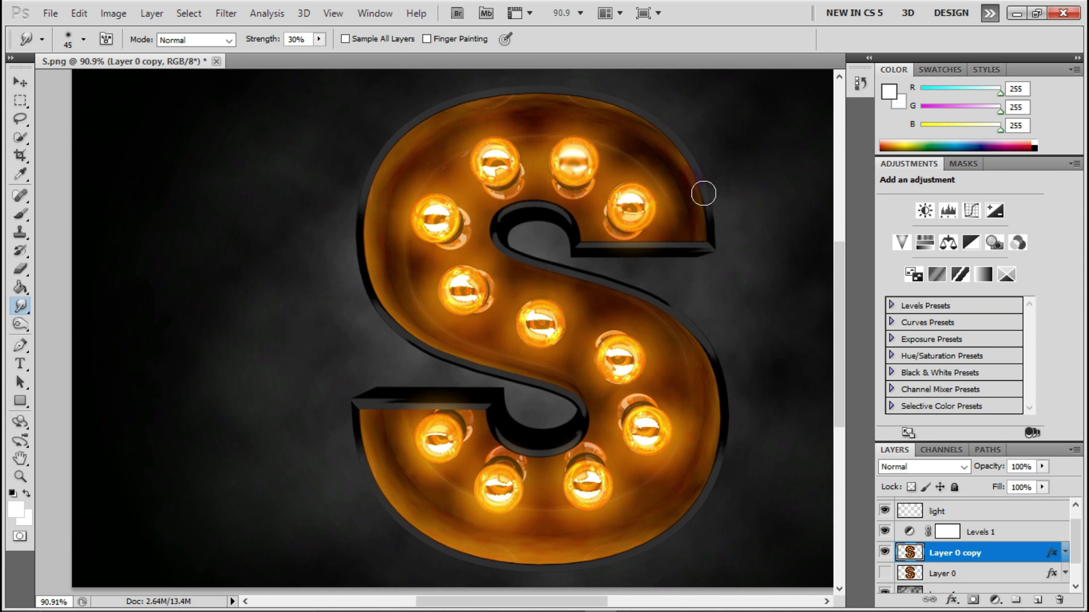
drag(684, 204, 609, 223)
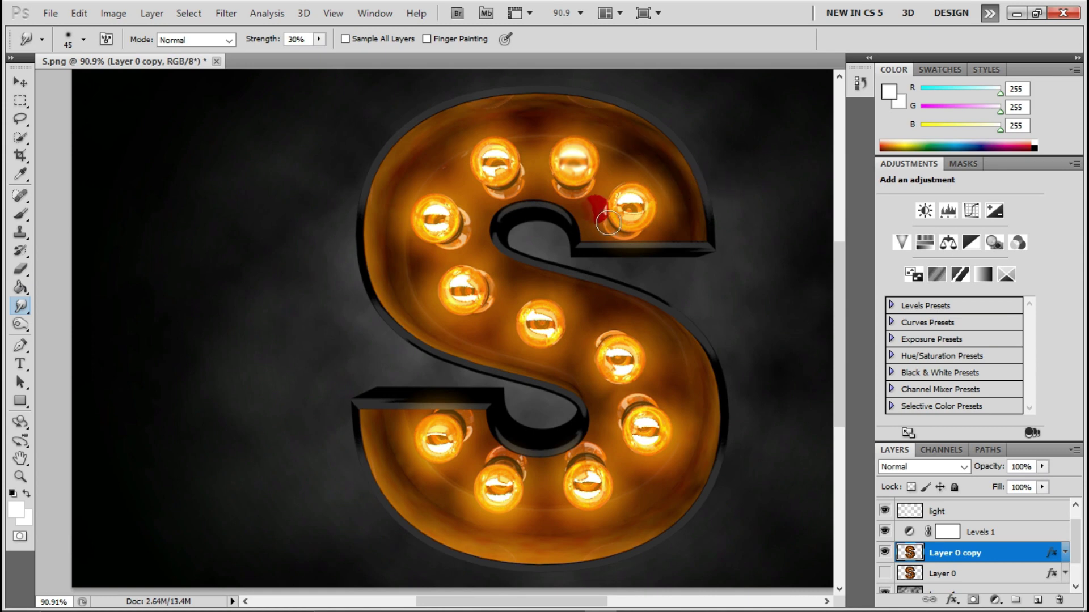
Undo the stray smudge, then smudge the top-middle, top-right, top-left and left bulb highlights.
click(79, 13)
click(104, 32)
drag(572, 162, 585, 171)
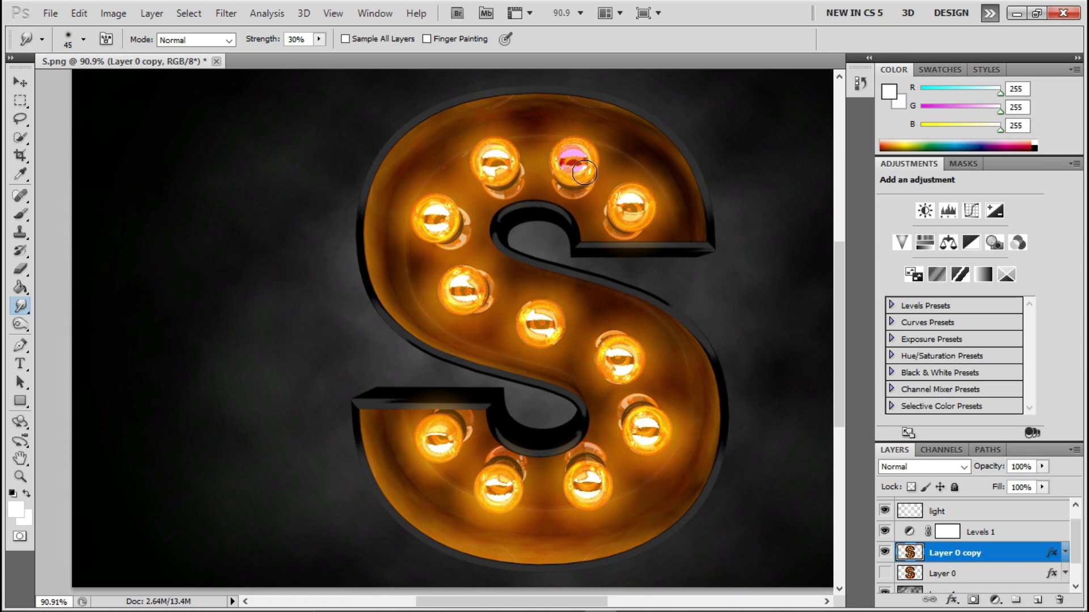
drag(624, 200, 633, 218)
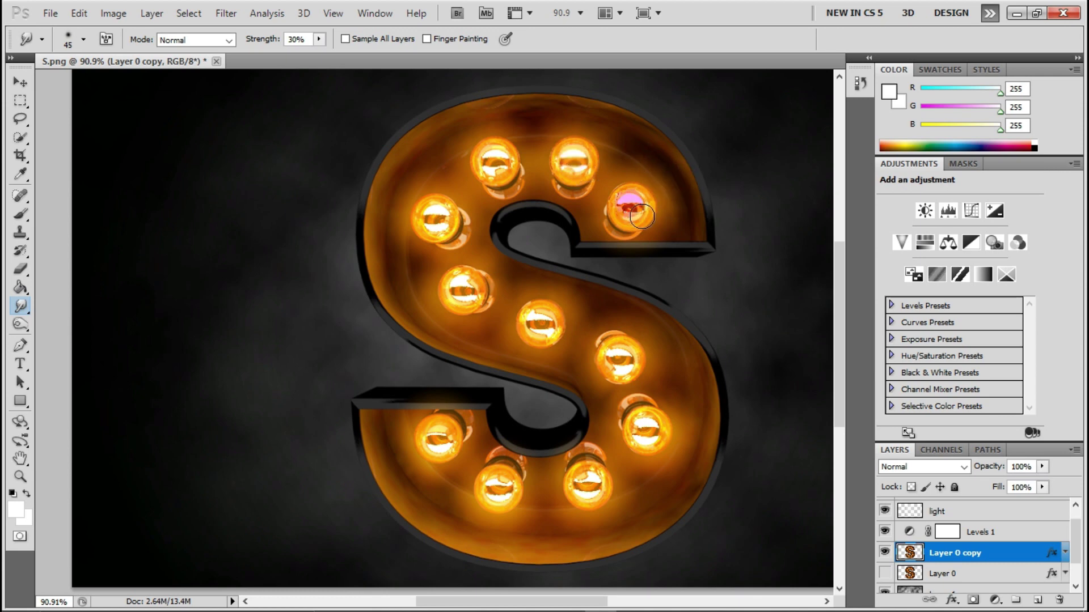
drag(497, 160, 510, 178)
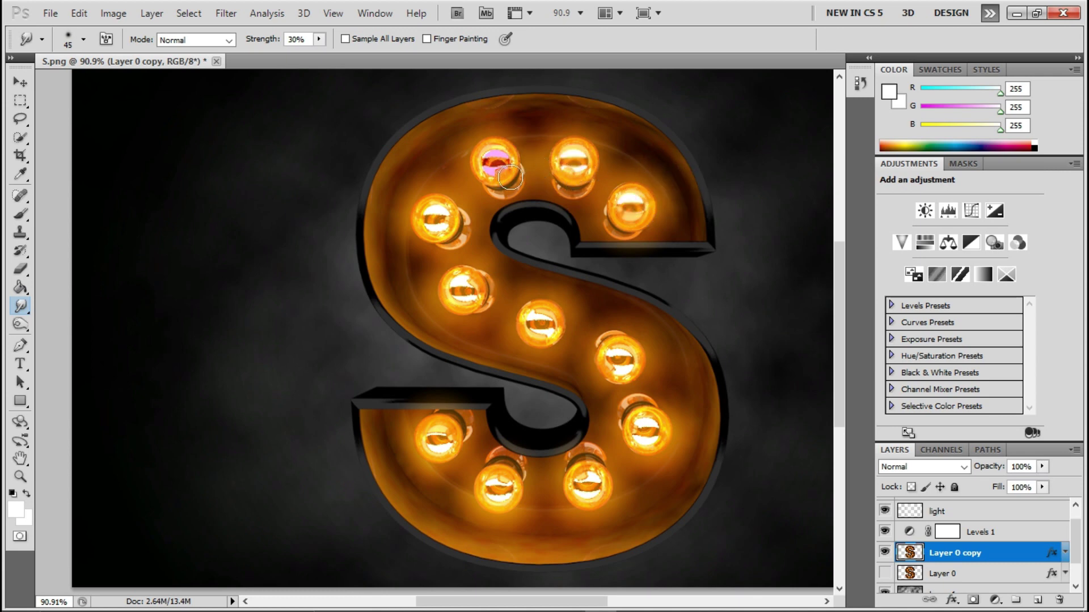
drag(435, 217, 446, 234)
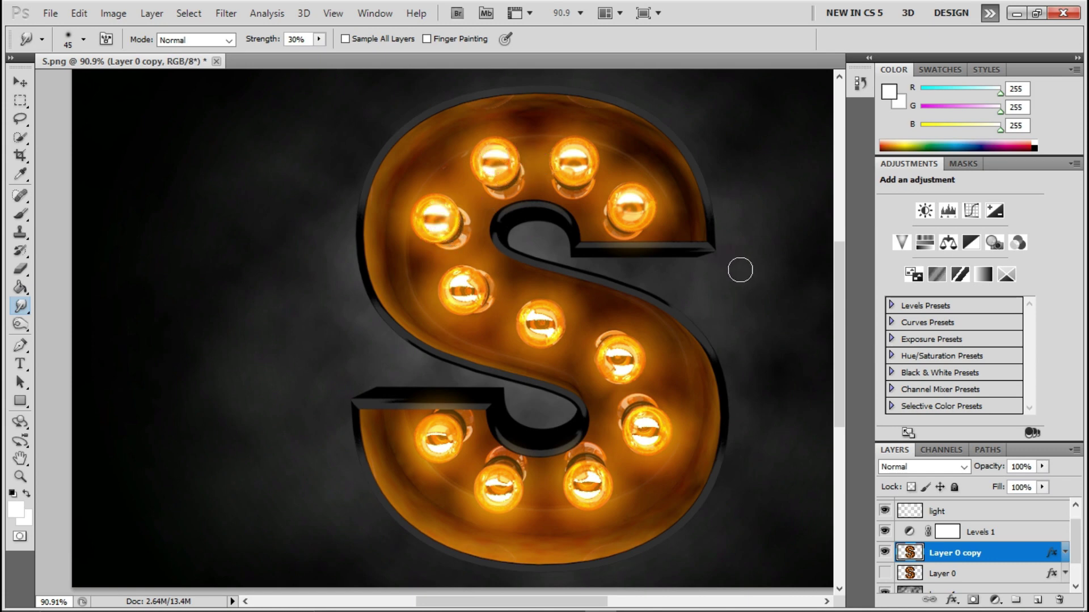
drag(434, 218, 447, 230)
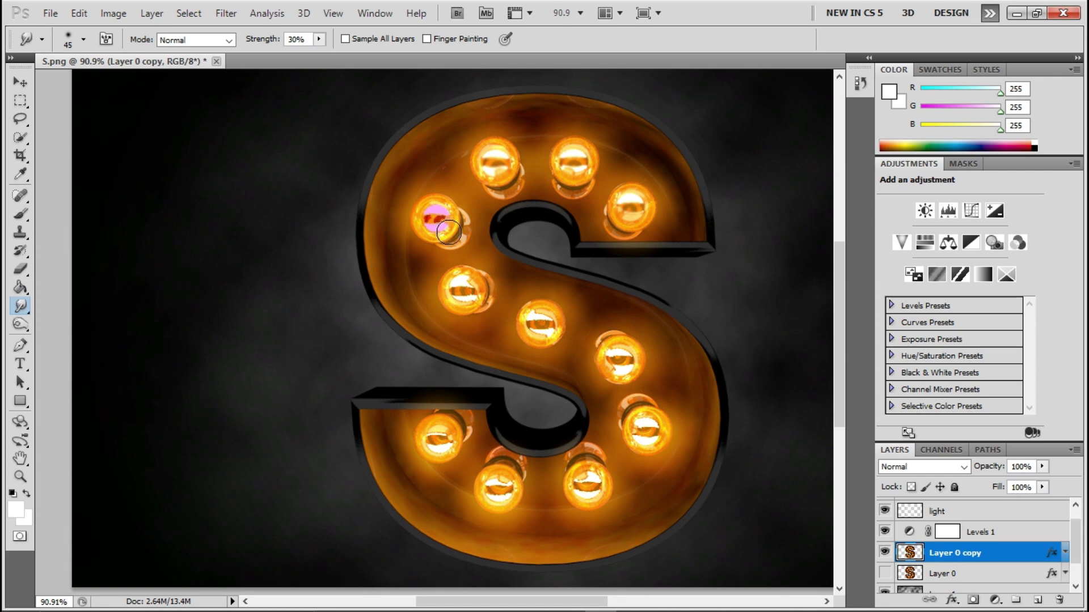
Smudge the highlights on the middle, centre, lower-right and bottom bulbs of the S.
drag(618, 367, 627, 384)
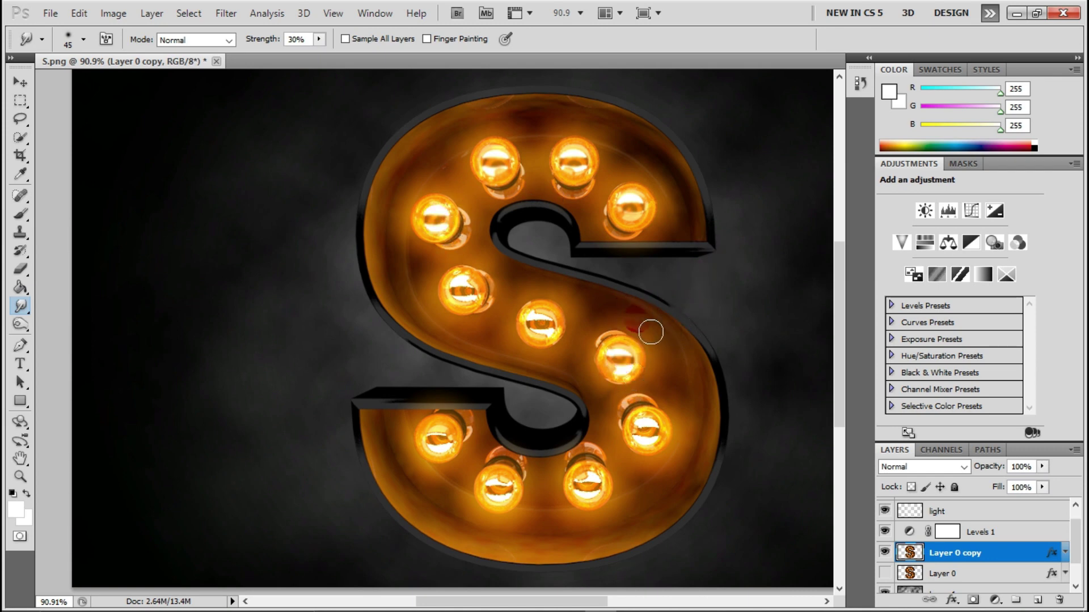
drag(541, 327, 555, 340)
drag(460, 288, 474, 302)
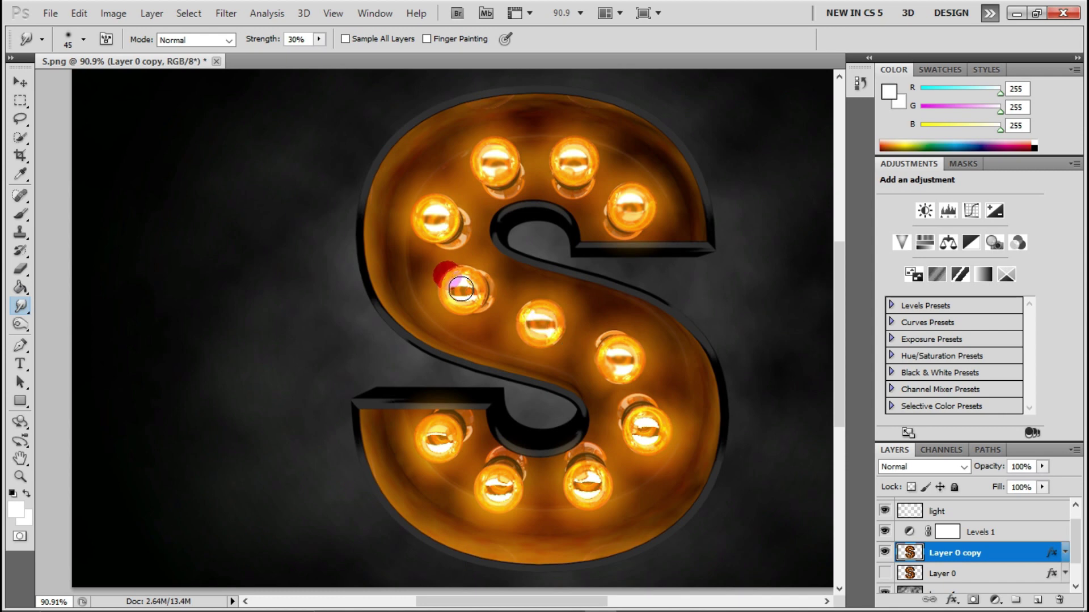
drag(645, 428, 658, 445)
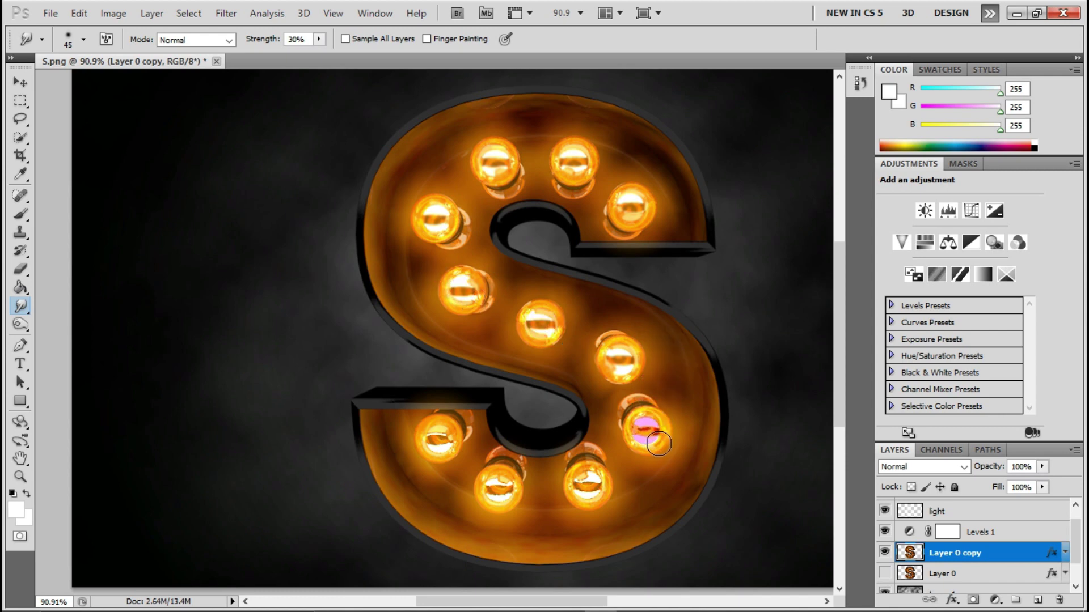
drag(586, 481, 602, 498)
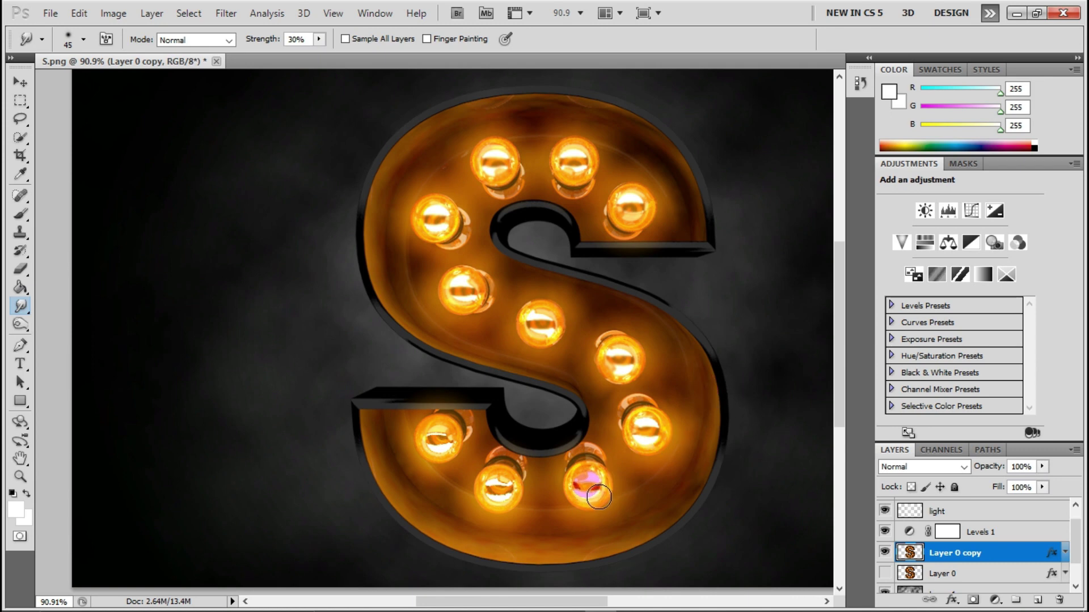
drag(488, 483, 508, 502)
drag(432, 438, 453, 456)
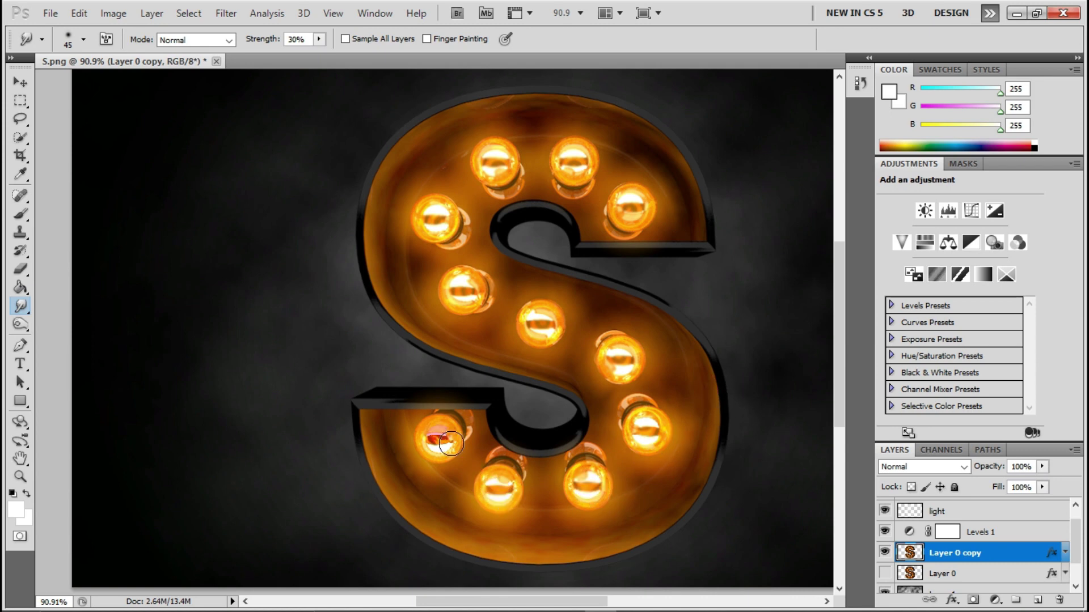
click(547, 339)
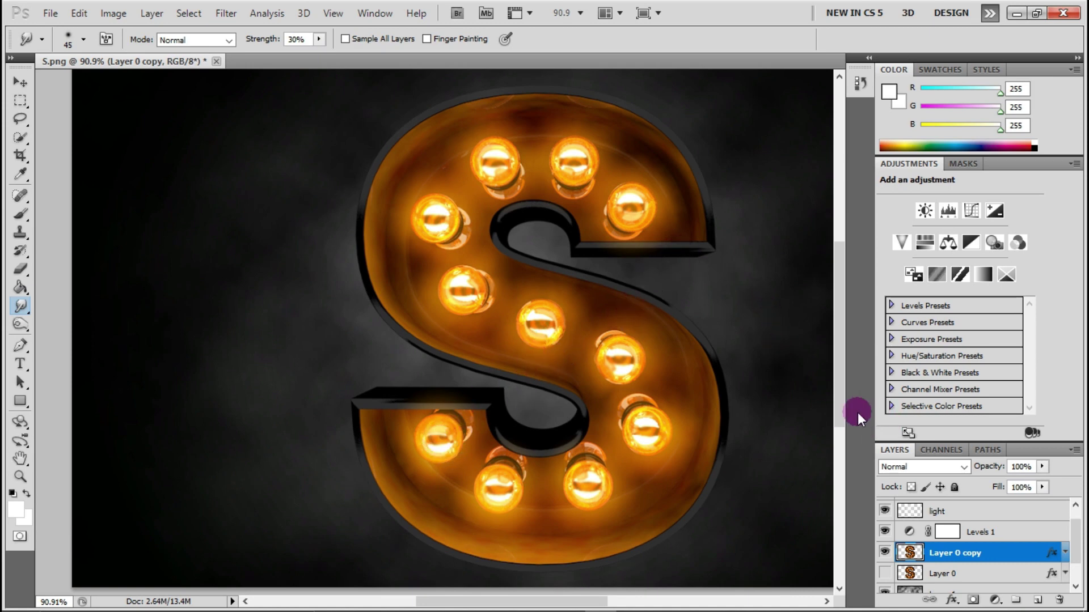
mouse_move(621, 357)
mouse_down()
mouse_move(639, 375)
mouse_move(630, 375)
mouse_up()
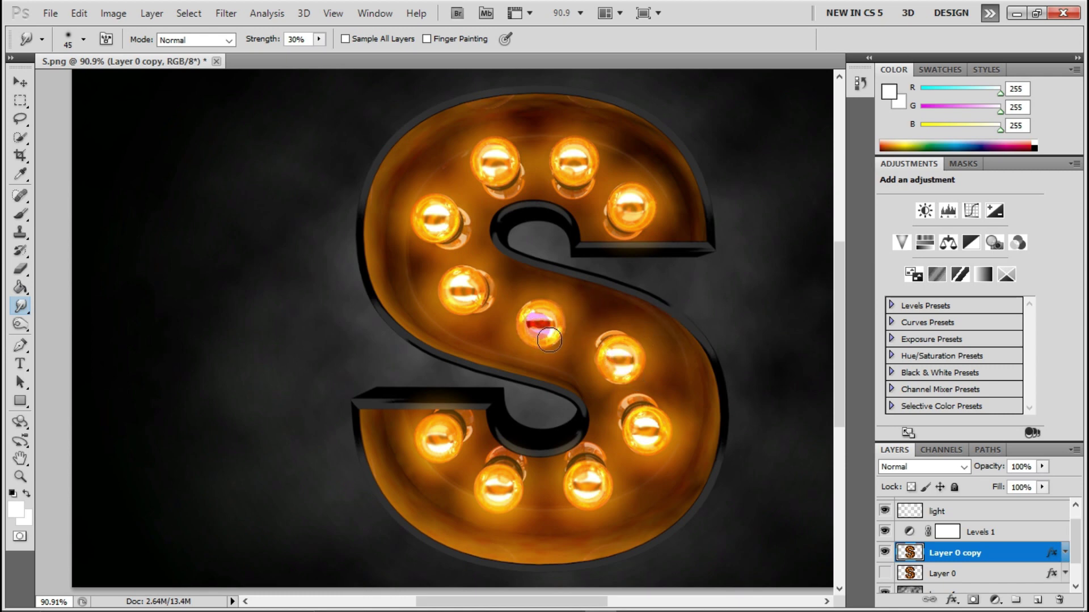
Toggle Layer 0 and Layer 0 copy to compare smudged and original bulbs, then hide Layer 0.
click(885, 574)
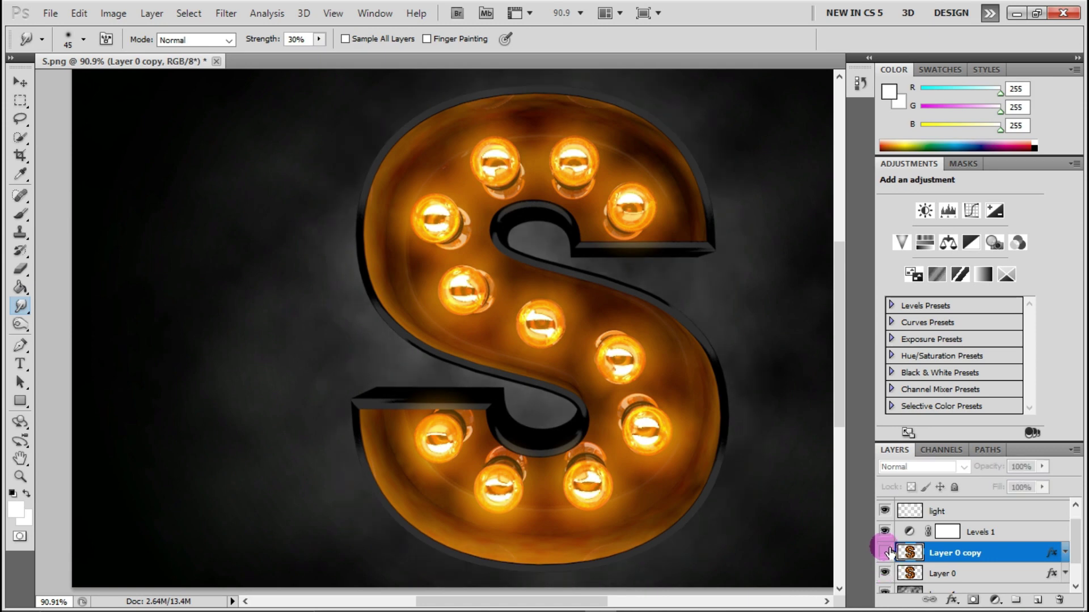
click(885, 553)
click(885, 553)
click(885, 553)
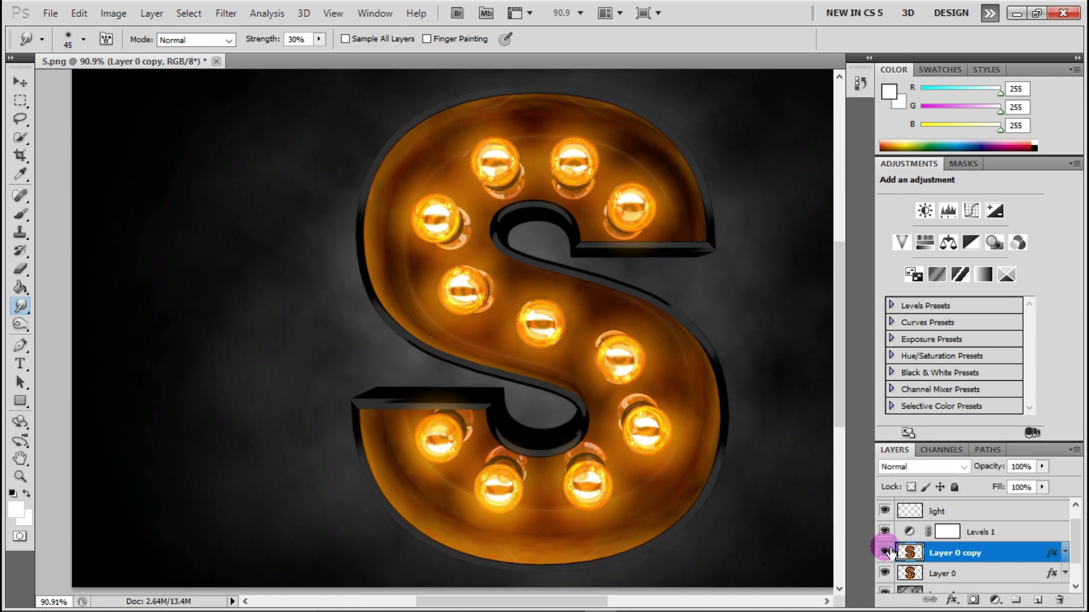
click(885, 573)
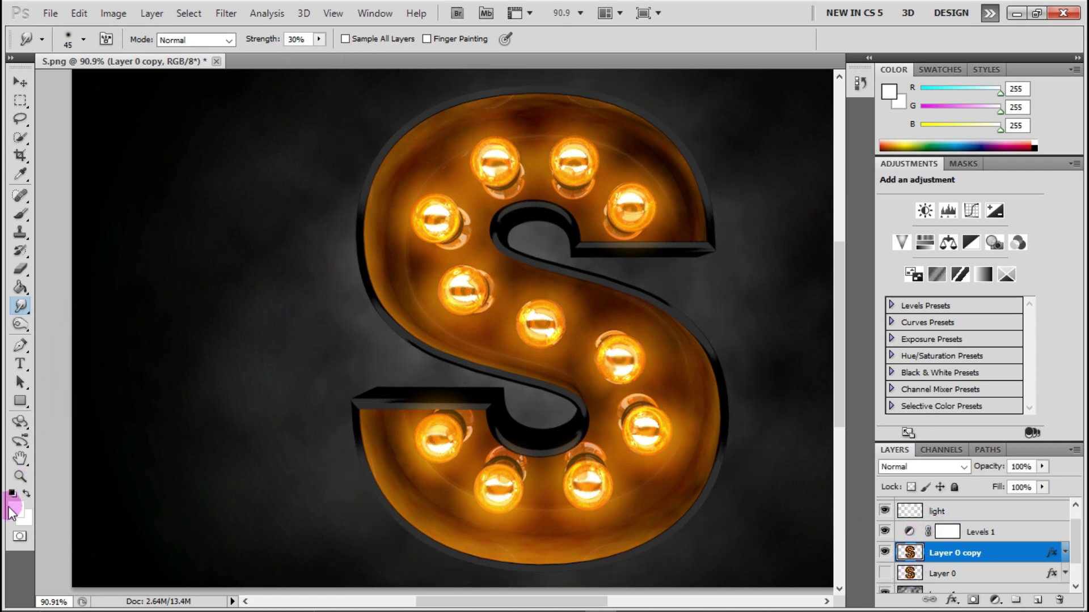
View the artwork at Fit Screen then Actual Pixels, recheck Layer 0, and hide the panels.
click(20, 478)
click(443, 42)
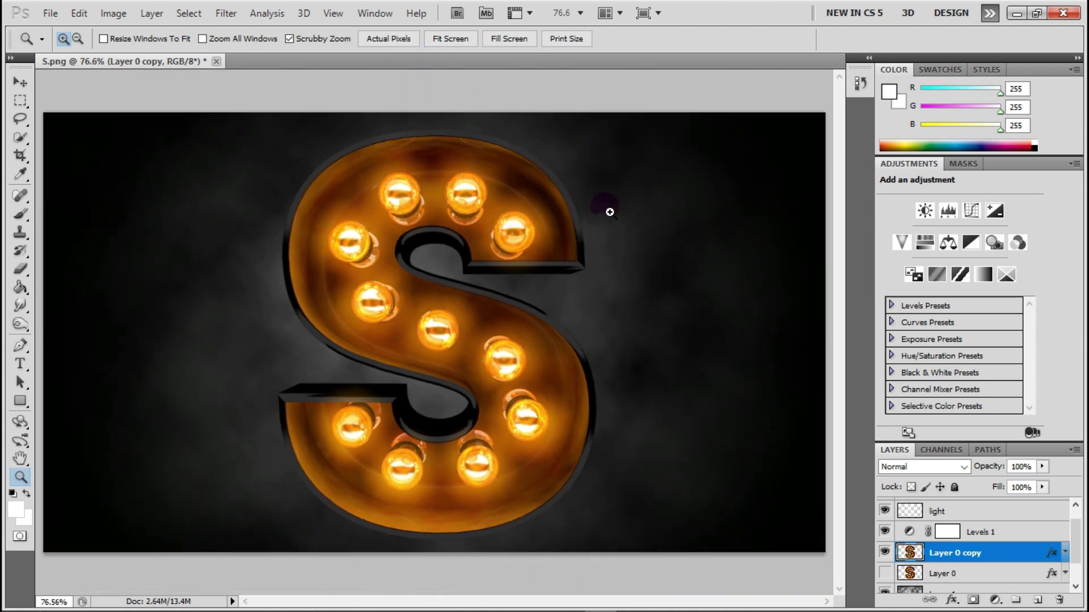
click(387, 45)
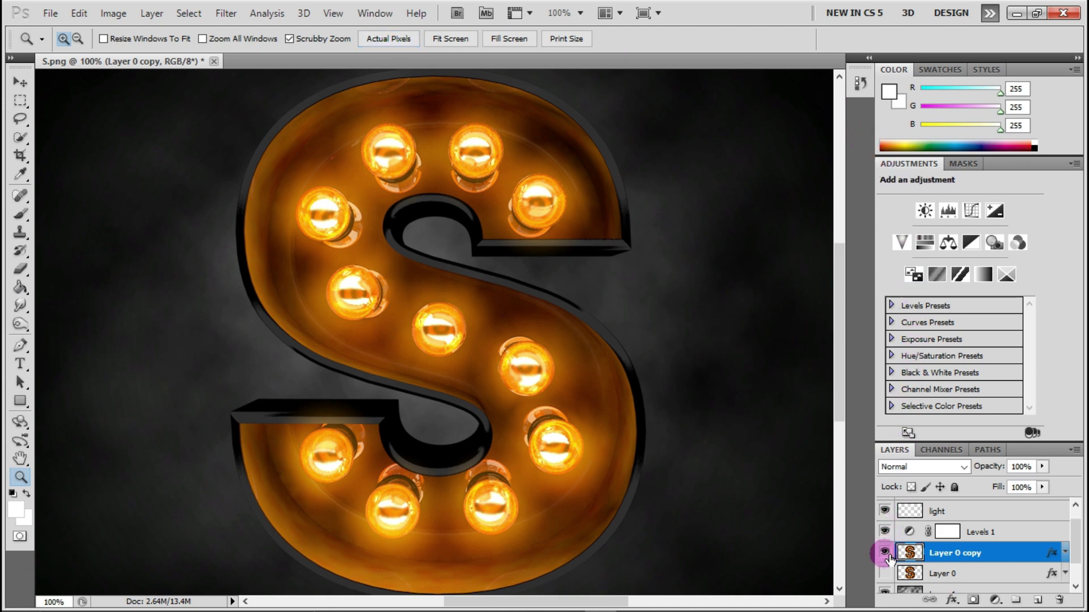
click(885, 574)
click(885, 573)
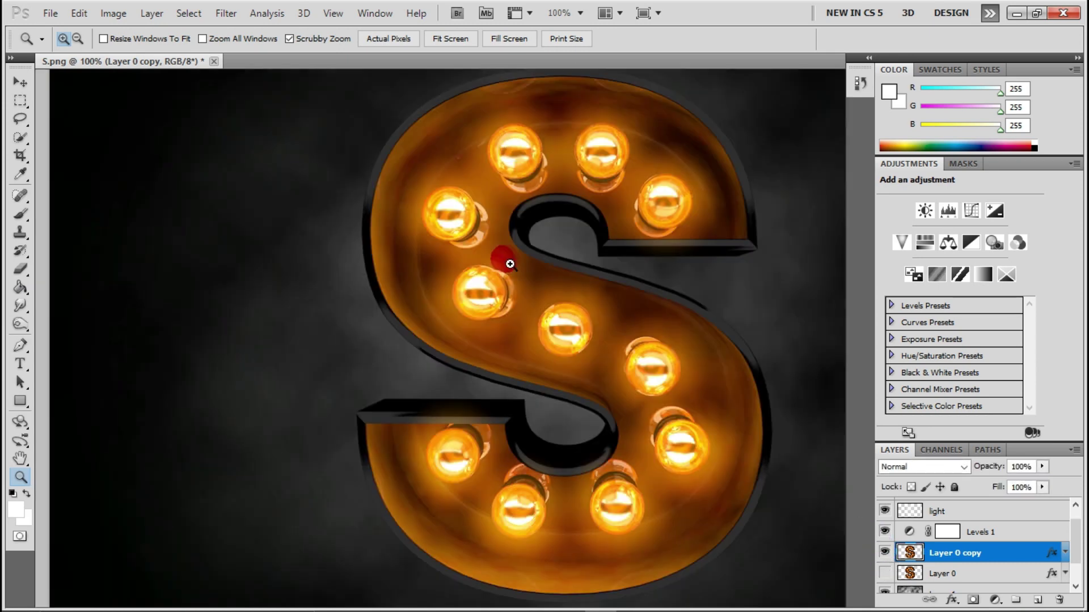
key(Tab)
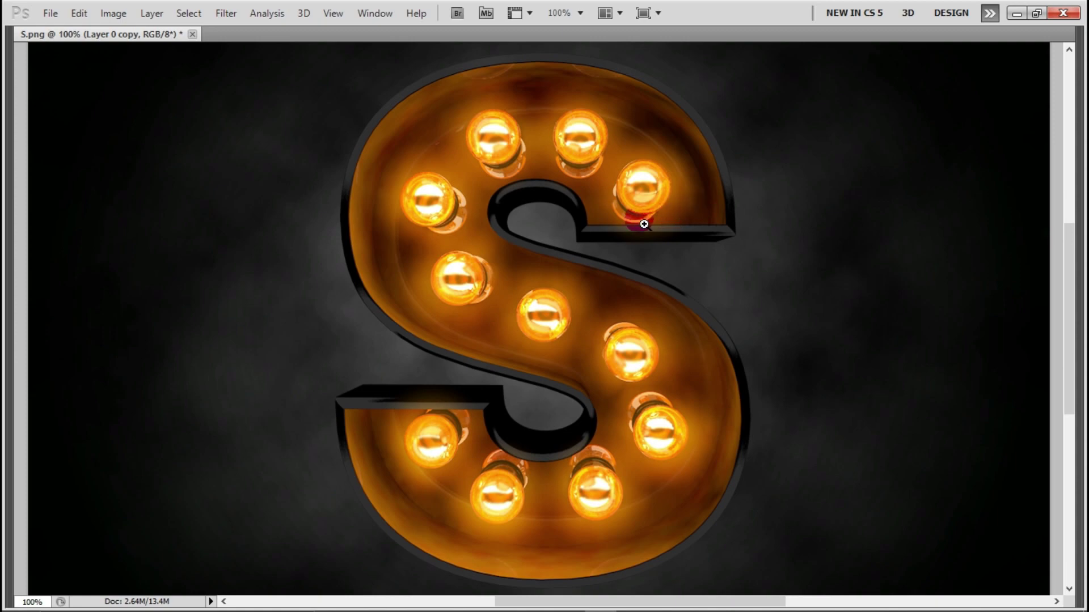